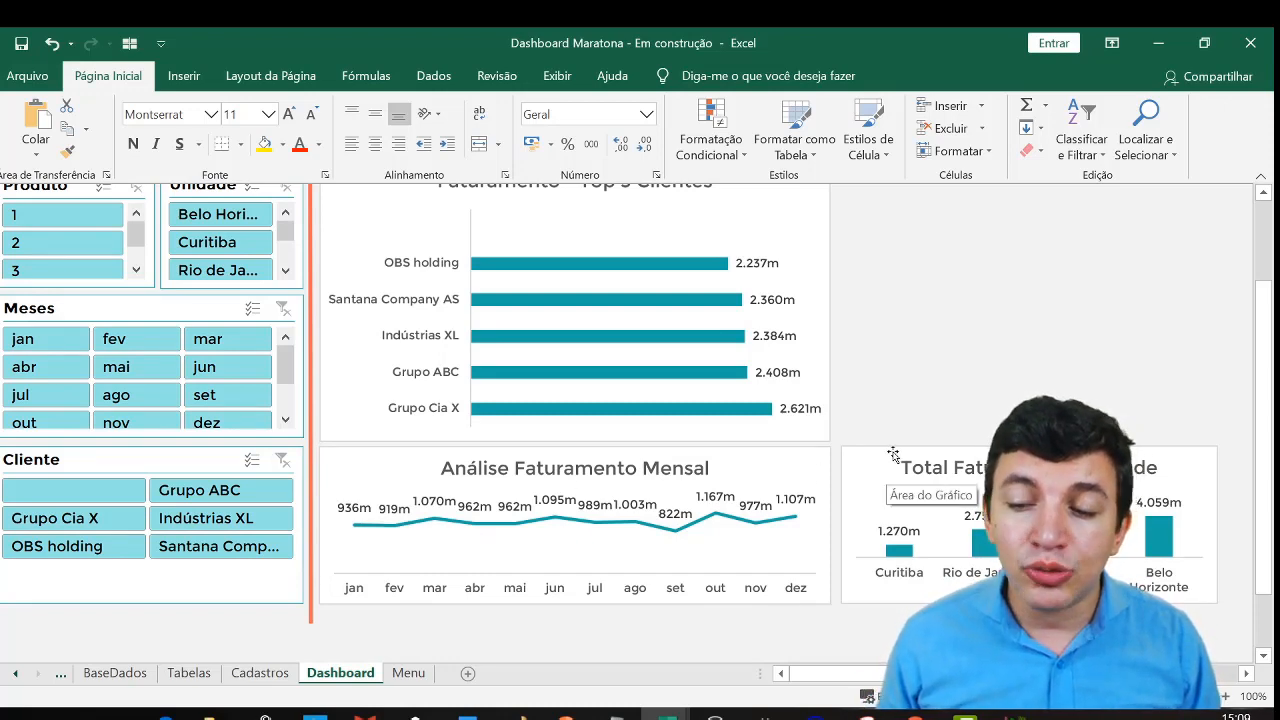
Switch to the Notepad file "1", shrink its window and text, and review the bullet points planned for the dashboard
{"action": "scroll", "coordinate": [865, 446], "scroll_direction": "up", "scroll_amount": 2}
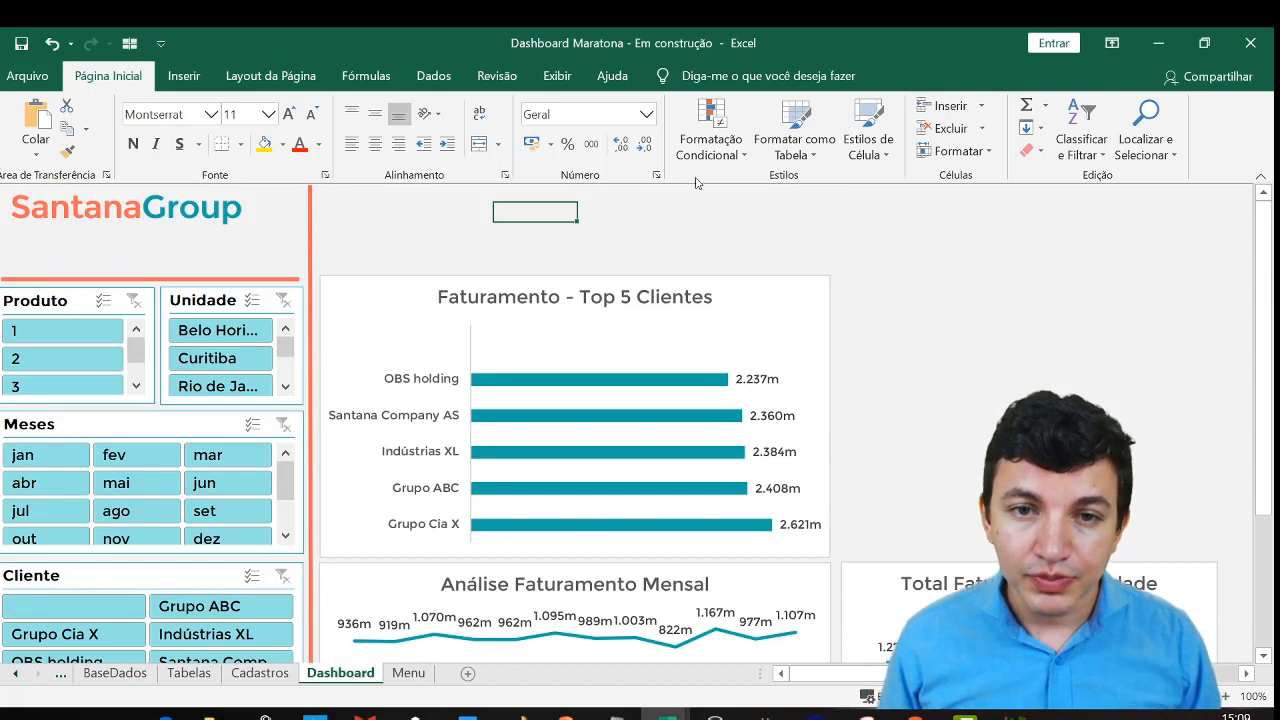
{"action": "left_click", "coordinate": [605, 215]}
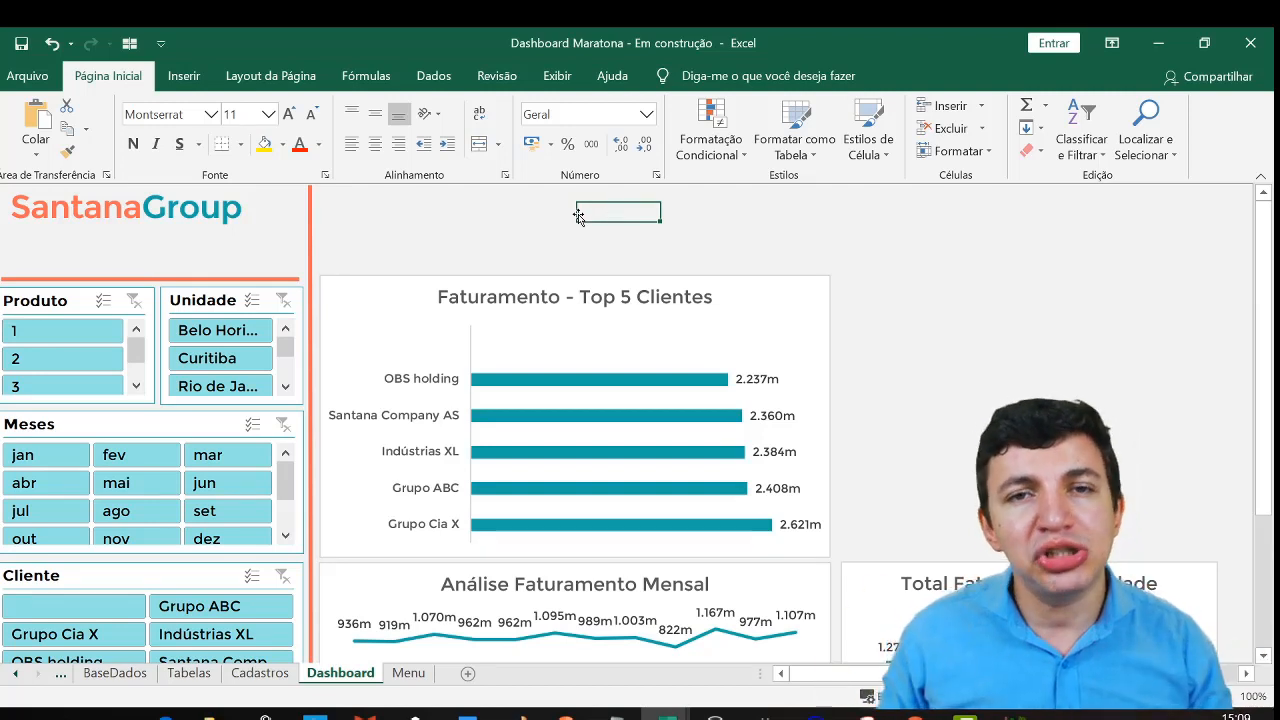
{"action": "mouse_move", "coordinate": [615, 712]}
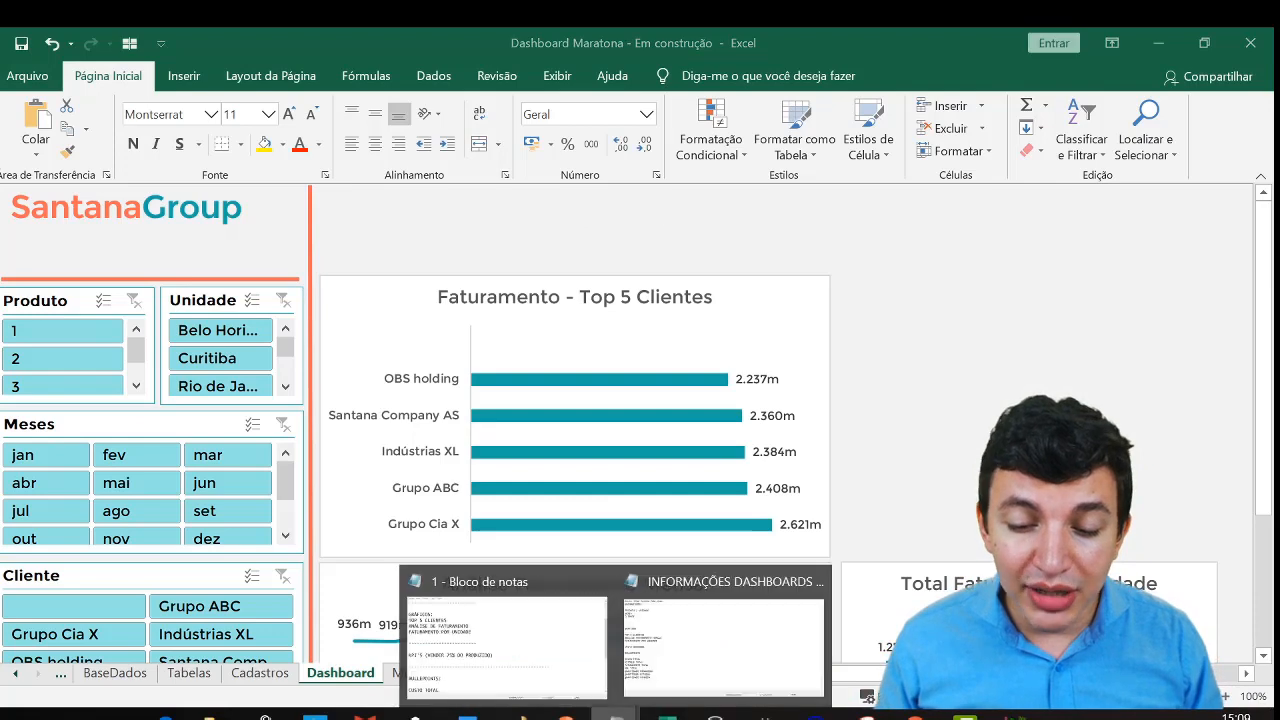
{"action": "left_click", "coordinate": [496, 606]}
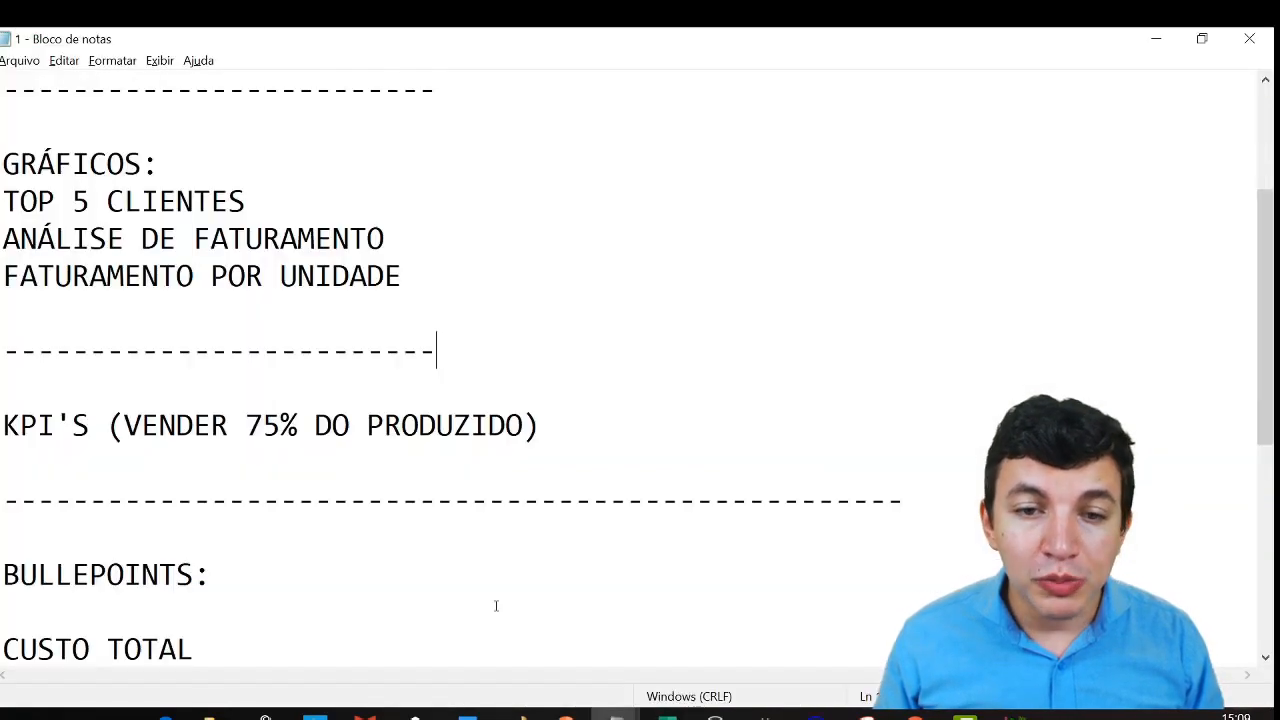
{"action": "left_click", "coordinate": [1202, 38]}
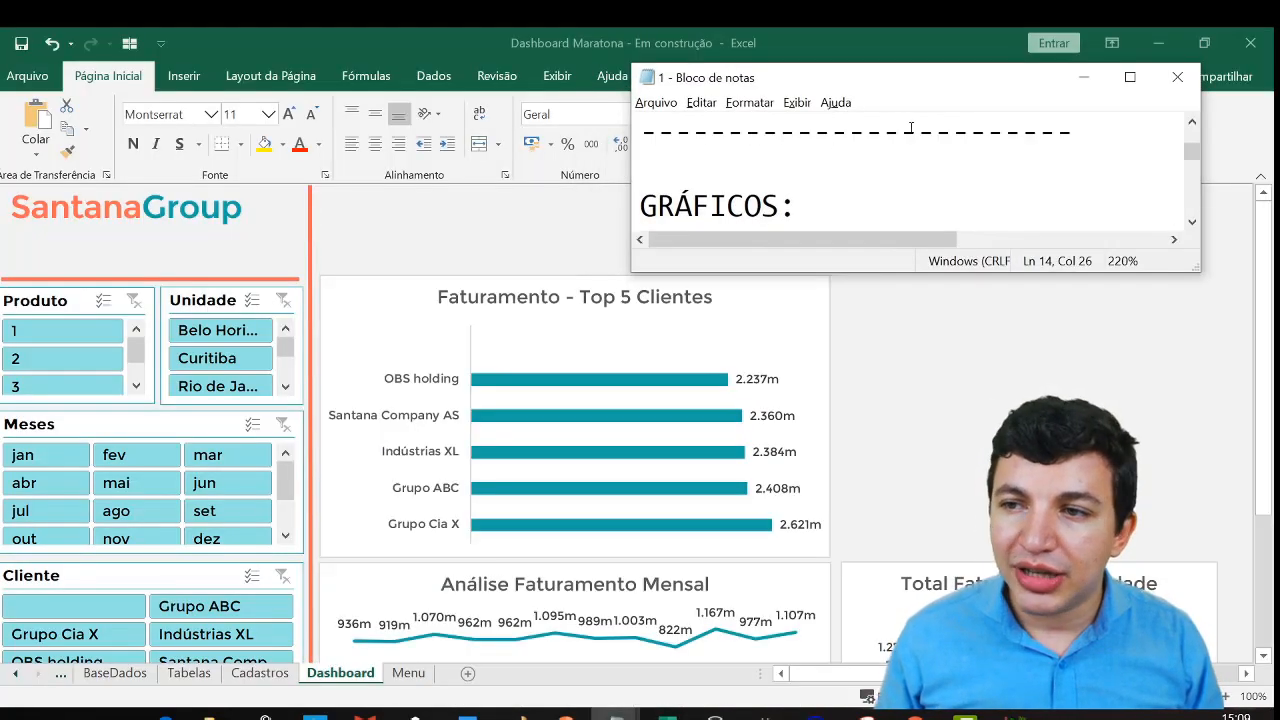
{"action": "scroll", "coordinate": [698, 130], "scroll_direction": "down", "scroll_amount": 16}
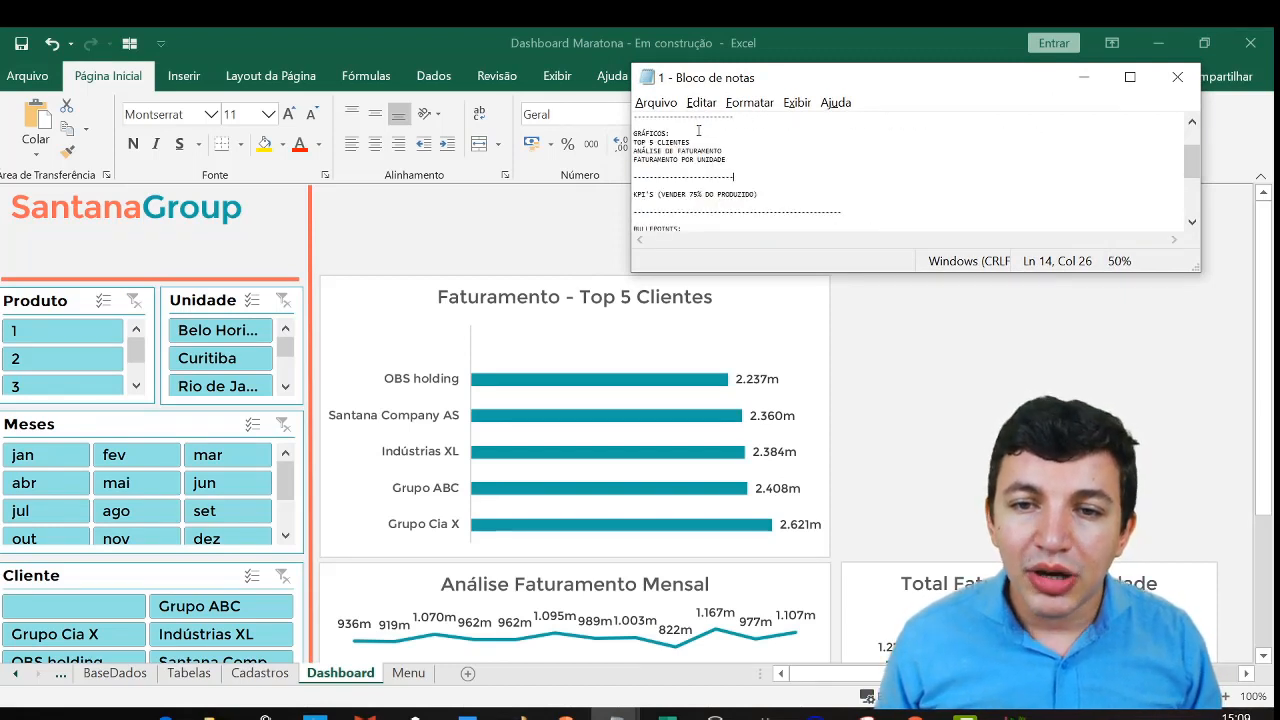
{"action": "scroll", "coordinate": [724, 187], "scroll_direction": "down", "scroll_amount": 3}
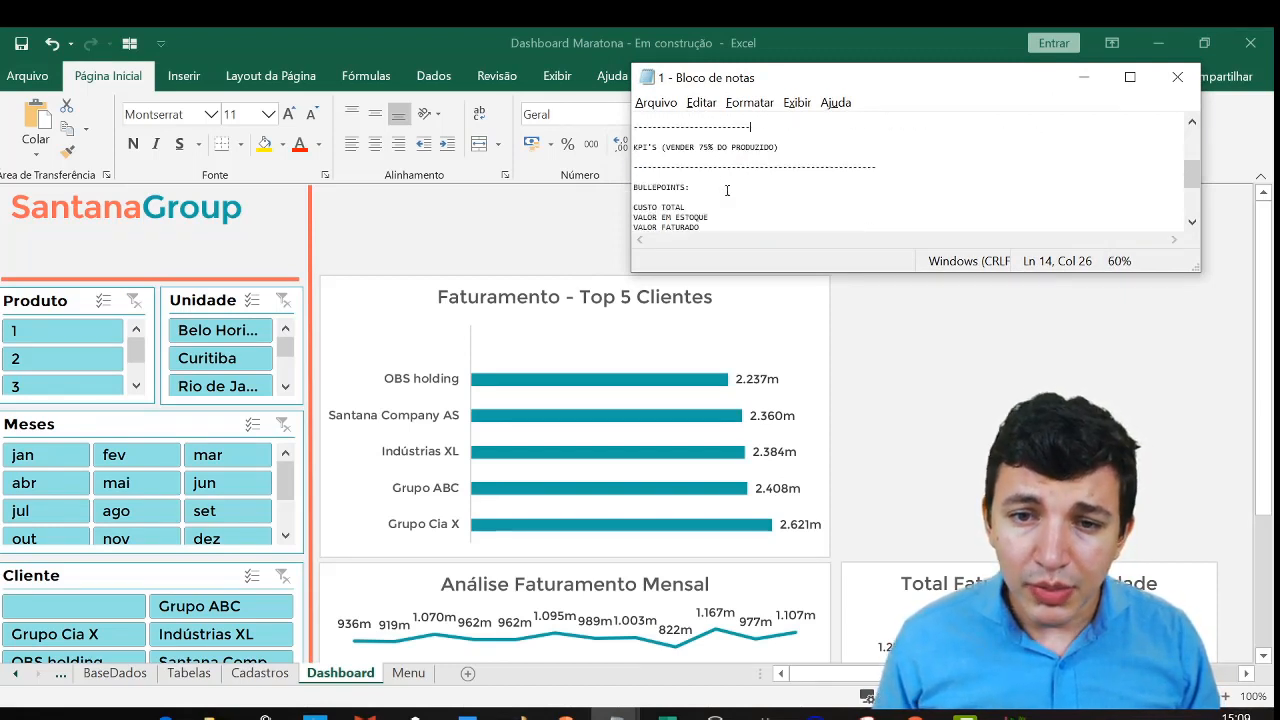
{"action": "scroll", "coordinate": [645, 176], "scroll_direction": "down", "scroll_amount": 1}
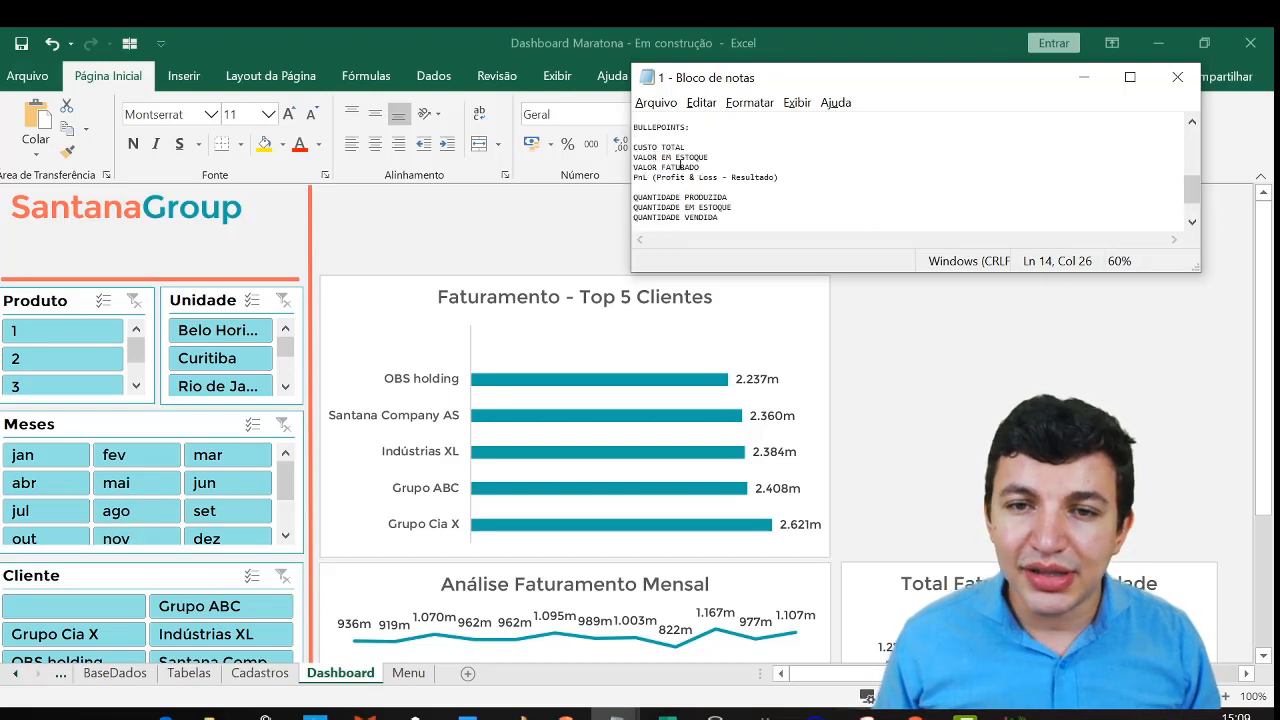
{"action": "scroll", "coordinate": [679, 165], "scroll_direction": "up", "scroll_amount": 1}
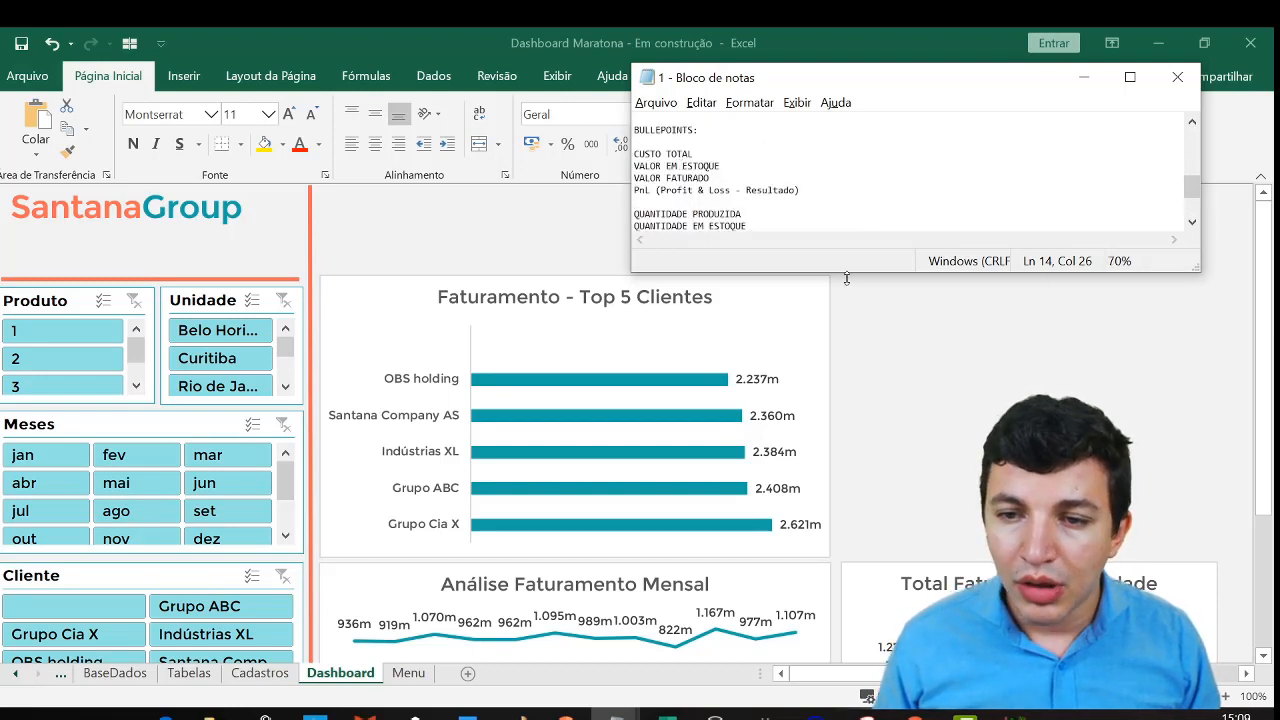
{"action": "left_click_drag", "start_coordinate": [846, 278], "coordinate": [853, 343]}
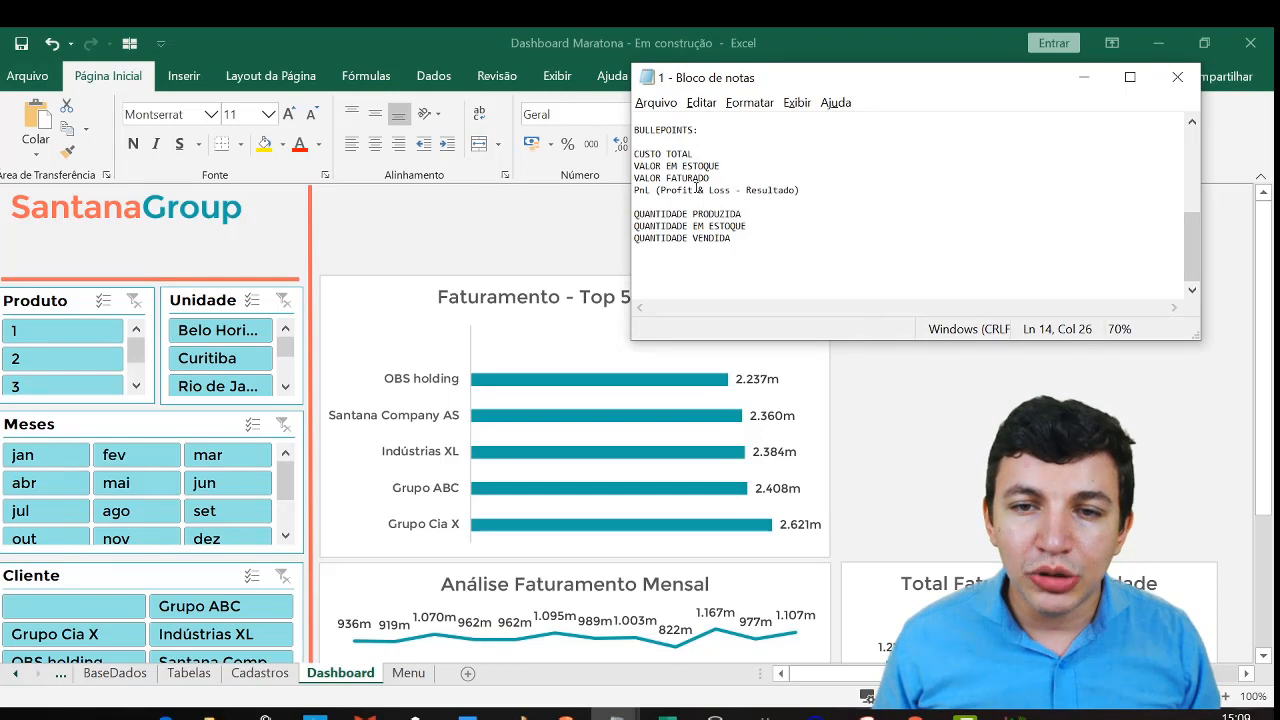
Return to the Excel dashboard and draw a rectangle about 1.56 cm high and 2.98 cm wide above the Top 5 Clientes chart
{"action": "left_click", "coordinate": [444, 240]}
{"action": "left_click", "coordinate": [183, 76]}
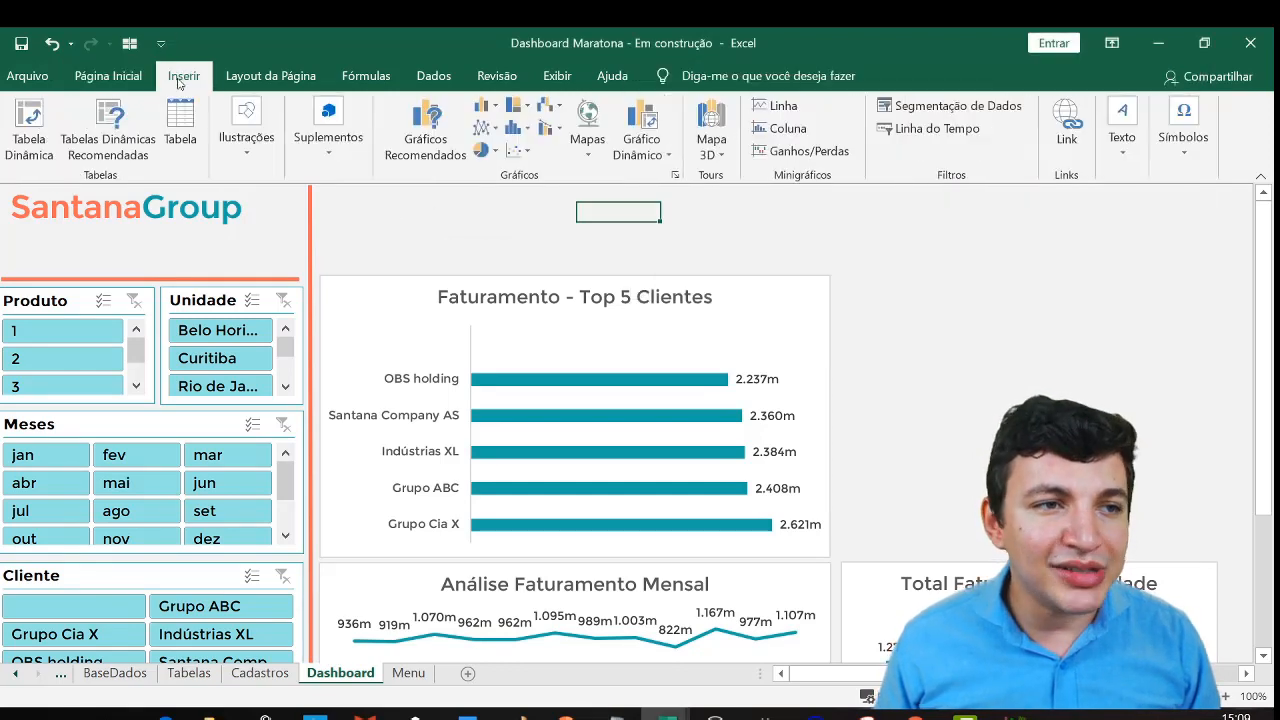
{"action": "left_click", "coordinate": [249, 140]}
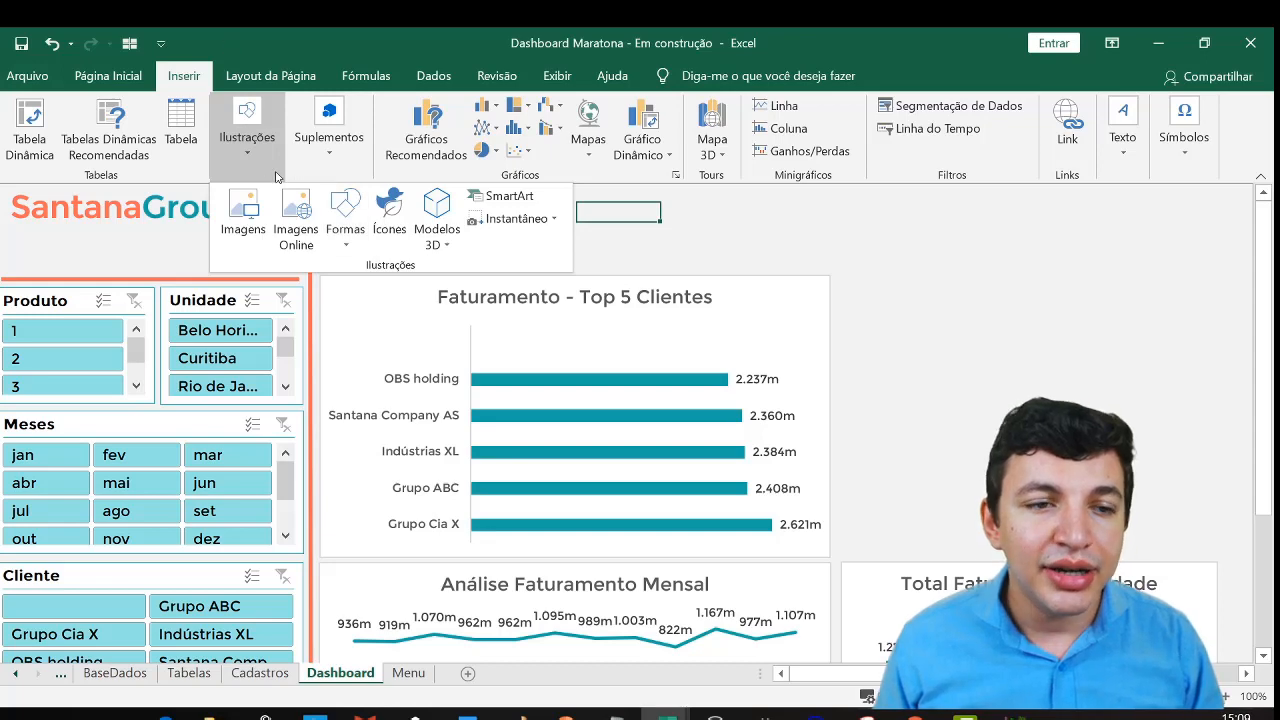
{"action": "left_click", "coordinate": [345, 212]}
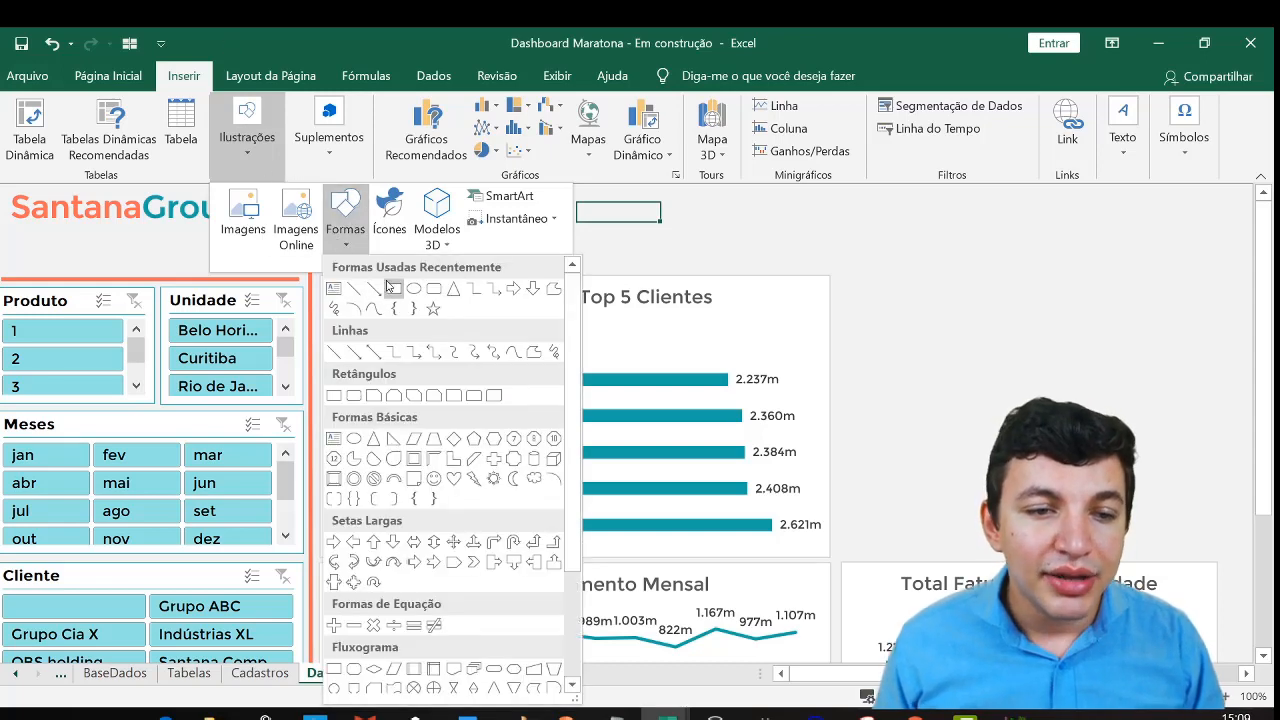
{"action": "left_click", "coordinate": [390, 288]}
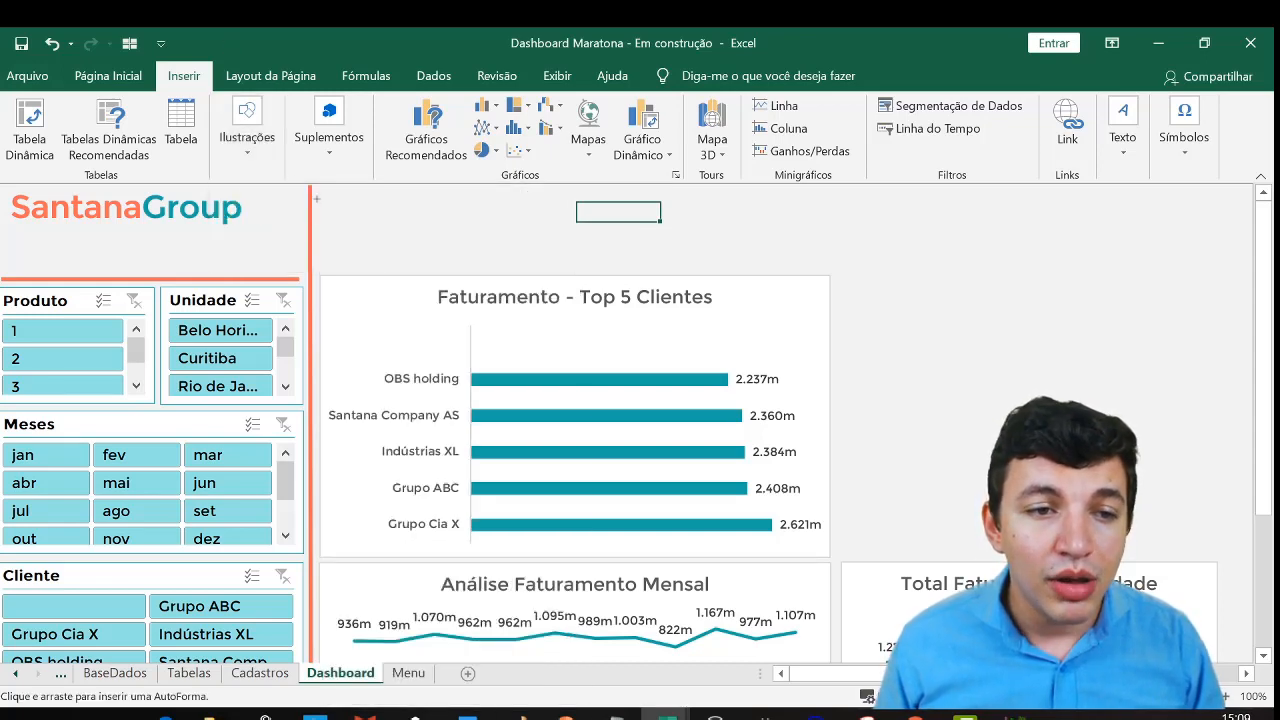
{"action": "mouse_move", "coordinate": [325, 201]}
{"action": "left_mouse_down"}
{"action": "mouse_move", "coordinate": [440, 262]}
{"action": "mouse_move", "coordinate": [414, 233]}
{"action": "left_mouse_up"}
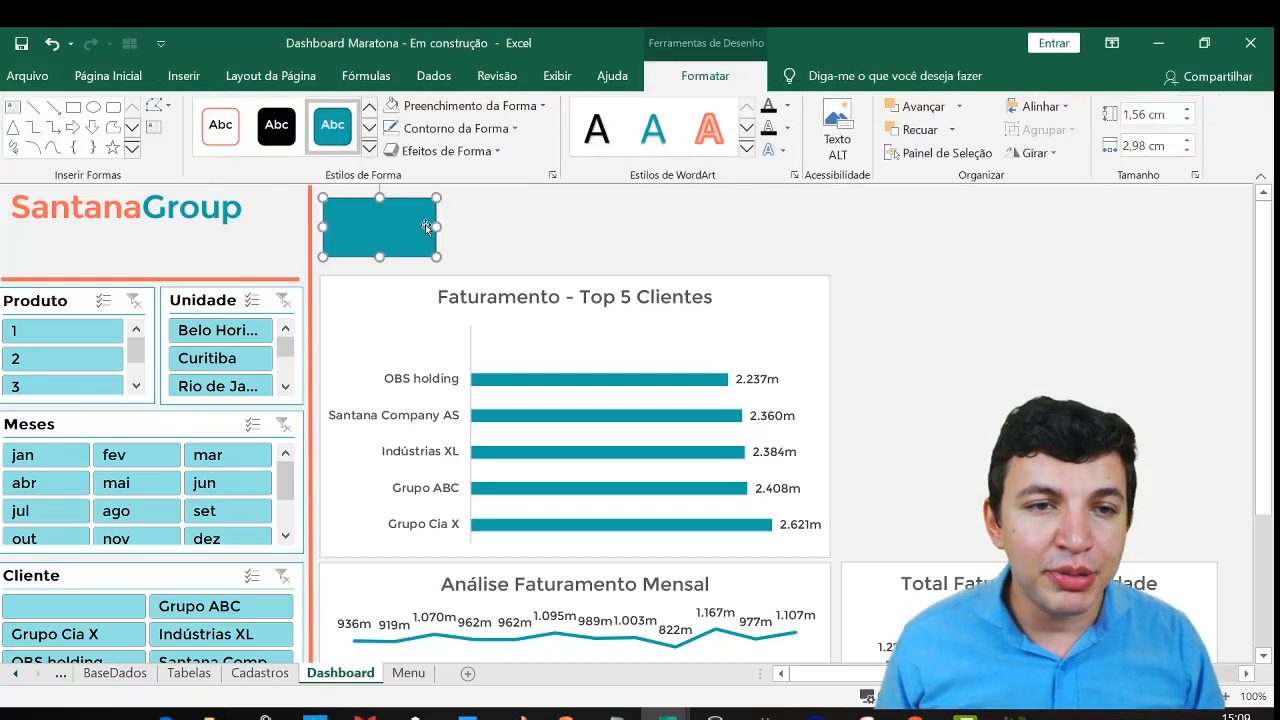
Give the rectangle above the chart a white fill and remove its outline
{"action": "left_click", "coordinate": [503, 106]}
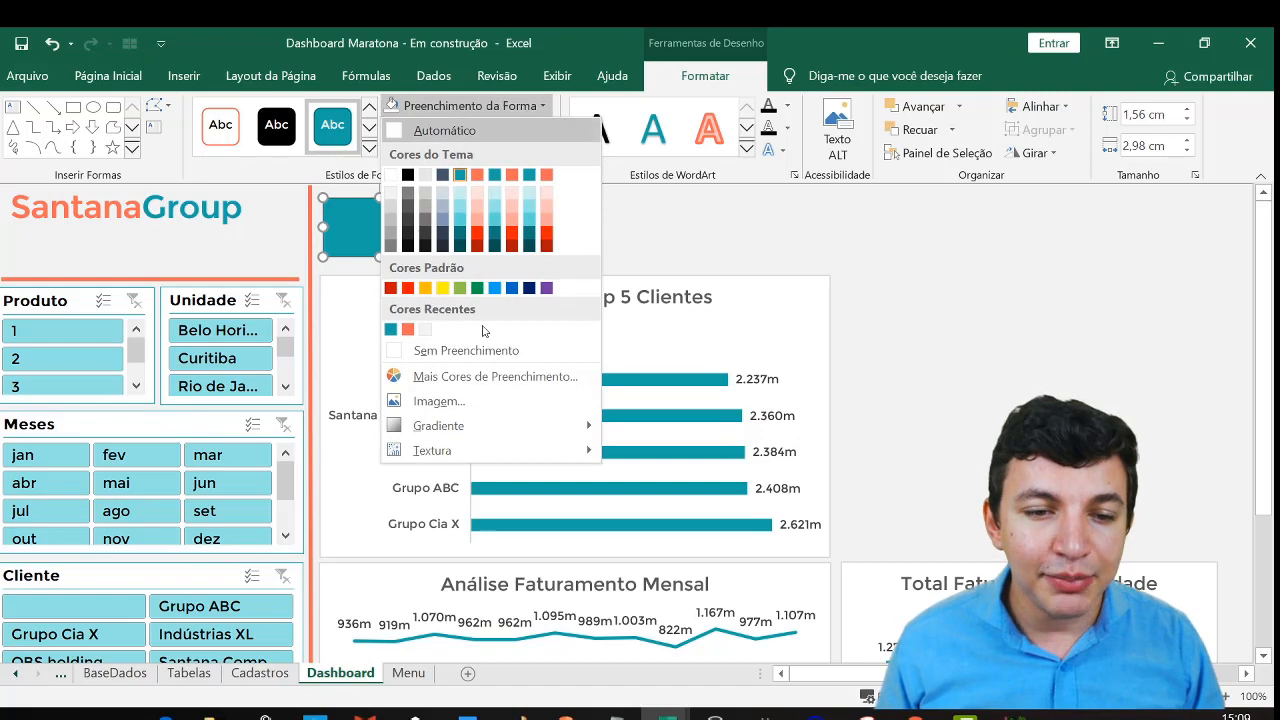
{"action": "left_click", "coordinate": [391, 176]}
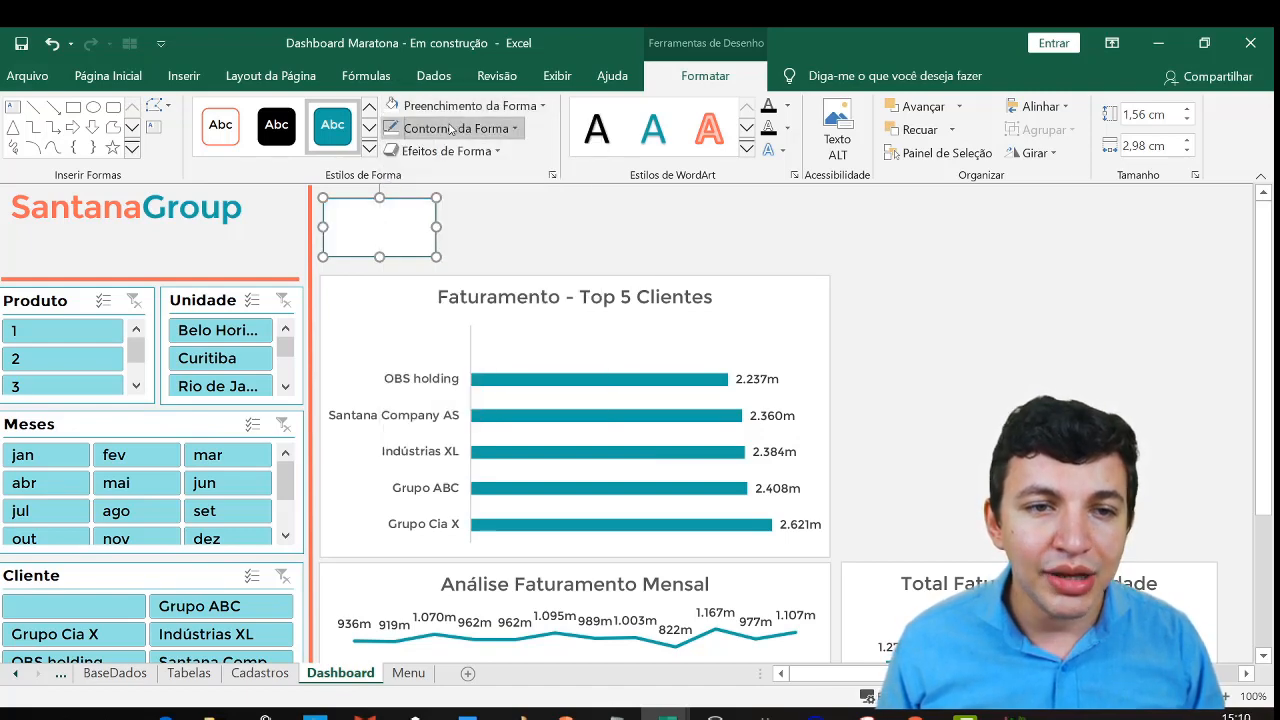
{"action": "left_click", "coordinate": [454, 128]}
{"action": "left_click", "coordinate": [447, 373]}
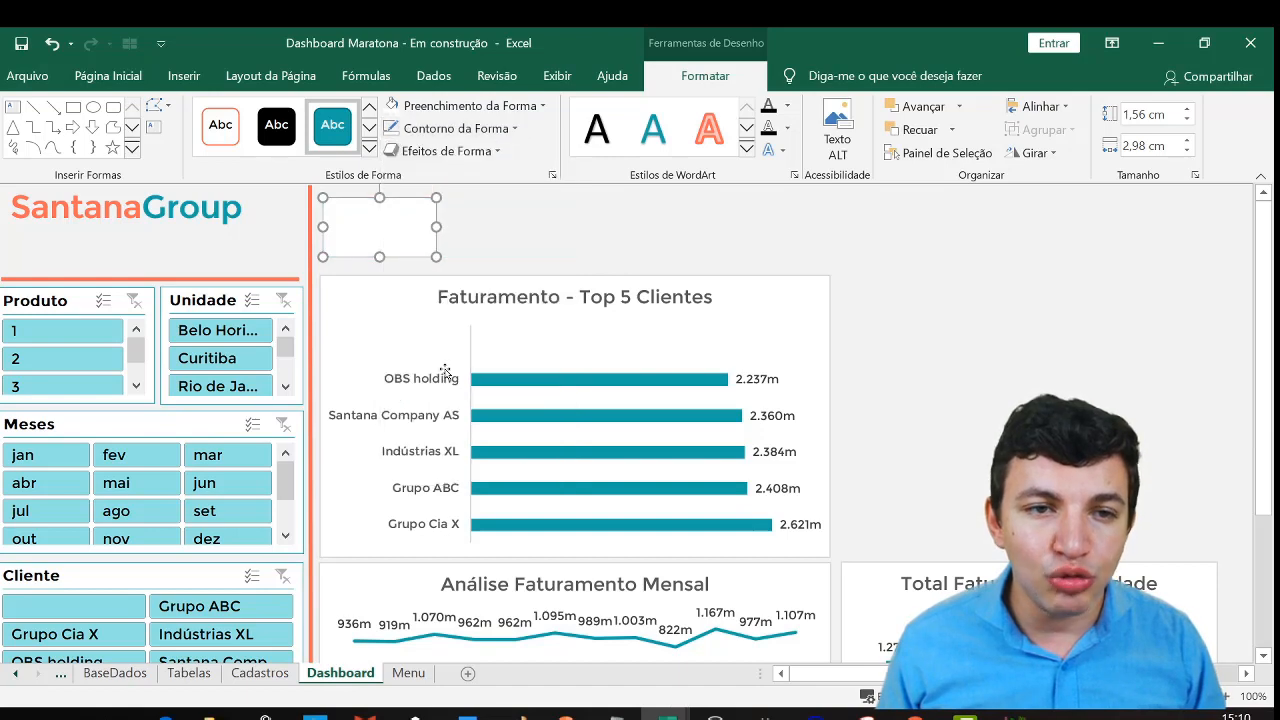
Apply an outer shadow falling toward the lower right to the white rectangle
{"action": "left_click", "coordinate": [459, 158]}
{"action": "left_click", "coordinate": [459, 158]}
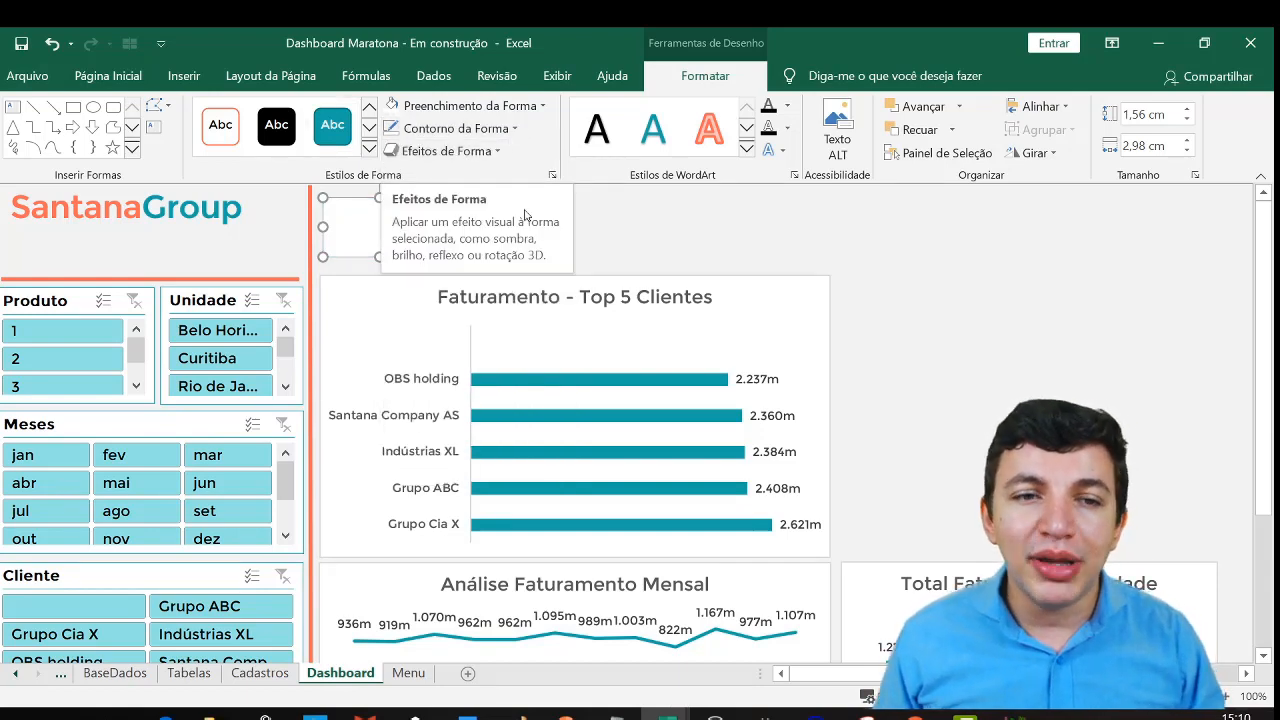
{"action": "left_click", "coordinate": [471, 160]}
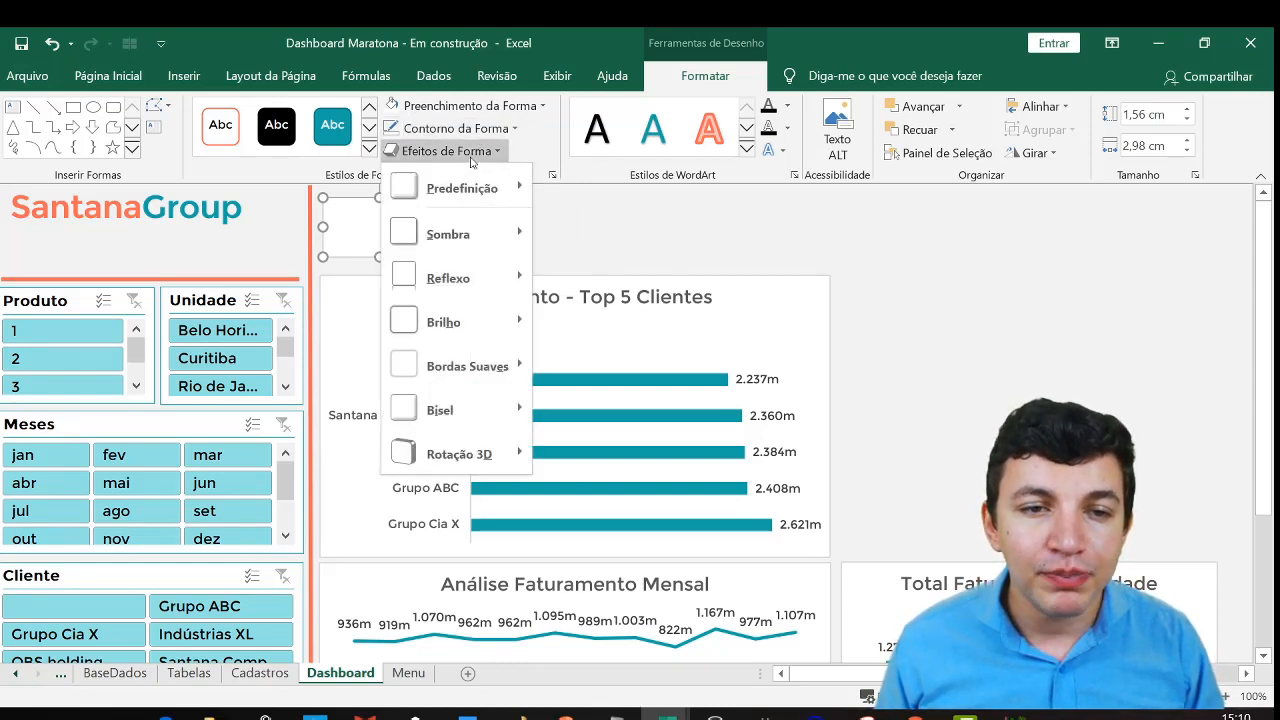
{"action": "mouse_move", "coordinate": [472, 238]}
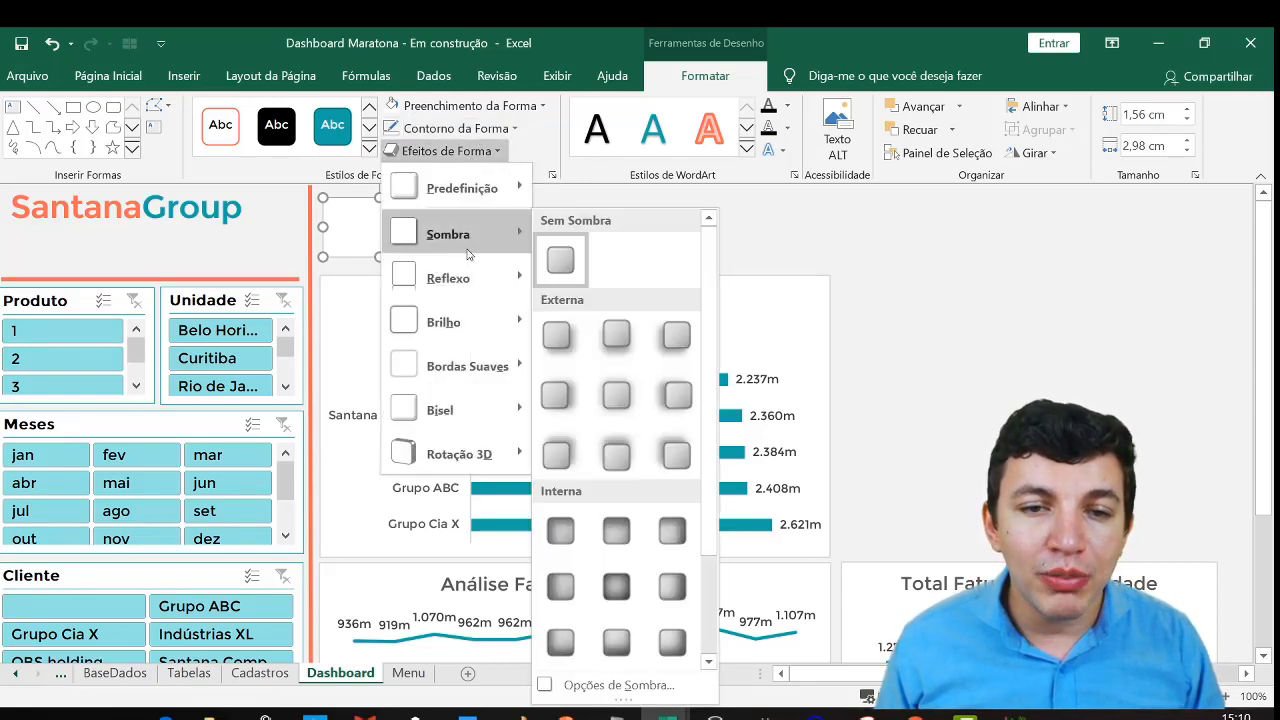
{"action": "left_click", "coordinate": [548, 338]}
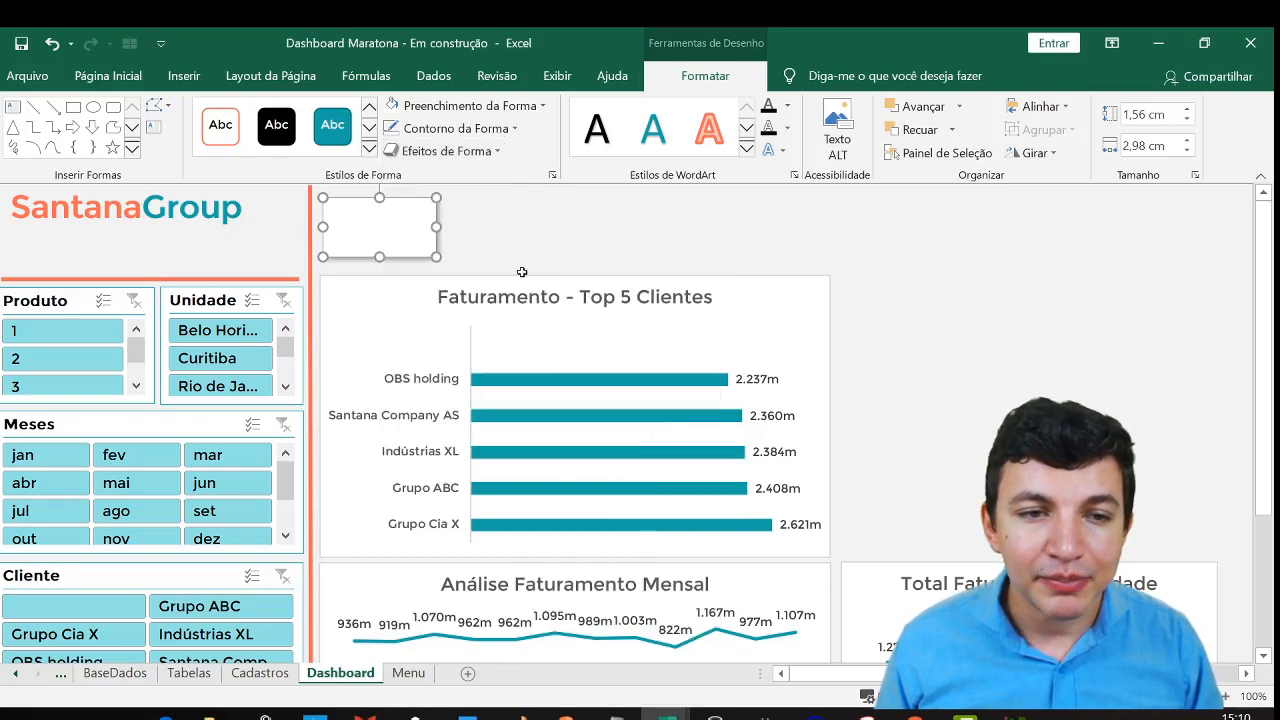
{"action": "left_click", "coordinate": [486, 243]}
{"action": "left_click", "coordinate": [412, 225]}
{"action": "left_click", "coordinate": [520, 223]}
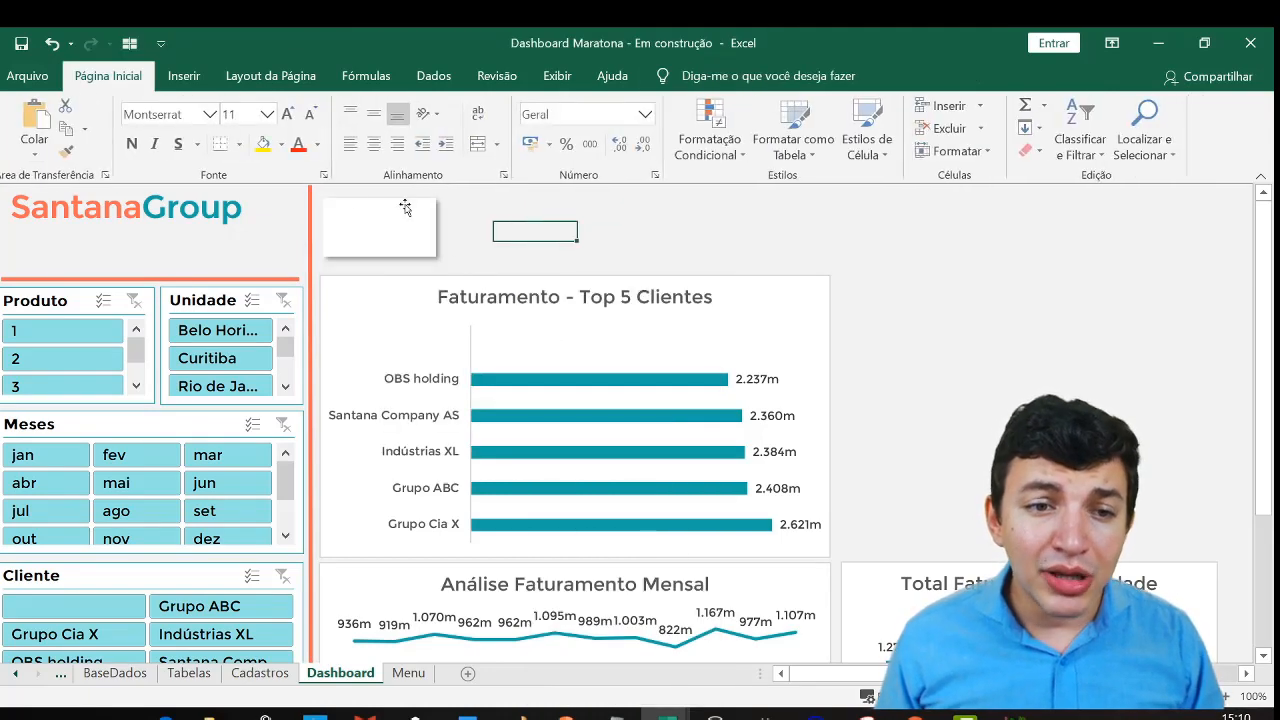
Copy the shadowed rectangle and paste three duplicates in the row above the Top 5 Clientes chart
{"action": "left_click", "coordinate": [370, 227]}
{"action": "key", "text": "ctrl+c"}
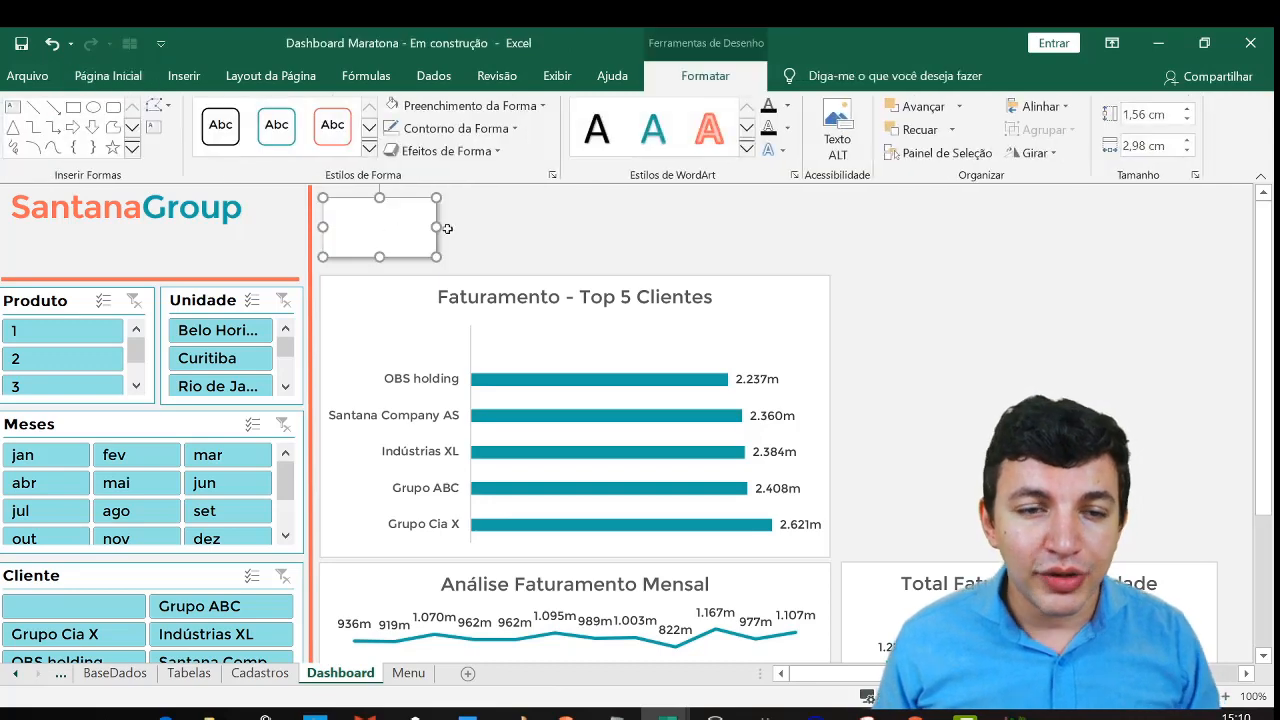
{"action": "left_click", "coordinate": [603, 214]}
{"action": "key", "text": "ctrl+v"}
{"action": "key", "text": "ctrl+v"}
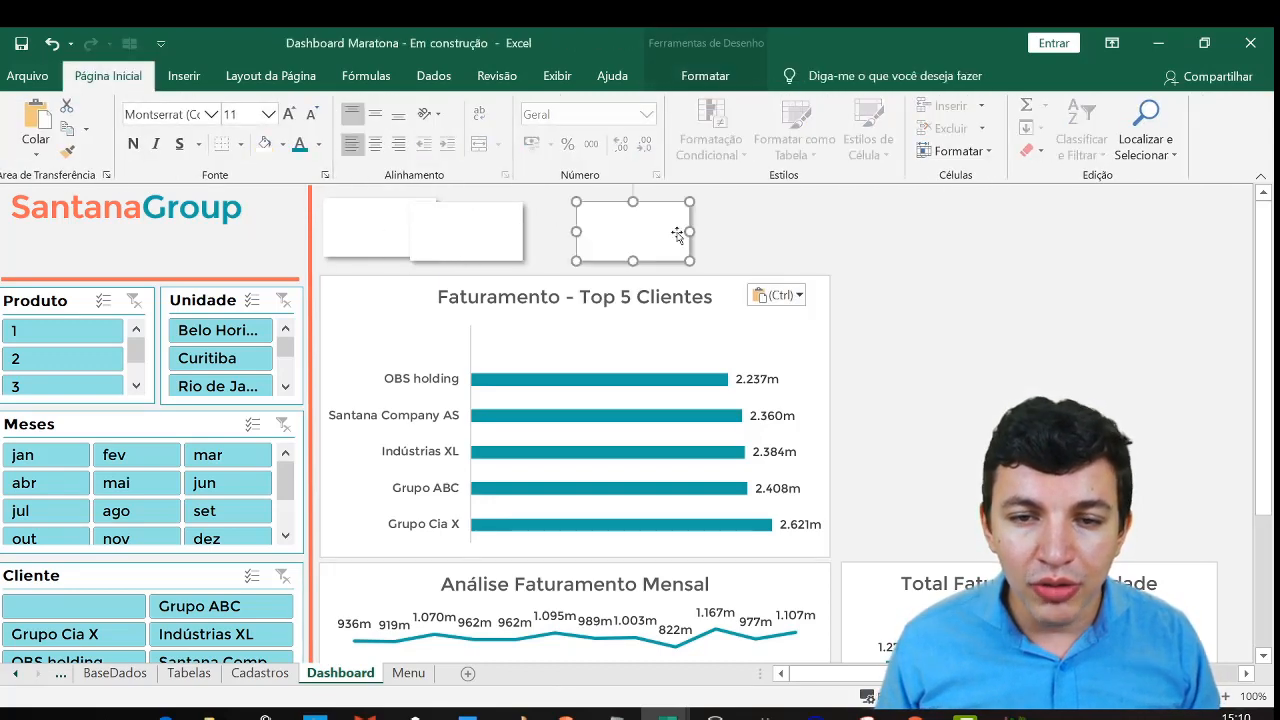
{"action": "left_click", "coordinate": [808, 218]}
{"action": "key", "text": "ctrl+v"}
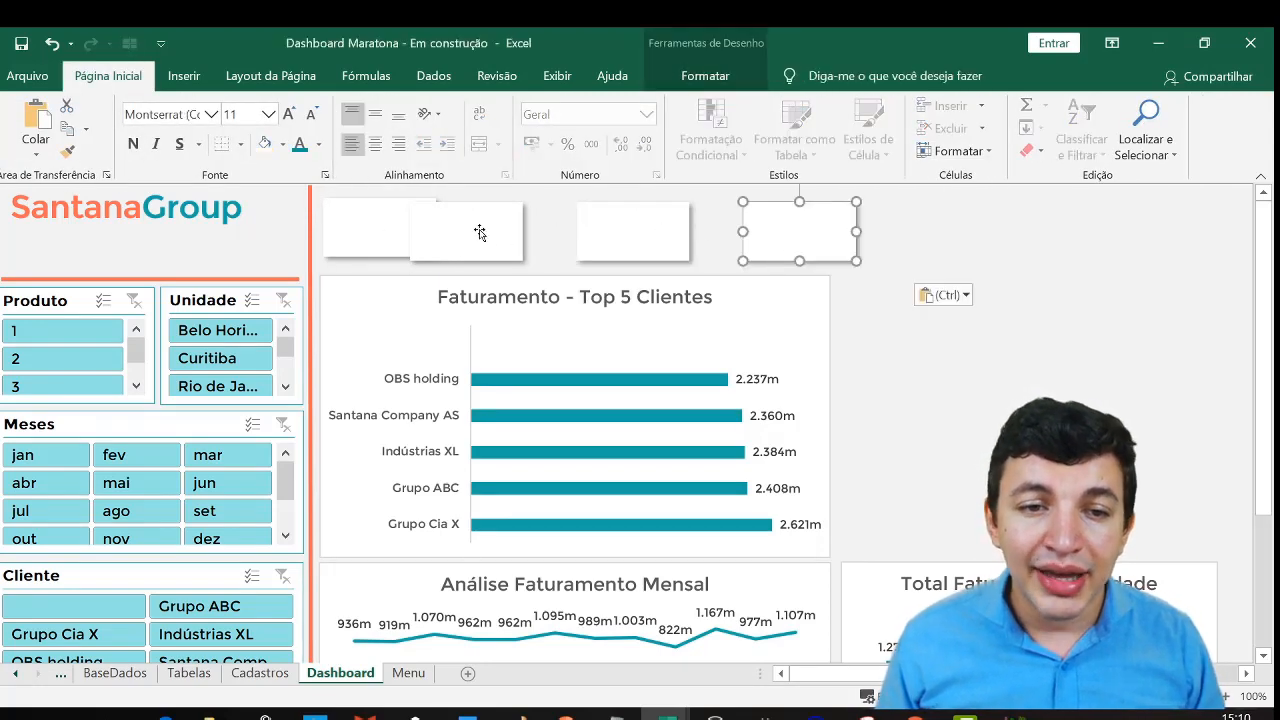
Move the second rectangle beside the first and line the fourth up with the right edge of the Top 5 Clientes chart
{"action": "left_click_drag", "start_coordinate": [480, 229], "coordinate": [520, 226]}
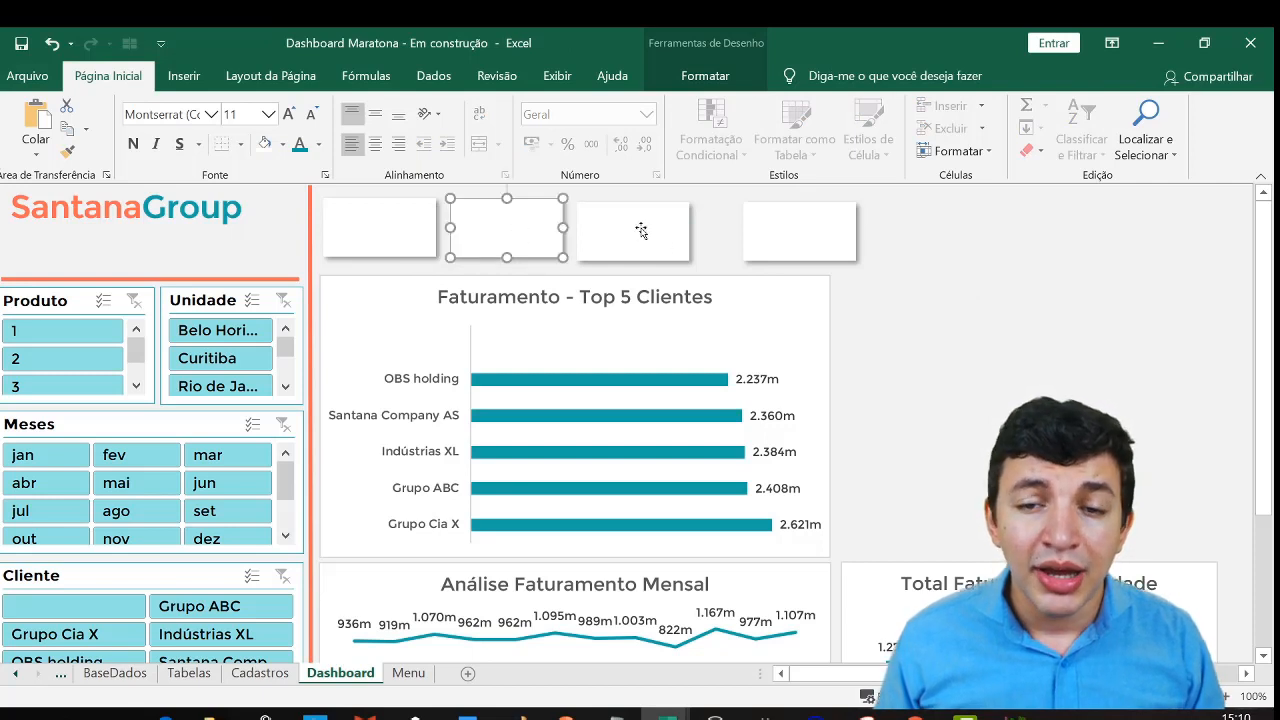
{"action": "left_click_drag", "start_coordinate": [763, 234], "coordinate": [768, 229]}
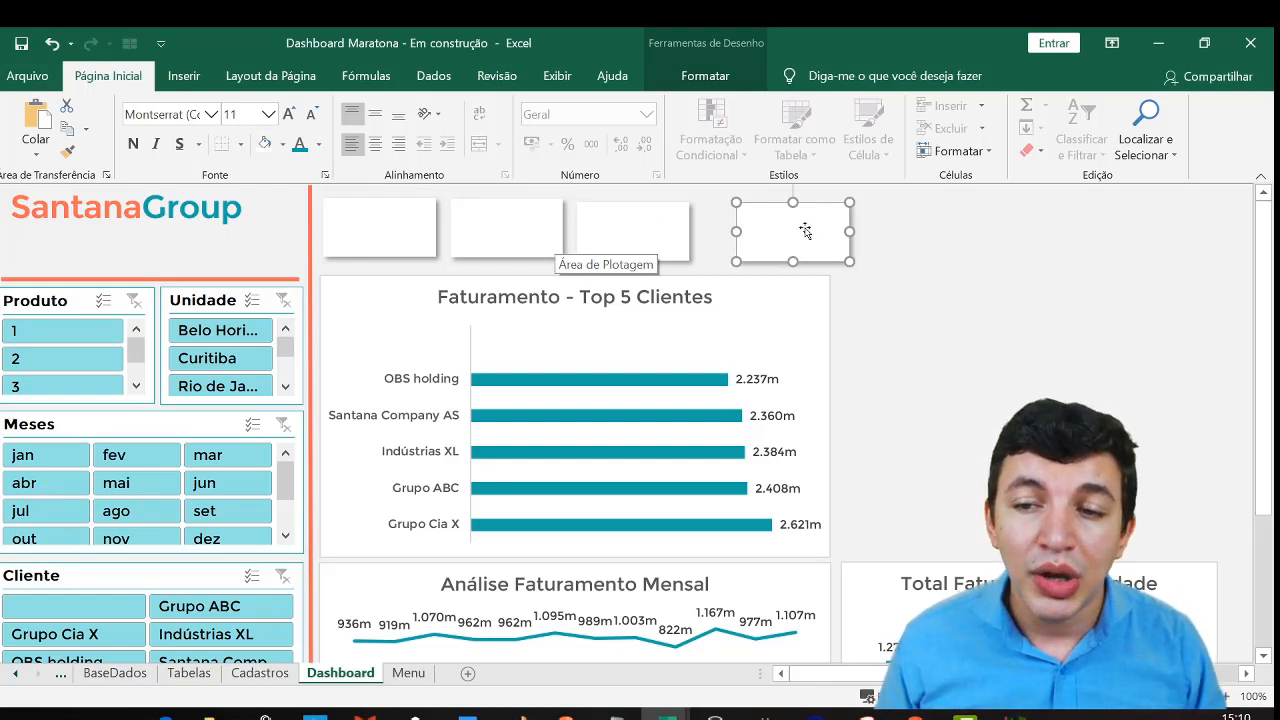
{"action": "left_click_drag", "start_coordinate": [811, 227], "coordinate": [791, 224]}
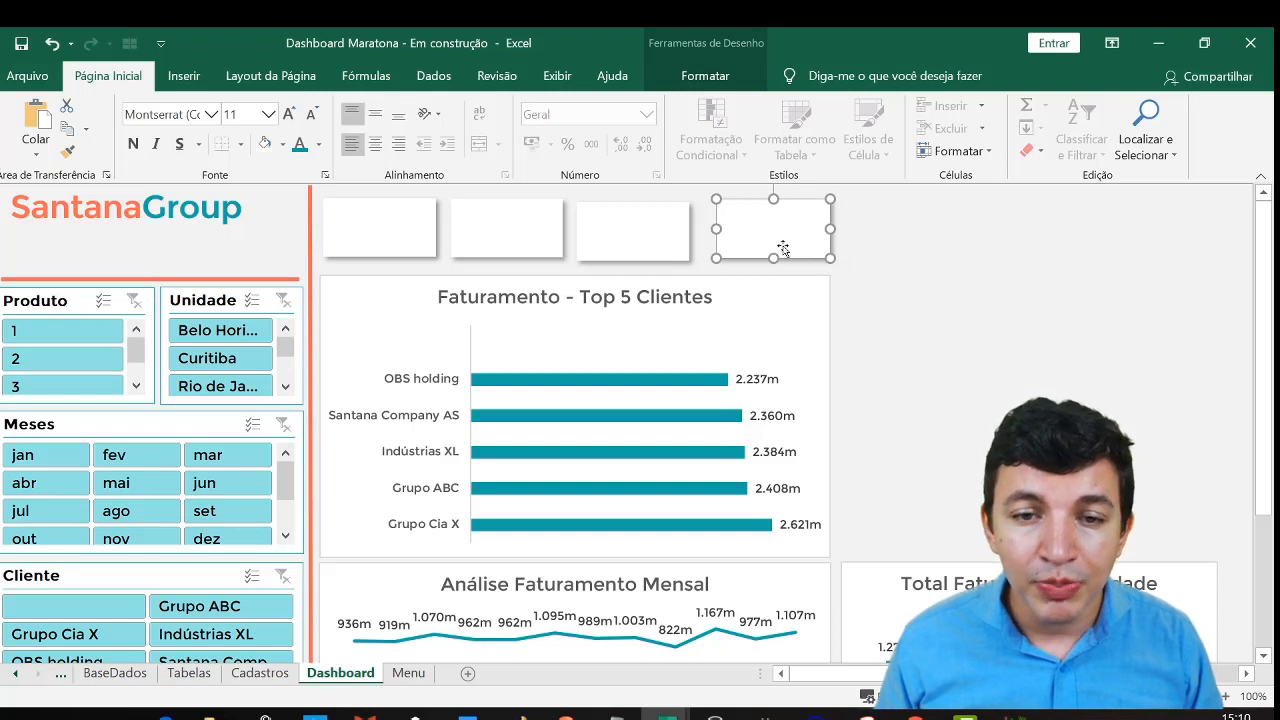
Select all four rectangles and align them to their vertical middle (Alinhar ao Meio)
{"action": "left_click", "coordinate": [620, 231], "text": "ctrl"}
{"action": "left_click", "coordinate": [508, 235], "text": "ctrl"}
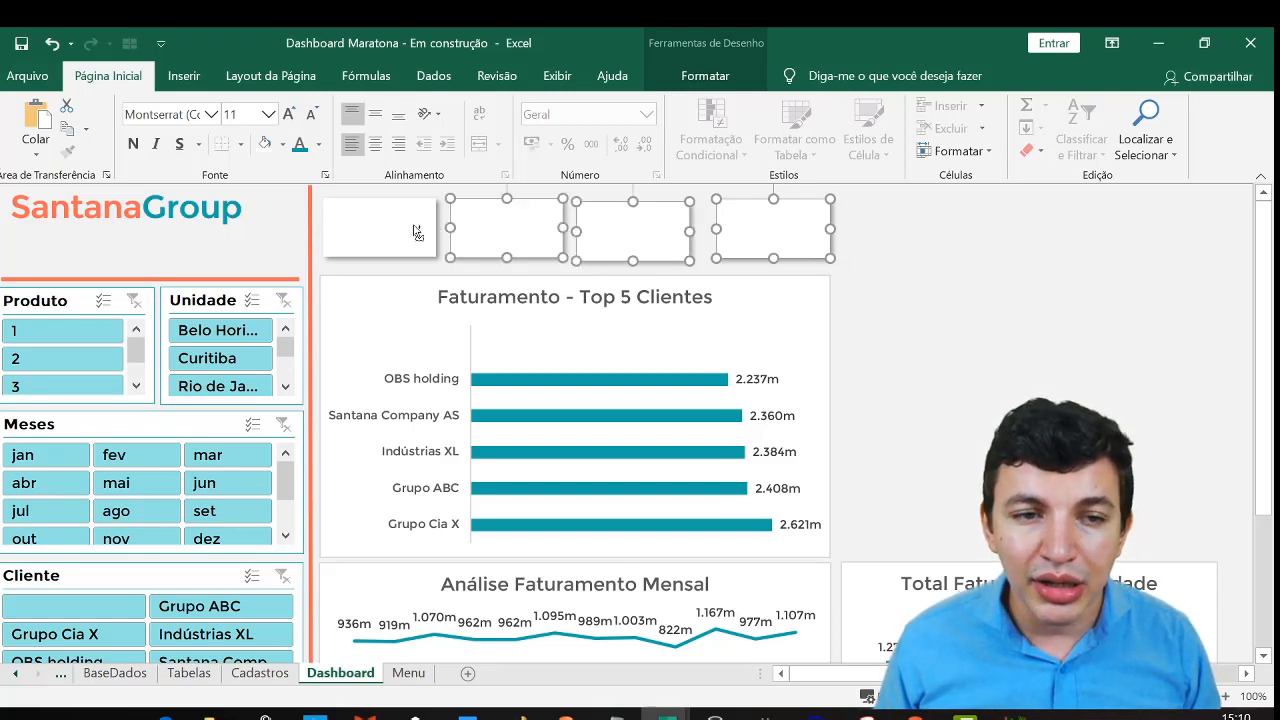
{"action": "left_click", "coordinate": [413, 230], "text": "ctrl"}
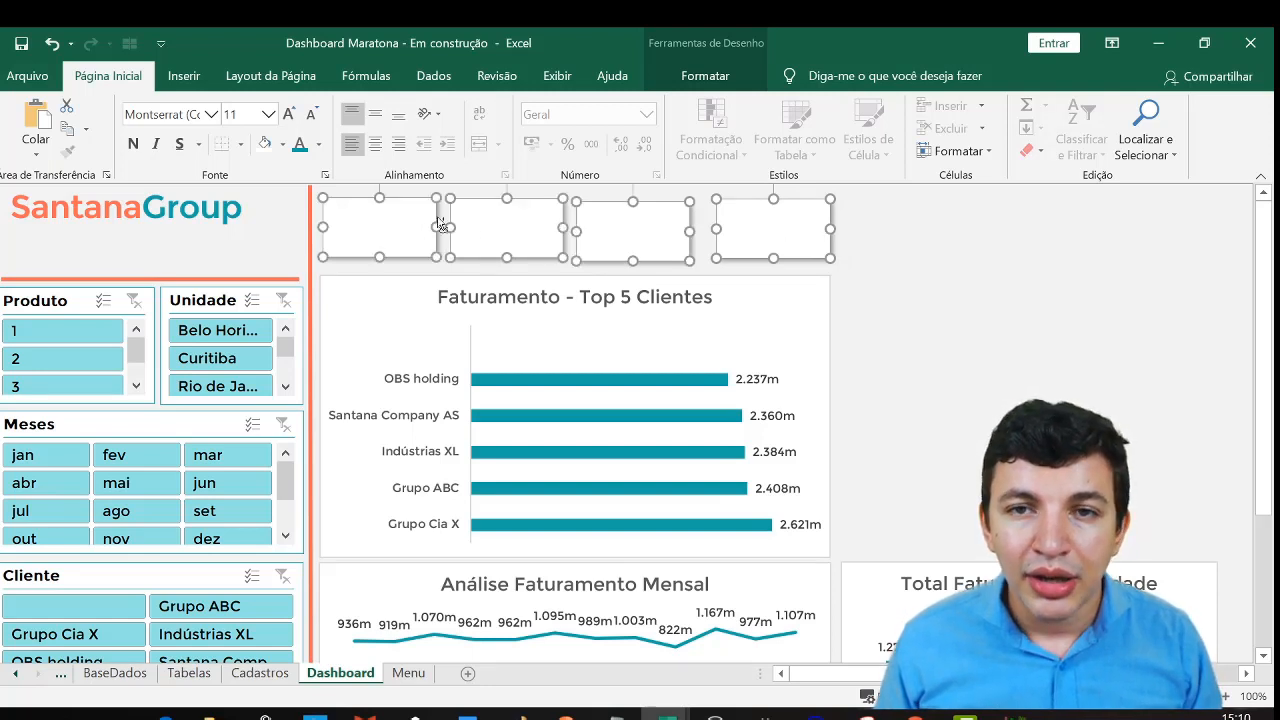
{"action": "left_click", "coordinate": [707, 80]}
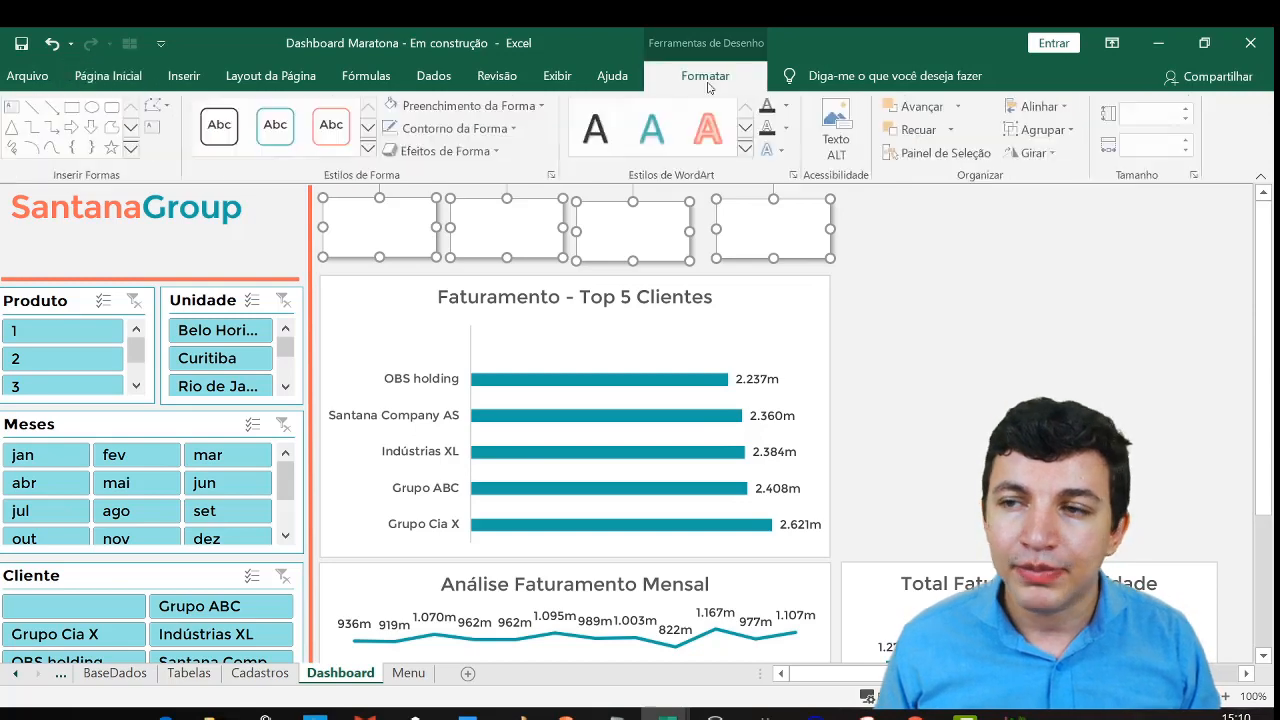
{"action": "left_click", "coordinate": [1065, 109]}
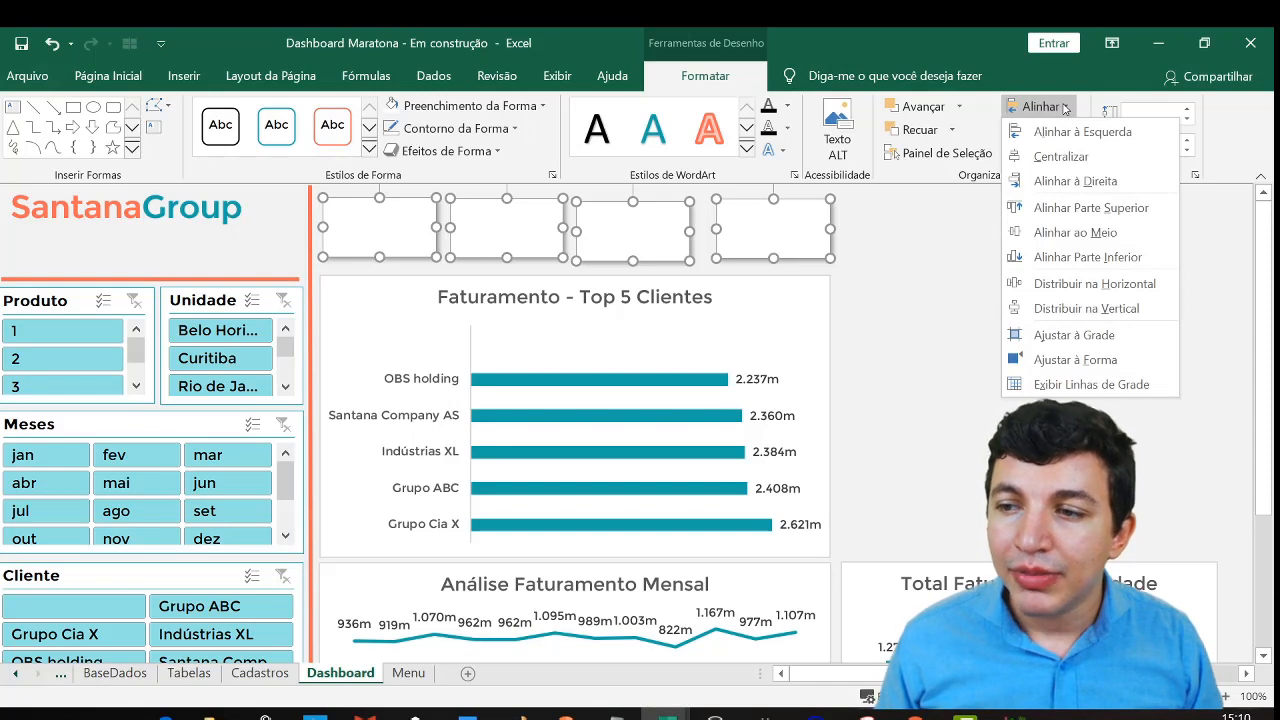
{"action": "left_click", "coordinate": [1080, 241]}
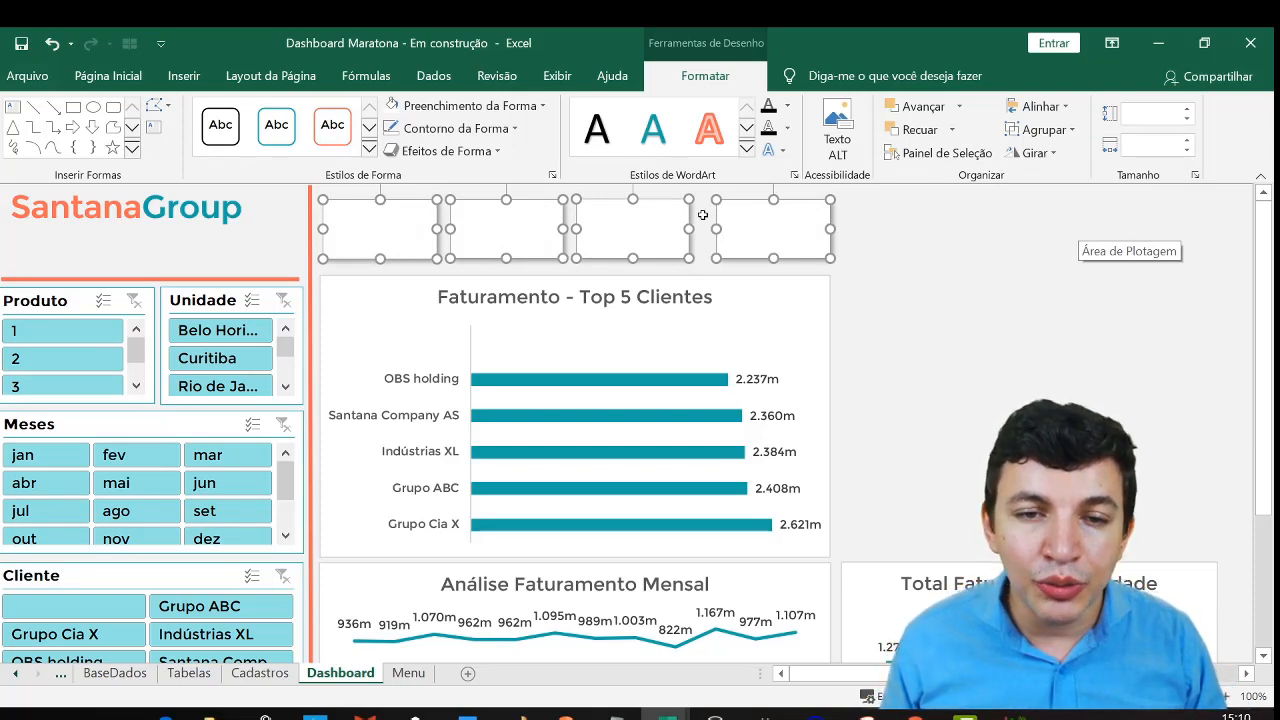
Distribute the four selected card rectangles evenly in the horizontal direction (Distribuir na Horizontal) and deselect them
{"action": "left_click", "coordinate": [1036, 111]}
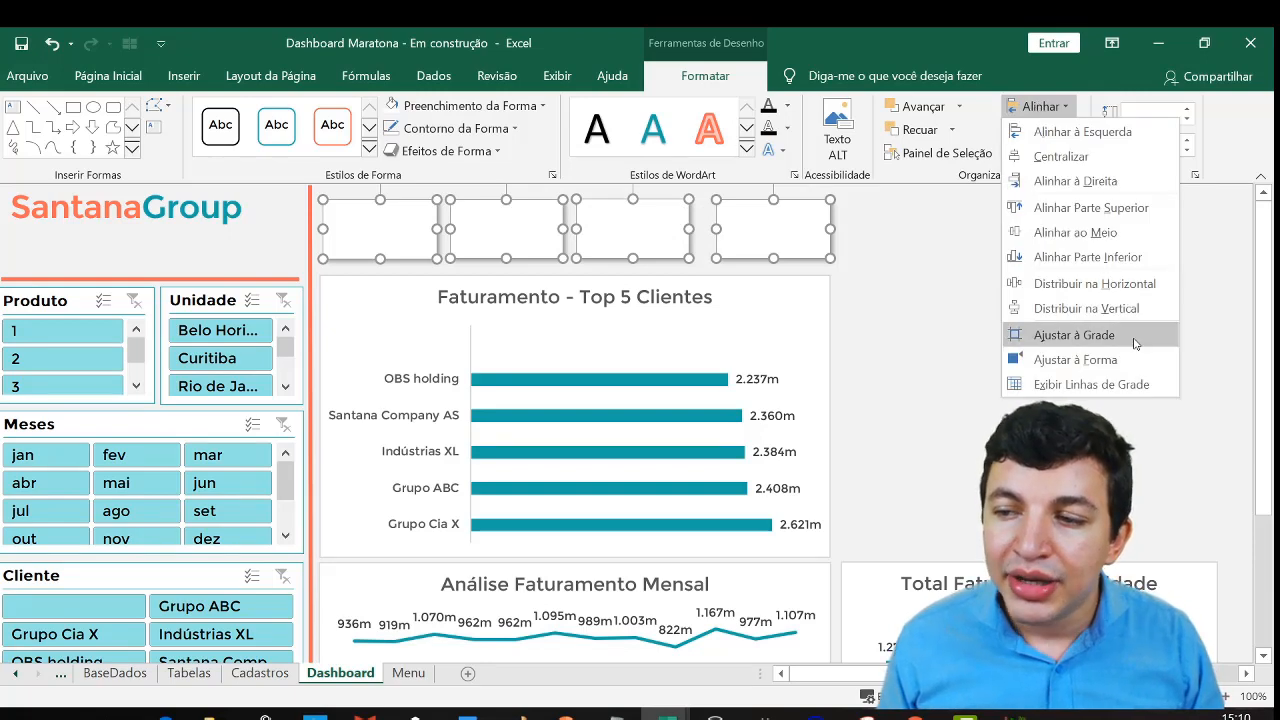
{"action": "left_click", "coordinate": [1120, 291]}
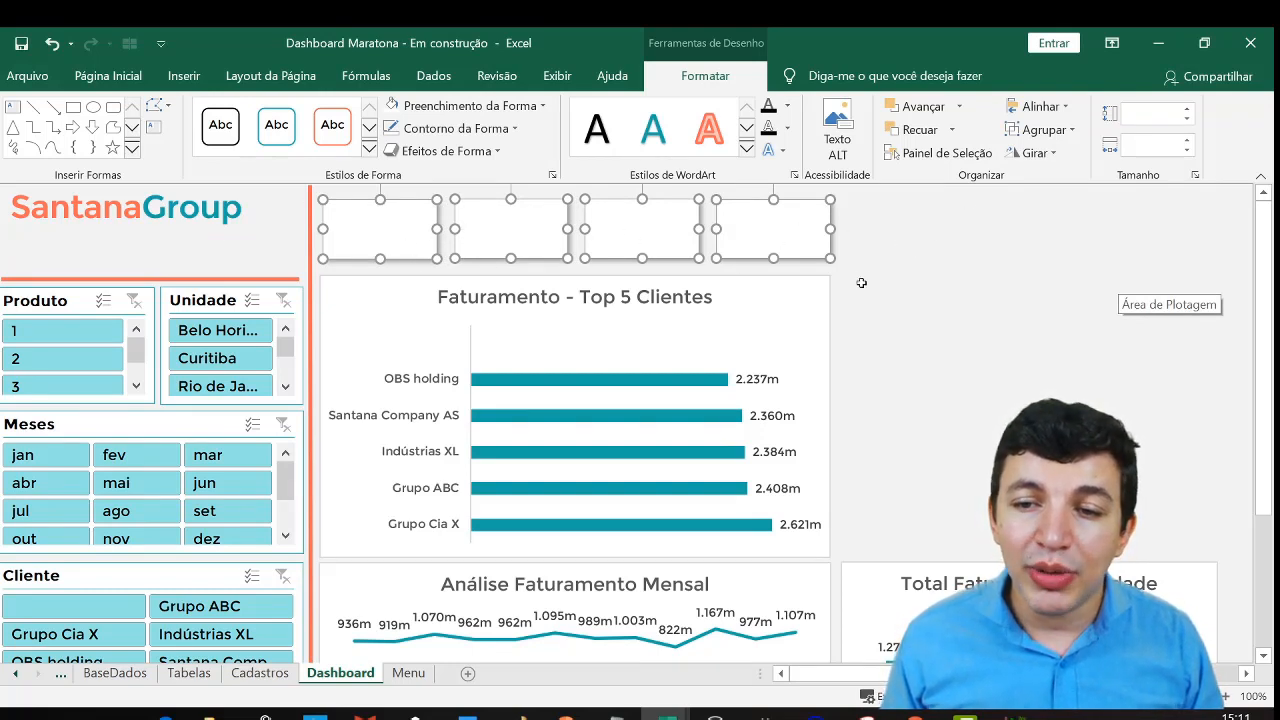
{"action": "left_click", "coordinate": [930, 246]}
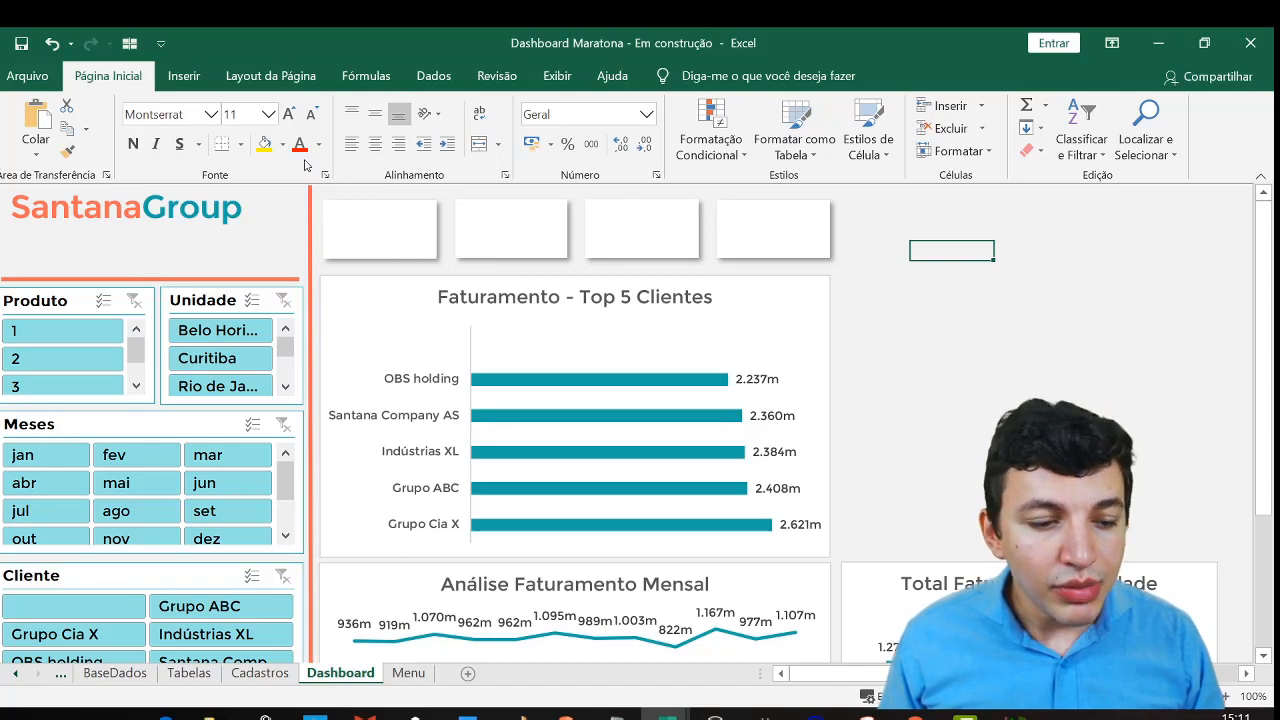
On the Tabelas sheet, copy the sales-by-unit pivot table and paste a duplicate starting at cell J7
{"action": "left_click", "coordinate": [192, 673]}
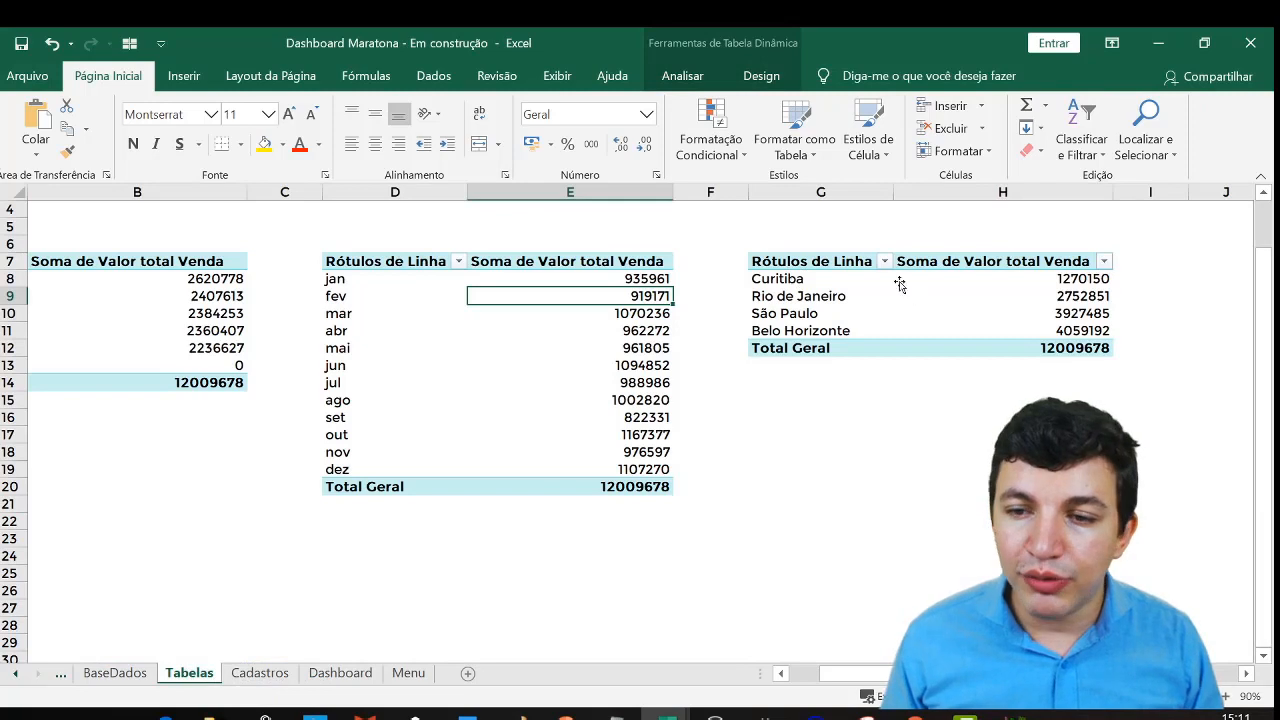
{"action": "left_click", "coordinate": [900, 295]}
{"action": "left_click_drag", "start_coordinate": [808, 268], "coordinate": [1100, 348]}
{"action": "key", "text": "ctrl+c"}
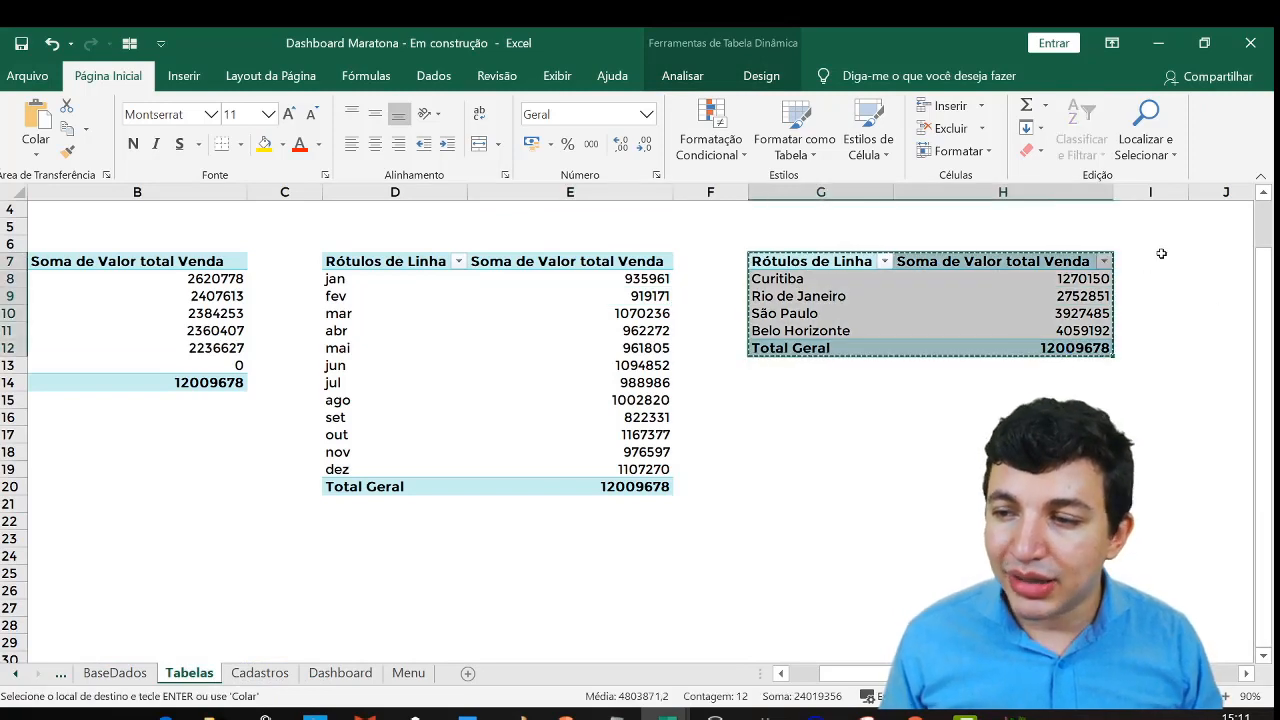
{"action": "left_click", "coordinate": [1162, 254]}
{"action": "key", "text": "Right"}
{"action": "key", "text": "ctrl+v"}
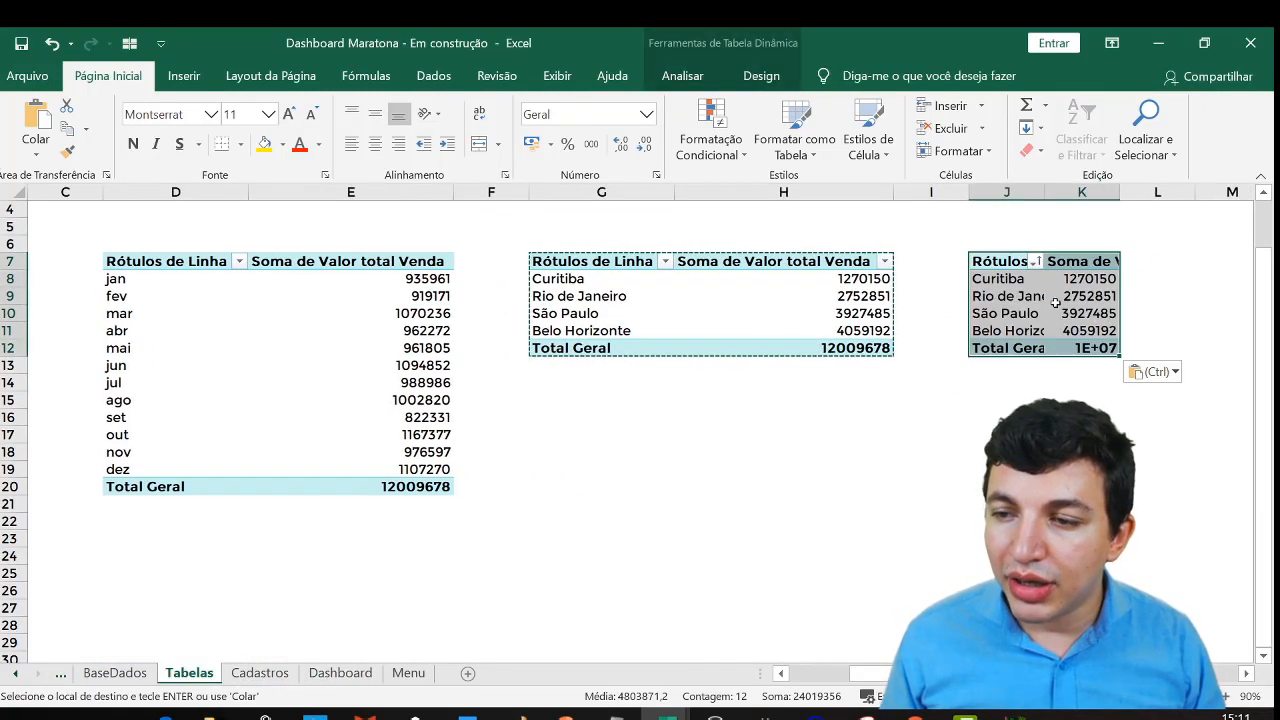
Show the field list for the duplicated pivot table and remove its Unidade row field and Valor total Venda value field
{"action": "left_click", "coordinate": [1057, 302]}
{"action": "left_click", "coordinate": [975, 280]}
{"action": "left_click", "coordinate": [1014, 296]}
{"action": "right_click", "coordinate": [1014, 296]}
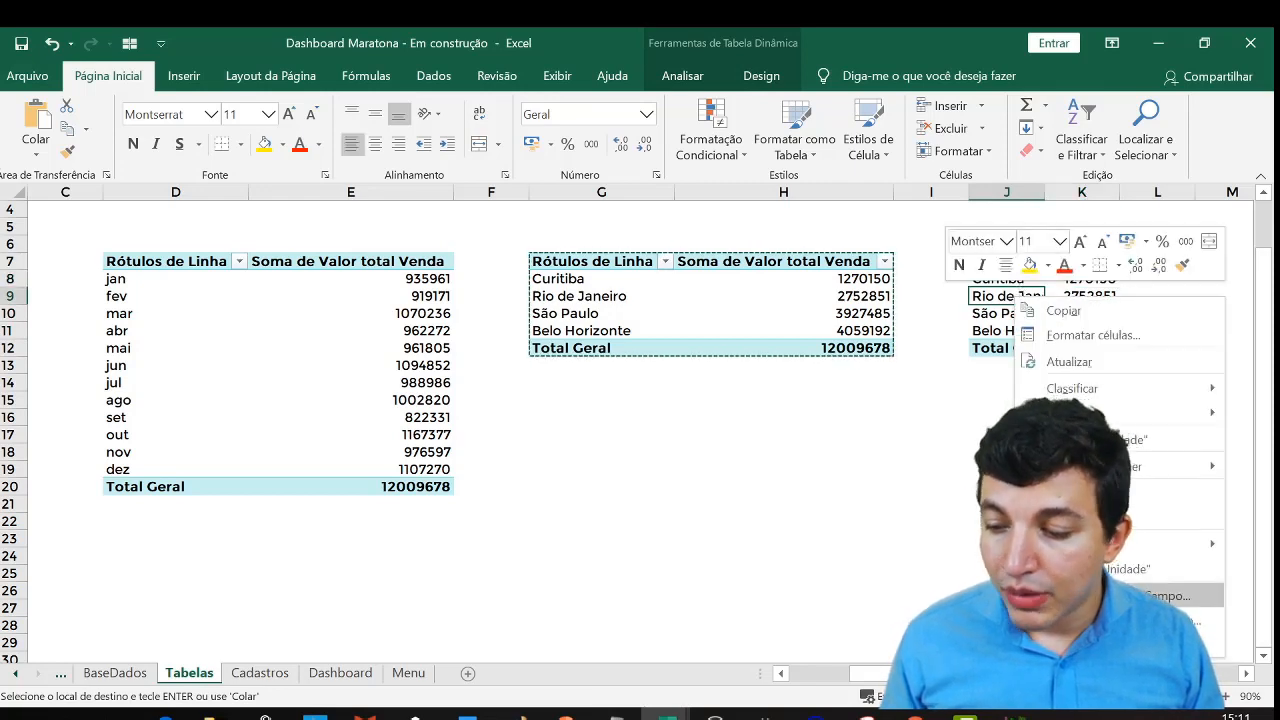
{"action": "left_click", "coordinate": [1165, 596]}
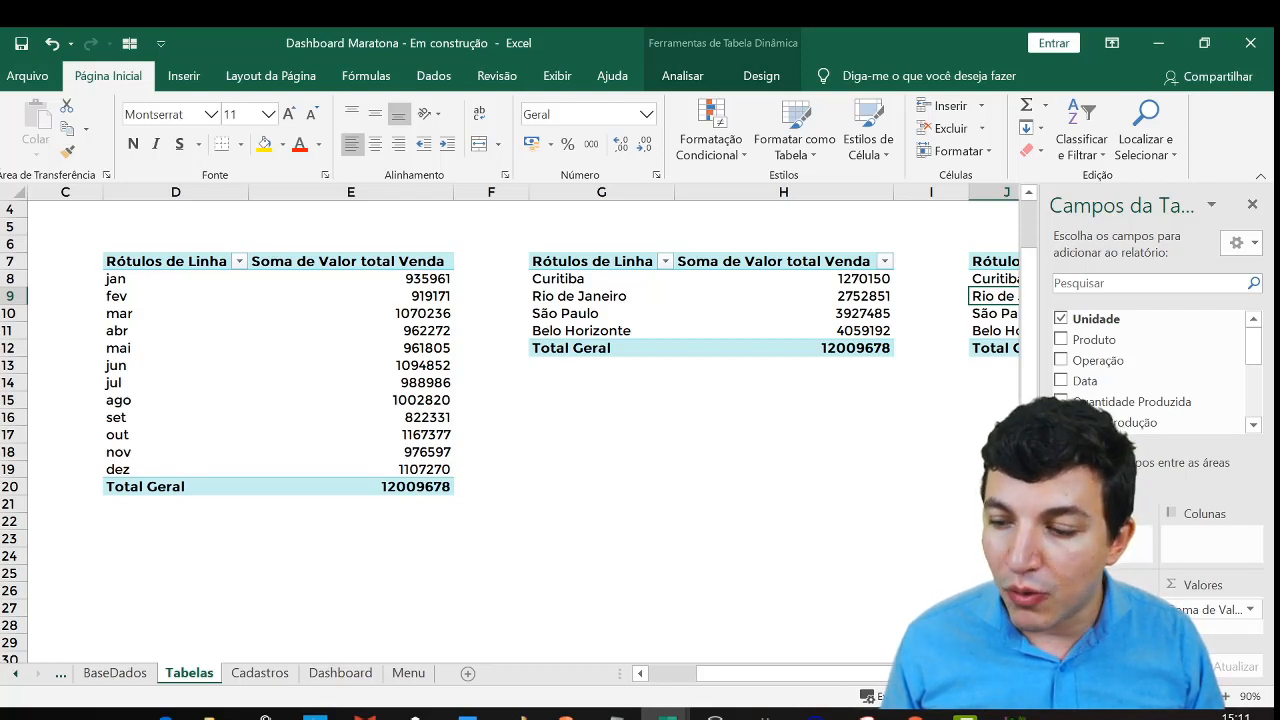
{"action": "left_click_drag", "start_coordinate": [1100, 610], "coordinate": [1131, 357]}
{"action": "left_click_drag", "start_coordinate": [1208, 610], "coordinate": [1102, 210]}
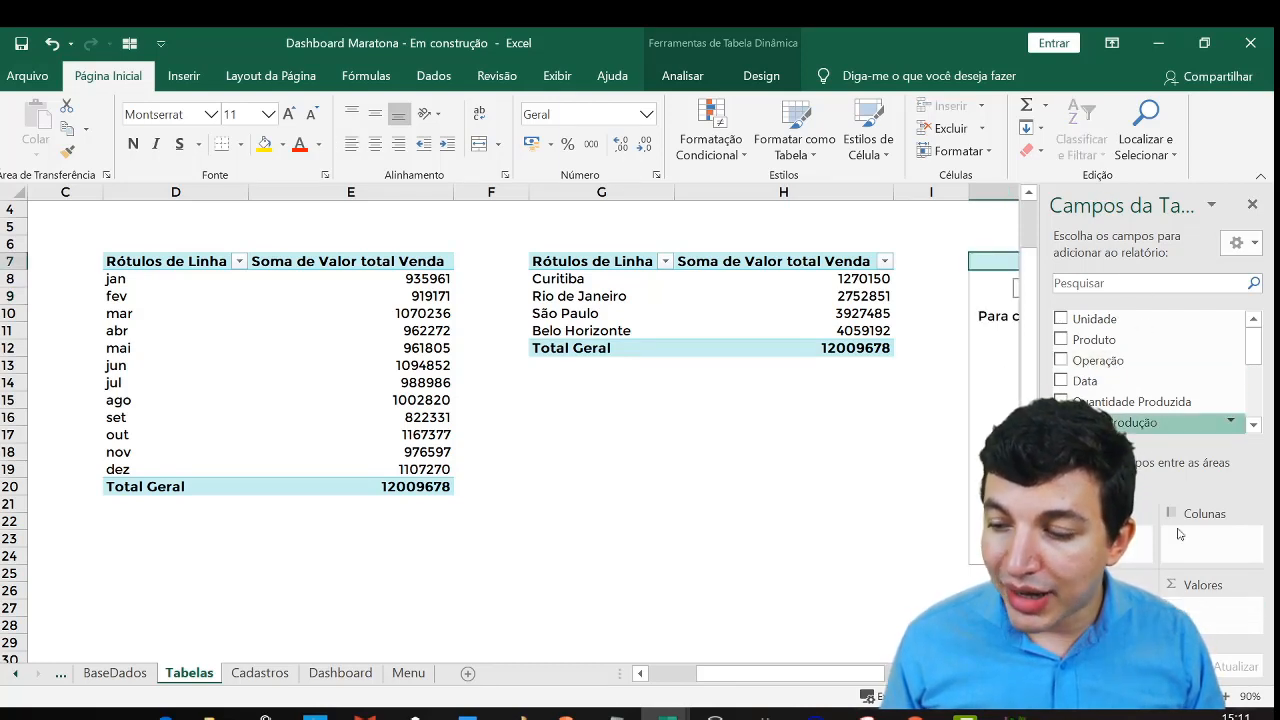
Add the Custo Total Produção field to the values of the emptied pivot table in column J
{"action": "left_click", "coordinate": [1253, 426]}
{"action": "left_click", "coordinate": [1253, 426]}
{"action": "left_click", "coordinate": [1253, 426]}
{"action": "left_click_drag", "start_coordinate": [1190, 397], "coordinate": [1213, 627]}
{"action": "left_click", "coordinate": [925, 384]}
{"action": "key", "text": "Right"}
{"action": "key", "text": "Right"}
{"action": "key", "text": "Right"}
{"action": "key", "text": "Right"}
{"action": "key", "text": "Right"}
{"action": "key", "text": "Right"}
{"action": "key", "text": "Right"}
{"action": "key", "text": "Right"}
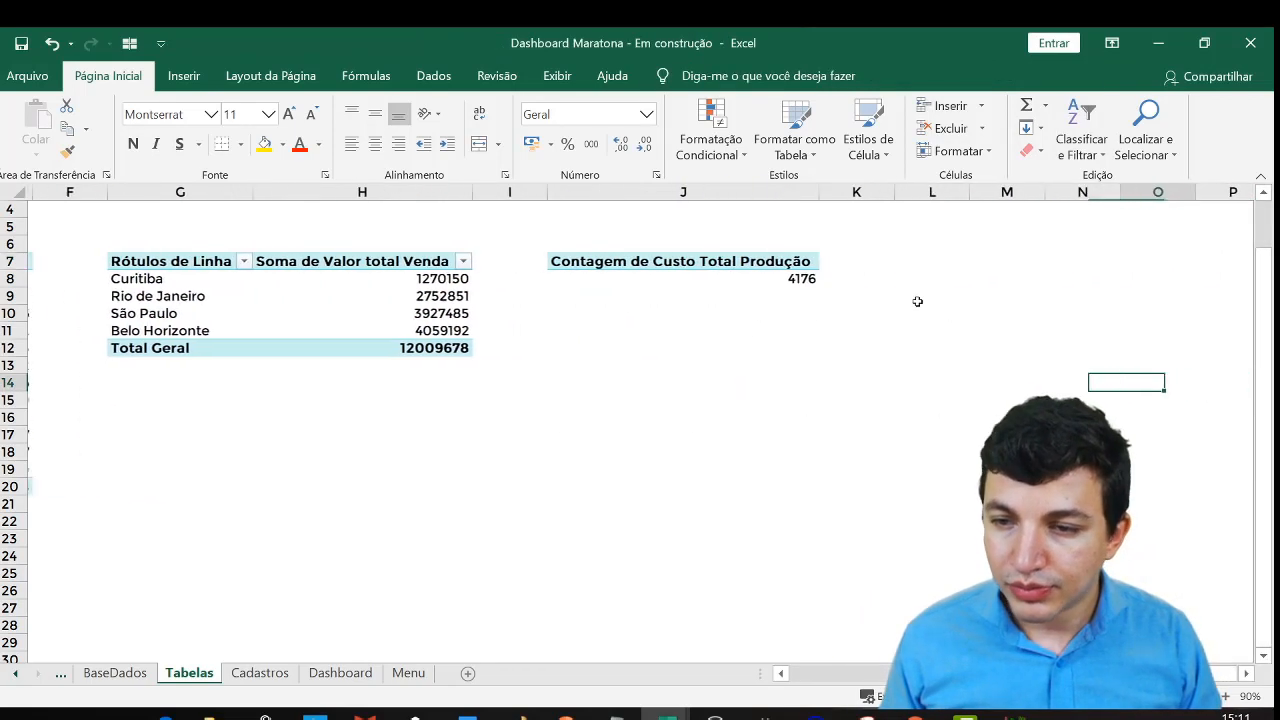
Set the Custo Total Produção value field to be summarized by Soma
{"action": "left_click", "coordinate": [500, 291]}
{"action": "left_click", "coordinate": [502, 283]}
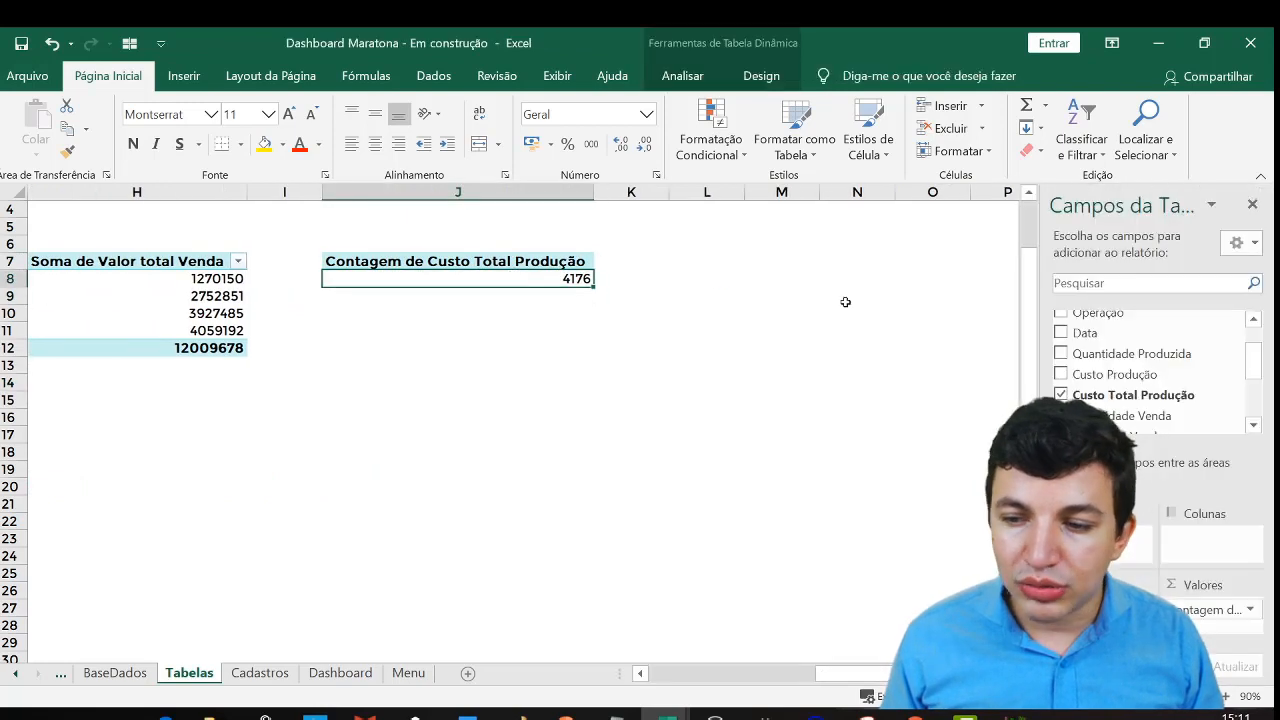
{"action": "left_click", "coordinate": [1215, 609]}
{"action": "left_click", "coordinate": [1215, 588]}
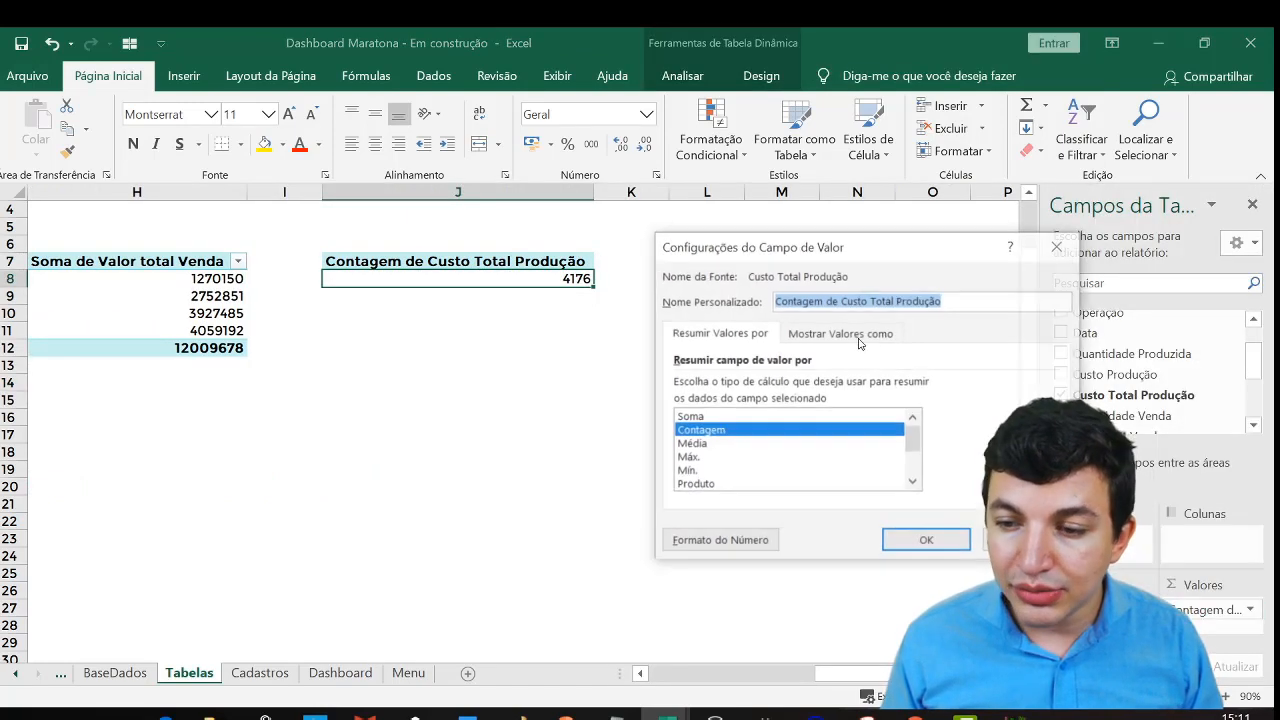
{"action": "left_click", "coordinate": [720, 417]}
{"action": "left_click", "coordinate": [927, 541]}
{"action": "left_click", "coordinate": [683, 334]}
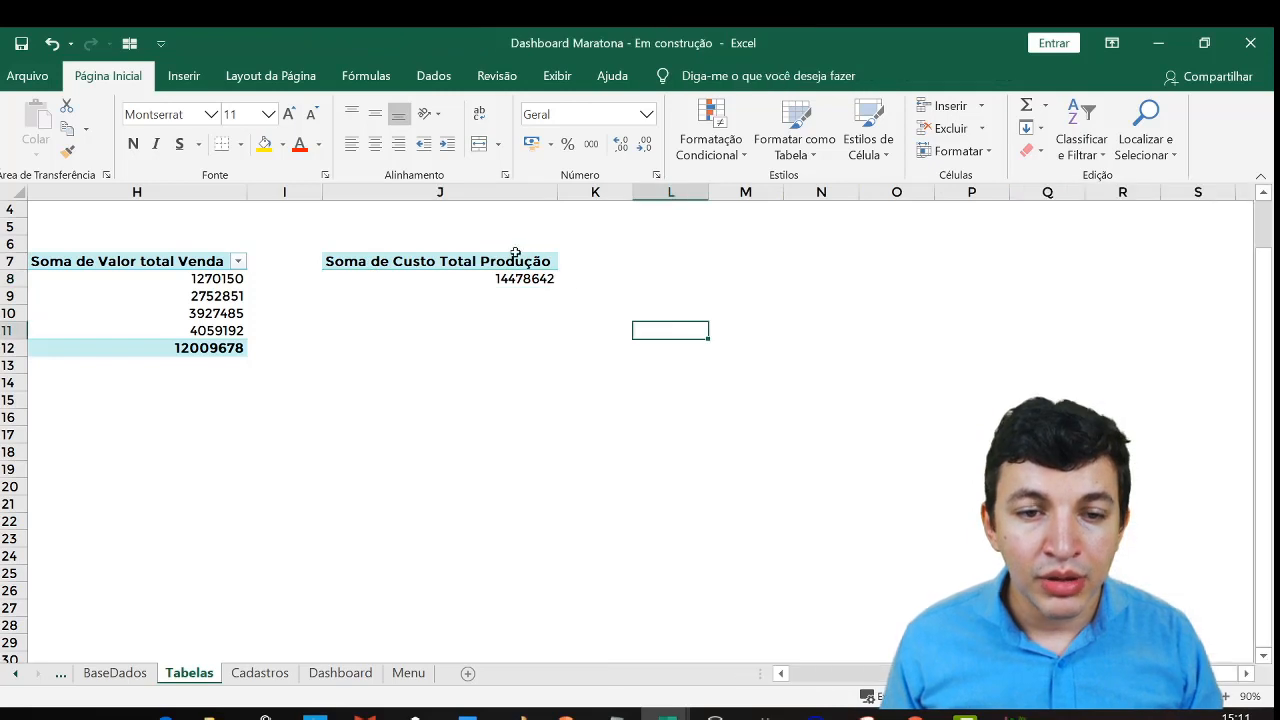
Copy the Custo Total Produção pivot table and select cell L7 as the destination
{"action": "left_click_drag", "start_coordinate": [525, 262], "coordinate": [525, 279]}
{"action": "key", "text": "ctrl+c"}
{"action": "left_click", "coordinate": [678, 260]}
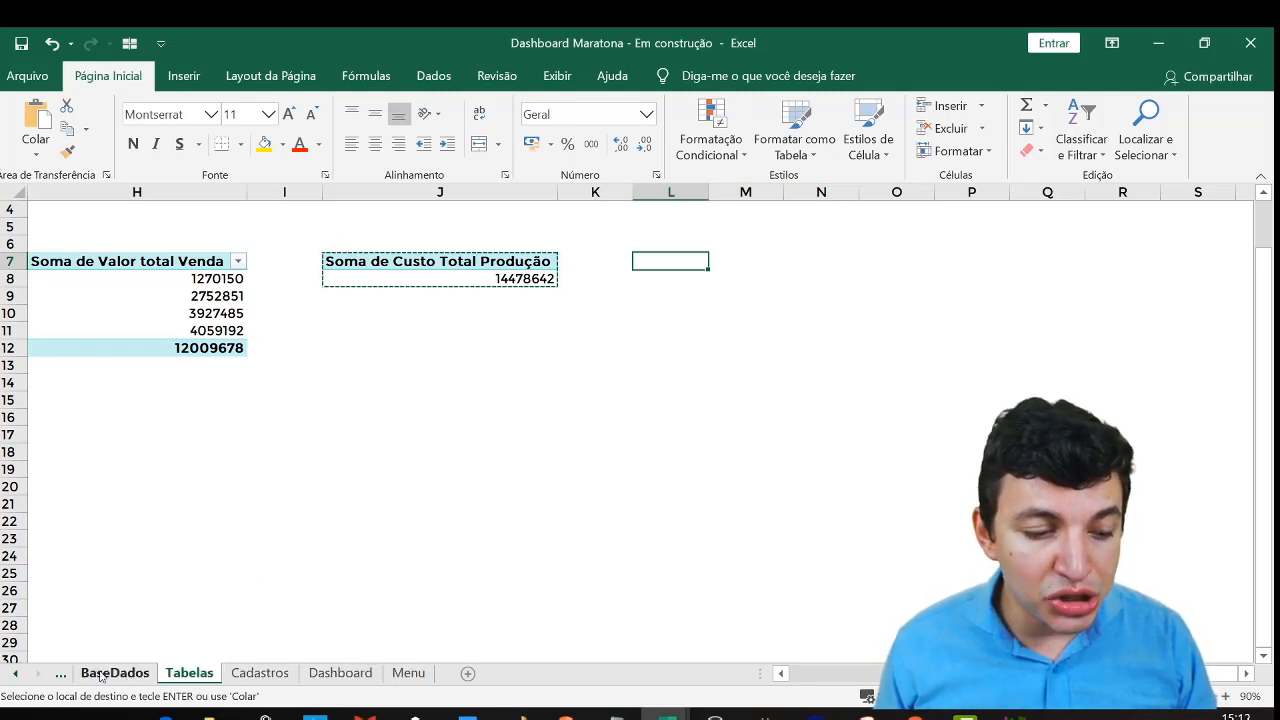
Examine the Custo Produção, Custo Total Produção and Quantidade Venda columns on the BaseDados sheet
{"action": "left_click", "coordinate": [15, 673]}
{"action": "left_click", "coordinate": [180, 673]}
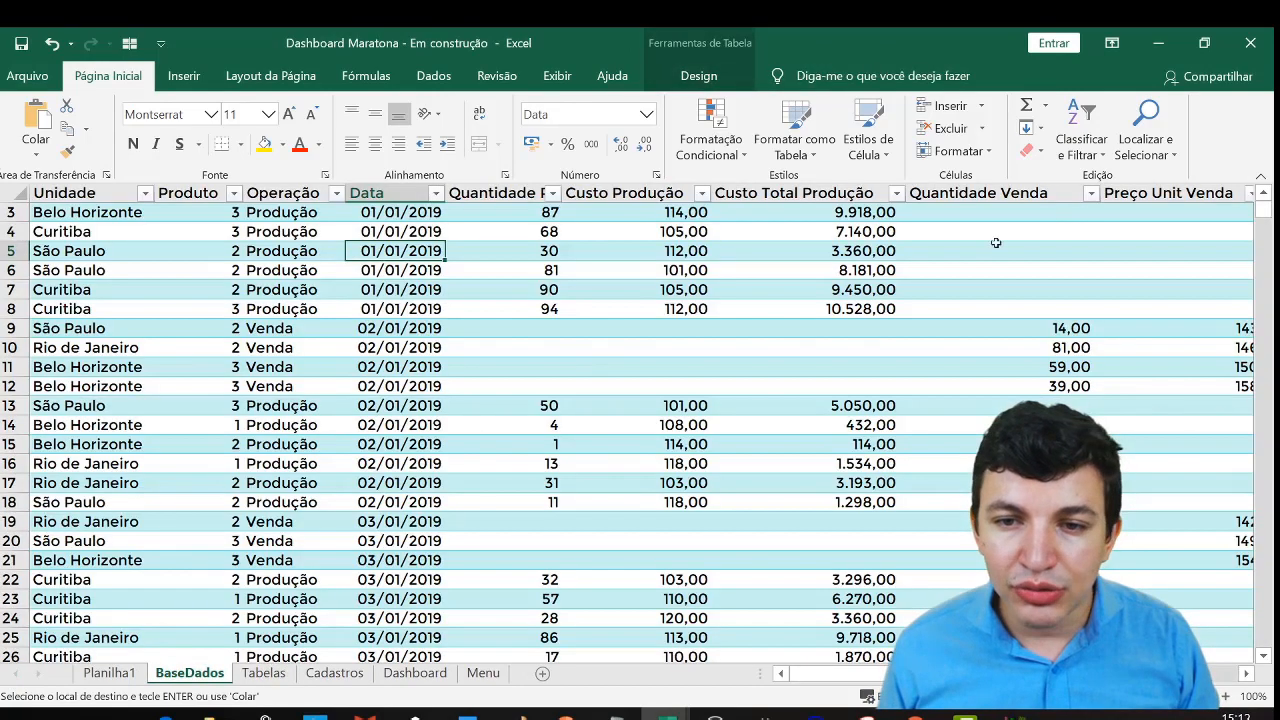
{"action": "scroll", "coordinate": [900, 331], "scroll_direction": "up", "scroll_amount": 1}
{"action": "left_click", "coordinate": [964, 257]}
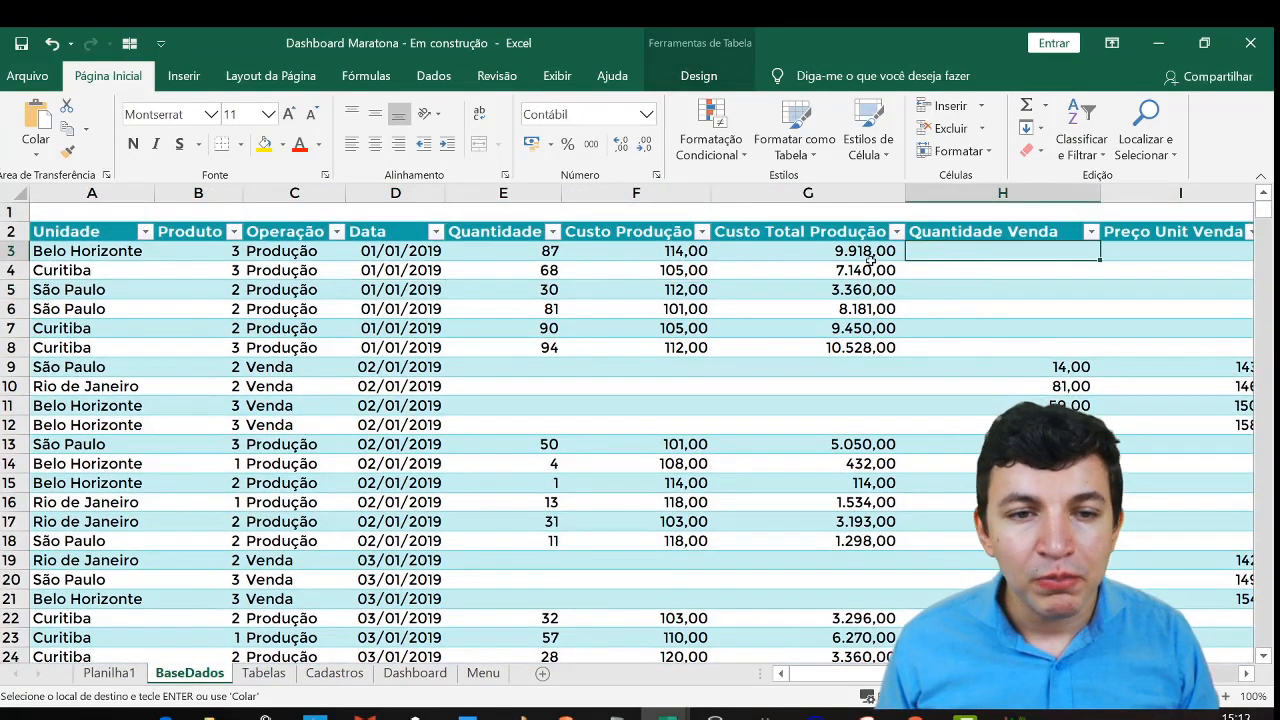
{"action": "left_click", "coordinate": [636, 213]}
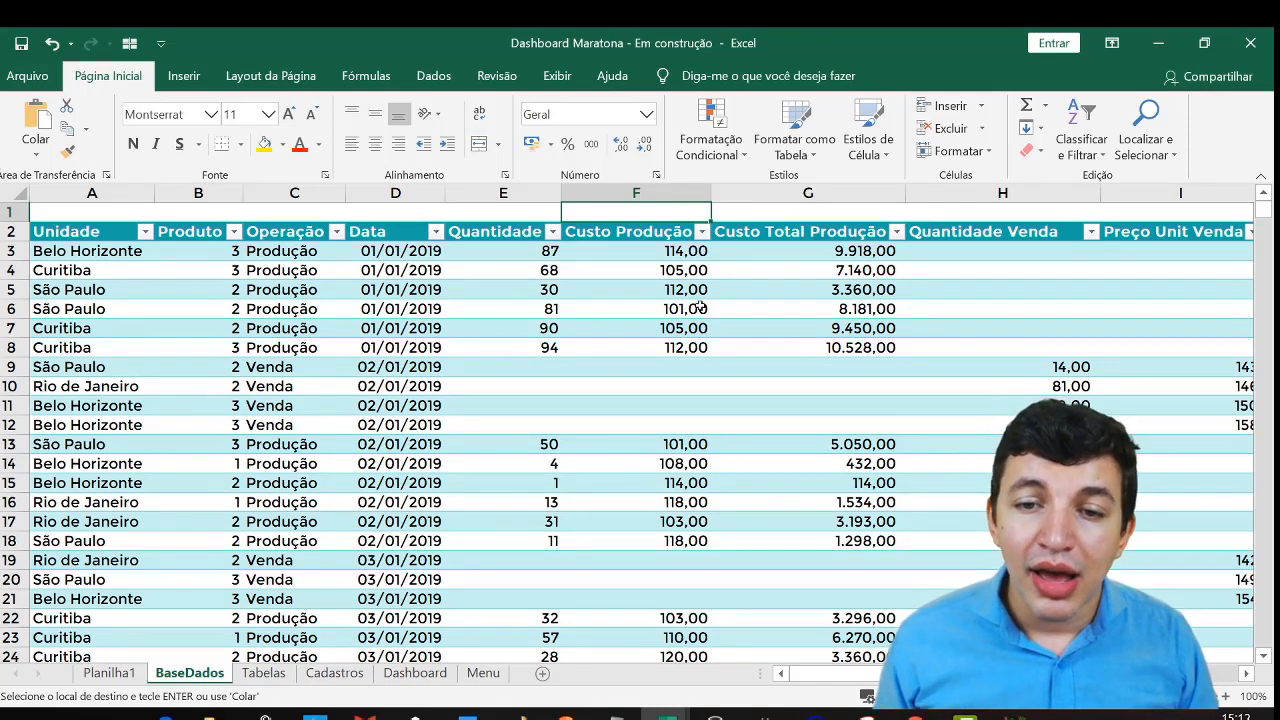
{"action": "left_click", "coordinate": [674, 240]}
{"action": "left_click", "coordinate": [688, 270]}
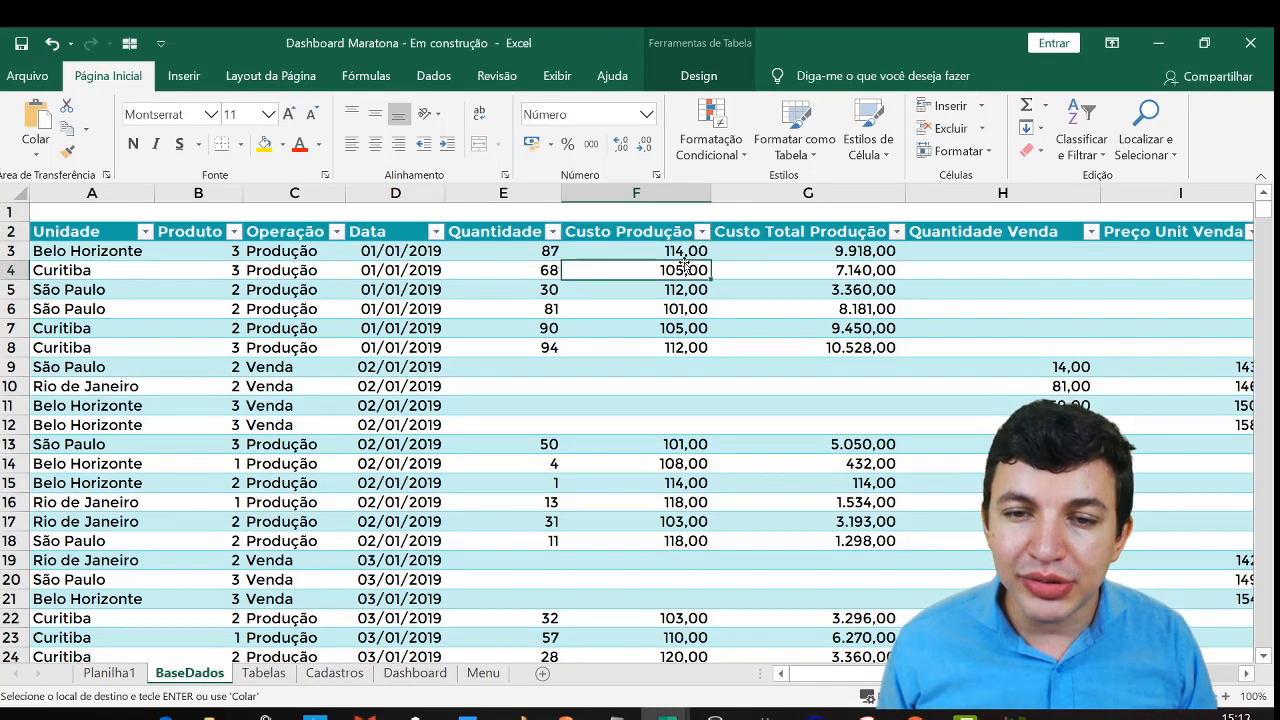
{"action": "left_click", "coordinate": [690, 252]}
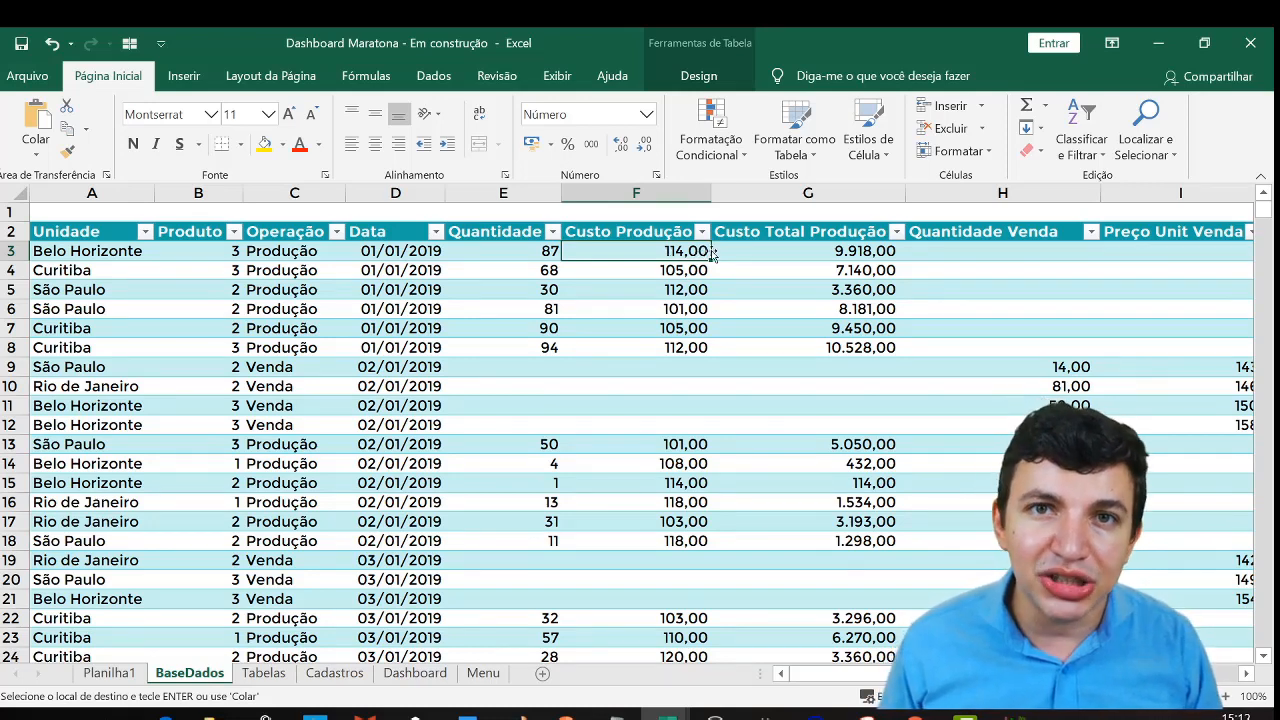
Return to the Tabelas sheet and look over the free columns beyond the Custo Total Produção pivot table
{"action": "left_click", "coordinate": [256, 680]}
{"action": "left_click", "coordinate": [640, 279]}
{"action": "key", "text": "Right"}
{"action": "key", "text": "Right"}
{"action": "key", "text": "Right"}
{"action": "key", "text": "Right"}
{"action": "key", "text": "Right"}
{"action": "key", "text": "Right"}
{"action": "key", "text": "Right"}
{"action": "key", "text": "Right"}
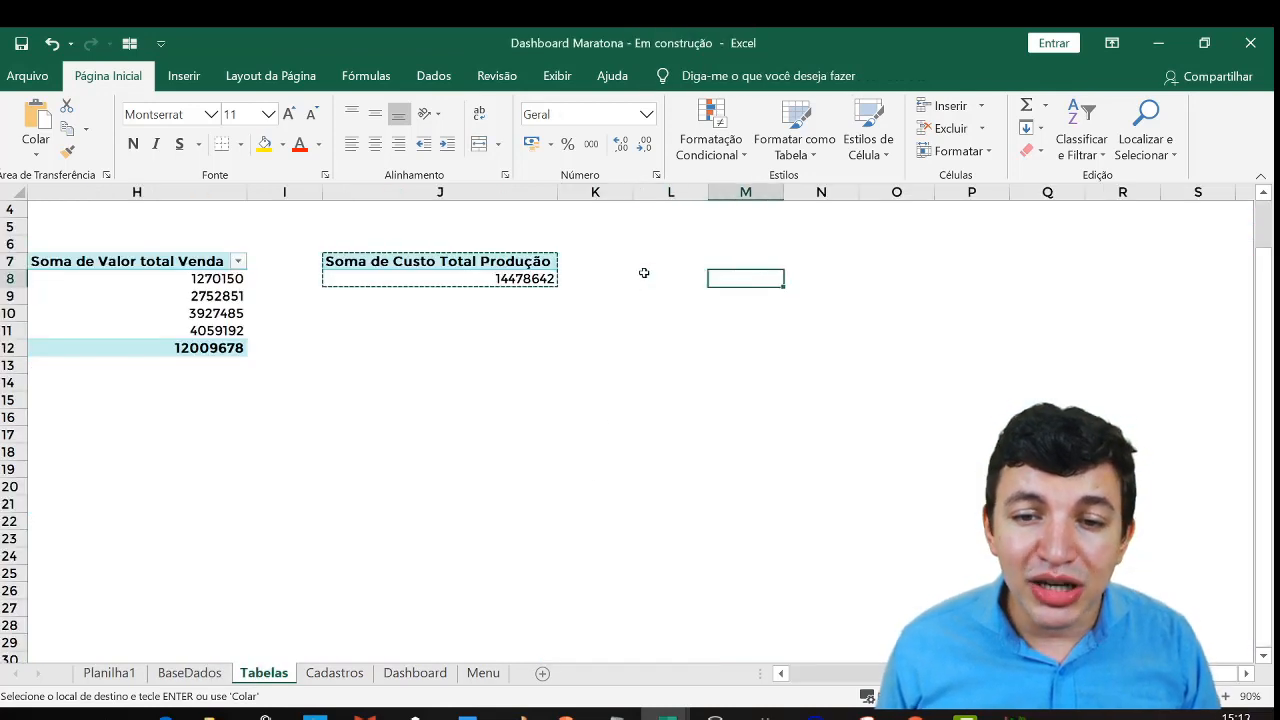
{"action": "key", "text": "Right"}
{"action": "left_click", "coordinate": [876, 262]}
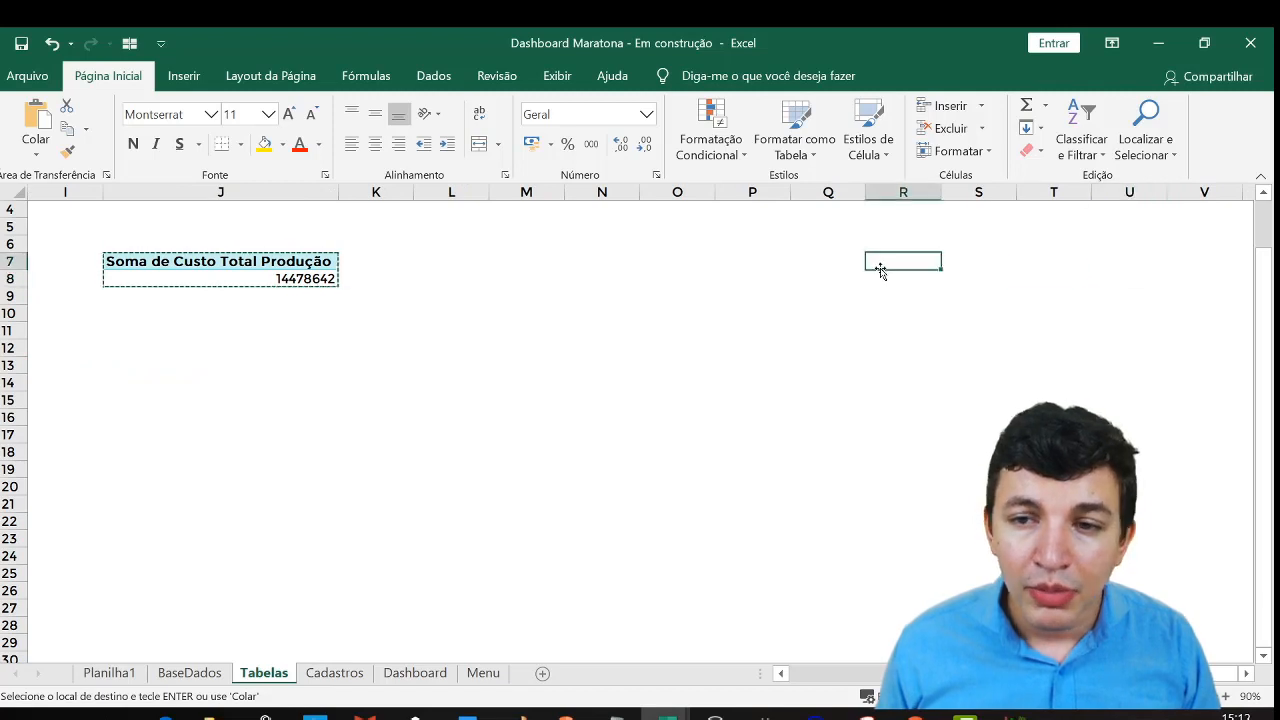
Start a calculated field named VolumeEstoque for the Custo Total Produção pivot table
{"action": "left_click", "coordinate": [312, 282]}
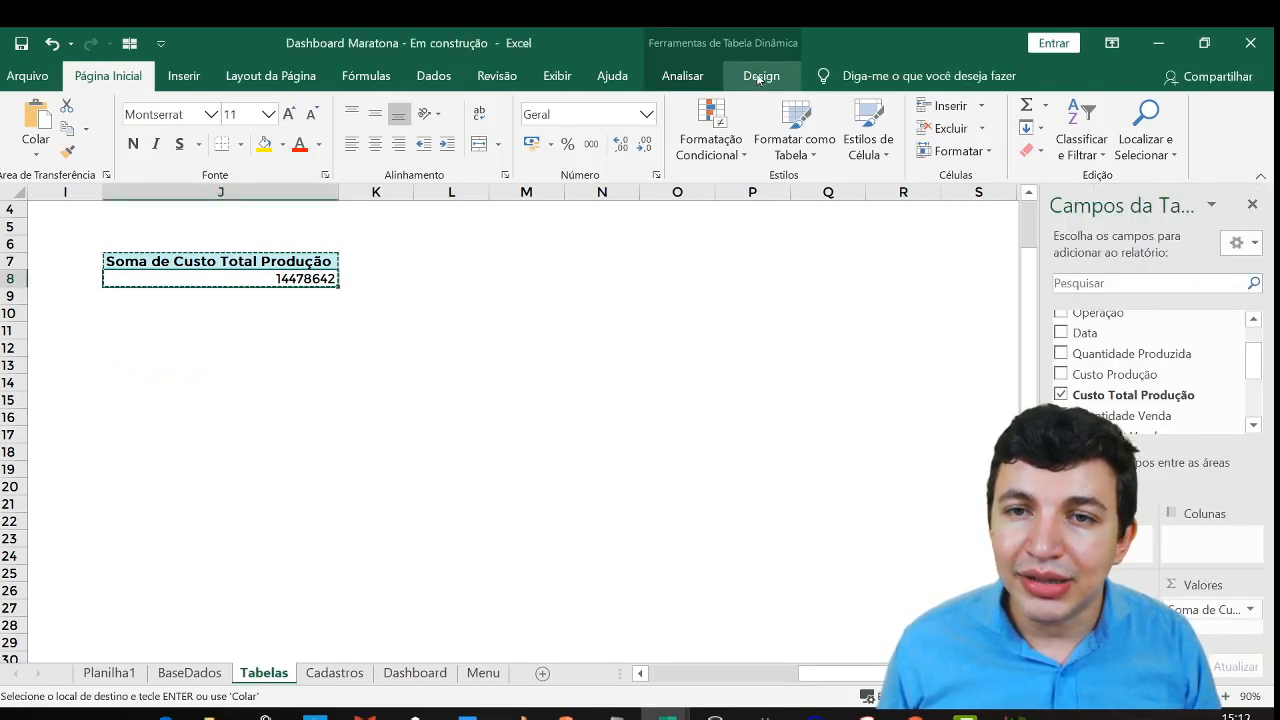
{"action": "left_click", "coordinate": [680, 76]}
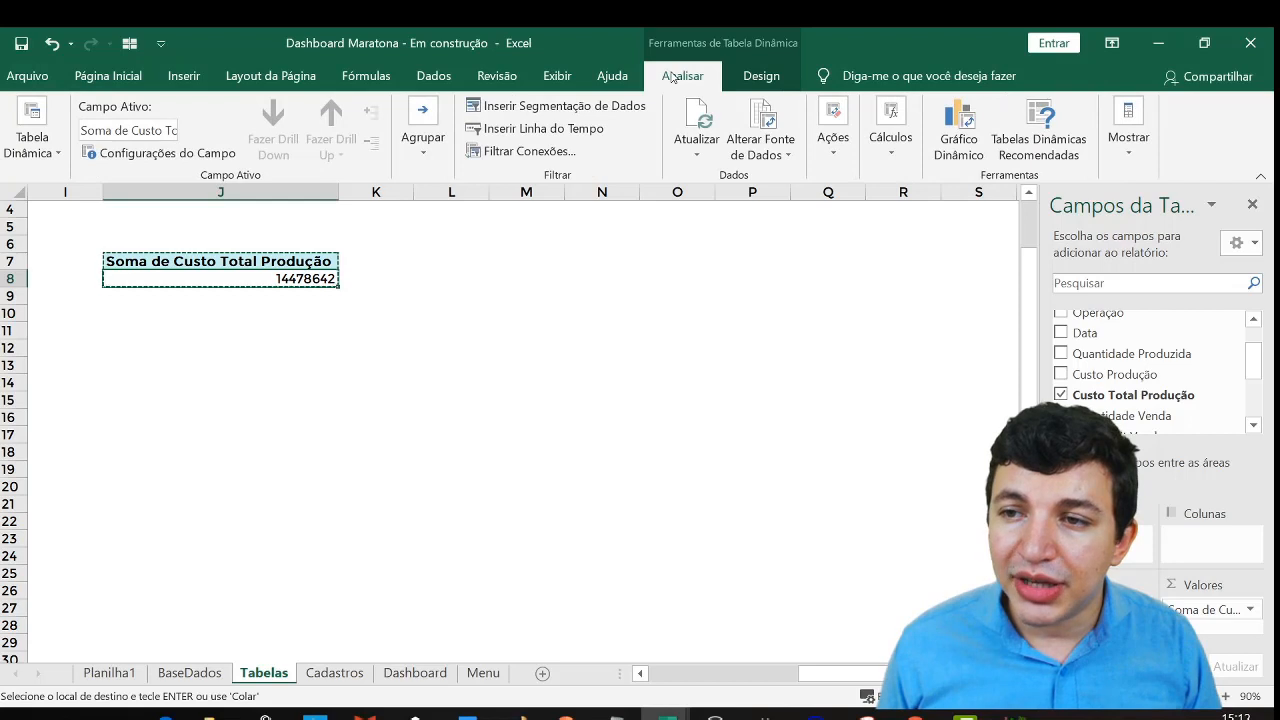
{"action": "left_click", "coordinate": [892, 158]}
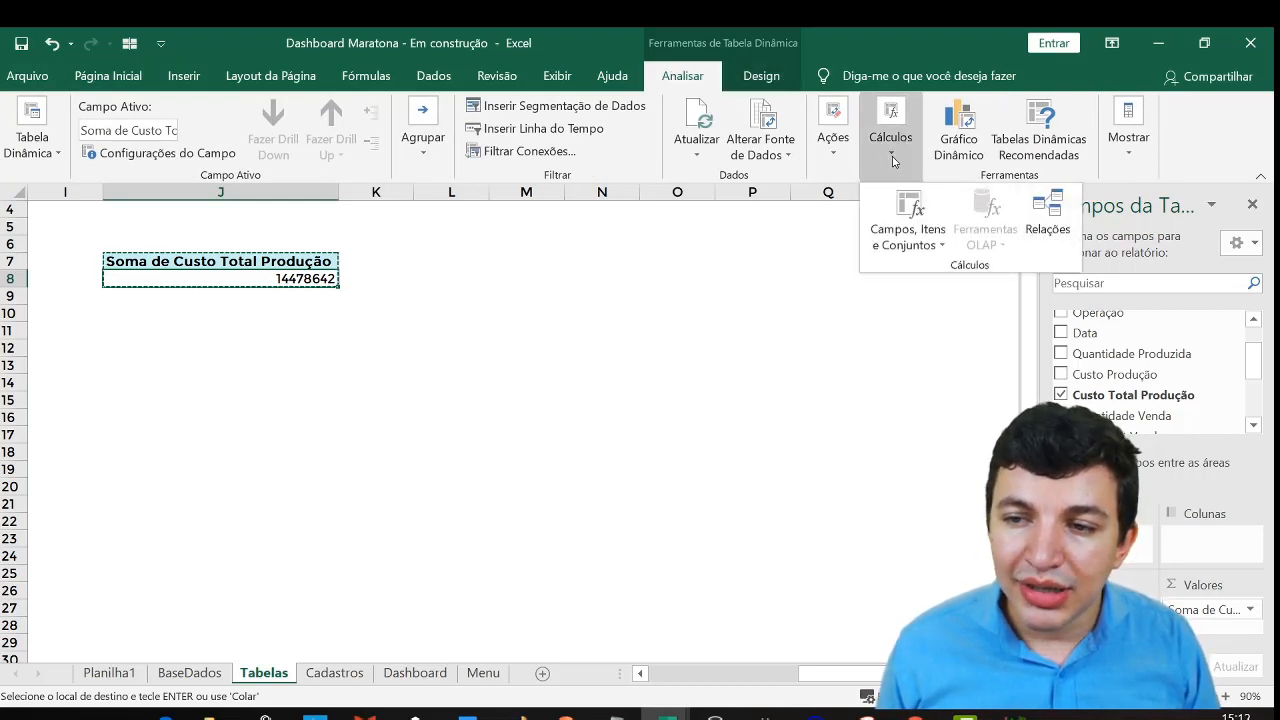
{"action": "left_click", "coordinate": [907, 238]}
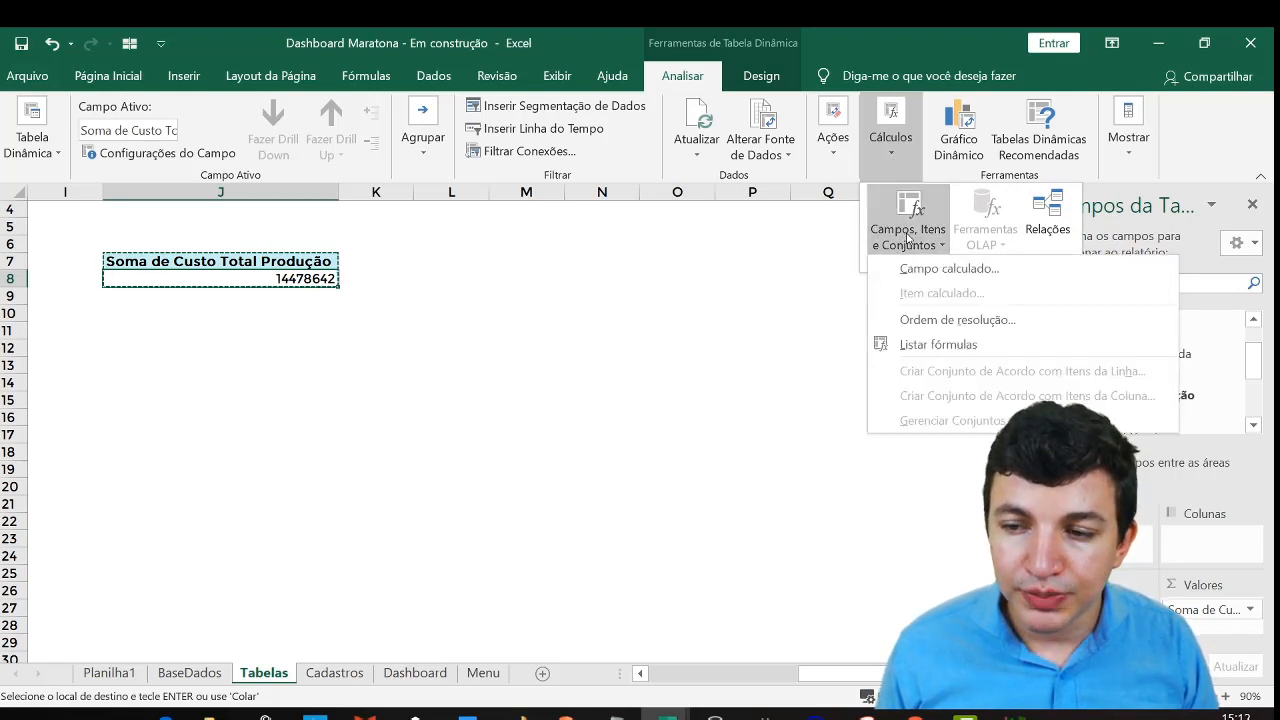
{"action": "left_click", "coordinate": [906, 270]}
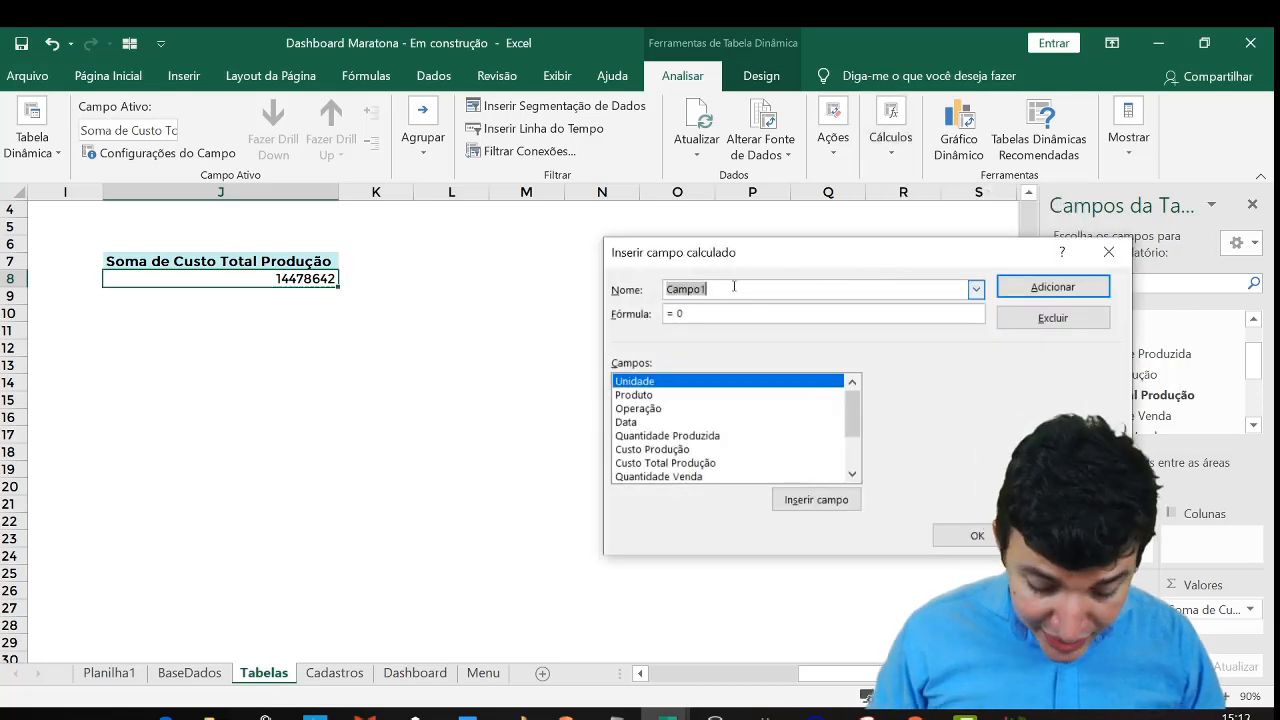
{"action": "type", "text": "Vol"}
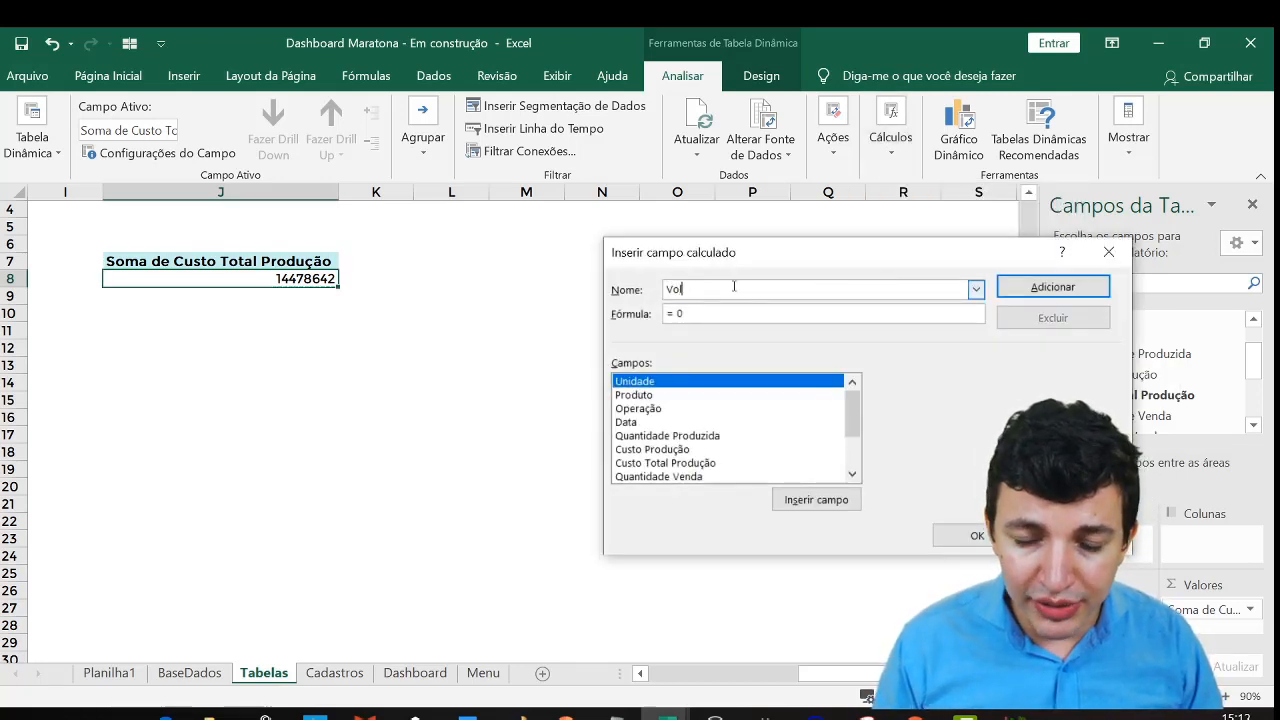
{"action": "type", "text": "umeEstoque"}
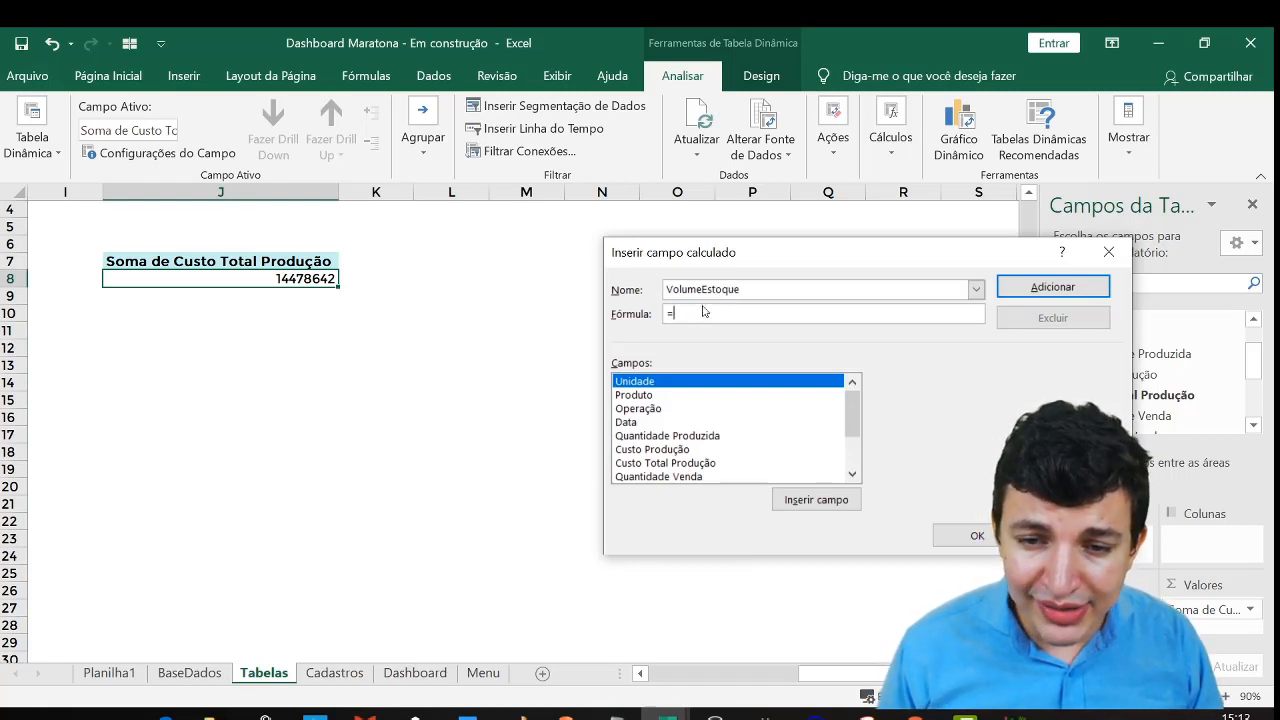
Define the VolumeEstoque formula as 'Quantidade Produzida' - 'Quantidade Venda' and insert the calculated field
{"action": "double_click", "coordinate": [716, 437]}
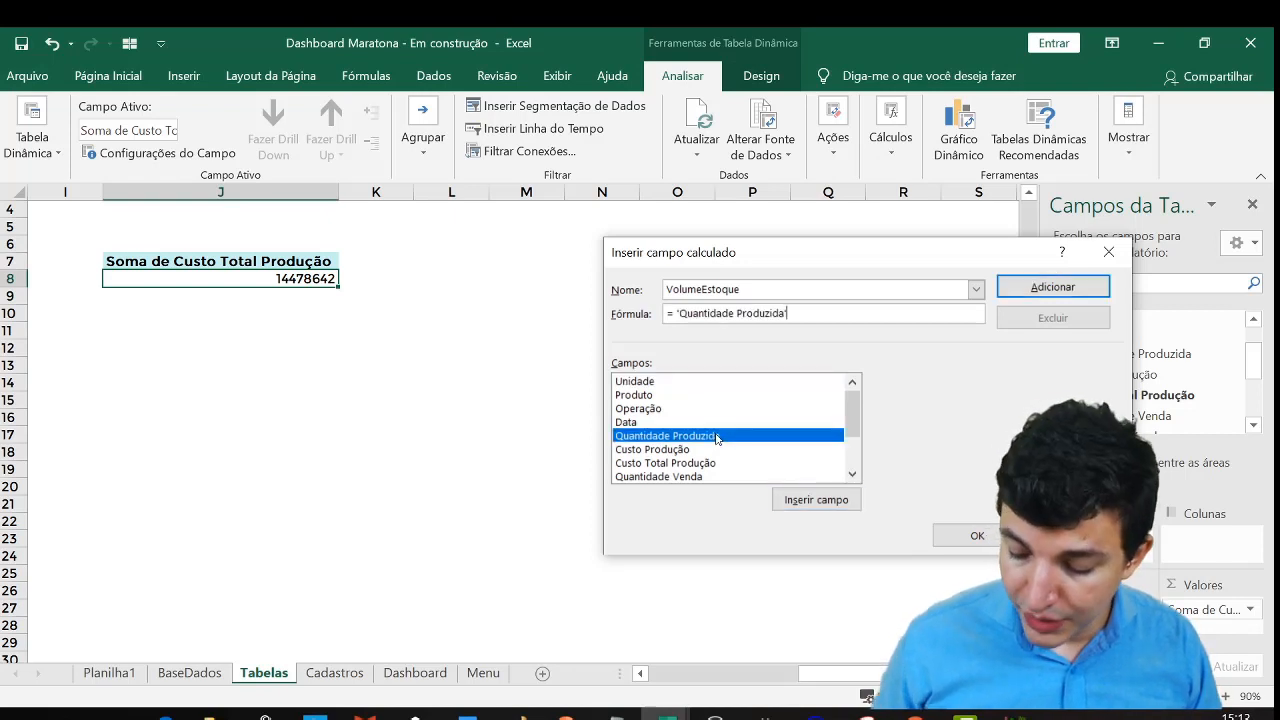
{"action": "left_click", "coordinate": [854, 477]}
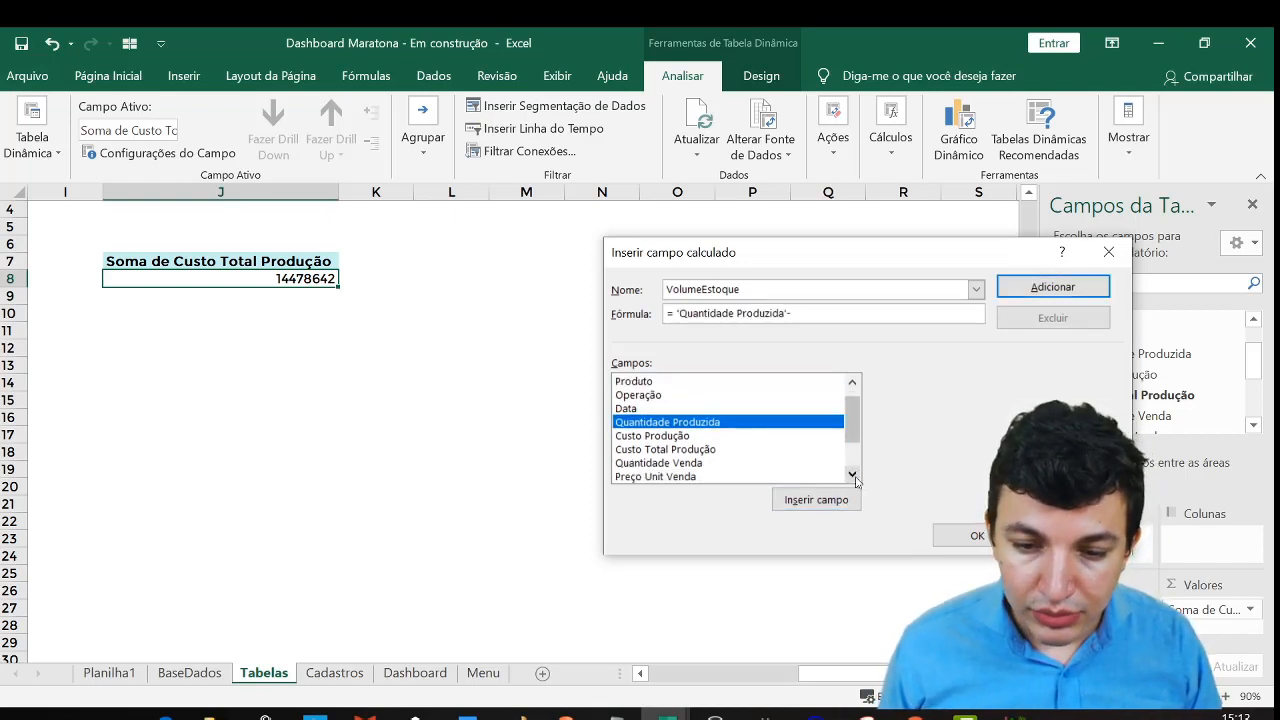
{"action": "double_click", "coordinate": [702, 463]}
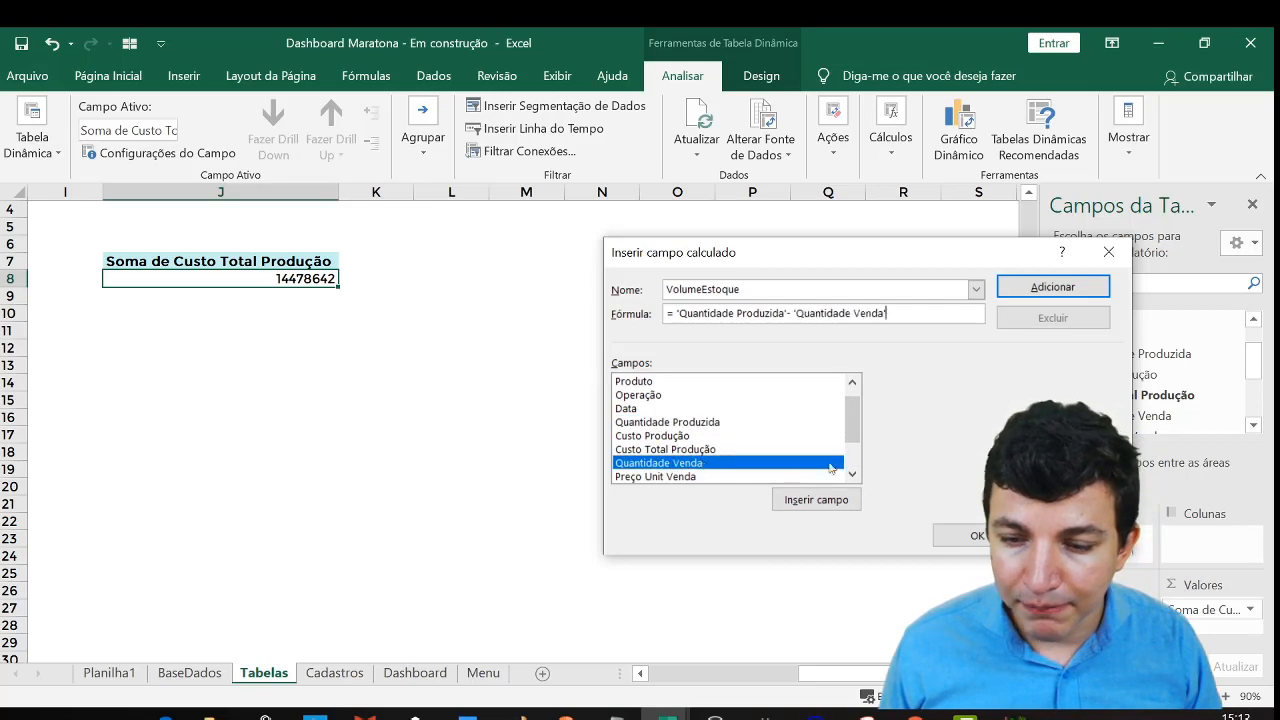
{"action": "left_click", "coordinate": [960, 535]}
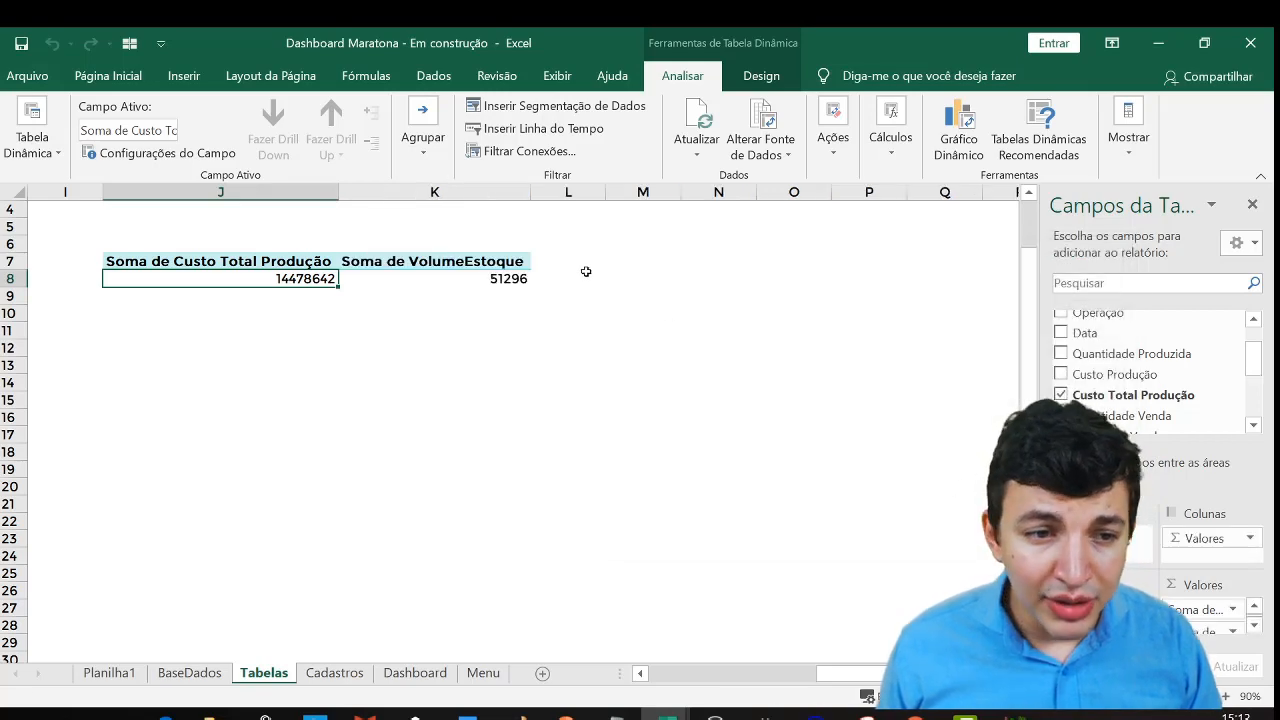
Remove the VolumeEstoque sum from the values of the Custo Total Produção pivot table
{"action": "left_click", "coordinate": [586, 274]}
{"action": "left_click", "coordinate": [390, 278]}
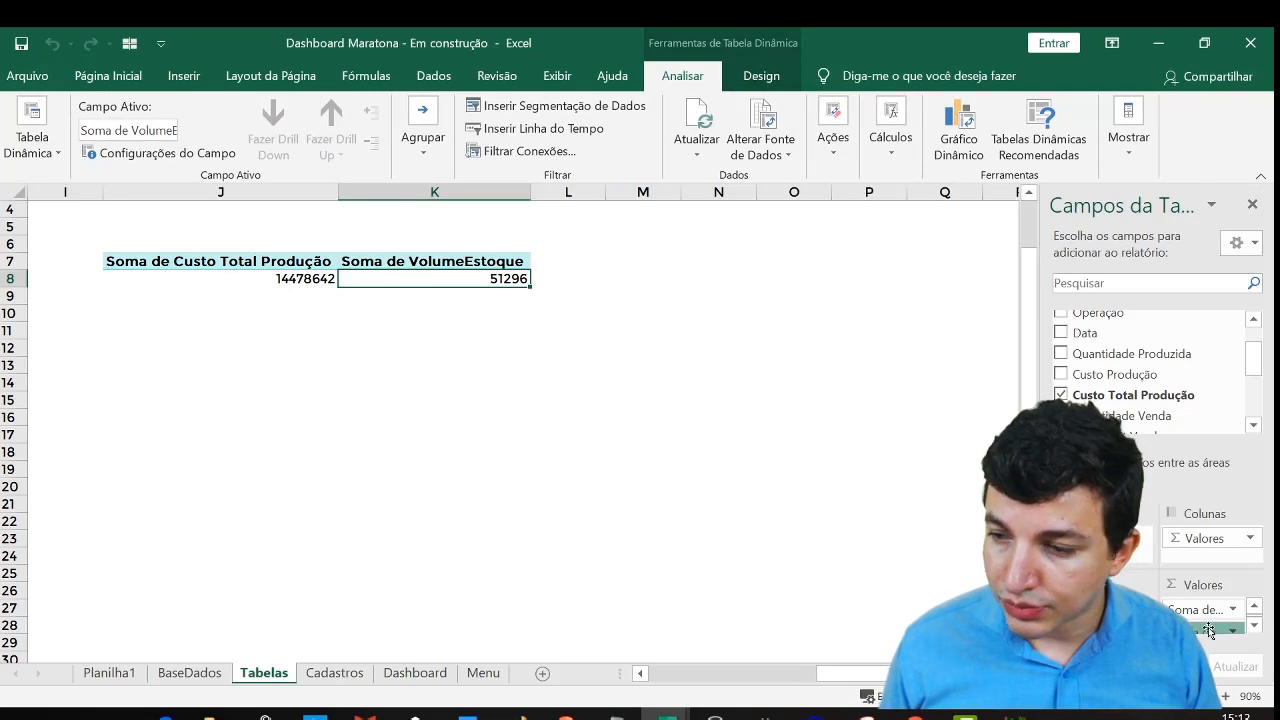
{"action": "left_click_drag", "start_coordinate": [1208, 630], "coordinate": [1186, 404]}
{"action": "left_click", "coordinate": [360, 260]}
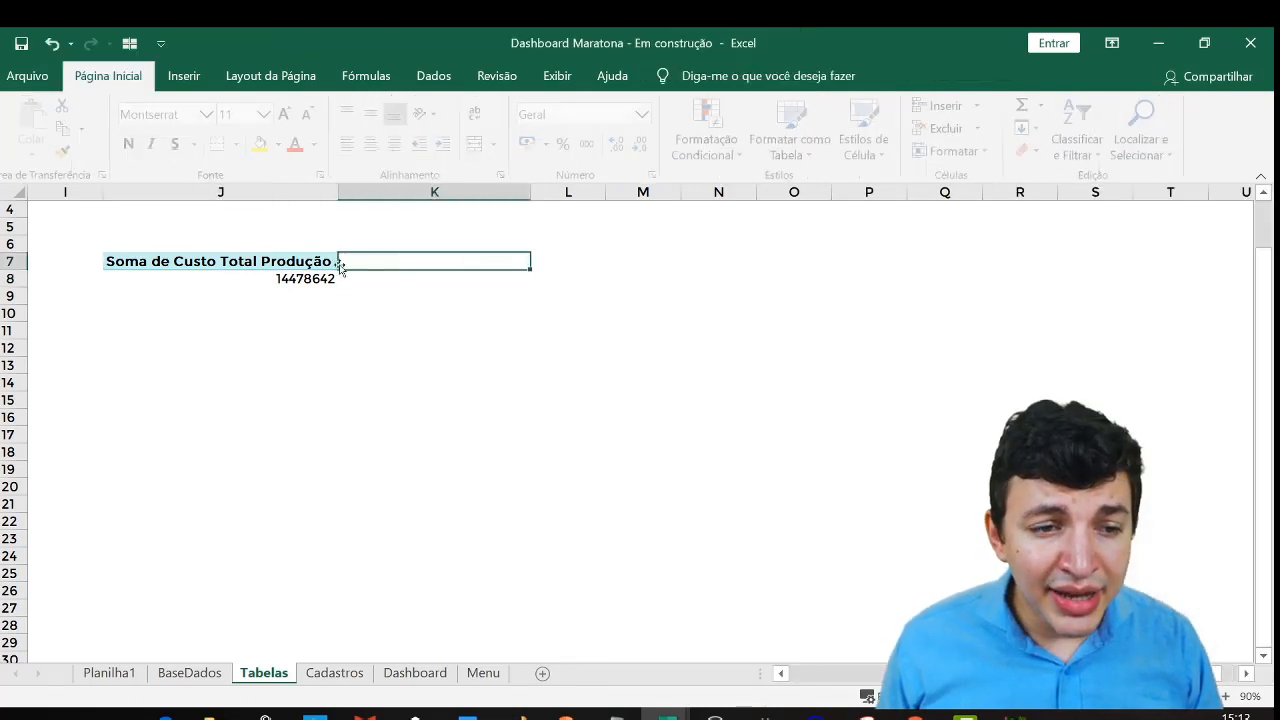
{"action": "left_click", "coordinate": [336, 262]}
{"action": "key", "text": "Left"}
{"action": "key", "text": "Left"}
{"action": "key", "text": "Left"}
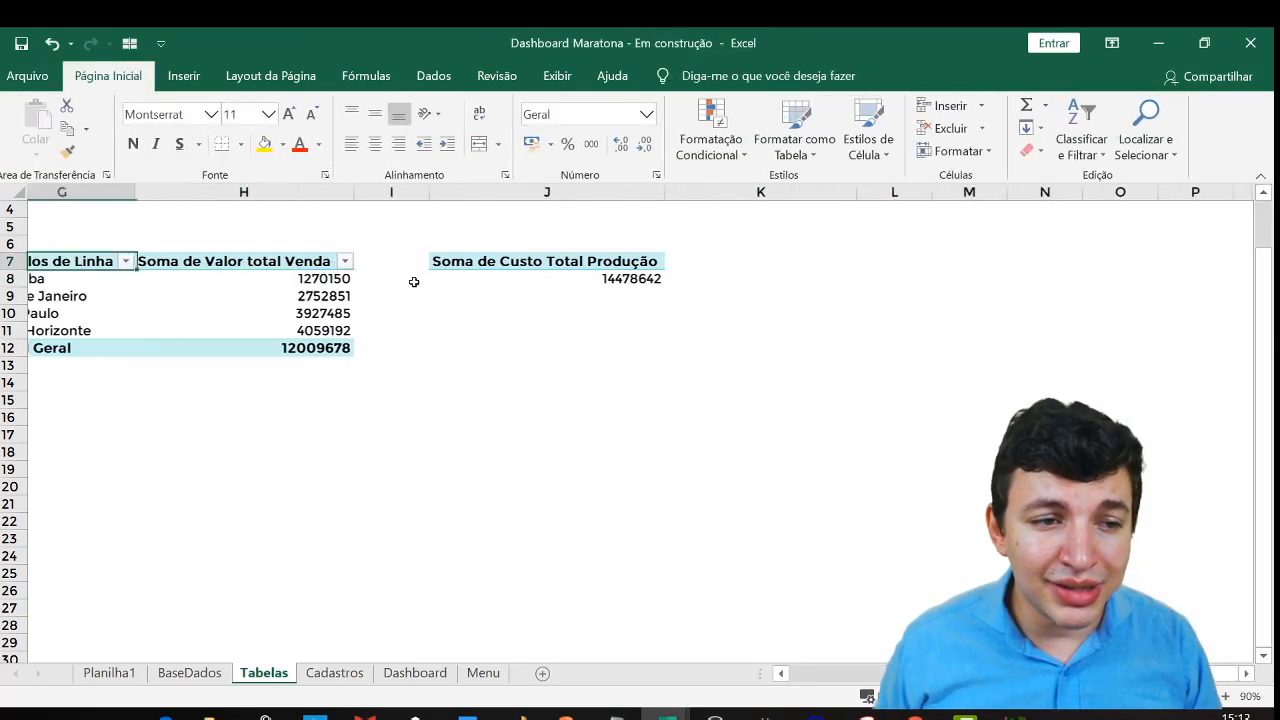
{"action": "key", "text": "Right"}
{"action": "key", "text": "Right"}
{"action": "key", "text": "Right"}
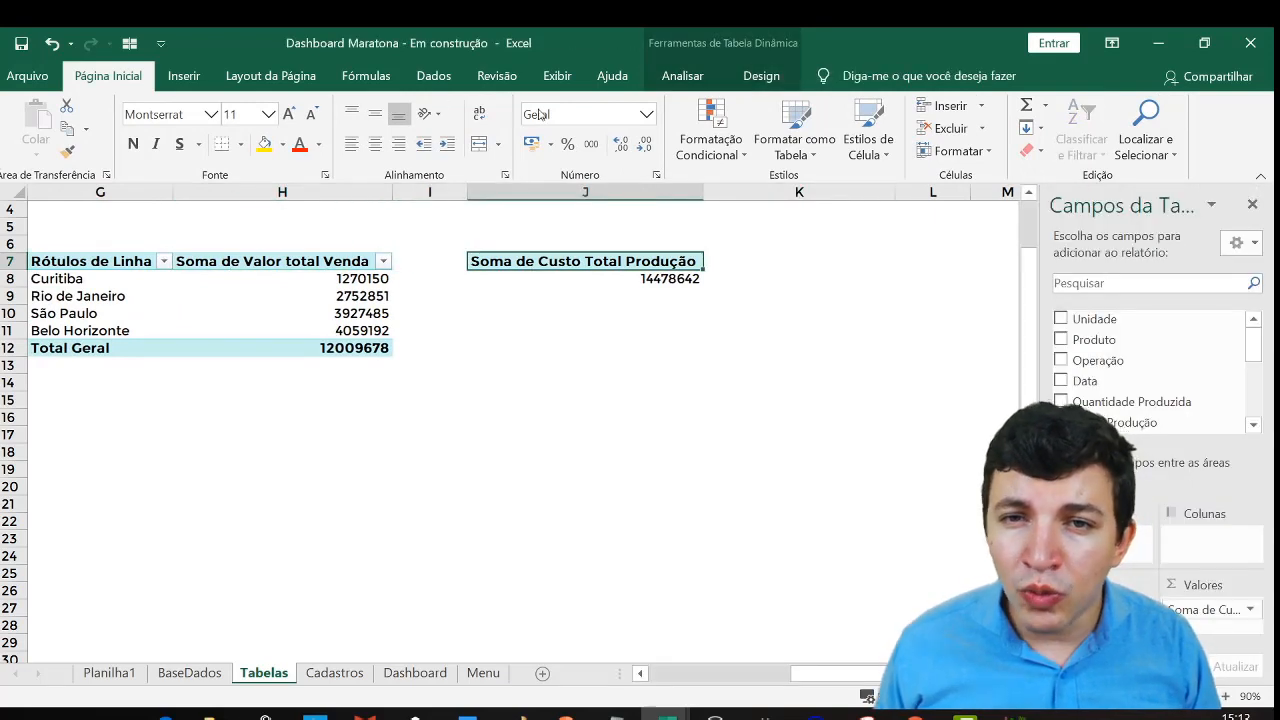
{"action": "left_click", "coordinate": [668, 90]}
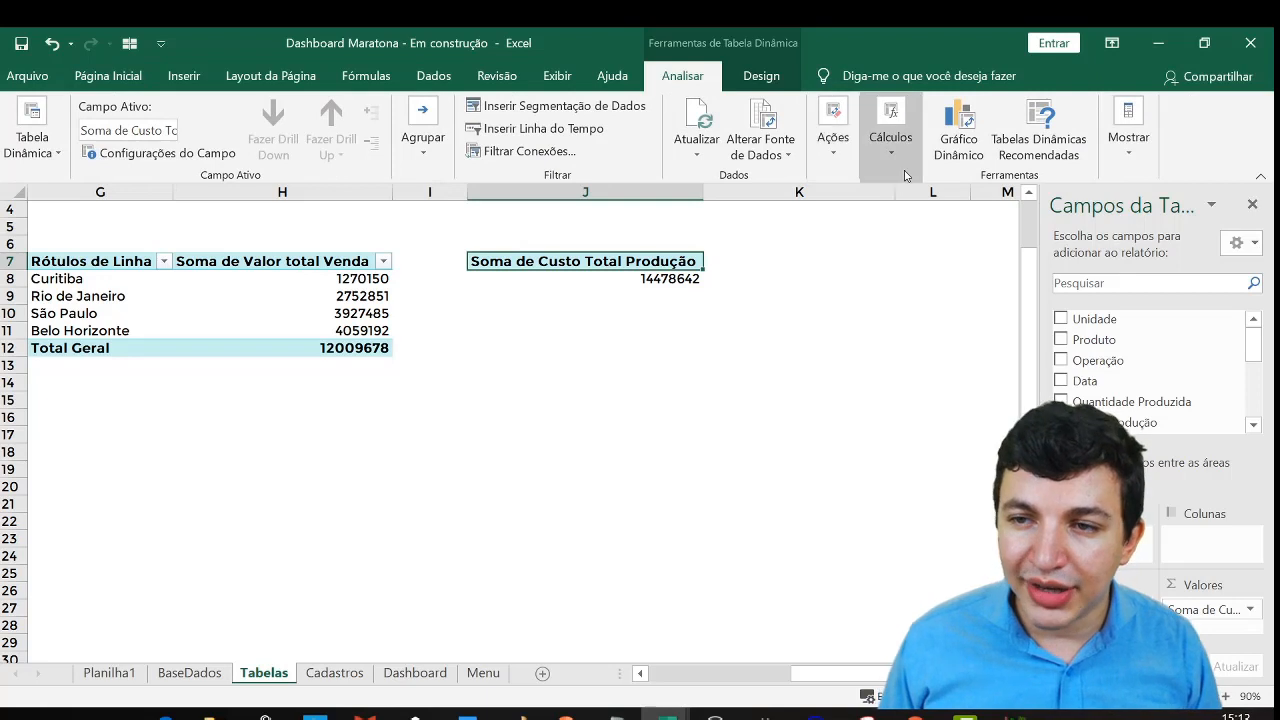
{"action": "left_click", "coordinate": [890, 145]}
{"action": "left_click", "coordinate": [914, 241]}
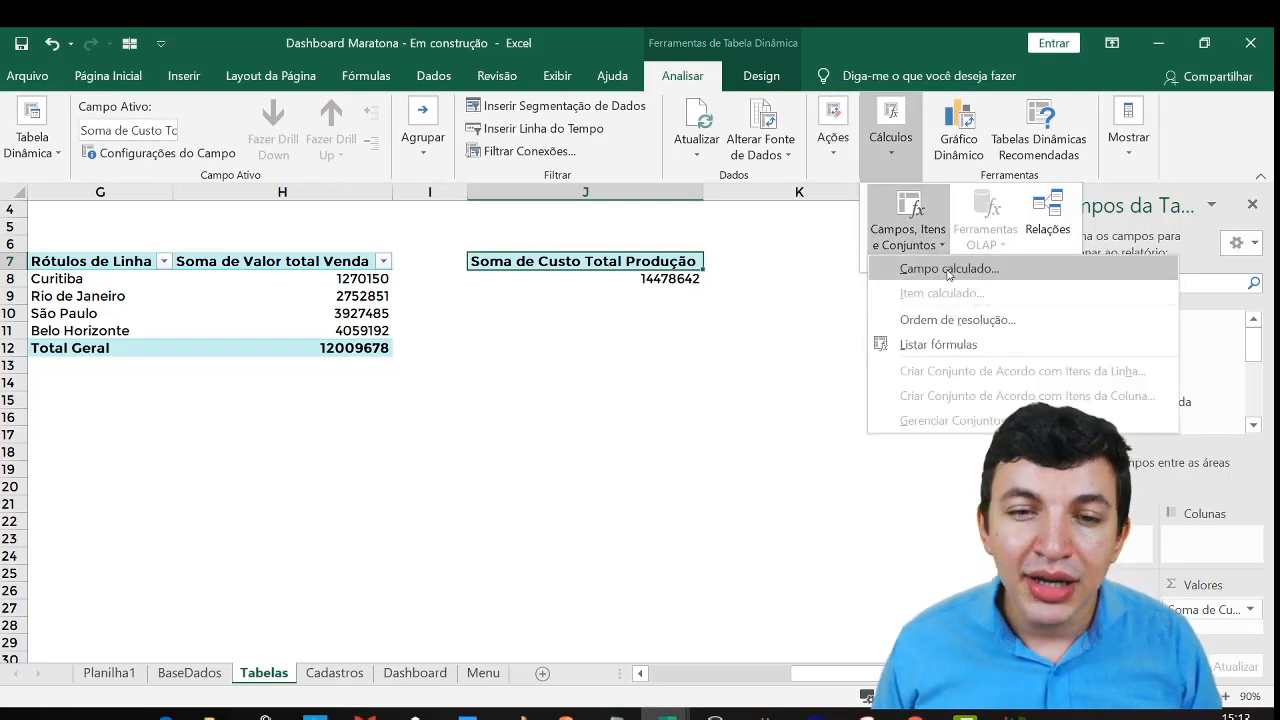
{"action": "left_click", "coordinate": [949, 269]}
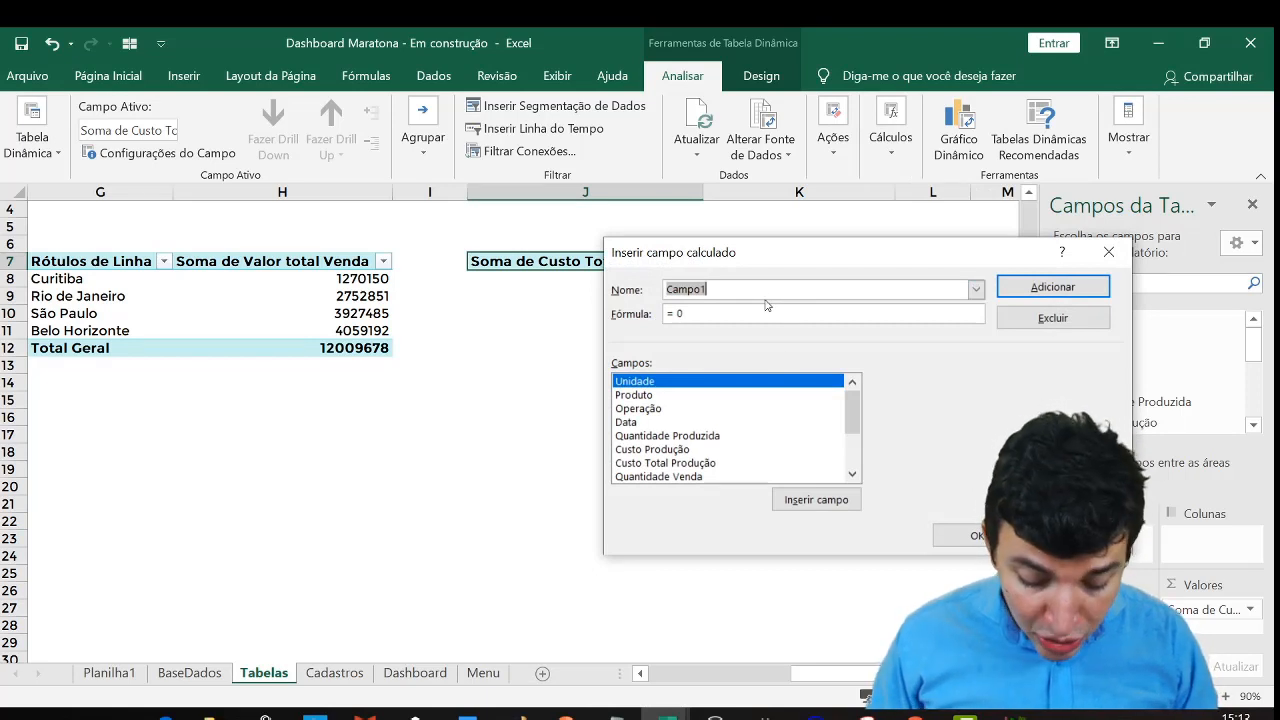
{"action": "type", "text": "ValorEstoque"}
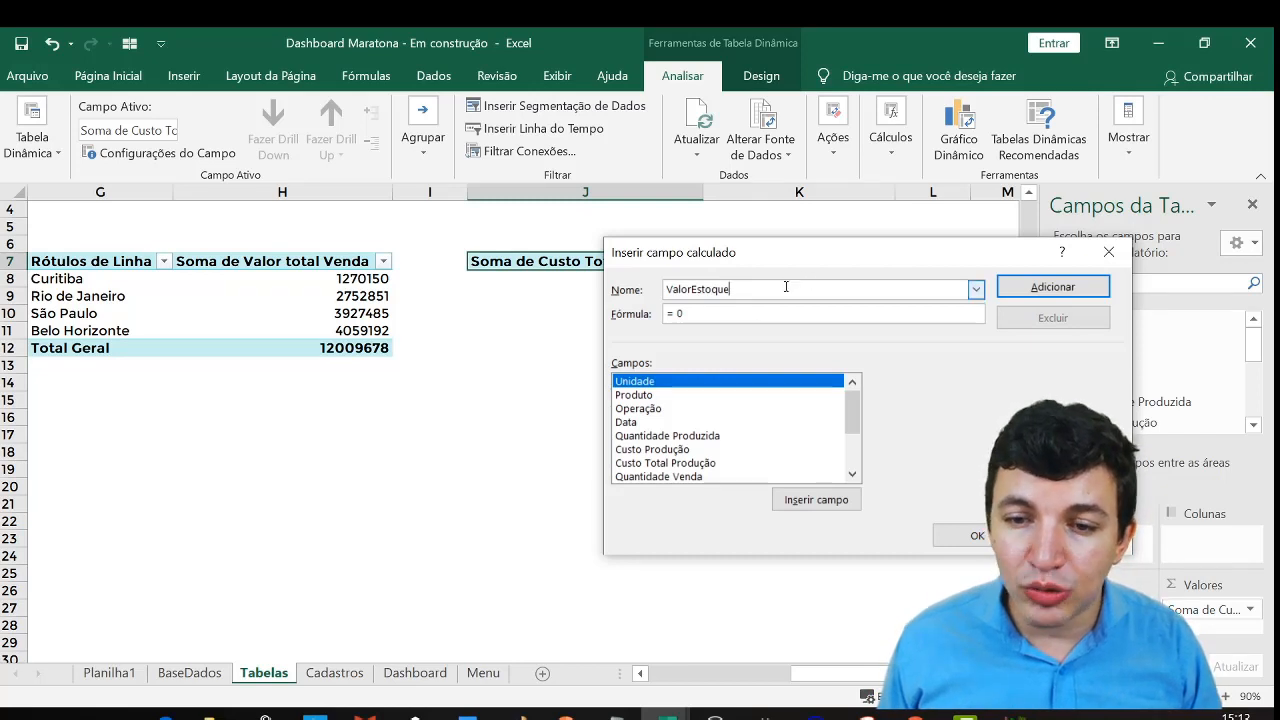
{"action": "left_click_drag", "start_coordinate": [786, 287], "coordinate": [485, 262]}
{"action": "key", "text": "Escape"}
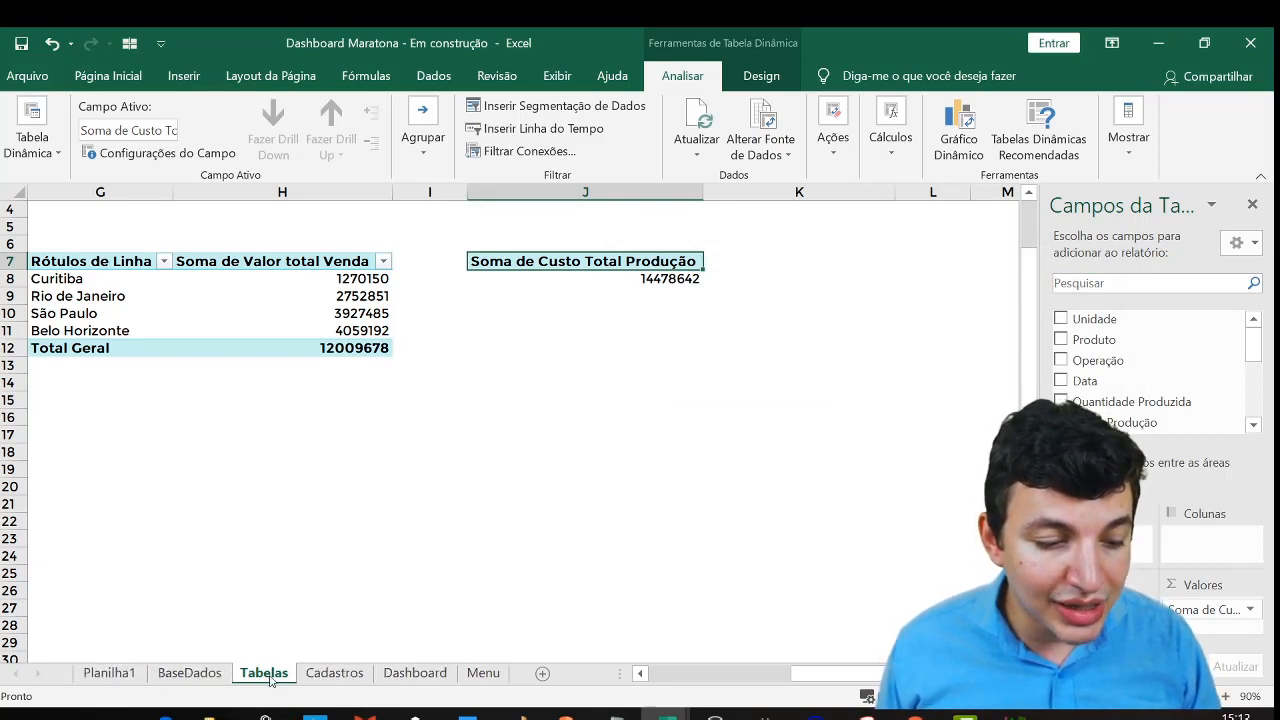
Check the Custo Total Produção and Quantidade Produzida columns on the BaseDados sheet and return to the Tabelas sheet
{"action": "left_click", "coordinate": [189, 673]}
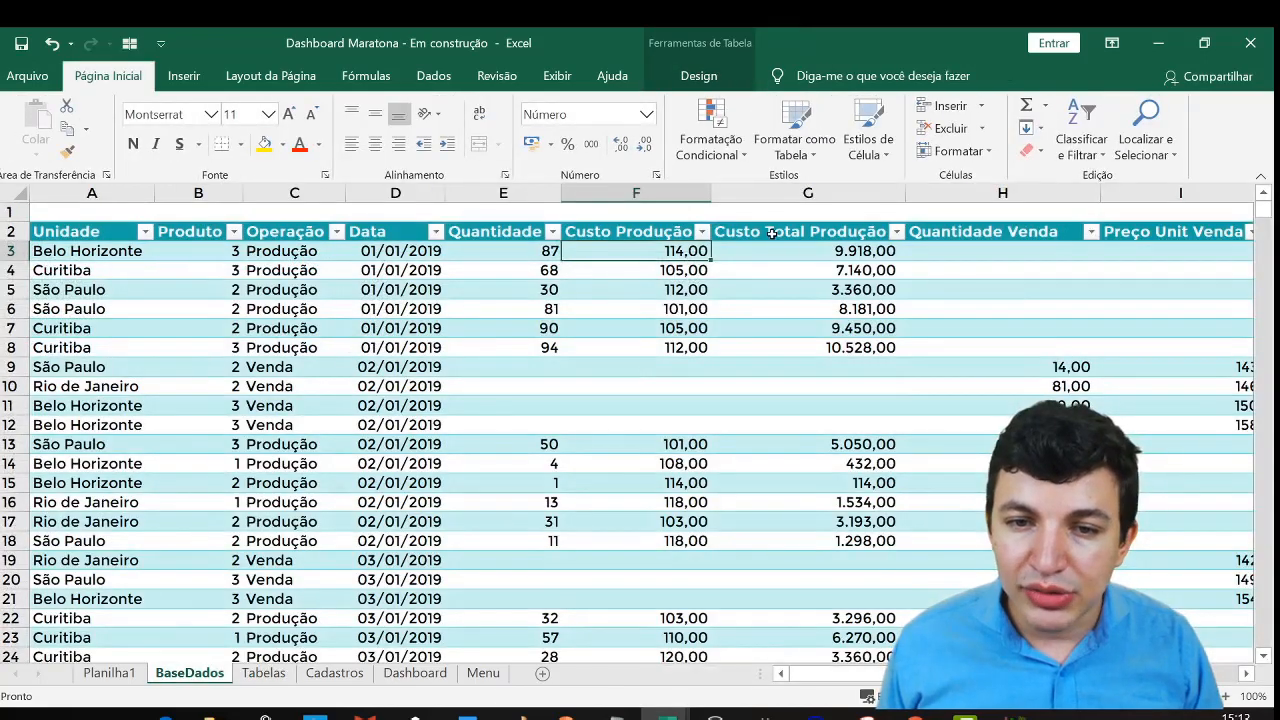
{"action": "key", "text": "Right"}
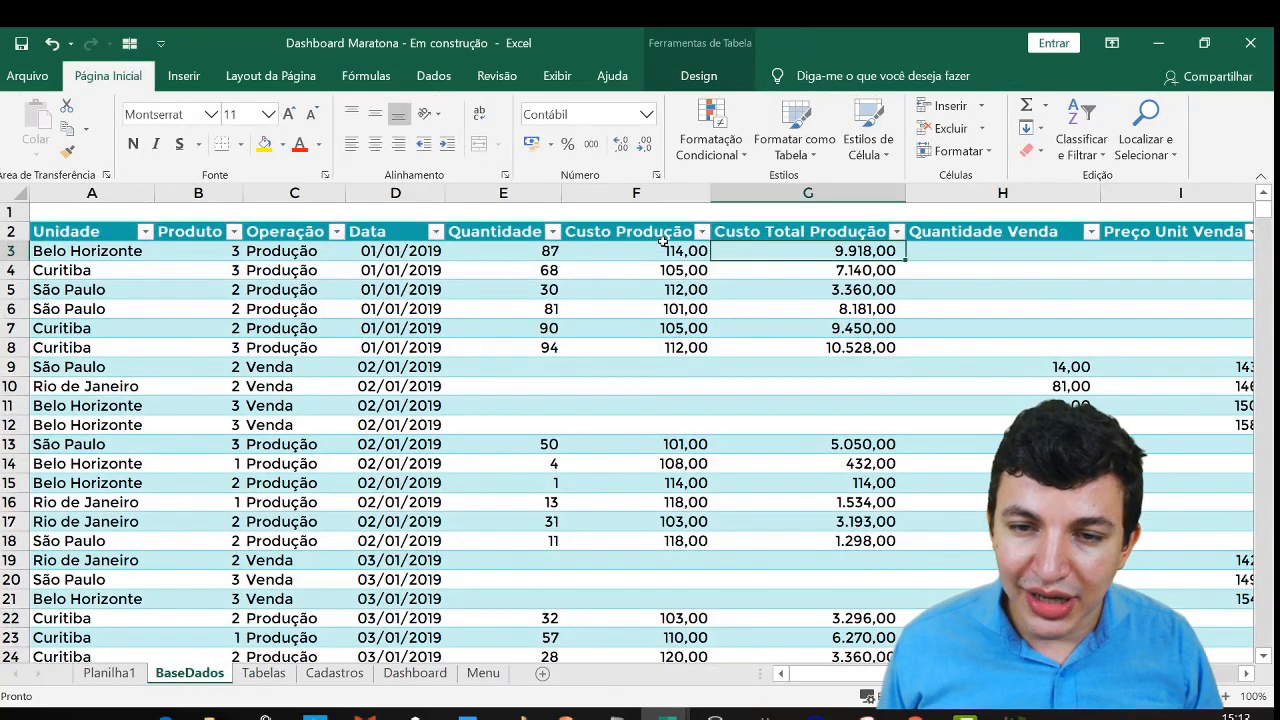
{"action": "left_click", "coordinate": [793, 189]}
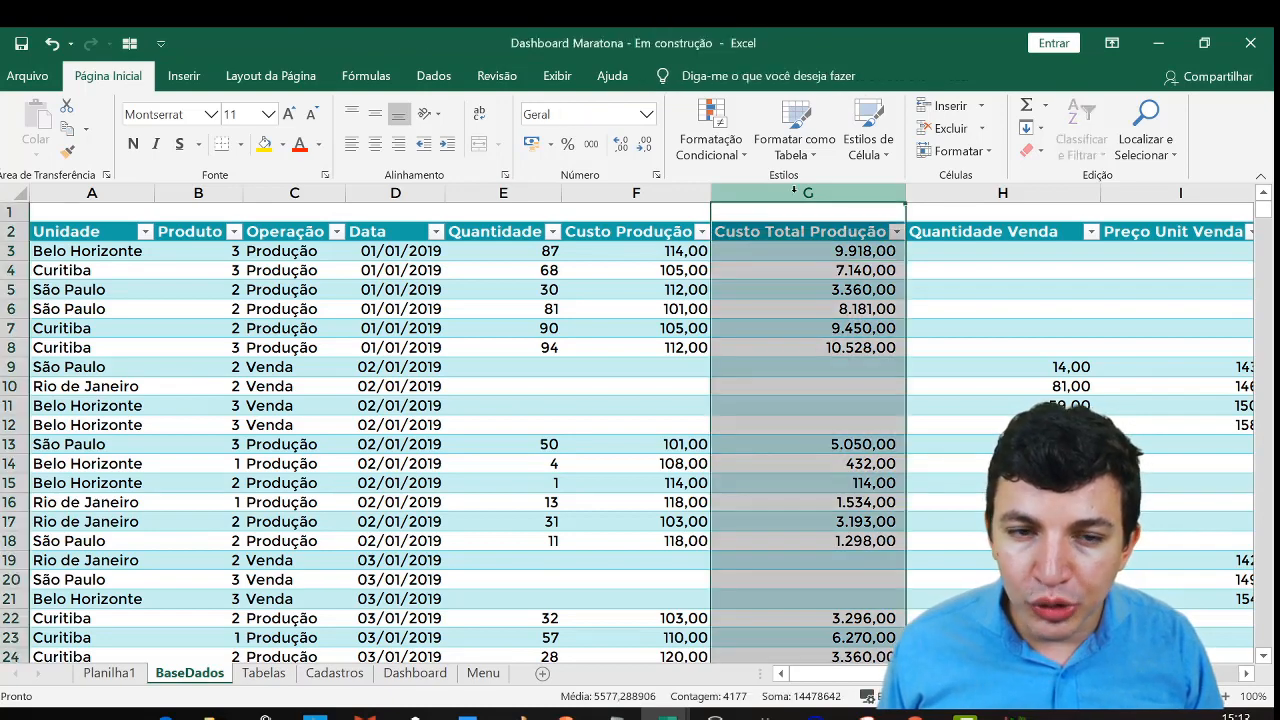
{"action": "left_click", "coordinate": [503, 193]}
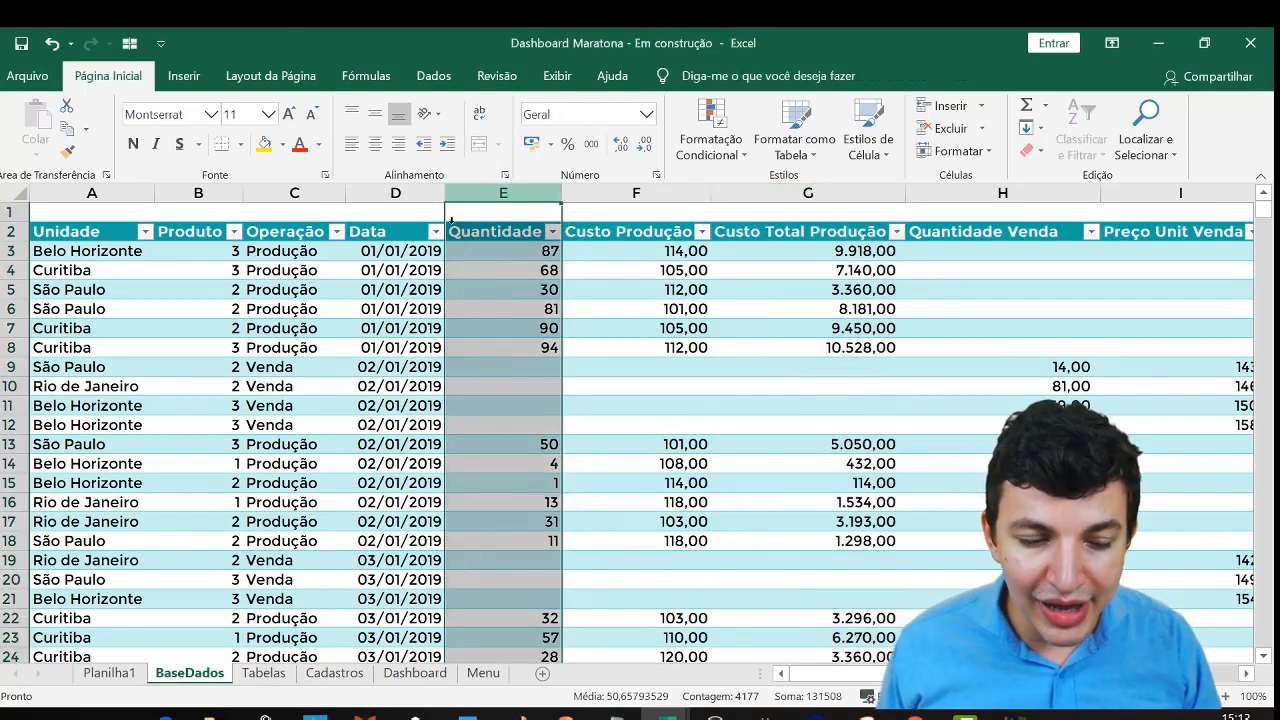
{"action": "left_click", "coordinate": [415, 673]}
{"action": "left_click", "coordinate": [320, 676]}
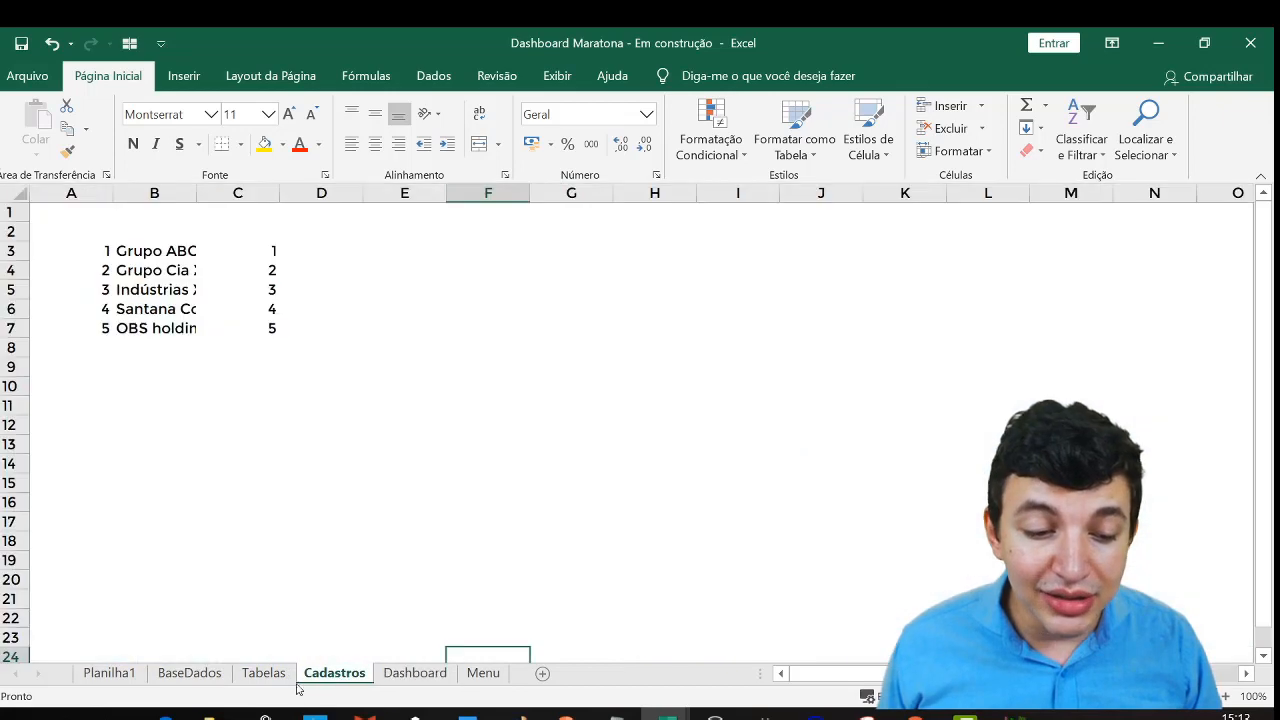
{"action": "left_click", "coordinate": [290, 682]}
{"action": "left_click", "coordinate": [797, 249]}
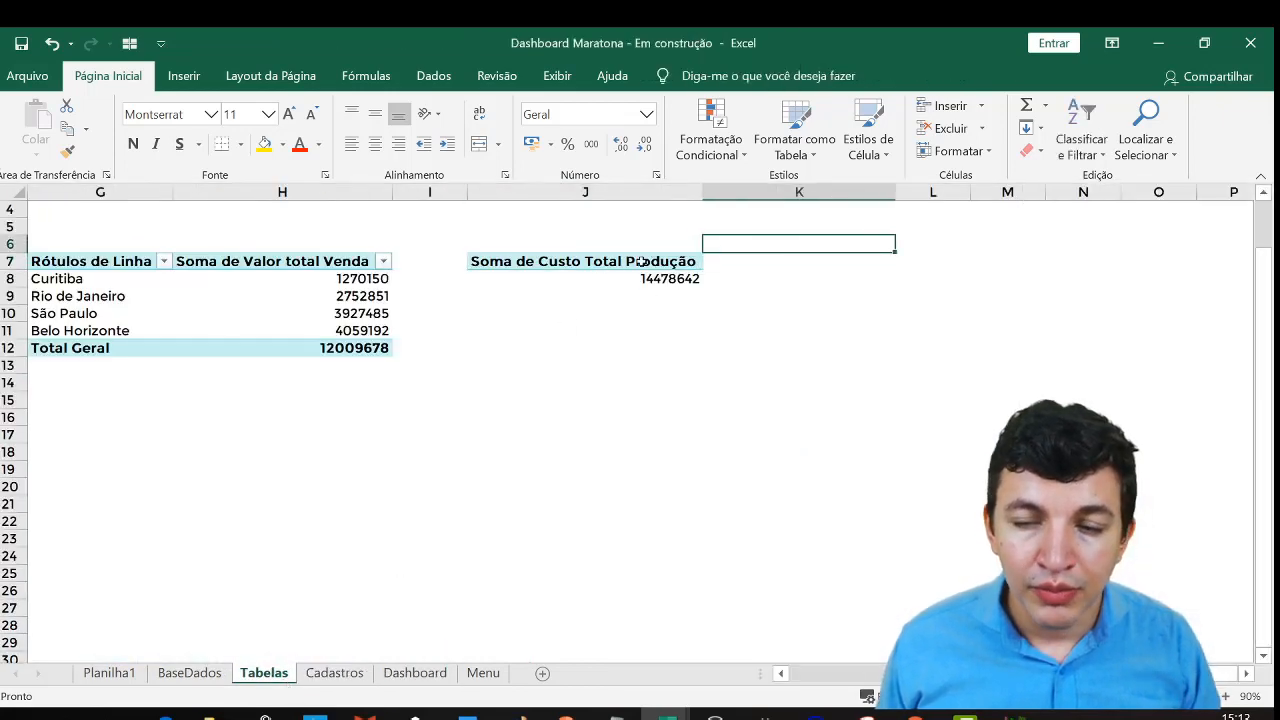
Start a calculated field named CustoMédio for the Custo Total Produção pivot table
{"action": "left_click", "coordinate": [643, 261]}
{"action": "left_click", "coordinate": [684, 75]}
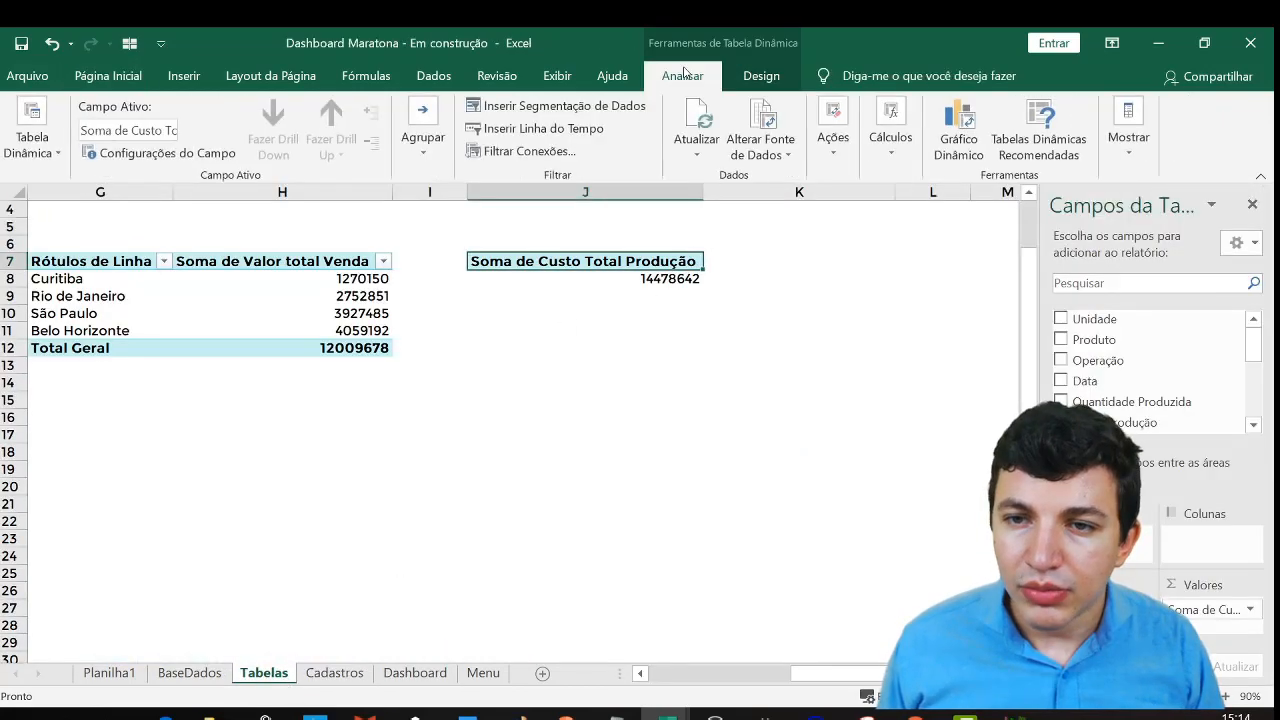
{"action": "left_click", "coordinate": [890, 140]}
{"action": "left_click", "coordinate": [910, 237]}
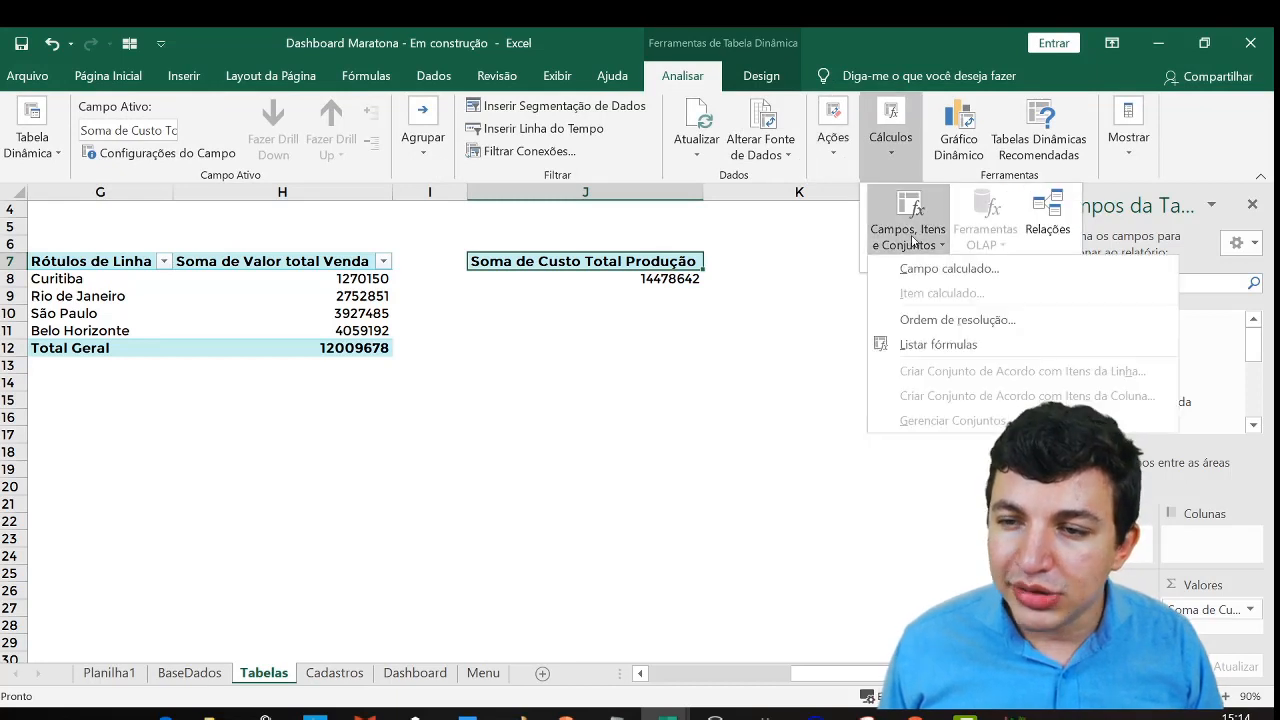
{"action": "left_click", "coordinate": [950, 268]}
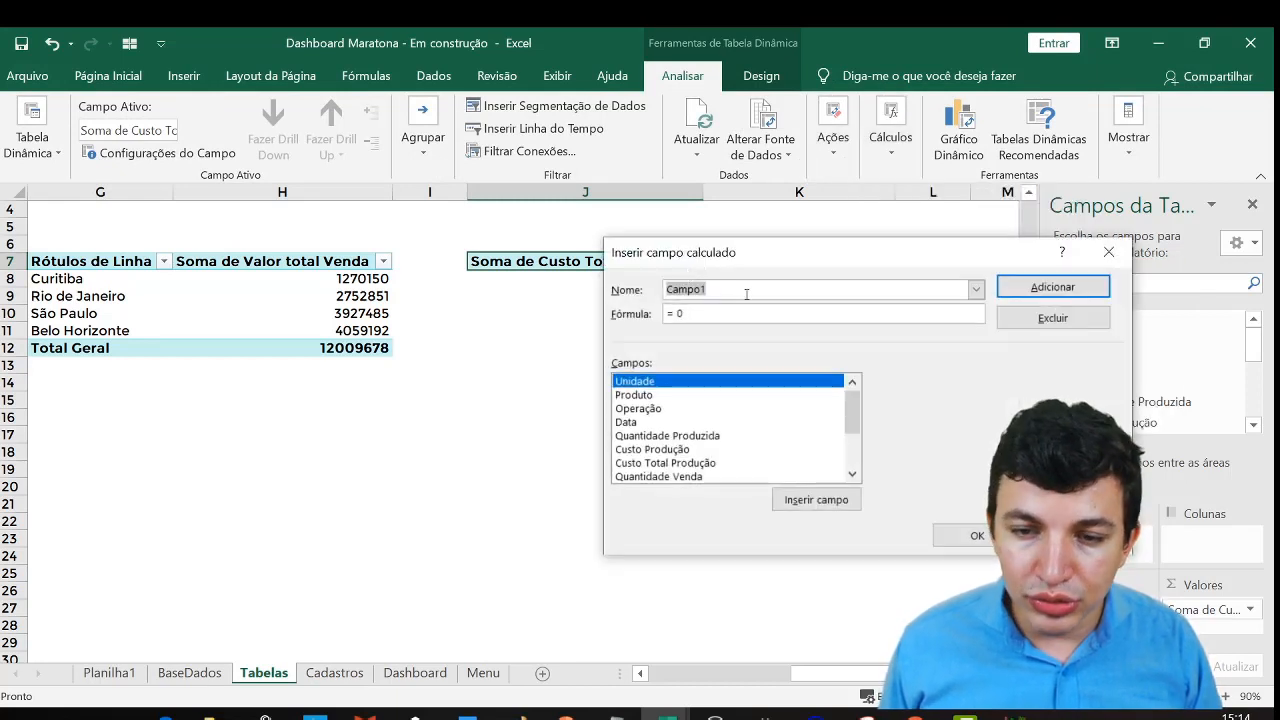
{"action": "type", "text": "CustoMédio"}
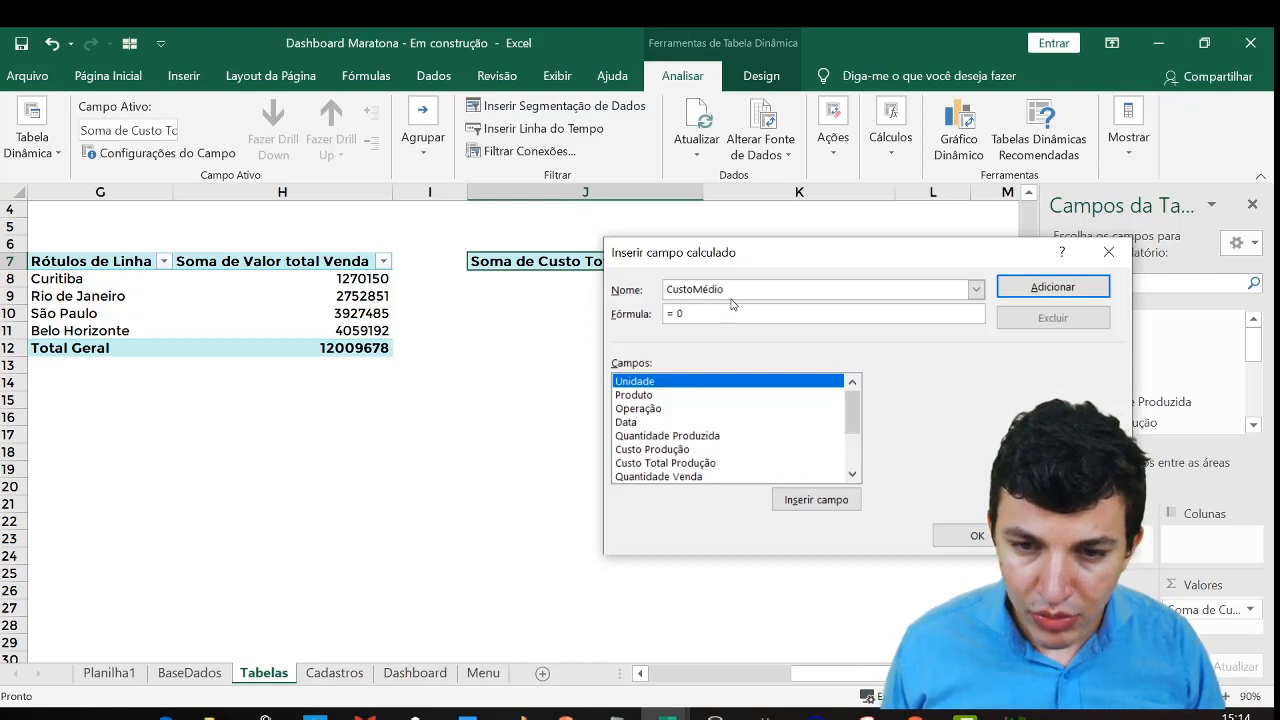
Define the CustoMédio formula as 'Custo Total Produção' / 'Quantidade Produzida' and insert the calculated field
{"action": "left_click", "coordinate": [716, 311]}
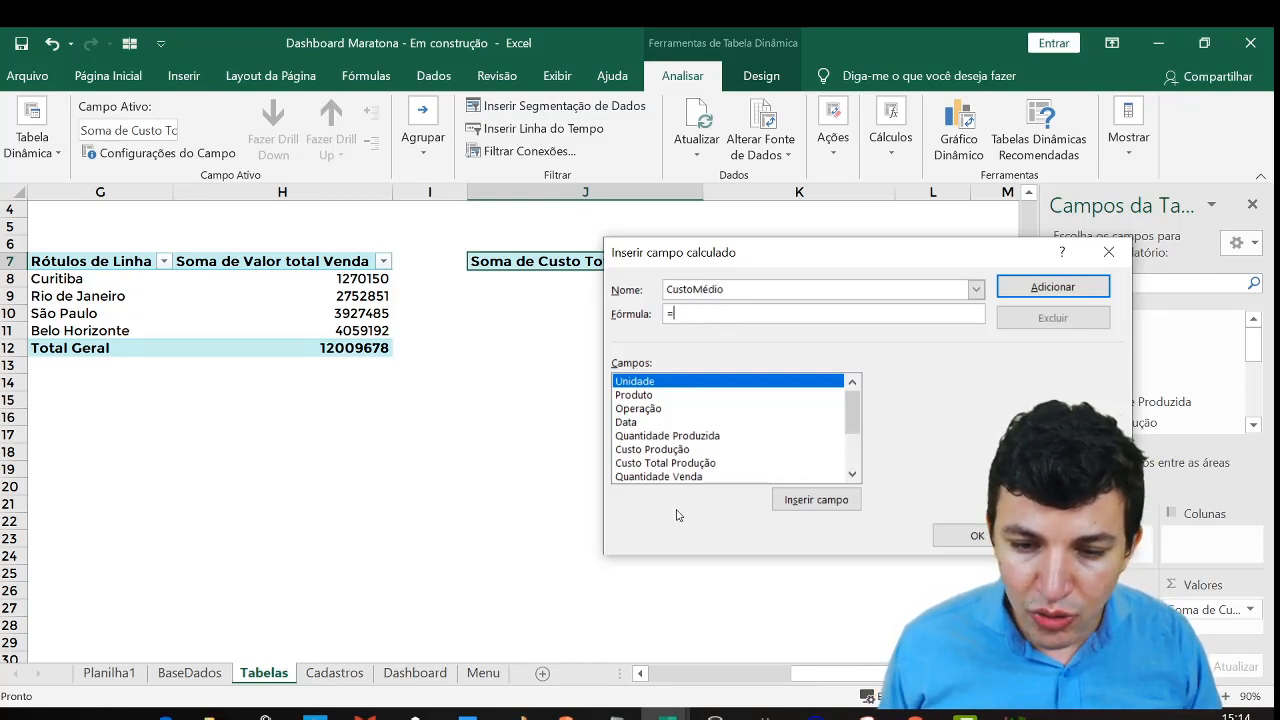
{"action": "left_click", "coordinate": [852, 473]}
{"action": "left_click", "coordinate": [852, 473]}
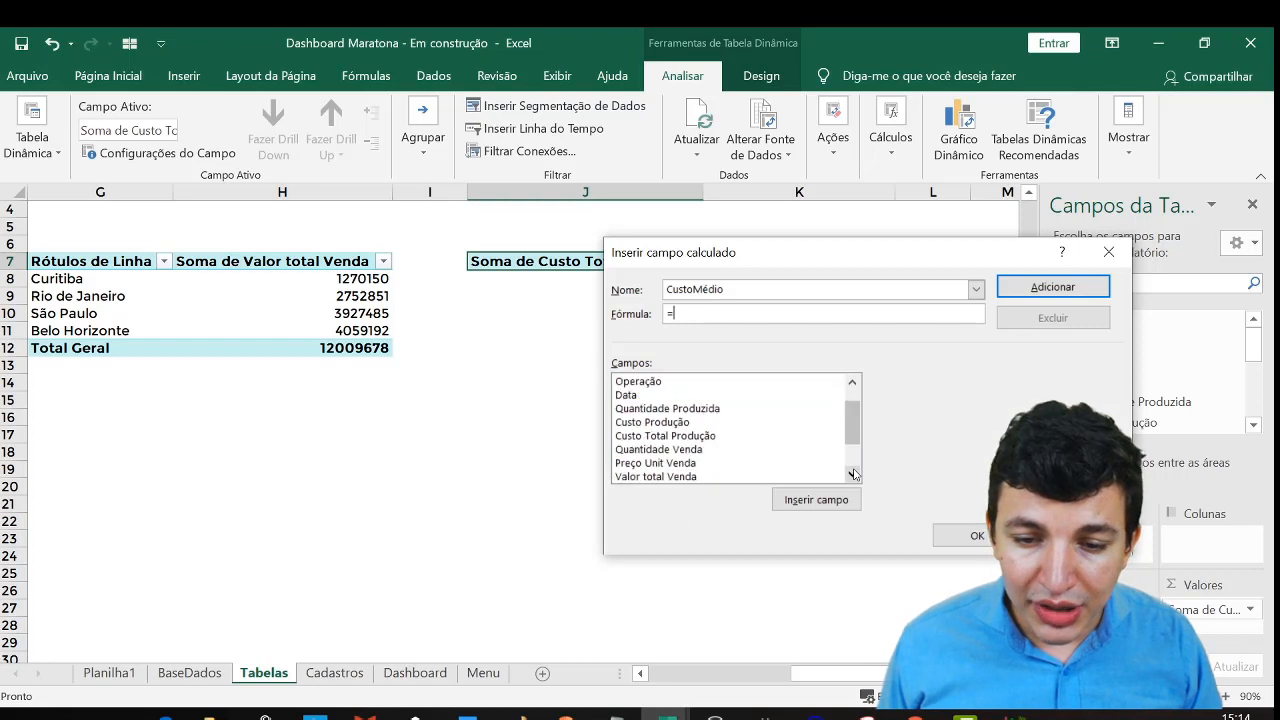
{"action": "double_click", "coordinate": [697, 437]}
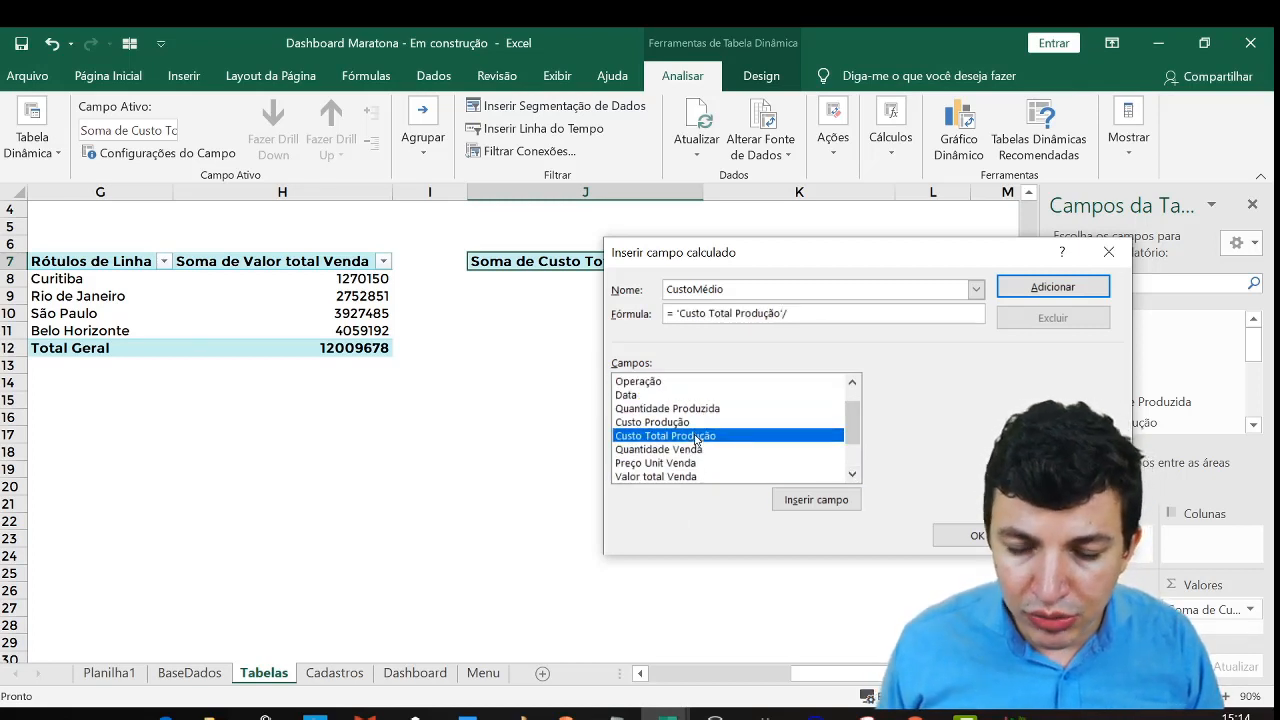
{"action": "double_click", "coordinate": [705, 410]}
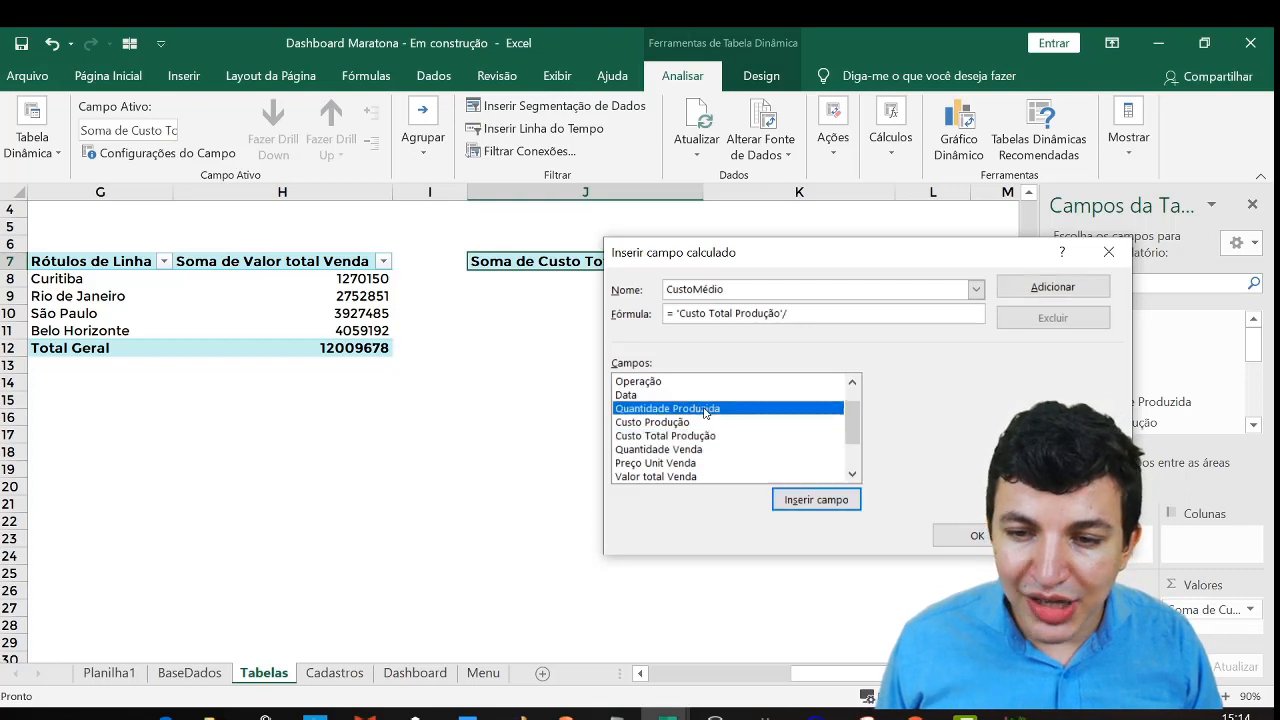
{"action": "left_click", "coordinate": [958, 540]}
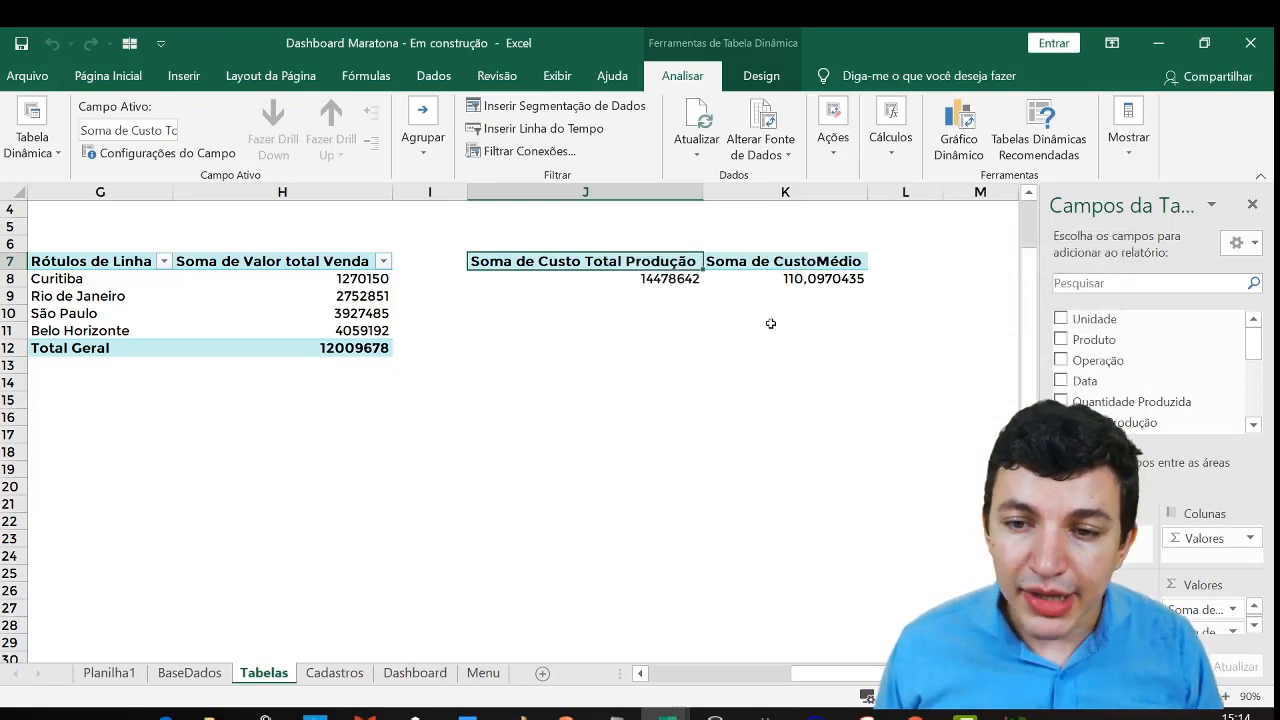
Remove the CustoMédio sum from the values of the Custo Total Produção pivot table
{"action": "left_click", "coordinate": [769, 318]}
{"action": "left_click", "coordinate": [818, 276]}
{"action": "left_click", "coordinate": [843, 240]}
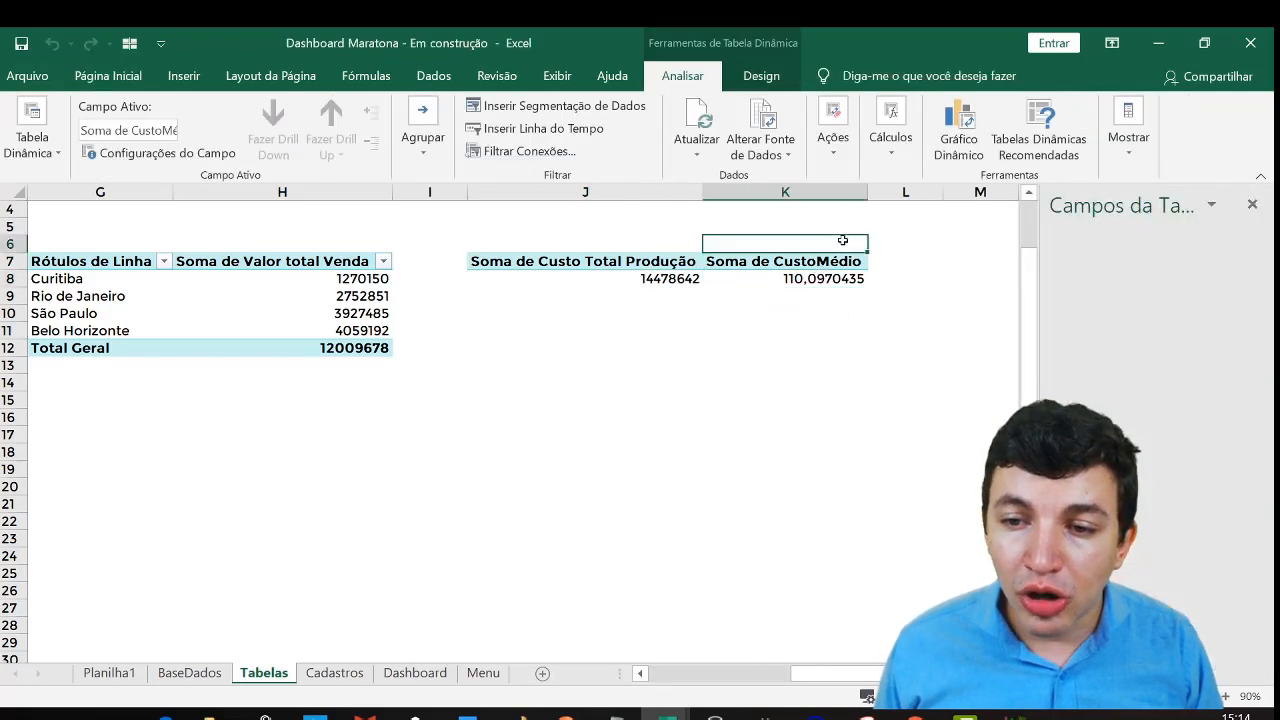
{"action": "left_click", "coordinate": [829, 281]}
{"action": "left_click", "coordinate": [820, 260]}
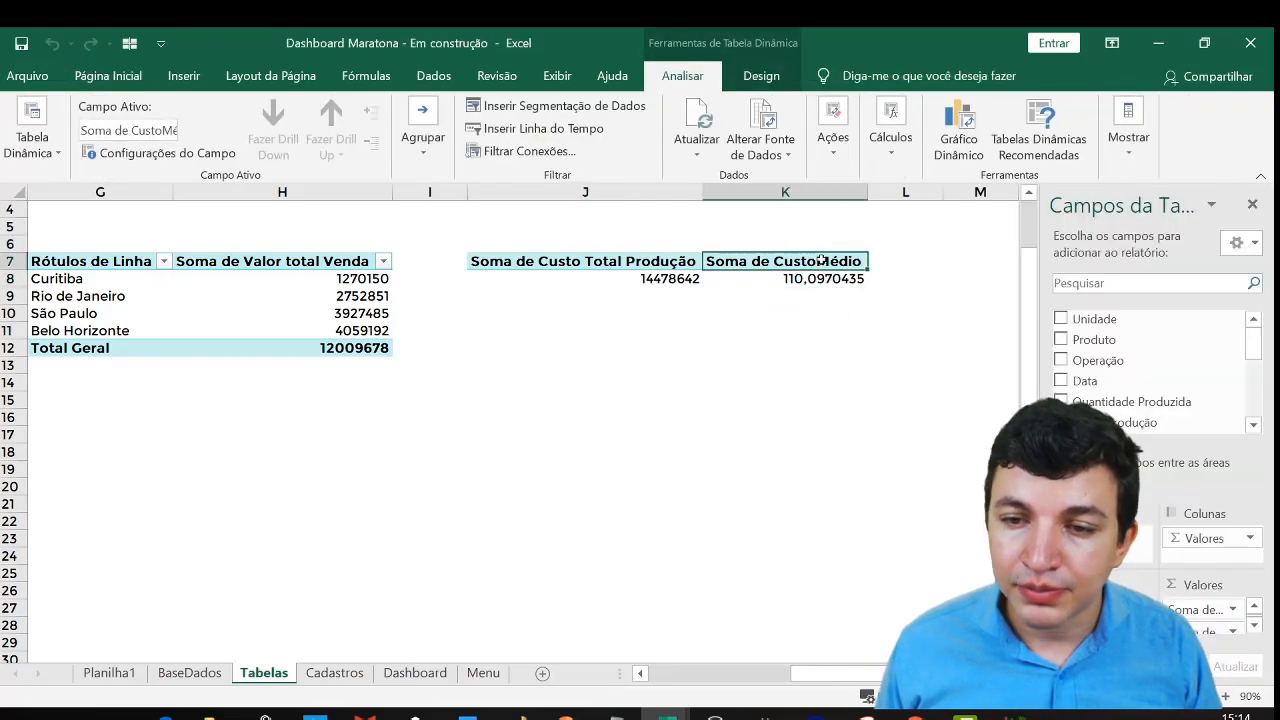
{"action": "left_click_drag", "start_coordinate": [1200, 632], "coordinate": [778, 300]}
{"action": "left_click", "coordinate": [764, 278]}
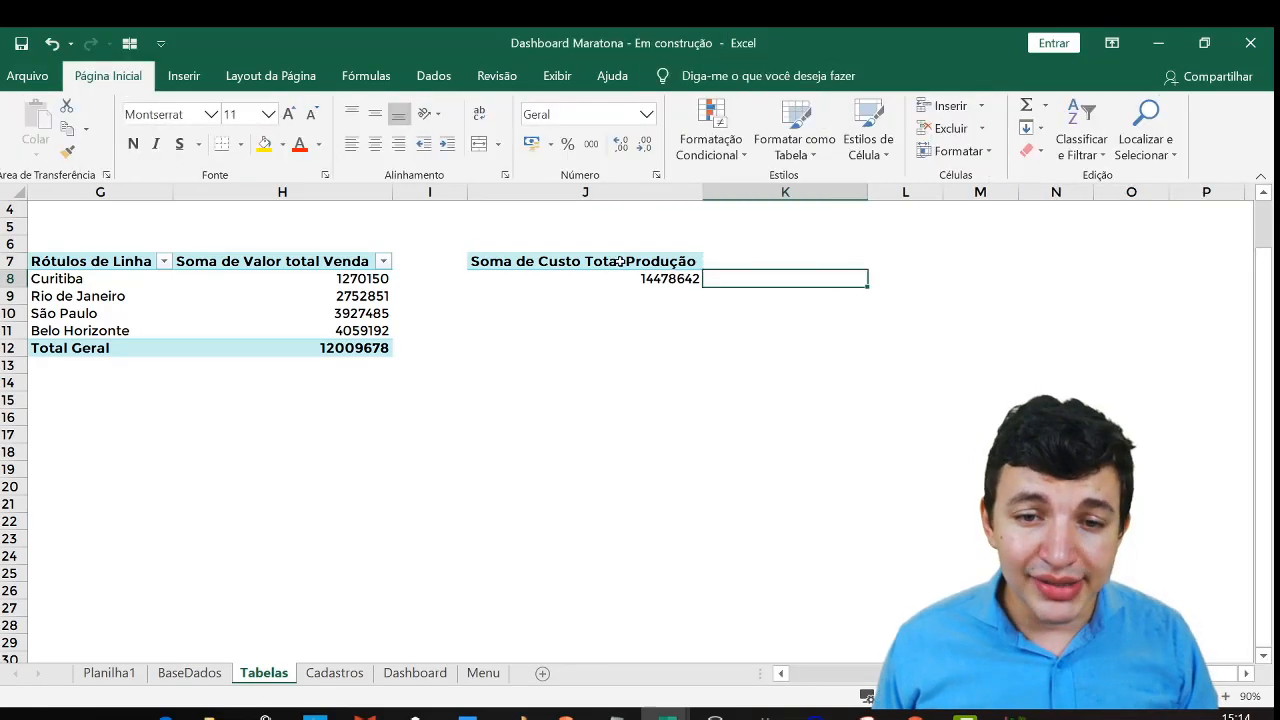
{"action": "left_click_drag", "start_coordinate": [620, 261], "coordinate": [627, 274]}
{"action": "key", "text": "ctrl+c"}
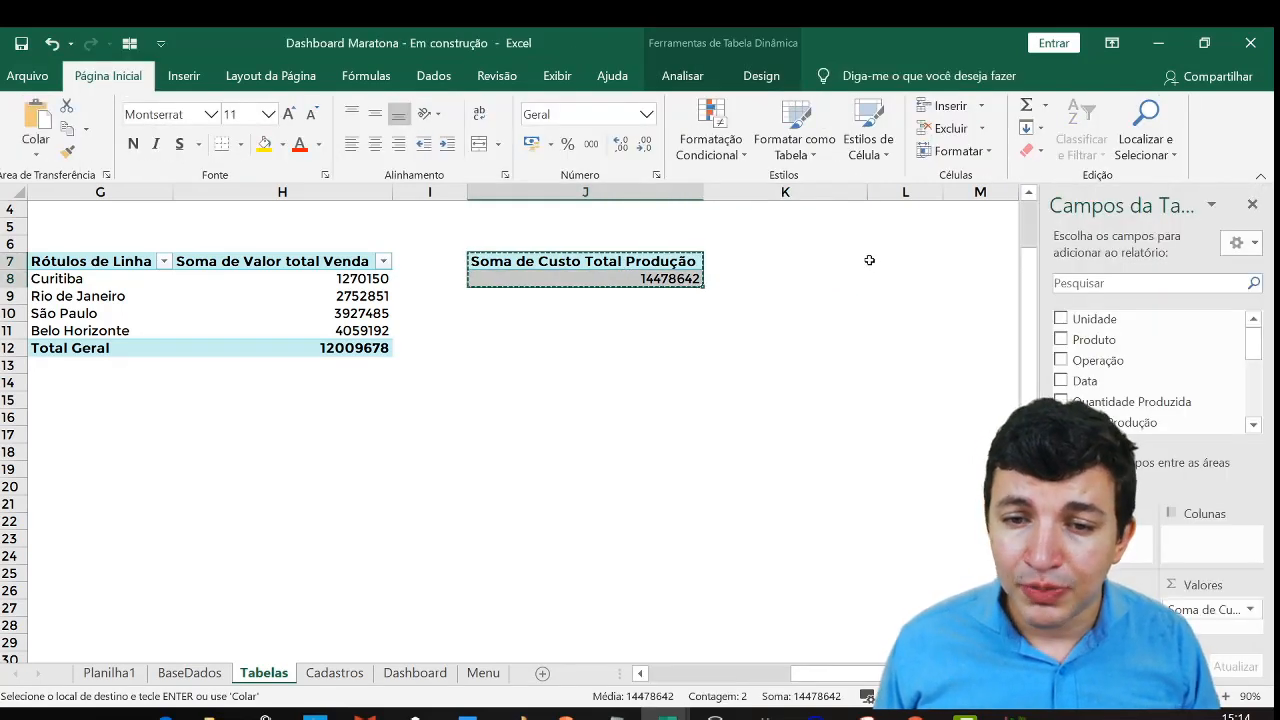
{"action": "left_click", "coordinate": [746, 246]}
{"action": "left_click", "coordinate": [688, 263]}
Start a calculated field named ValorEstoque for the Custo Total Produção pivot table
{"action": "left_click", "coordinate": [674, 279]}
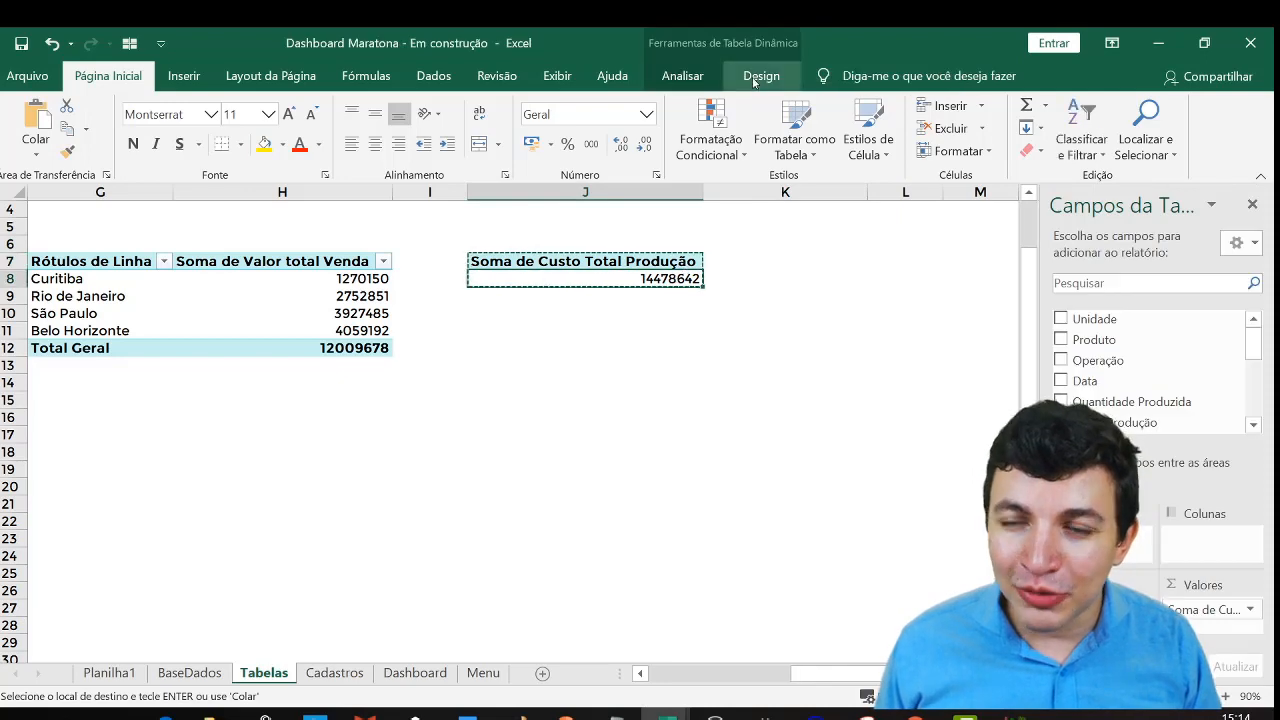
{"action": "left_click", "coordinate": [761, 76]}
{"action": "left_click", "coordinate": [682, 76]}
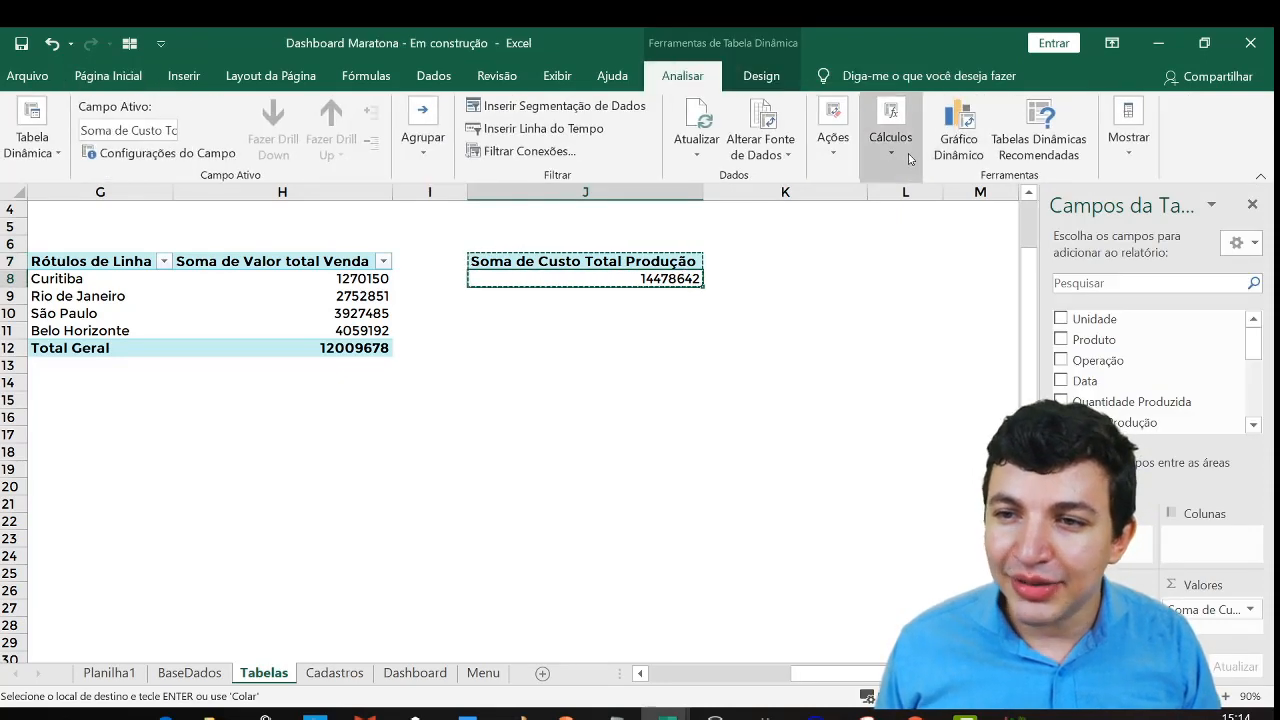
{"action": "left_click", "coordinate": [890, 137]}
{"action": "left_click", "coordinate": [912, 236]}
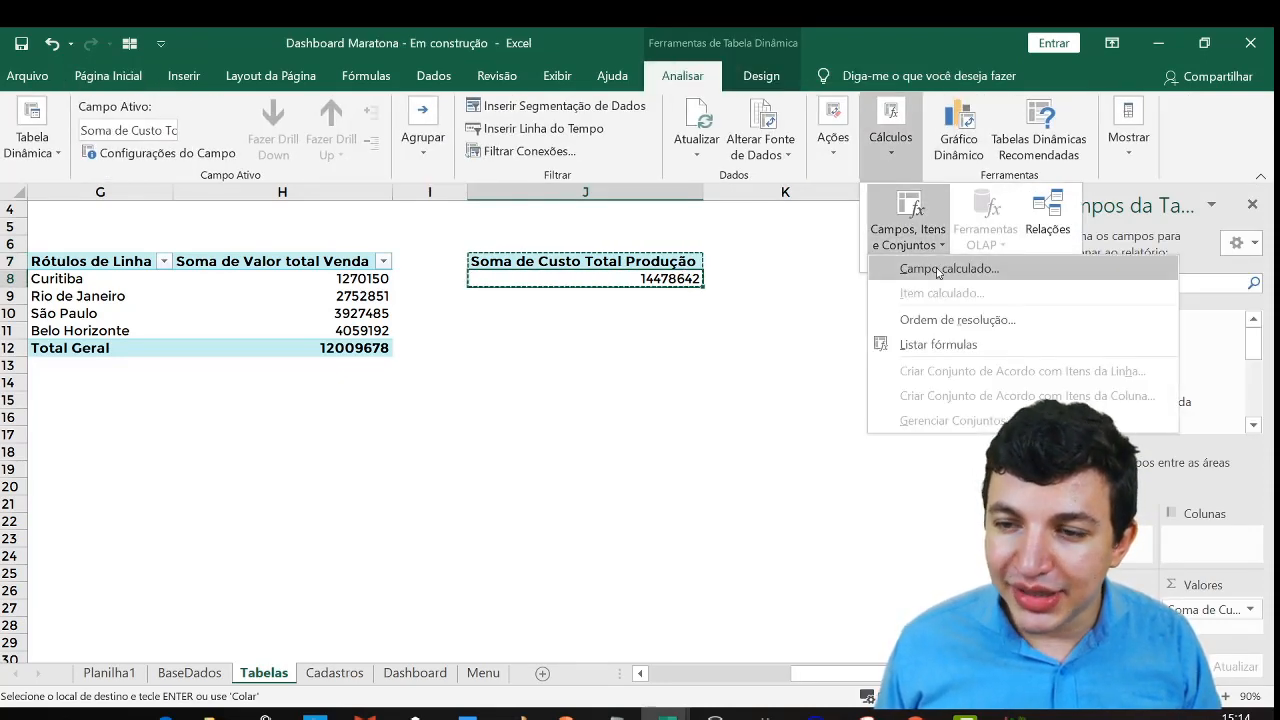
{"action": "left_click", "coordinate": [915, 267]}
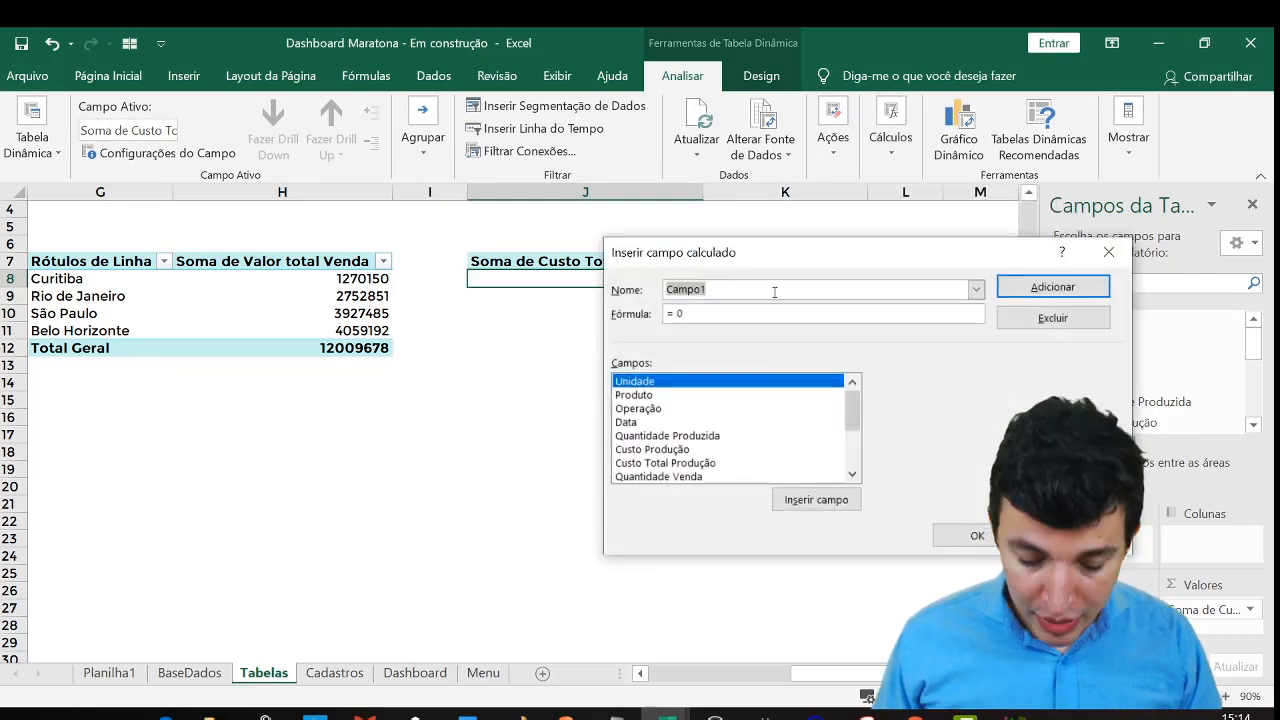
{"action": "type", "text": "Estoqu"}
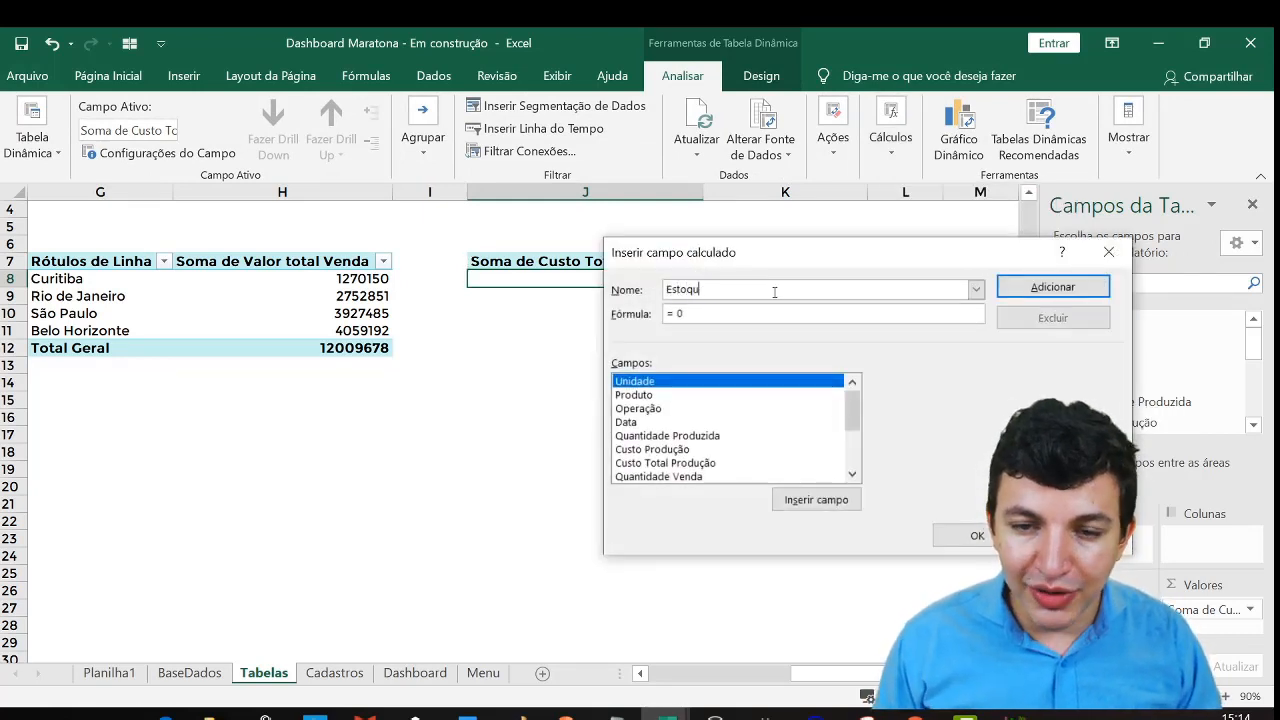
{"action": "type", "text": "t"}
{"action": "key", "text": "BackSpace"}
{"action": "key", "text": "BackSpace"}
{"action": "key", "text": "BackSpace"}
{"action": "type", "text": "ValorE"}
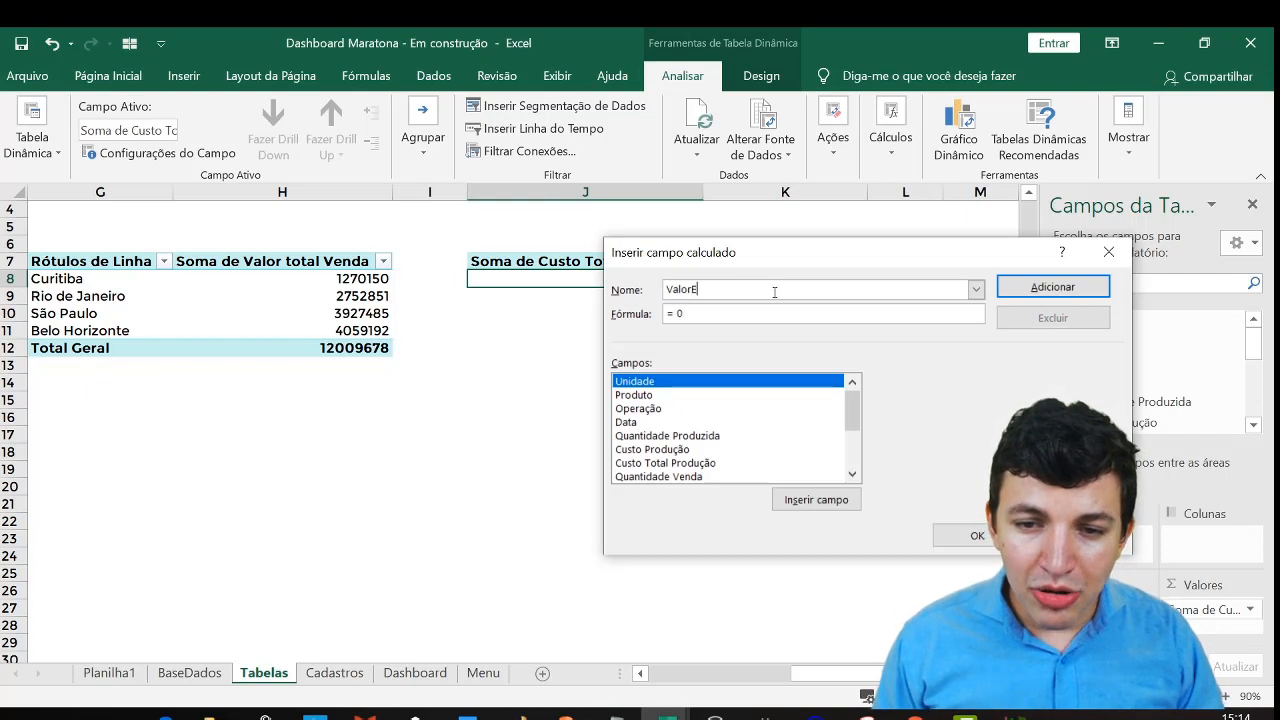
{"action": "type", "text": "stoque"}
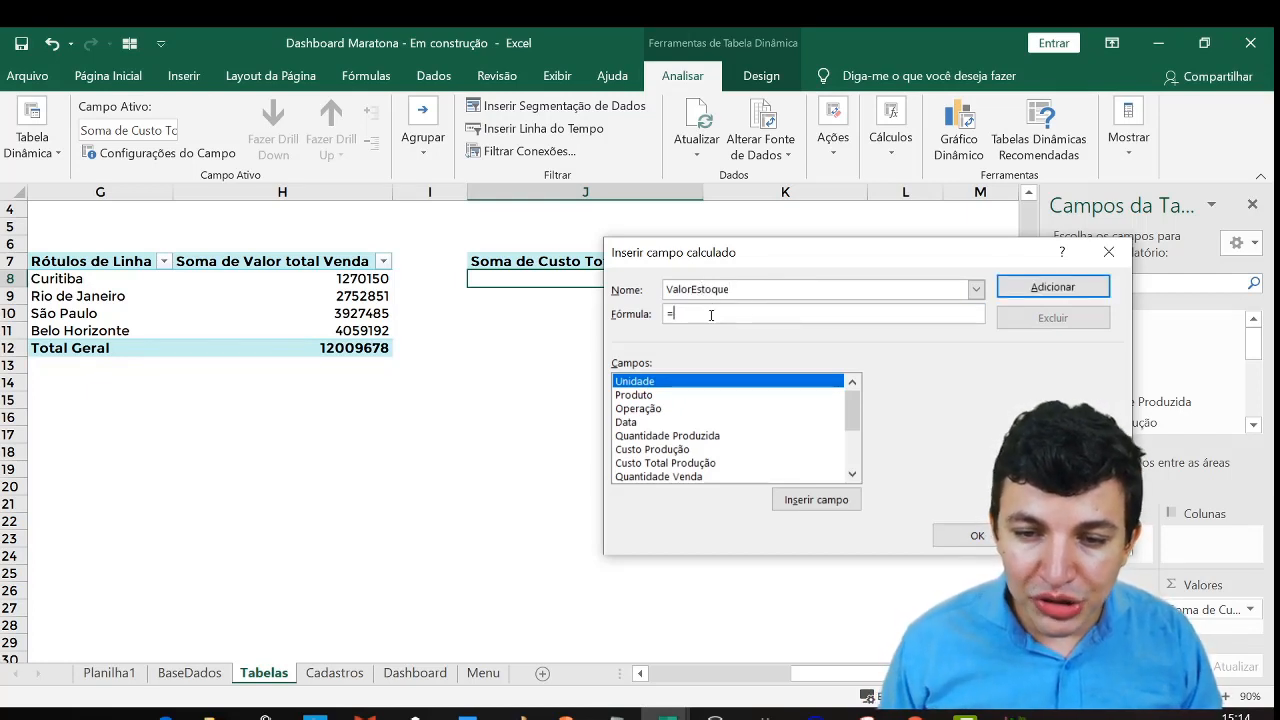
Define the ValorEstoque formula as VolumeEstoque * CustoMédio and insert the calculated field
{"action": "left_click", "coordinate": [851, 474]}
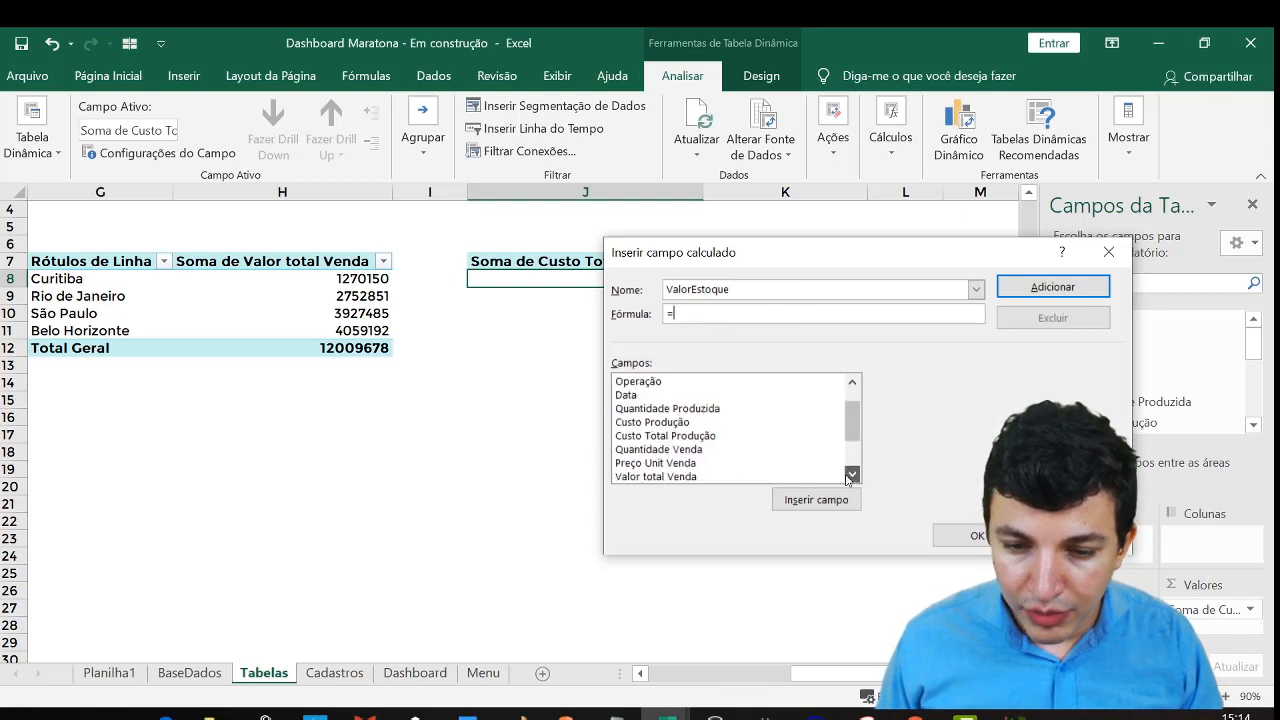
{"action": "left_click", "coordinate": [851, 474]}
{"action": "left_click", "coordinate": [851, 474]}
{"action": "left_click", "coordinate": [851, 474]}
{"action": "left_click", "coordinate": [851, 474]}
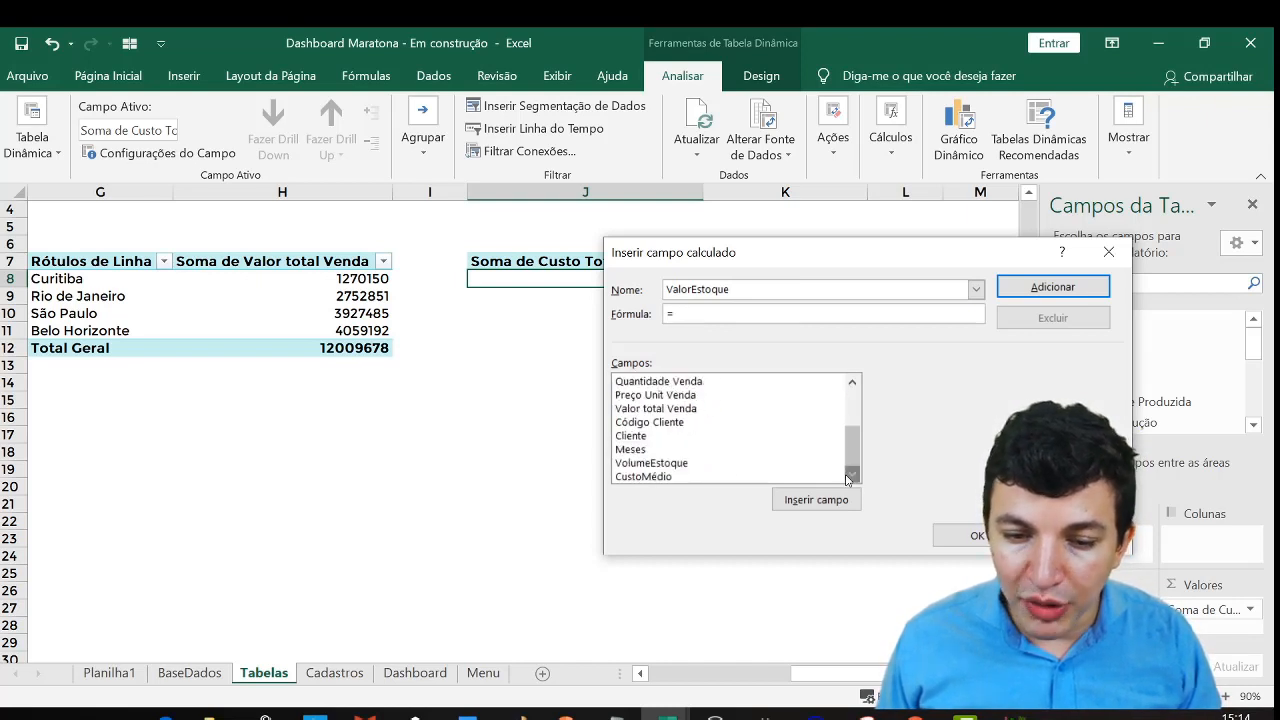
{"action": "double_click", "coordinate": [651, 463]}
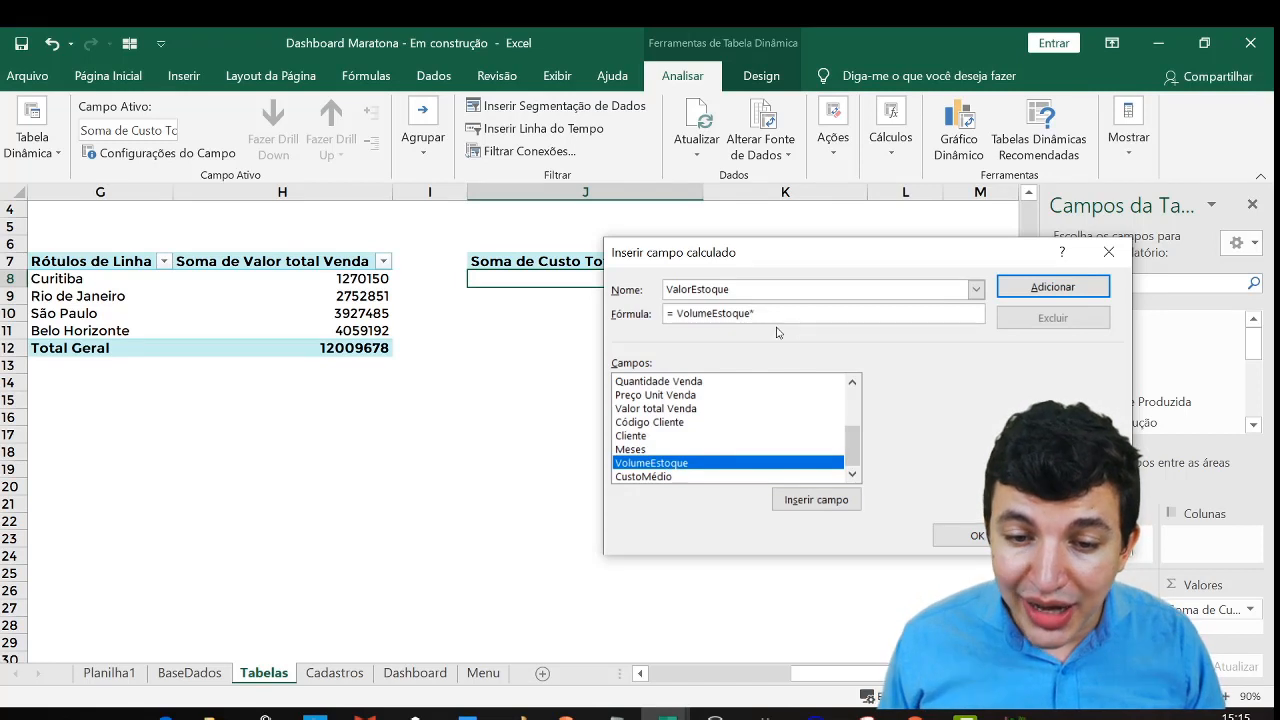
{"action": "double_click", "coordinate": [853, 382]}
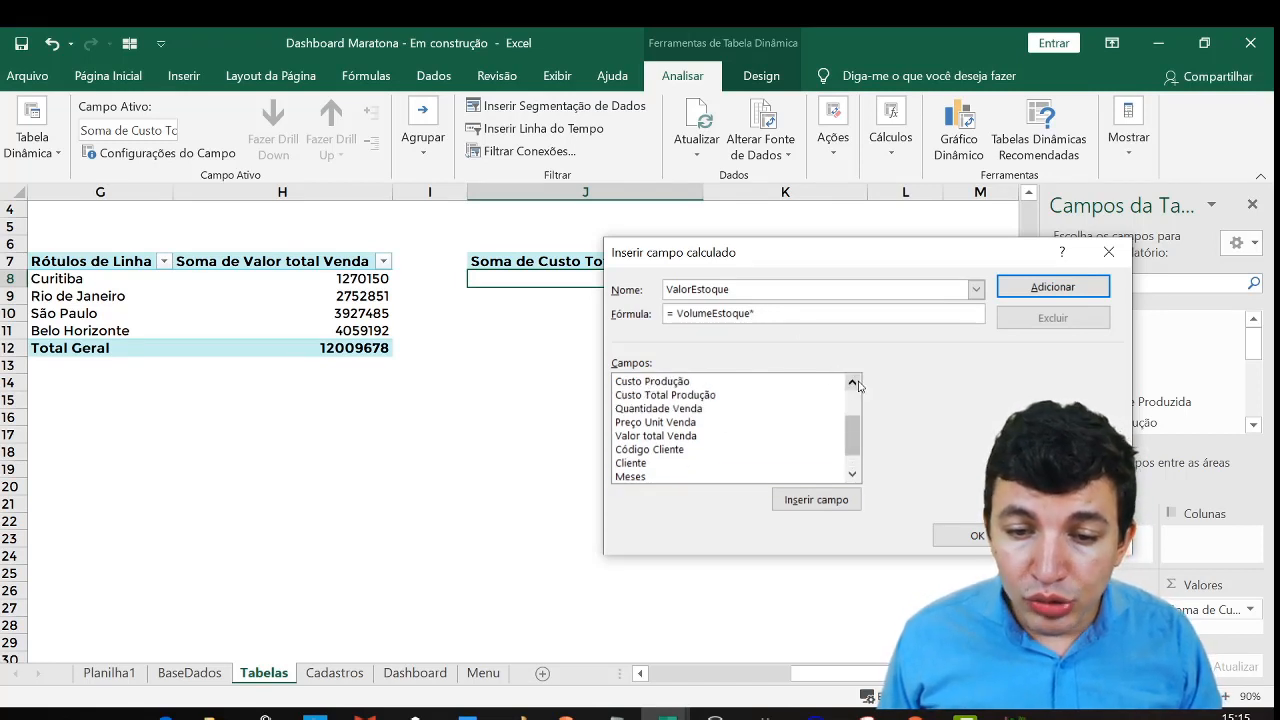
{"action": "scroll", "coordinate": [718, 476], "scroll_direction": "down", "scroll_amount": 1}
{"action": "double_click", "coordinate": [692, 476]}
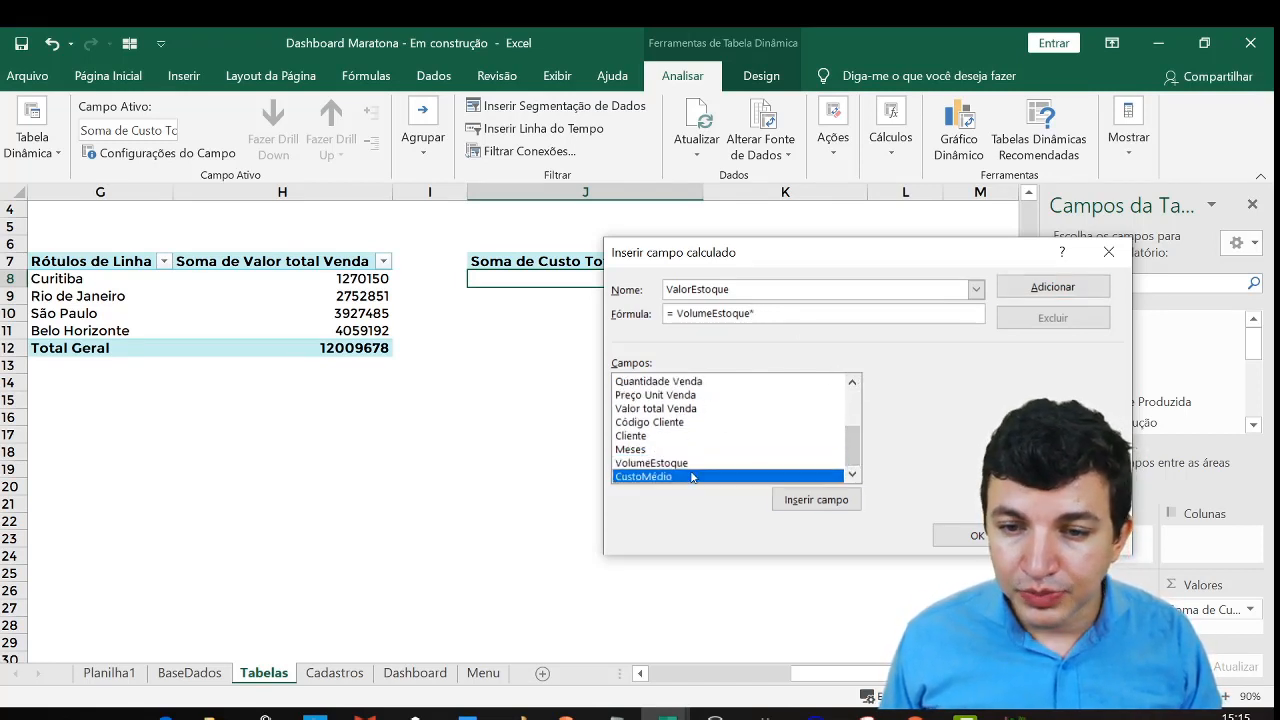
{"action": "left_click", "coordinate": [980, 537]}
Remove the ValorEstoque sum from the values of the Custo Total Produção pivot table
{"action": "left_click", "coordinate": [808, 332]}
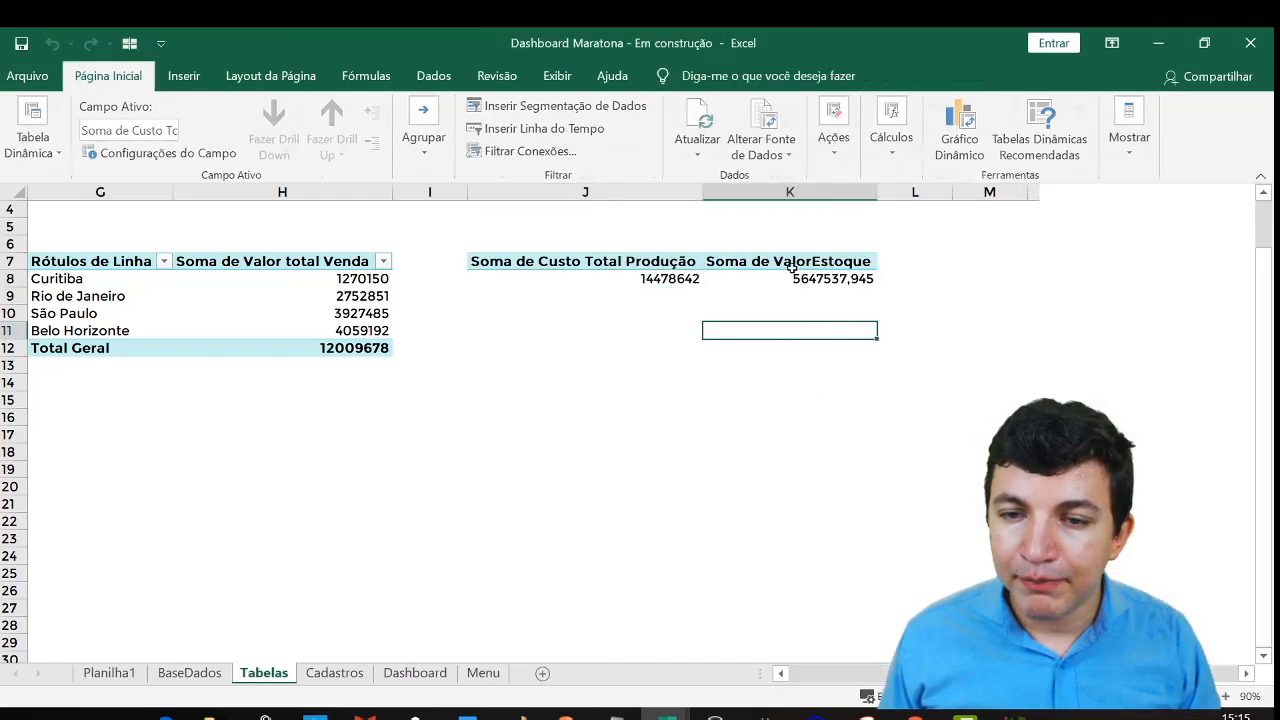
{"action": "left_click", "coordinate": [789, 280]}
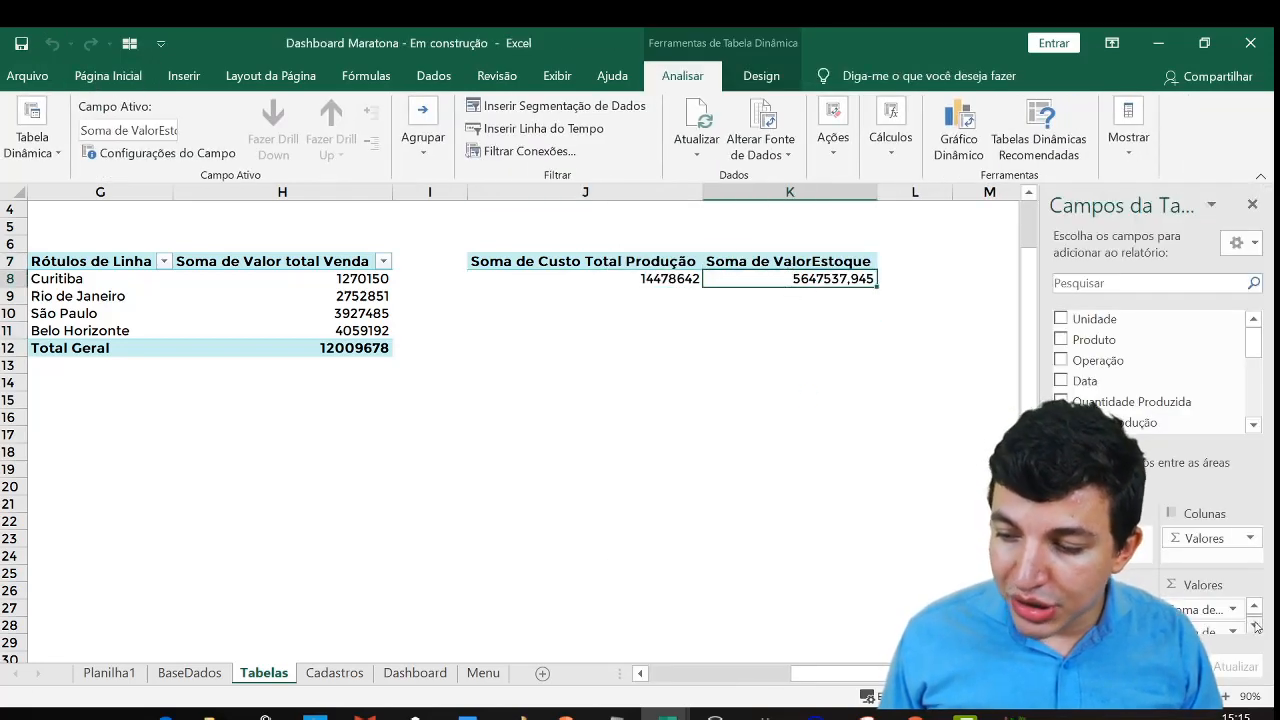
{"action": "left_click_drag", "start_coordinate": [1208, 624], "coordinate": [1208, 348]}
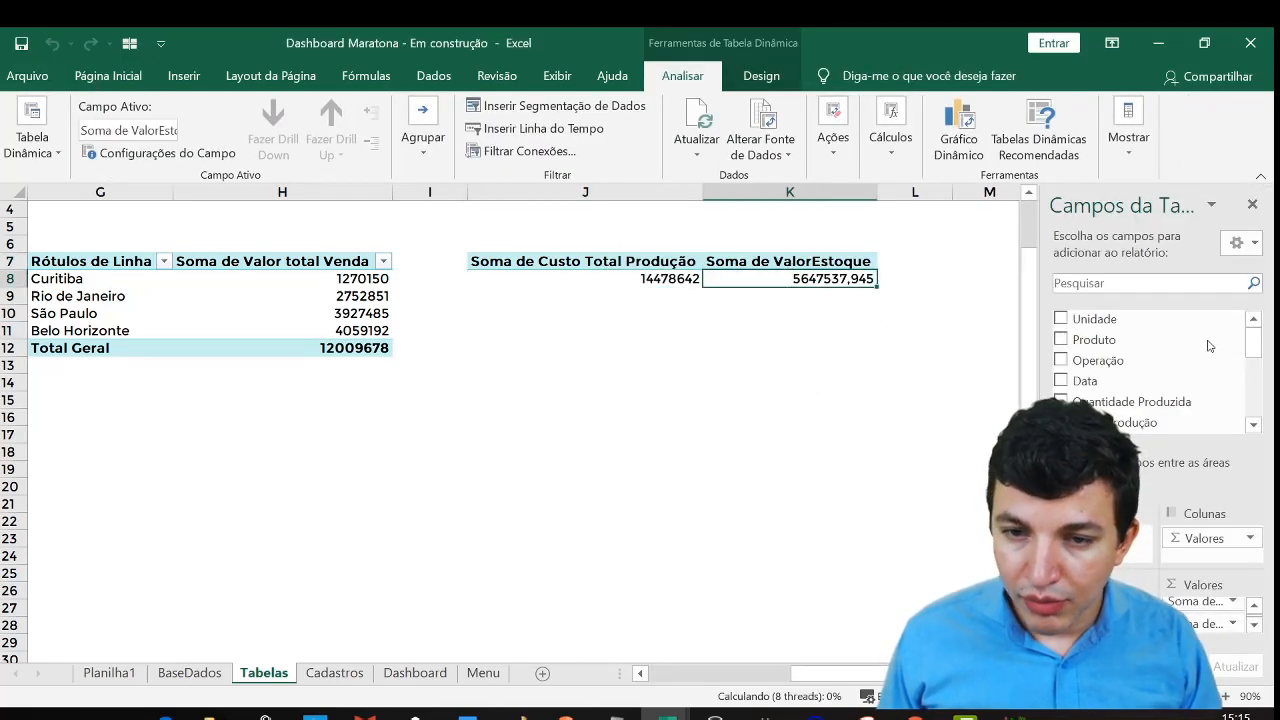
{"action": "left_click", "coordinate": [789, 313]}
Copy the Custo Total Produção pivot table to cell L7 and replace the copy's value field with ValorEstoque
{"action": "left_click_drag", "start_coordinate": [661, 262], "coordinate": [663, 273]}
{"action": "key", "text": "ctrl+c"}
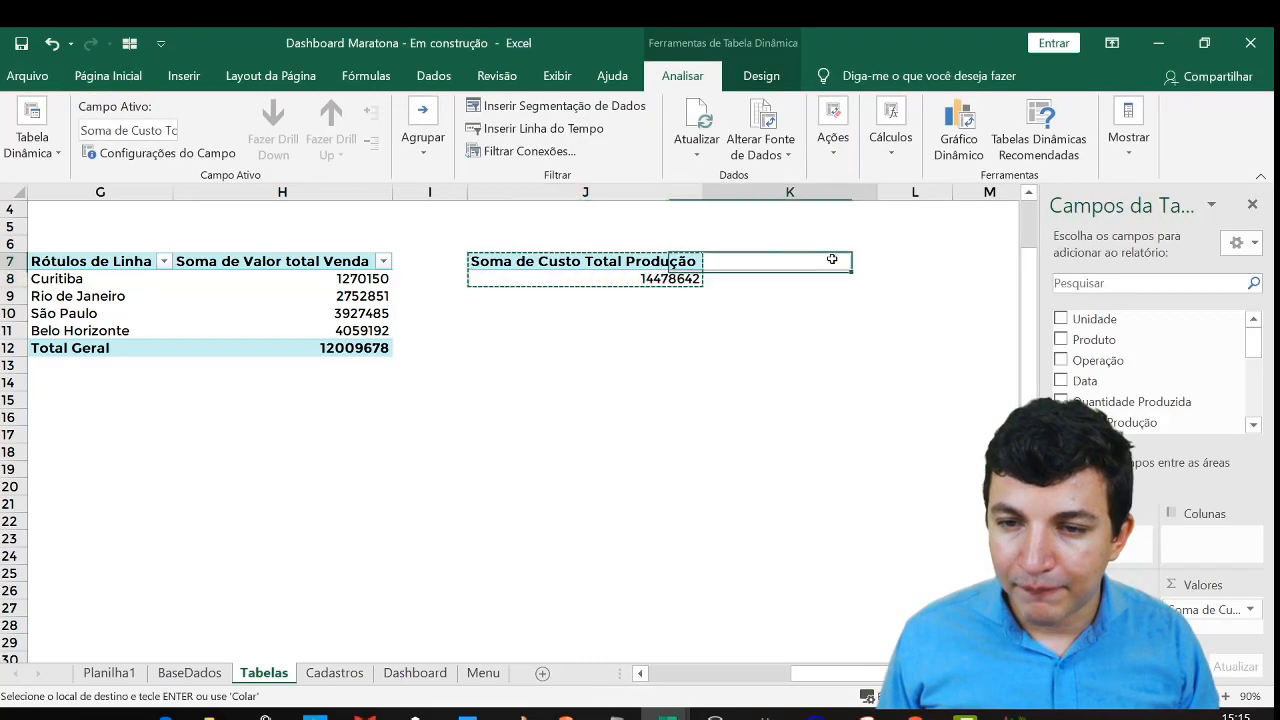
{"action": "left_click", "coordinate": [829, 258]}
{"action": "left_click", "coordinate": [909, 263]}
{"action": "key", "text": "ctrl+v"}
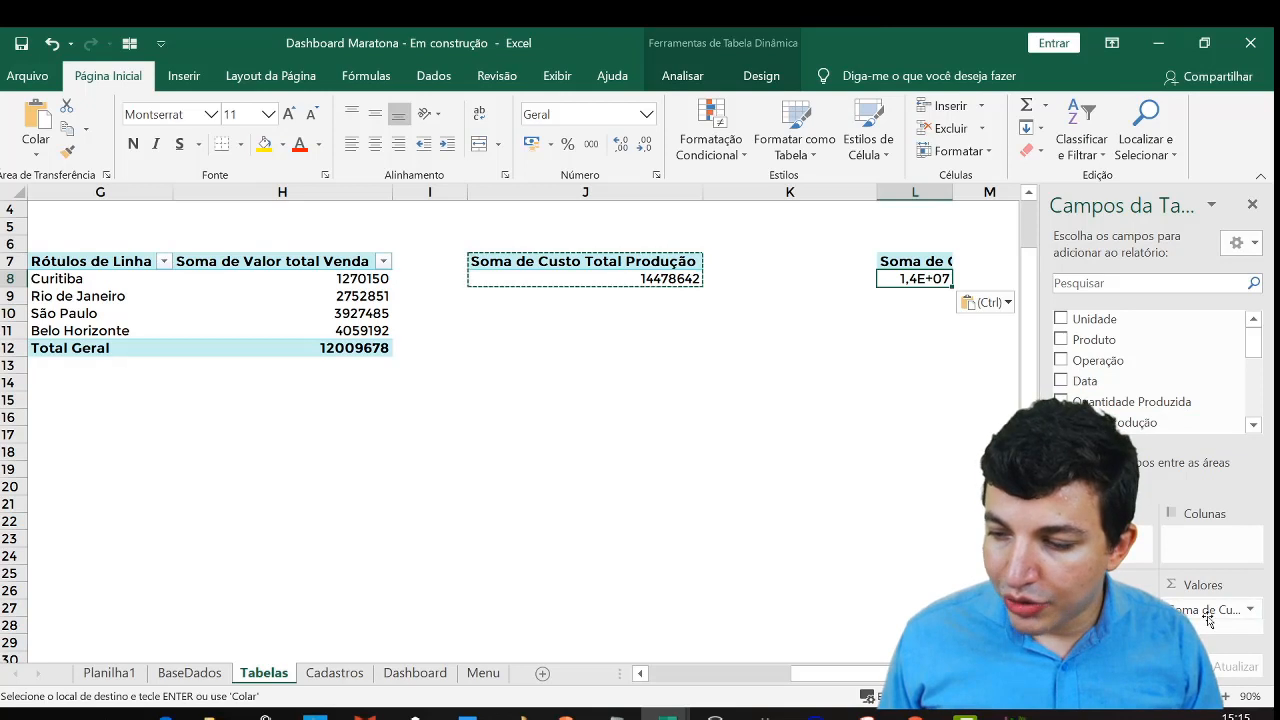
{"action": "mouse_move", "coordinate": [1208, 620]}
{"action": "left_mouse_down"}
{"action": "mouse_move", "coordinate": [1200, 486]}
{"action": "mouse_move", "coordinate": [1240, 385]}
{"action": "mouse_move", "coordinate": [1180, 478]}
{"action": "mouse_move", "coordinate": [1212, 626]}
{"action": "left_mouse_up"}
{"action": "scroll", "coordinate": [1247, 370], "scroll_direction": "down", "scroll_amount": 3}
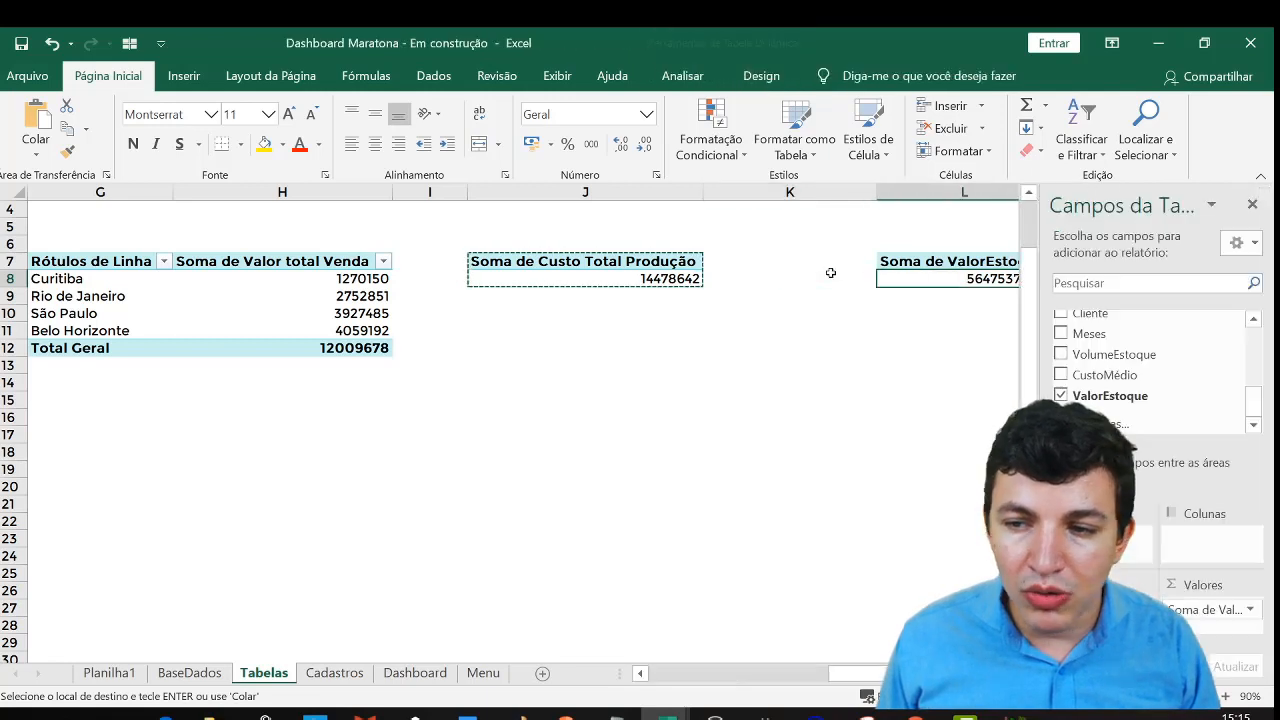
Copy the ValorEstoque pivot table to cell N7
{"action": "key", "text": "Right"}
{"action": "key", "text": "Right"}
{"action": "key", "text": "Right"}
{"action": "key", "text": "Right"}
{"action": "left_click_drag", "start_coordinate": [574, 261], "coordinate": [586, 280]}
{"action": "key", "text": "ctrl+c"}
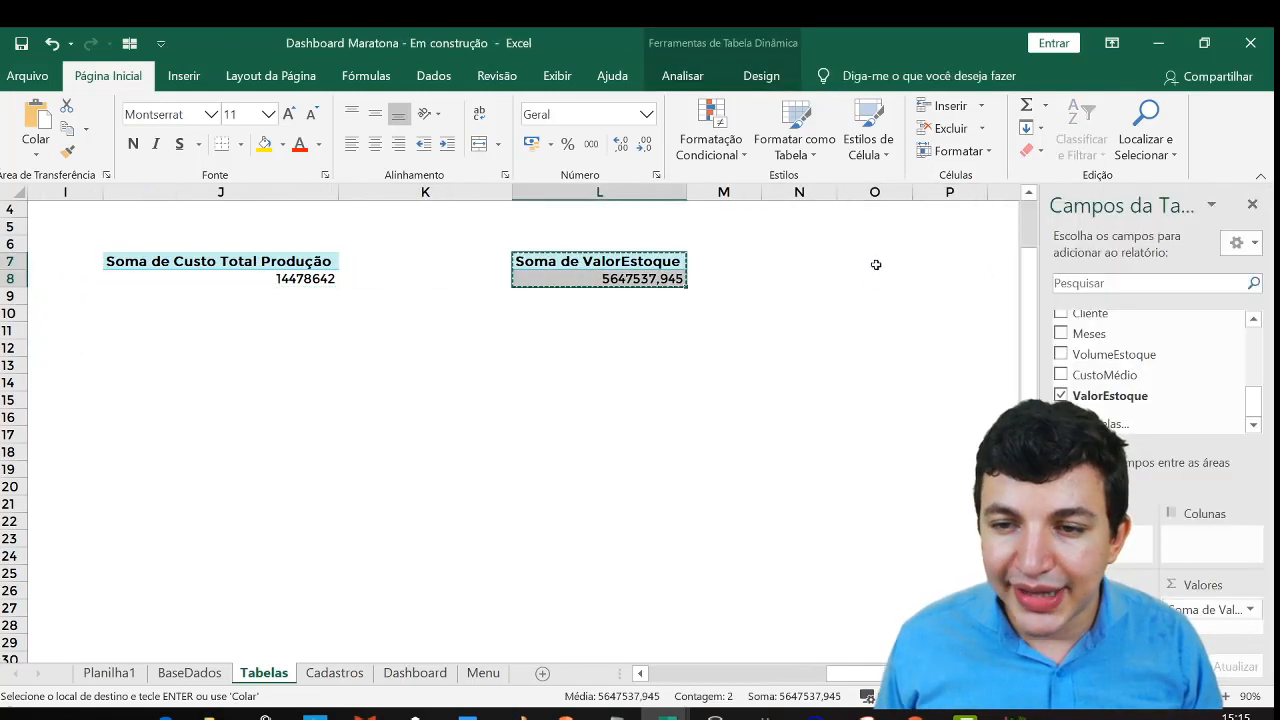
{"action": "left_click", "coordinate": [874, 261]}
{"action": "left_click", "coordinate": [823, 257]}
{"action": "key", "text": "ctrl+v"}
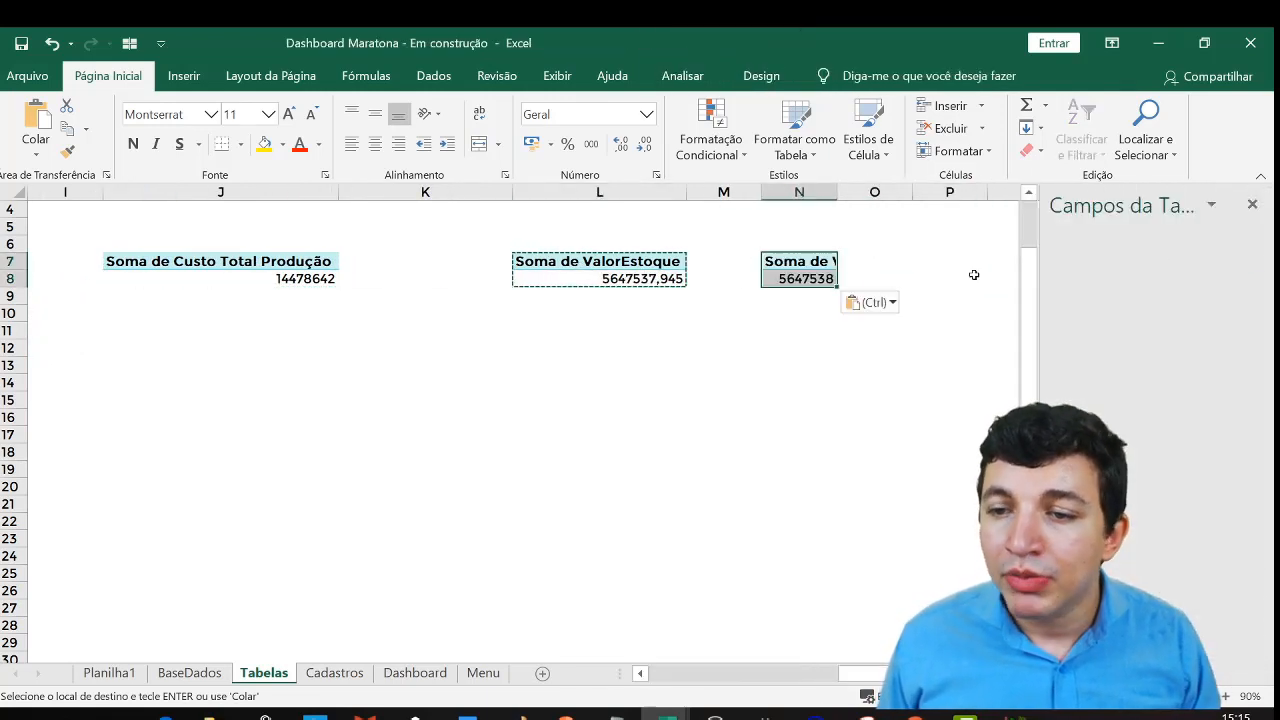
Replace ValorEstoque with Valor total Venda as the value field of the pivot table at N7
{"action": "left_click_drag", "start_coordinate": [1193, 615], "coordinate": [1252, 402]}
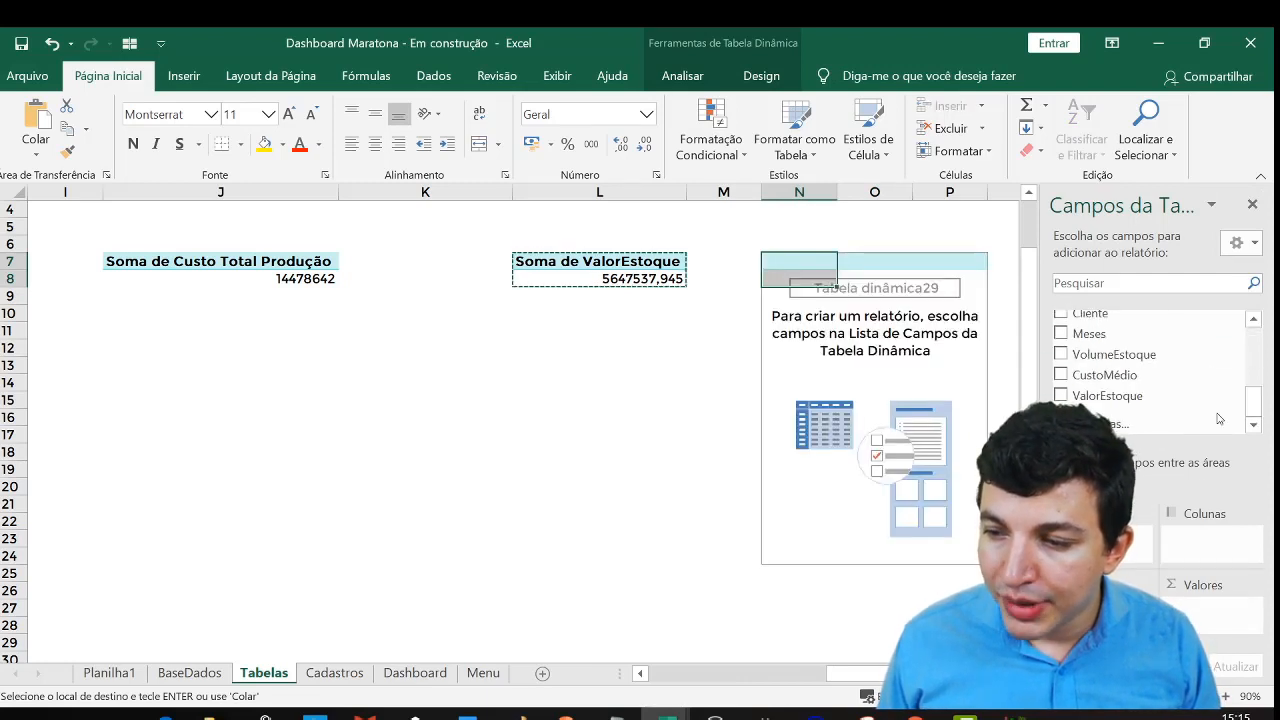
{"action": "scroll", "coordinate": [1250, 320], "scroll_direction": "up", "scroll_amount": 4}
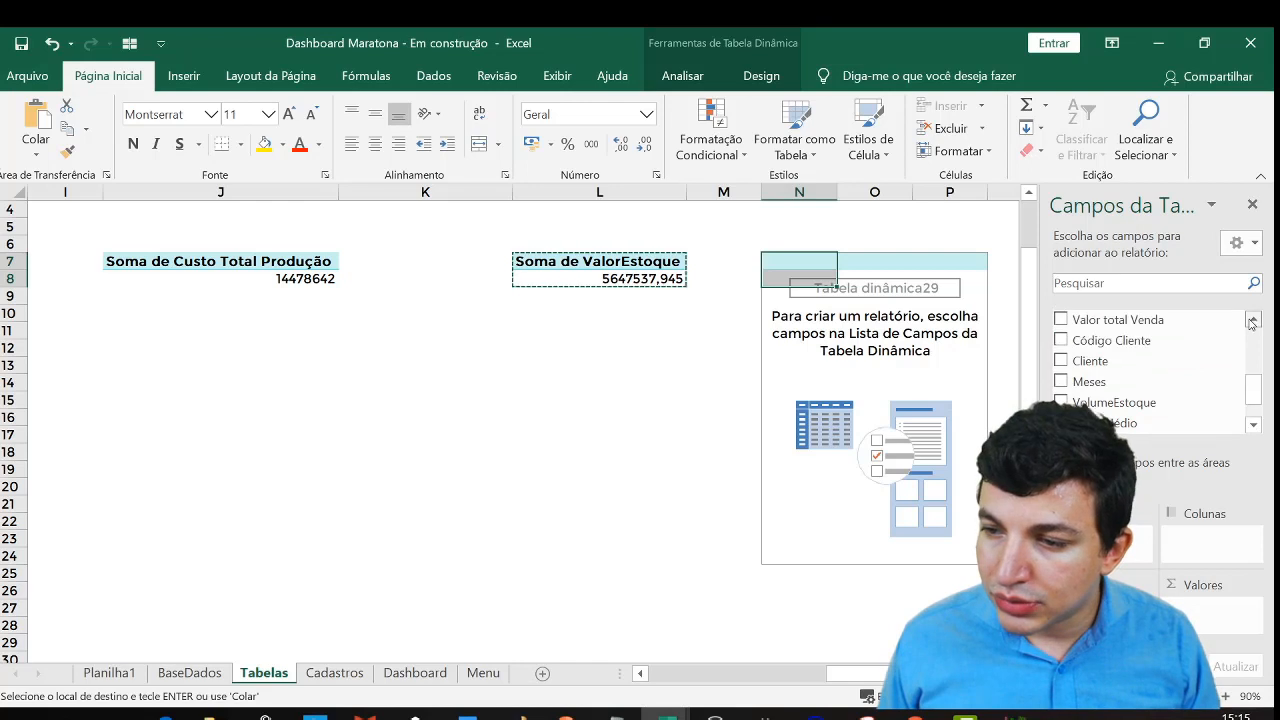
{"action": "left_click_drag", "start_coordinate": [1118, 351], "coordinate": [1252, 608]}
{"action": "left_click", "coordinate": [869, 310]}
{"action": "left_click", "coordinate": [919, 266]}
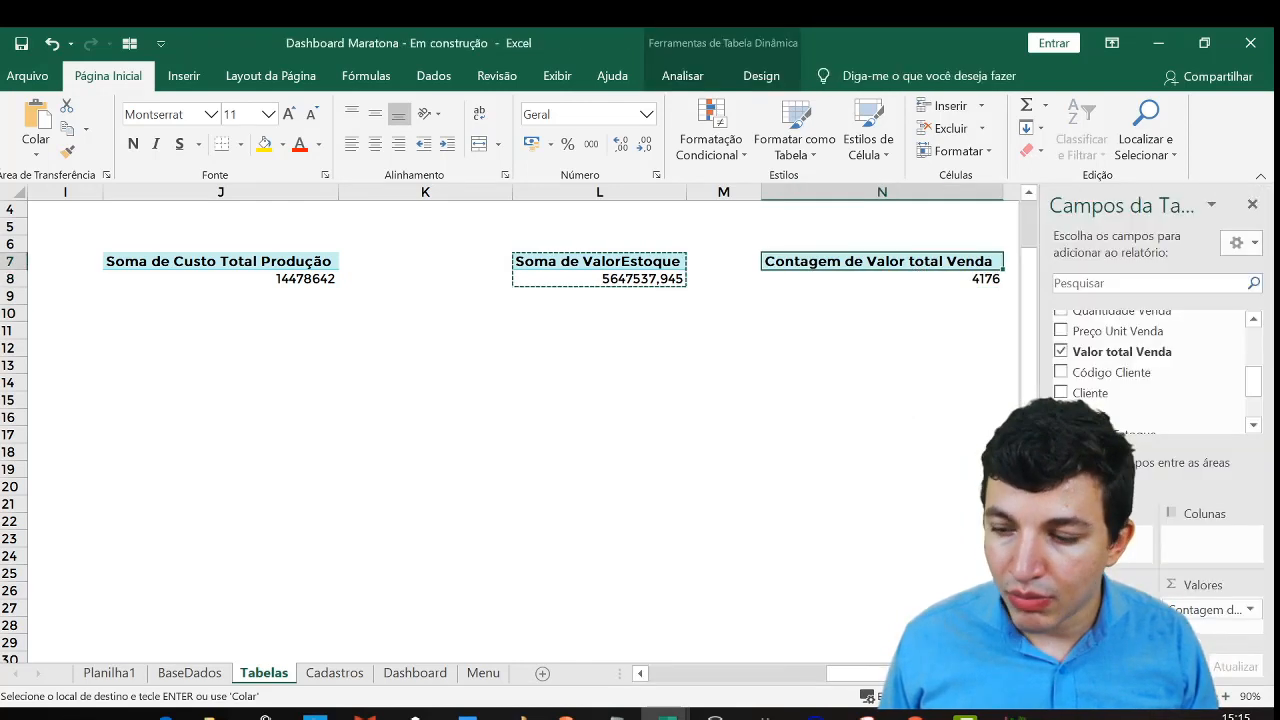
Summarize Valor total Venda by Soma in the pivot table at N7
{"action": "left_click", "coordinate": [1207, 610]}
{"action": "left_click", "coordinate": [1185, 586]}
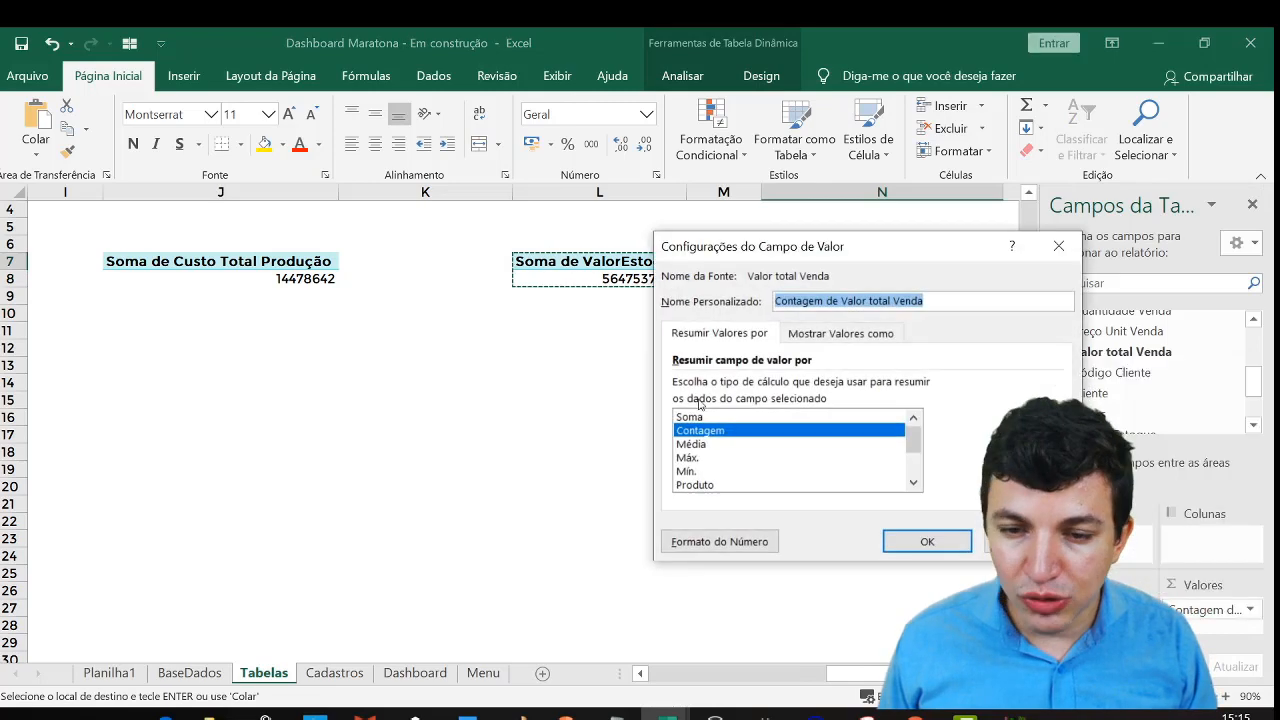
{"action": "left_click", "coordinate": [700, 409]}
{"action": "left_click", "coordinate": [905, 540]}
{"action": "left_click", "coordinate": [922, 338]}
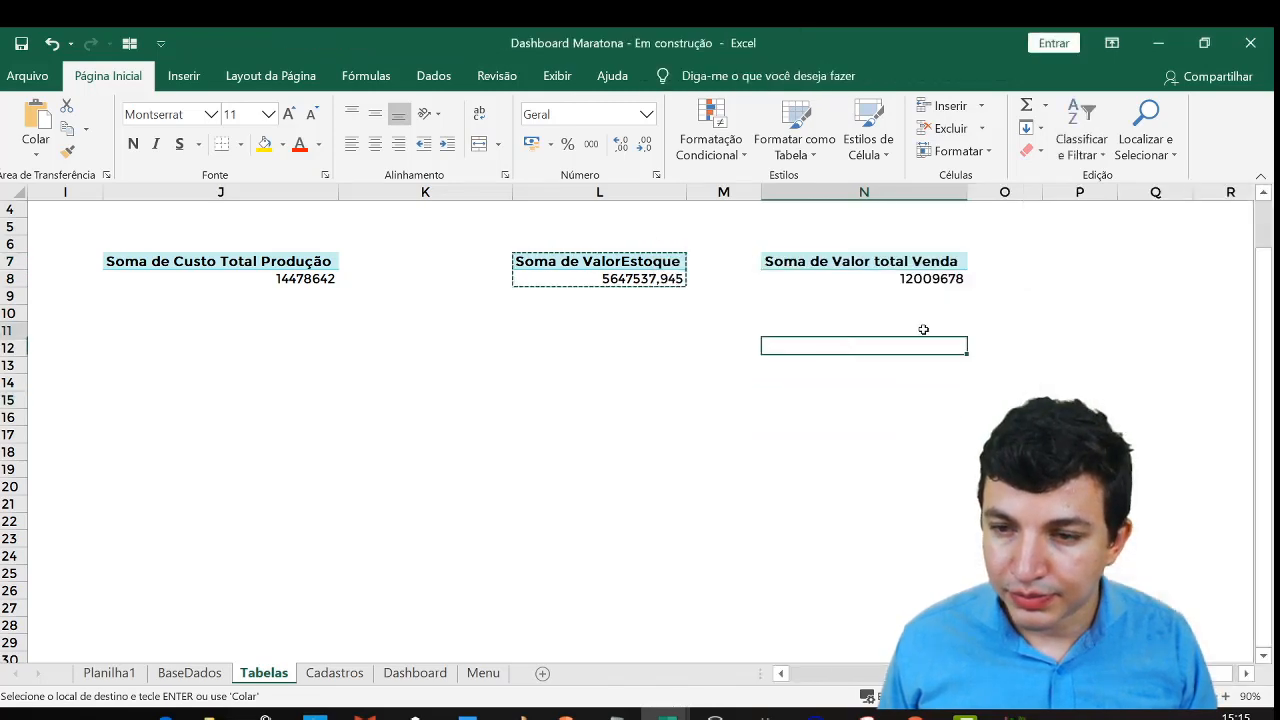
{"action": "key", "text": "Right"}
{"action": "key", "text": "Right"}
{"action": "key", "text": "Right"}
{"action": "key", "text": "Right"}
{"action": "left_click", "coordinate": [900, 248]}
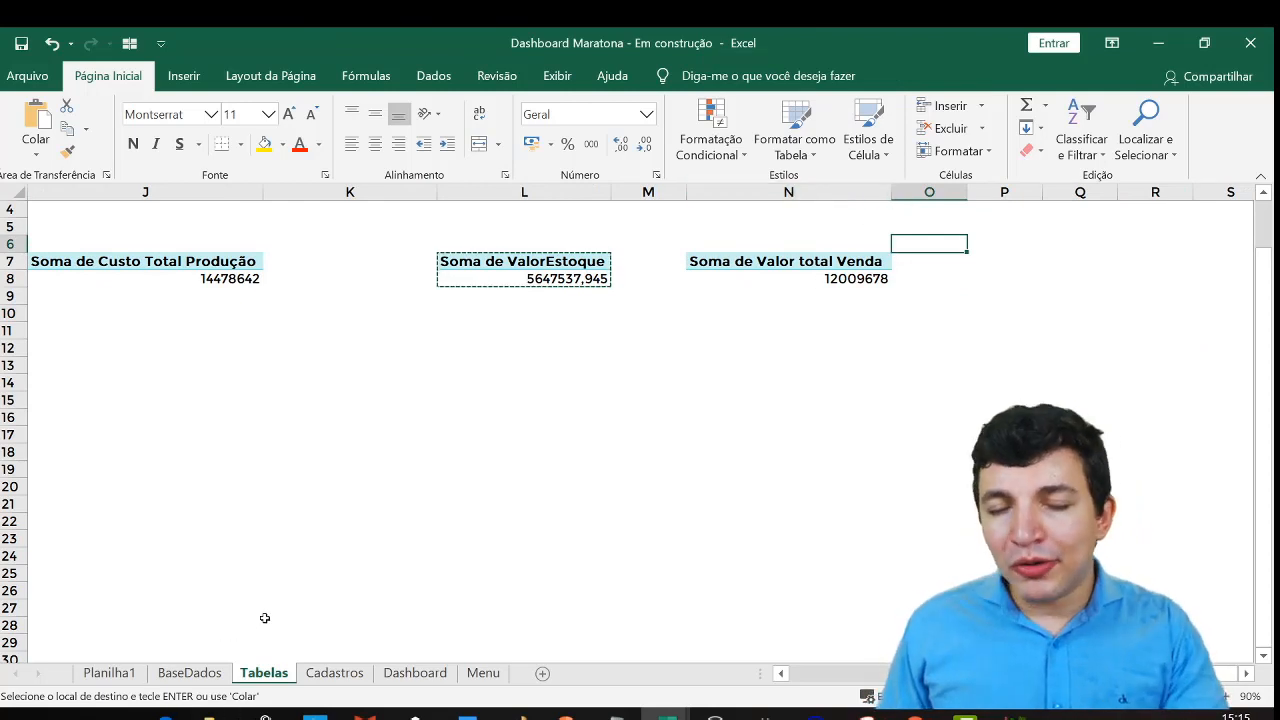
Examine the production and sales columns of the BaseDados sheet, from Custo Total Produção to Preço Unit Venda
{"action": "left_click", "coordinate": [189, 672]}
{"action": "left_click", "coordinate": [742, 310]}
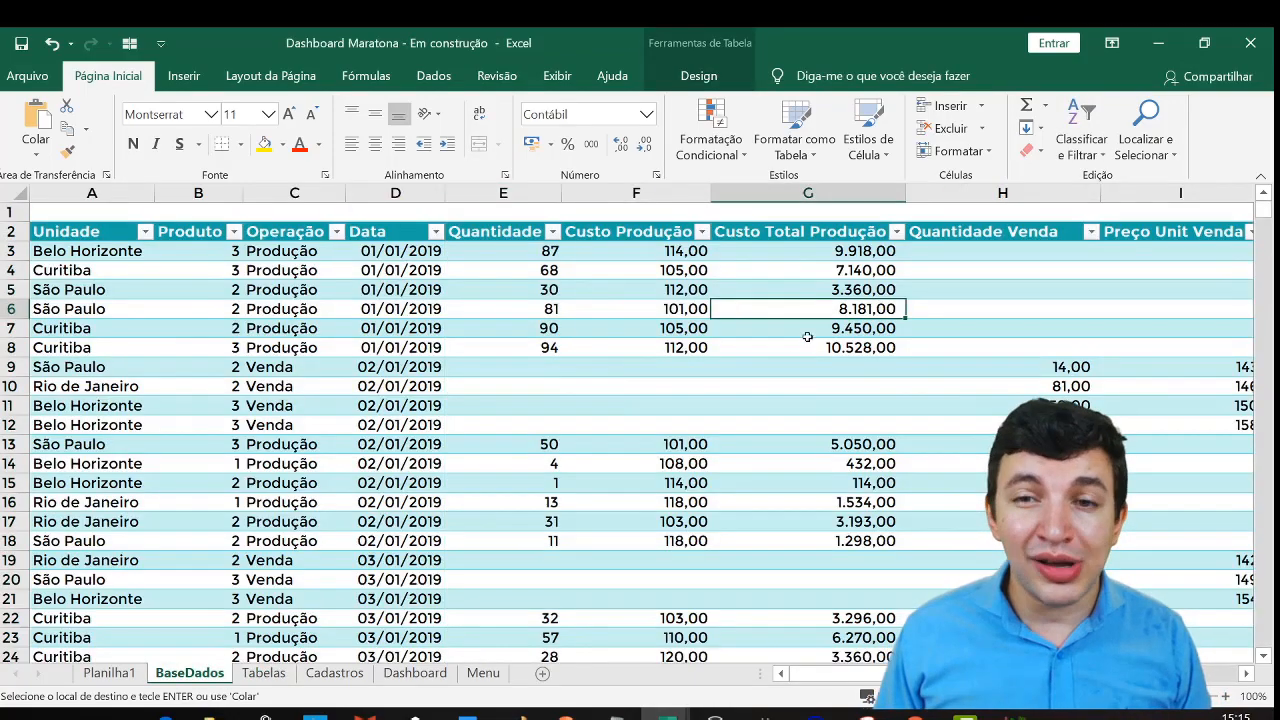
{"action": "key", "text": "Right"}
{"action": "key", "text": "Right"}
{"action": "key", "text": "Right"}
{"action": "key", "text": "Right"}
{"action": "key", "text": "Right"}
{"action": "key", "text": "Tab"}
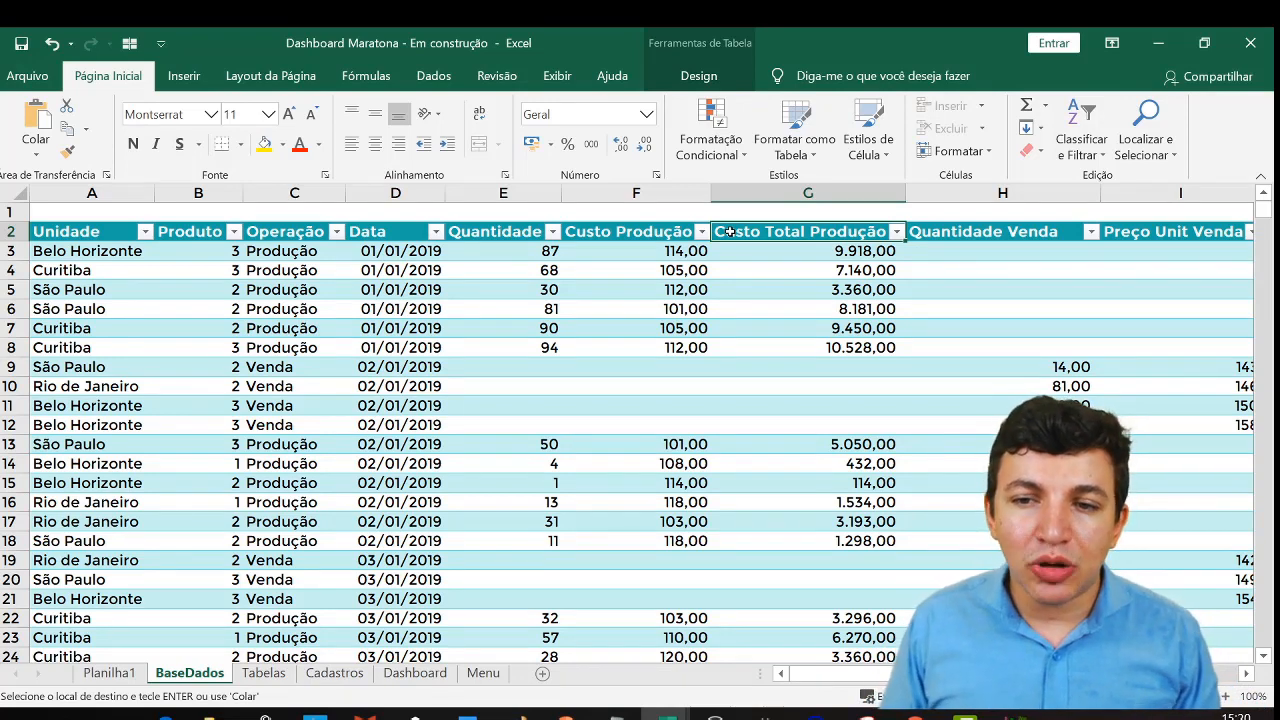
{"action": "key", "text": "Right"}
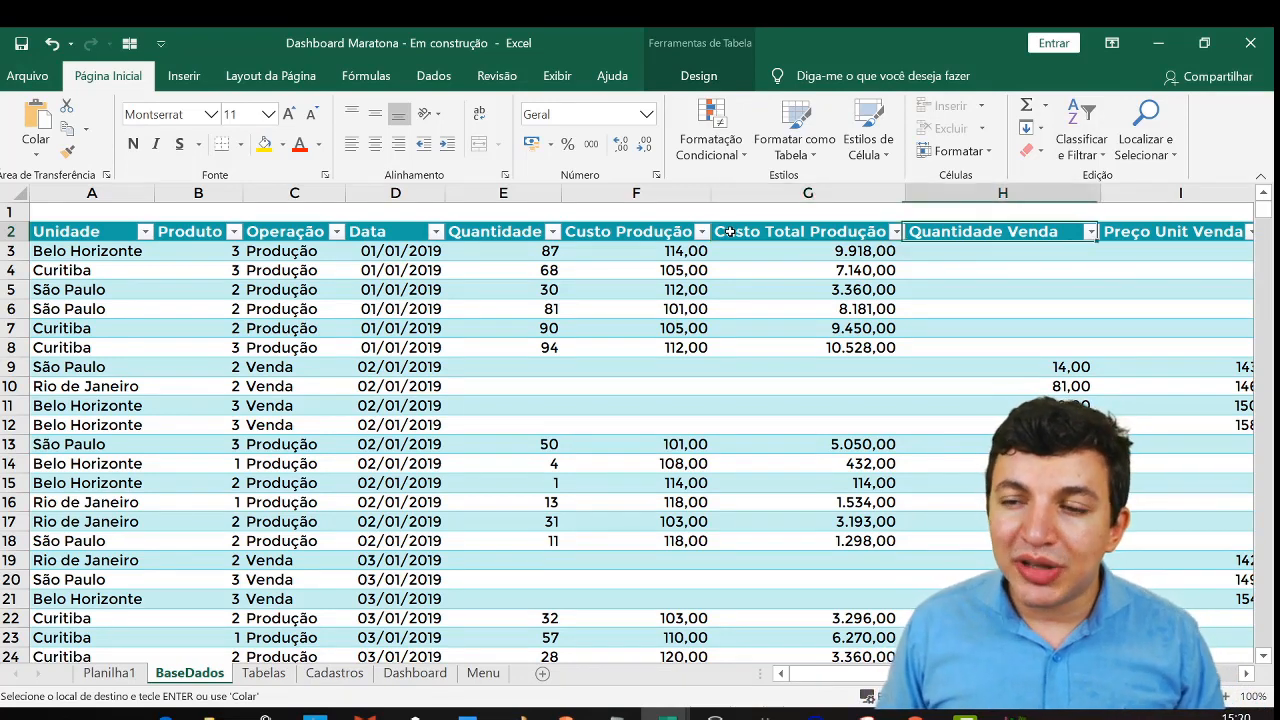
{"action": "scroll", "coordinate": [730, 231], "scroll_direction": "right", "scroll_amount": 3}
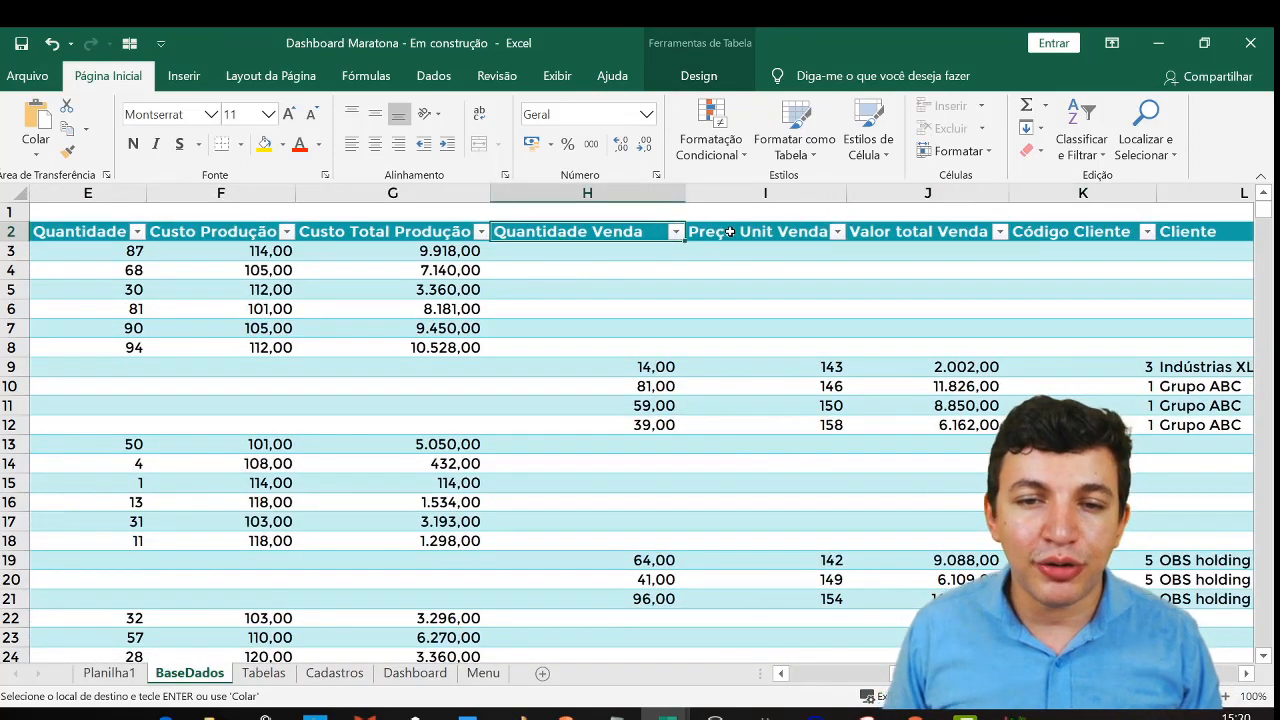
{"action": "key", "text": "Right"}
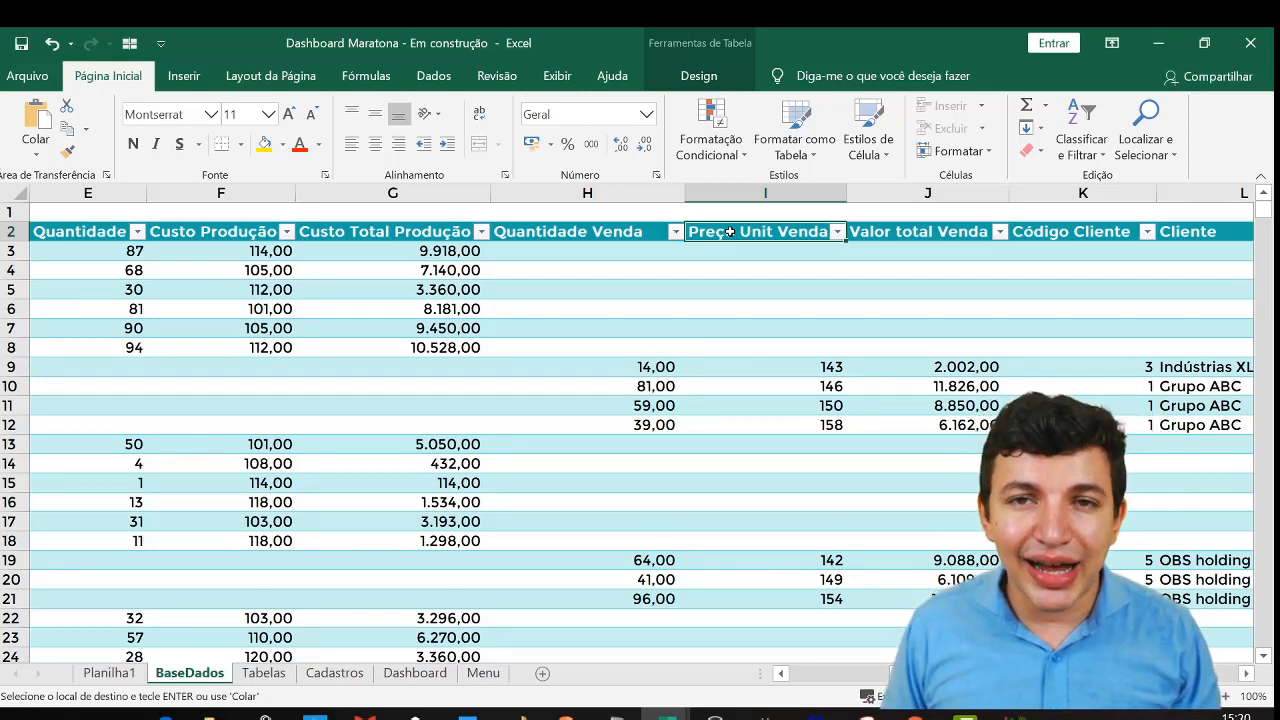
Review every column heading of the BaseDados table, from Unidade through Cliente and back
{"action": "key", "text": "Left"}
{"action": "key", "text": "Left"}
{"action": "key", "text": "Left"}
{"action": "key", "text": "Left"}
{"action": "key", "text": "Left"}
{"action": "key", "text": "Left"}
{"action": "key", "text": "Left"}
{"action": "key", "text": "Left"}
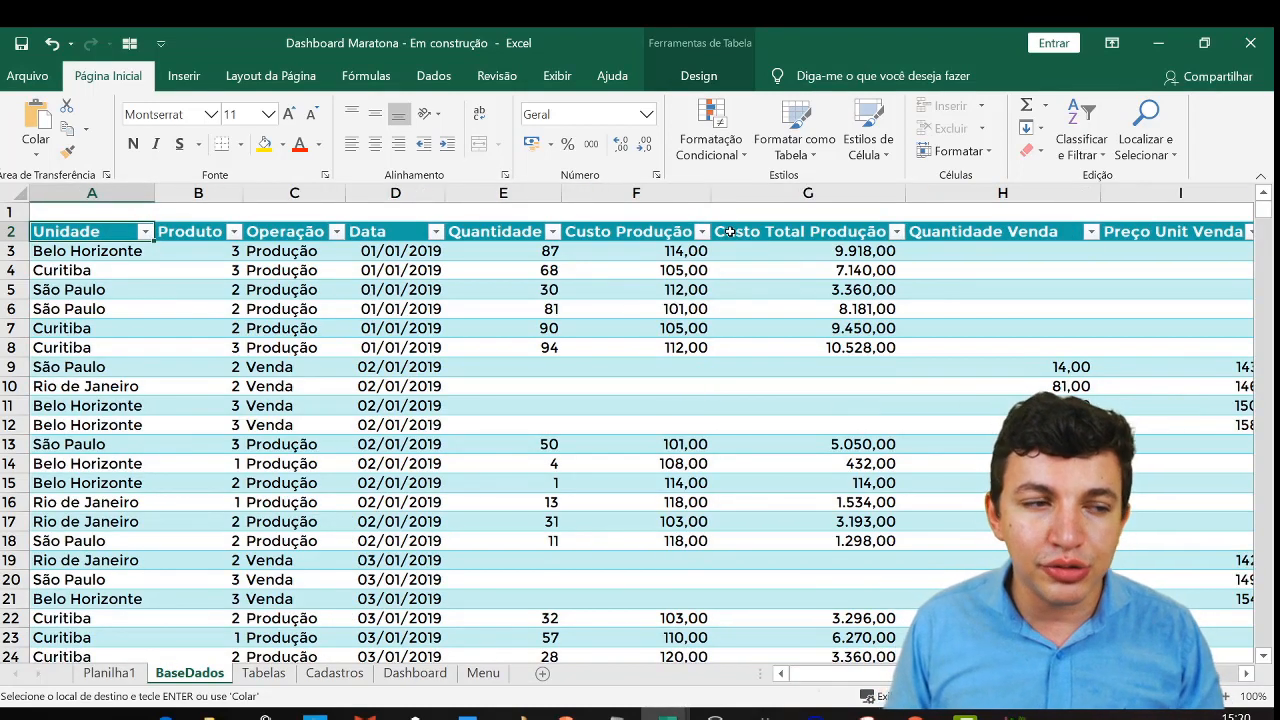
{"action": "key", "text": "Right"}
{"action": "key", "text": "Right"}
{"action": "key", "text": "Right"}
{"action": "key", "text": "Right"}
{"action": "key", "text": "Right"}
{"action": "key", "text": "Right"}
{"action": "key", "text": "Right"}
{"action": "key", "text": "Right"}
{"action": "key", "text": "Right"}
{"action": "key", "text": "Right"}
{"action": "key", "text": "Right"}
{"action": "key", "text": "Right"}
{"action": "key", "text": "Right"}
{"action": "key", "text": "Right"}
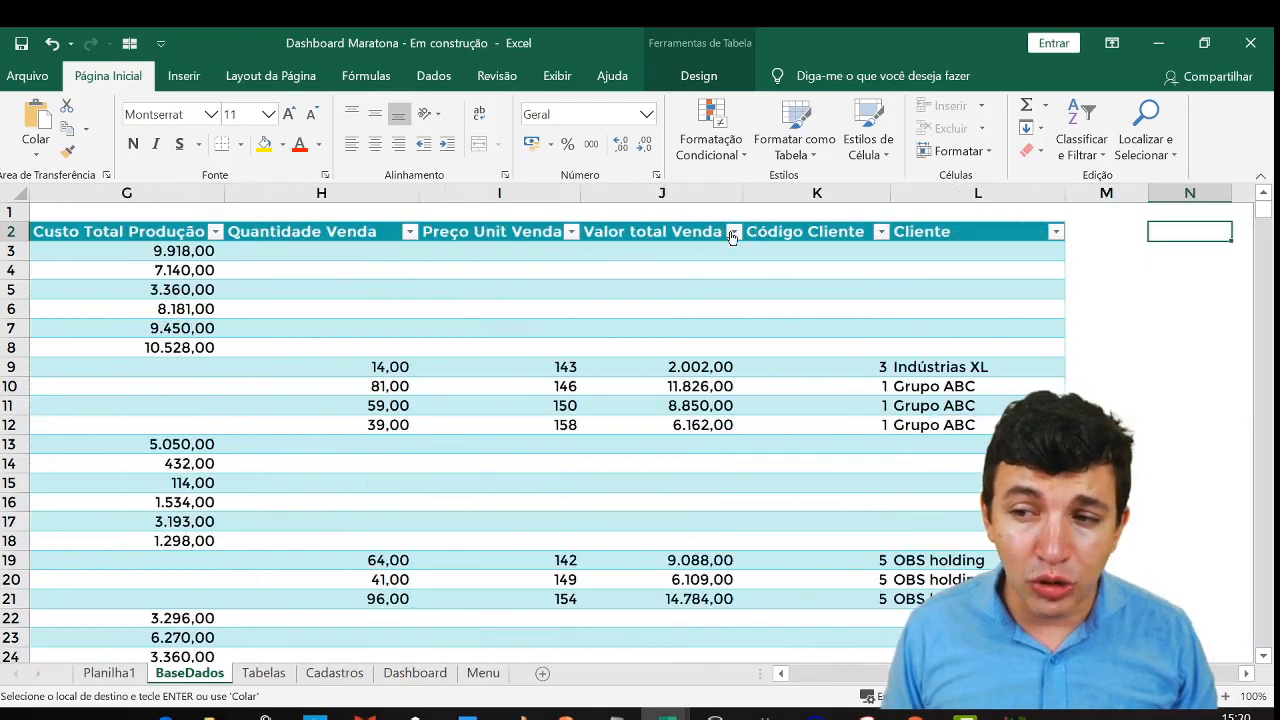
{"action": "key", "text": "Left"}
{"action": "key", "text": "Left"}
{"action": "key", "text": "Left"}
{"action": "key", "text": "Left"}
{"action": "key", "text": "Left"}
{"action": "key", "text": "Left"}
{"action": "key", "text": "Left"}
{"action": "key", "text": "Left"}
{"action": "key", "text": "Left"}
{"action": "key", "text": "Left"}
{"action": "key", "text": "Left"}
{"action": "key", "text": "Left"}
{"action": "key", "text": "Left"}
{"action": "key", "text": "Left"}
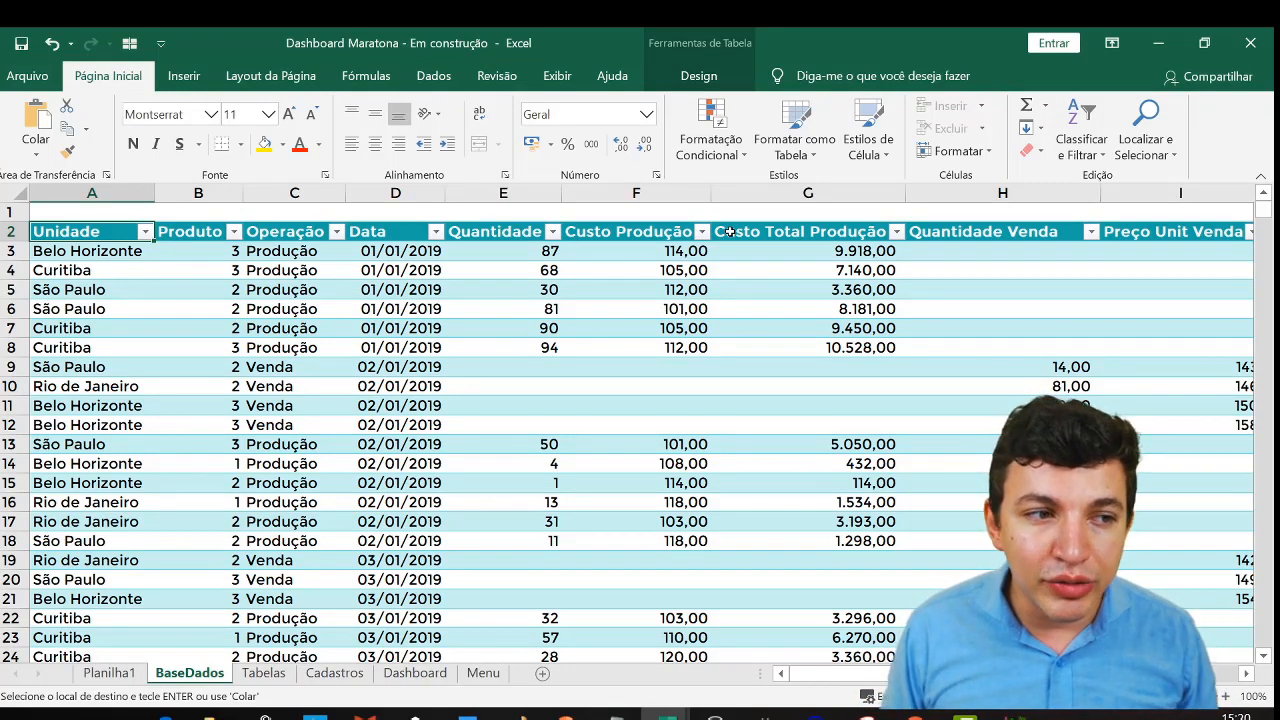
Inspect the extent of the BaseDados table by selecting its full range and its header row
{"action": "key", "text": "ctrl+shift+Right"}
{"action": "key", "text": "ctrl+shift+Down"}
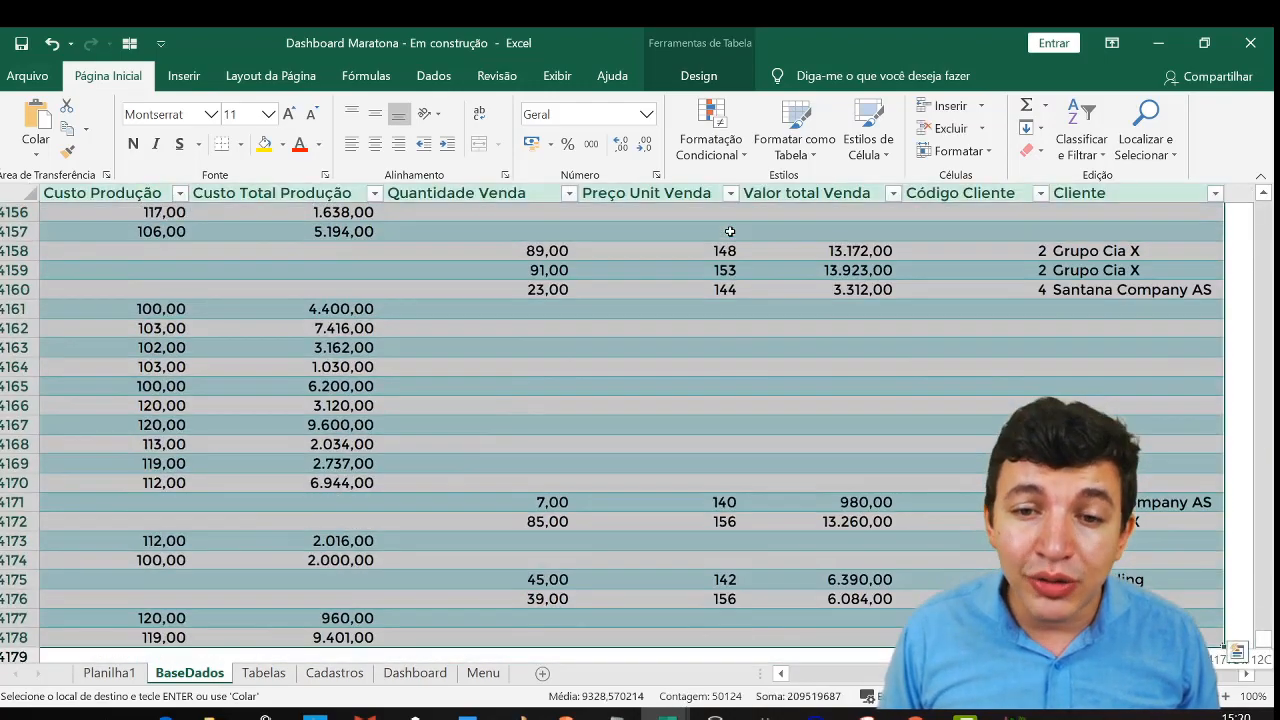
{"action": "key", "text": "ctrl+Home"}
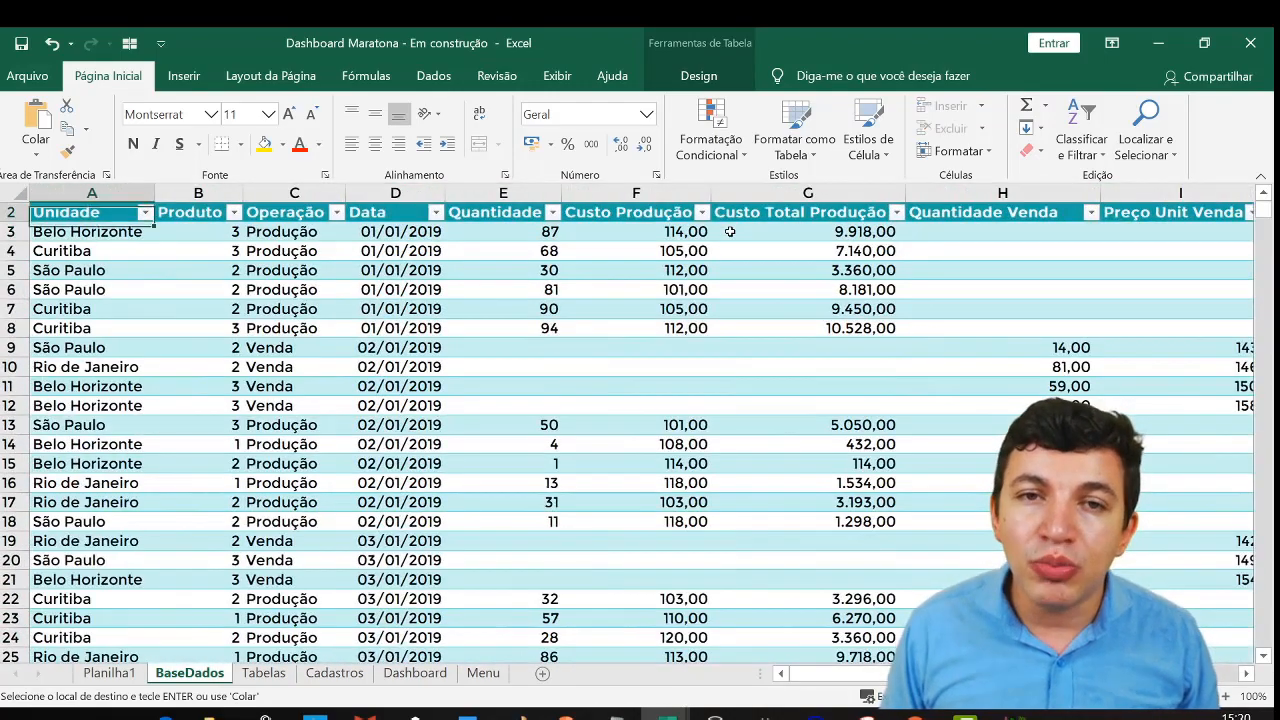
{"action": "key", "text": "Up"}
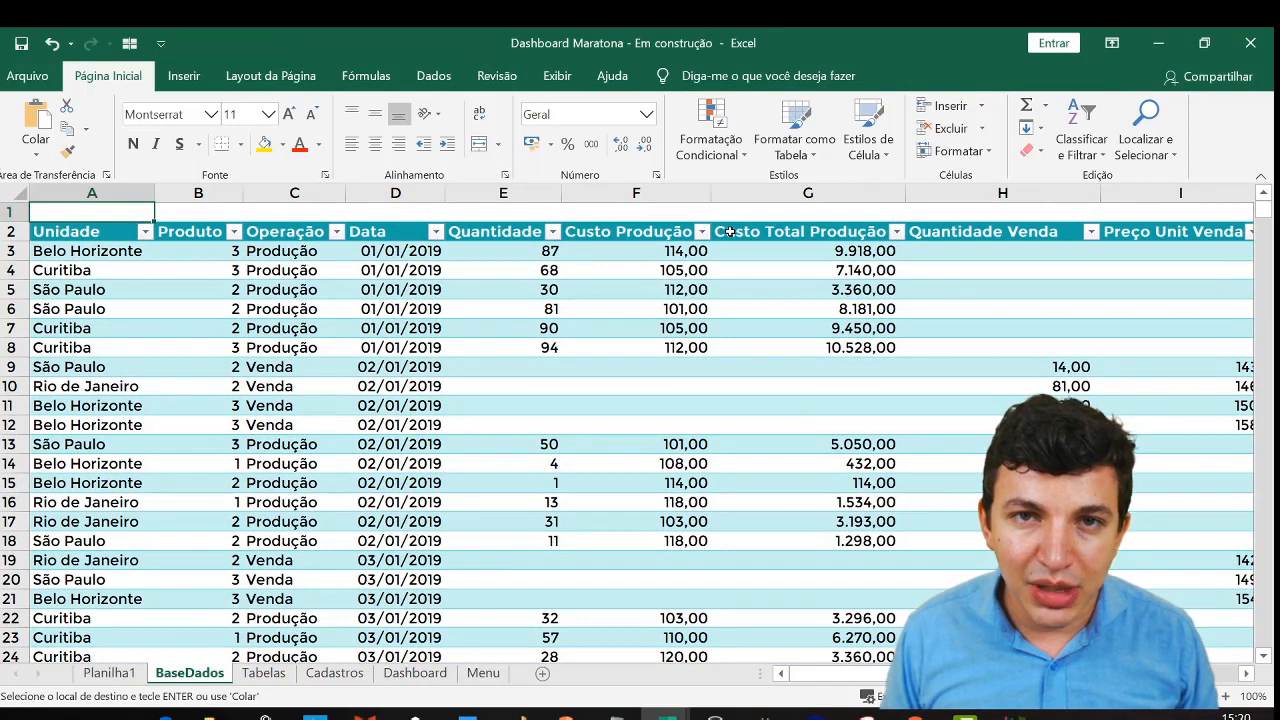
{"action": "key", "text": "Down"}
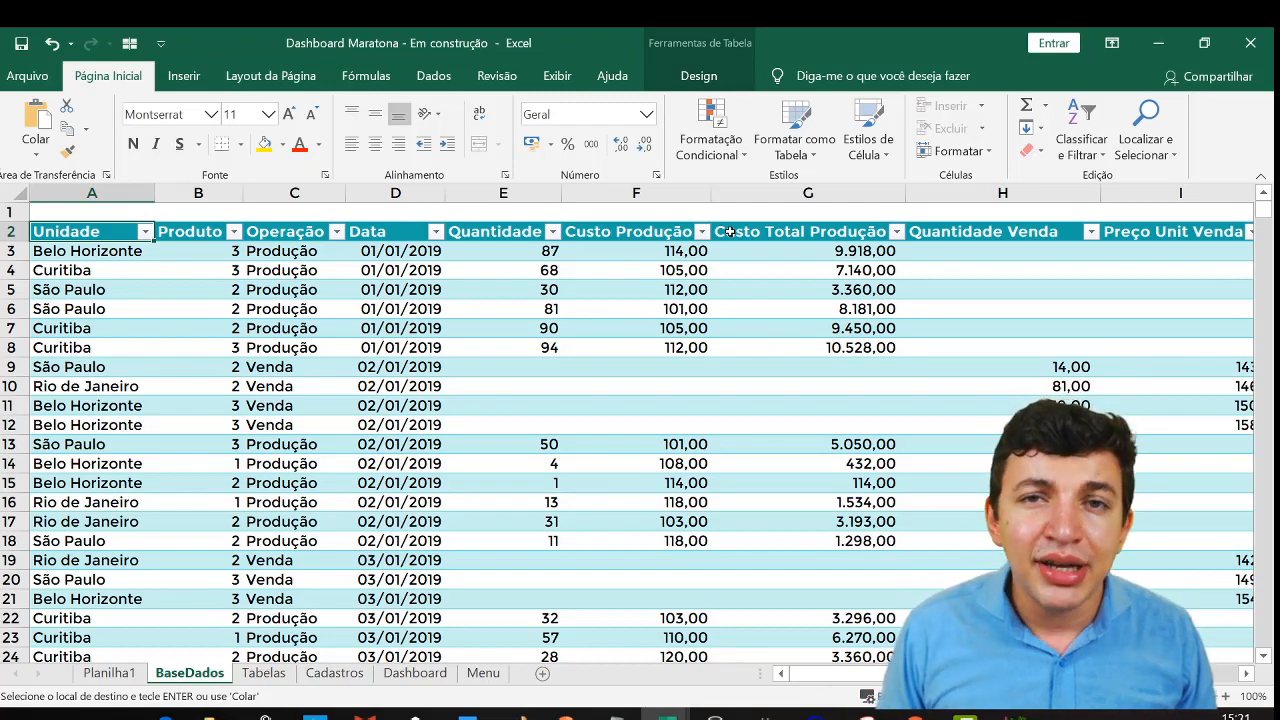
{"action": "key", "text": "ctrl+shift+Right"}
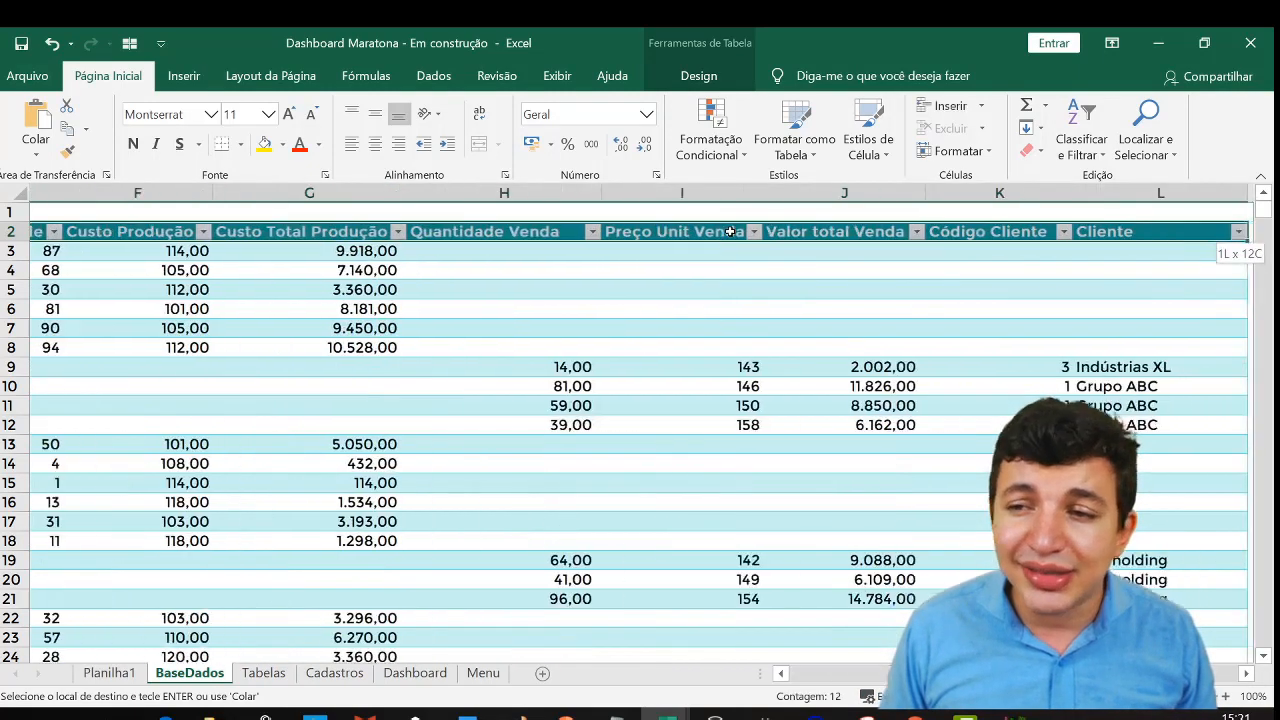
{"action": "key", "text": "ctrl+Left"}
{"action": "key", "text": "Down"}
{"action": "key", "text": "Up"}
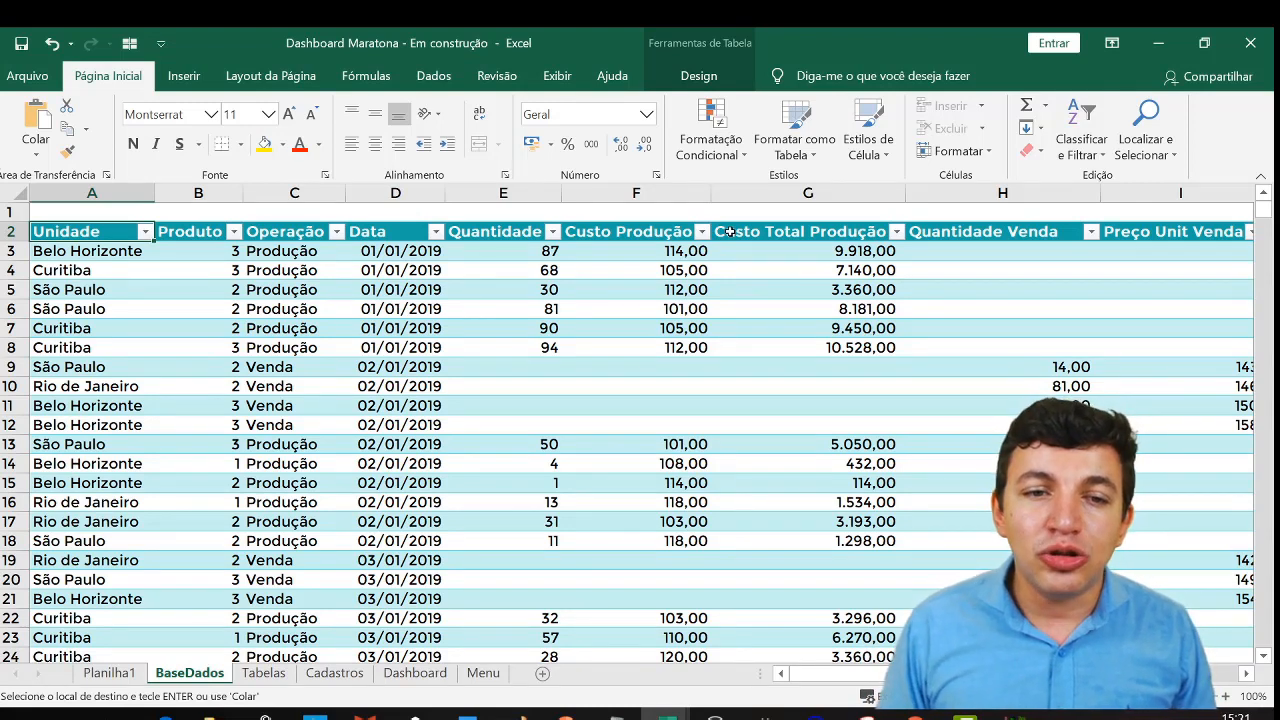
Examine the BaseDados headings again from Unidade to Preço Unit Venda, comparing the production and sales fields
{"action": "key", "text": "Right"}
{"action": "key", "text": "Right"}
{"action": "key", "text": "Right"}
{"action": "key", "text": "Right"}
{"action": "key", "text": "Right"}
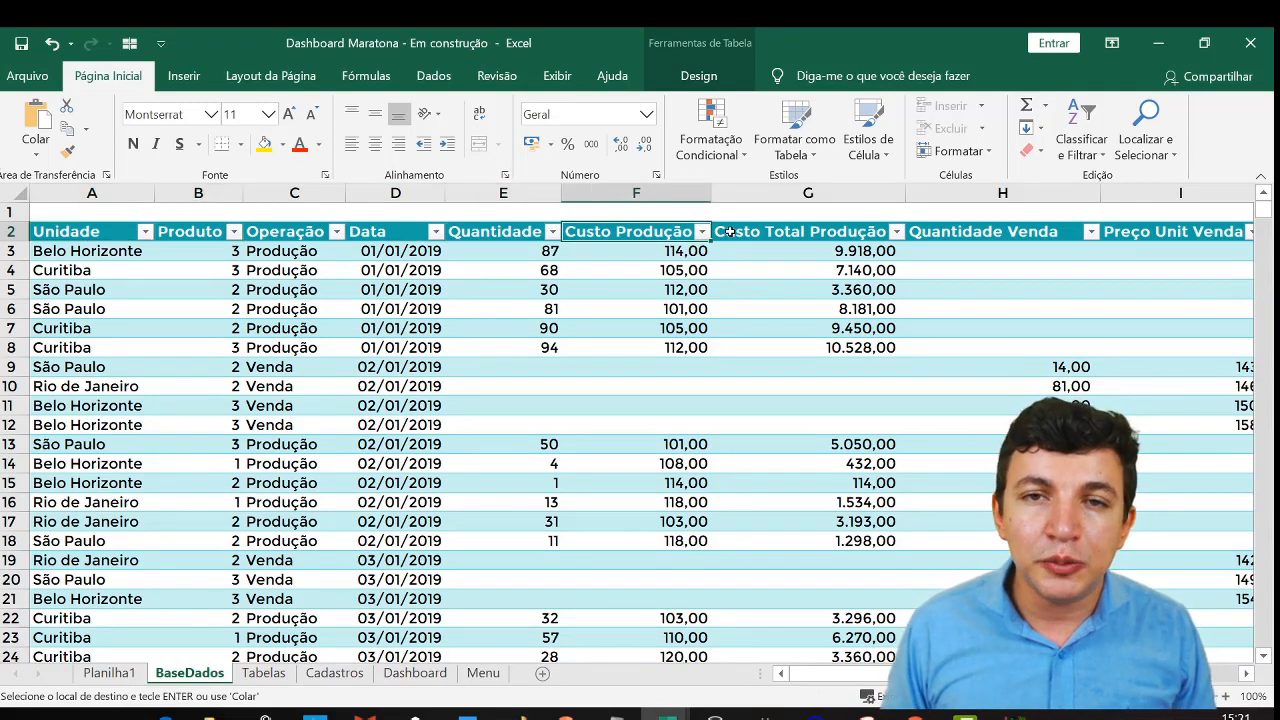
{"action": "key", "text": "Right"}
{"action": "key", "text": "Right"}
{"action": "key", "text": "Right"}
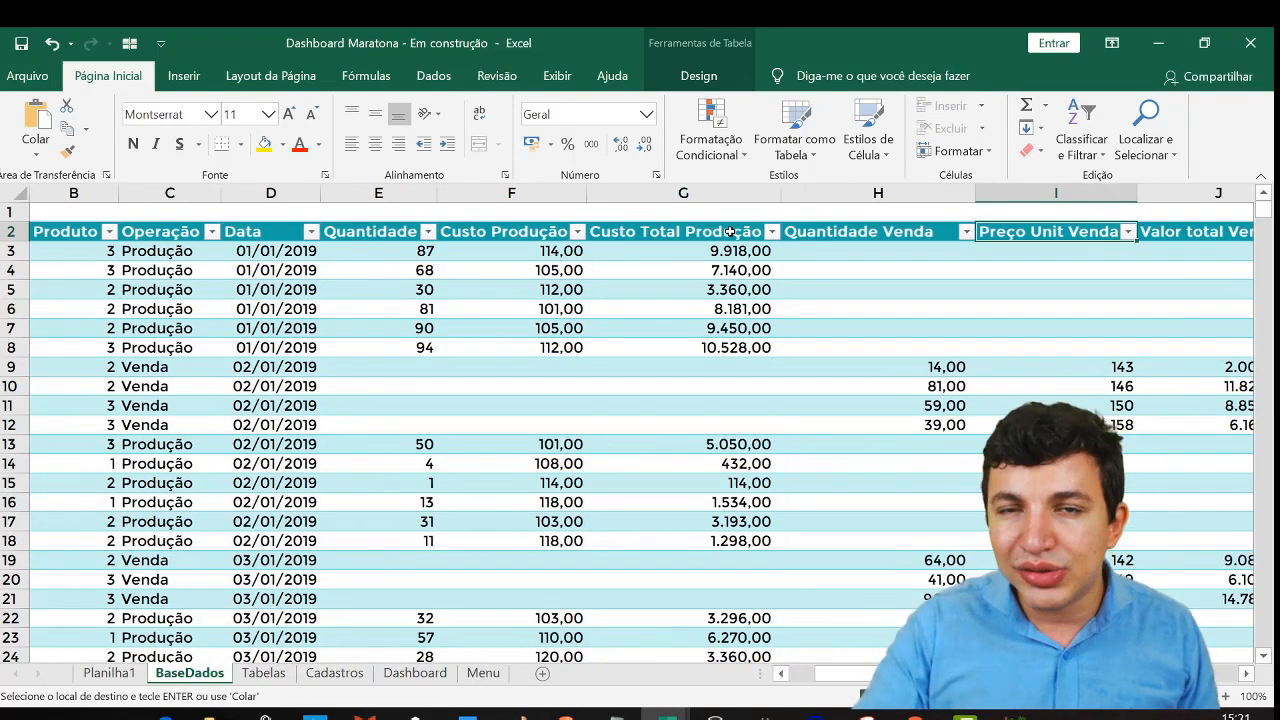
Review the BaseDados column headings from Preço Unit Venda back to Unidade
{"action": "key", "text": "Left"}
{"action": "key", "text": "Left"}
{"action": "key", "text": "Left"}
{"action": "key", "text": "Left"}
{"action": "key", "text": "Left"}
{"action": "key", "text": "Left"}
{"action": "key", "text": "Left"}
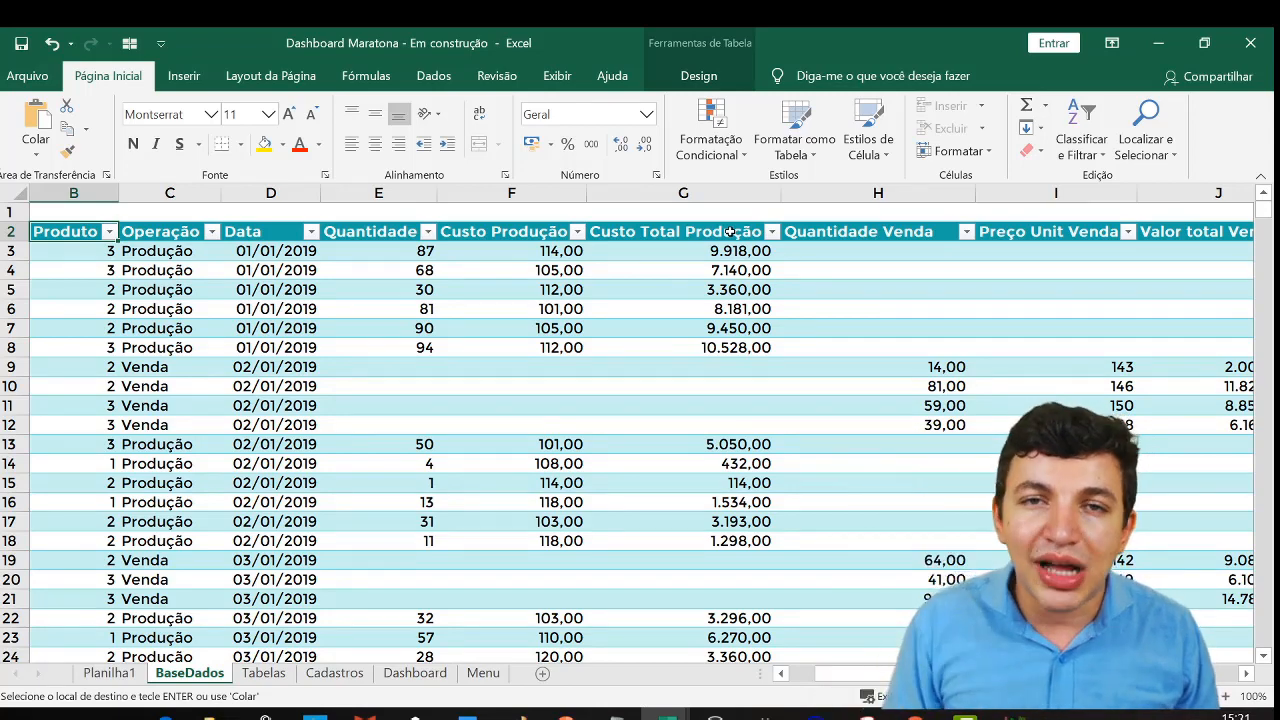
{"action": "key", "text": "Left"}
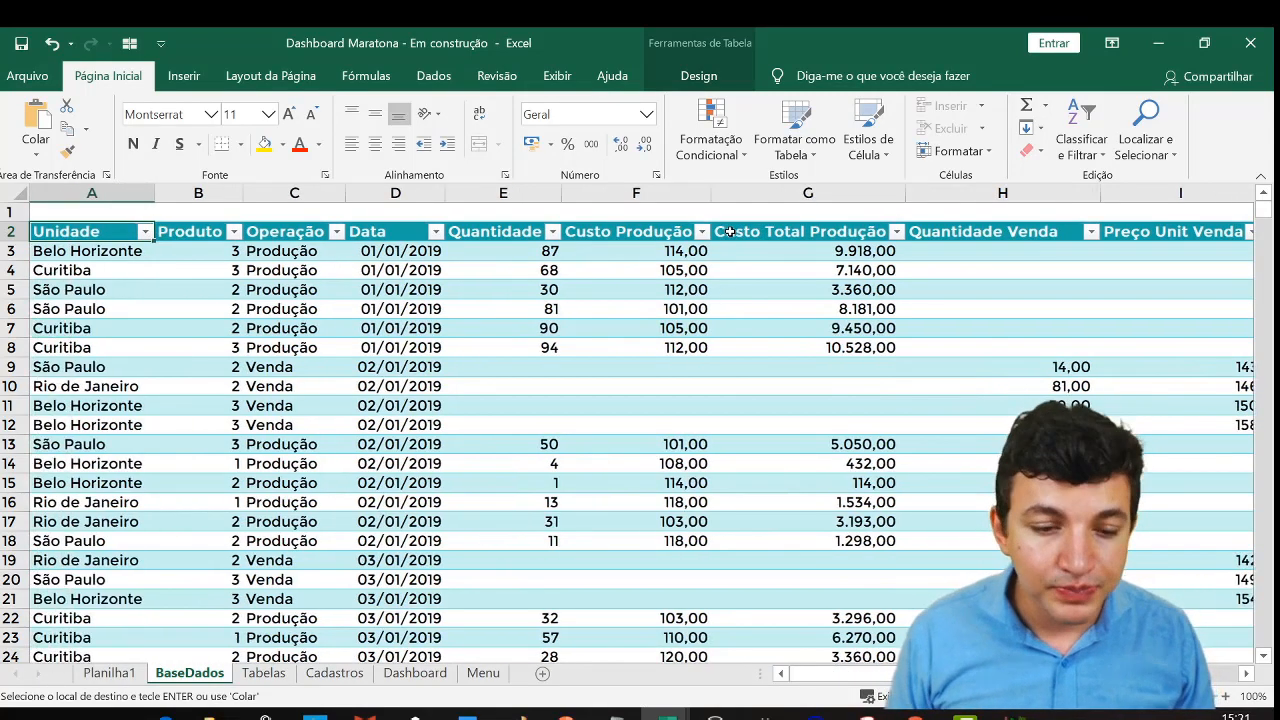
Start a calculated field named PnL for the total sales pivot table on the Tabelas sheet, clearing the default zero from its formula
{"action": "left_click", "coordinate": [265, 673]}
{"action": "left_click", "coordinate": [860, 347]}
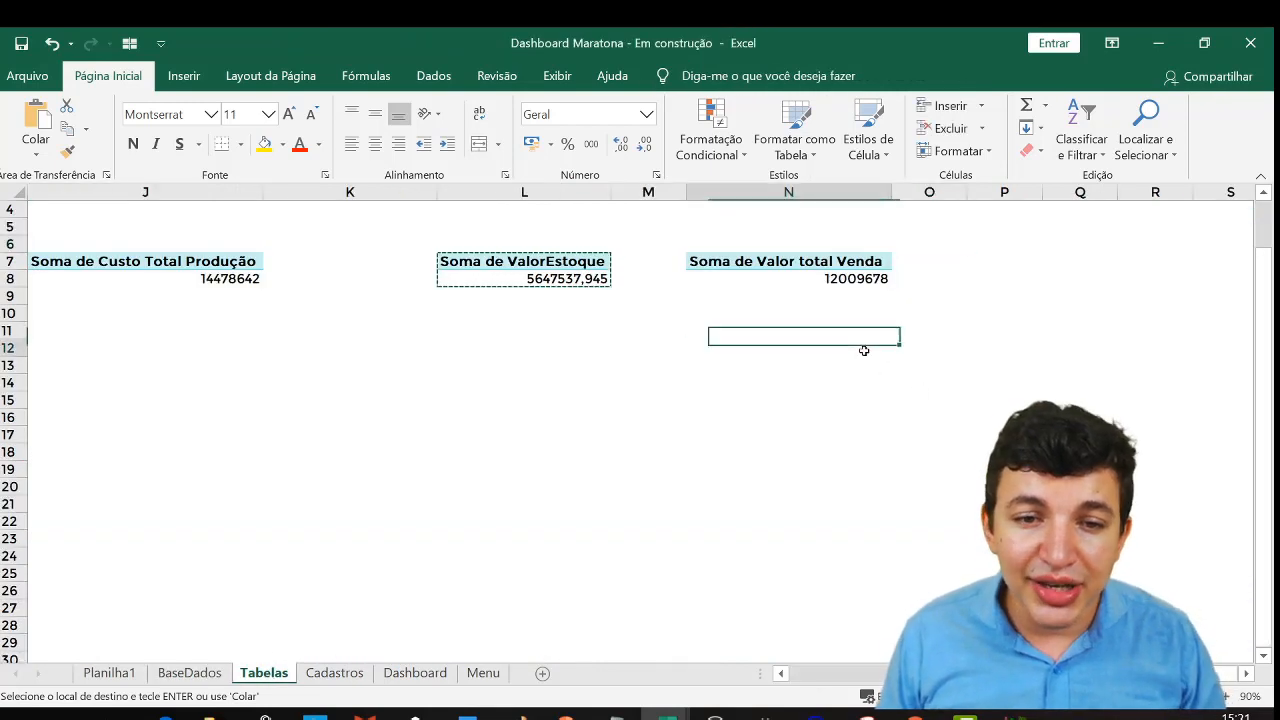
{"action": "left_click", "coordinate": [851, 270]}
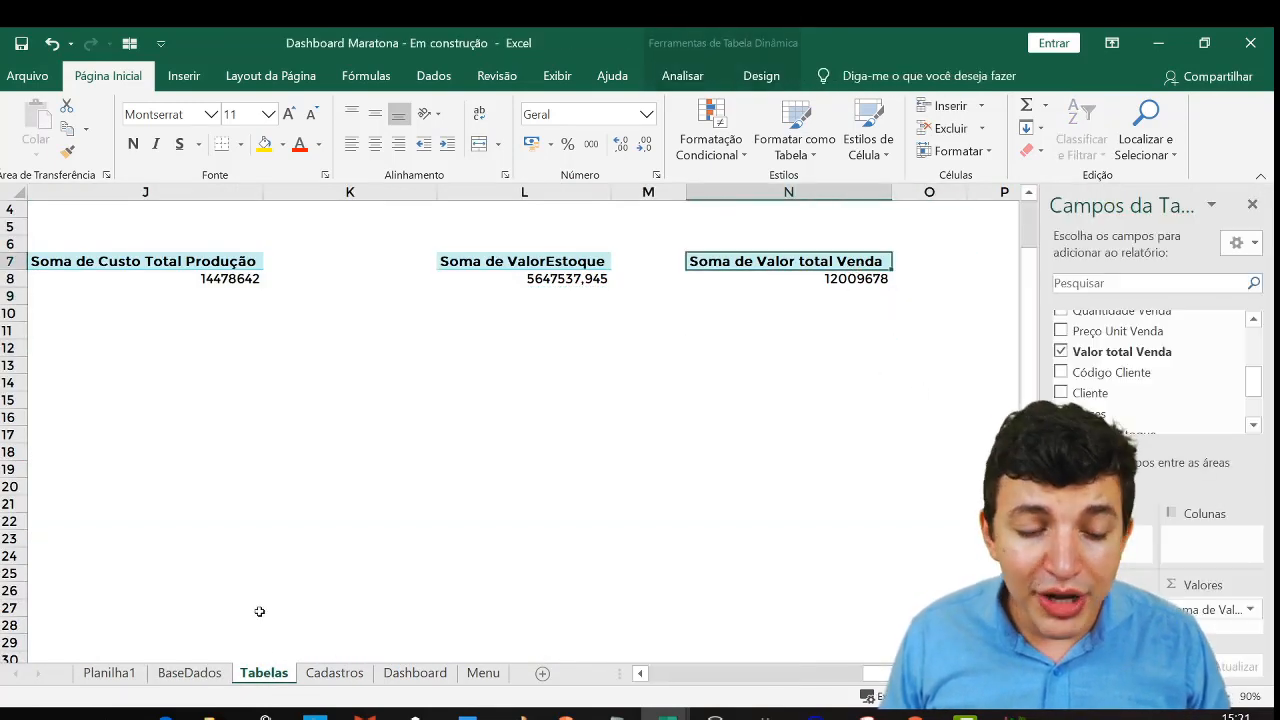
{"action": "left_click", "coordinate": [1010, 315]}
{"action": "left_click", "coordinate": [866, 263]}
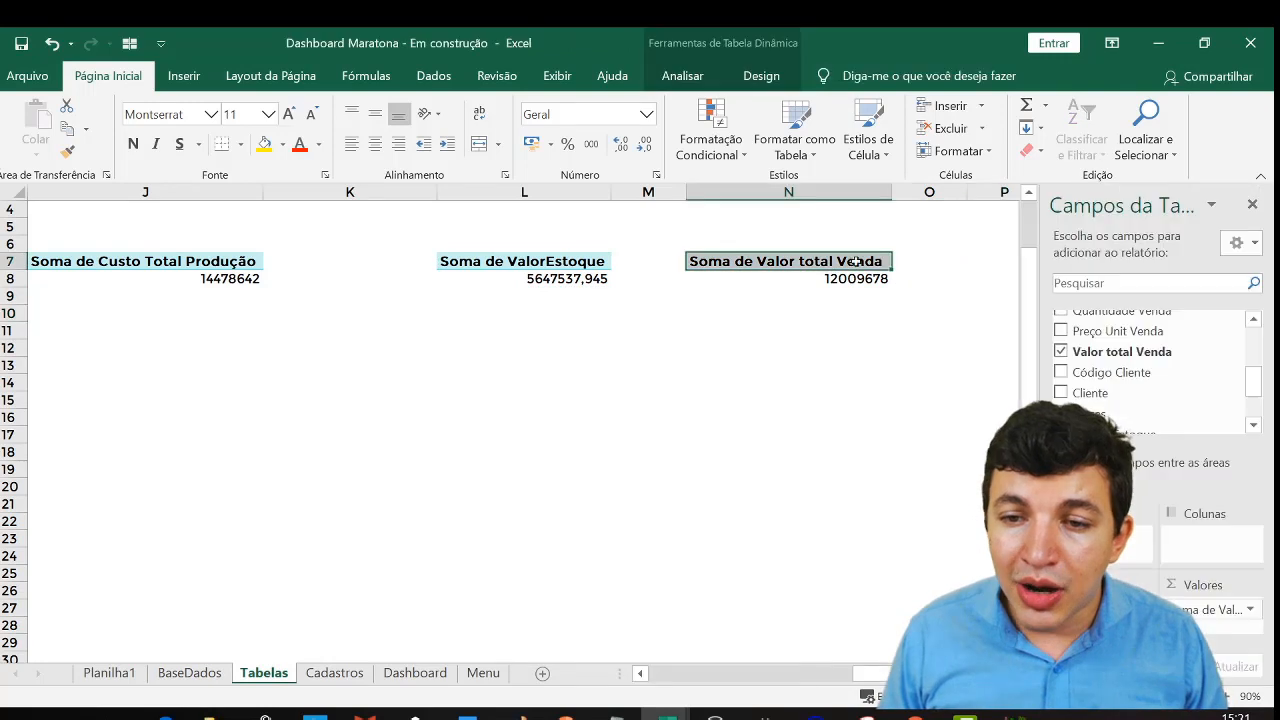
{"action": "left_click", "coordinate": [684, 76]}
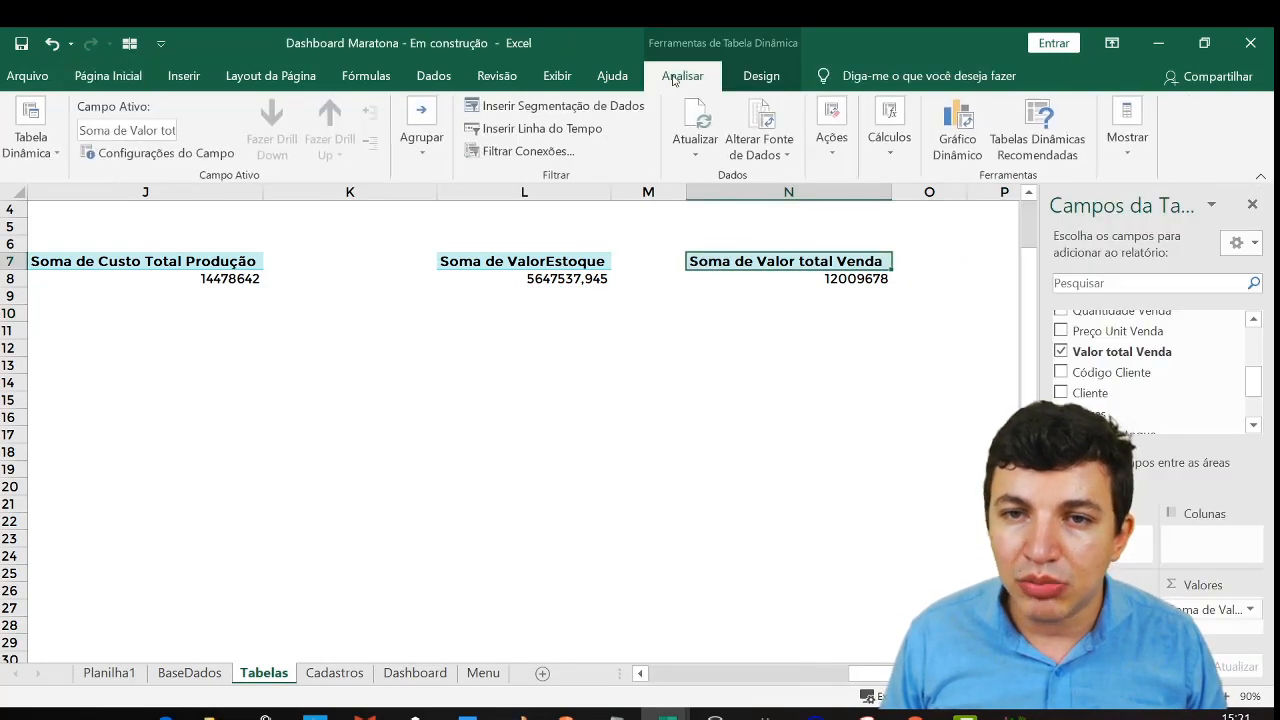
{"action": "left_click", "coordinate": [890, 130]}
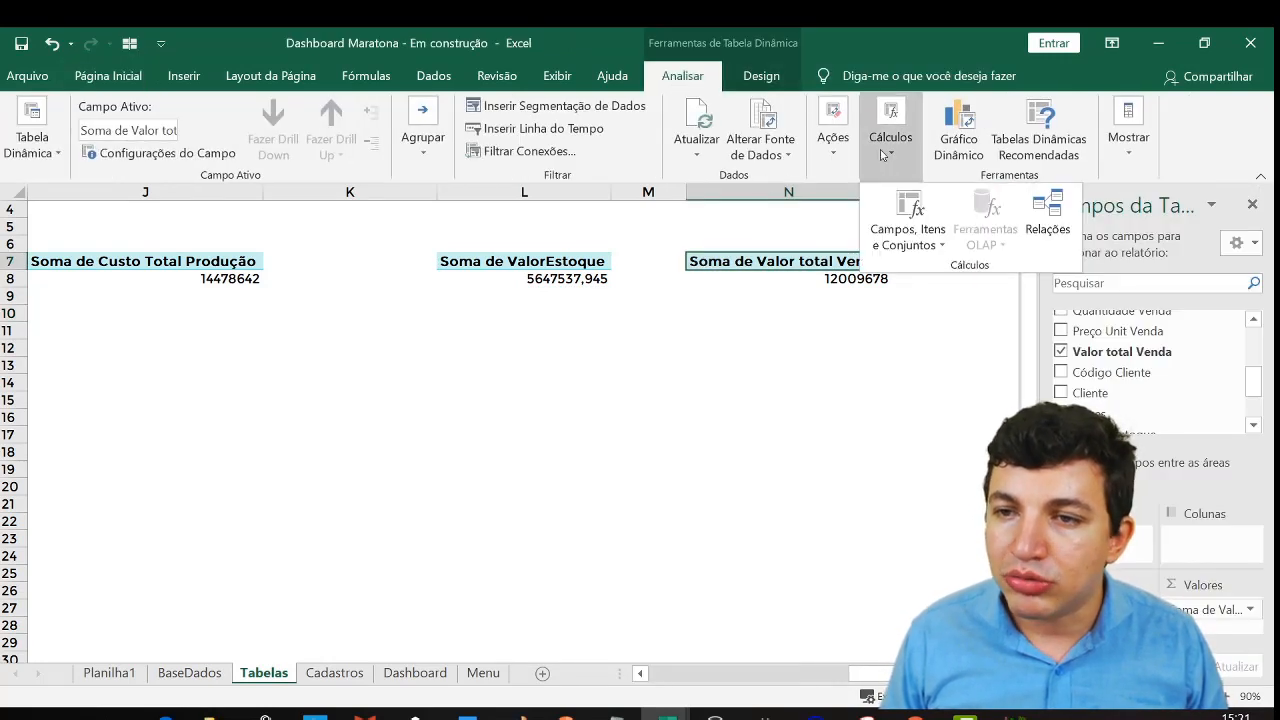
{"action": "left_click", "coordinate": [907, 225]}
{"action": "left_click", "coordinate": [944, 269]}
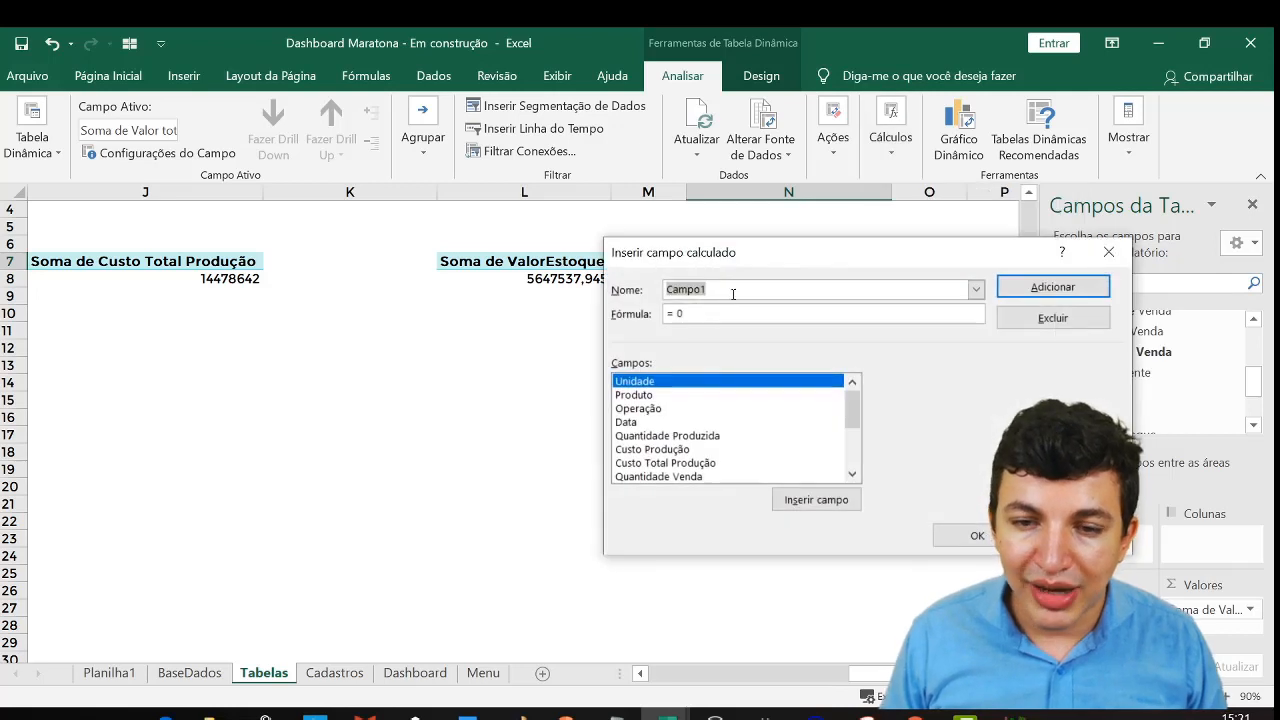
{"action": "type", "text": "PnL"}
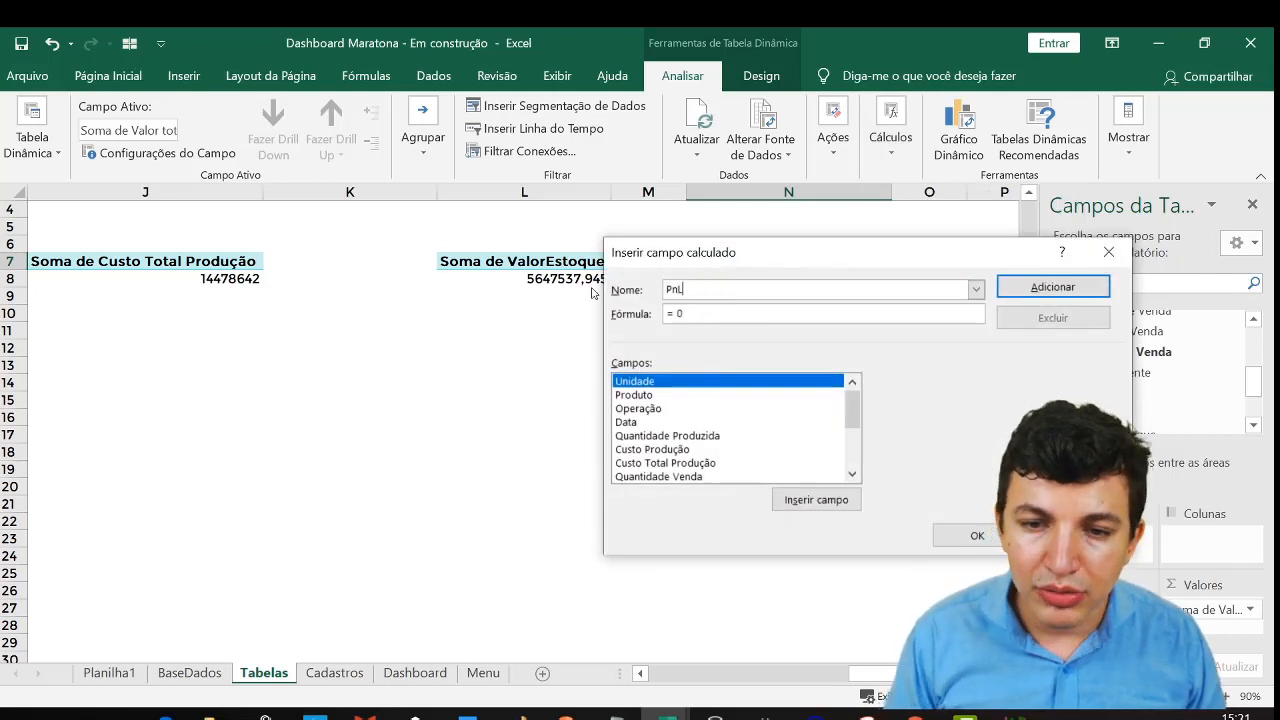
{"action": "left_click", "coordinate": [718, 314]}
{"action": "key", "text": "BackSpace"}
{"action": "key", "text": "BackSpace"}
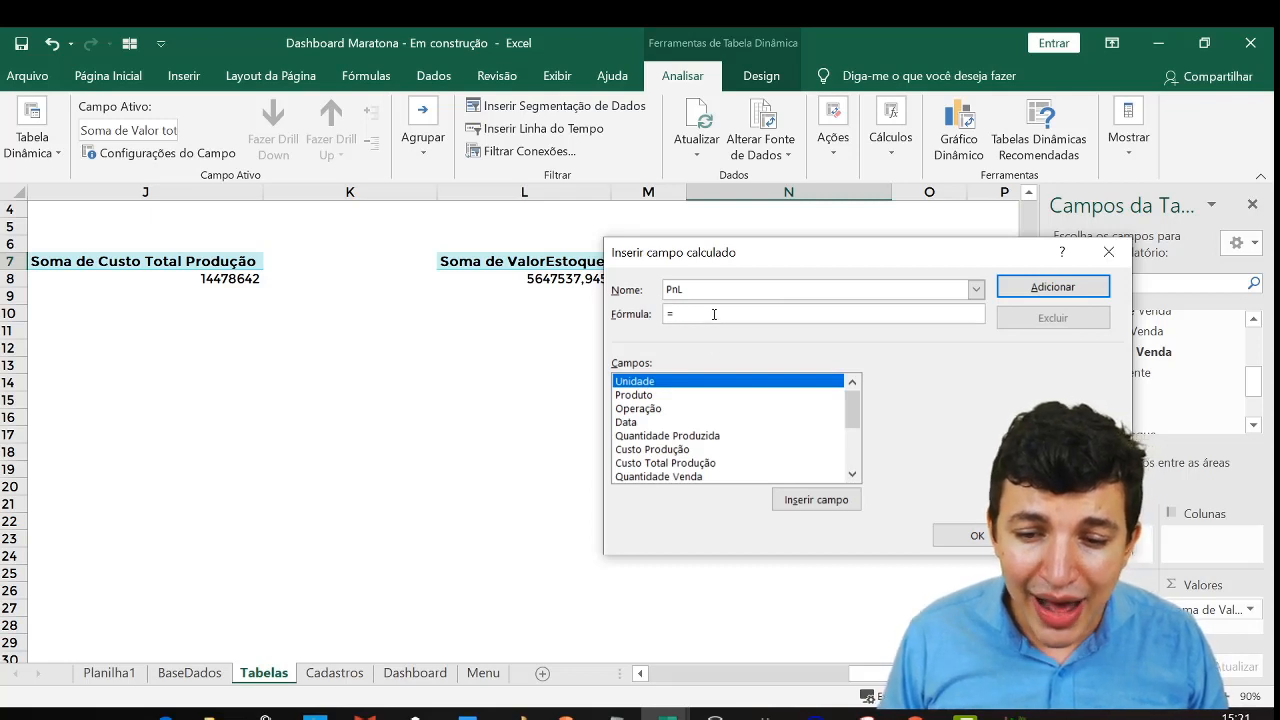
{"action": "left_click", "coordinate": [853, 475]}
{"action": "left_click", "coordinate": [853, 475]}
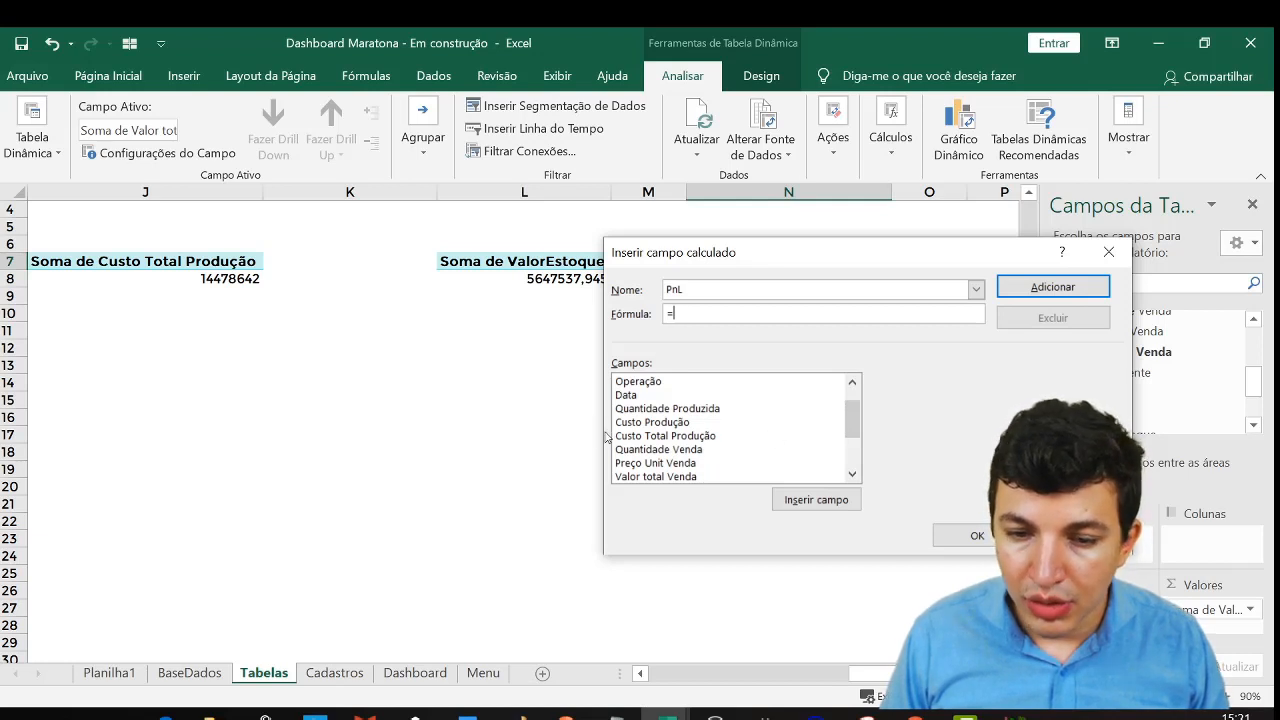
{"action": "double_click", "coordinate": [659, 440]}
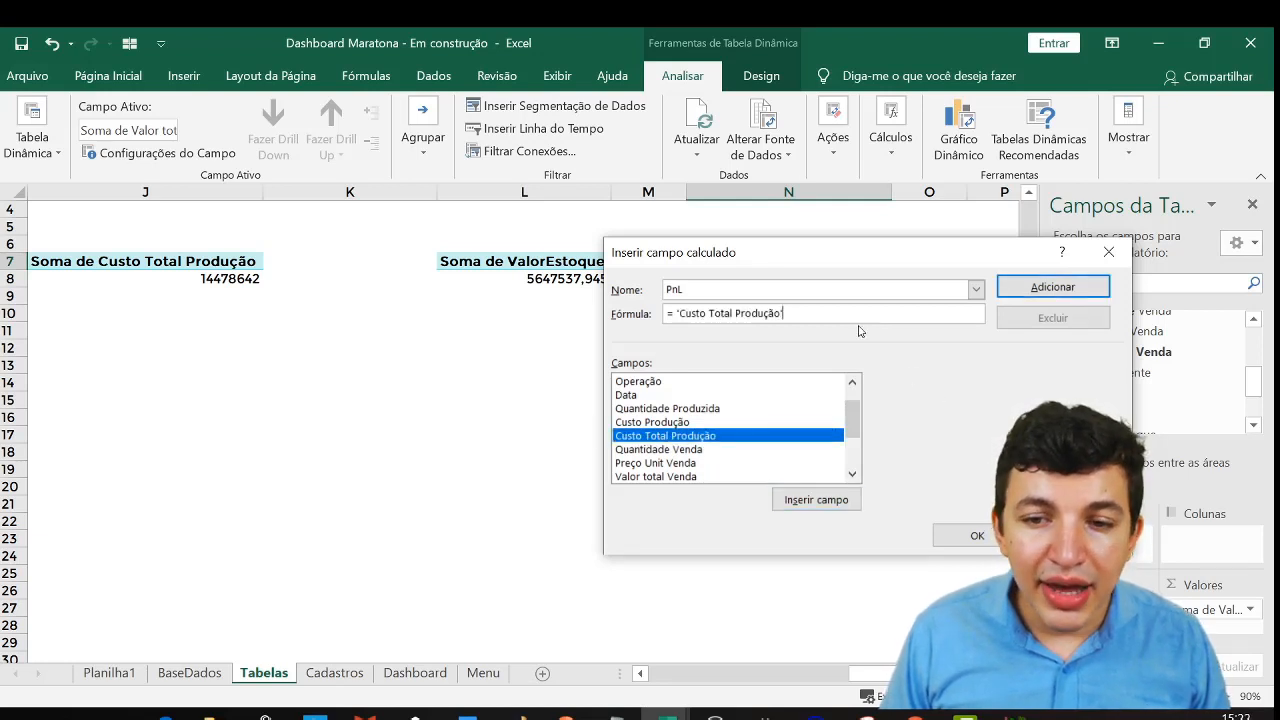
{"action": "key", "text": "BackSpace"}
{"action": "key", "text": "BackSpace"}
{"action": "key", "text": "BackSpace"}
{"action": "key", "text": "BackSpace"}
{"action": "key", "text": "BackSpace"}
{"action": "key", "text": "BackSpace"}
{"action": "key", "text": "BackSpace"}
{"action": "key", "text": "BackSpace"}
{"action": "key", "text": "BackSpace"}
{"action": "key", "text": "BackSpace"}
{"action": "key", "text": "BackSpace"}
{"action": "key", "text": "BackSpace"}
{"action": "key", "text": "BackSpace"}
{"action": "key", "text": "BackSpace"}
{"action": "key", "text": "BackSpace"}
{"action": "key", "text": "BackSpace"}
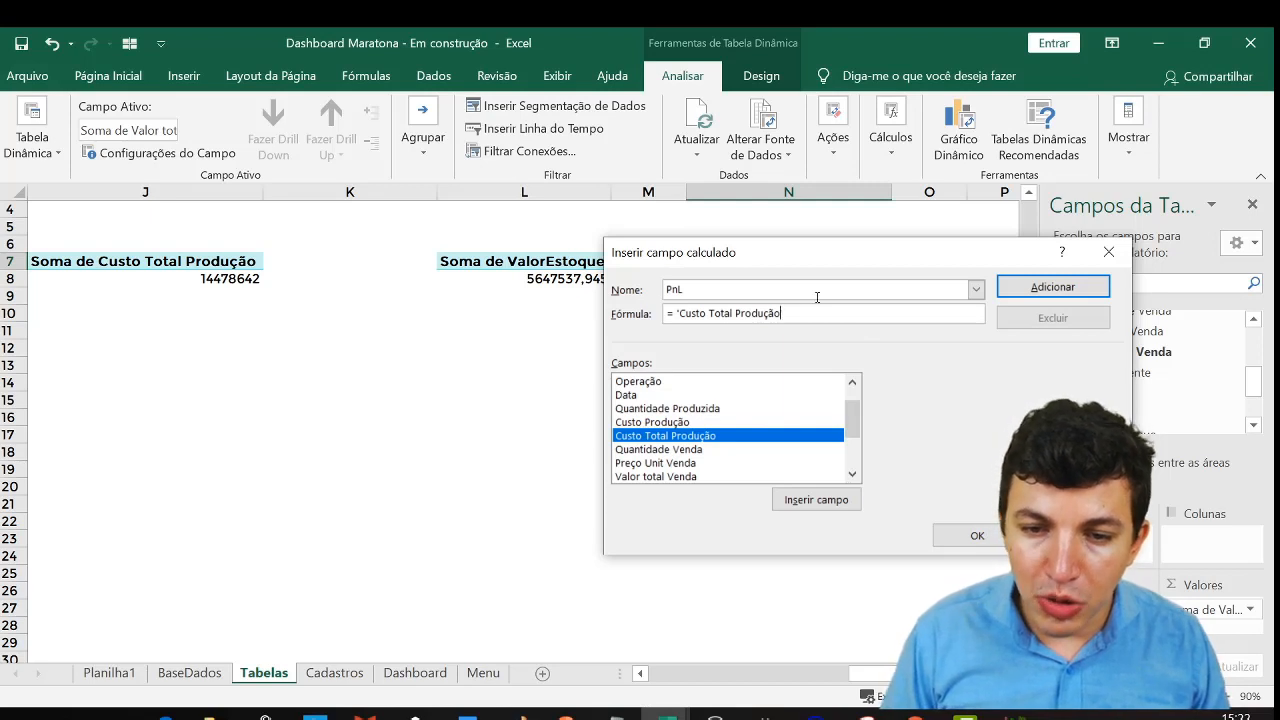
{"action": "key", "text": "BackSpace"}
{"action": "key", "text": "BackSpace"}
{"action": "key", "text": "BackSpace"}
{"action": "key", "text": "BackSpace"}
{"action": "key", "text": "BackSpace"}
{"action": "key", "text": "BackSpace"}
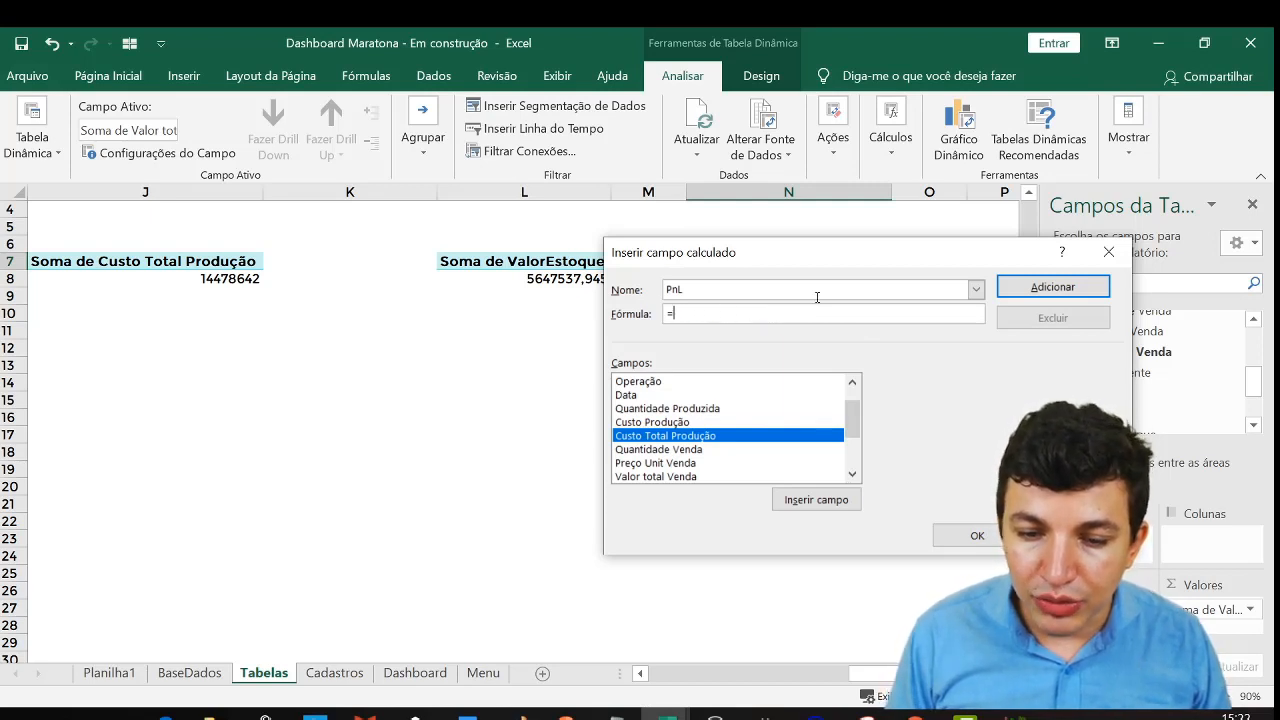
Begin the PnL formula with 'Valor total Venda' + ValorEstoque, followed by a minus sign
{"action": "double_click", "coordinate": [731, 477]}
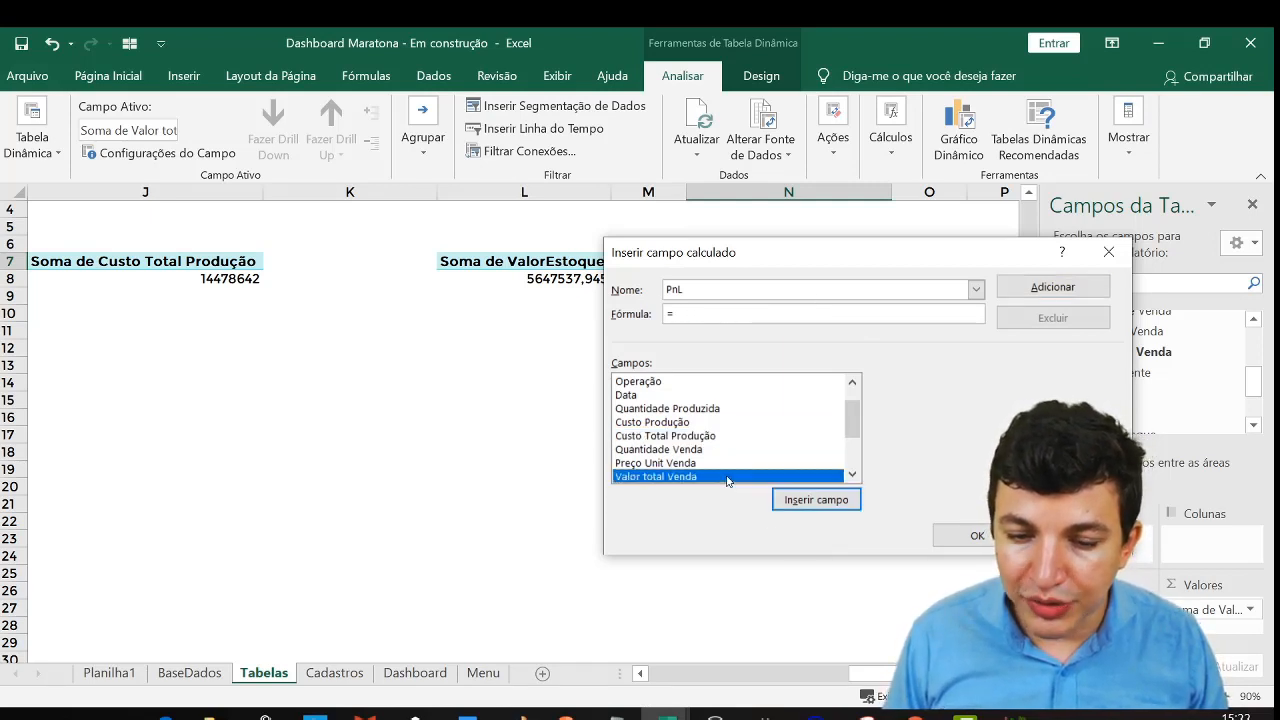
{"action": "type", "text": "+"}
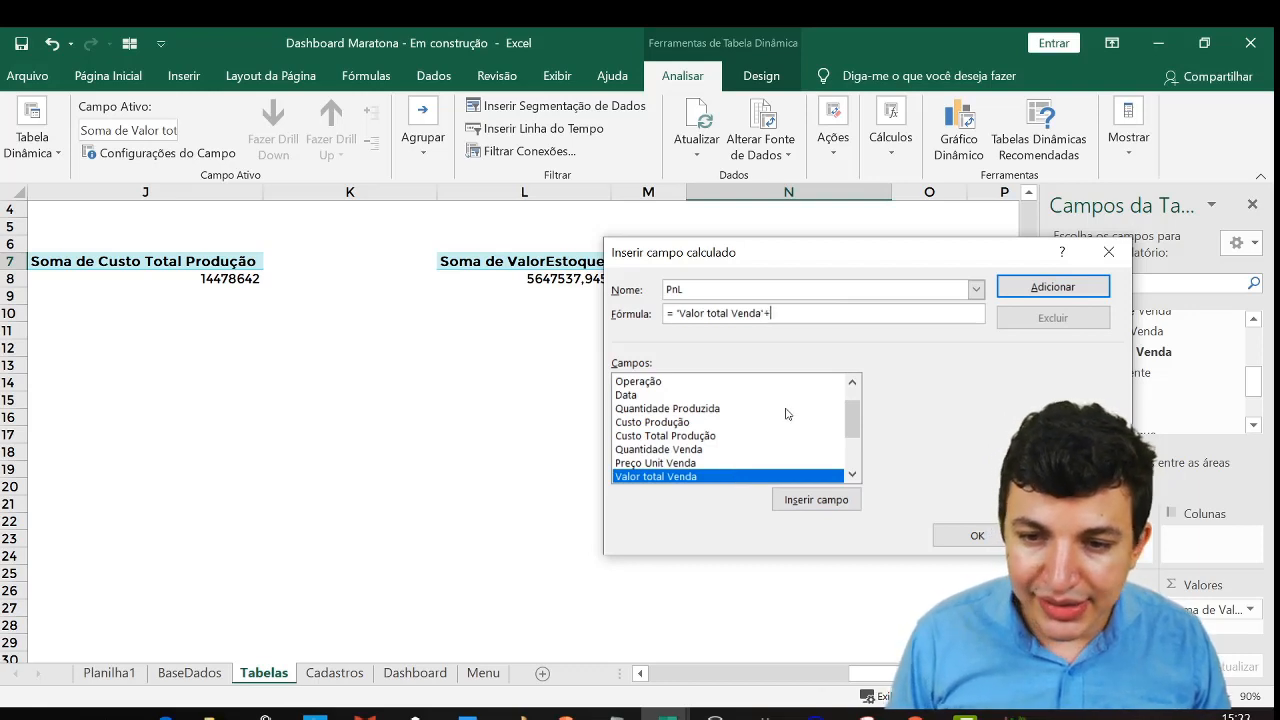
{"action": "left_click", "coordinate": [852, 476]}
{"action": "left_click", "coordinate": [852, 476]}
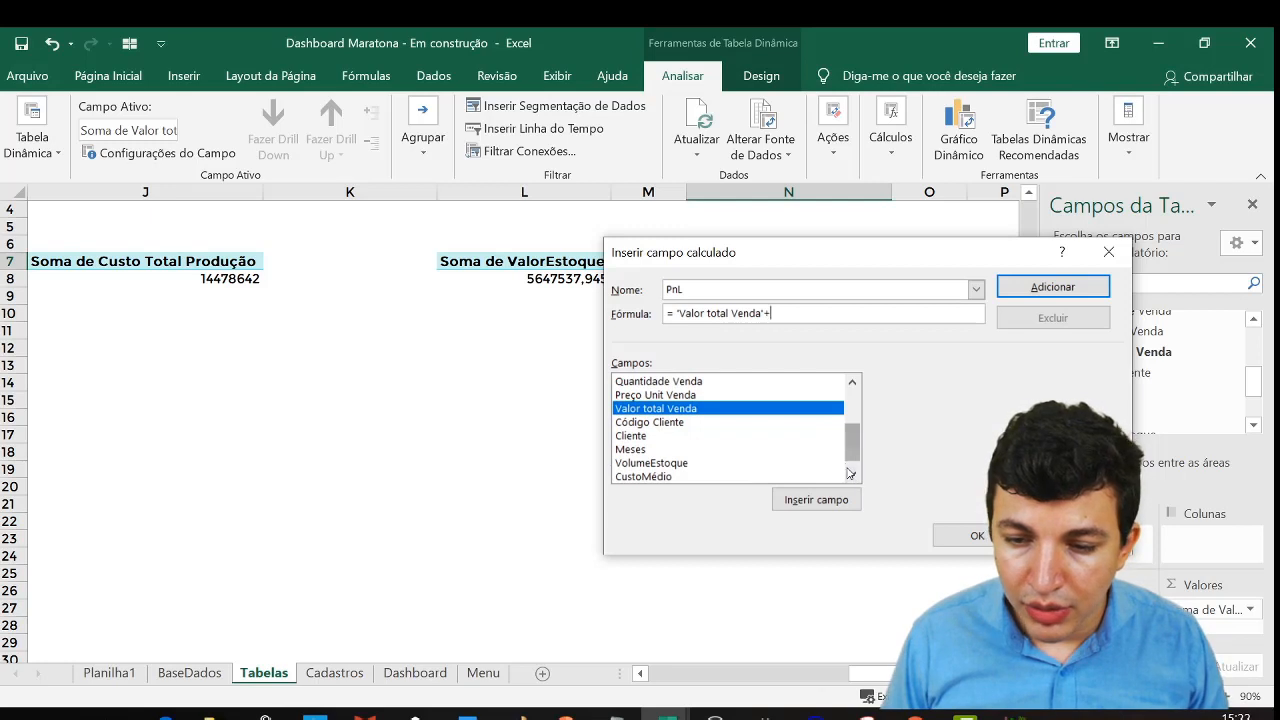
{"action": "left_click", "coordinate": [852, 476]}
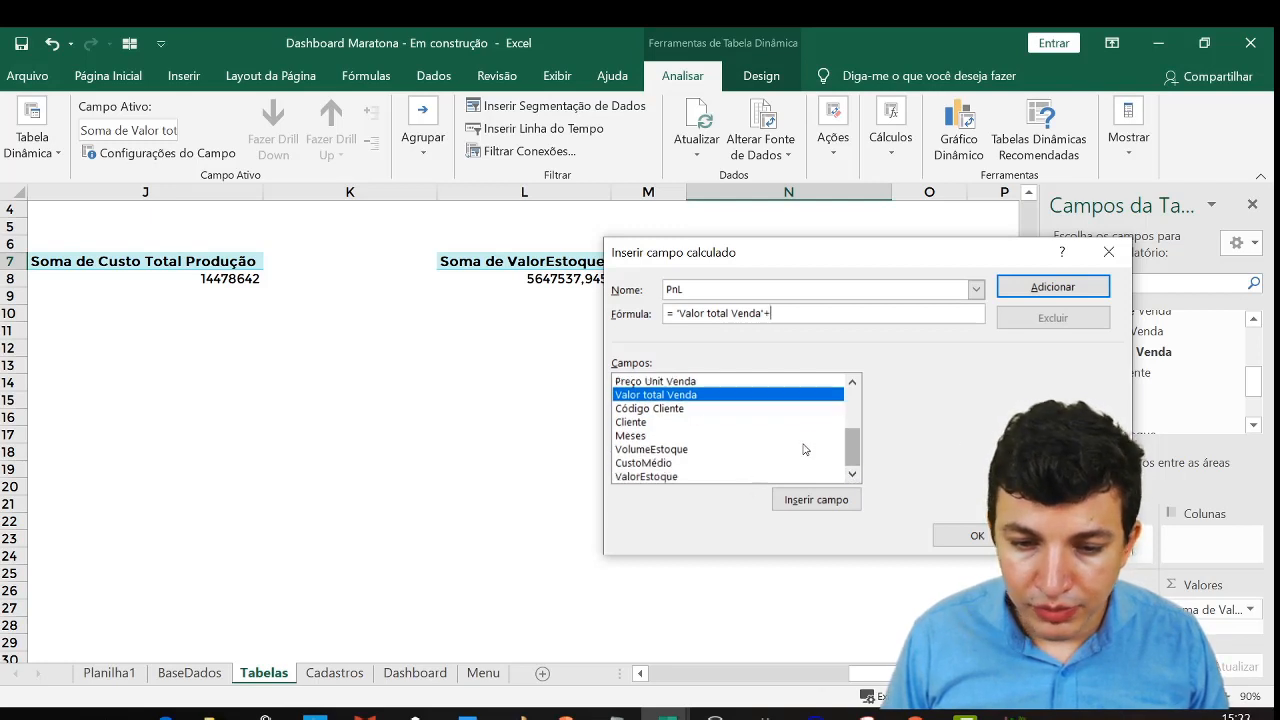
{"action": "double_click", "coordinate": [705, 477]}
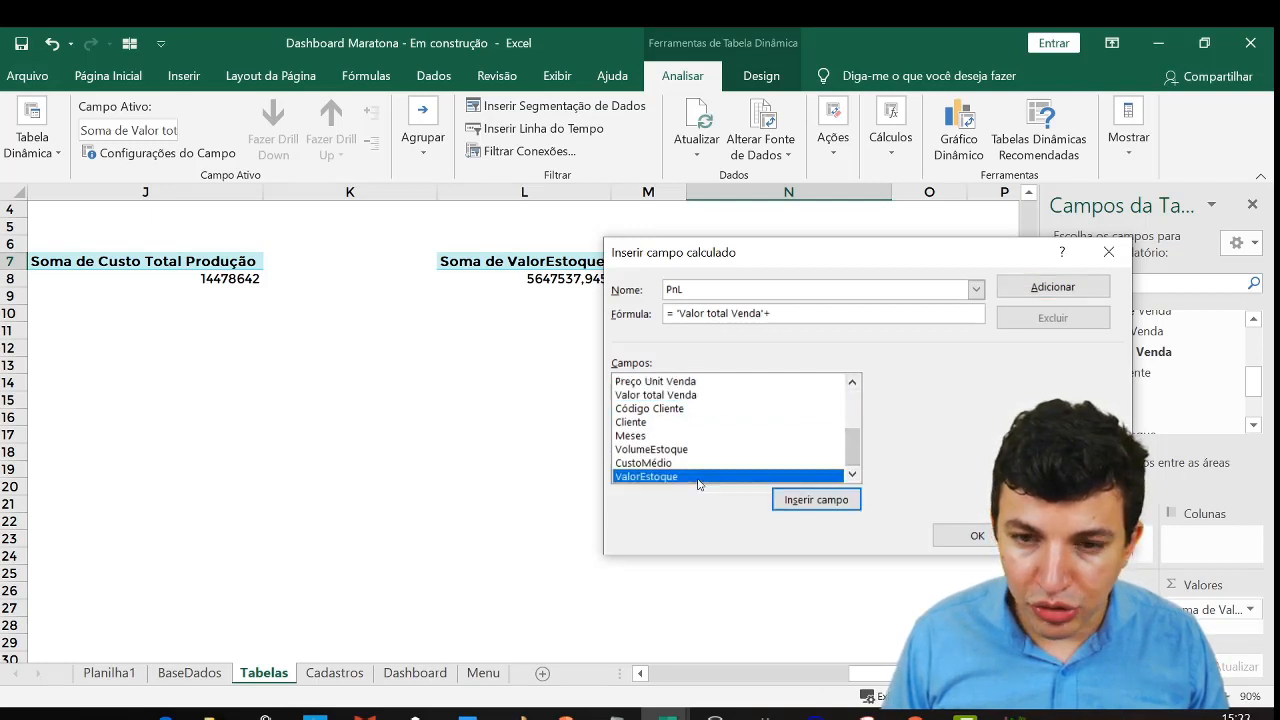
{"action": "type", "text": "-"}
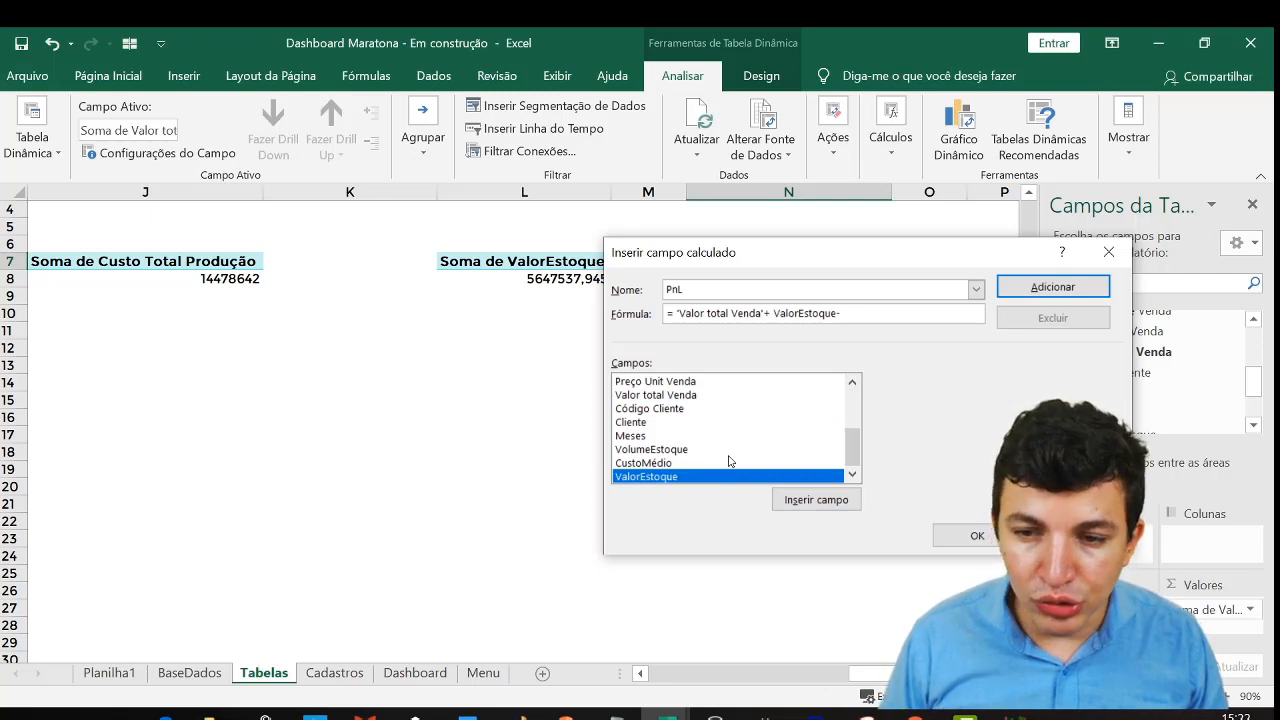
Complete the PnL formula by subtracting 'Custo Total Produção' and create the calculated field
{"action": "left_click", "coordinate": [852, 384]}
{"action": "left_click", "coordinate": [852, 384]}
{"action": "left_click", "coordinate": [852, 384]}
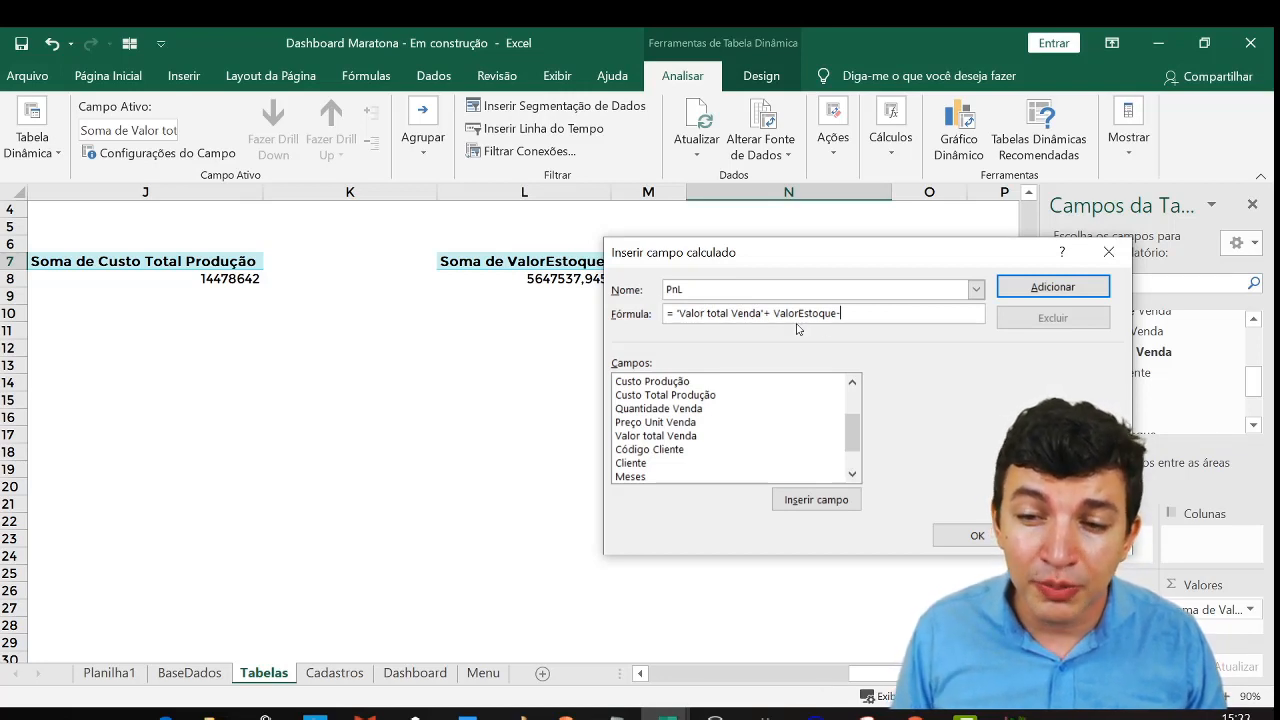
{"action": "left_click", "coordinate": [852, 381]}
{"action": "left_click", "coordinate": [852, 381]}
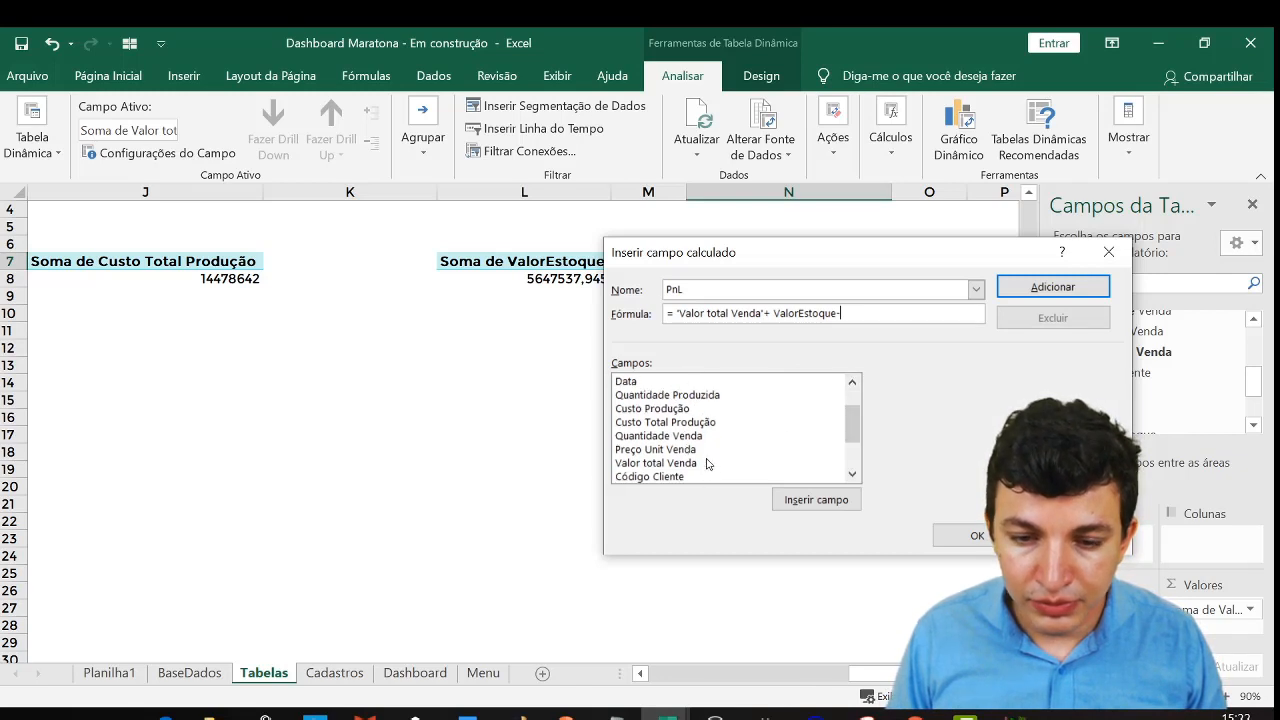
{"action": "double_click", "coordinate": [690, 422]}
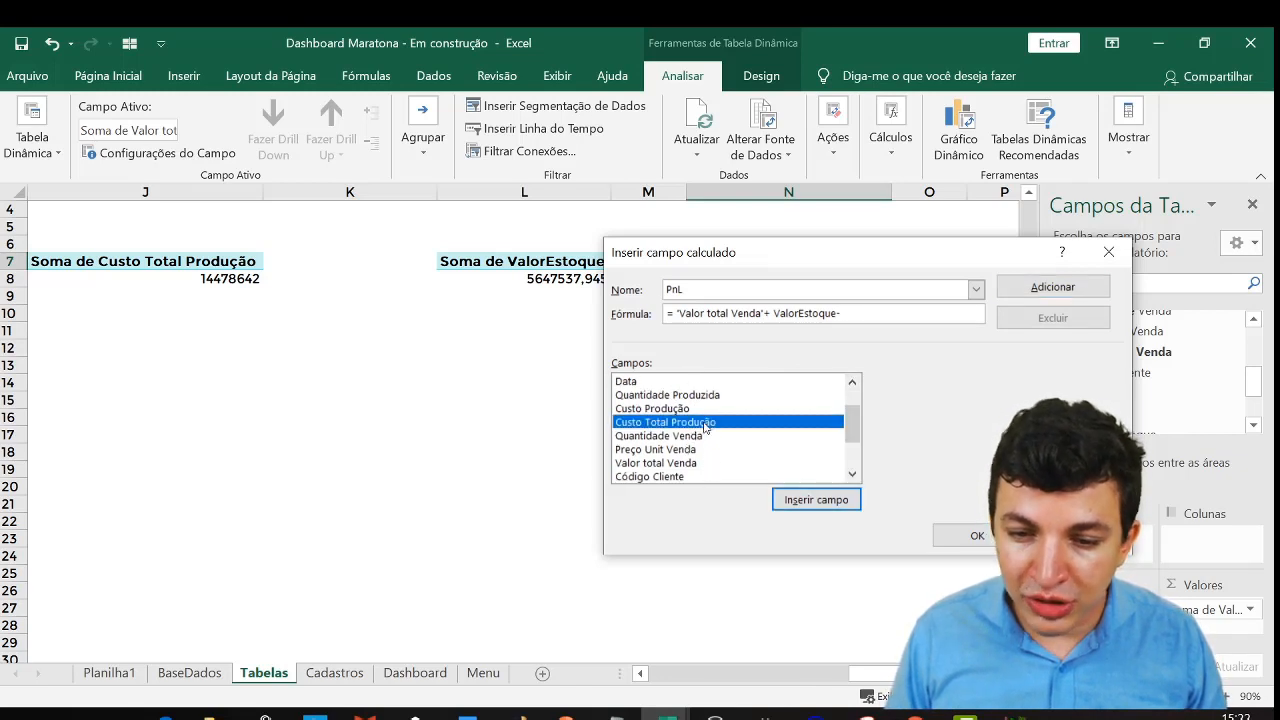
{"action": "left_click", "coordinate": [975, 534]}
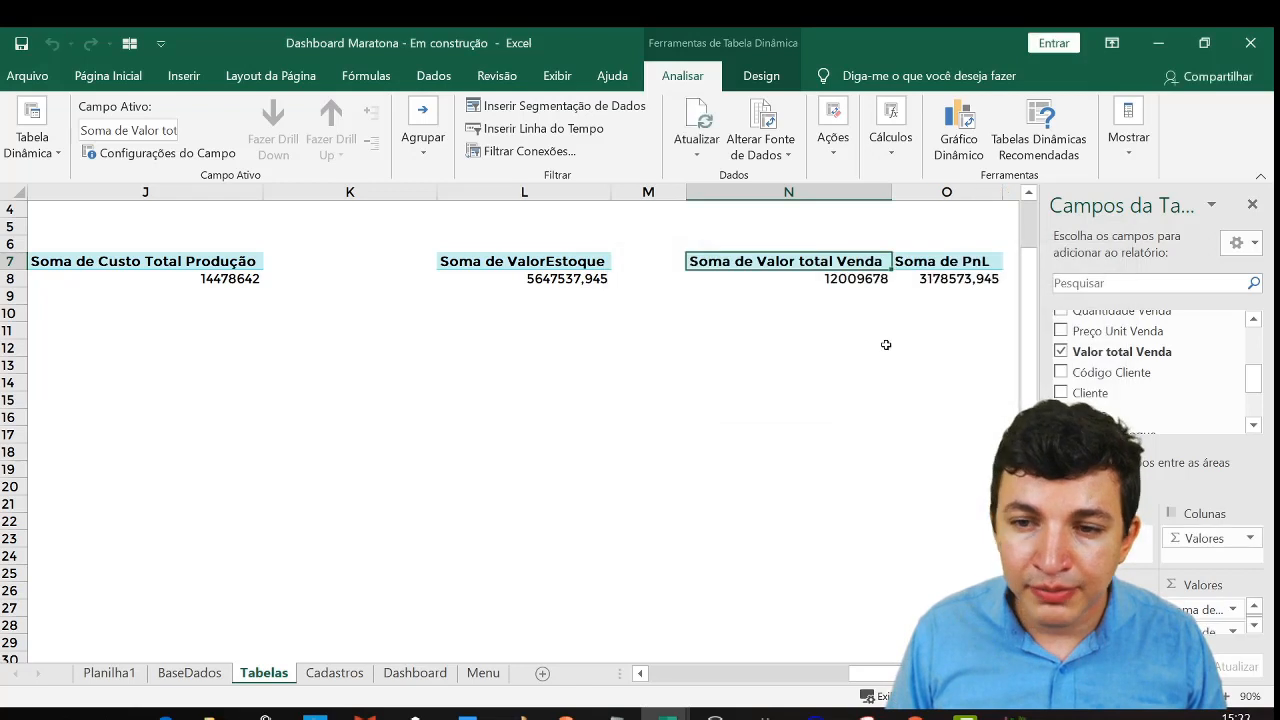
Remove Soma de PnL from the total sales pivot table and copy that table to cell P7
{"action": "left_click", "coordinate": [960, 284]}
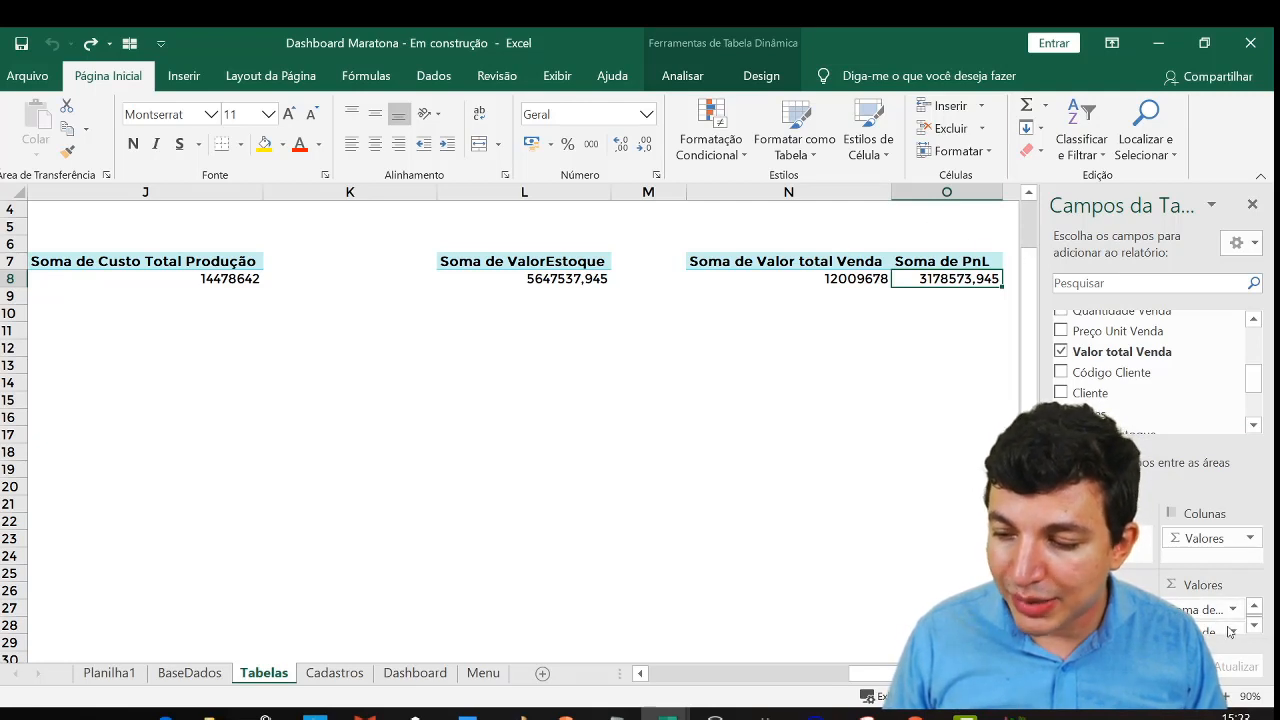
{"action": "left_click_drag", "start_coordinate": [1208, 630], "coordinate": [812, 278]}
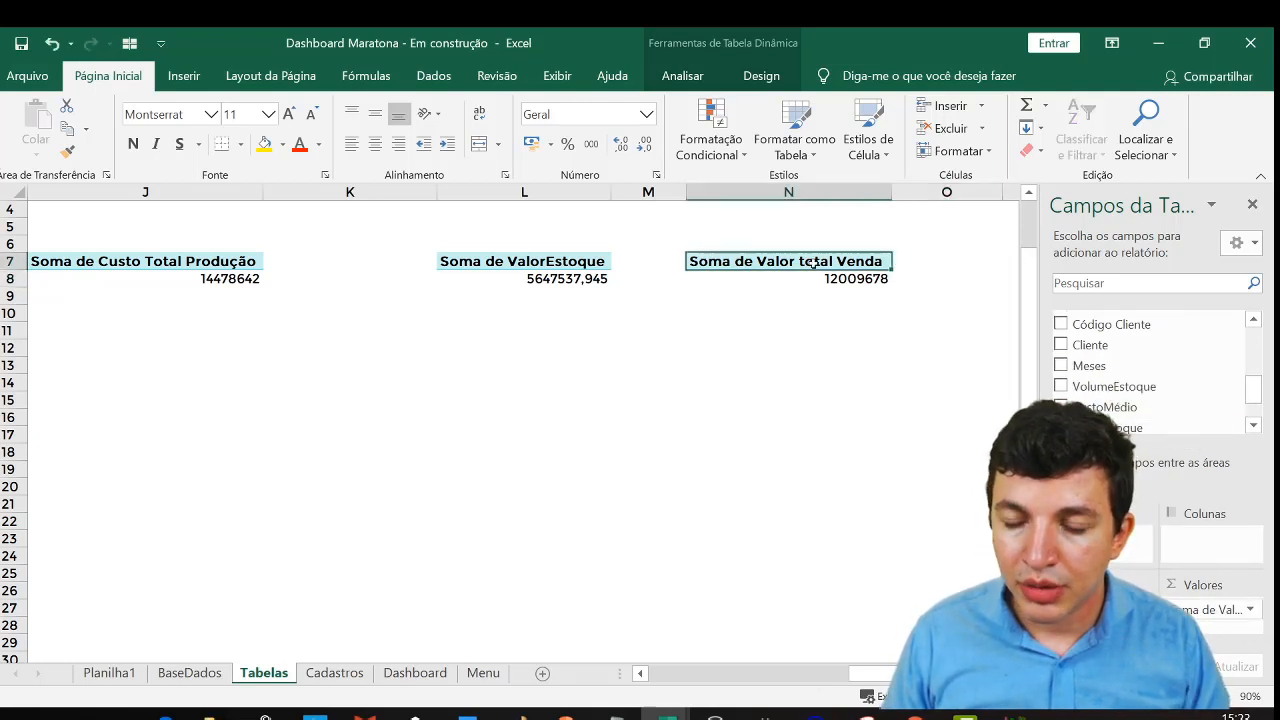
{"action": "key", "text": "ctrl+c"}
{"action": "left_click", "coordinate": [985, 265]}
{"action": "key", "text": "Right"}
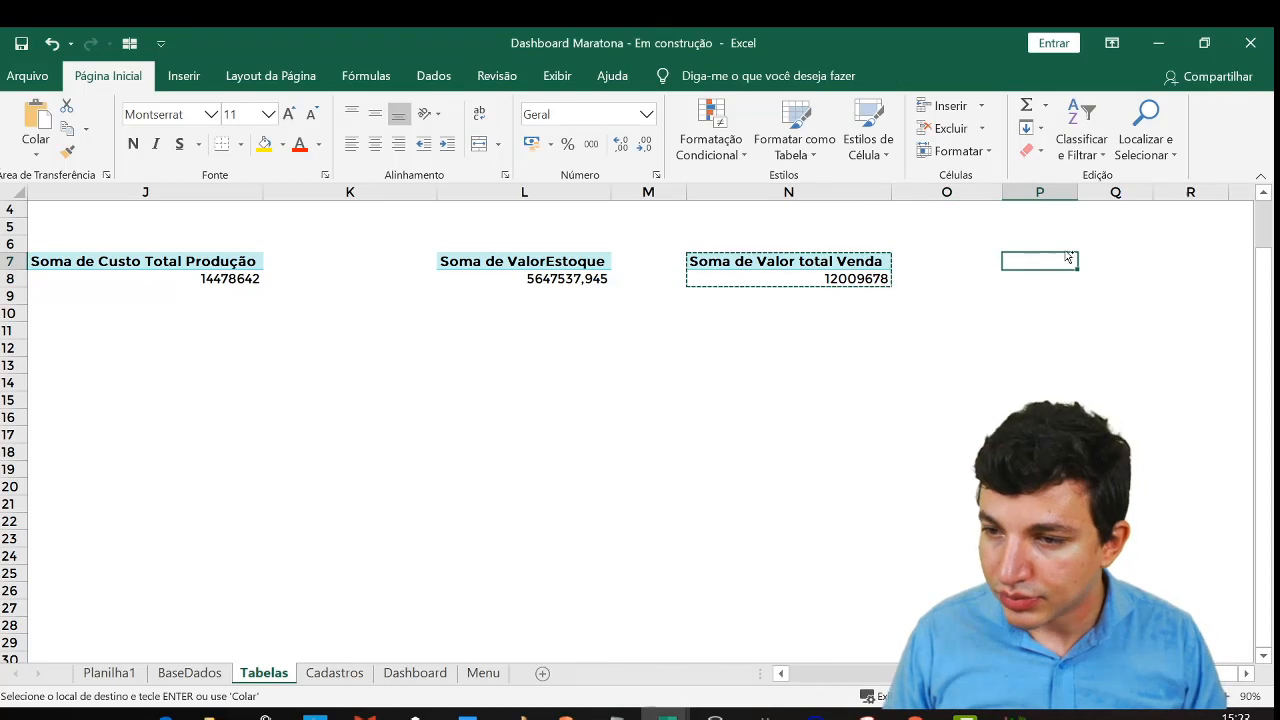
{"action": "key", "text": "ctrl+v"}
Fit the width of column P to the contents of the pasted pivot table
{"action": "left_click", "coordinate": [1001, 315]}
{"action": "left_click", "coordinate": [1021, 264]}
{"action": "left_click", "coordinate": [969, 266]}
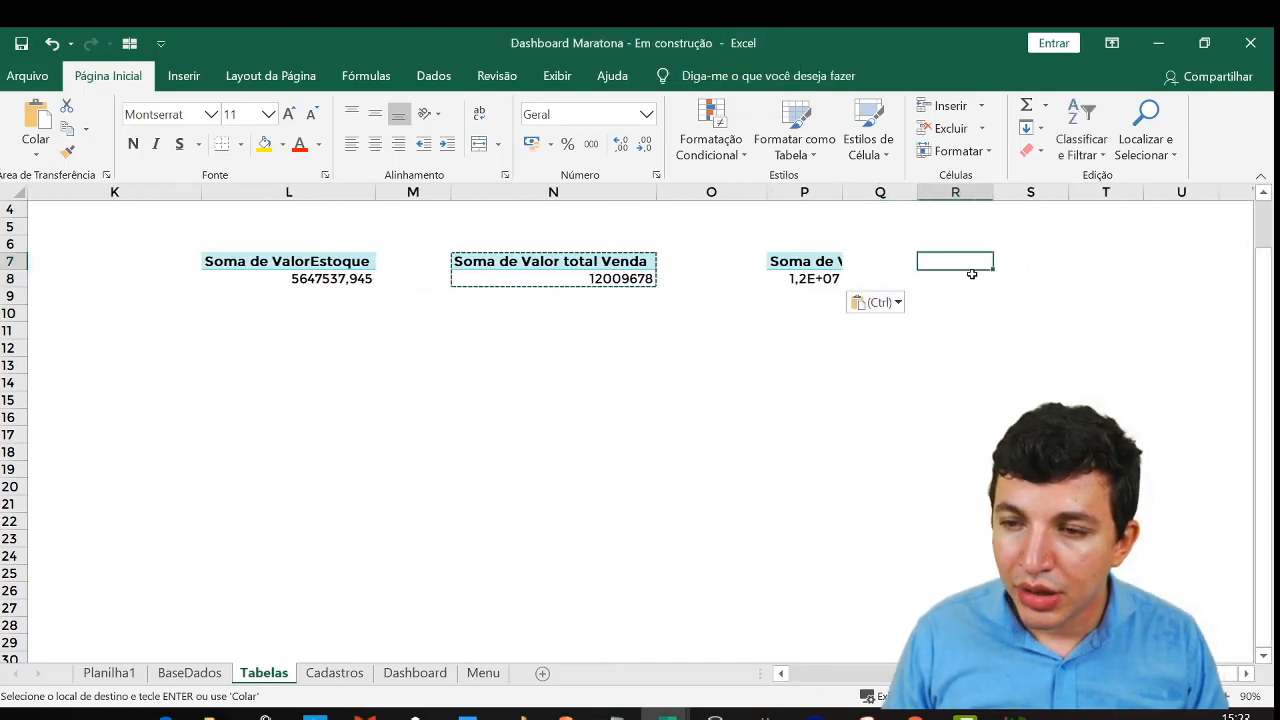
{"action": "left_click", "coordinate": [812, 281]}
{"action": "left_click", "coordinate": [848, 208]}
{"action": "double_click", "coordinate": [843, 192]}
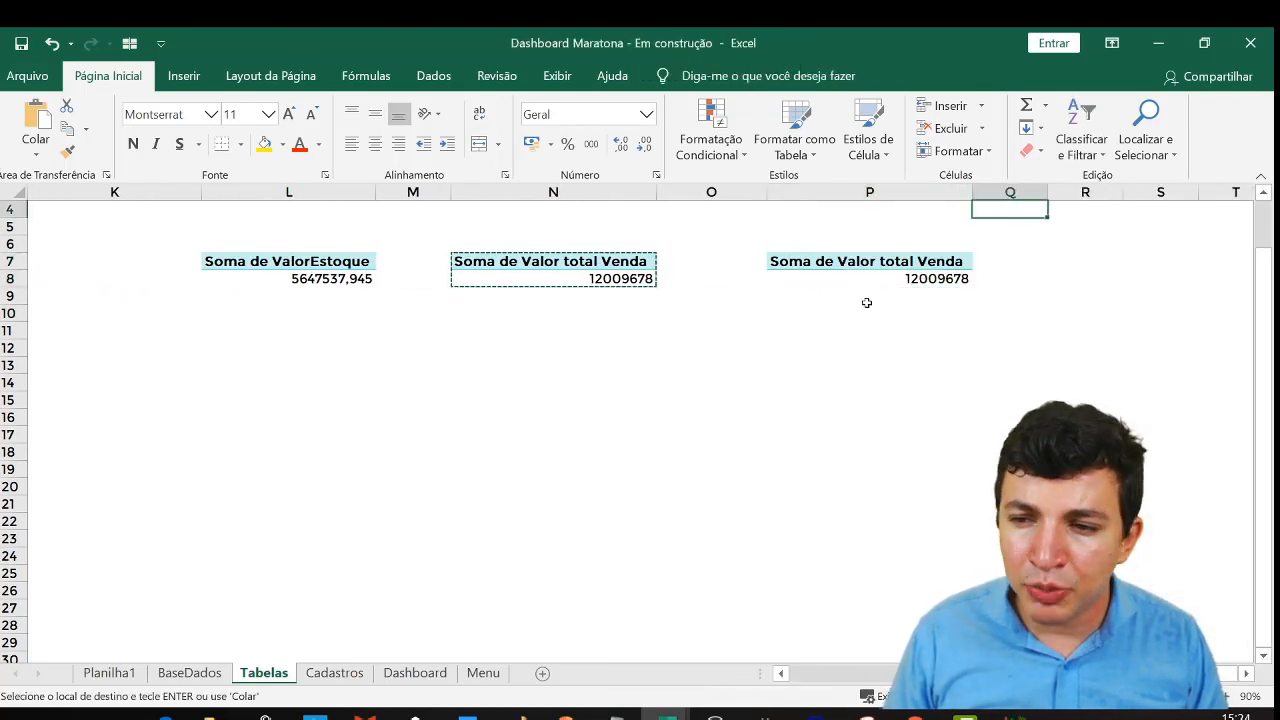
Replace Valor total Venda with the PnL field as the value of the pivot table in column P
{"action": "left_click", "coordinate": [867, 300]}
{"action": "left_click", "coordinate": [895, 280]}
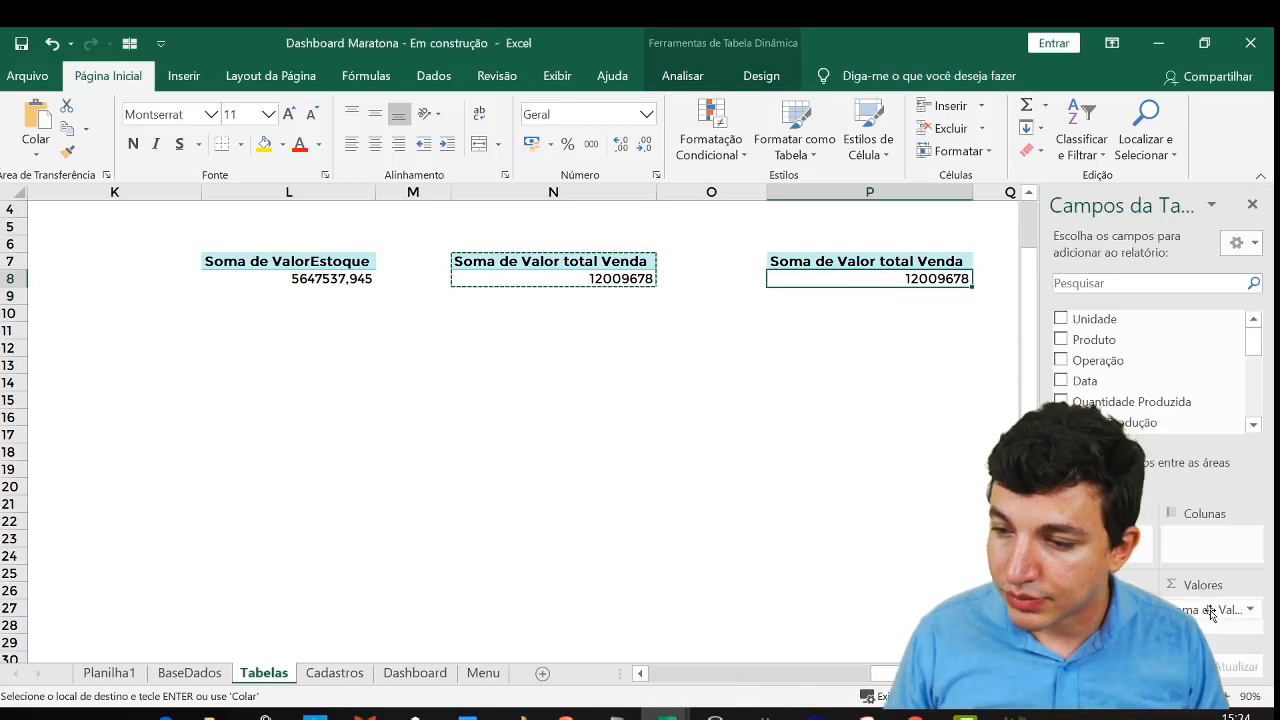
{"action": "left_click_drag", "start_coordinate": [1205, 612], "coordinate": [1163, 375]}
{"action": "left_click_drag", "start_coordinate": [1243, 343], "coordinate": [1250, 415]}
{"action": "left_click_drag", "start_coordinate": [1080, 396], "coordinate": [1222, 613]}
{"action": "key", "text": "Right"}
{"action": "key", "text": "Right"}
{"action": "key", "text": "Right"}
{"action": "key", "text": "Right"}
{"action": "key", "text": "Right"}
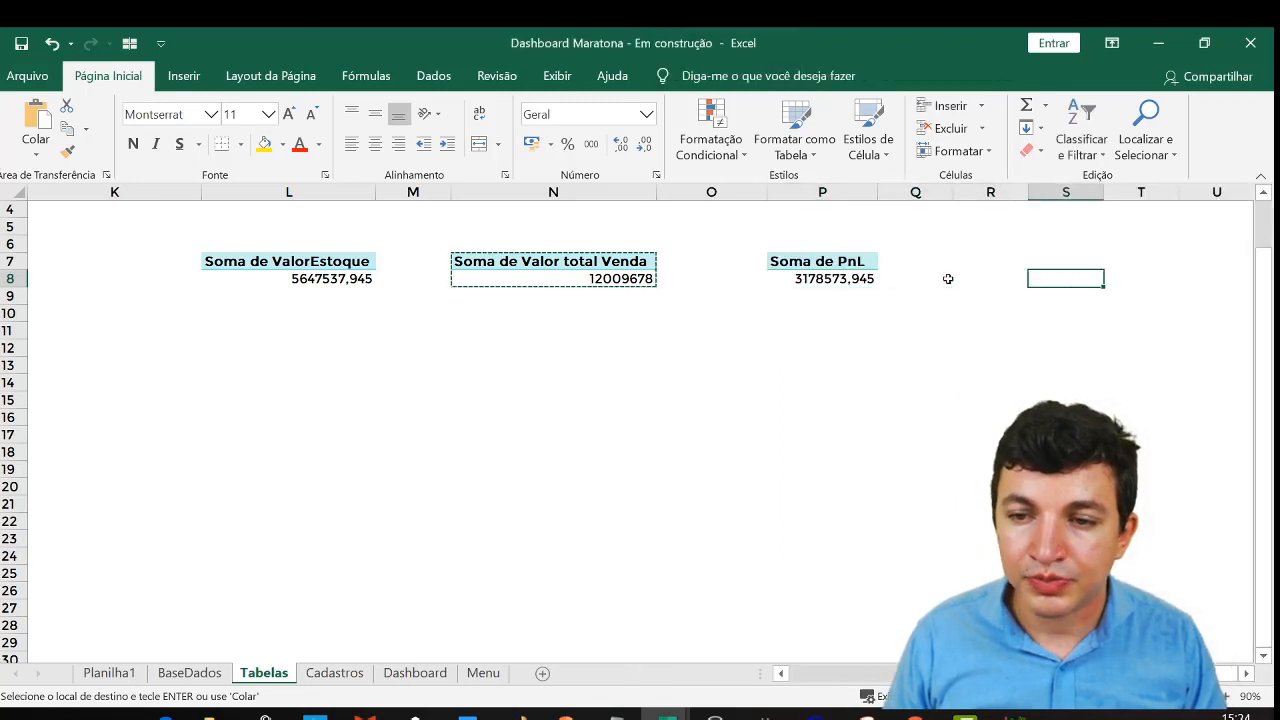
Copy the PnL pivot table to cell R7 and replace its value field with Quantidade Produzida
{"action": "left_click", "coordinate": [752, 279]}
{"action": "left_click", "coordinate": [708, 261]}
{"action": "left_click_drag", "start_coordinate": [643, 264], "coordinate": [672, 280]}
{"action": "key", "text": "ctrl+c"}
{"action": "left_click", "coordinate": [822, 259]}
{"action": "key", "text": "ctrl+v"}
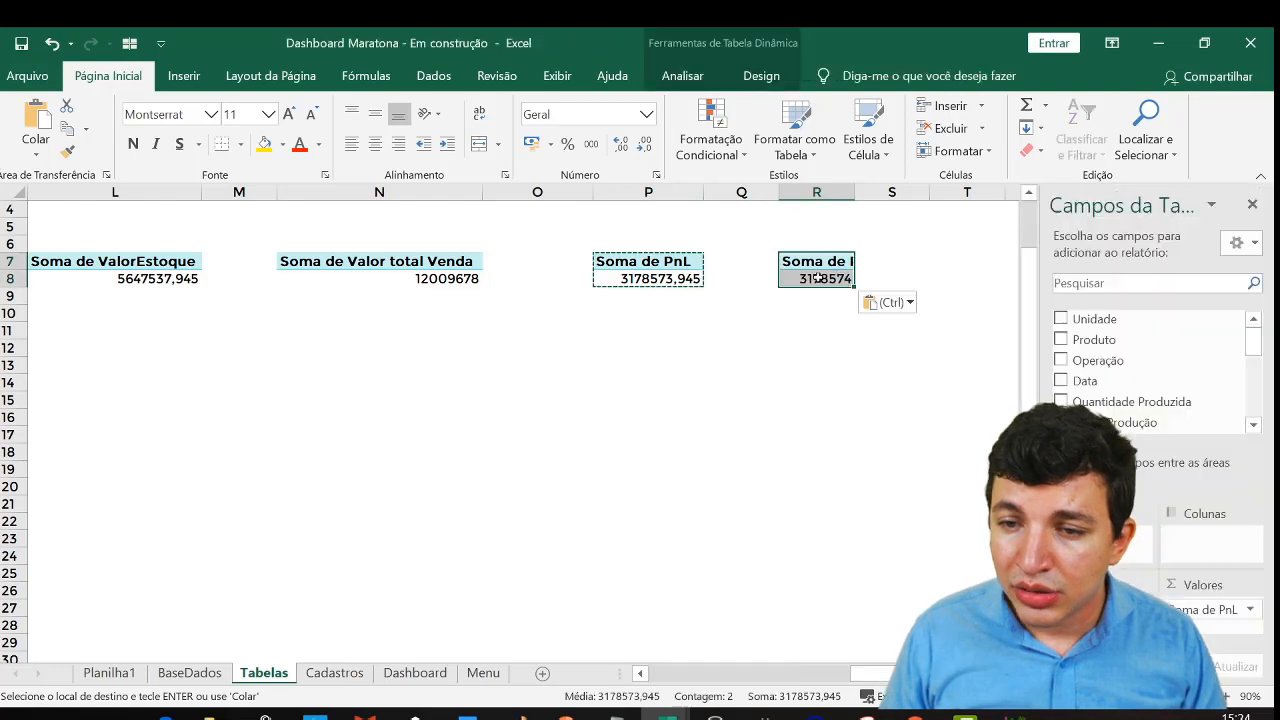
{"action": "left_click_drag", "start_coordinate": [1215, 609], "coordinate": [1258, 610]}
{"action": "left_click", "coordinate": [949, 340]}
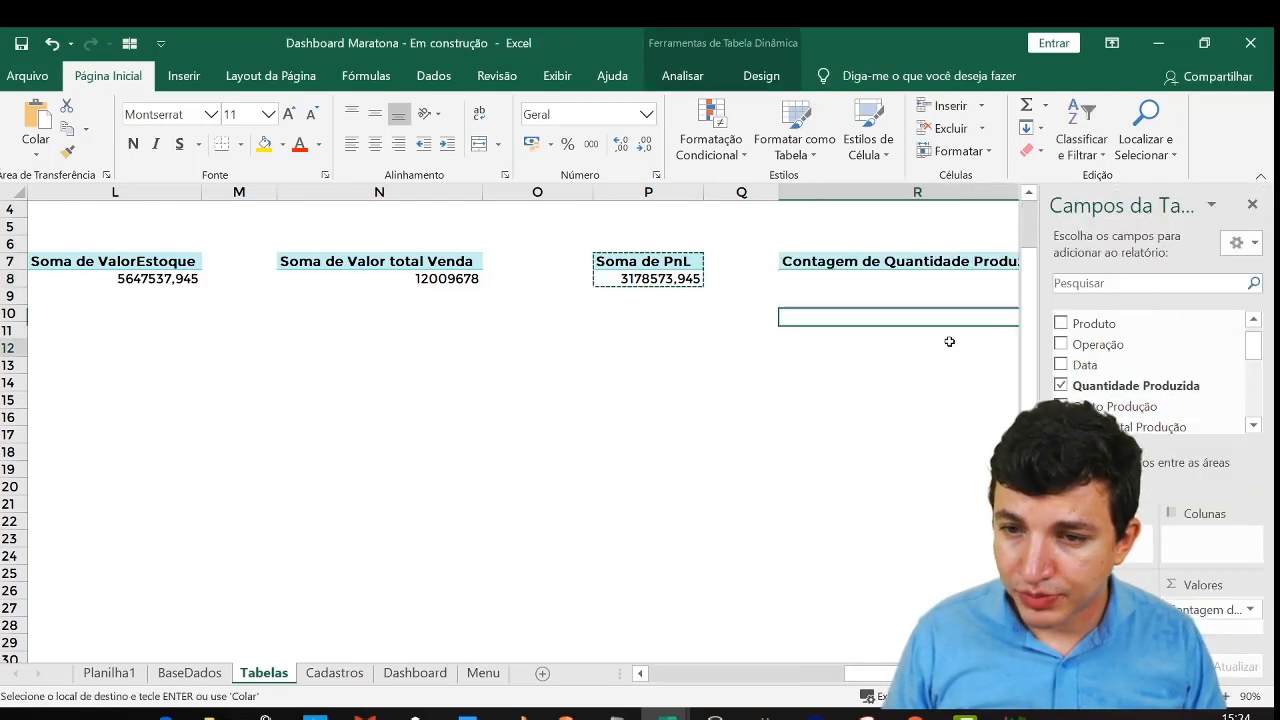
Summarize Quantidade Produzida by Soma instead of Contagem in the pivot table in column R
{"action": "left_click", "coordinate": [933, 258]}
{"action": "left_click", "coordinate": [1202, 610]}
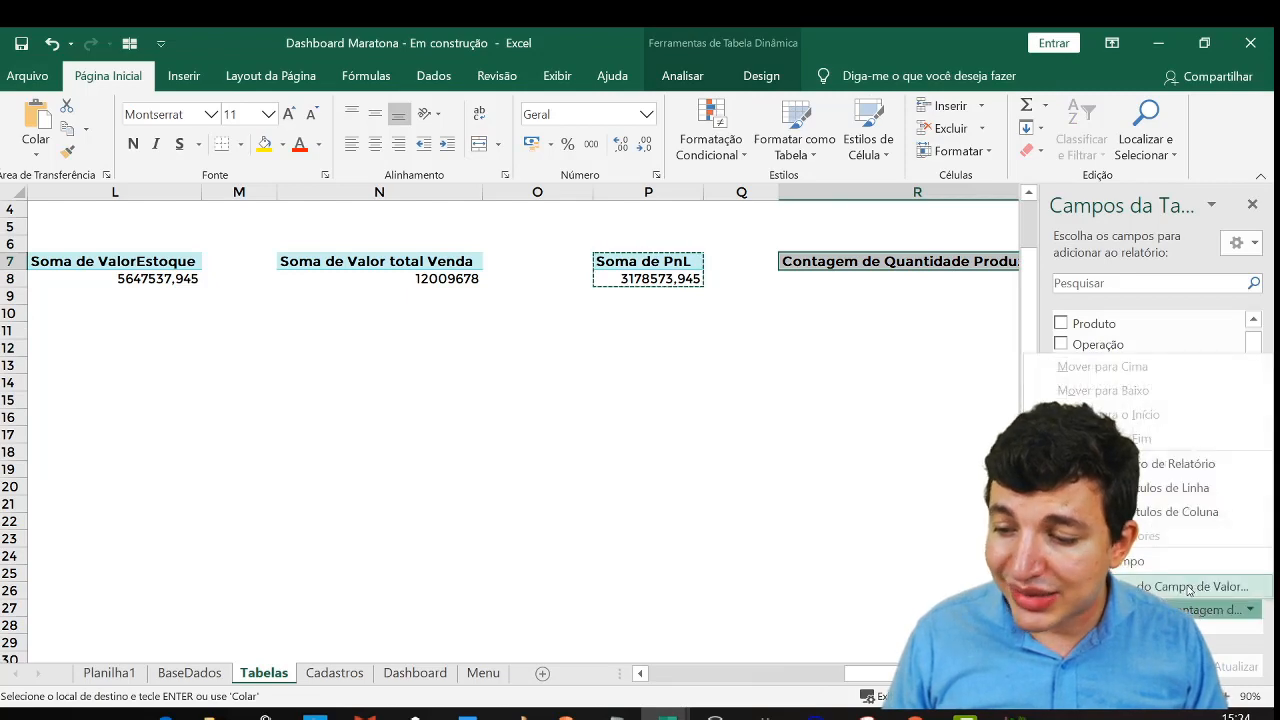
{"action": "left_click", "coordinate": [1215, 590]}
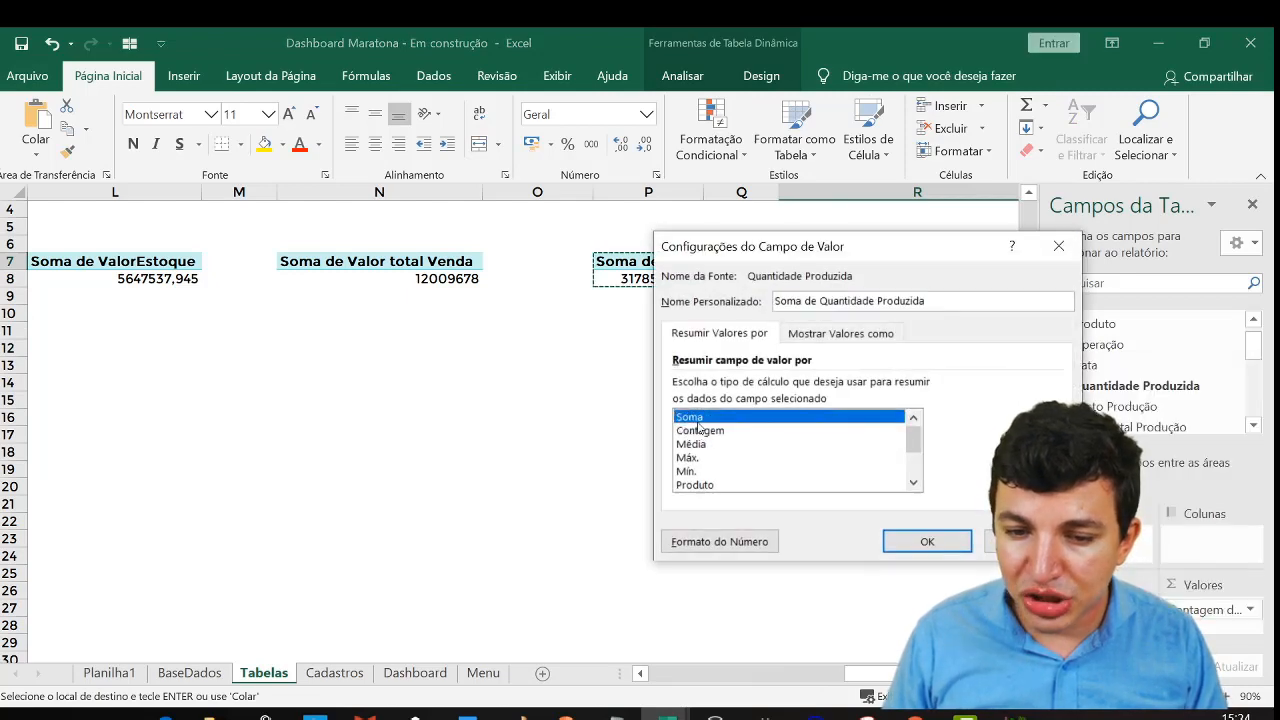
{"action": "left_click", "coordinate": [943, 543]}
{"action": "left_click", "coordinate": [868, 352]}
{"action": "left_click", "coordinate": [925, 314]}
{"action": "key", "text": "Right"}
{"action": "key", "text": "Right"}
{"action": "key", "text": "Right"}
{"action": "key", "text": "Right"}
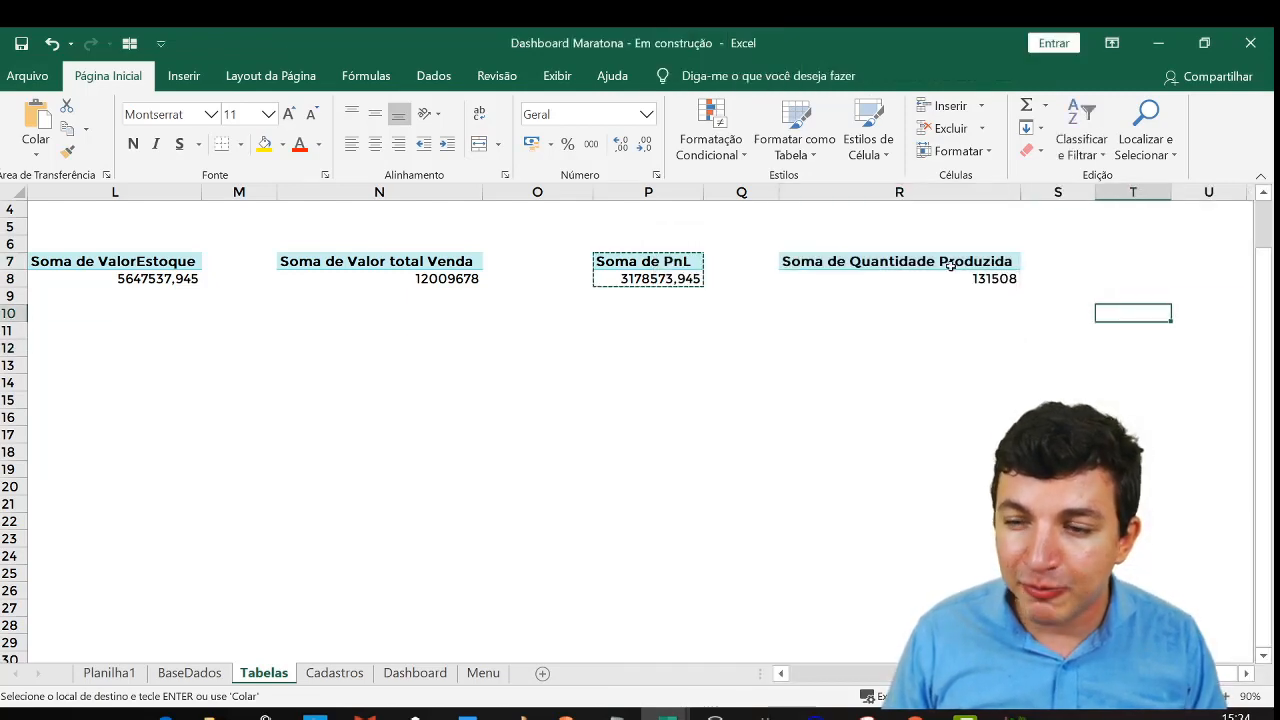
Copy the Quantidade Produzida pivot table to cell T7
{"action": "left_click", "coordinate": [763, 260]}
{"action": "left_click", "coordinate": [872, 311]}
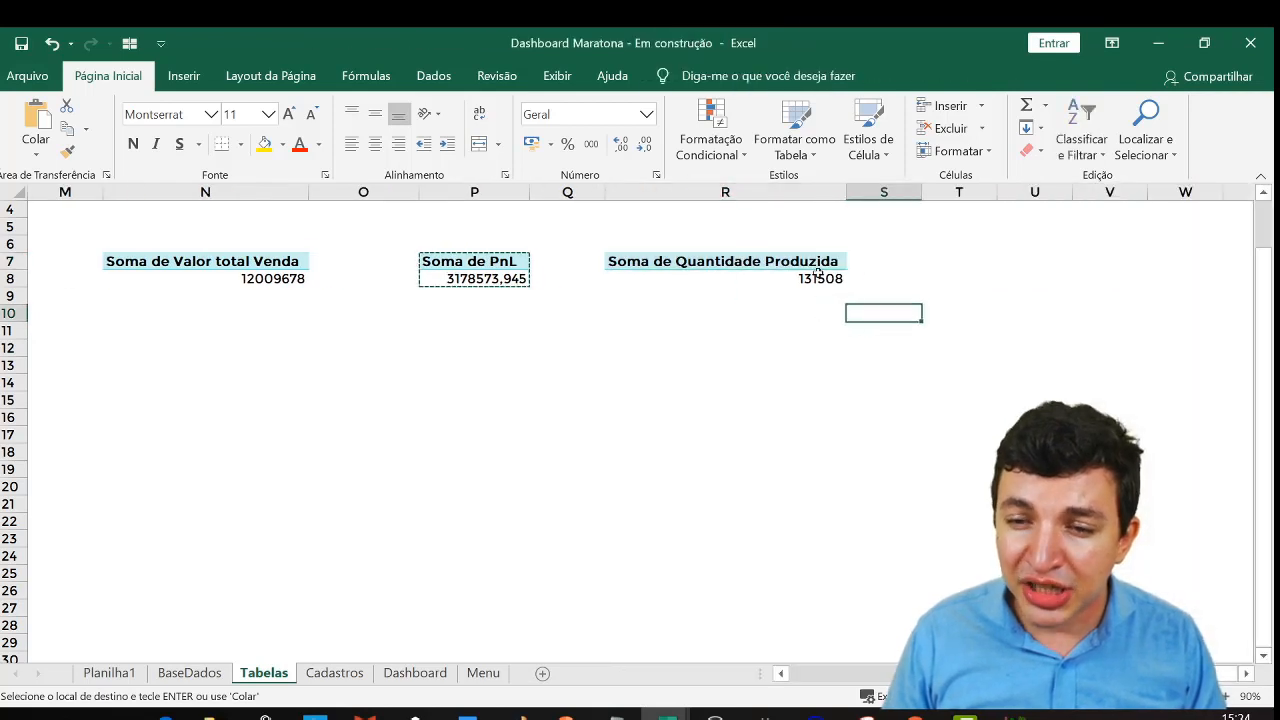
{"action": "left_click_drag", "start_coordinate": [820, 263], "coordinate": [826, 279]}
{"action": "key", "text": "ctrl+c"}
{"action": "left_click", "coordinate": [954, 261]}
{"action": "key", "text": "ctrl+v"}
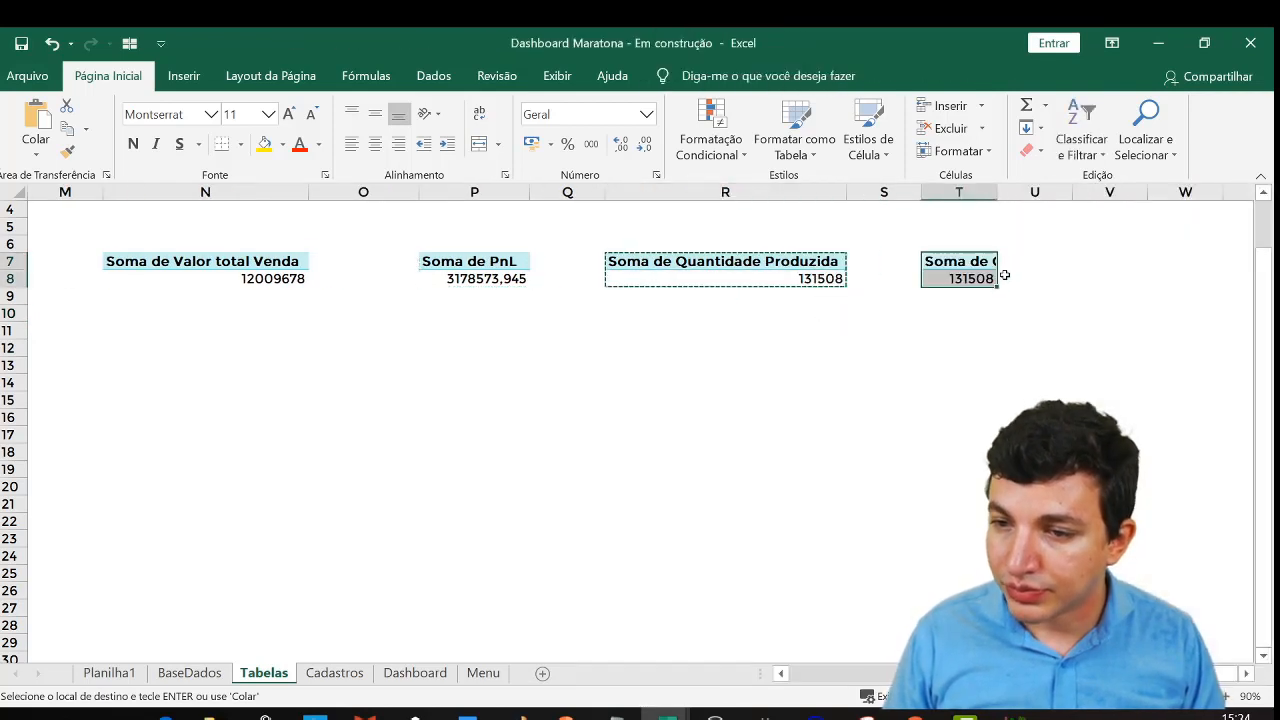
Replace Quantidade Produzida with the VolumeEstoque field as the value of the pivot table in column T
{"action": "left_click", "coordinate": [968, 313]}
{"action": "left_click", "coordinate": [971, 280]}
{"action": "left_click_drag", "start_coordinate": [1220, 619], "coordinate": [1195, 400]}
{"action": "left_click", "coordinate": [1252, 426]}
{"action": "left_click", "coordinate": [1252, 426]}
{"action": "left_click", "coordinate": [1252, 426]}
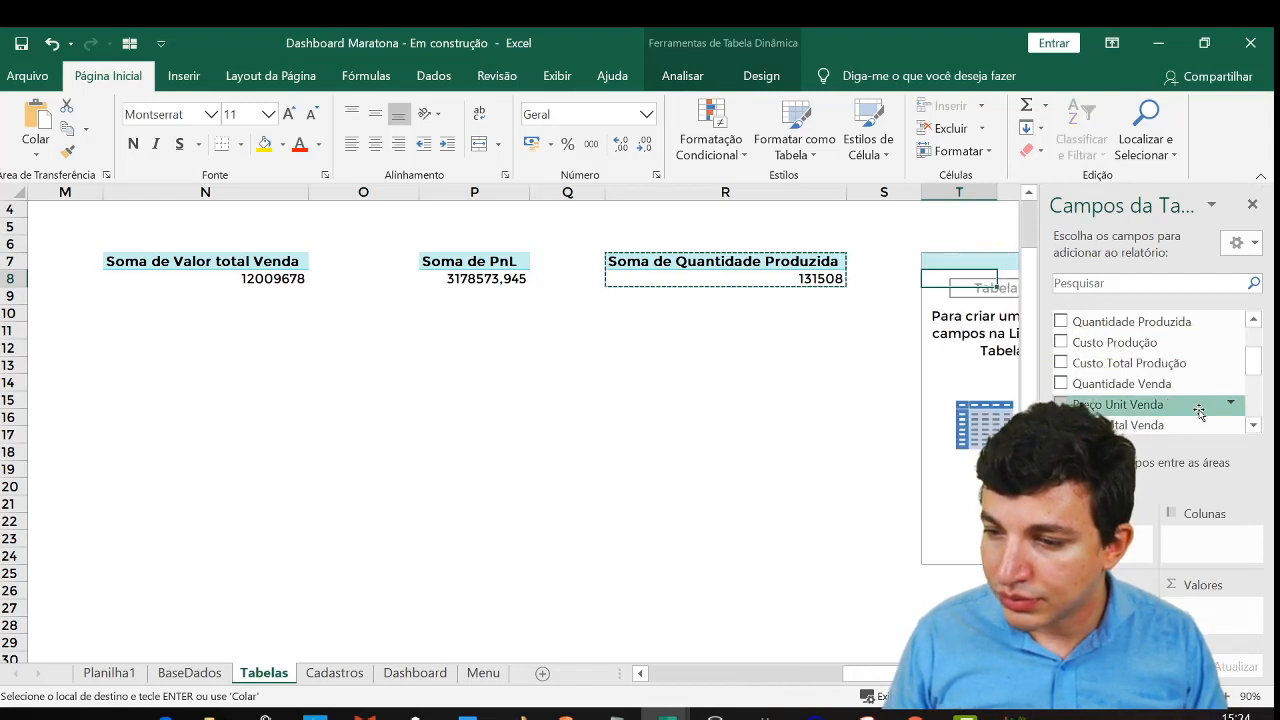
{"action": "left_click", "coordinate": [1252, 426]}
{"action": "left_click", "coordinate": [1252, 426]}
{"action": "left_click", "coordinate": [1252, 426]}
{"action": "left_click", "coordinate": [1252, 426]}
{"action": "left_click", "coordinate": [1252, 426]}
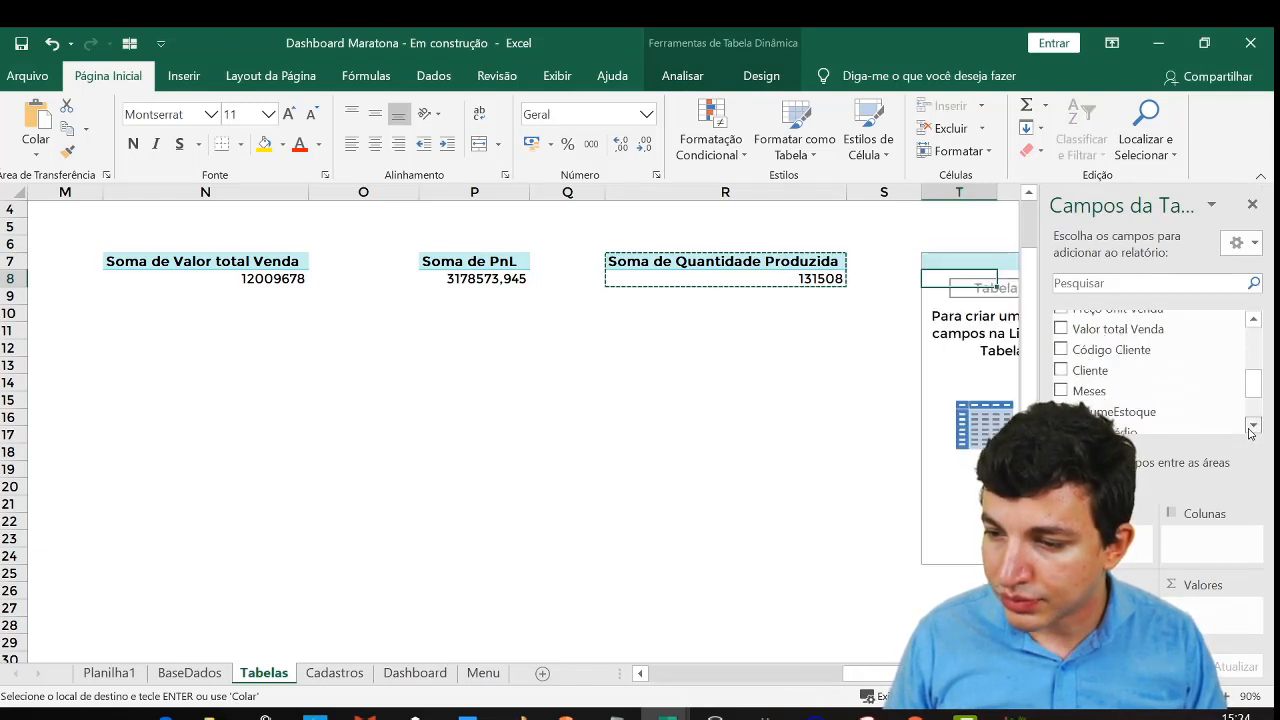
{"action": "left_click_drag", "start_coordinate": [1200, 396], "coordinate": [1214, 612]}
{"action": "left_click", "coordinate": [937, 314]}
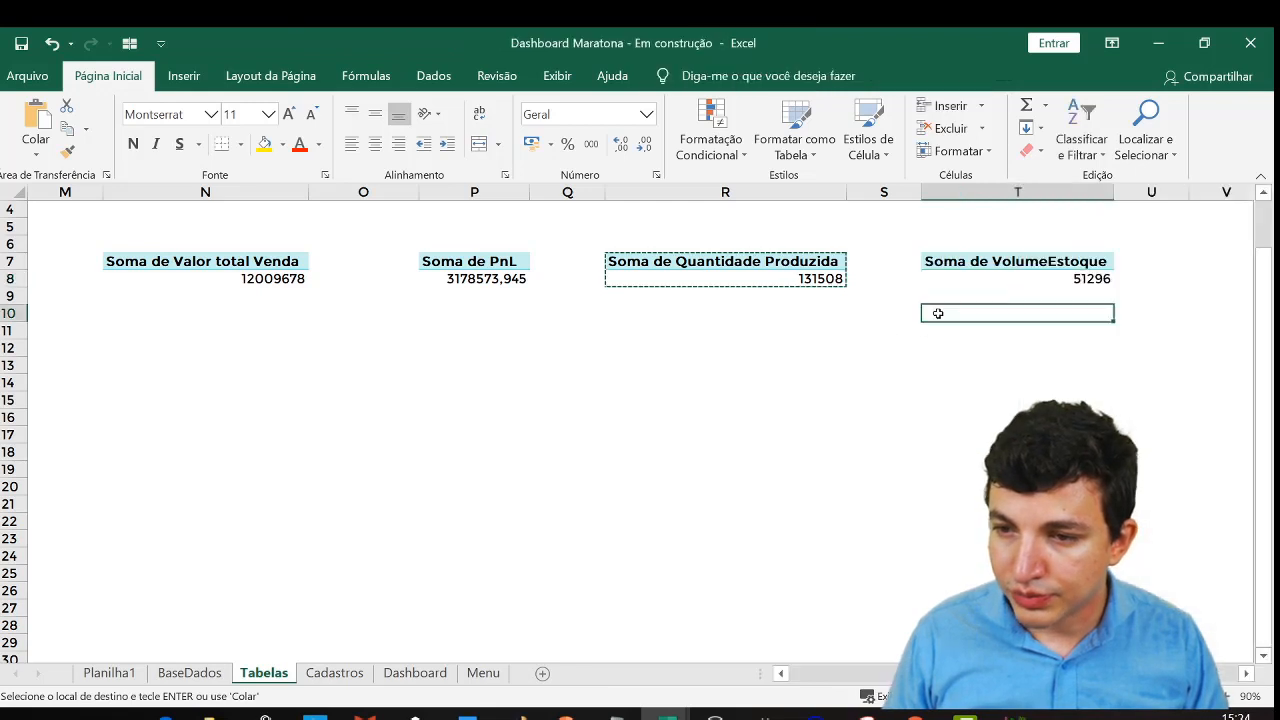
Copy the VolumeEstoque pivot table to cell V7 and replace its value field with Quantidade Venda
{"action": "key", "text": "Right"}
{"action": "key", "text": "Right"}
{"action": "key", "text": "Right"}
{"action": "key", "text": "Right"}
{"action": "left_click", "coordinate": [752, 261]}
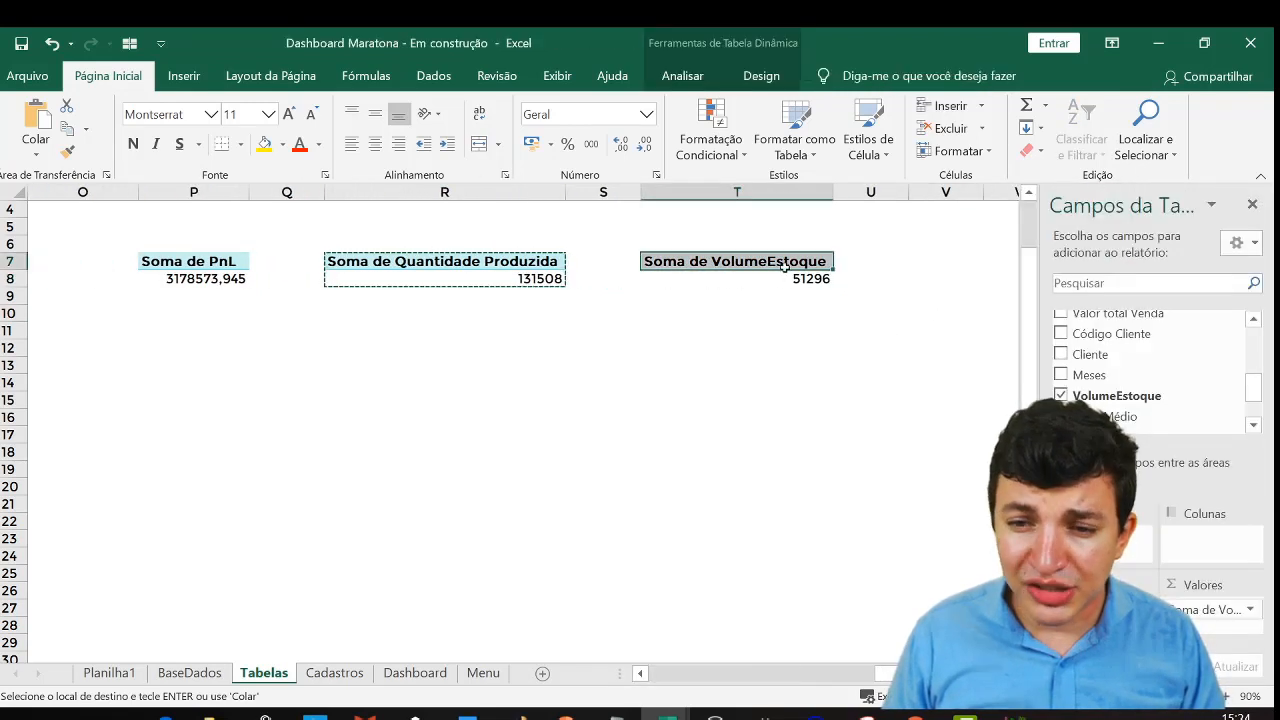
{"action": "key", "text": "ctrl+c"}
{"action": "left_click", "coordinate": [945, 261]}
{"action": "key", "text": "ctrl+v"}
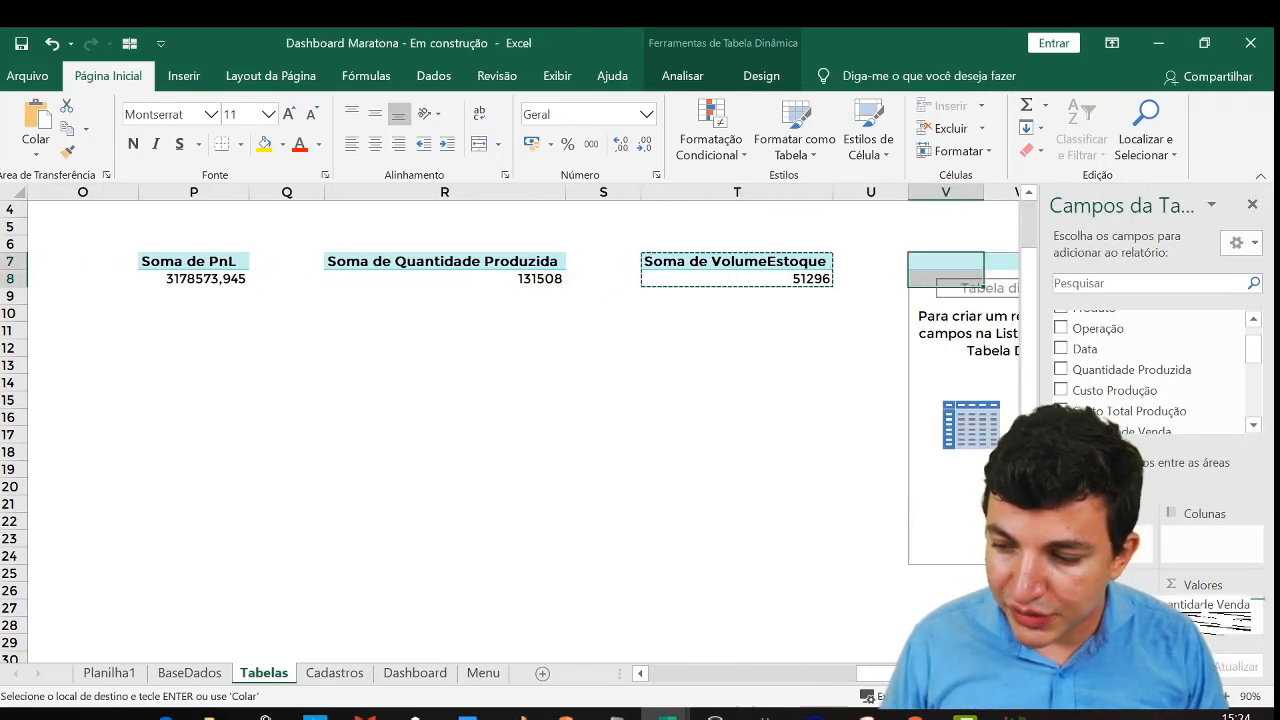
{"action": "left_click_drag", "start_coordinate": [1215, 611], "coordinate": [1215, 612]}
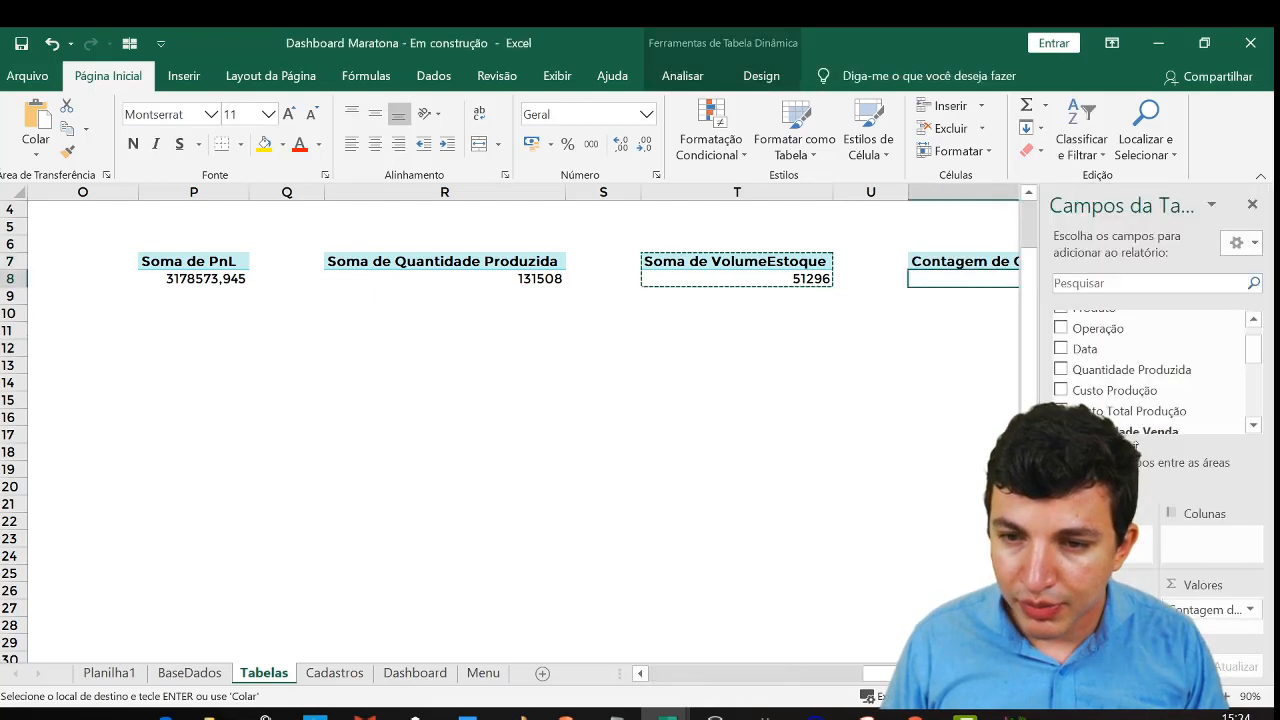
Summarize Quantidade Venda by Soma in the pivot table in column V
{"action": "left_click", "coordinate": [1198, 612]}
{"action": "left_click", "coordinate": [1150, 587]}
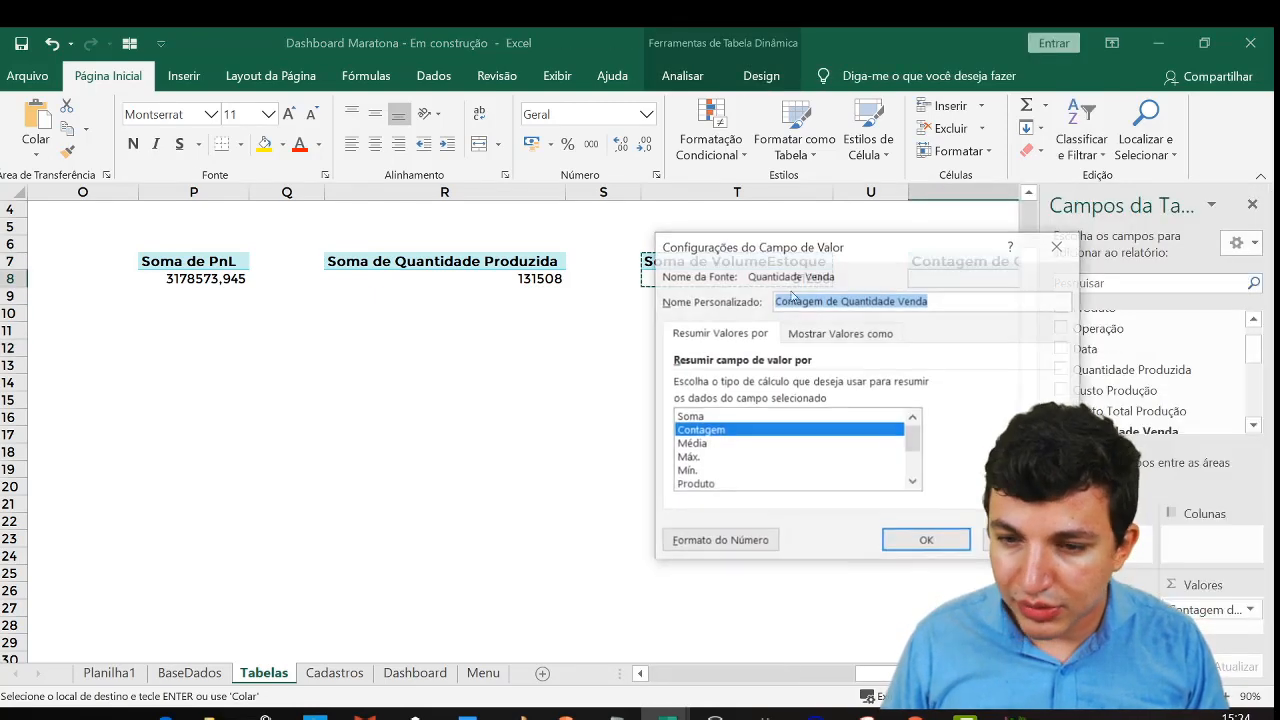
{"action": "left_click", "coordinate": [742, 417]}
{"action": "left_click", "coordinate": [933, 538]}
{"action": "left_click", "coordinate": [802, 399]}
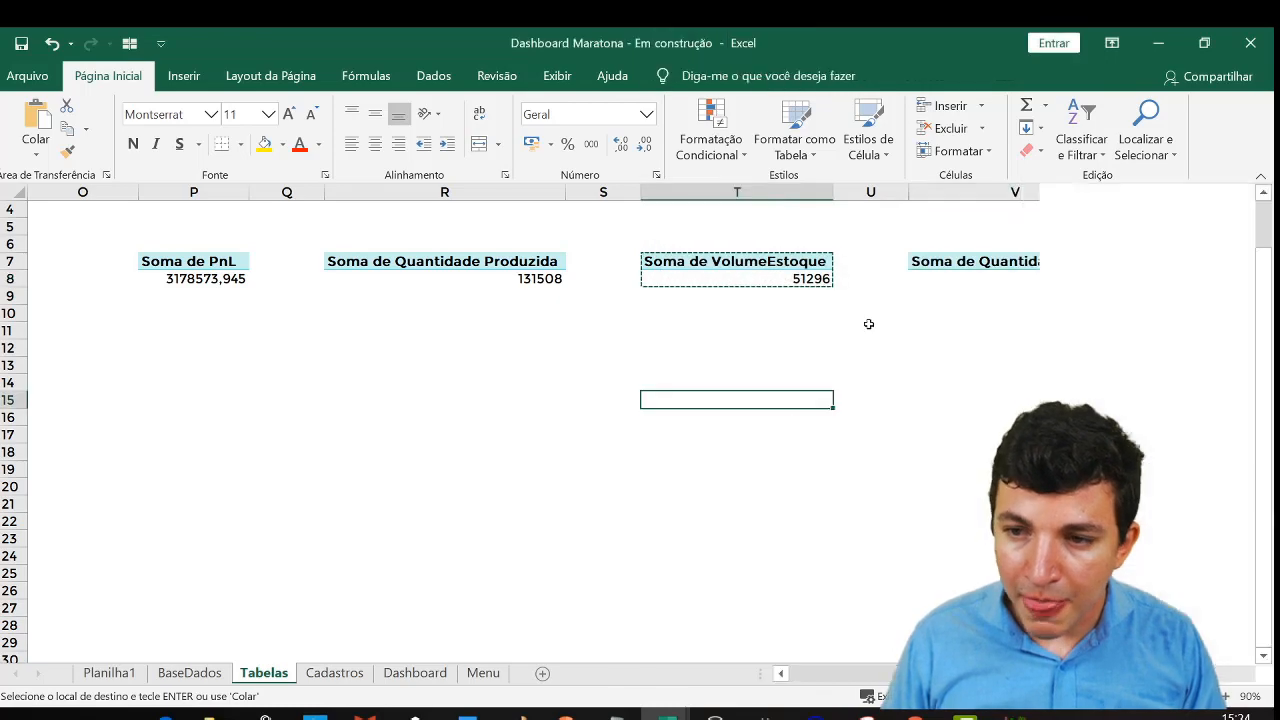
{"action": "left_click", "coordinate": [955, 295]}
{"action": "key", "text": "Right"}
{"action": "key", "text": "Right"}
{"action": "key", "text": "Right"}
{"action": "left_click", "coordinate": [952, 292]}
{"action": "left_click", "coordinate": [945, 281]}
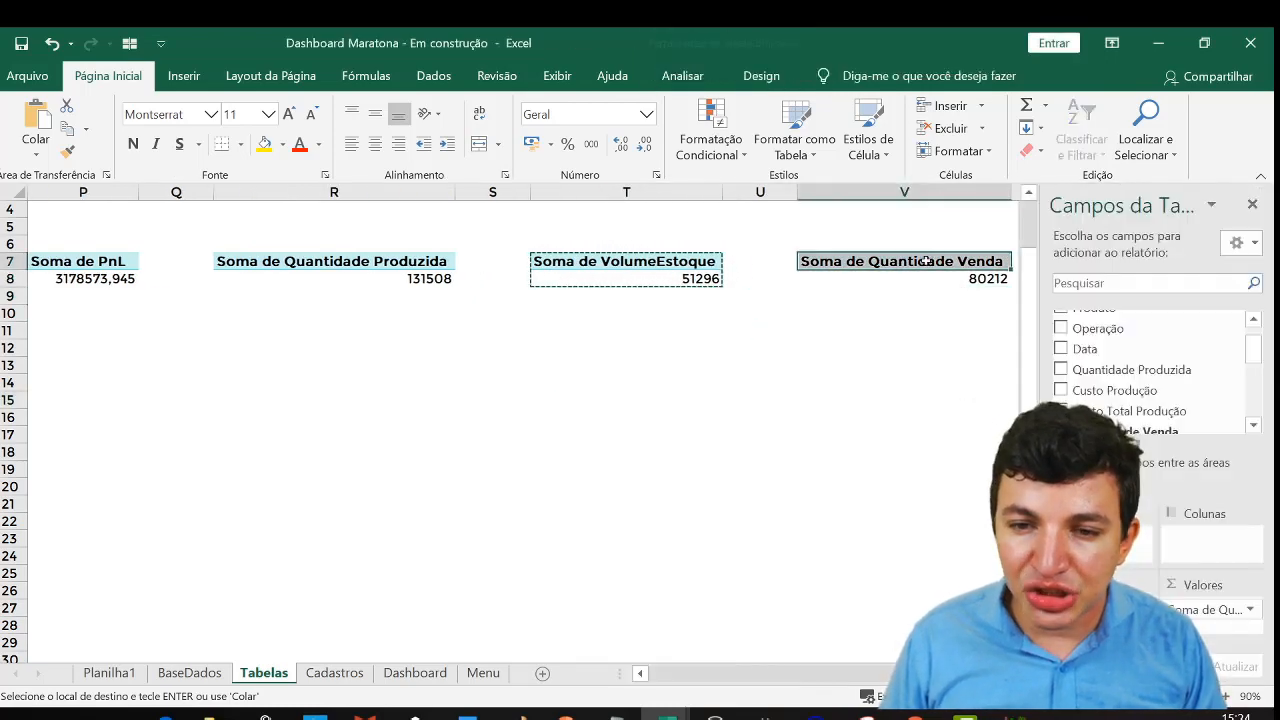
Name the pivot table of total sales by client in column A Top5Clientes
{"action": "left_click", "coordinate": [930, 292]}
{"action": "key", "text": "Home"}
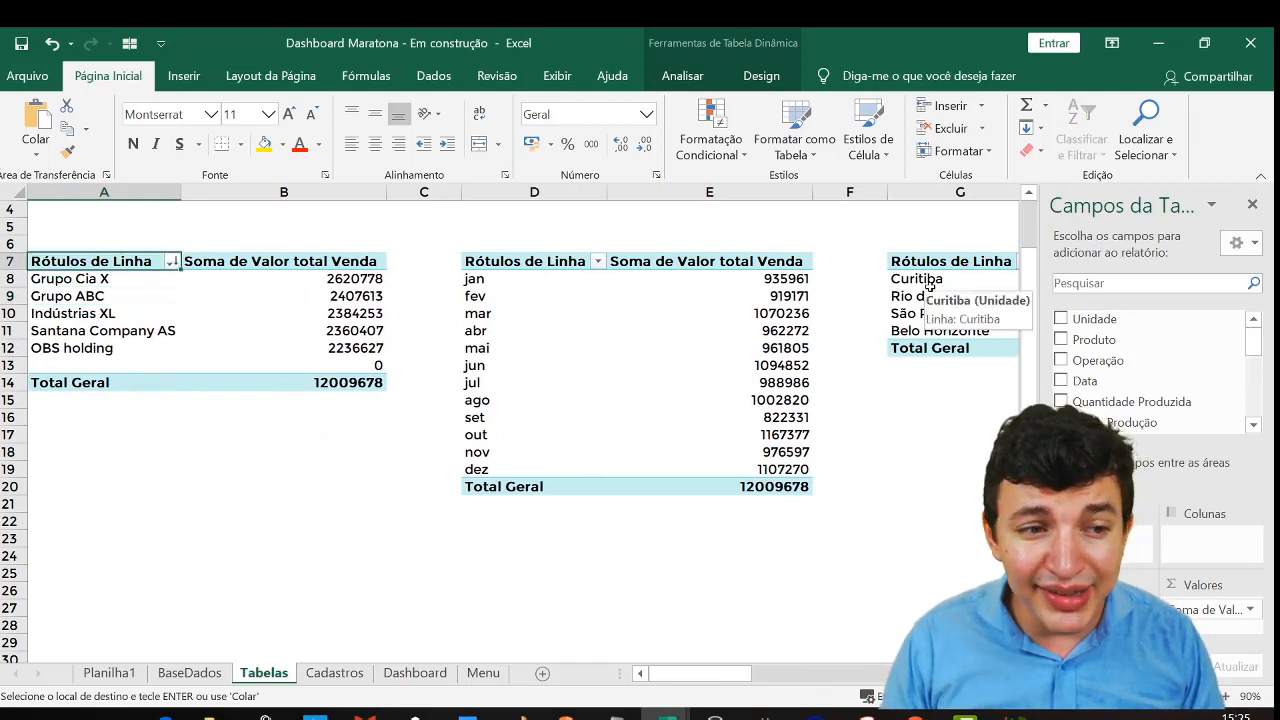
{"action": "key", "text": "Down"}
{"action": "key", "text": "Down"}
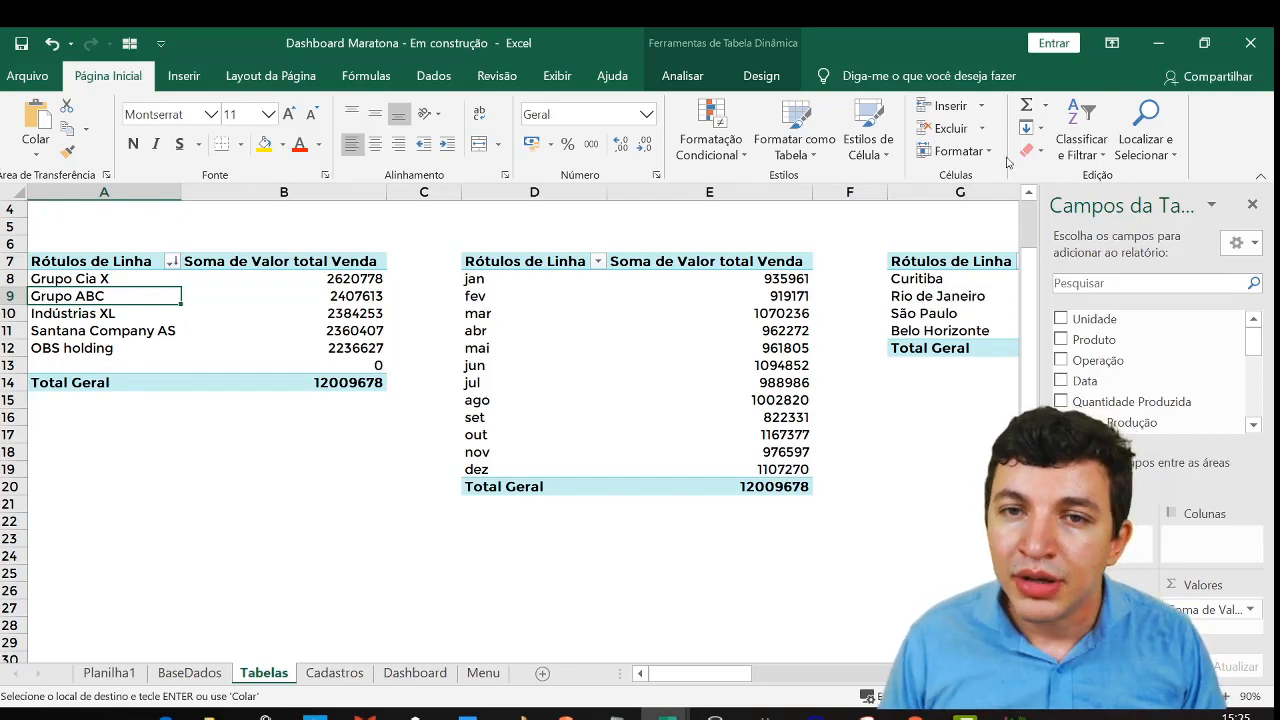
{"action": "left_click", "coordinate": [672, 80]}
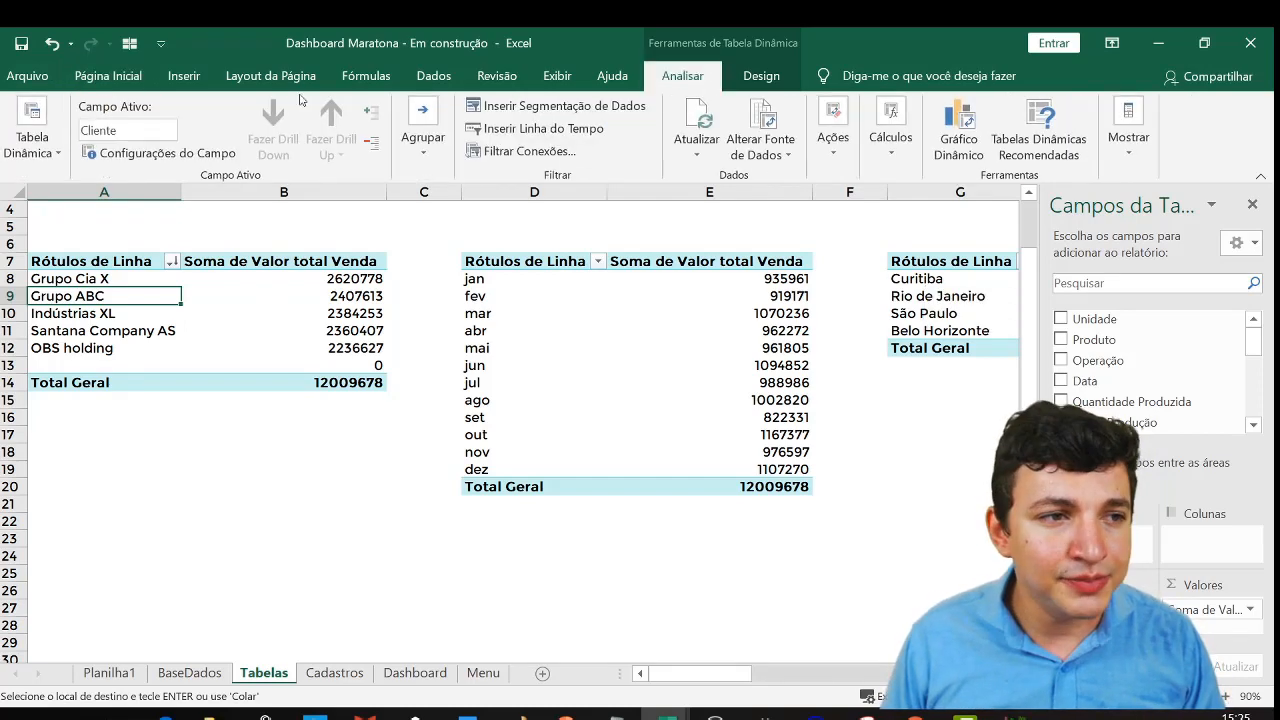
{"action": "left_click", "coordinate": [34, 160]}
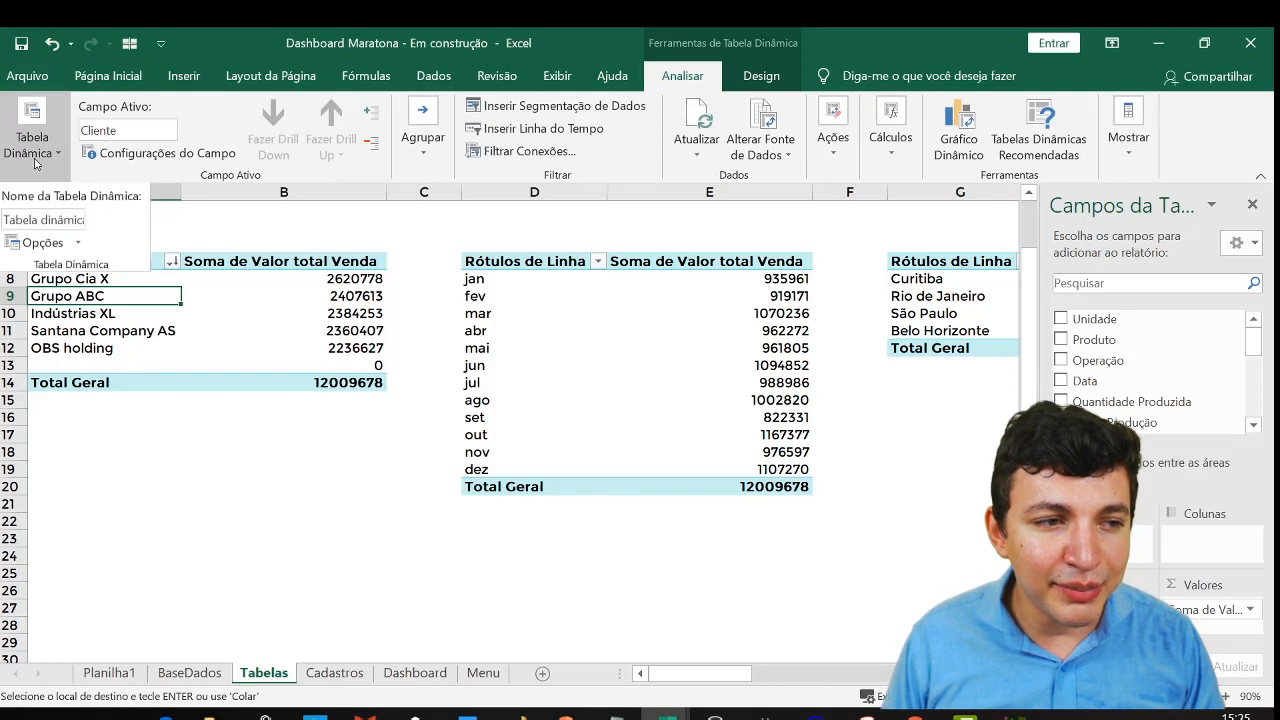
{"action": "left_click", "coordinate": [4, 220]}
{"action": "type", "text": "Top5C"}
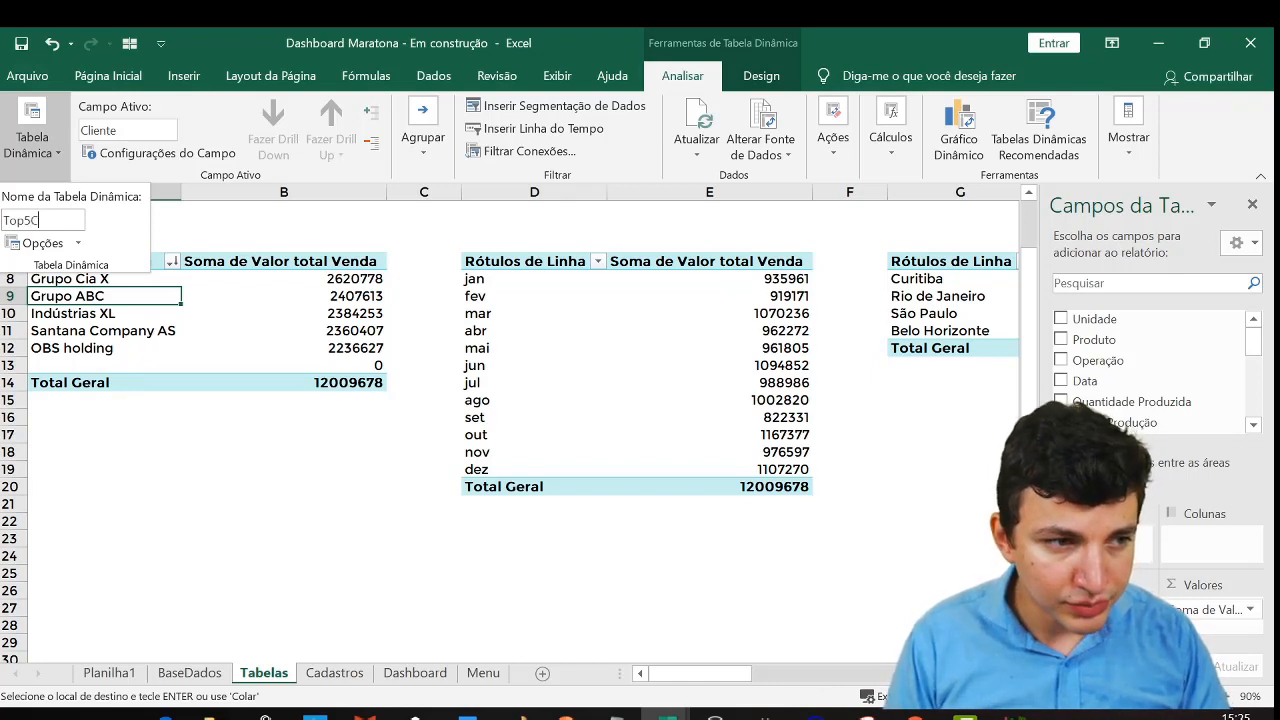
{"action": "type", "text": "lientes"}
{"action": "key", "text": "Return"}
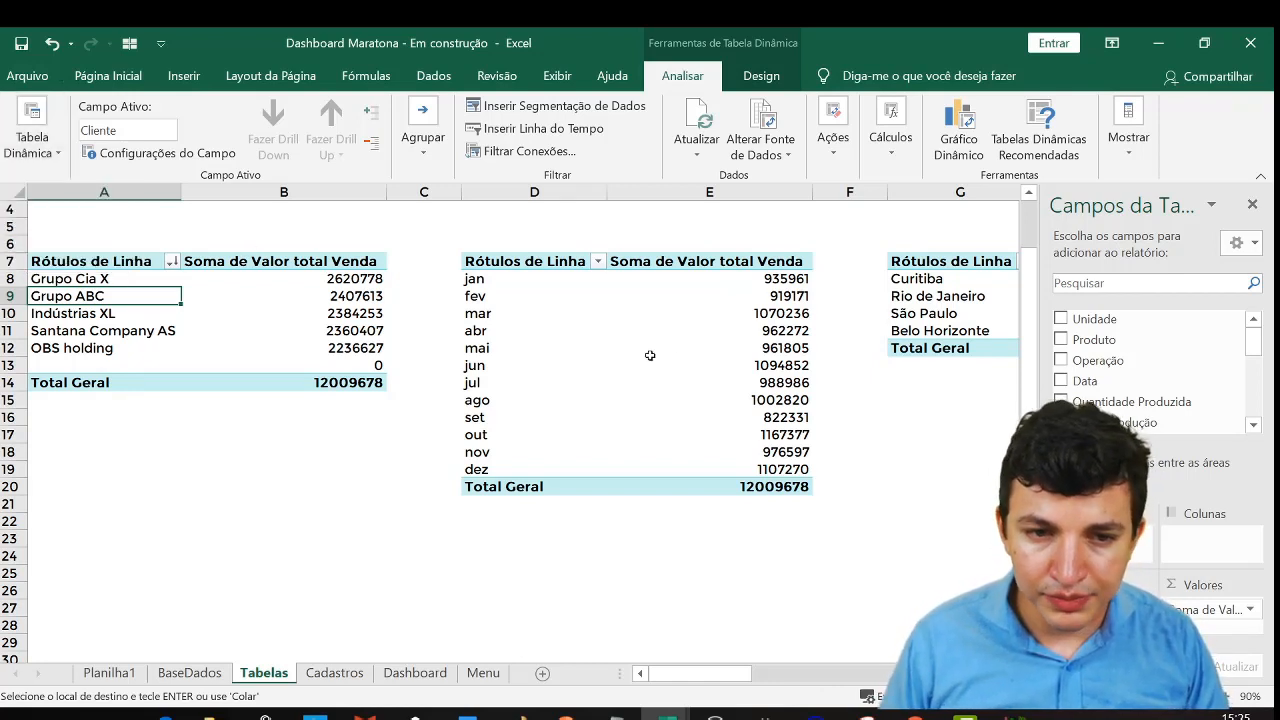
Name the pivot table of total sales by month AnaliseFatMensal
{"action": "left_click", "coordinate": [650, 355]}
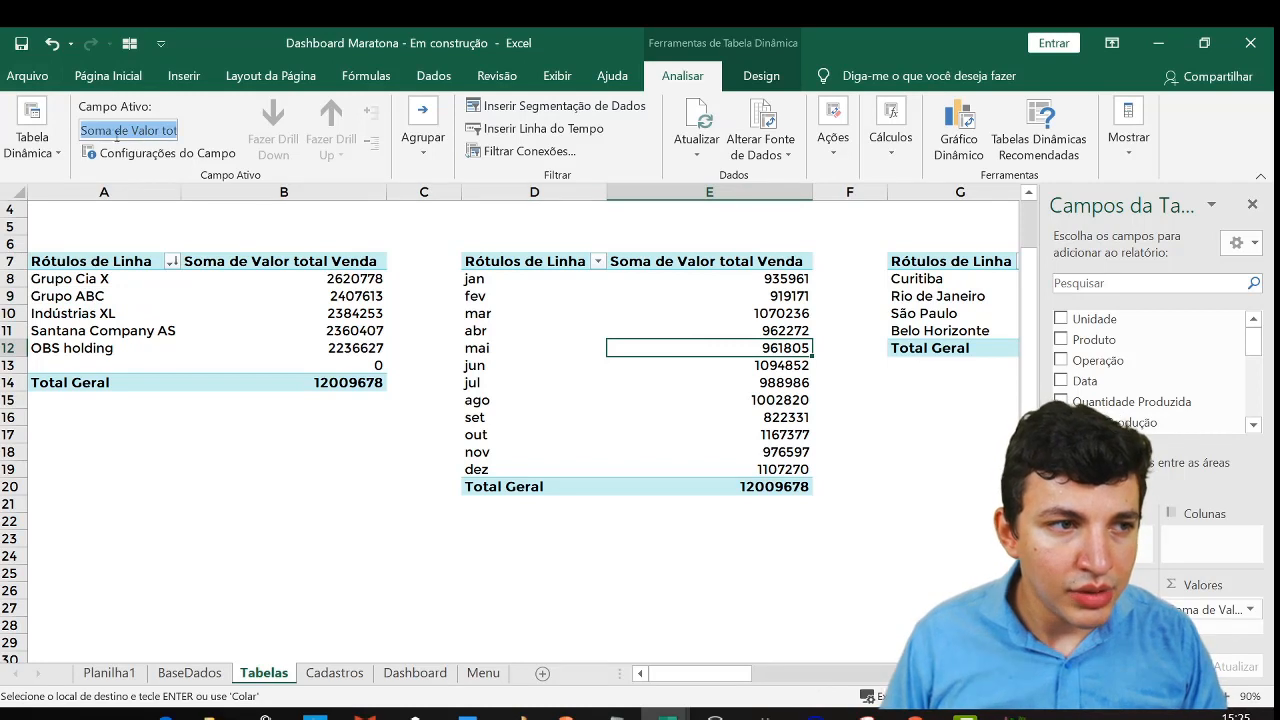
{"action": "left_click", "coordinate": [42, 163]}
{"action": "left_click", "coordinate": [37, 226]}
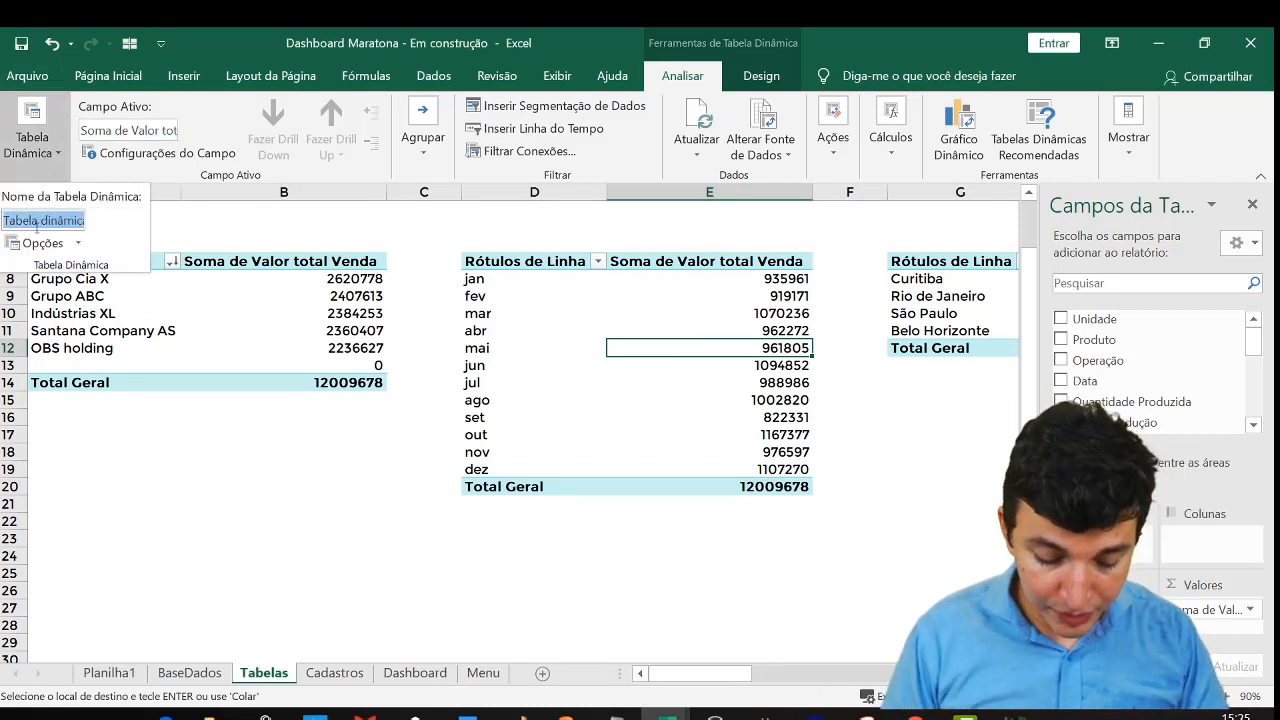
{"action": "type", "text": "AnaliseFat"}
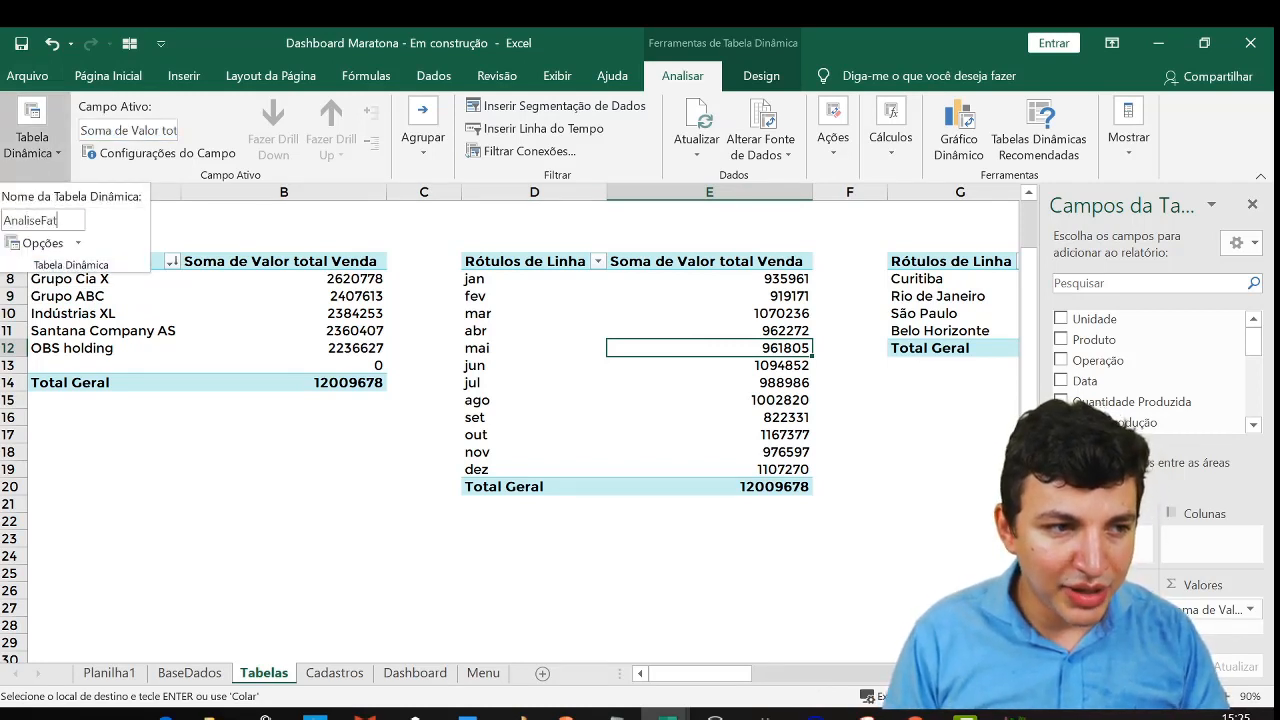
{"action": "type", "text": "Mensal"}
{"action": "key", "text": "Return"}
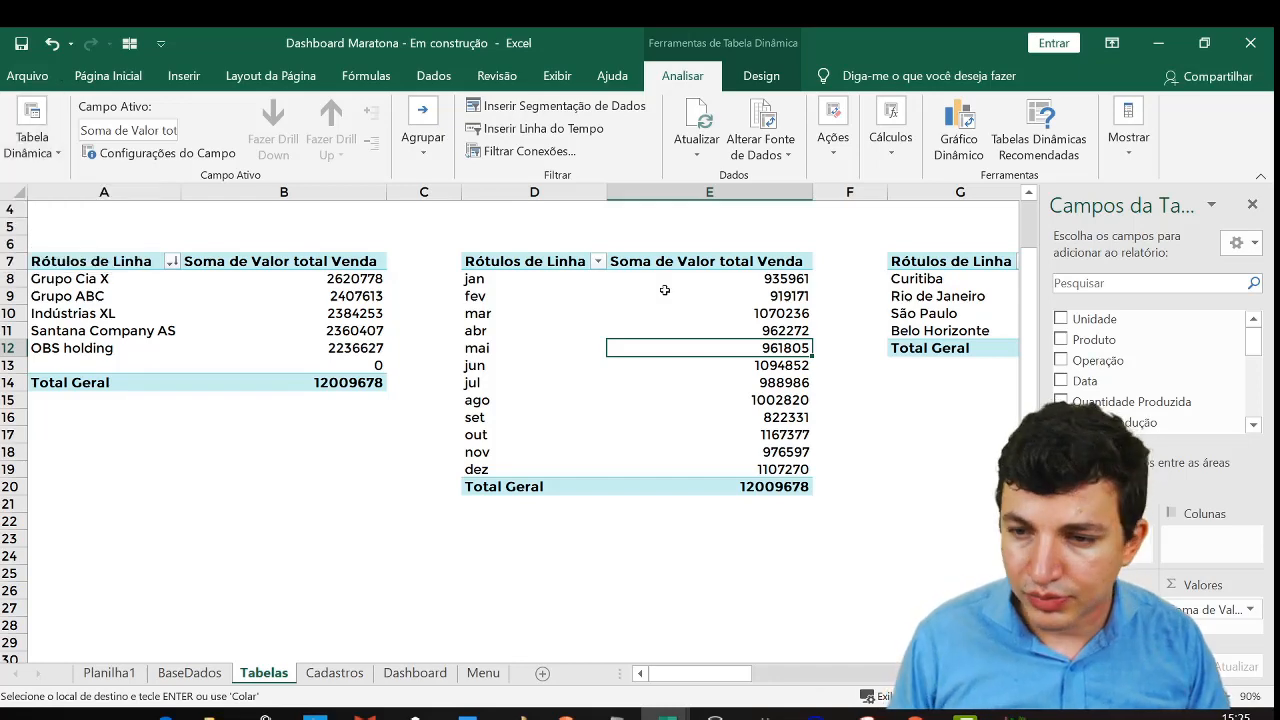
Select a value cell in the pivot table of total sales by unit in columns G and H
{"action": "scroll", "coordinate": [664, 290], "scroll_direction": "right", "scroll_amount": 5}
{"action": "left_click", "coordinate": [332, 315]}
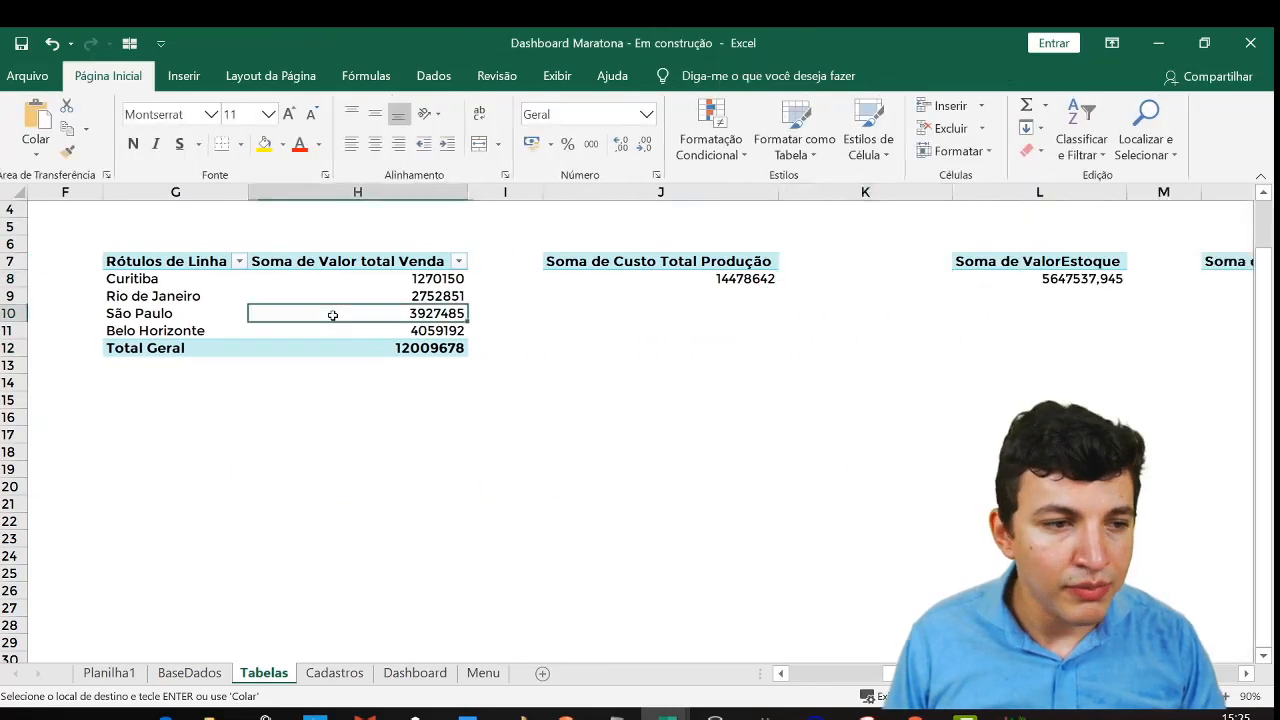
{"action": "left_click", "coordinate": [160, 130]}
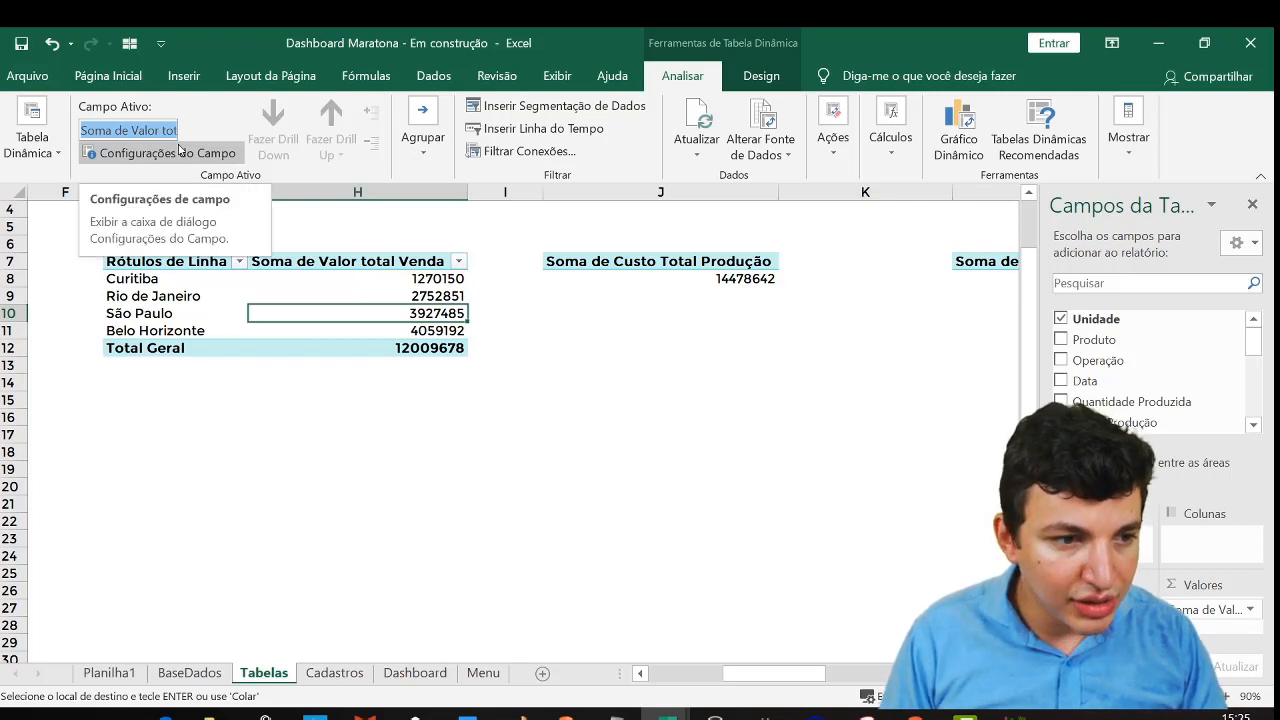
{"action": "type", "text": "Faturamen"}
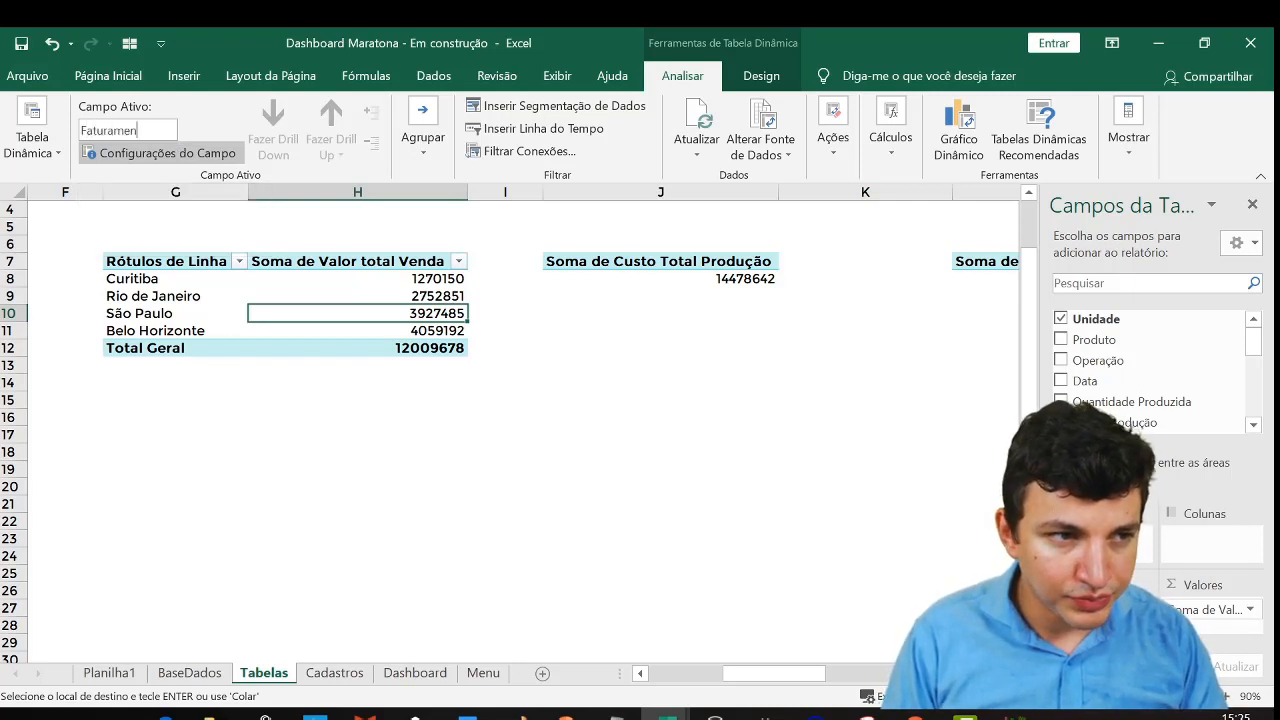
{"action": "key", "text": "Escape"}
Name the pivot table of total sales by unit FaturamentoUni
{"action": "left_click", "coordinate": [32, 140]}
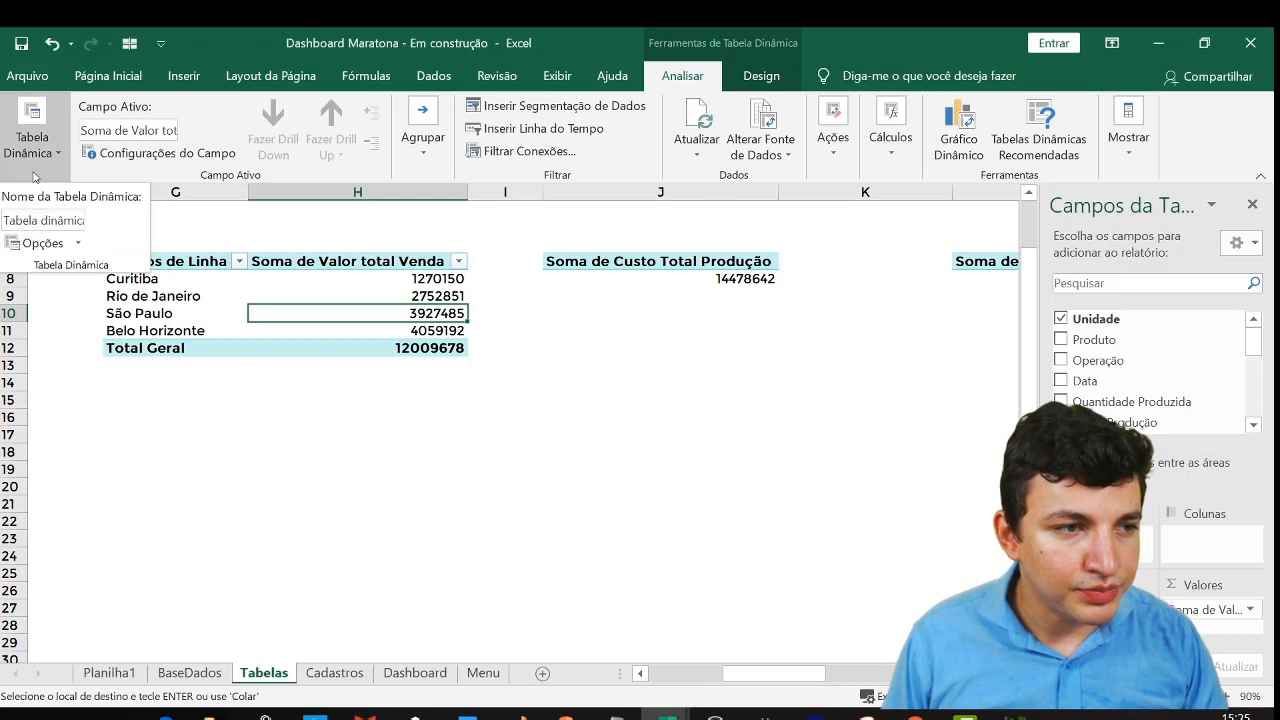
{"action": "left_click", "coordinate": [52, 220]}
{"action": "type", "text": "Fat"}
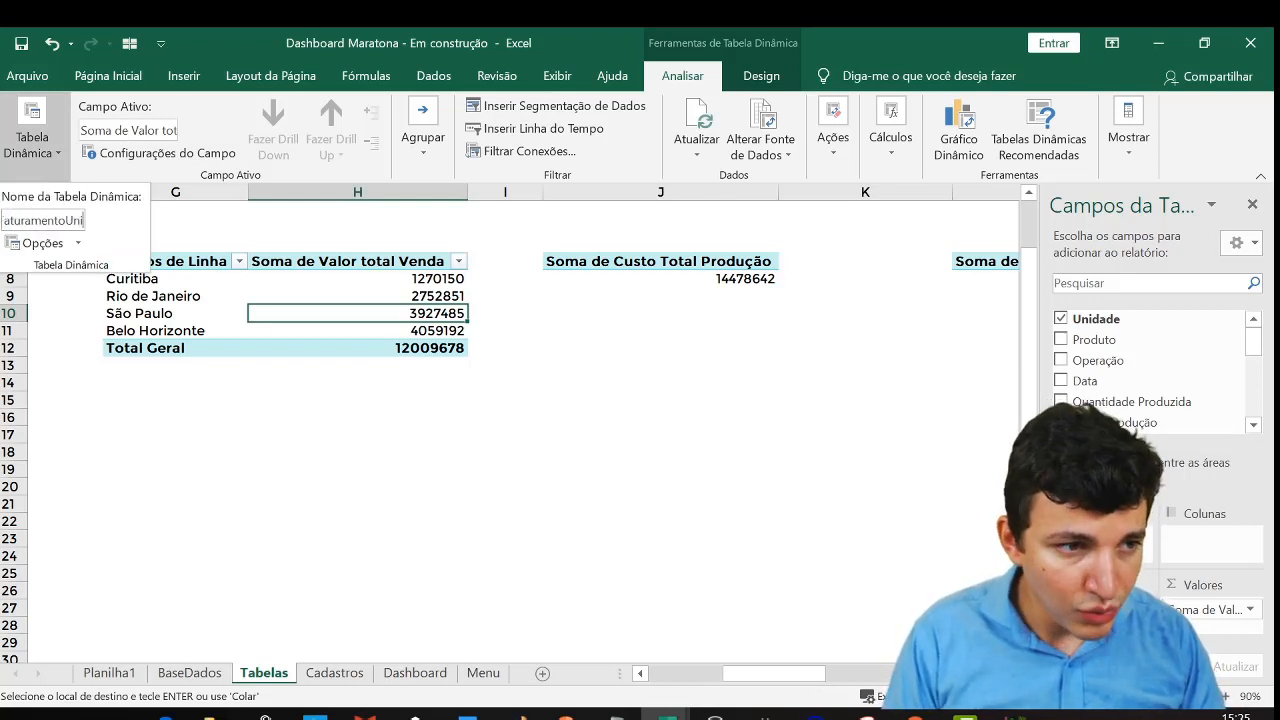
{"action": "key", "text": "Return"}
Name the total production cost pivot table in column J CustoTotalProd
{"action": "left_click", "coordinate": [746, 342]}
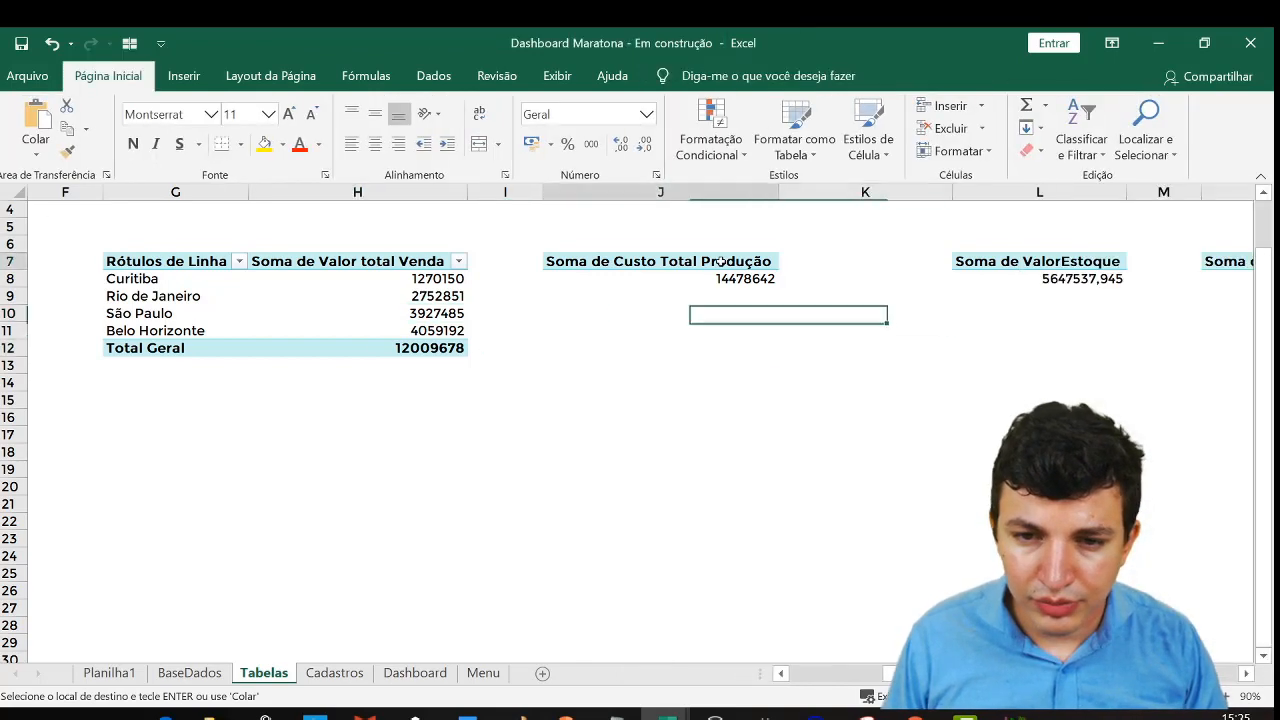
{"action": "left_click", "coordinate": [721, 279]}
{"action": "left_click", "coordinate": [759, 84]}
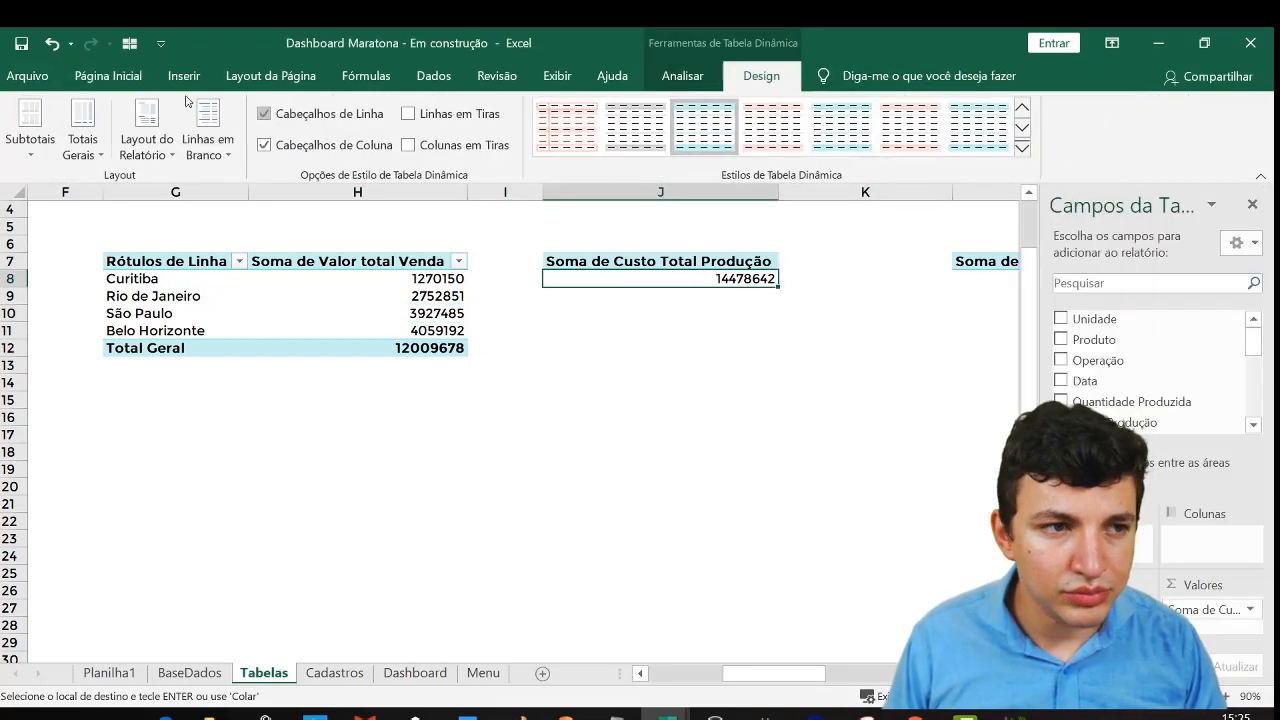
{"action": "left_click", "coordinate": [682, 76]}
{"action": "left_click", "coordinate": [55, 147]}
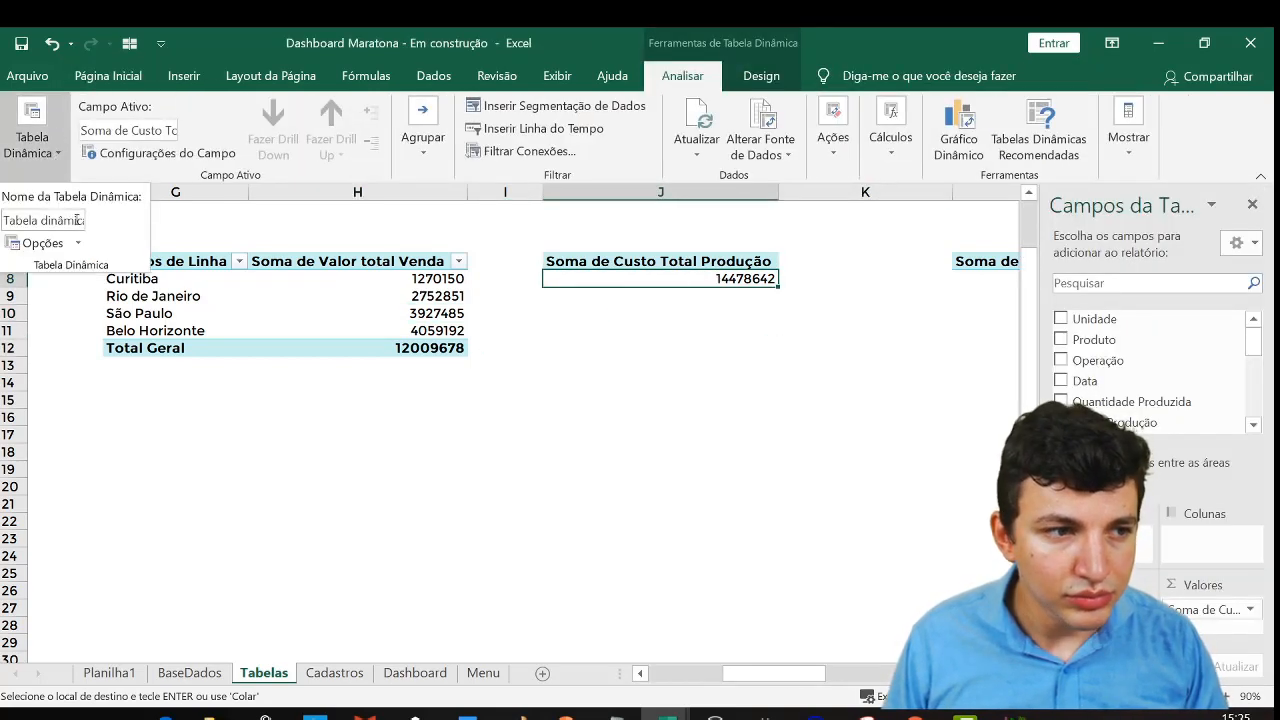
{"action": "left_click", "coordinate": [68, 221]}
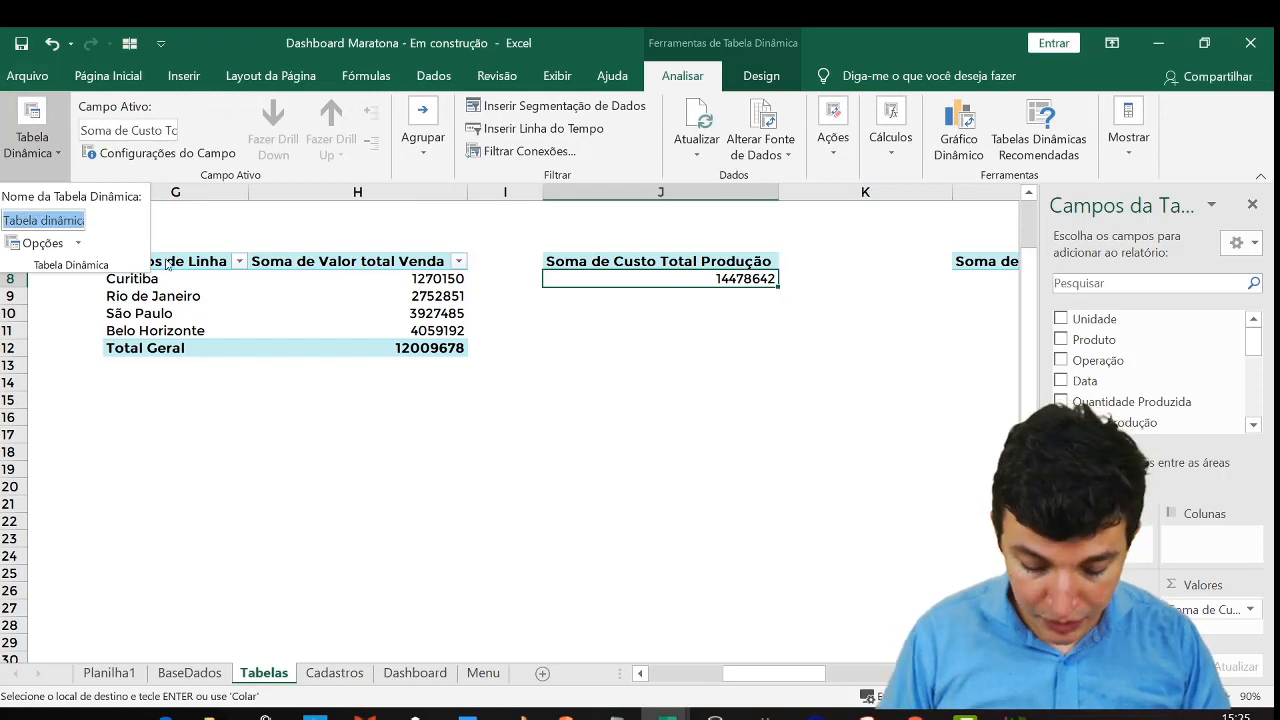
{"action": "type", "text": "C"}
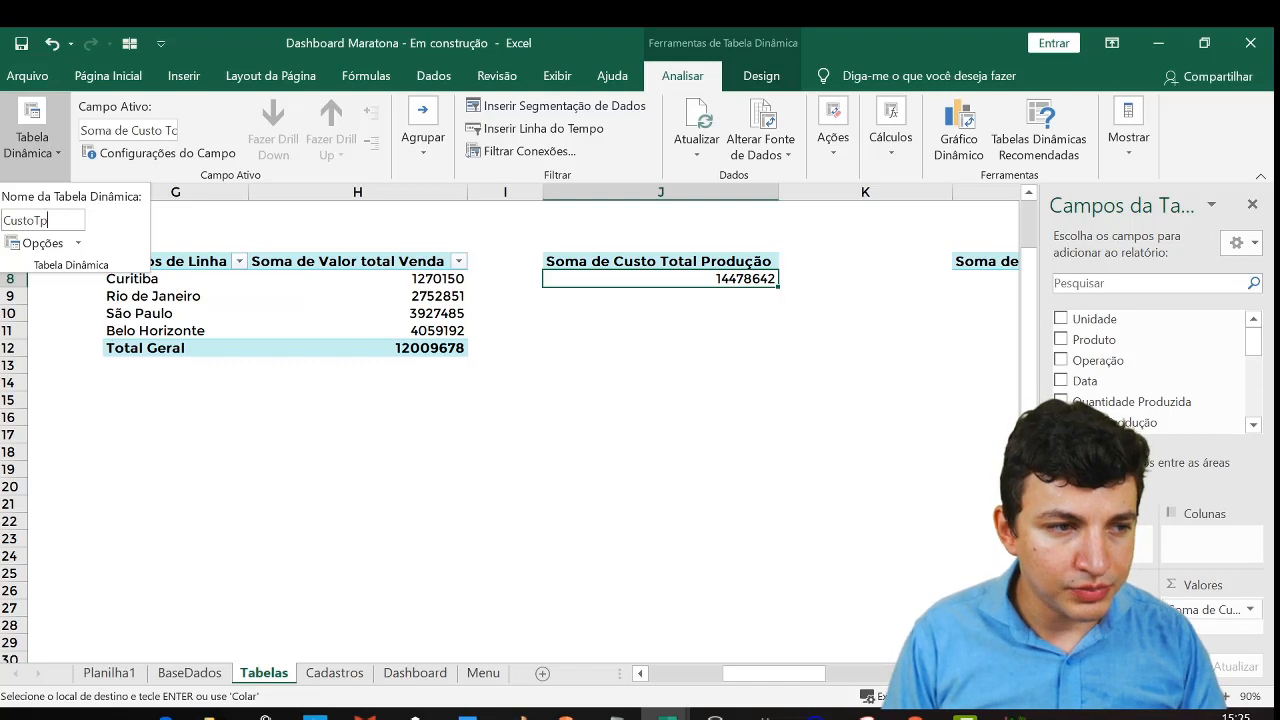
{"action": "type", "text": "ustoTotalProd"}
{"action": "key", "text": "Return"}
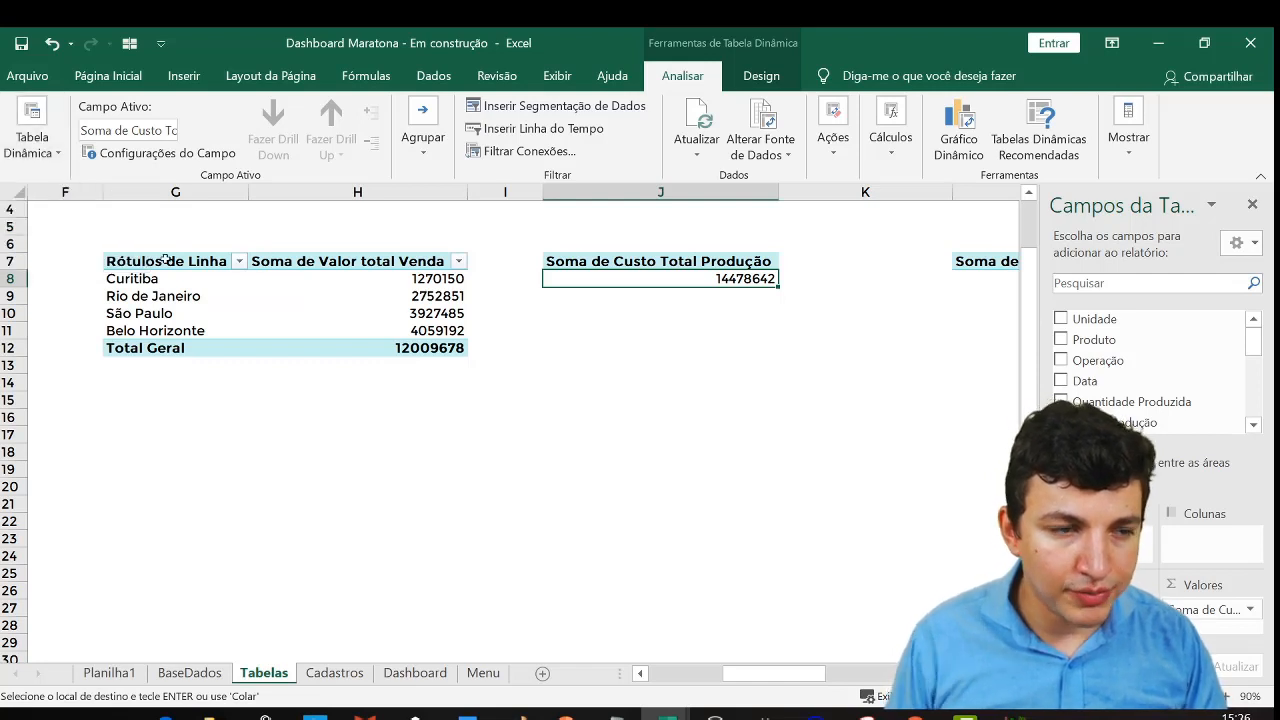
Name the pivot table of total stock value in column L ValorEstoque
{"action": "left_click", "coordinate": [992, 291]}
{"action": "key", "text": "Right"}
{"action": "key", "text": "Right"}
{"action": "key", "text": "Right"}
{"action": "left_click", "coordinate": [606, 293]}
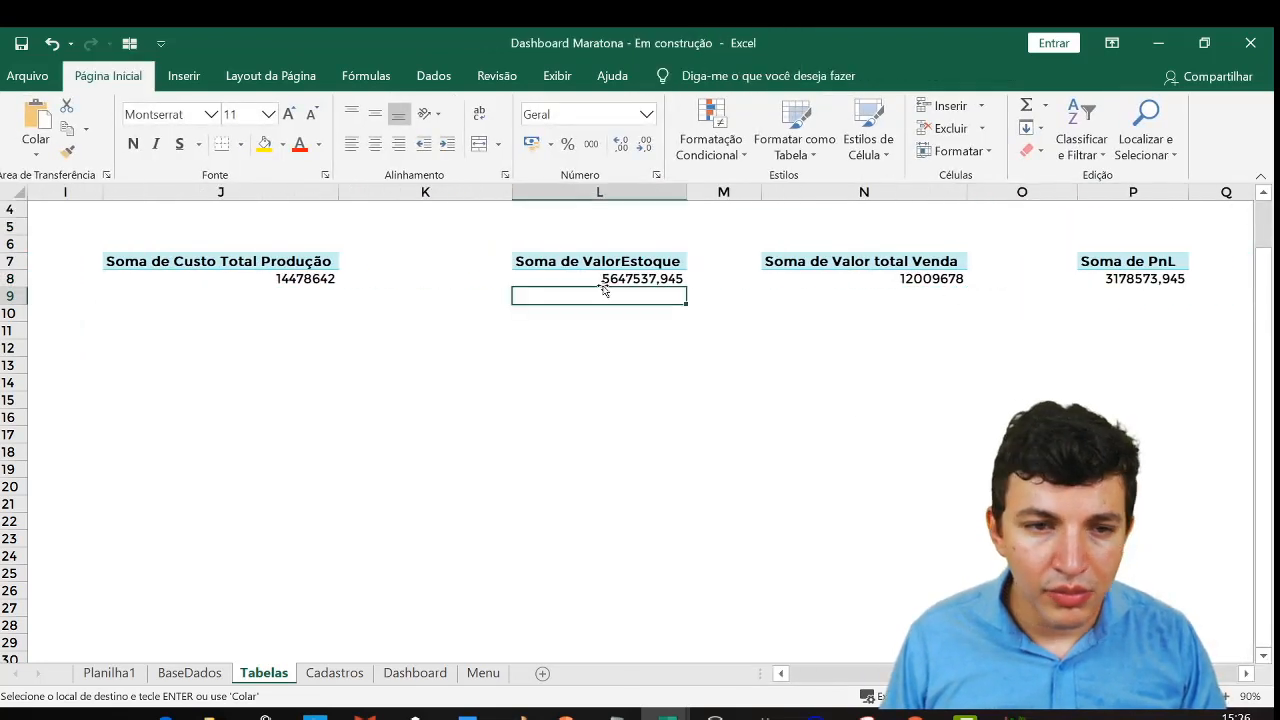
{"action": "left_click", "coordinate": [645, 280]}
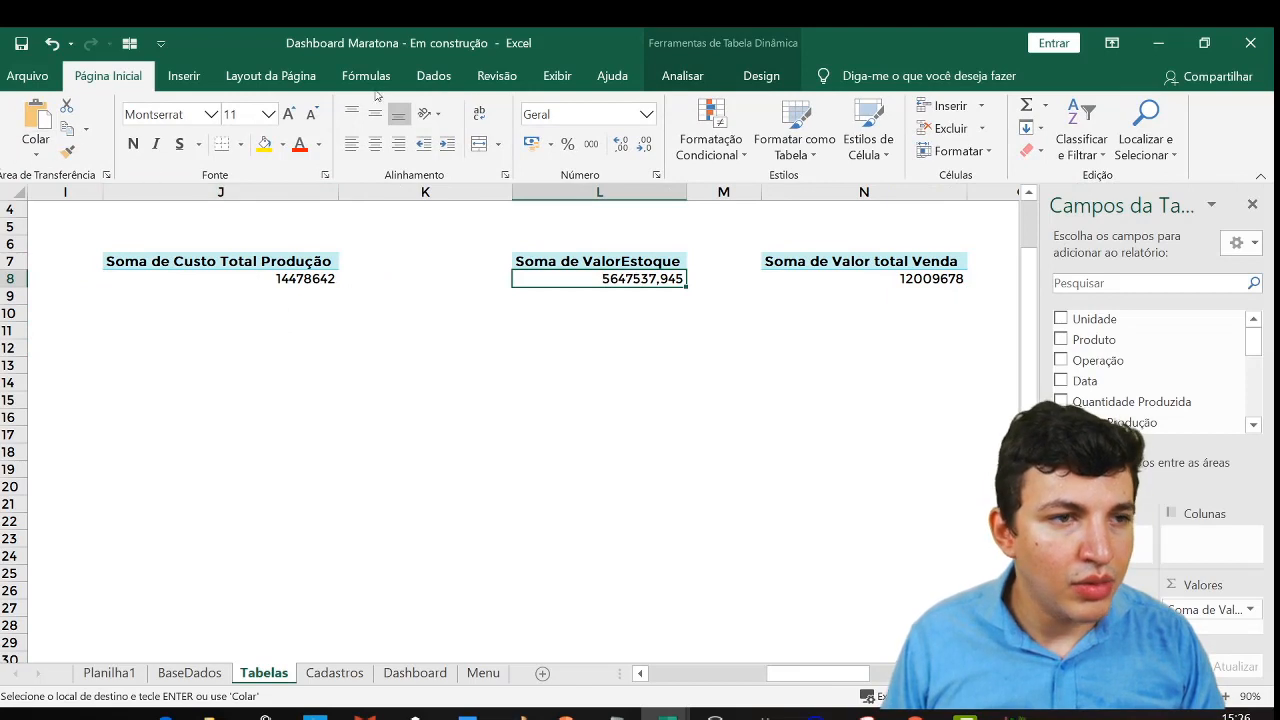
{"action": "left_click", "coordinate": [682, 76]}
{"action": "left_click", "coordinate": [32, 142]}
{"action": "left_click", "coordinate": [42, 220]}
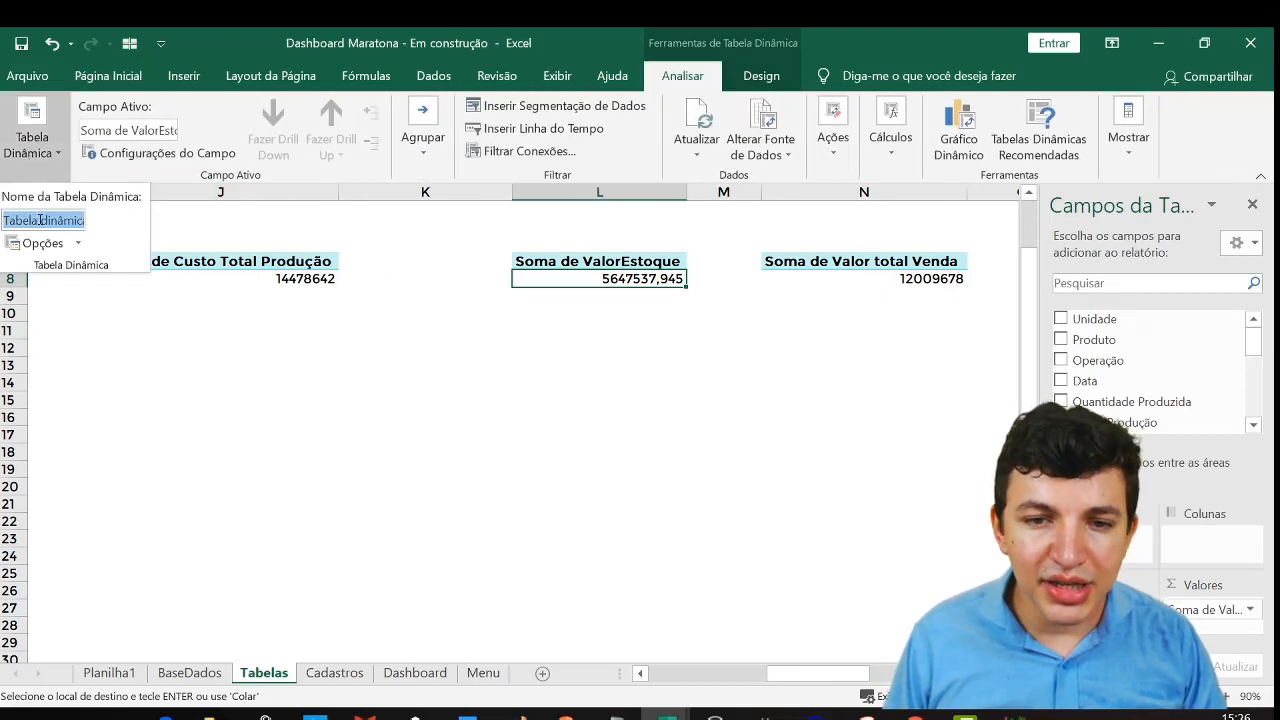
{"action": "type", "text": "ValorEsto"}
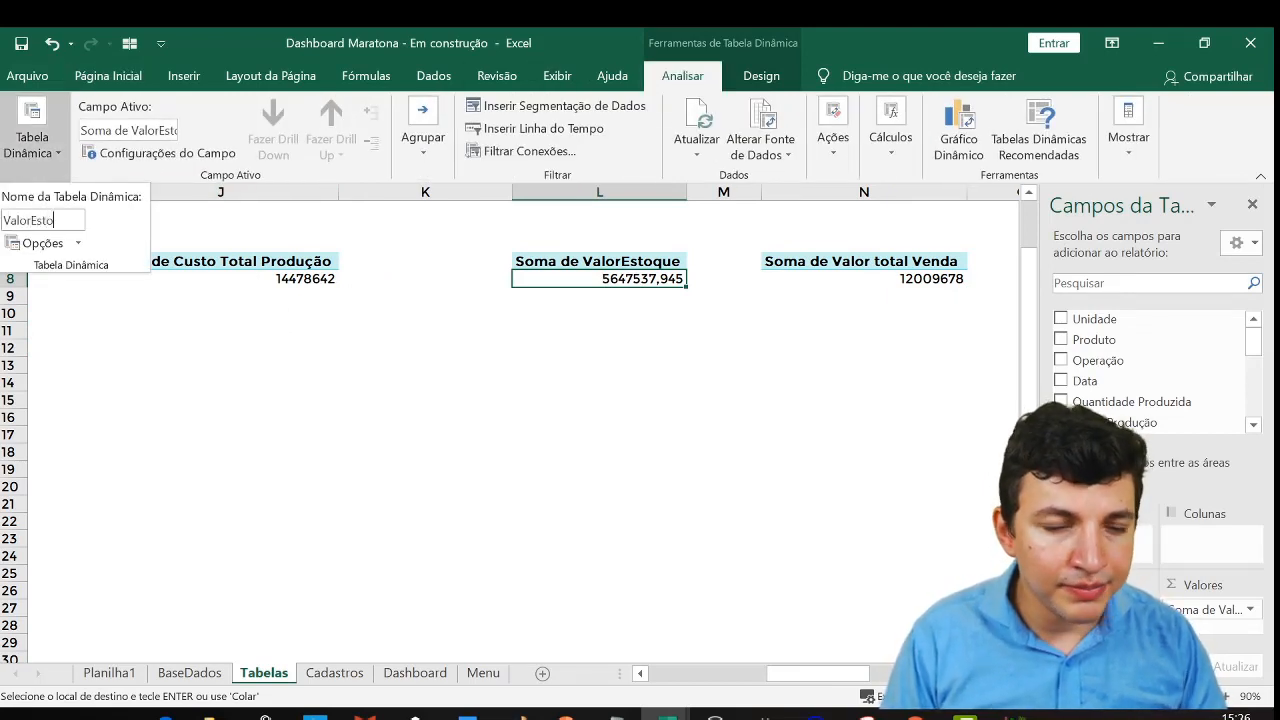
{"action": "type", "text": "que"}
{"action": "key", "text": "Return"}
Name the pivot table of total sales value in column N ValorVenda
{"action": "left_click", "coordinate": [925, 278]}
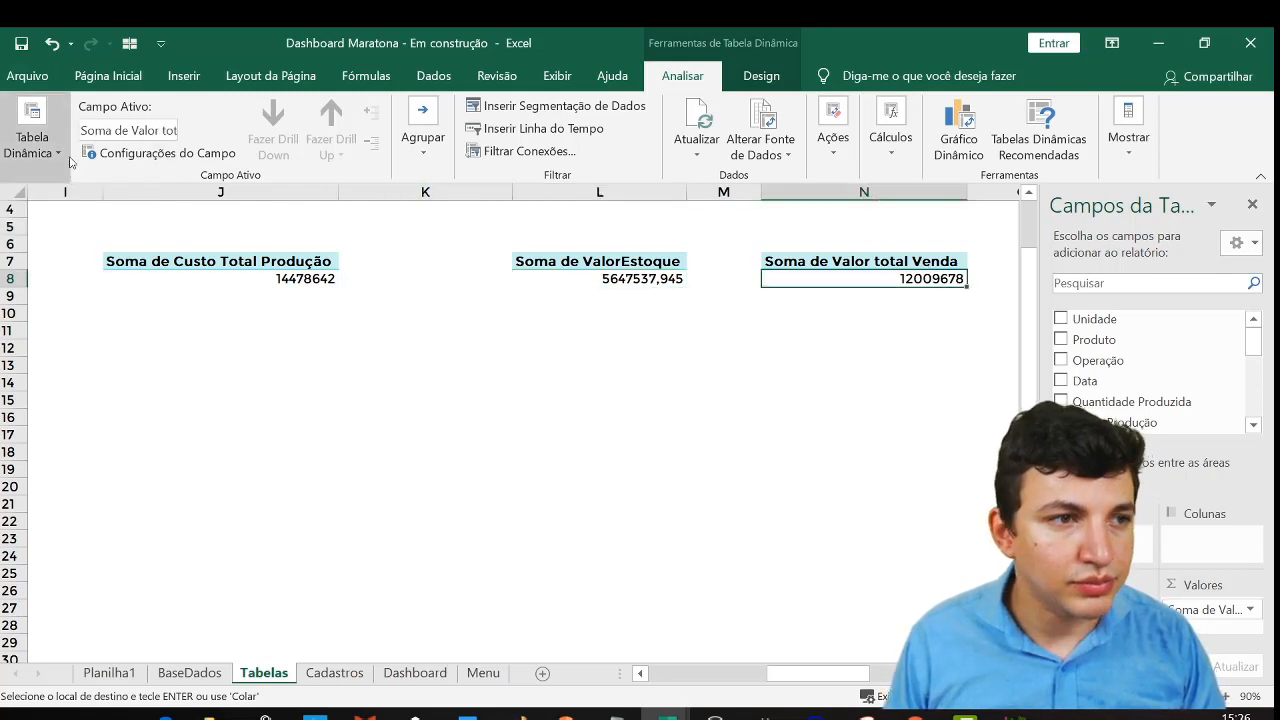
{"action": "left_click", "coordinate": [32, 140]}
{"action": "left_click", "coordinate": [44, 220]}
{"action": "type", "text": "Va"}
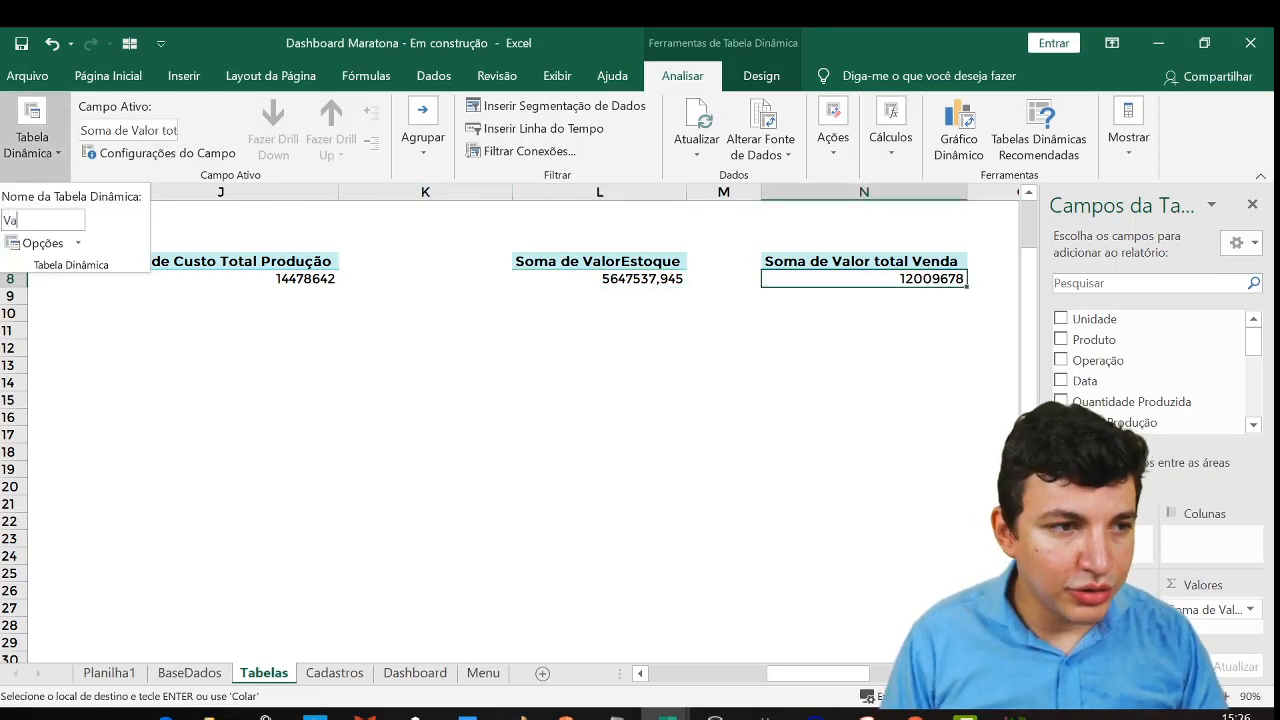
{"action": "type", "text": "lorVenda"}
{"action": "key", "text": "Return"}
Name the pivot table of total PnL in column P PnL
{"action": "key", "text": "Right"}
{"action": "key", "text": "Right"}
{"action": "key", "text": "Right"}
{"action": "key", "text": "Right"}
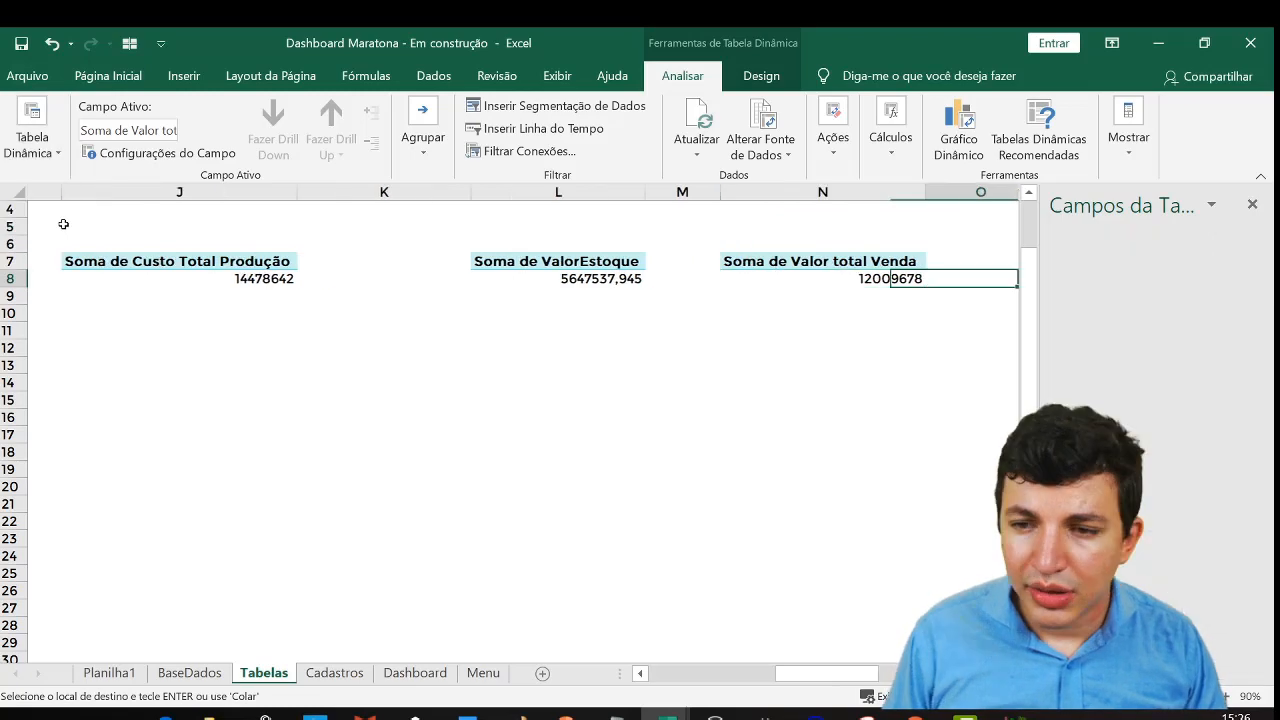
{"action": "left_click", "coordinate": [831, 294]}
{"action": "left_click", "coordinate": [831, 279]}
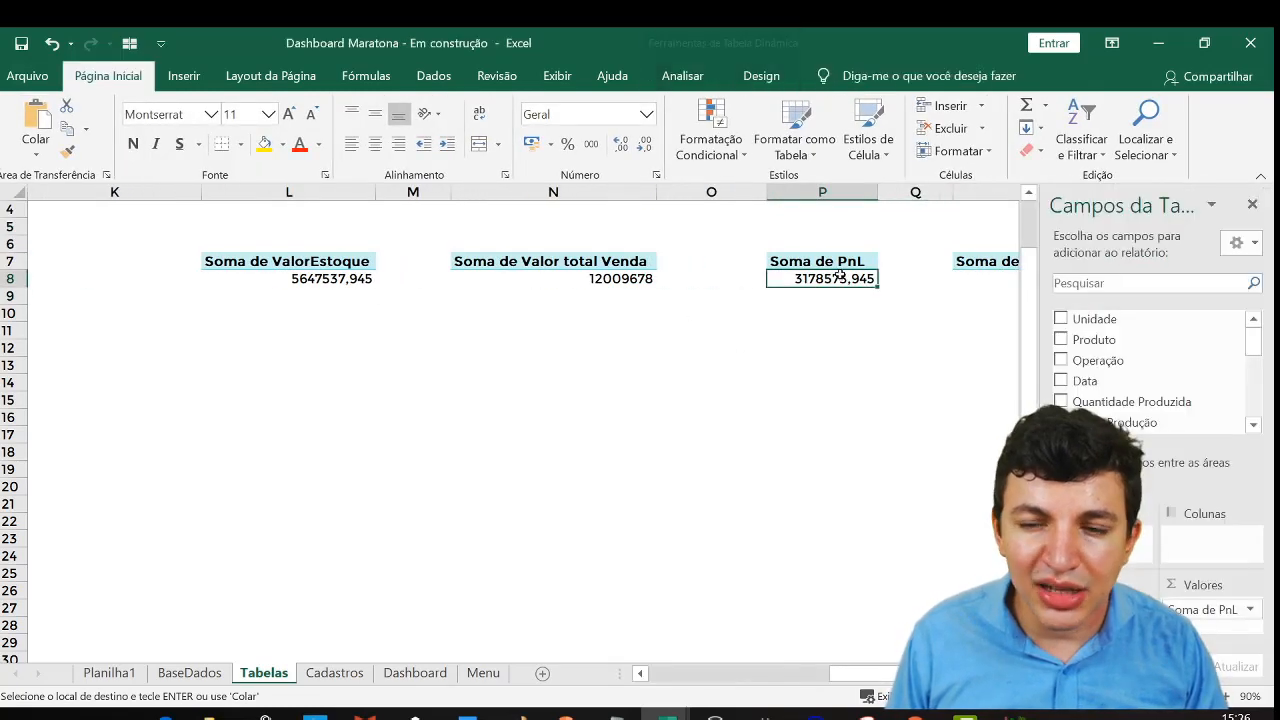
{"action": "left_click", "coordinate": [662, 75]}
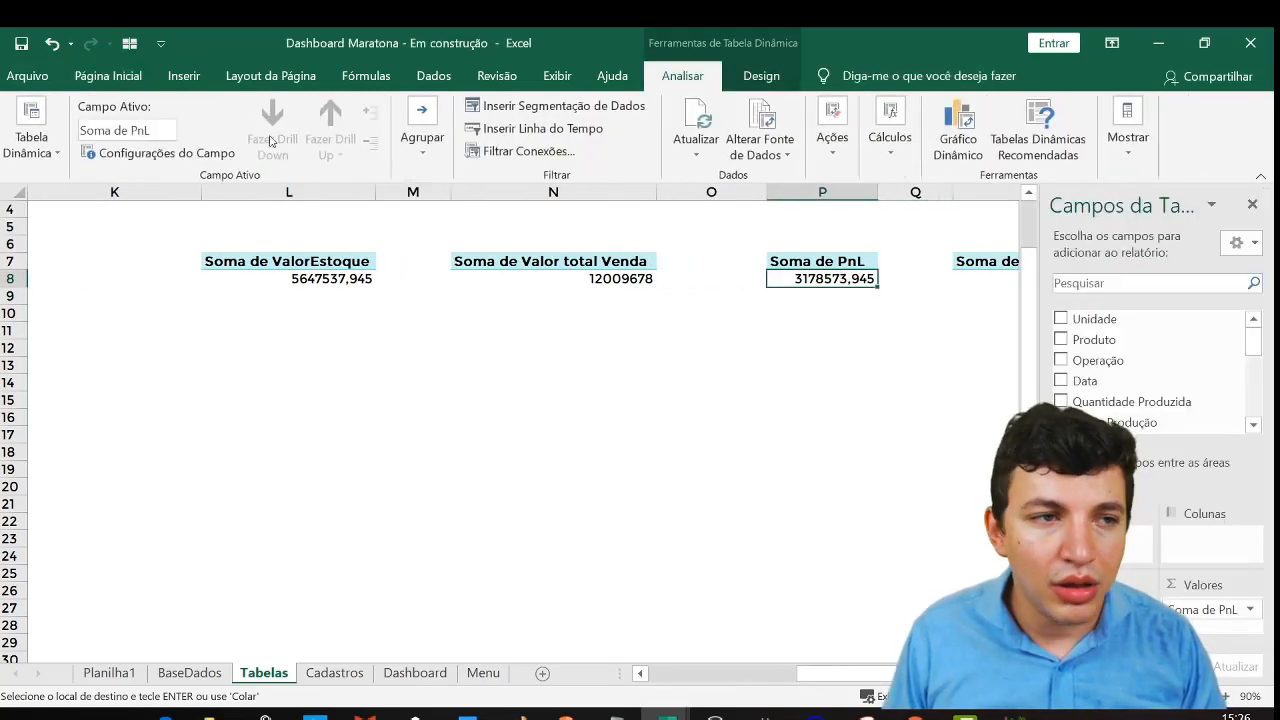
{"action": "left_click", "coordinate": [22, 150]}
{"action": "left_click", "coordinate": [41, 219]}
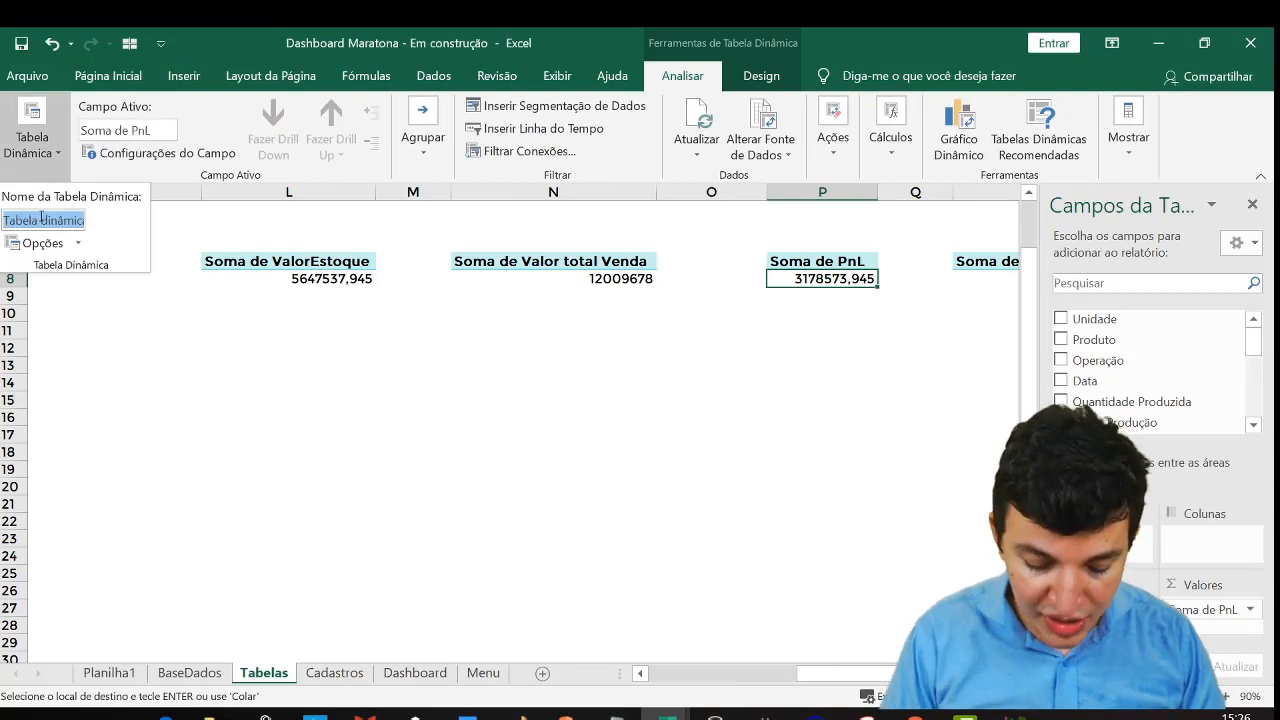
{"action": "type", "text": "PnL"}
{"action": "key", "text": "Return"}
Name the pivot table of total quantity produced in column R QtdeProduzida
{"action": "key", "text": "Right"}
{"action": "key", "text": "Right"}
{"action": "key", "text": "Right"}
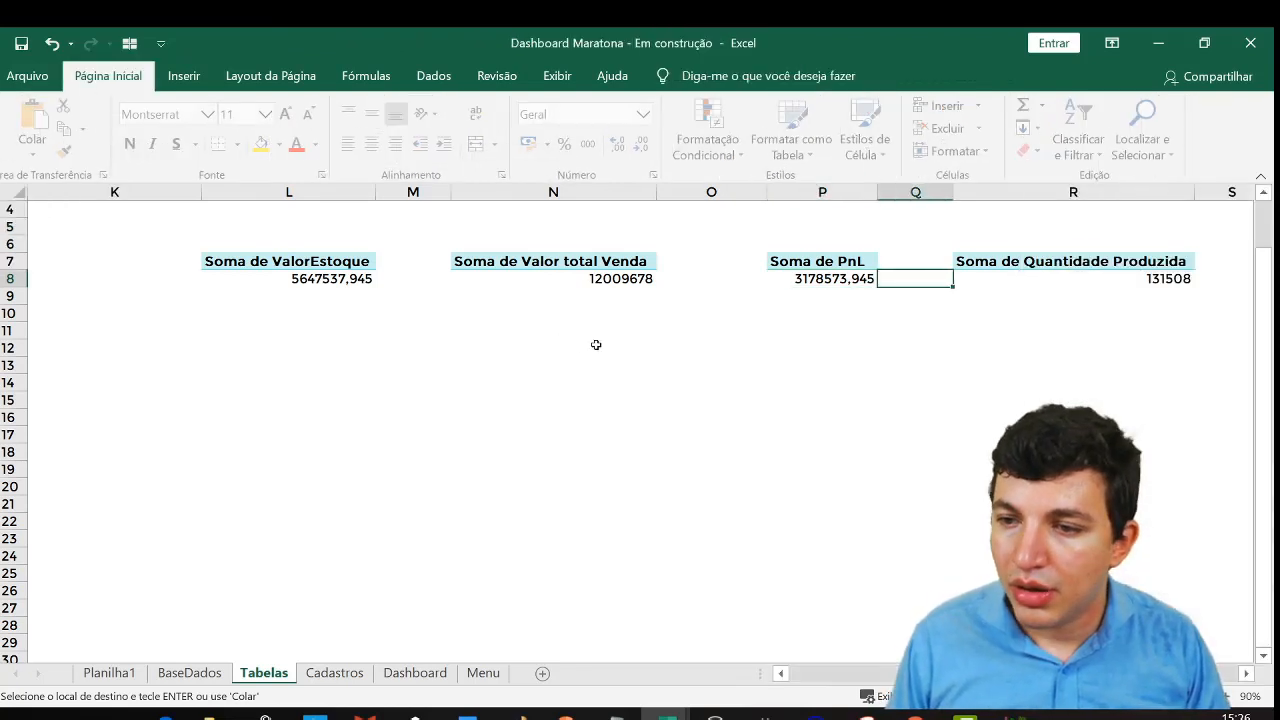
{"action": "left_click", "coordinate": [902, 315]}
{"action": "left_click", "coordinate": [823, 278]}
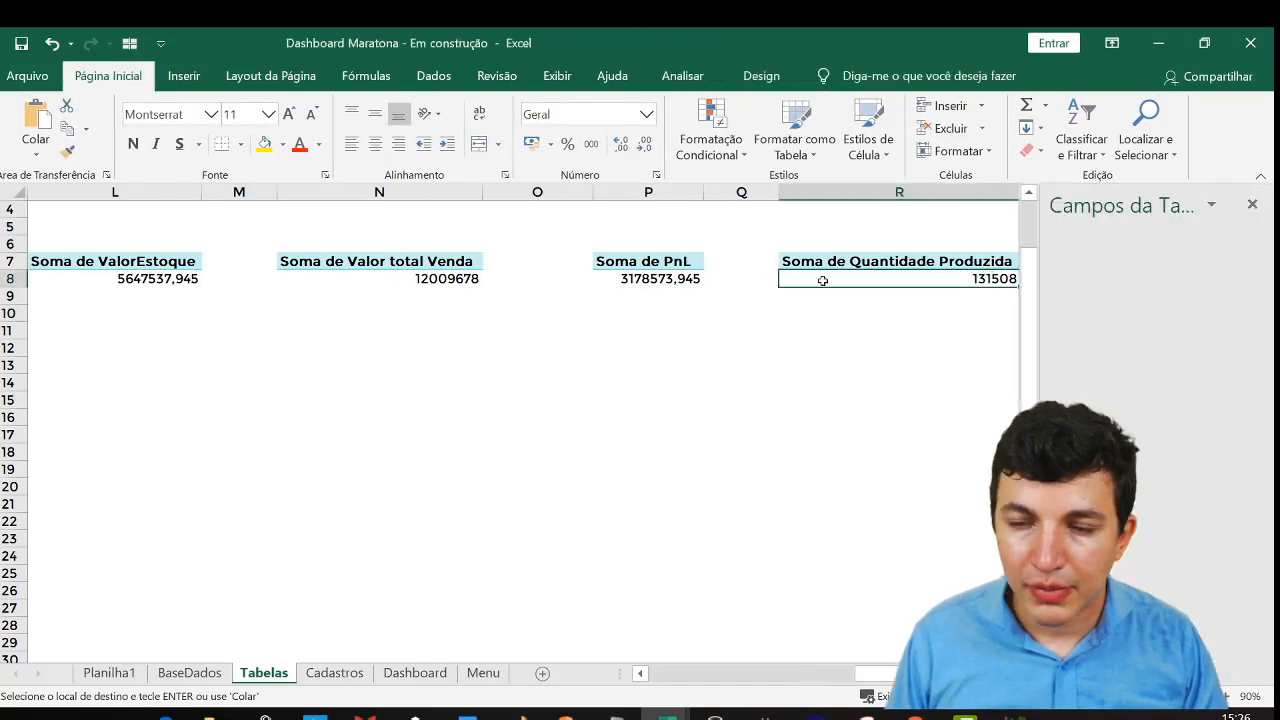
{"action": "left_click", "coordinate": [682, 76]}
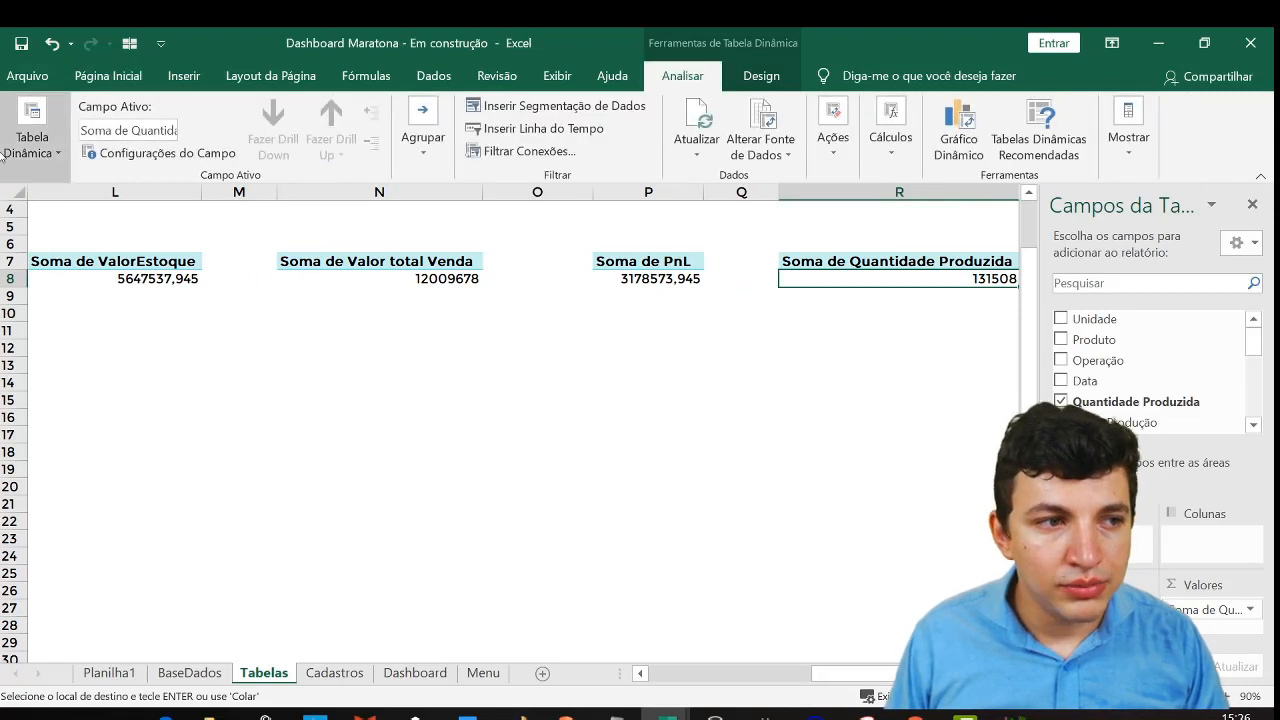
{"action": "left_click", "coordinate": [32, 125]}
{"action": "left_click", "coordinate": [64, 224]}
{"action": "type", "text": "QtdeProduzida"}
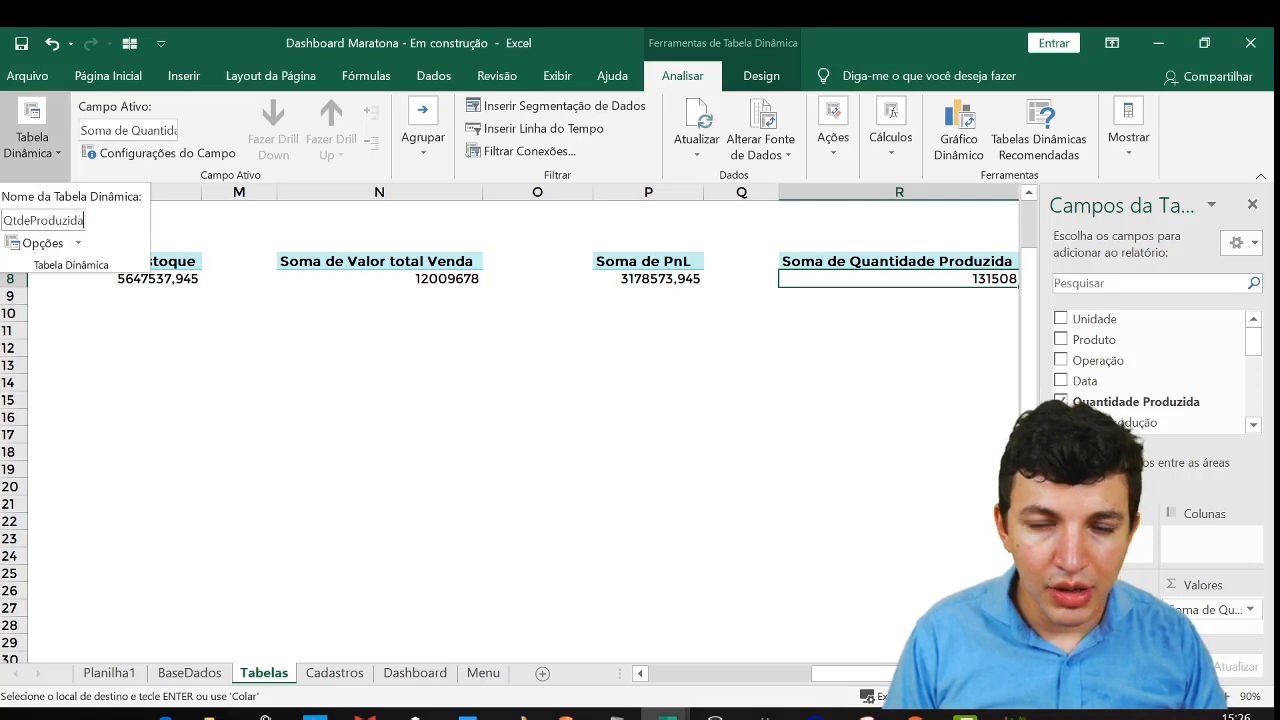
{"action": "key", "text": "Return"}
Name the pivot table of total stock volume in column T VolumeEstoque
{"action": "key", "text": "Right"}
{"action": "key", "text": "Right"}
{"action": "key", "text": "Right"}
{"action": "key", "text": "Left"}
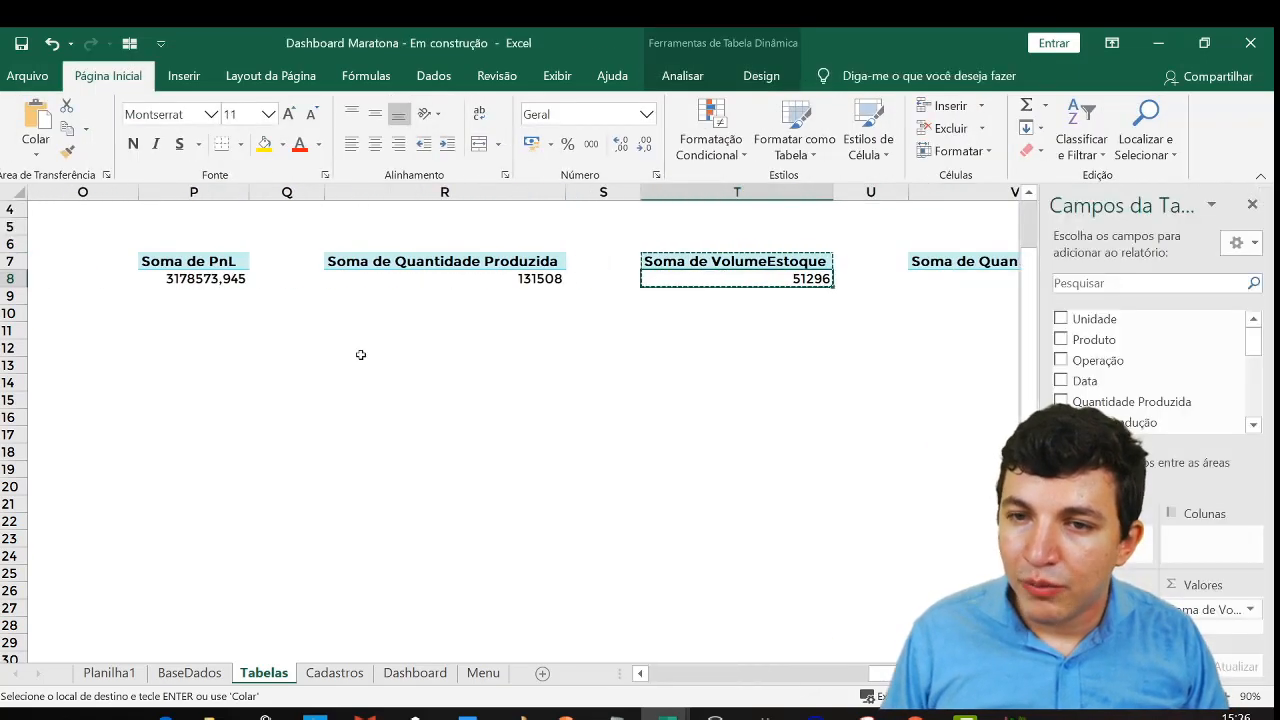
{"action": "left_click", "coordinate": [682, 76]}
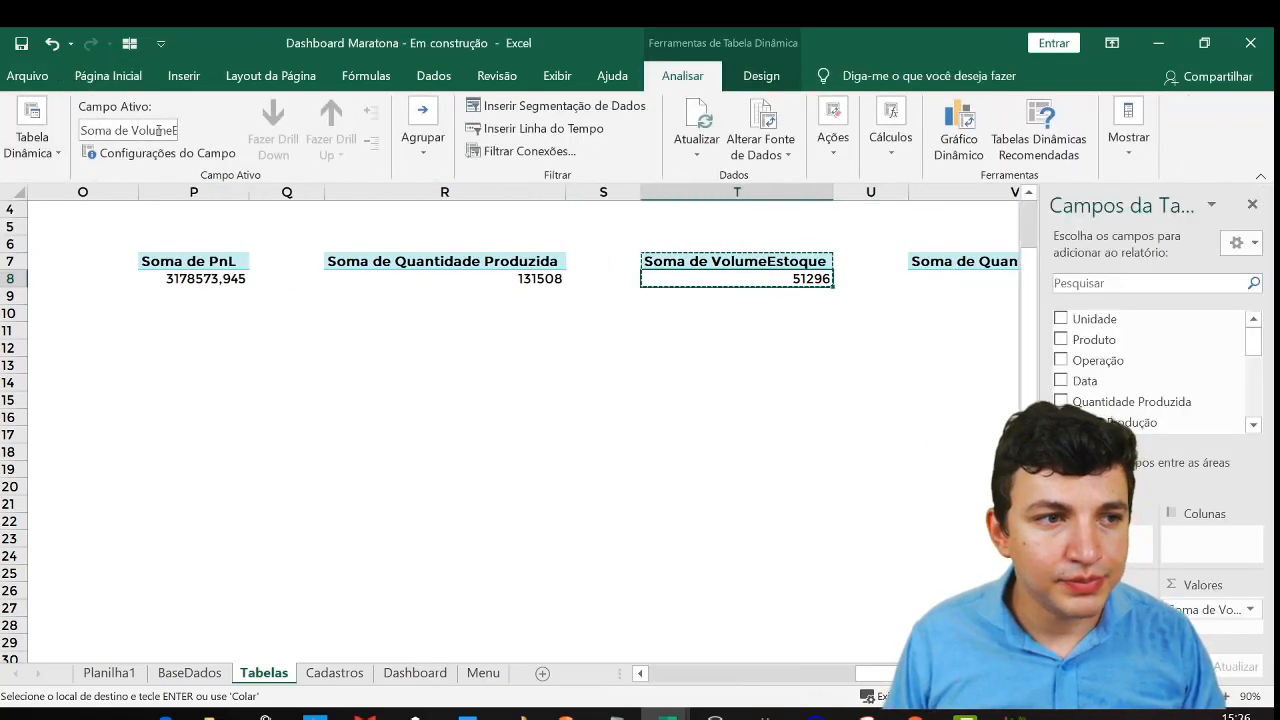
{"action": "left_click", "coordinate": [32, 140]}
{"action": "type", "text": "V"}
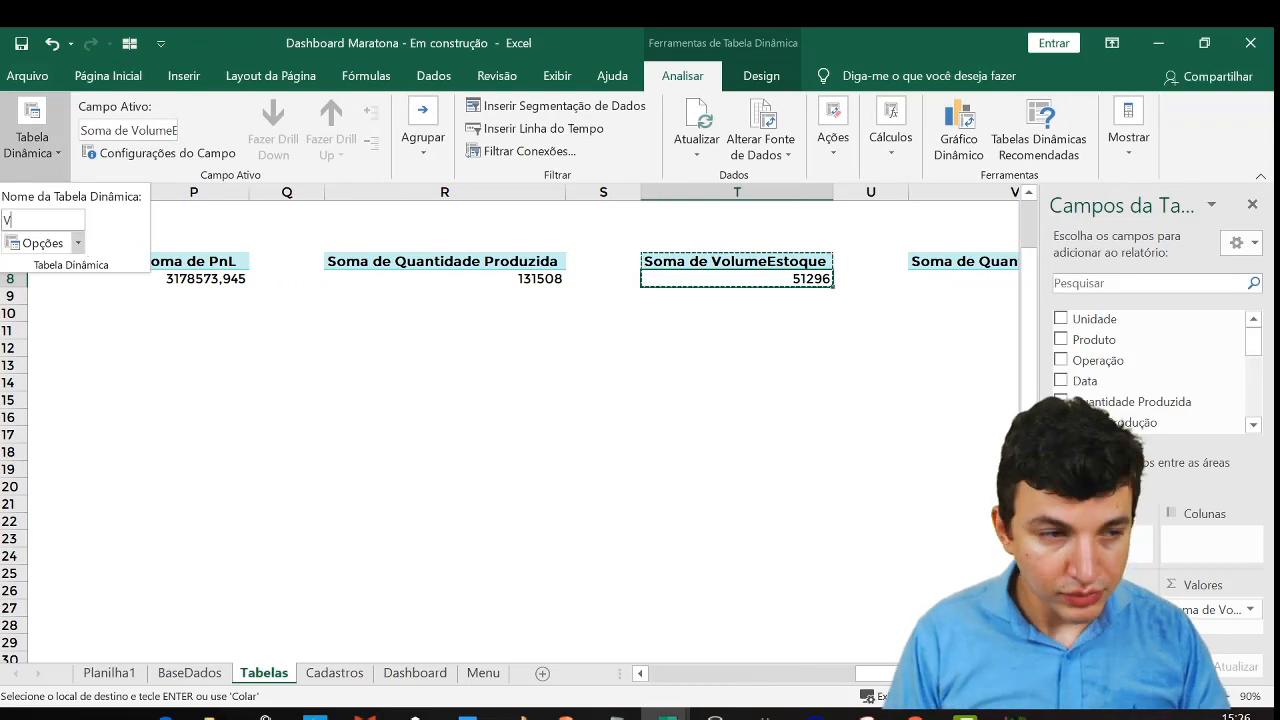
{"action": "type", "text": "olumeEstoque"}
{"action": "key", "text": "Return"}
Name the pivot table of total quantity sold in column V QtdeVend
{"action": "key", "text": "Right"}
{"action": "key", "text": "Right"}
{"action": "key", "text": "Right"}
{"action": "key", "text": "Right"}
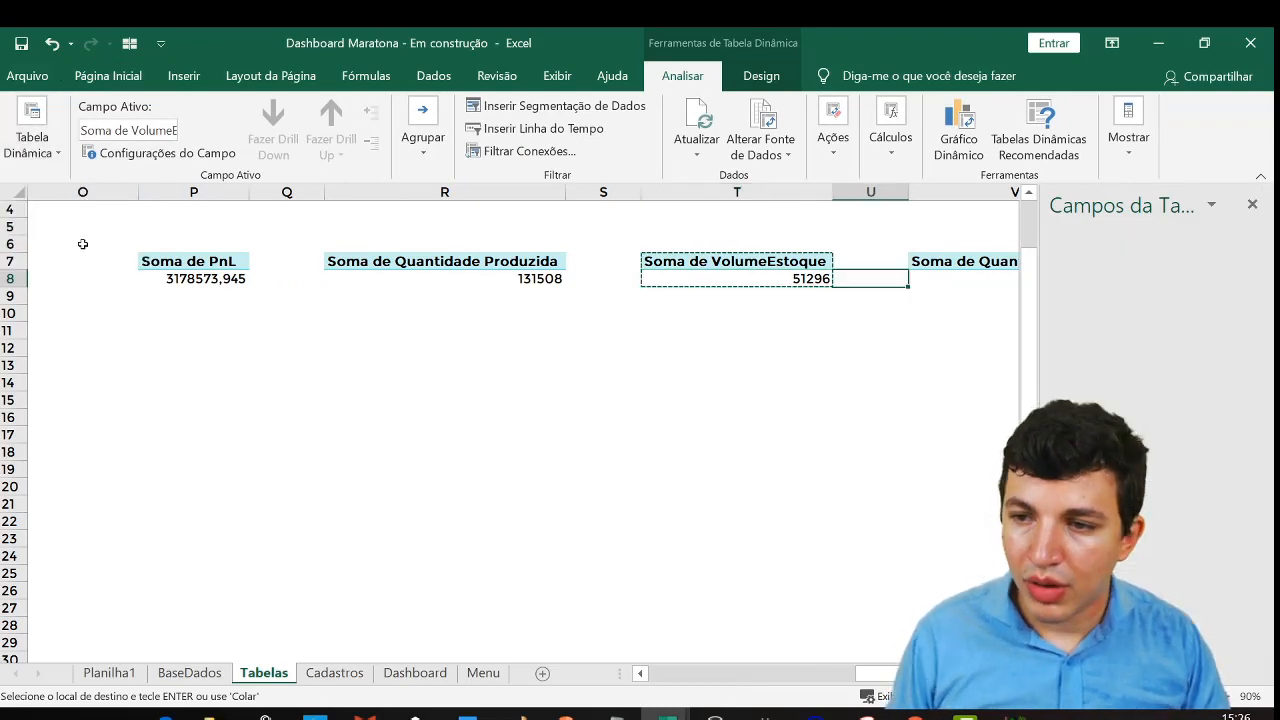
{"action": "left_click", "coordinate": [957, 280]}
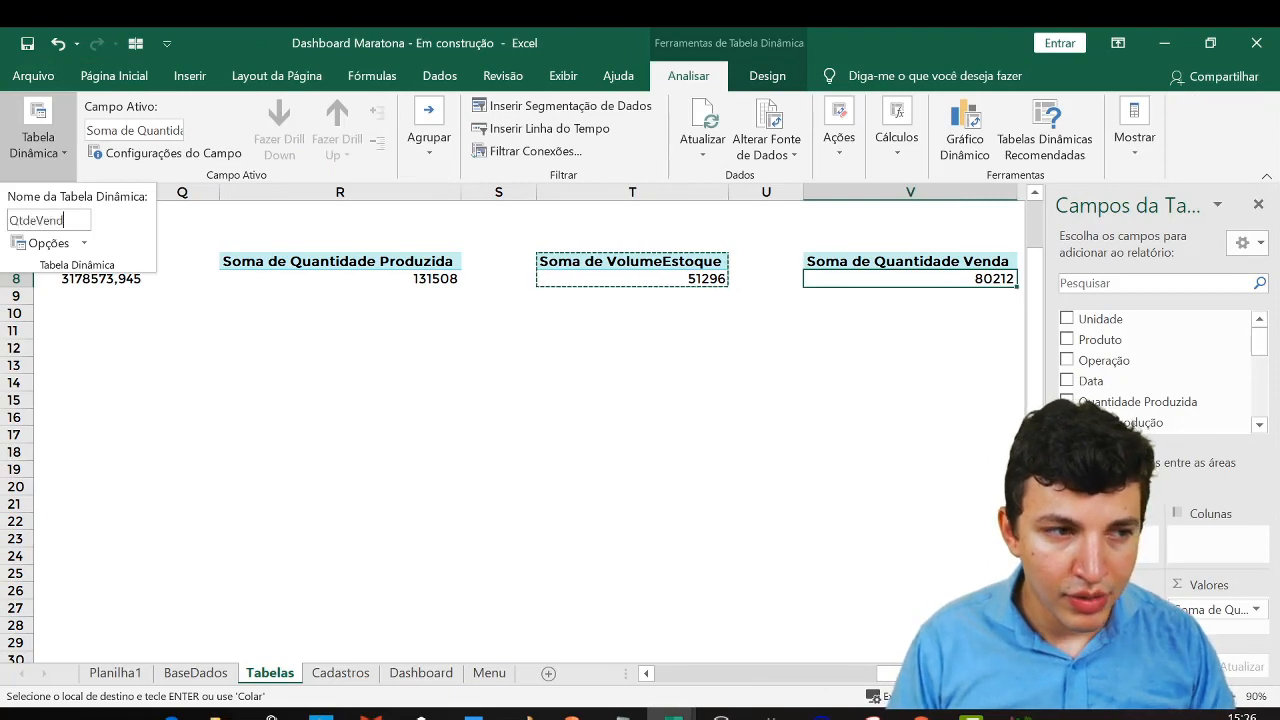
{"action": "key", "text": "Return"}
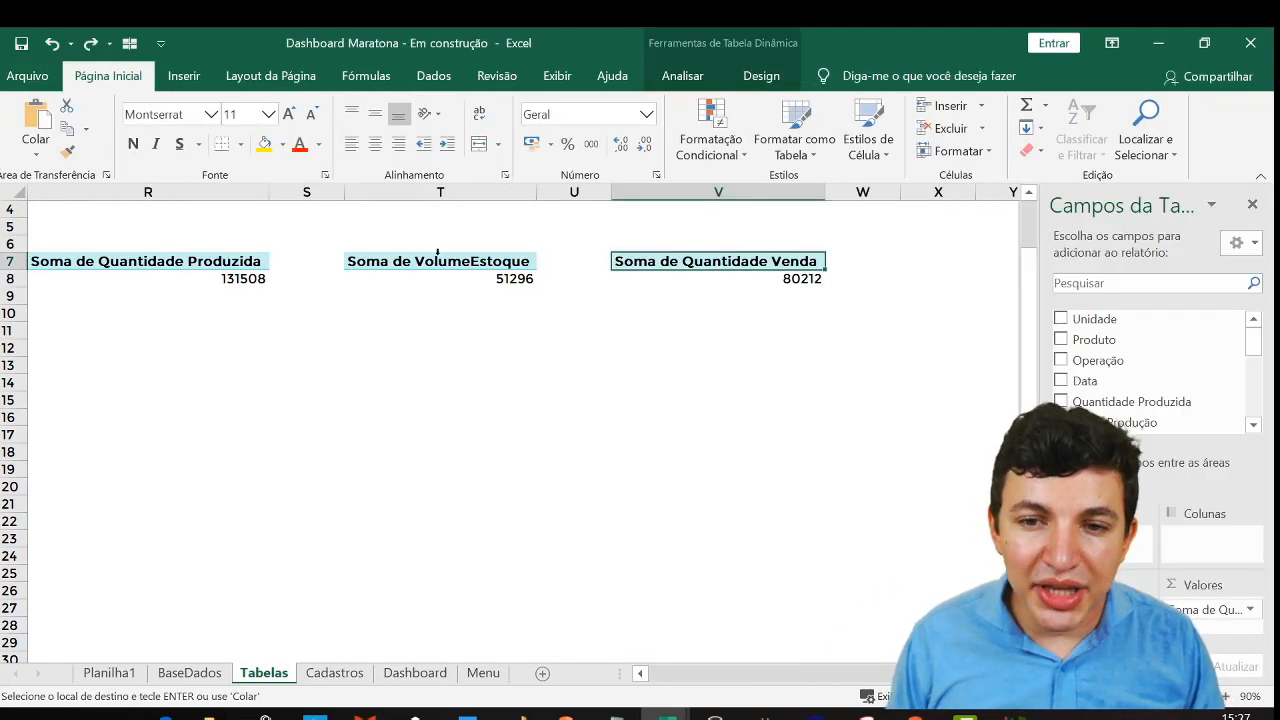
Copy the whole pivot table of total sales by unit in G7:H12
{"action": "key", "text": "Left"}
{"action": "key", "text": "Left"}
{"action": "key", "text": "Left"}
{"action": "key", "text": "Left"}
{"action": "key", "text": "Left"}
{"action": "key", "text": "Left"}
{"action": "key", "text": "Left"}
{"action": "key", "text": "Left"}
{"action": "key", "text": "Left"}
{"action": "key", "text": "Left"}
{"action": "key", "text": "Left"}
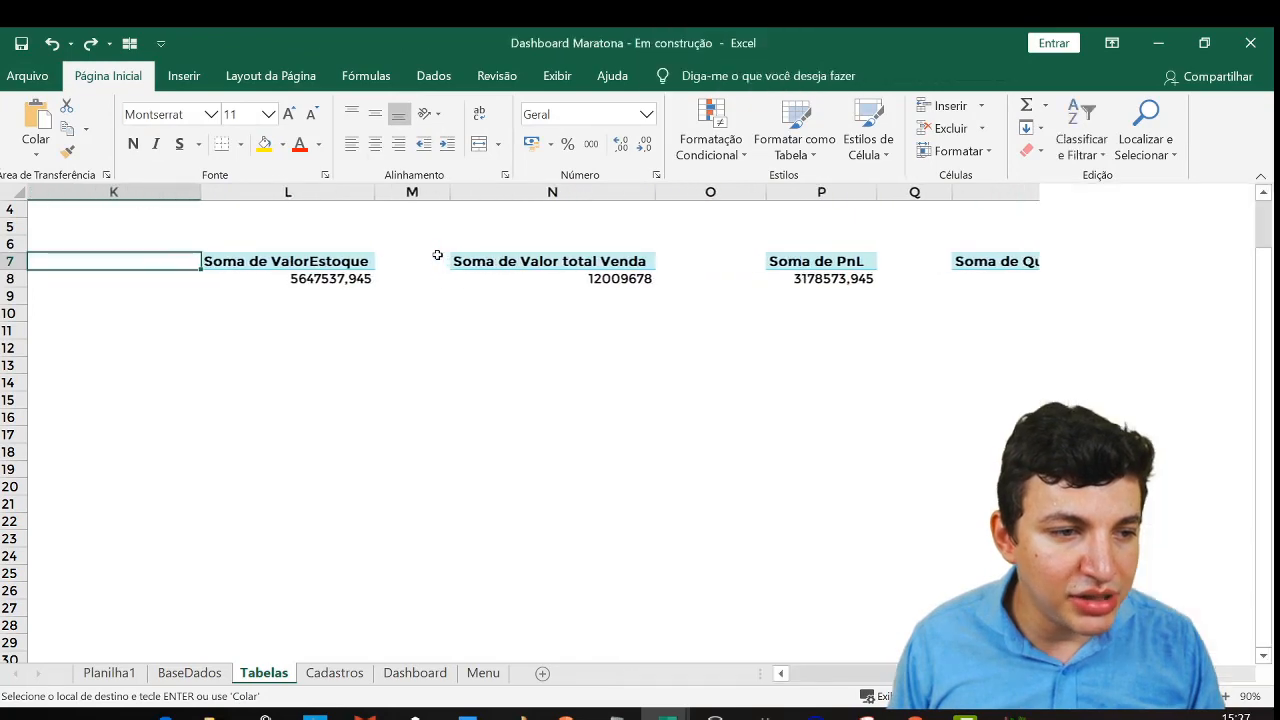
{"action": "key", "text": "Left"}
{"action": "key", "text": "Left"}
{"action": "key", "text": "Left"}
{"action": "key", "text": "Left"}
{"action": "key", "text": "Left"}
{"action": "key", "text": "Left"}
{"action": "key", "text": "Left"}
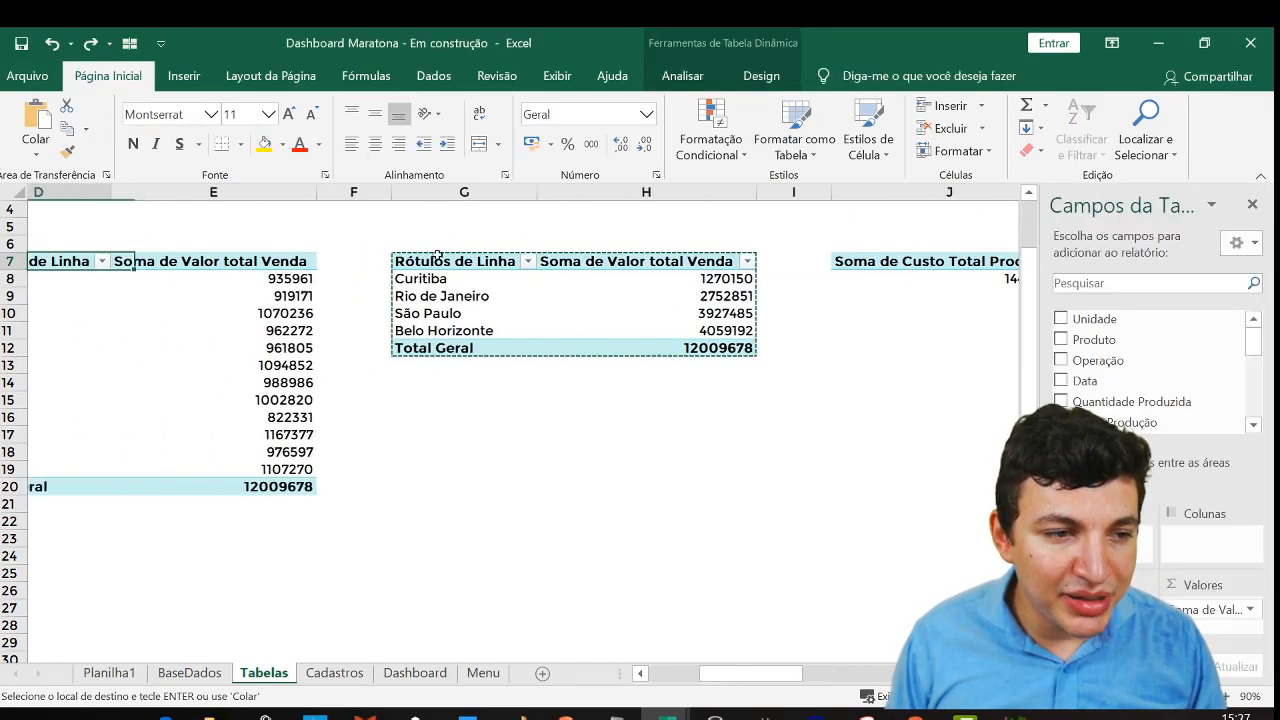
{"action": "key", "text": "Right"}
{"action": "key", "text": "Right"}
{"action": "key", "text": "Right"}
{"action": "key", "text": "shift+Right"}
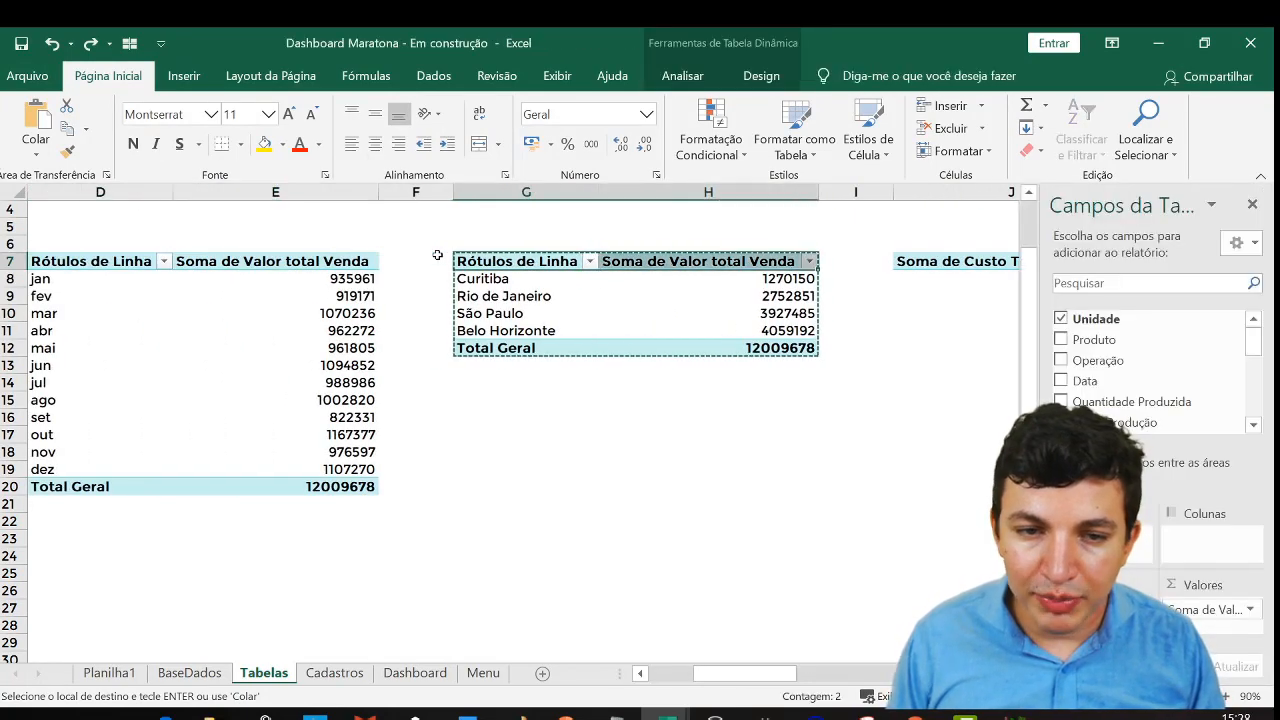
{"action": "key", "text": "ctrl+shift+Down"}
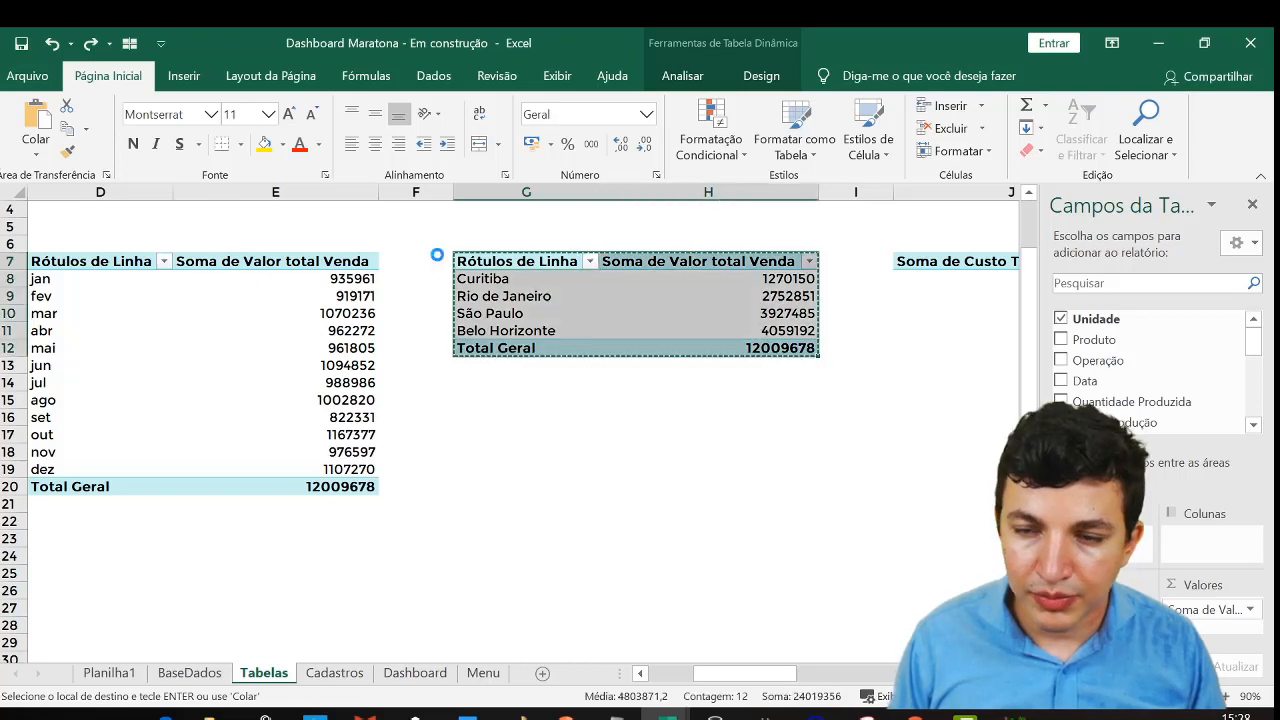
Paste the copied sales-by-unit pivot table at X7, beyond the quantity sold table
{"action": "key", "text": "Right"}
{"action": "key", "text": "Right"}
{"action": "key", "text": "Right"}
{"action": "key", "text": "Right"}
{"action": "key", "text": "Right"}
{"action": "key", "text": "Right"}
{"action": "key", "text": "Right"}
{"action": "key", "text": "Right"}
{"action": "key", "text": "Right"}
{"action": "key", "text": "Right"}
{"action": "key", "text": "Right"}
{"action": "key", "text": "Right"}
{"action": "key", "text": "Right"}
{"action": "key", "text": "Right"}
{"action": "key", "text": "Right"}
{"action": "key", "text": "Right"}
{"action": "key", "text": "Right"}
{"action": "key", "text": "Right"}
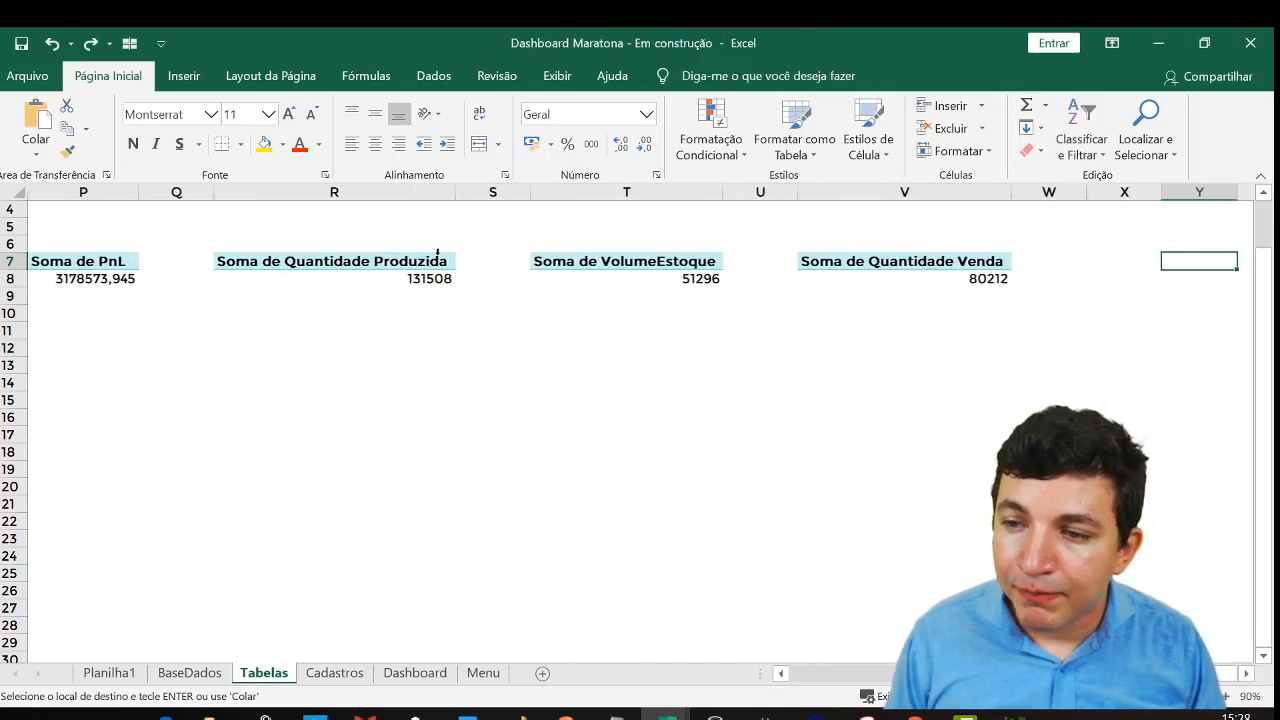
{"action": "key", "text": "Right"}
{"action": "key", "text": "Right"}
{"action": "key", "text": "Left"}
{"action": "key", "text": "Left"}
{"action": "key", "text": "Left"}
{"action": "type", "text": "Rótulos\tSoma de Valor total Venda Curitiba\t1270150 Rio de Jan\t2752851 São Paulo\t3927485 Belo Horizo\t4059192 Total Gera\t1E+07"}
{"action": "key", "text": "Right"}
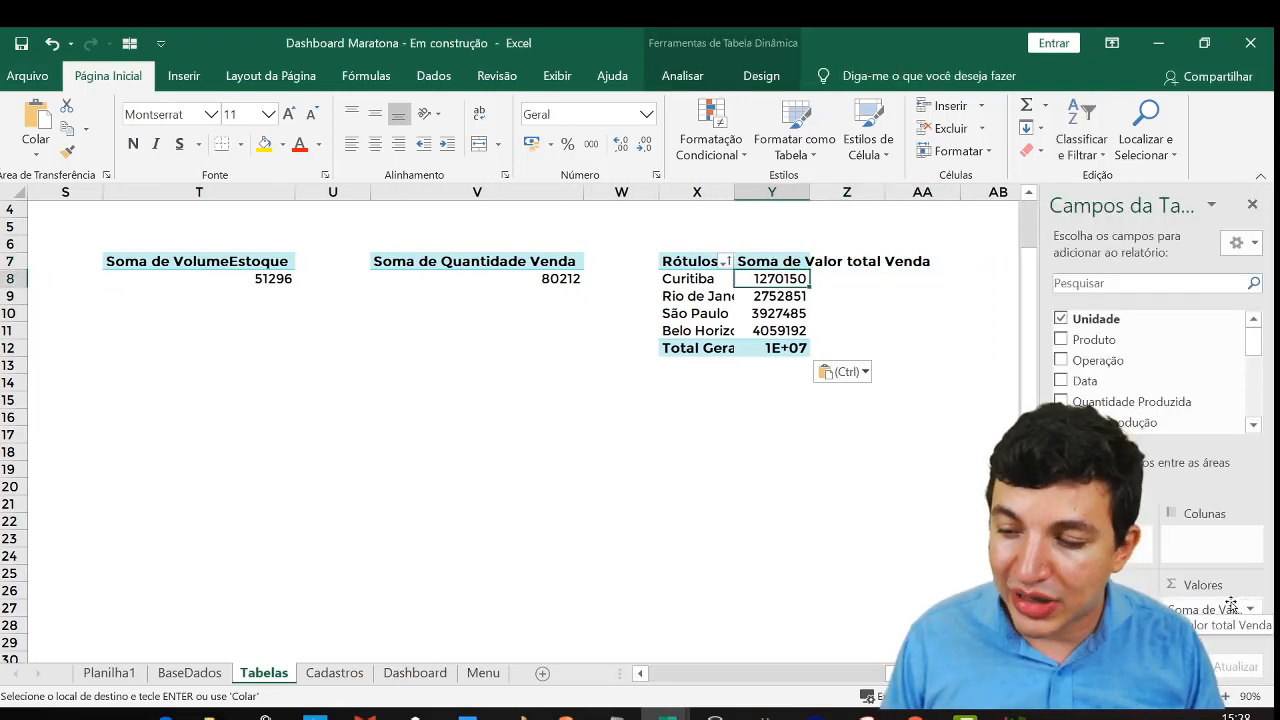
Replace Valor total Venda with Quantidade Produzida as the value field of the pasted pivot table in columns X and Y
{"action": "left_click_drag", "start_coordinate": [1222, 609], "coordinate": [1250, 346]}
{"action": "left_click_drag", "start_coordinate": [1150, 401], "coordinate": [1205, 630]}
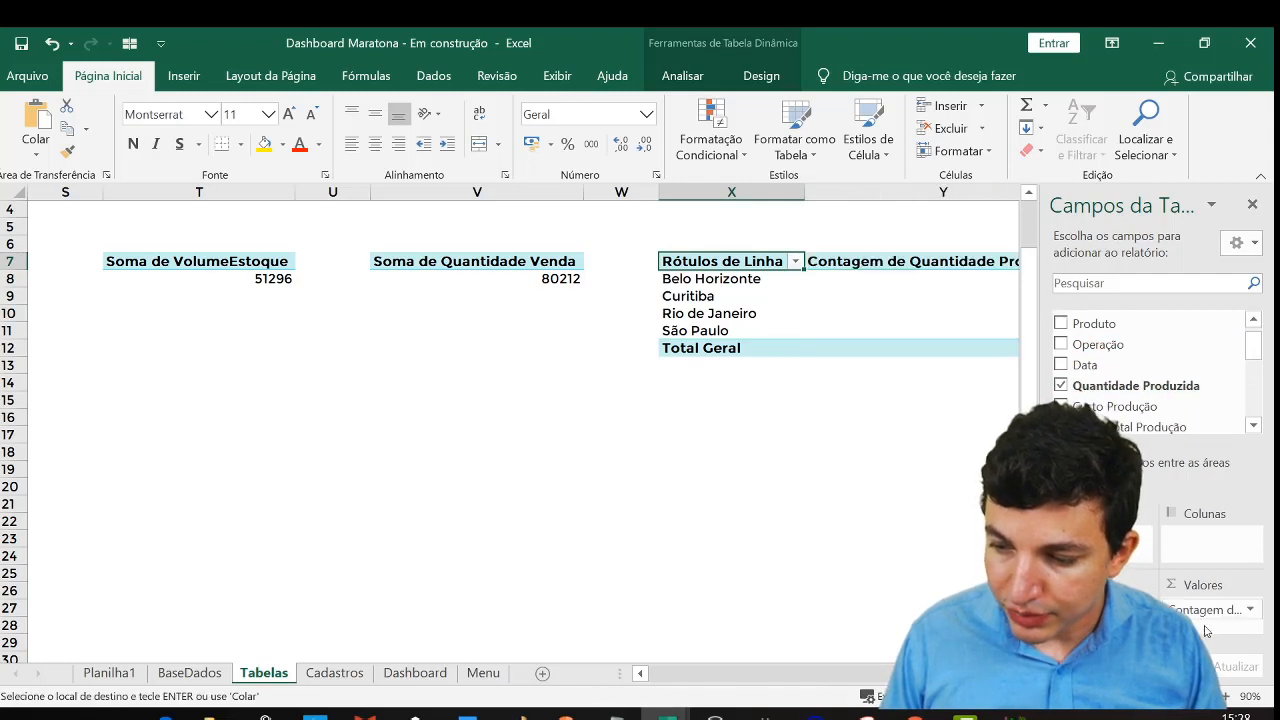
{"action": "left_click", "coordinate": [890, 281]}
{"action": "key", "text": "Right"}
{"action": "key", "text": "Right"}
{"action": "key", "text": "Right"}
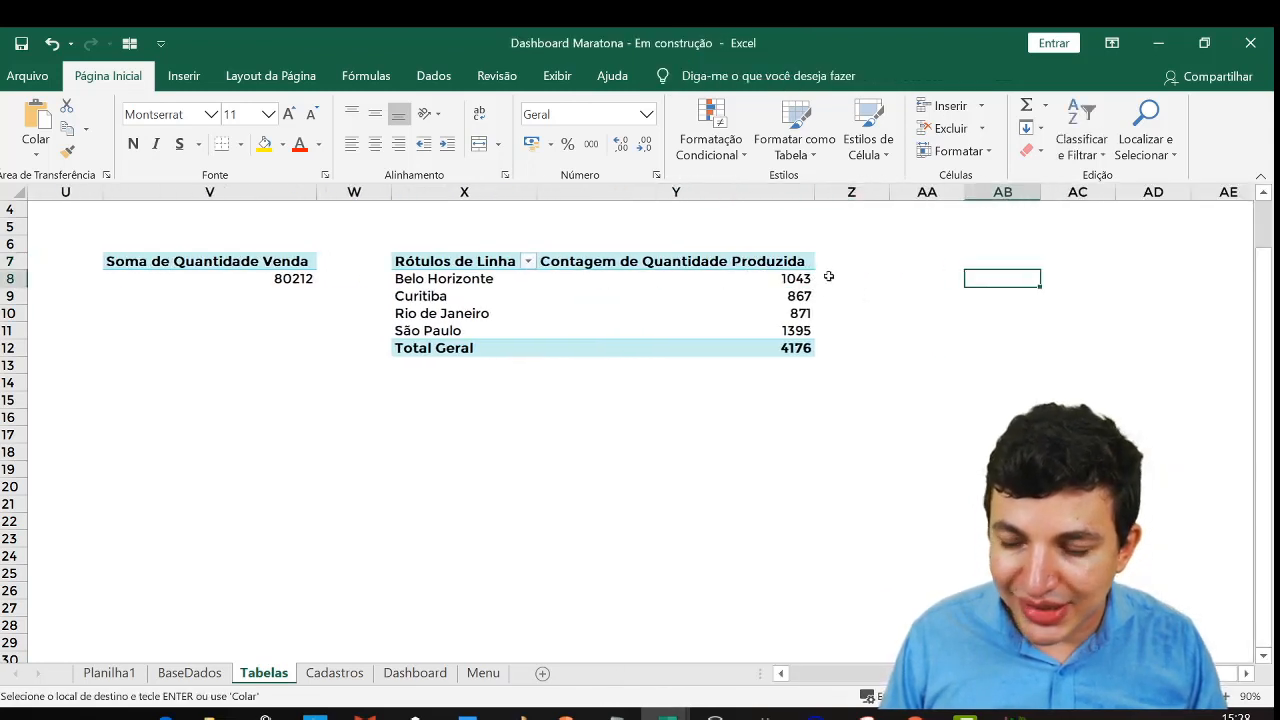
Summarise the Quantidade Produzida values by sum (Soma) instead of count in the pivot table by unit
{"action": "left_click", "coordinate": [704, 328]}
{"action": "left_click", "coordinate": [1249, 608]}
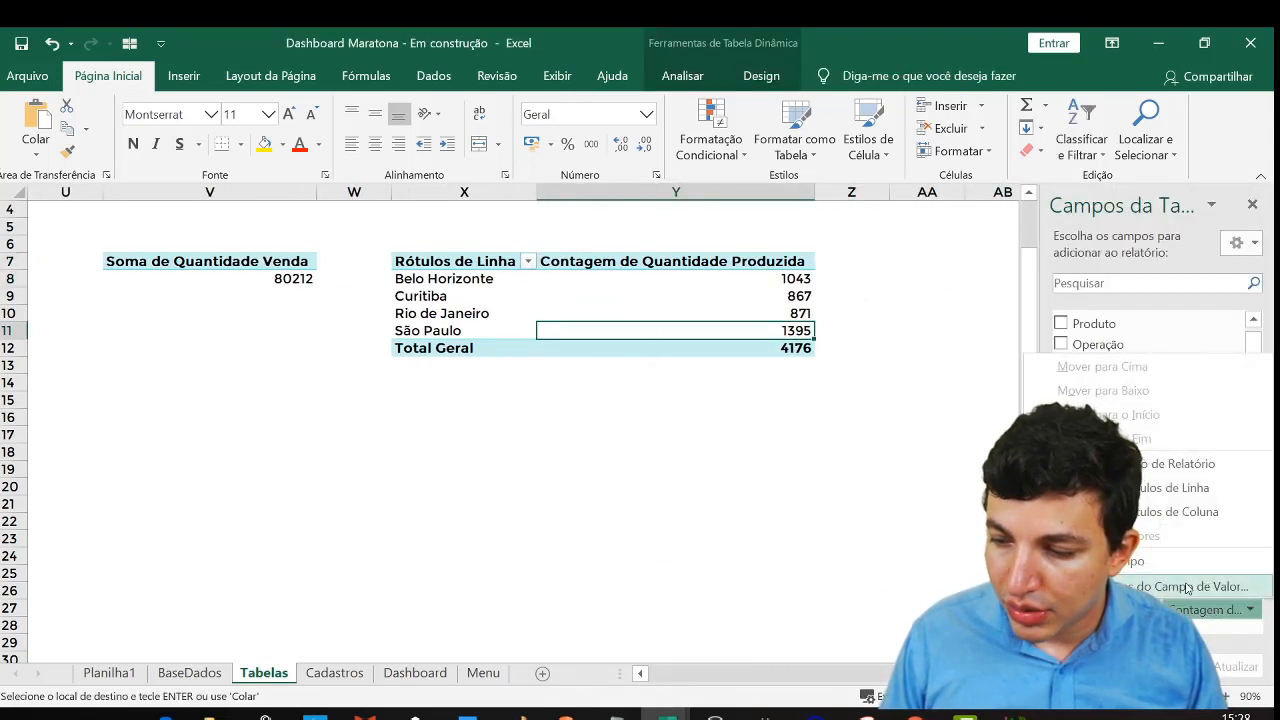
{"action": "left_click", "coordinate": [1195, 587]}
{"action": "left_click", "coordinate": [704, 418]}
{"action": "left_click", "coordinate": [915, 541]}
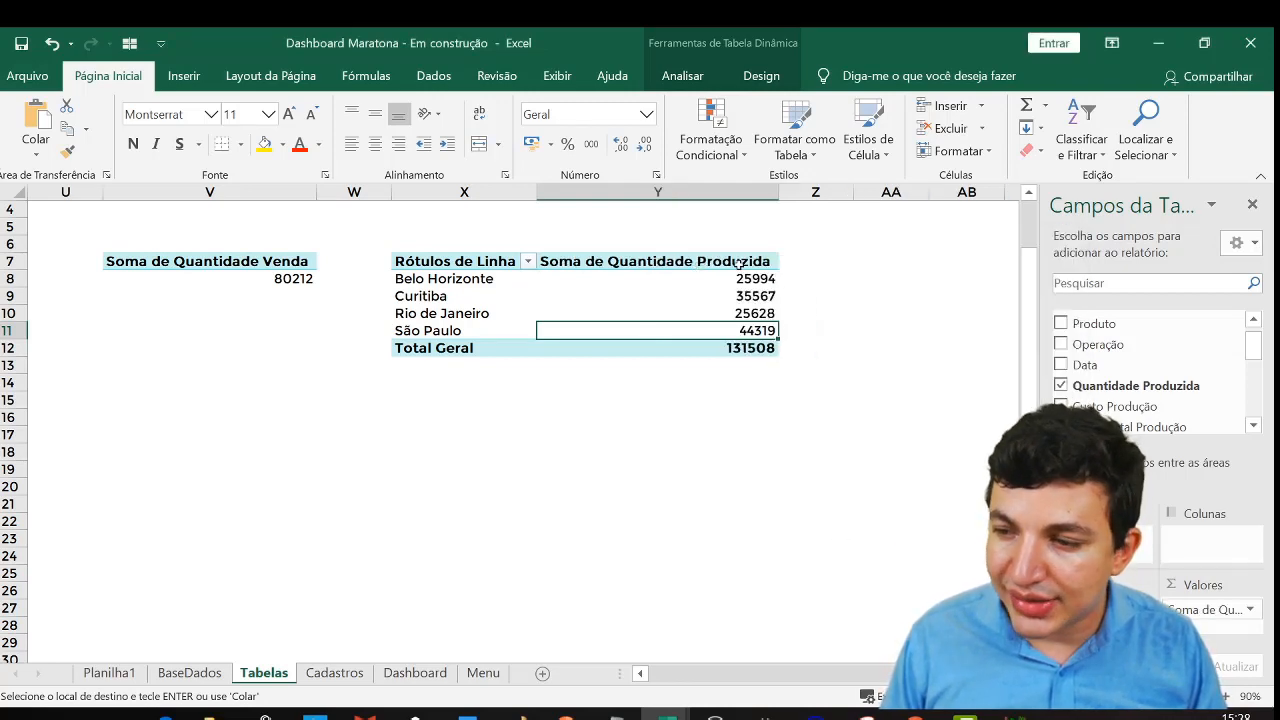
Add Quantidade Venda as a second value field to the pivot table of quantity produced by unit
{"action": "left_click", "coordinate": [1253, 425]}
{"action": "left_click", "coordinate": [1253, 425]}
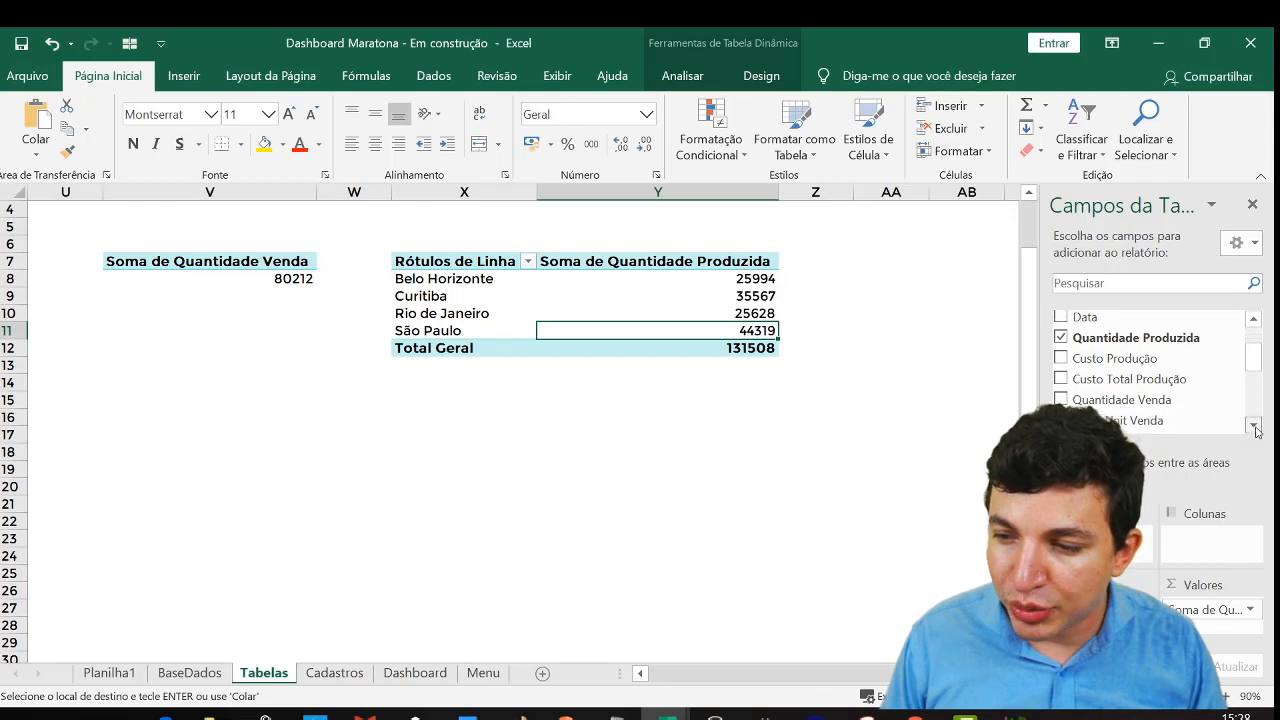
{"action": "left_click", "coordinate": [1253, 425]}
{"action": "left_click", "coordinate": [1253, 425]}
{"action": "left_click", "coordinate": [1253, 425]}
{"action": "left_click", "coordinate": [1253, 425]}
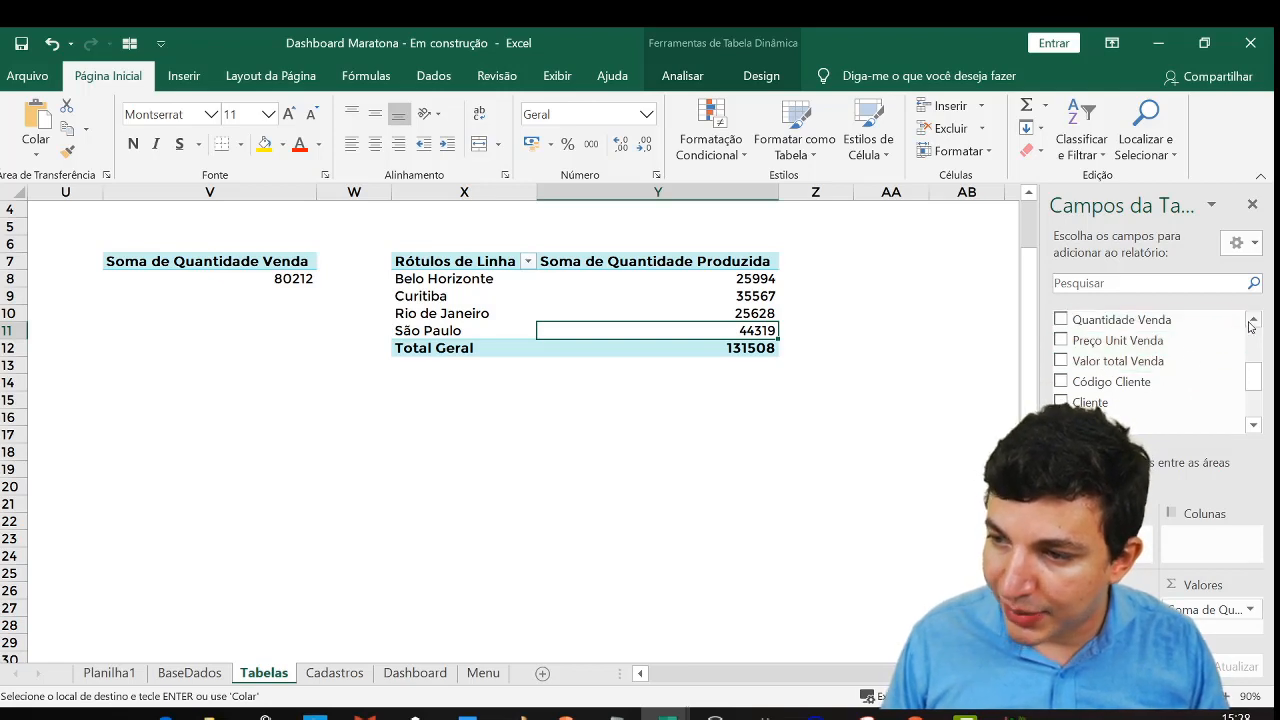
{"action": "left_click_drag", "start_coordinate": [1120, 319], "coordinate": [1228, 625]}
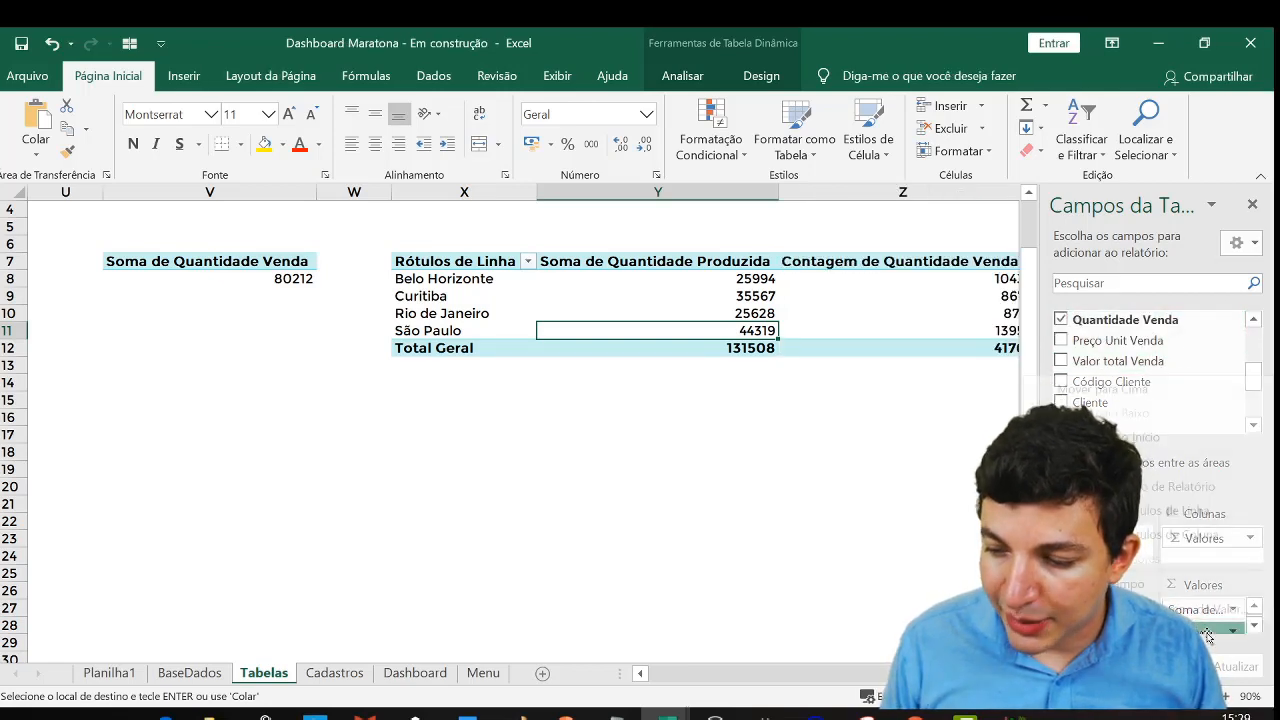
Summarise the Quantidade Venda values by sum (Soma) instead of count in the pivot table by unit
{"action": "left_click", "coordinate": [1230, 625]}
{"action": "left_click", "coordinate": [1195, 610]}
{"action": "left_click", "coordinate": [707, 432]}
{"action": "left_click", "coordinate": [690, 416]}
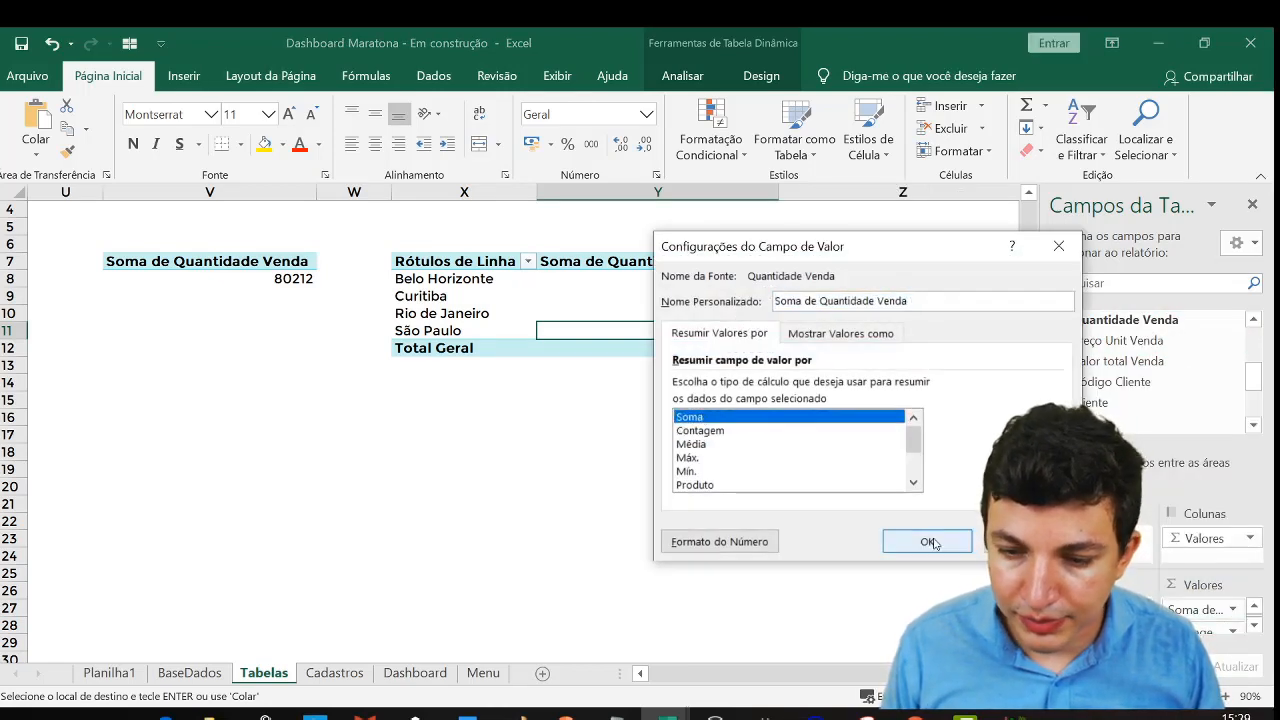
{"action": "left_click", "coordinate": [927, 541]}
{"action": "left_click", "coordinate": [877, 390]}
{"action": "key", "text": "Right"}
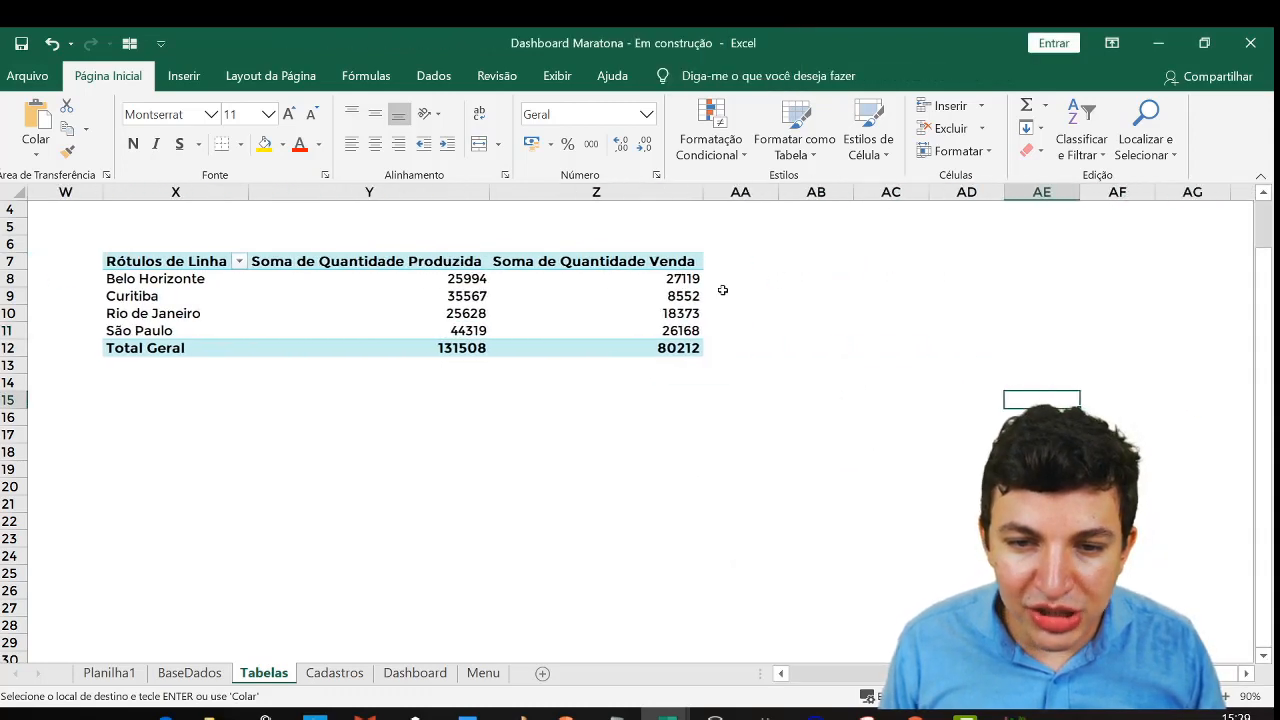
Enter the formula =Z8/Y8 in cell AA8 to divide quantity sold by quantity produced for Belo Horizonte
{"action": "double_click", "coordinate": [732, 287]}
{"action": "left_click", "coordinate": [729, 328]}
{"action": "left_click", "coordinate": [739, 314]}
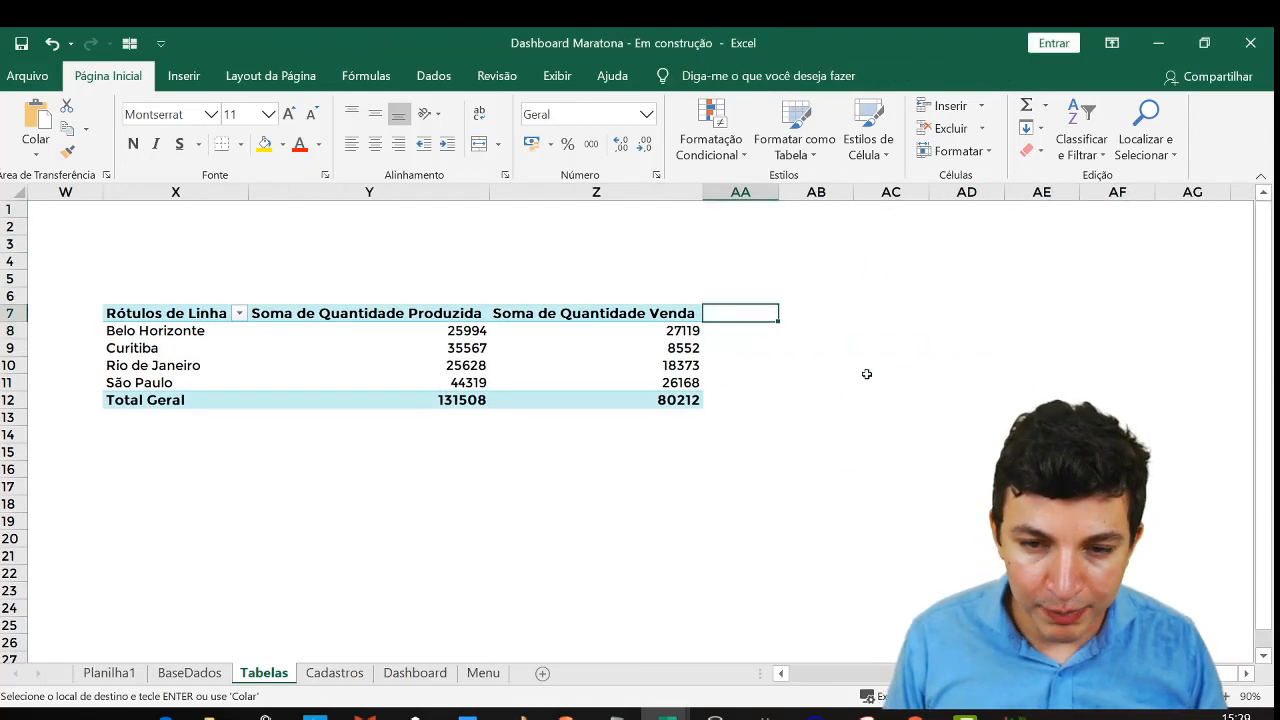
{"action": "left_click", "coordinate": [750, 346]}
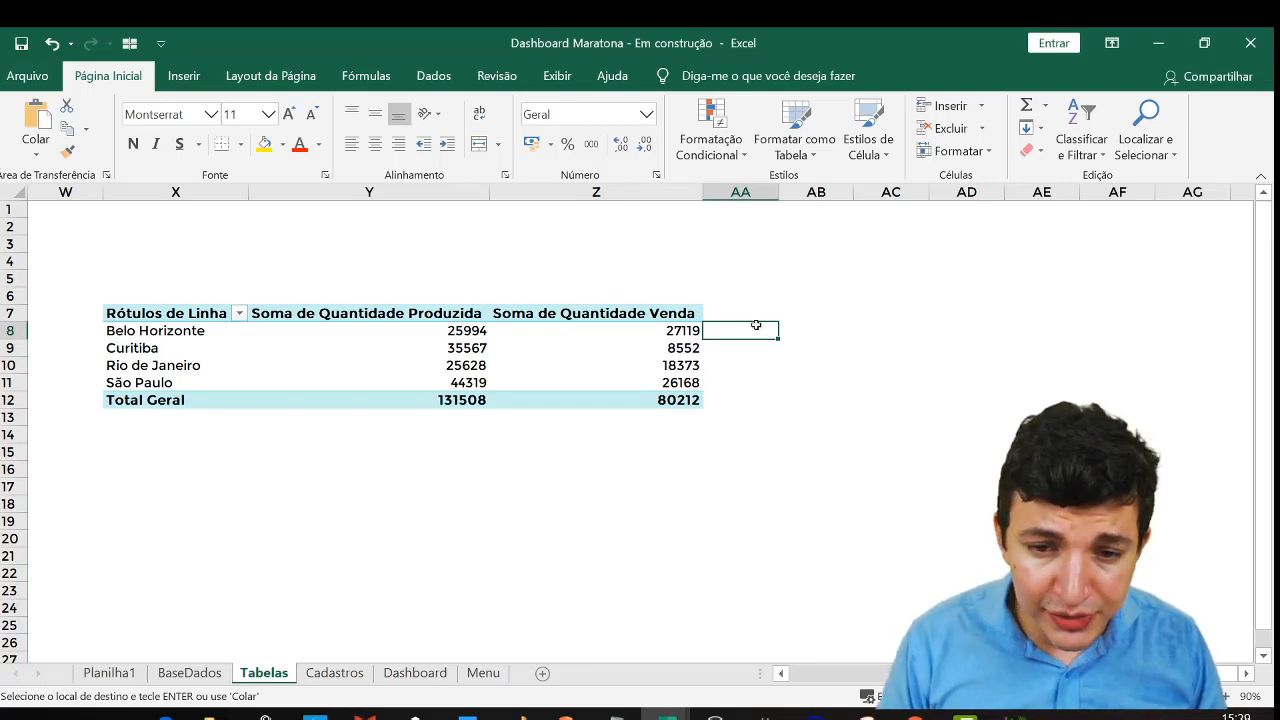
{"action": "type", "text": "="}
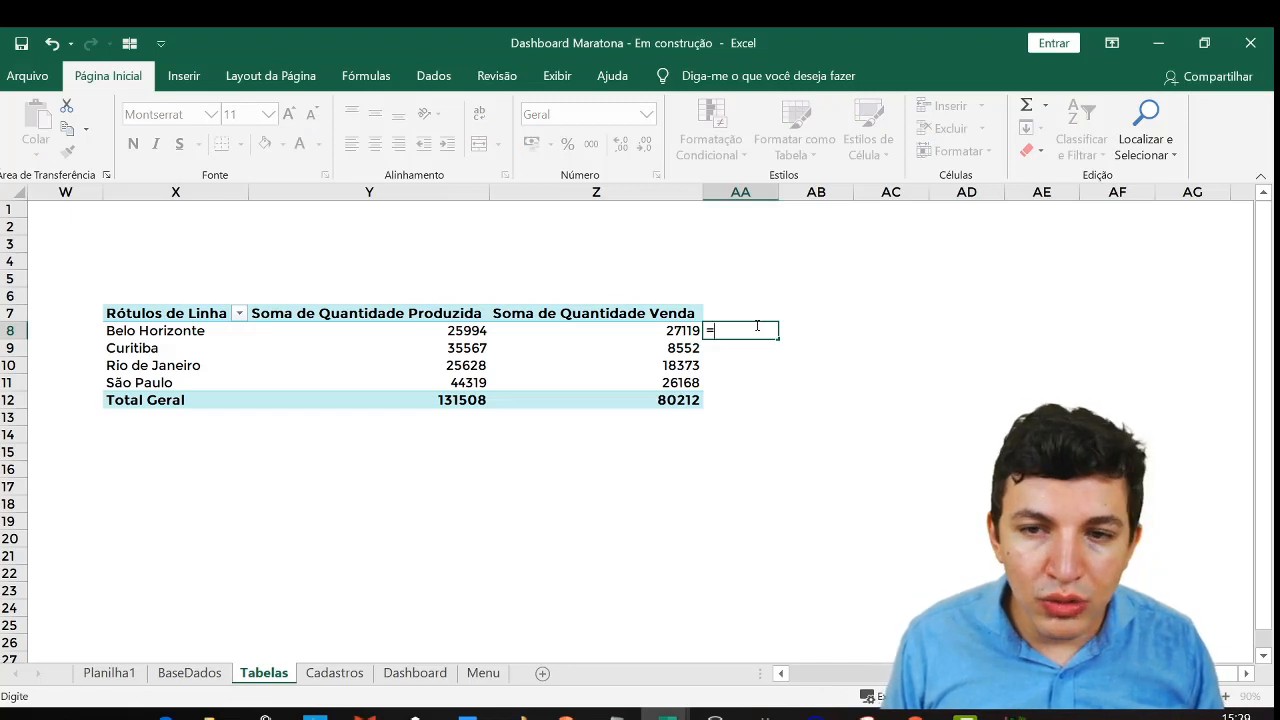
{"action": "type", "text": "z"}
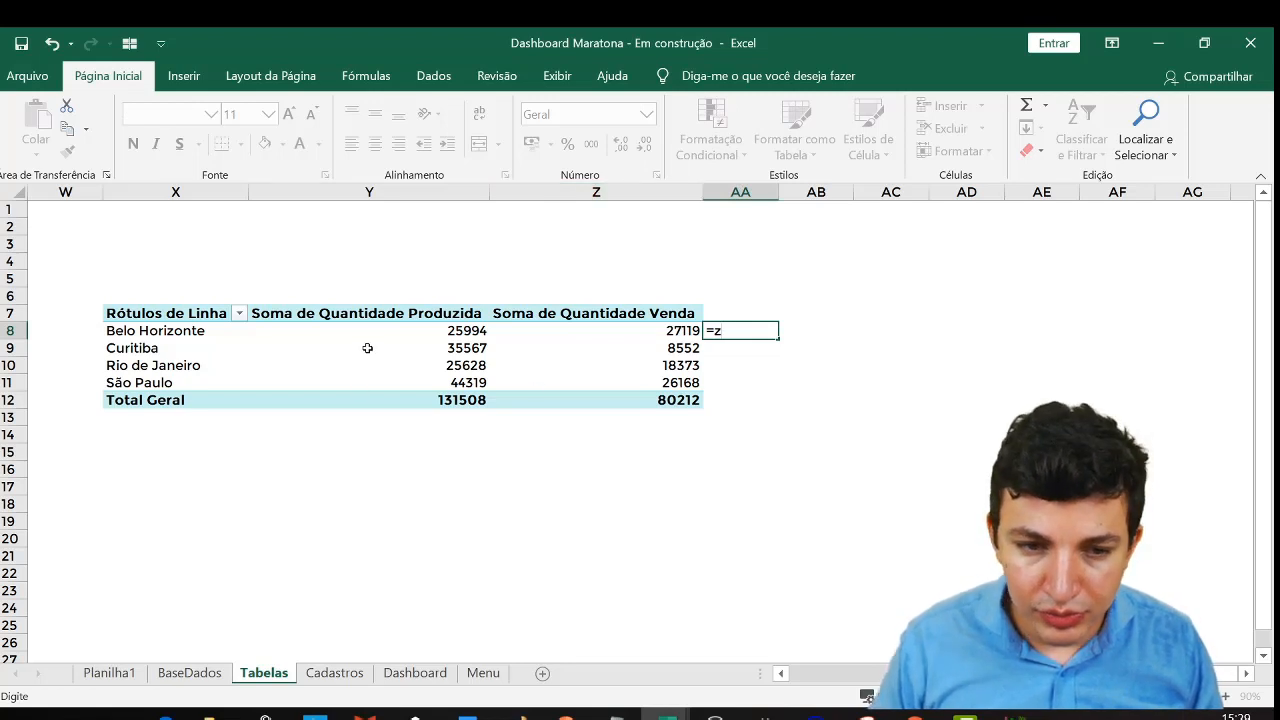
{"action": "type", "text": "8"}
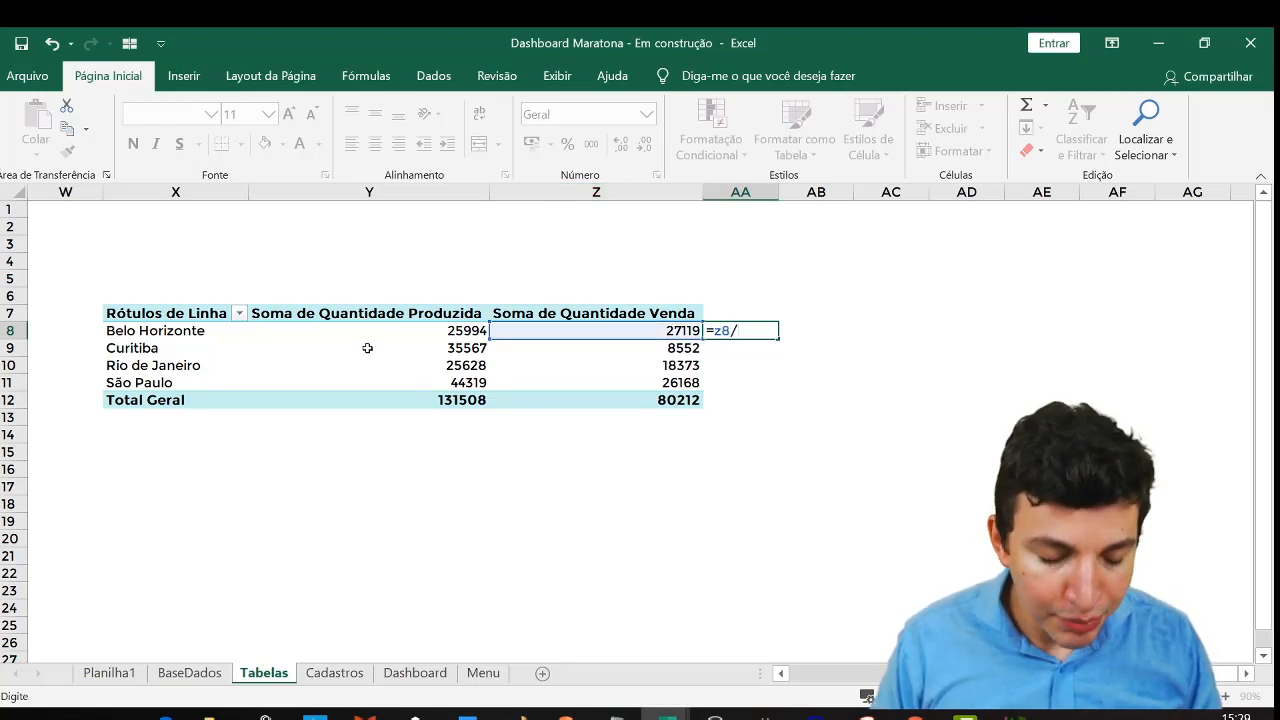
{"action": "type", "text": "/y8"}
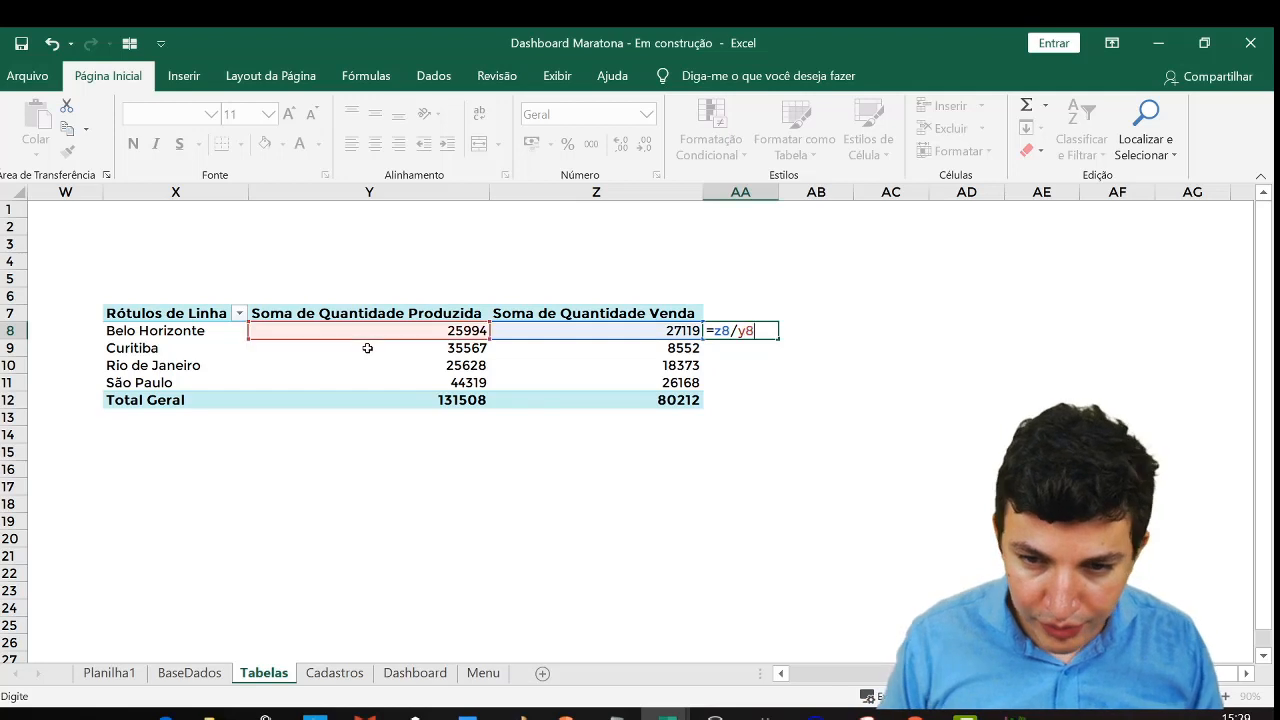
{"action": "key", "text": "Return"}
{"action": "key", "text": "Up"}
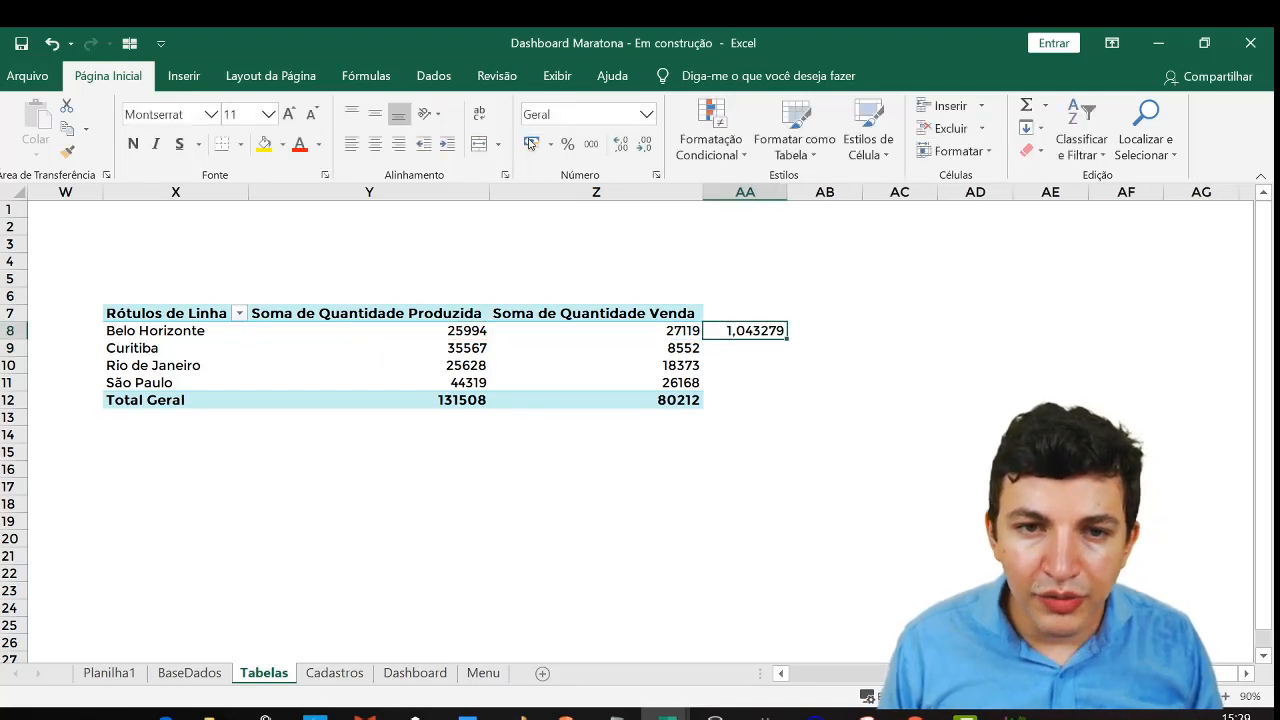
Format AA8 as a percentage and fill its formula down to AA11 for the remaining units
{"action": "left_click", "coordinate": [567, 143]}
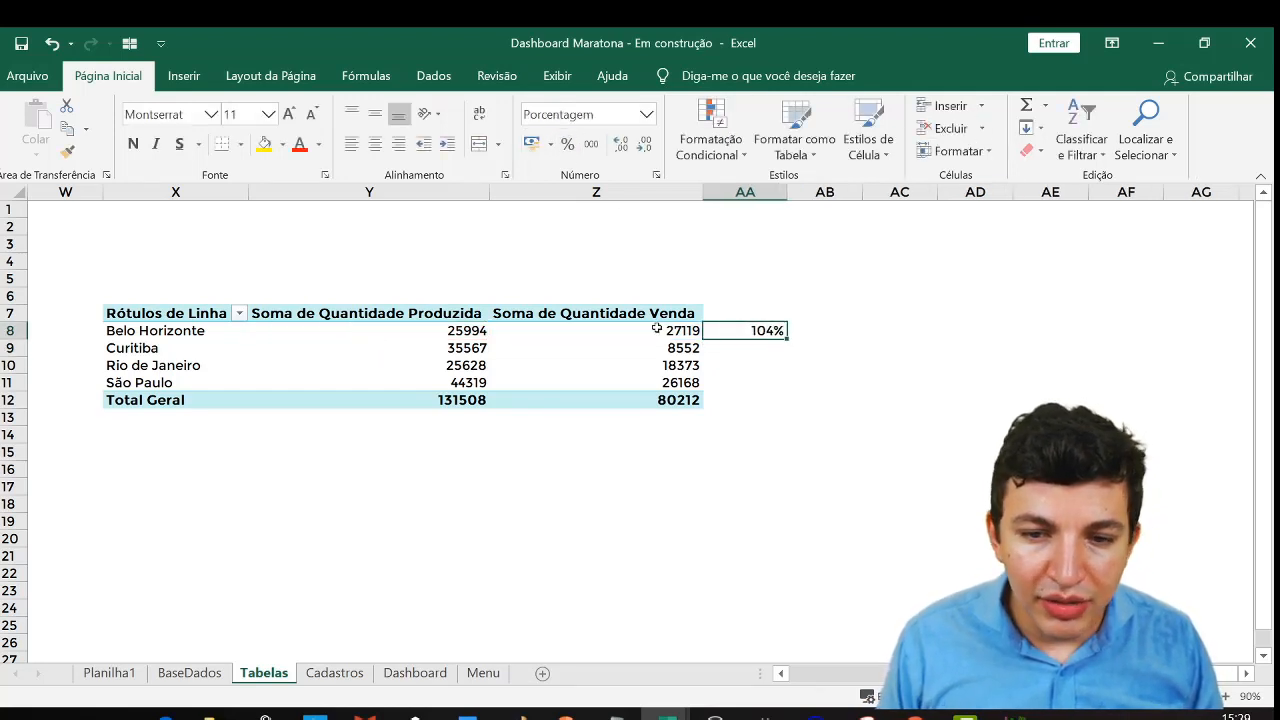
{"action": "left_click_drag", "start_coordinate": [788, 341], "coordinate": [797, 385]}
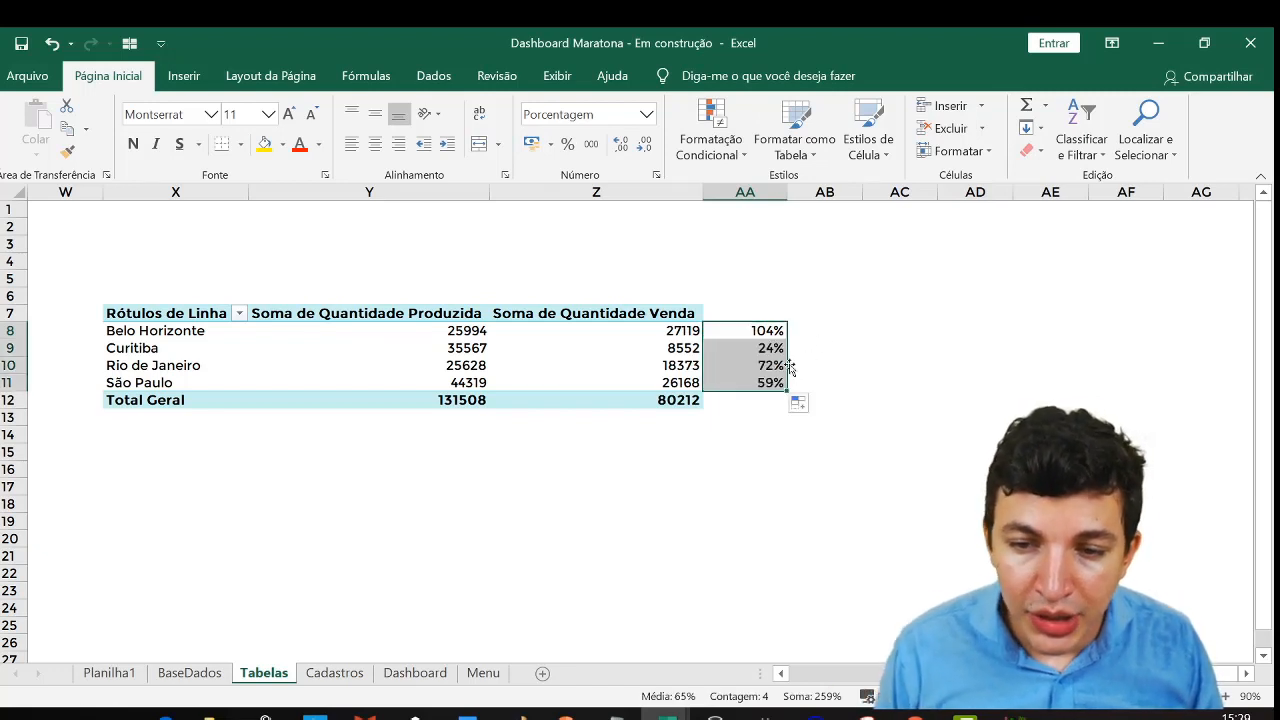
{"action": "left_click", "coordinate": [760, 350]}
{"action": "left_click", "coordinate": [764, 368]}
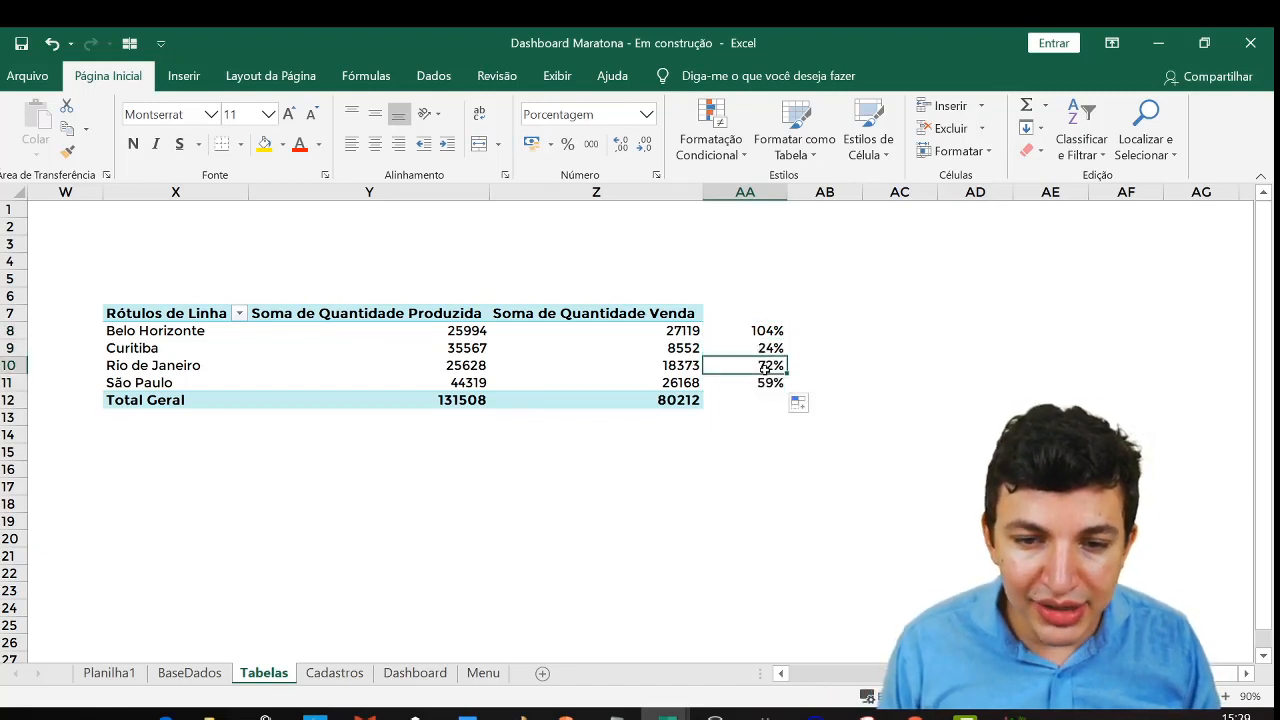
{"action": "left_click", "coordinate": [785, 387]}
{"action": "left_click", "coordinate": [819, 338]}
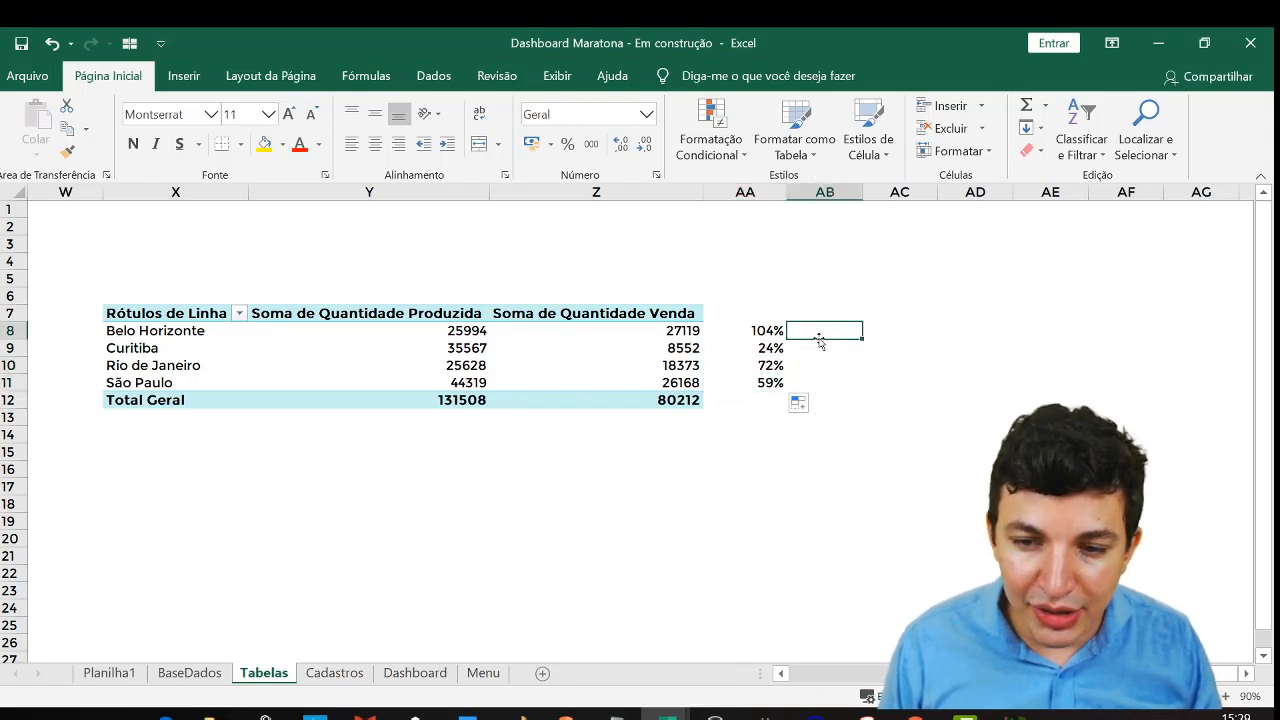
{"action": "left_click", "coordinate": [850, 364]}
{"action": "left_click", "coordinate": [836, 331]}
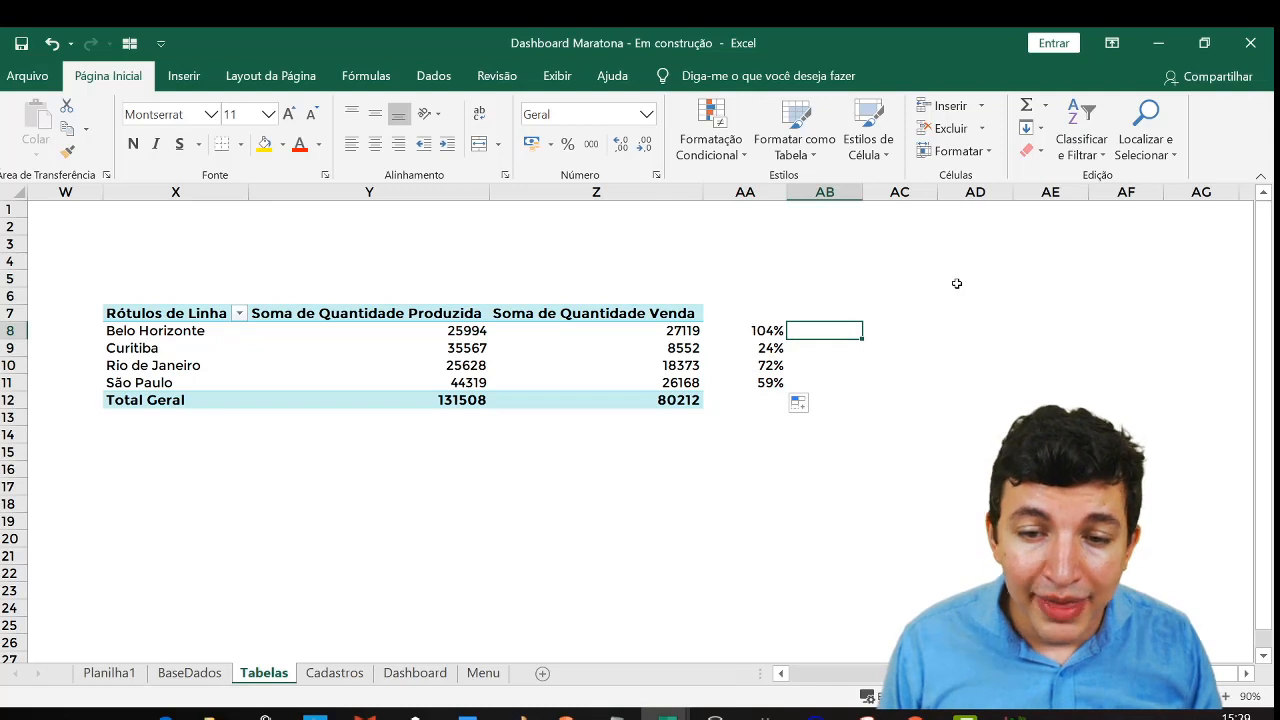
{"action": "left_click", "coordinate": [836, 311]}
{"action": "left_click", "coordinate": [823, 344]}
{"action": "left_click", "coordinate": [817, 317]}
{"action": "left_click", "coordinate": [820, 344]}
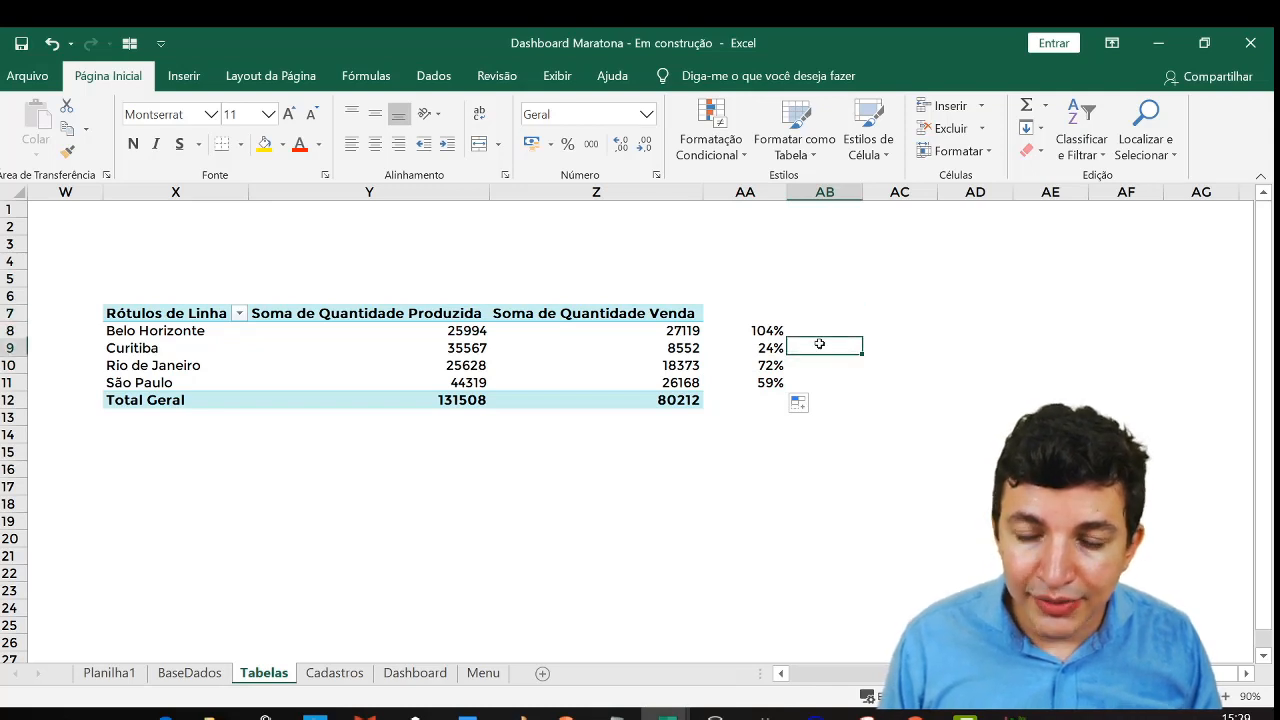
Enter the formula =SE(AA8>100%;100%;AA8) in cell AB8 to cap the ratio at 100%
{"action": "left_click", "coordinate": [820, 330]}
{"action": "type", "text": "=se"}
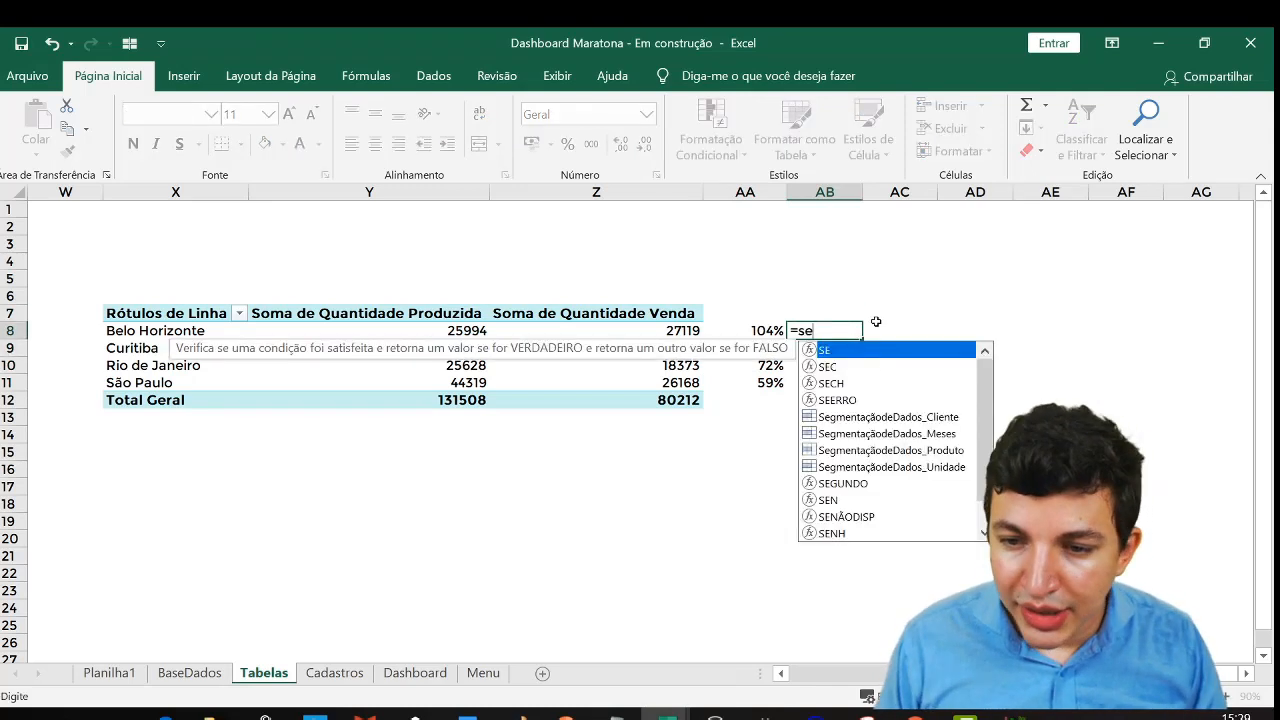
{"action": "key", "text": "Tab"}
{"action": "left_click", "coordinate": [757, 330]}
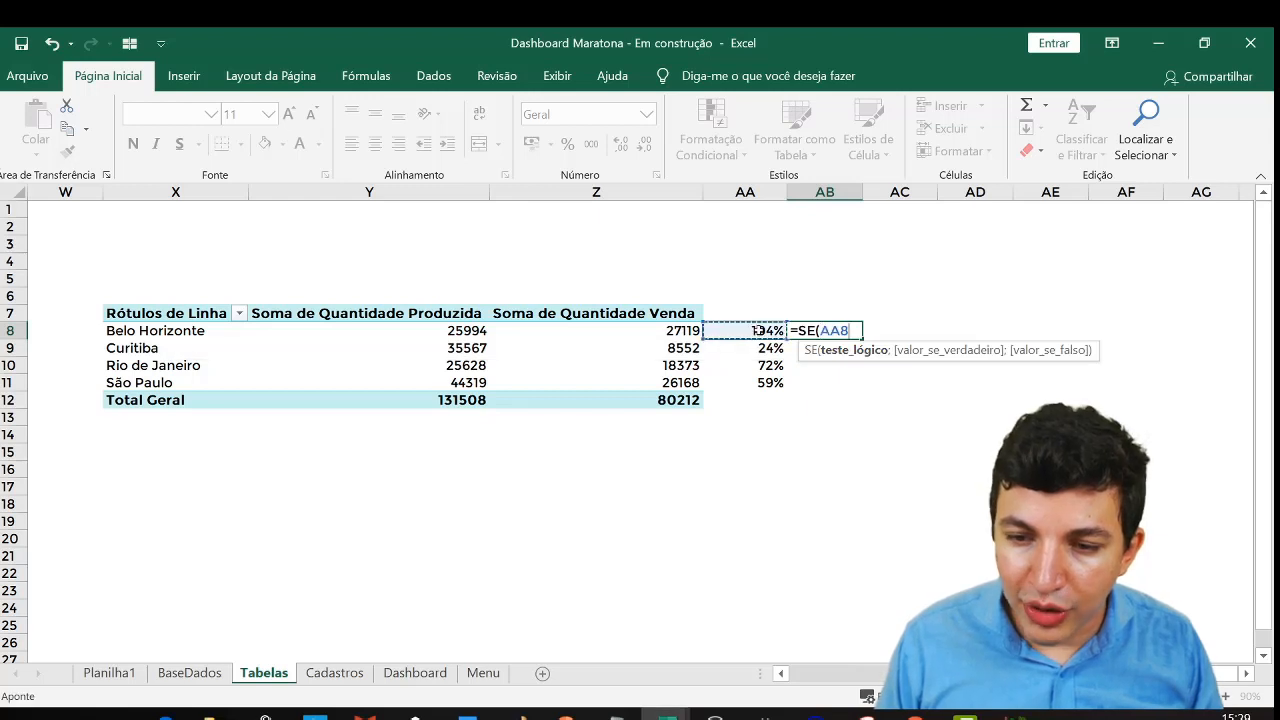
{"action": "type", "text": ">"}
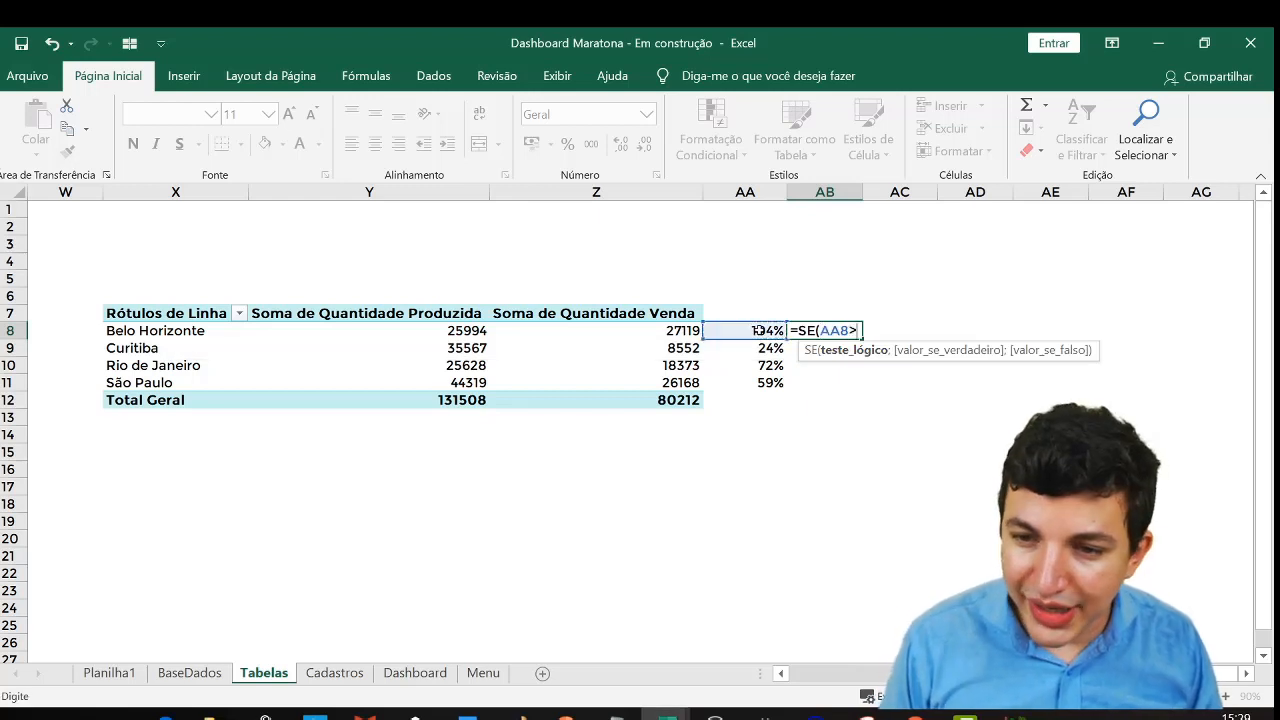
{"action": "type", "text": "100"}
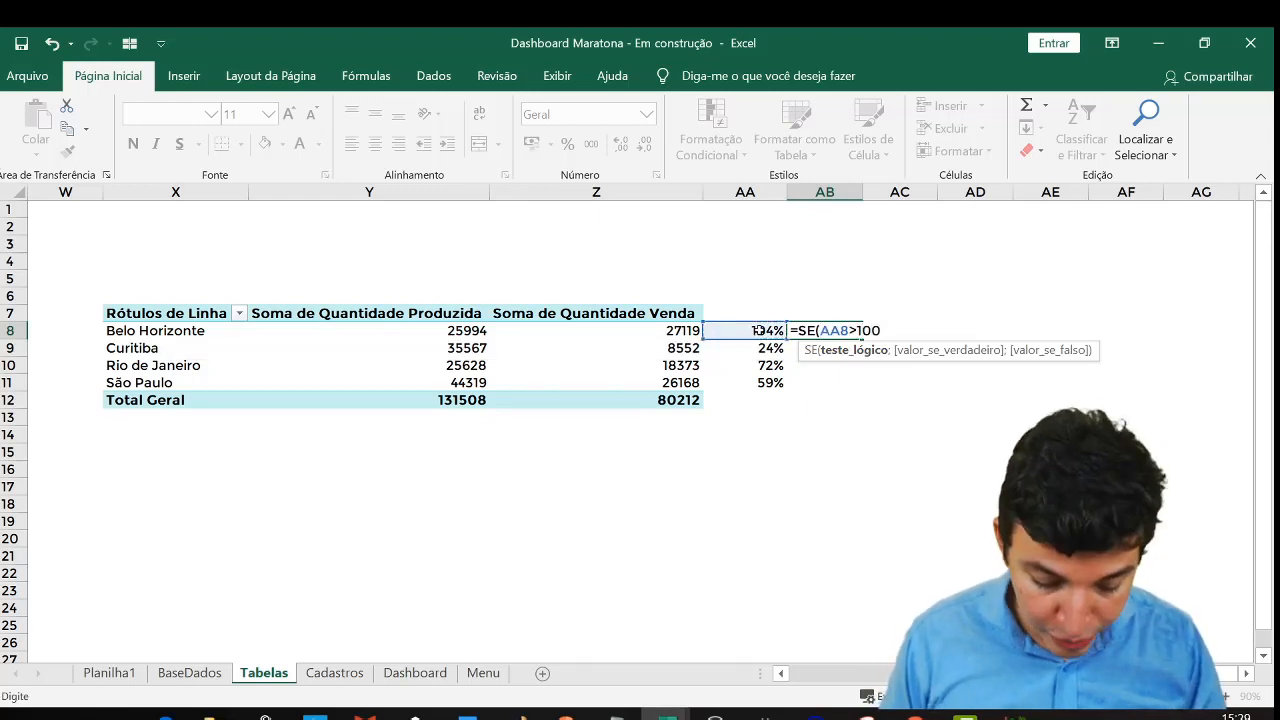
{"action": "type", "text": "%;"}
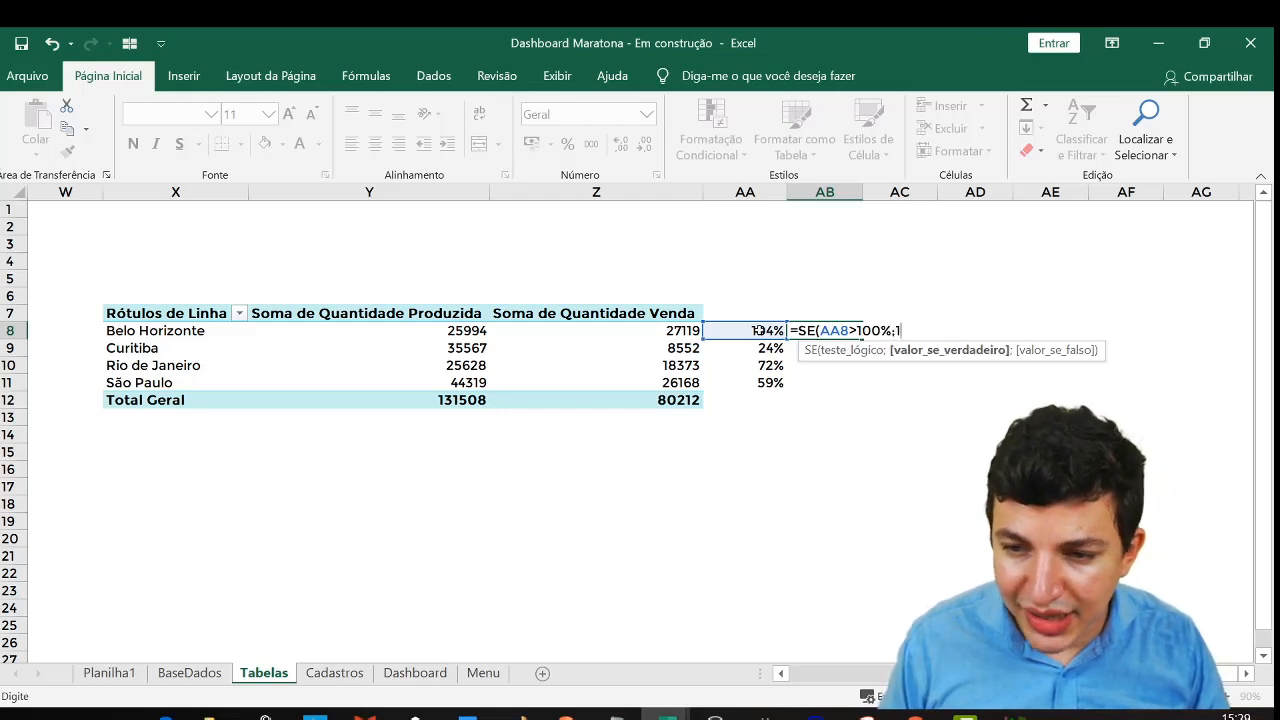
{"action": "type", "text": "100%"}
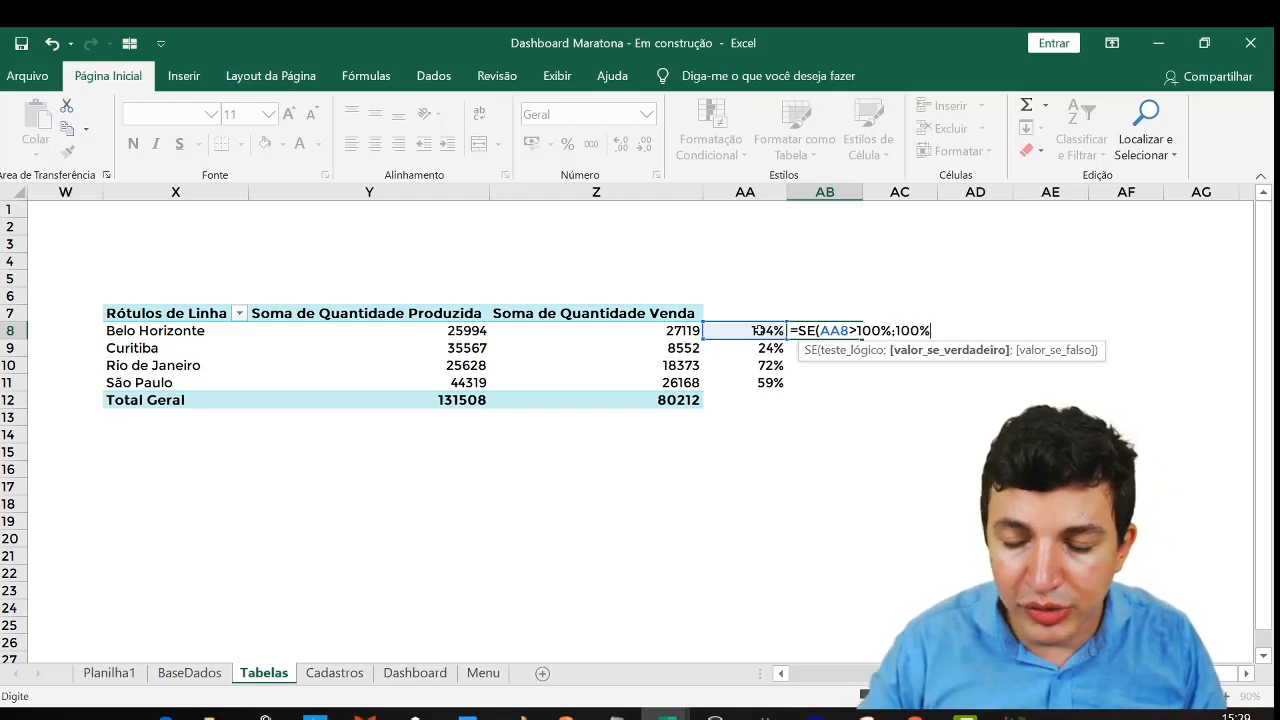
{"action": "type", "text": ";"}
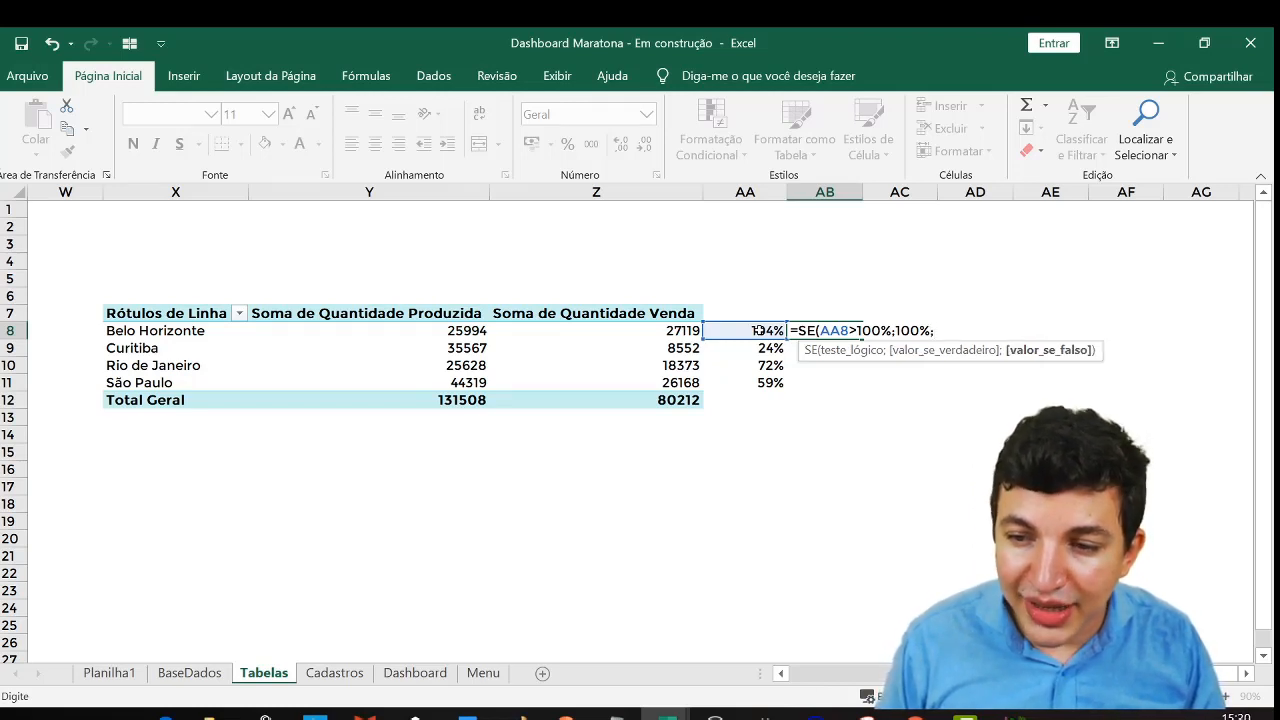
{"action": "left_click", "coordinate": [758, 330]}
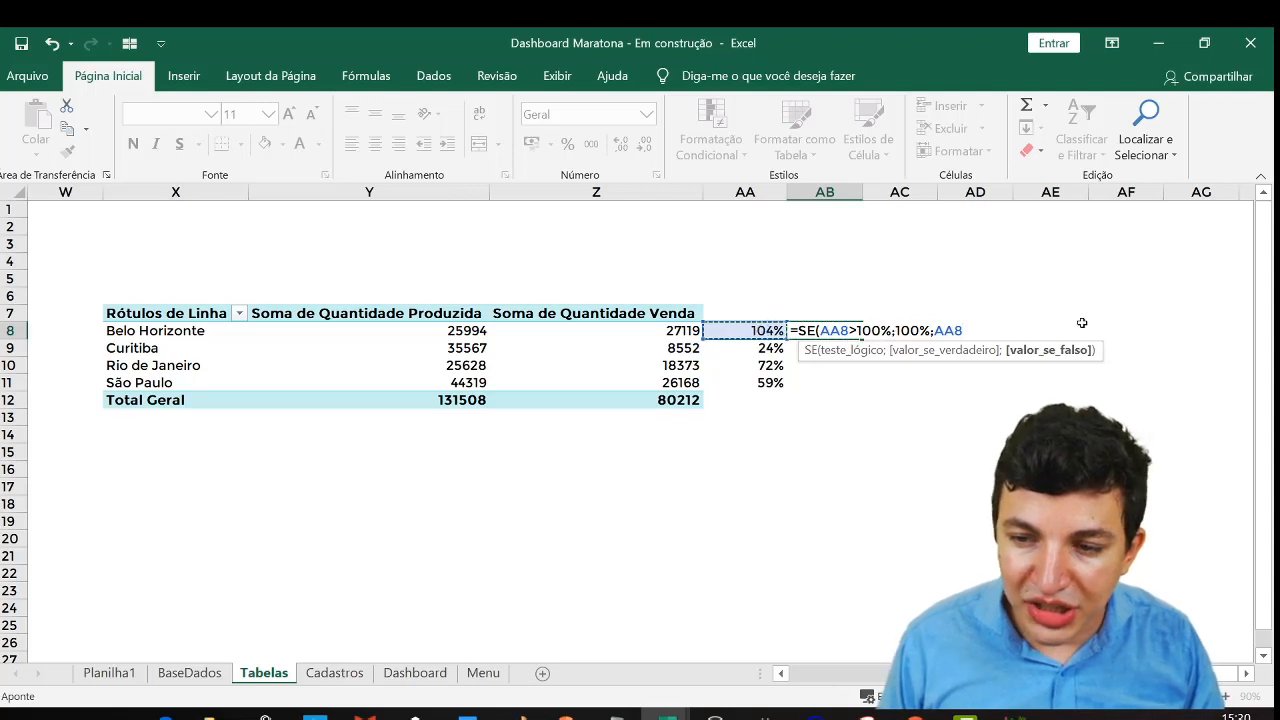
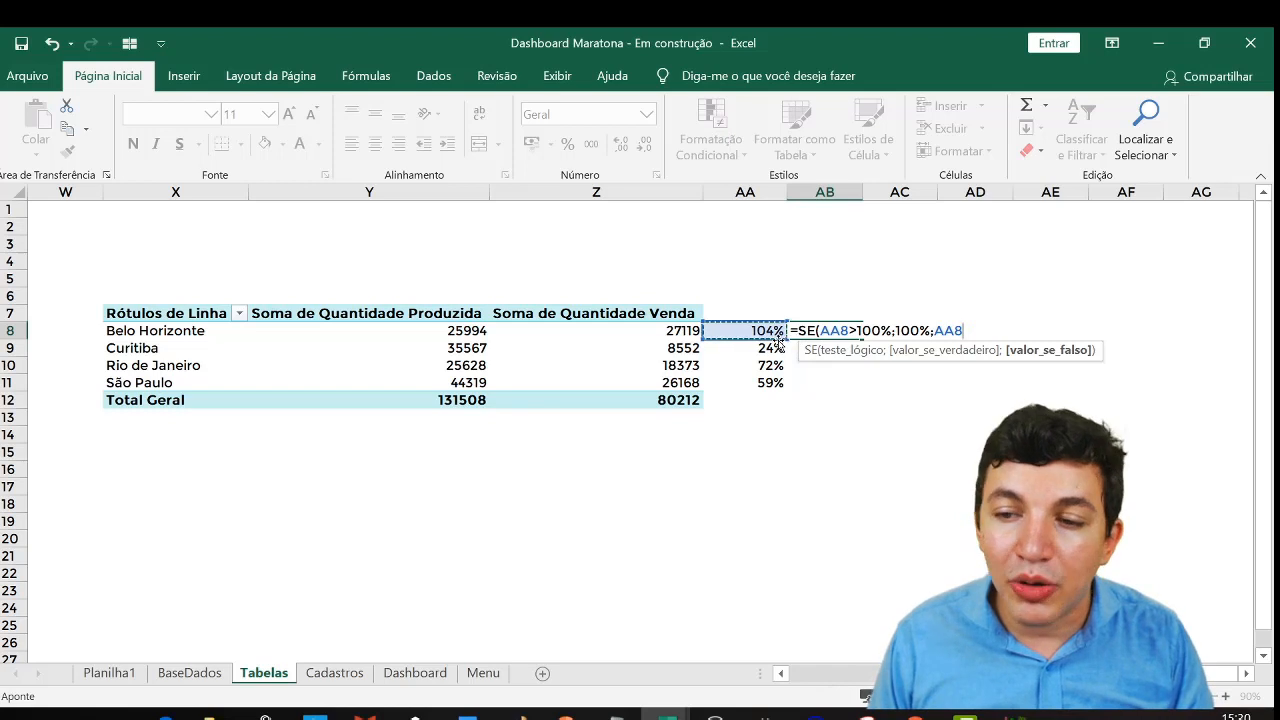
{"action": "key", "text": "Return"}
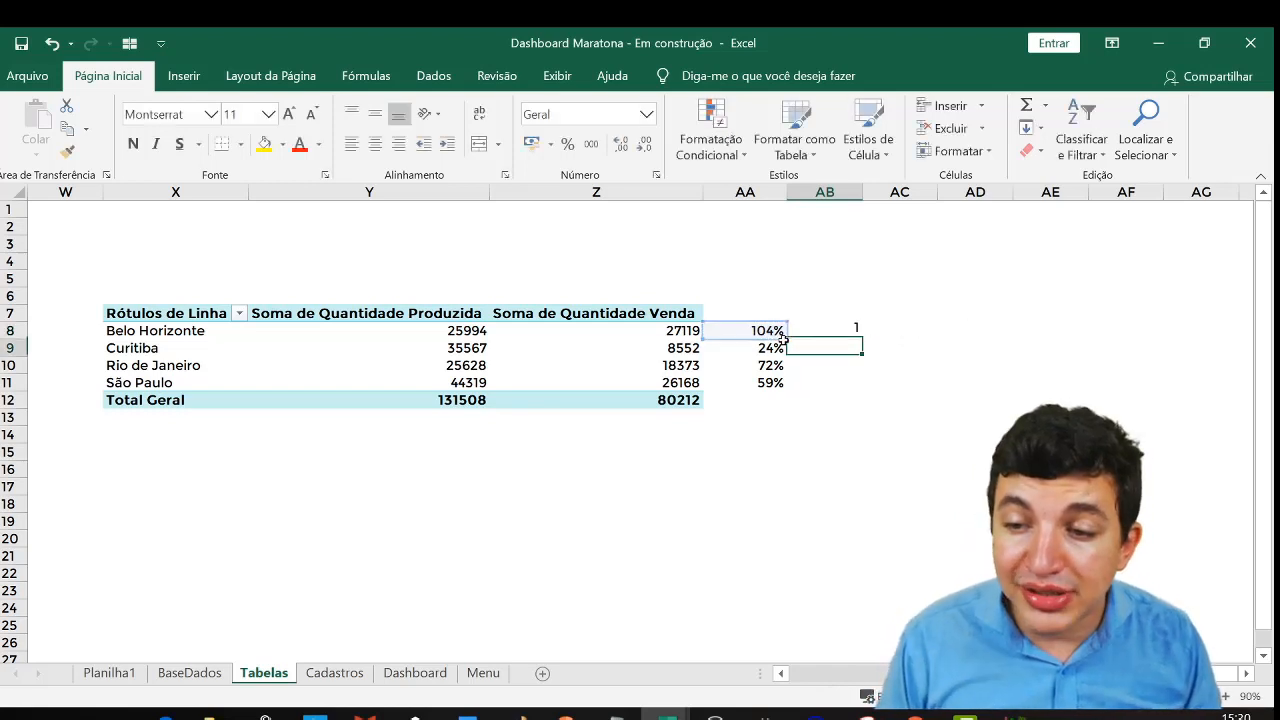
Fill the SE formula from AB8 down the unit rows to AB11, clearing the surplus copy in AB12
{"action": "key", "text": "Up"}
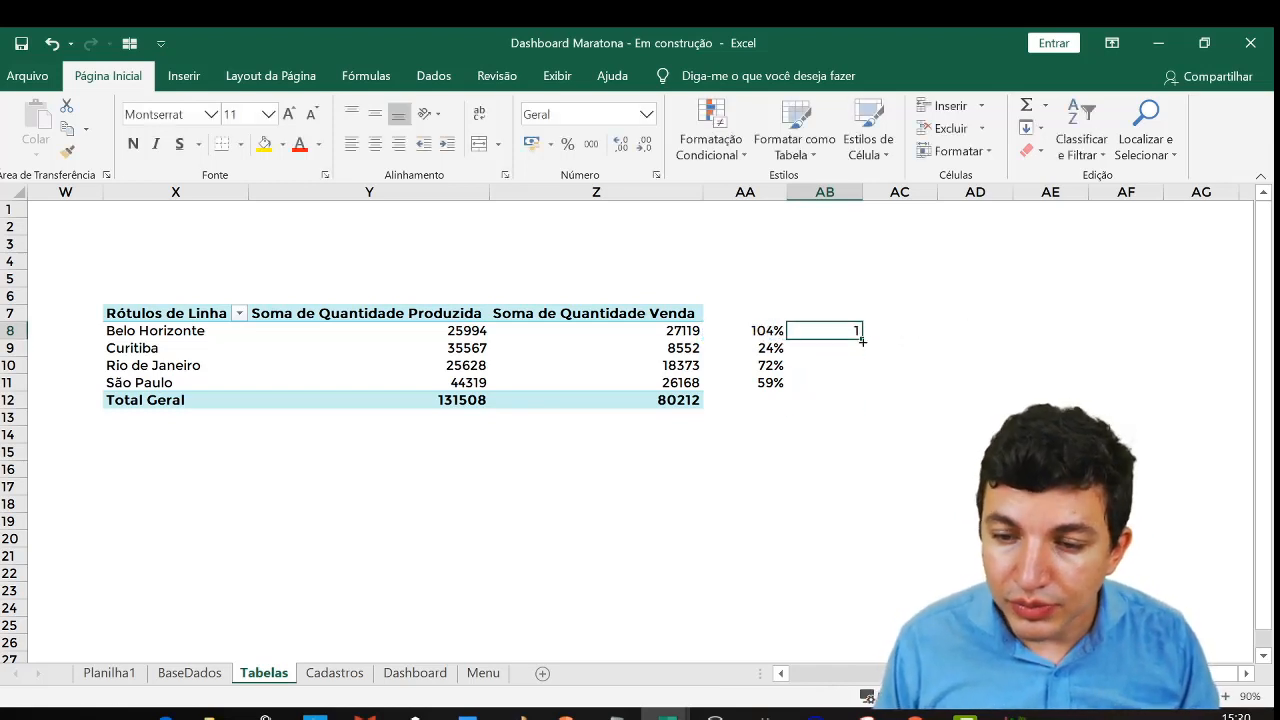
{"action": "left_click_drag", "start_coordinate": [862, 341], "coordinate": [860, 405]}
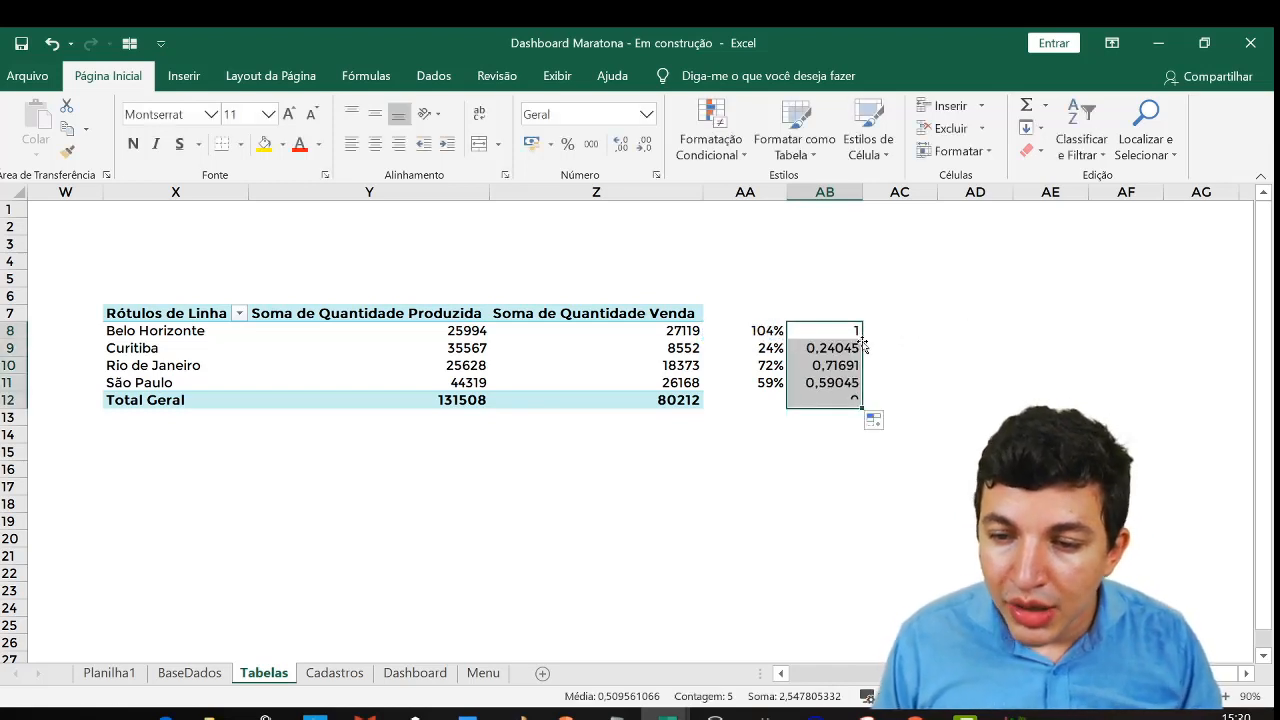
{"action": "left_click", "coordinate": [851, 402]}
{"action": "key", "text": "Delete"}
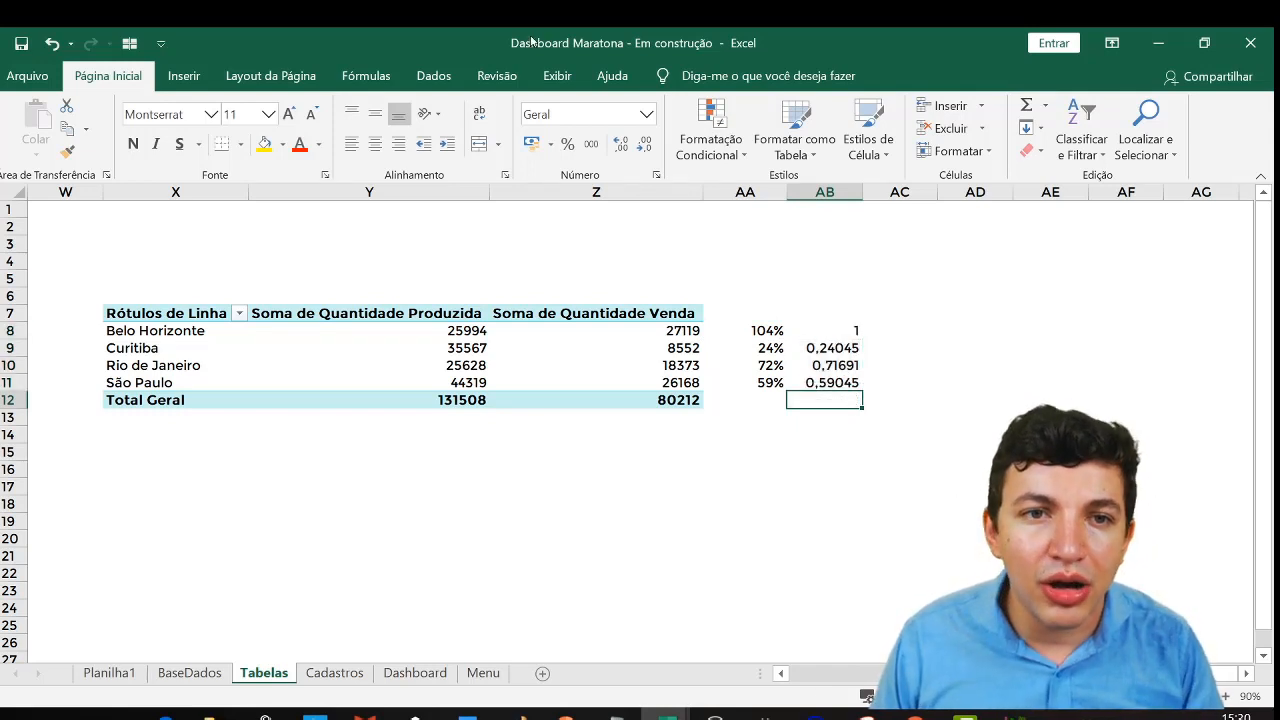
Format the capped ratios in AB8:AB11 as percentages
{"action": "left_click", "coordinate": [646, 115]}
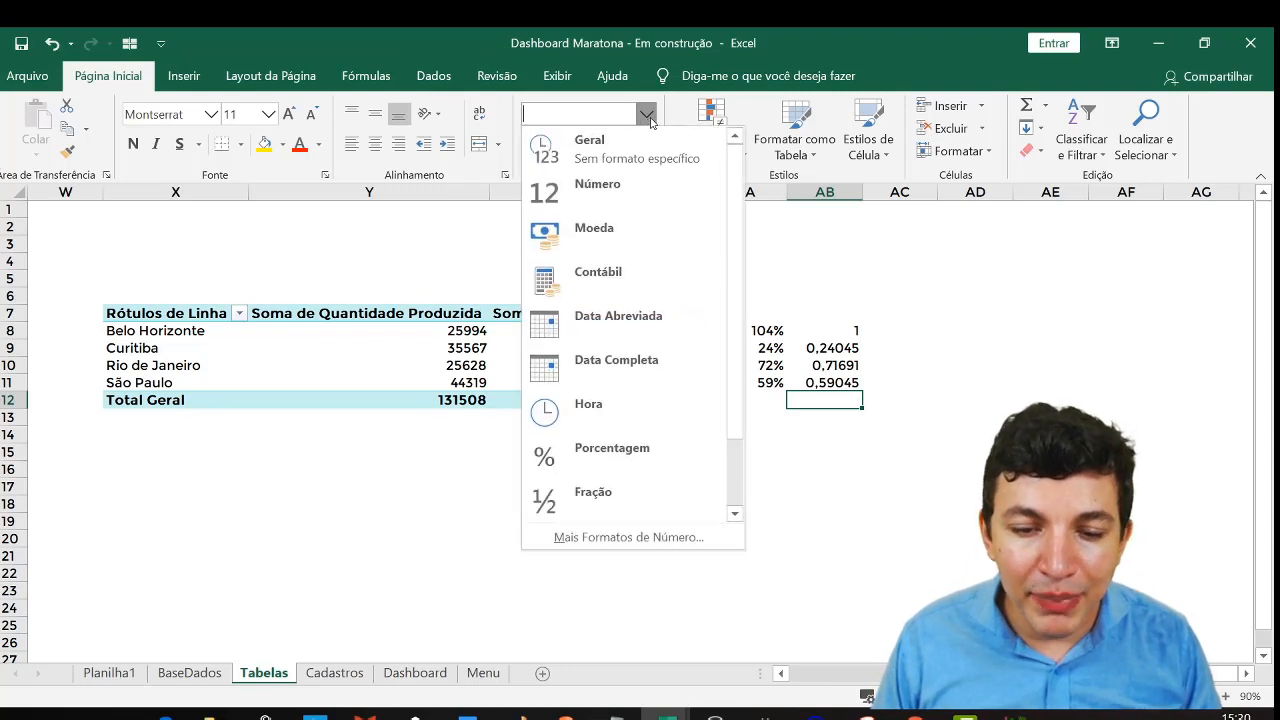
{"action": "left_click", "coordinate": [637, 459]}
{"action": "left_click_drag", "start_coordinate": [810, 336], "coordinate": [818, 383]}
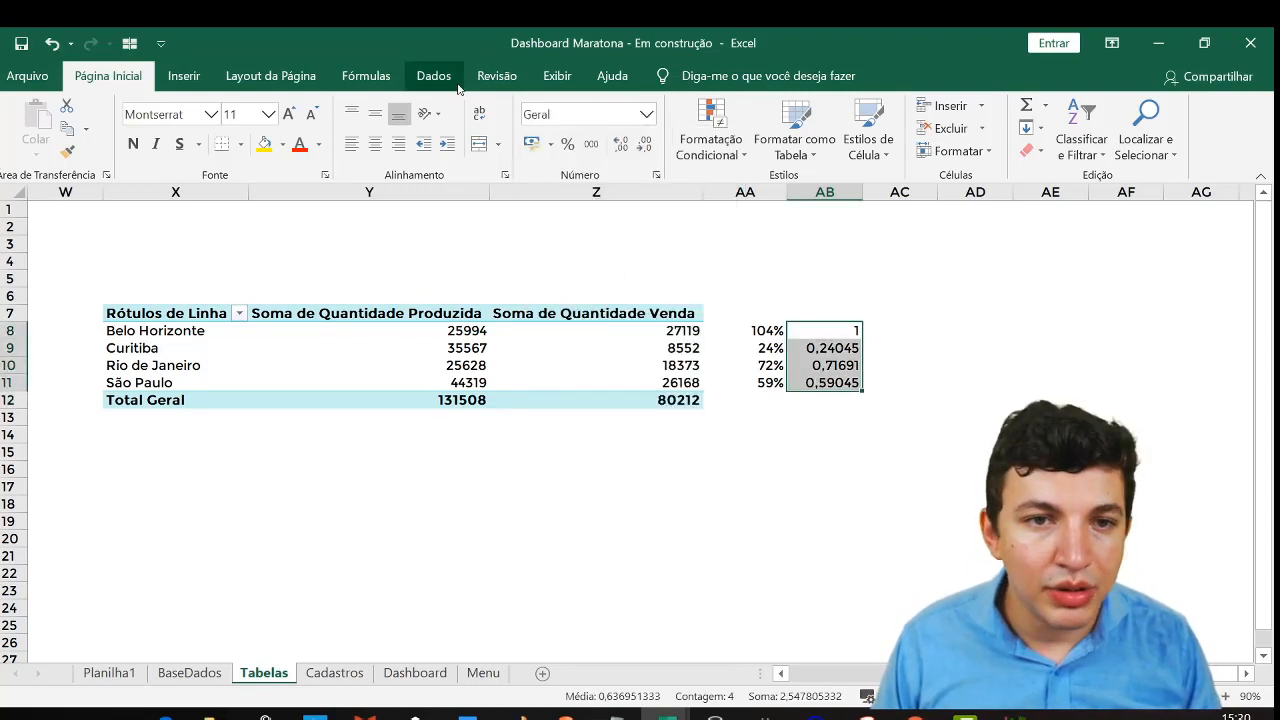
{"action": "left_click", "coordinate": [570, 148]}
{"action": "left_click", "coordinate": [977, 400]}
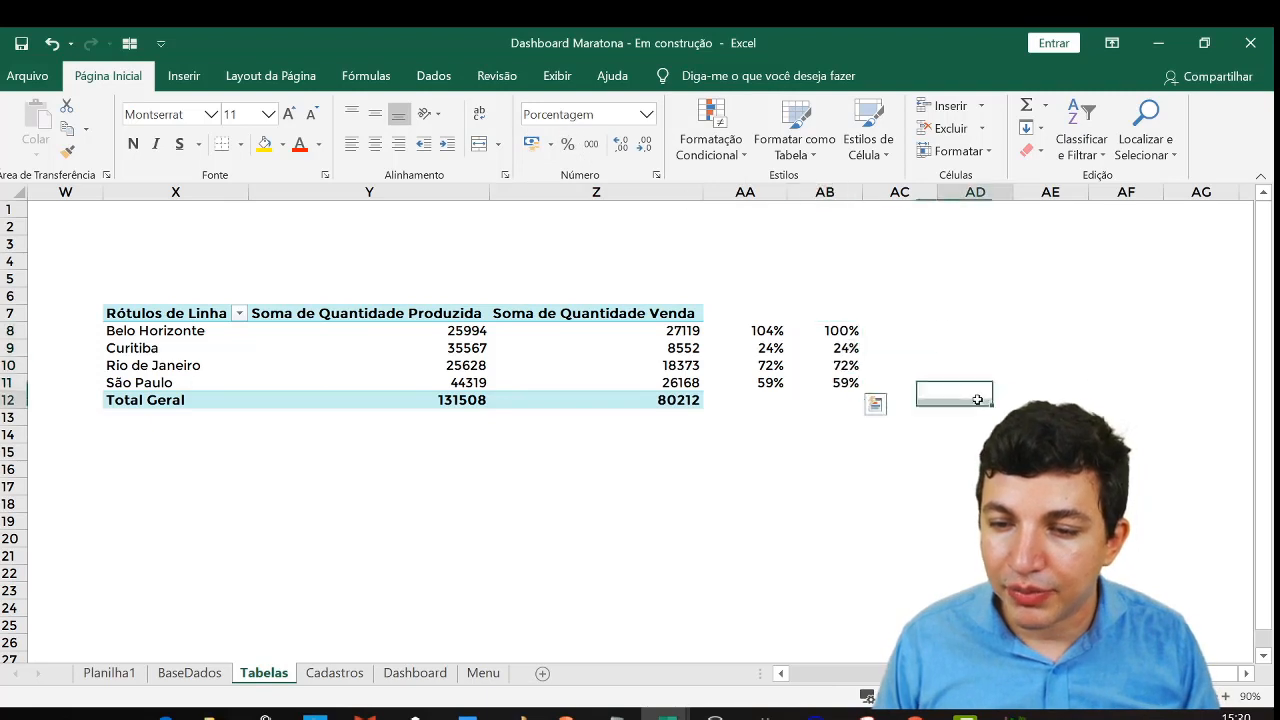
Add the header Atingido in cell AB7 above the capped percentages
{"action": "left_click", "coordinate": [972, 314]}
{"action": "left_click", "coordinate": [888, 361]}
{"action": "left_click", "coordinate": [888, 334]}
{"action": "left_click", "coordinate": [841, 313]}
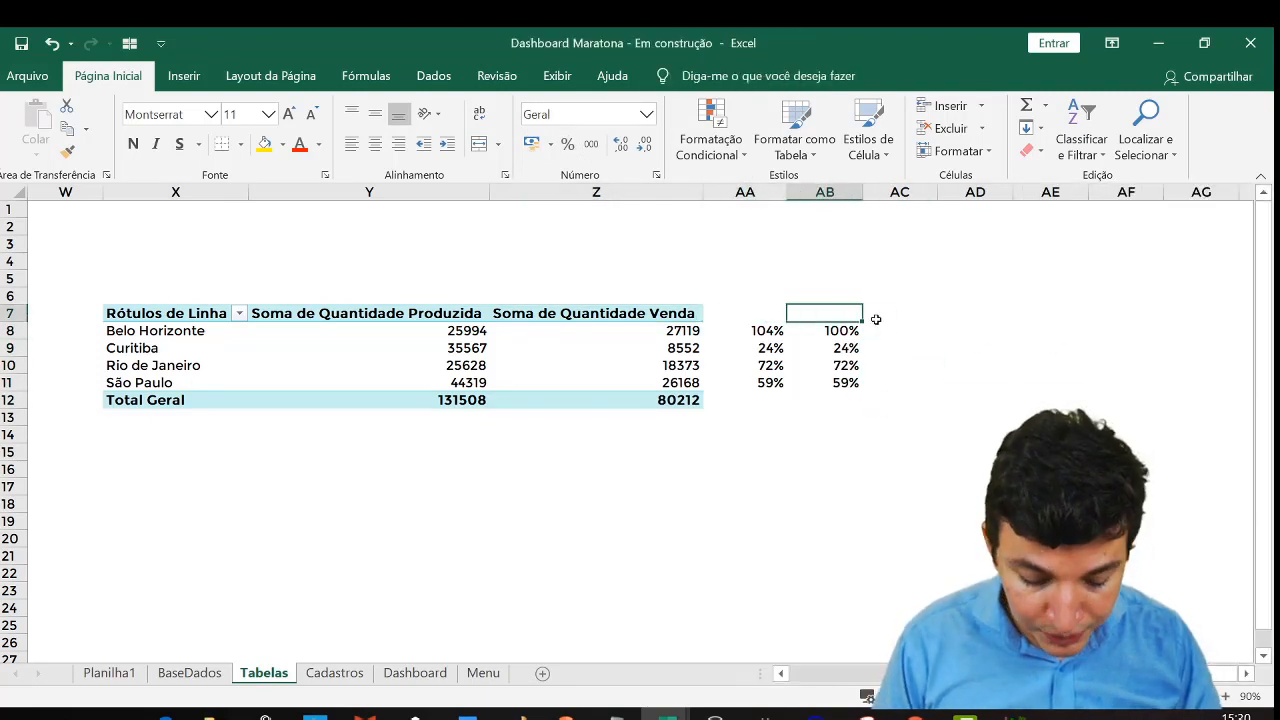
{"action": "type", "text": "A"}
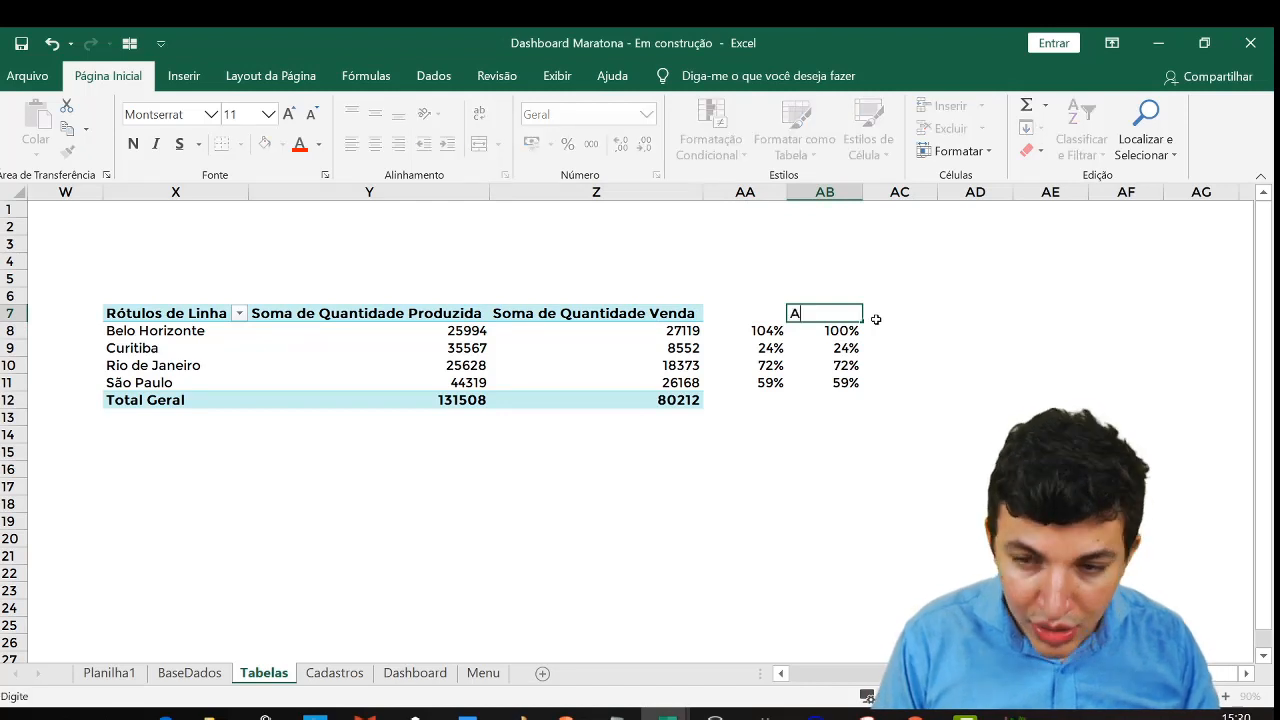
{"action": "type", "text": "tingido"}
{"action": "key", "text": "Right"}
{"action": "key", "text": "Right"}
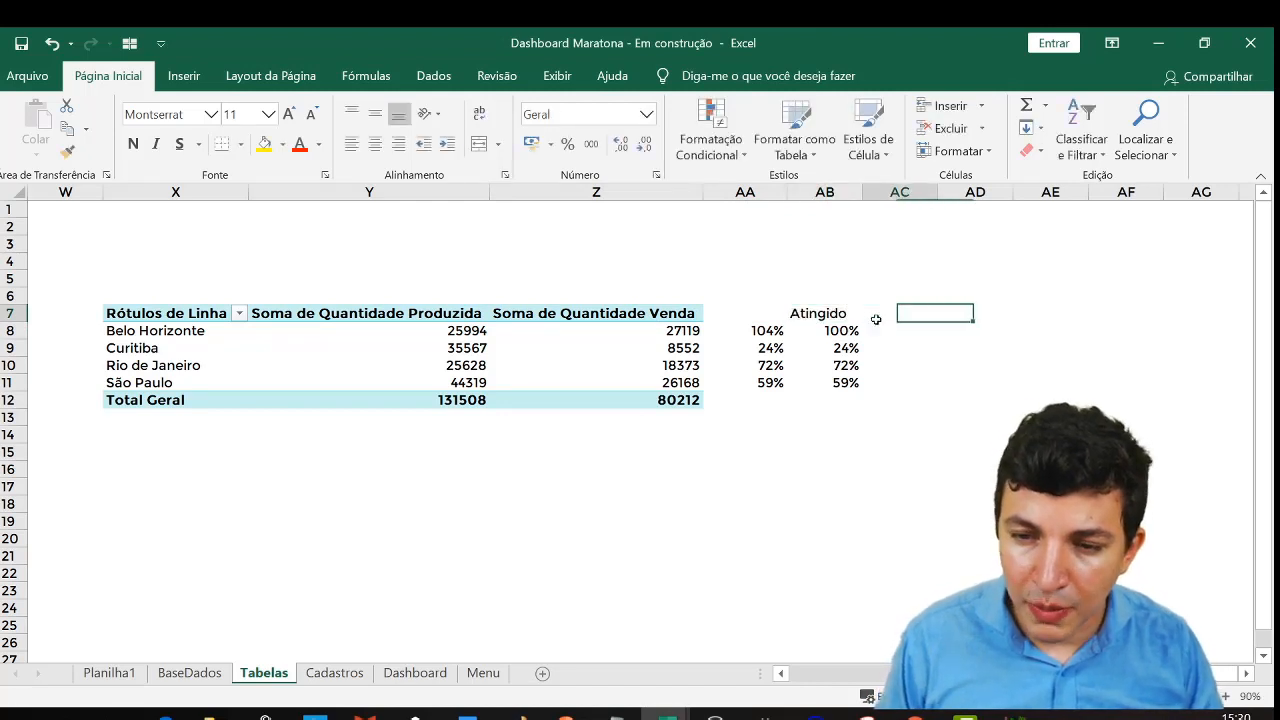
Add the header Faltante in cell AC7 beside Atingido
{"action": "key", "text": "Left"}
{"action": "key", "text": "Left"}
{"action": "left_click", "coordinate": [876, 319]}
{"action": "type", "text": "Fa"}
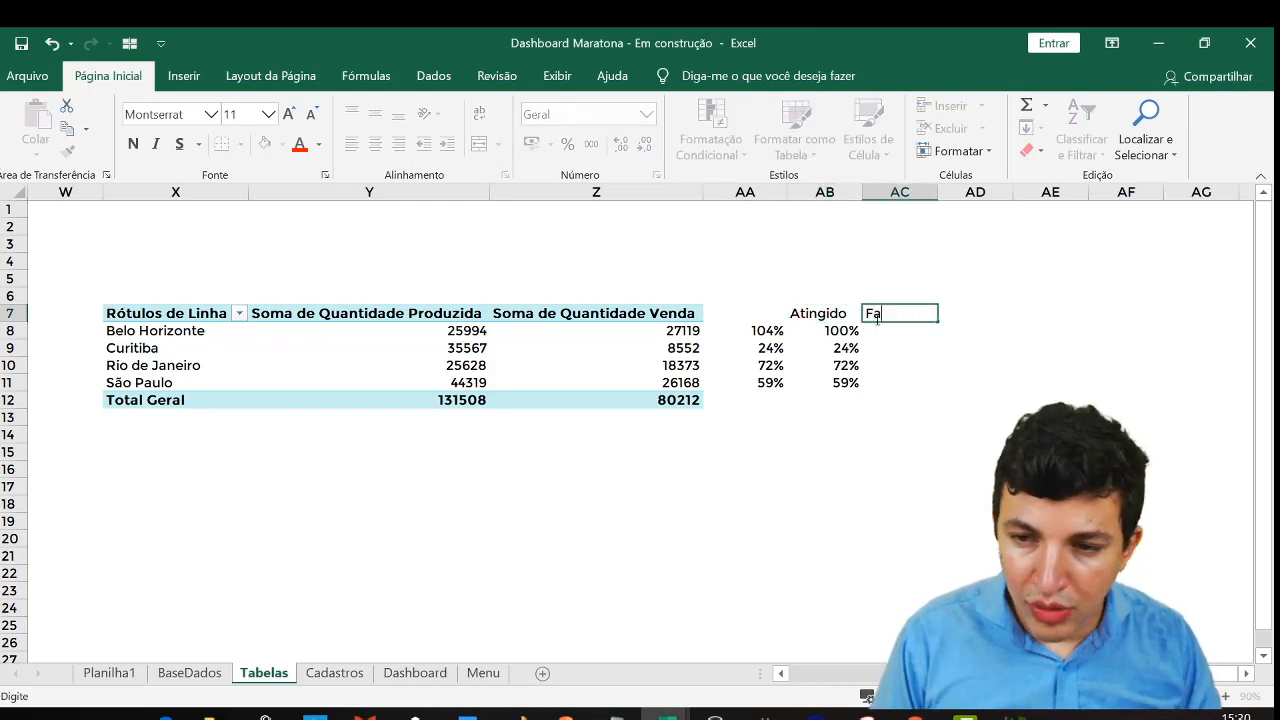
{"action": "type", "text": "ltante"}
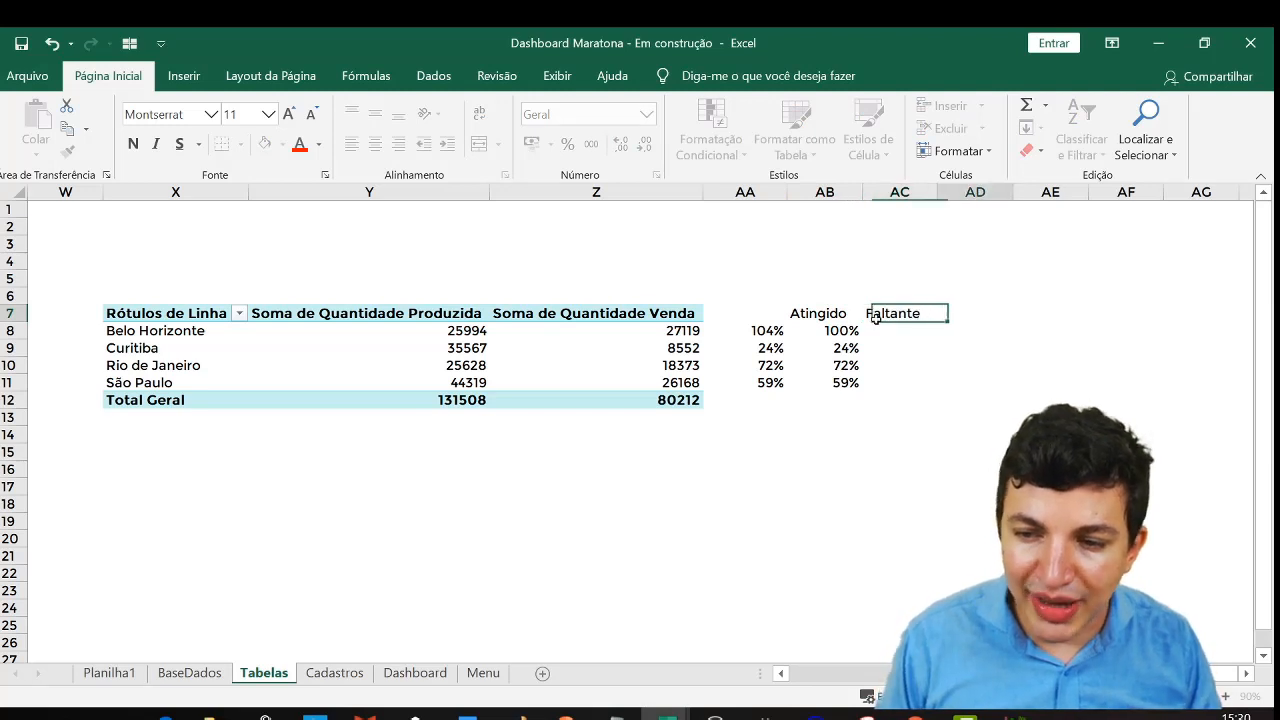
{"action": "key", "text": "Return"}
Enter =AB8-100% in AC8 under Faltante and fill the formula down to AC12
{"action": "type", "text": "=AB8-100"}
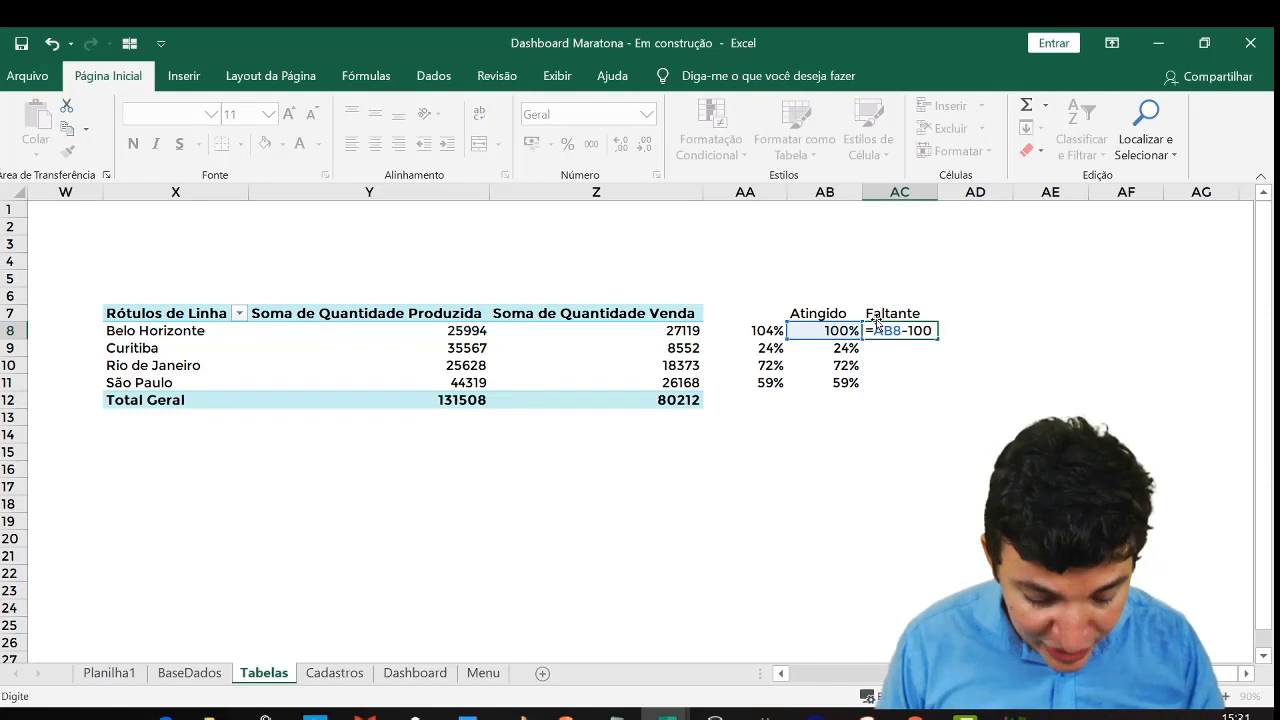
{"action": "type", "text": "%"}
{"action": "key", "text": "ctrl+Return"}
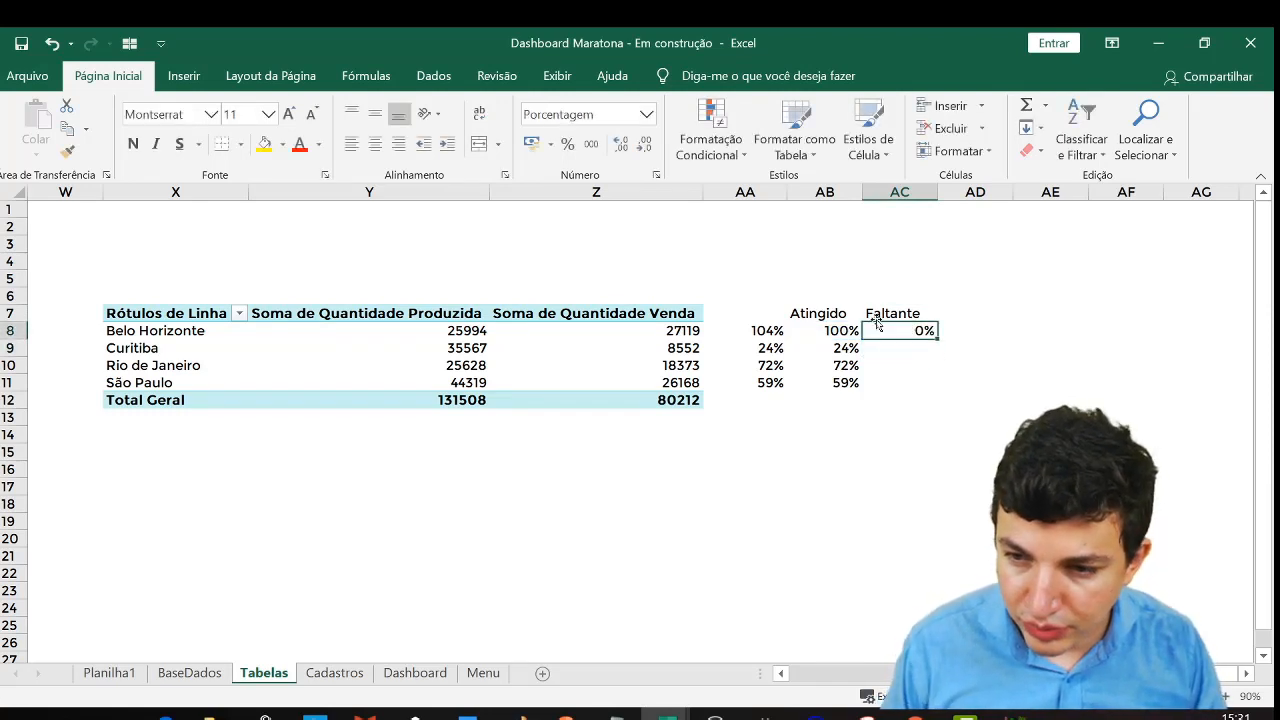
{"action": "left_click_drag", "start_coordinate": [940, 340], "coordinate": [938, 405]}
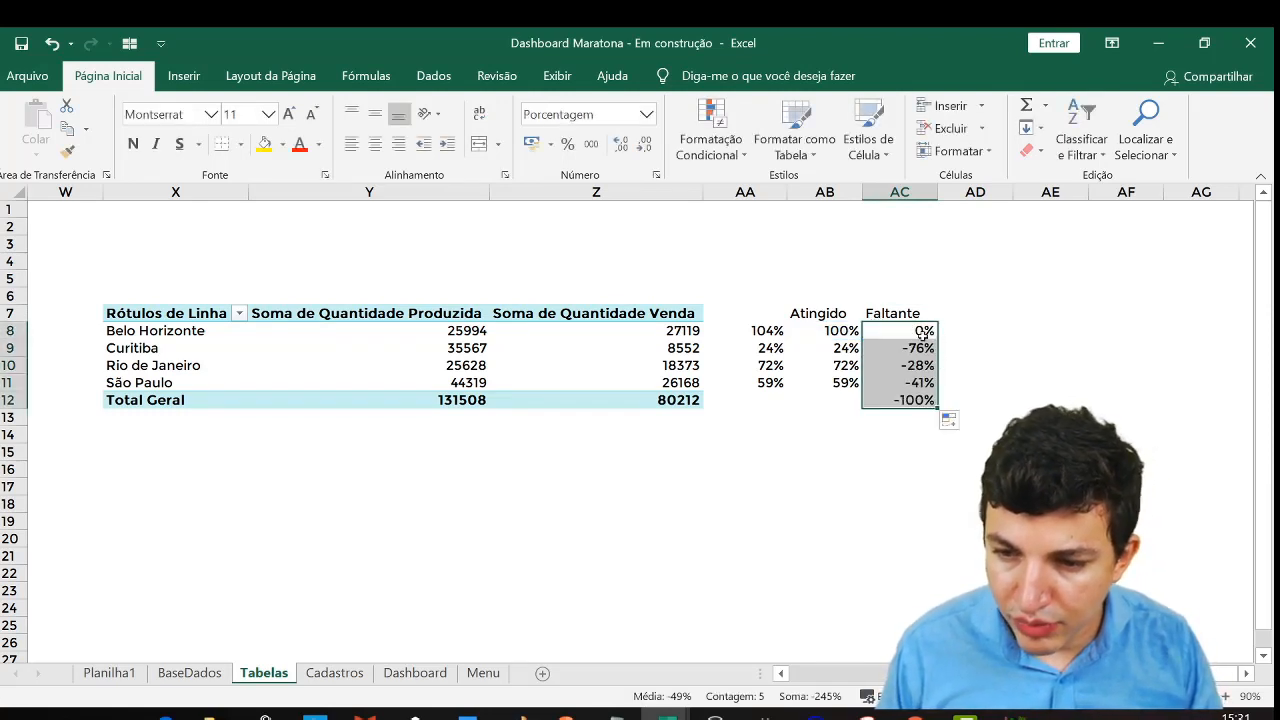
{"action": "left_click", "coordinate": [910, 412]}
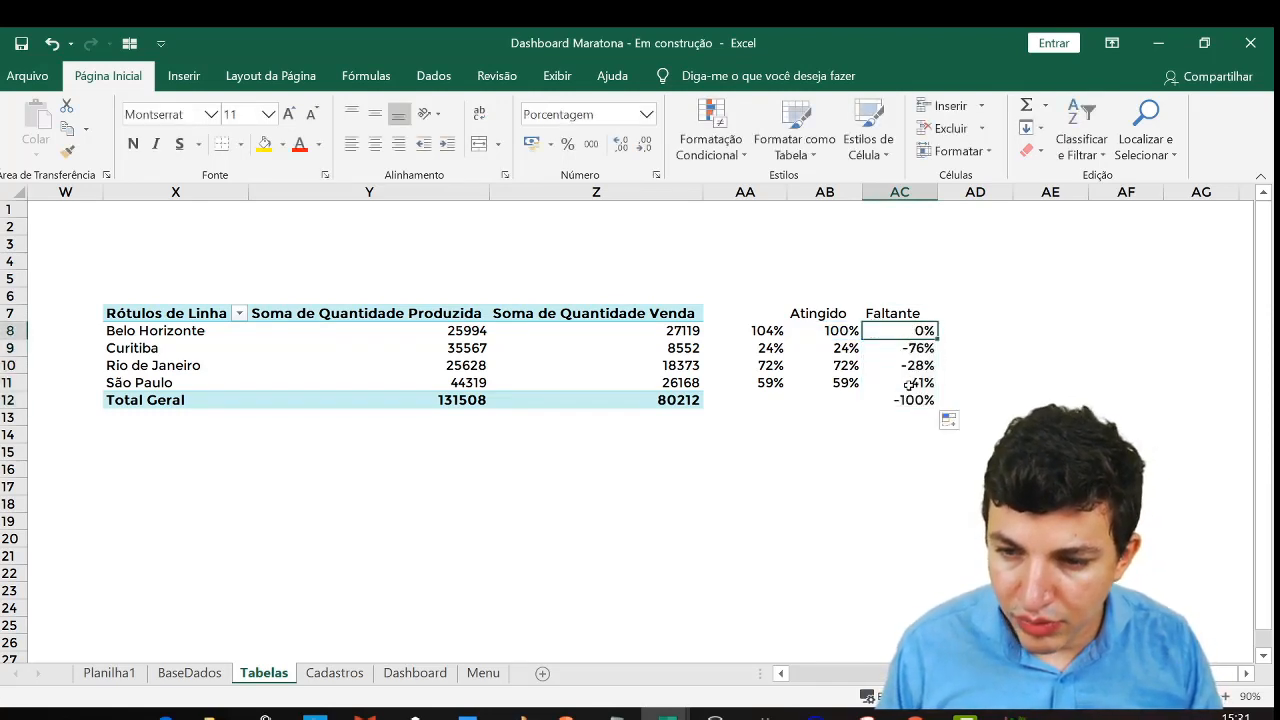
Insert a blank column at AB, before the Atingido column
{"action": "left_click", "coordinate": [765, 193]}
{"action": "left_click", "coordinate": [822, 193]}
{"action": "right_click", "coordinate": [816, 195]}
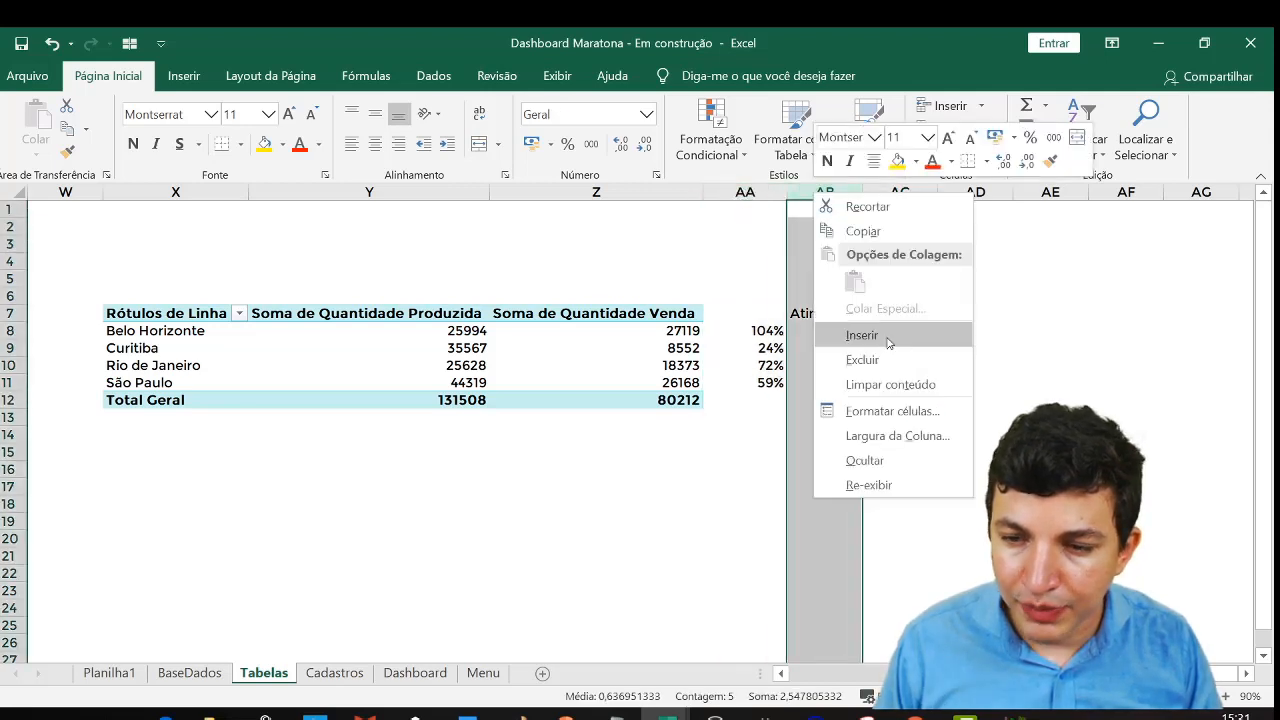
{"action": "left_click", "coordinate": [926, 341]}
{"action": "left_click", "coordinate": [622, 313]}
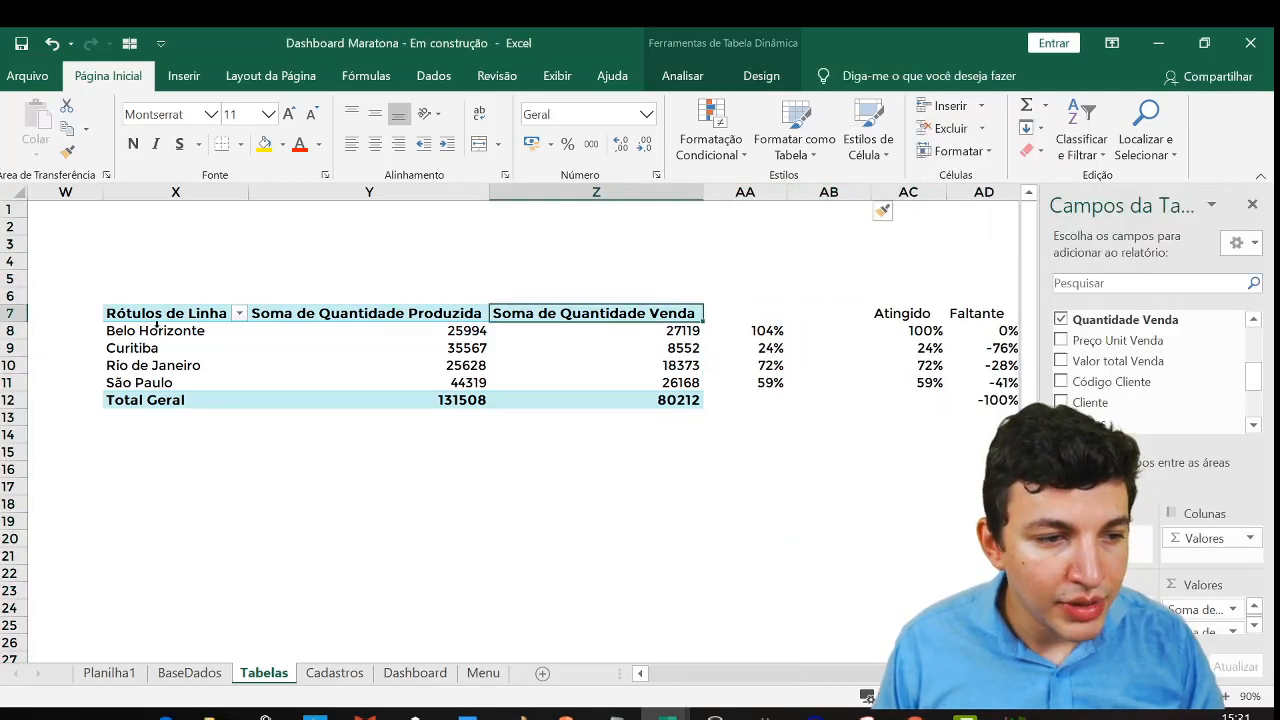
Copy the four unit names from X8:X11 into AB8:AB11
{"action": "left_click_drag", "start_coordinate": [157, 330], "coordinate": [160, 382]}
{"action": "key", "text": "ctrl+c"}
{"action": "left_click", "coordinate": [848, 327]}
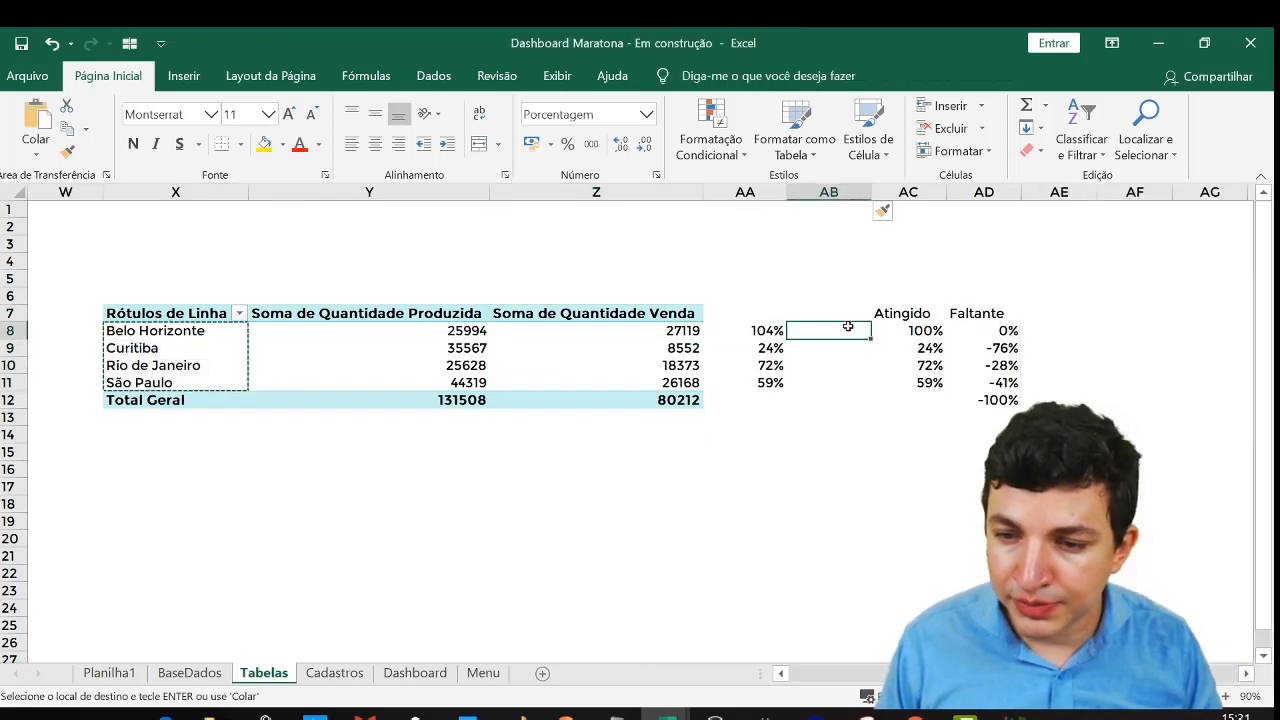
{"action": "right_click", "coordinate": [848, 327]}
{"action": "left_click", "coordinate": [877, 354]}
Add the header Unidade in AB7 above the unit names and clear the surplus percentage in AD12
{"action": "left_click", "coordinate": [843, 302]}
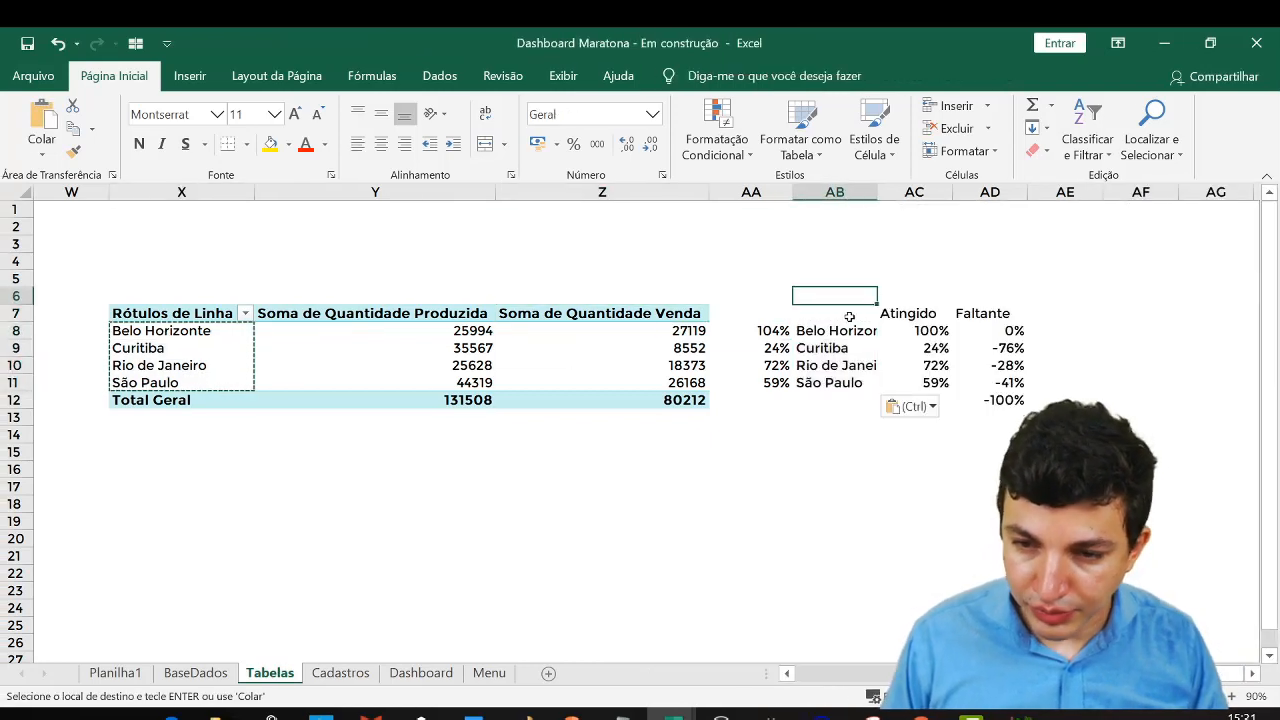
{"action": "left_click", "coordinate": [849, 316]}
{"action": "type", "text": "Uniod"}
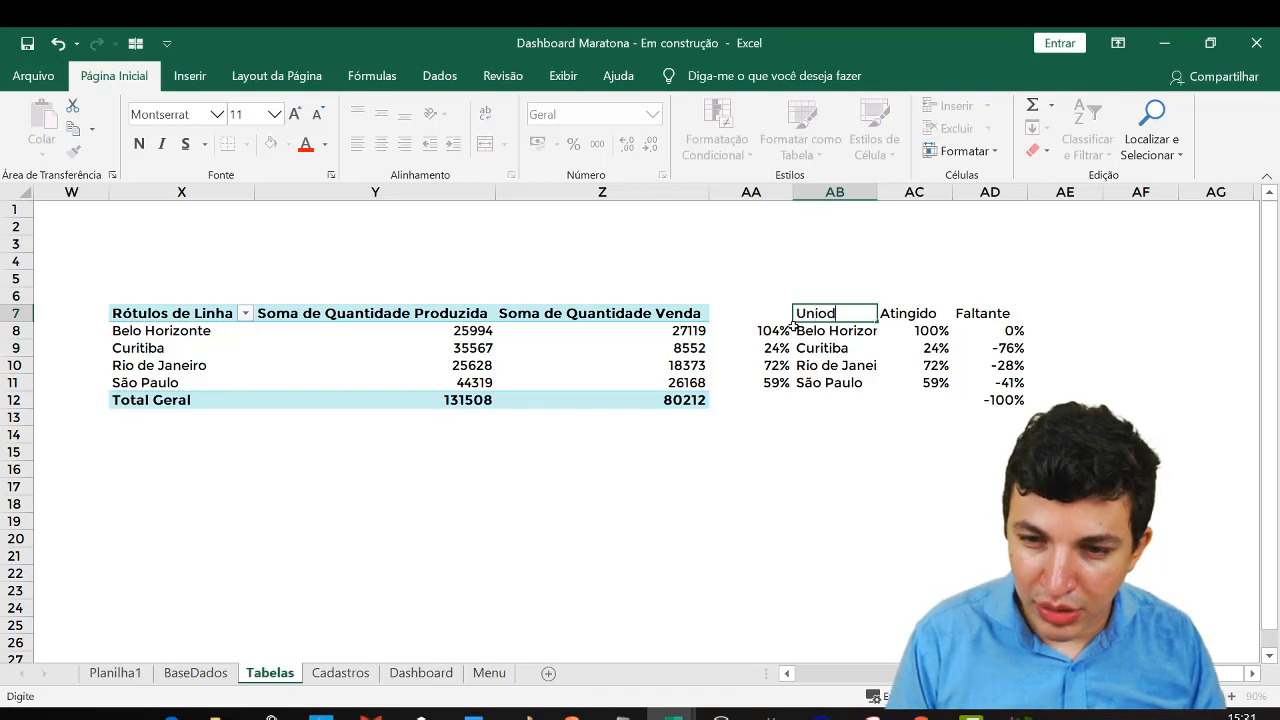
{"action": "key", "text": "BackSpace"}
{"action": "key", "text": "BackSpace"}
{"action": "type", "text": "dade"}
{"action": "left_click", "coordinate": [834, 261]}
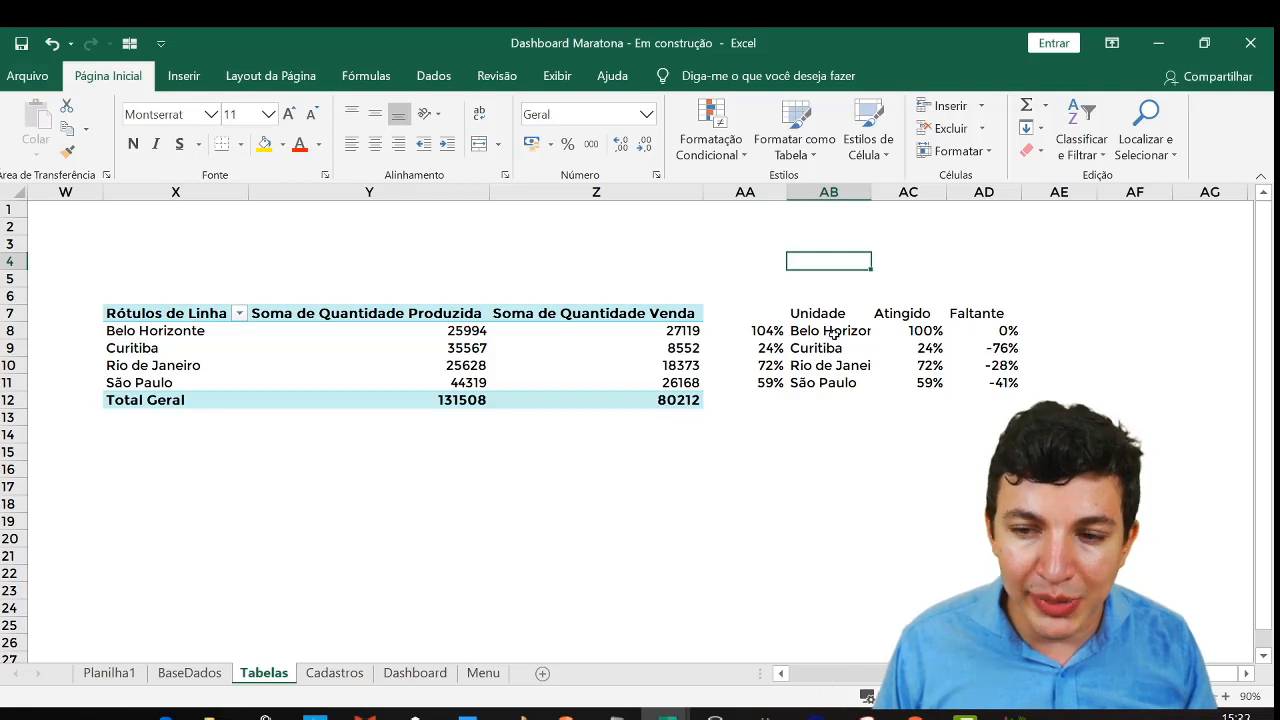
Insert a doughnut chart from the Belo Horizonte row AB8:AD8 and move it over the pivot table's value columns
{"action": "left_click_drag", "start_coordinate": [829, 332], "coordinate": [975, 328]}
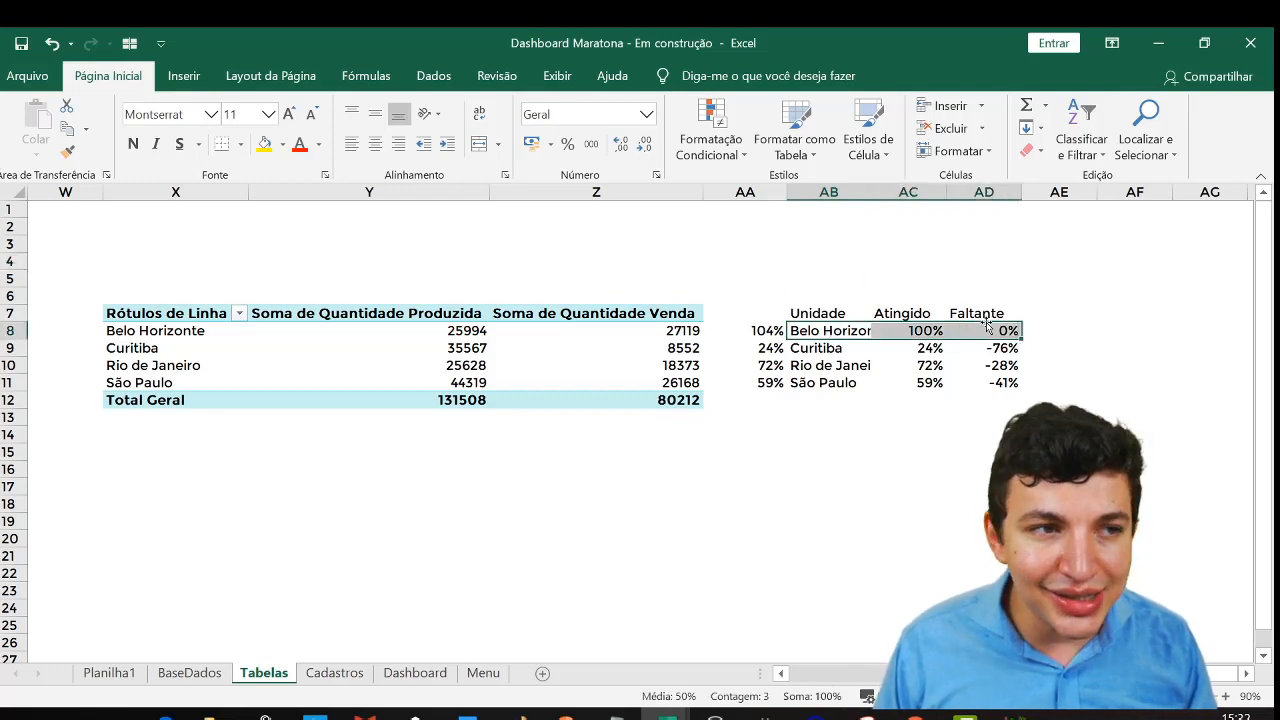
{"action": "left_click", "coordinate": [198, 84]}
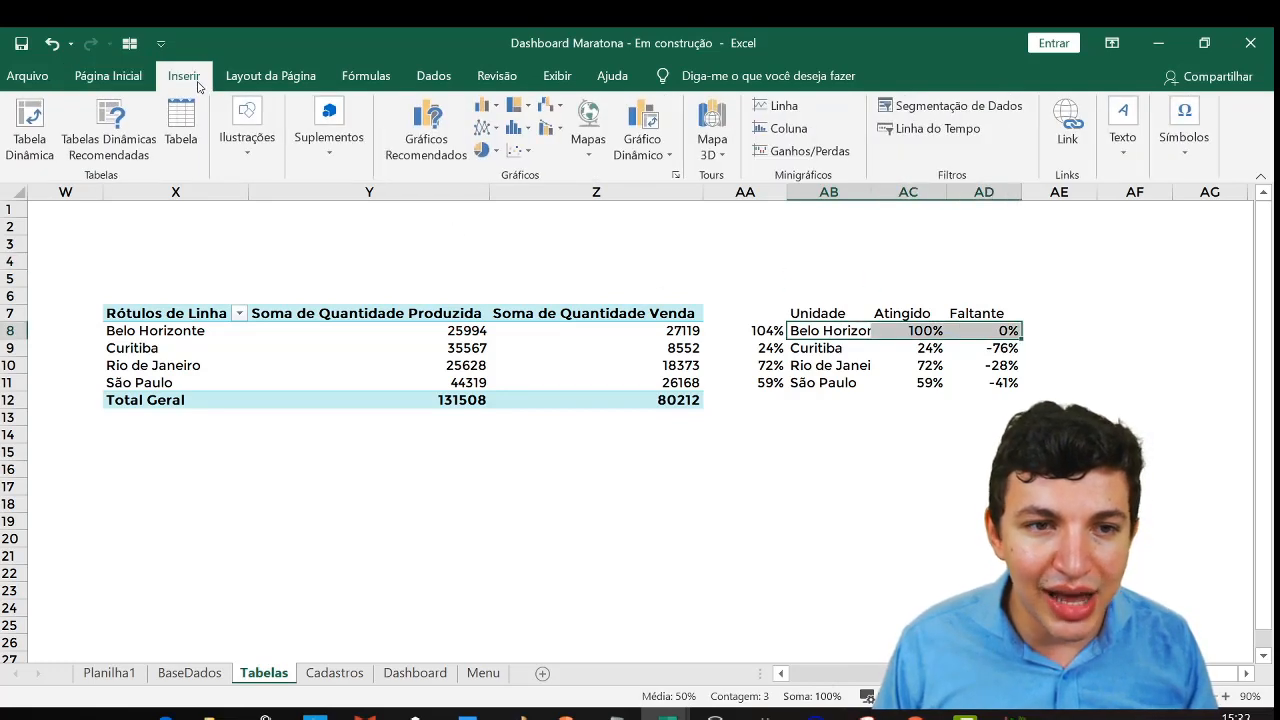
{"action": "left_click", "coordinate": [496, 153]}
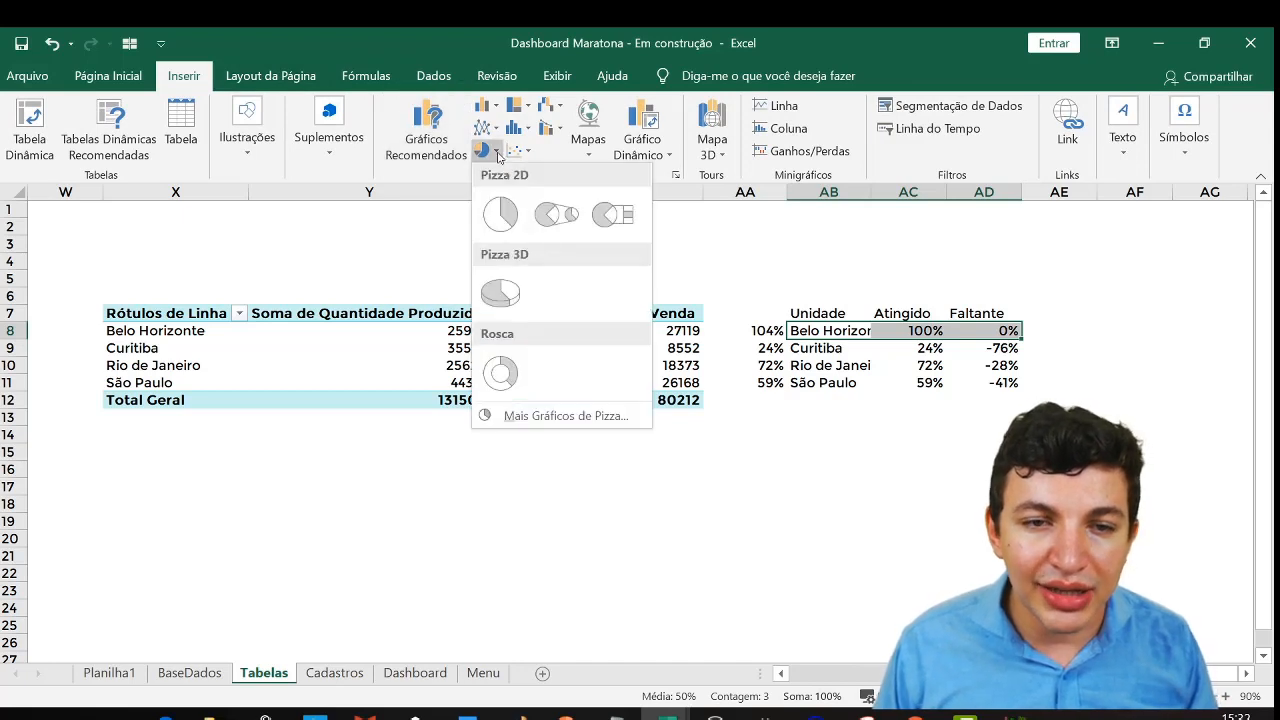
{"action": "left_click", "coordinate": [500, 372]}
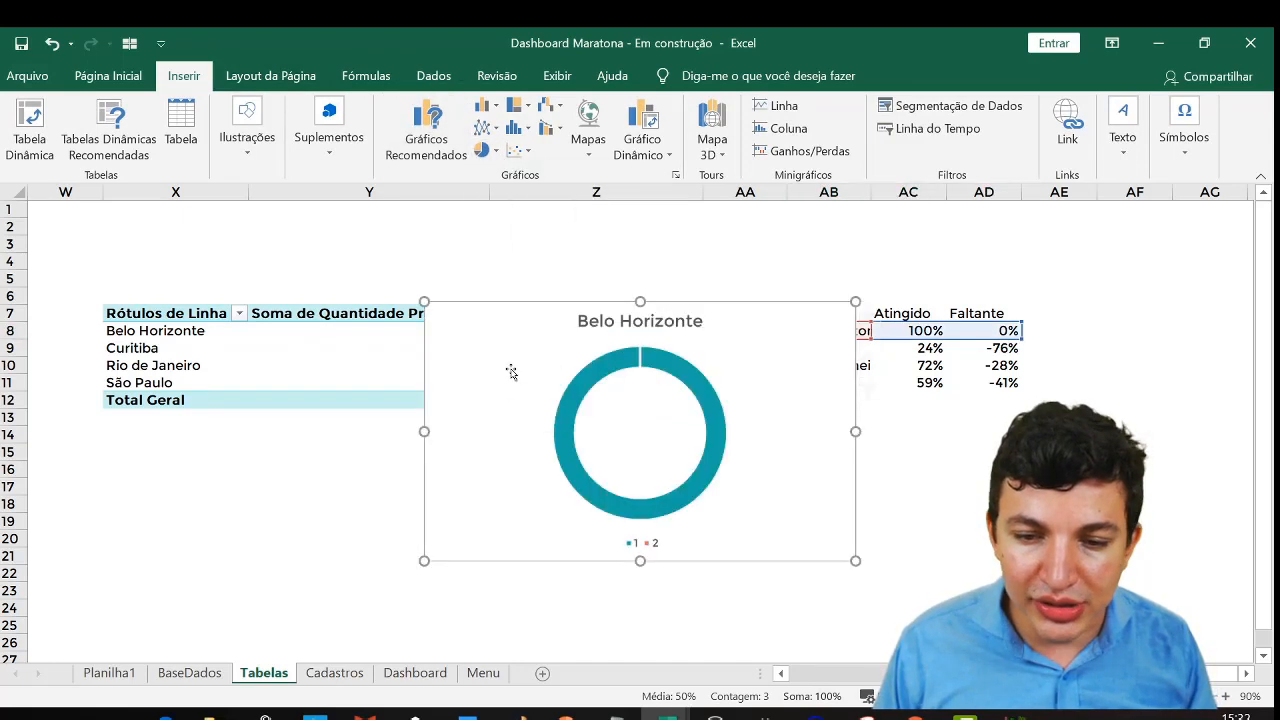
{"action": "left_click_drag", "start_coordinate": [749, 317], "coordinate": [546, 258]}
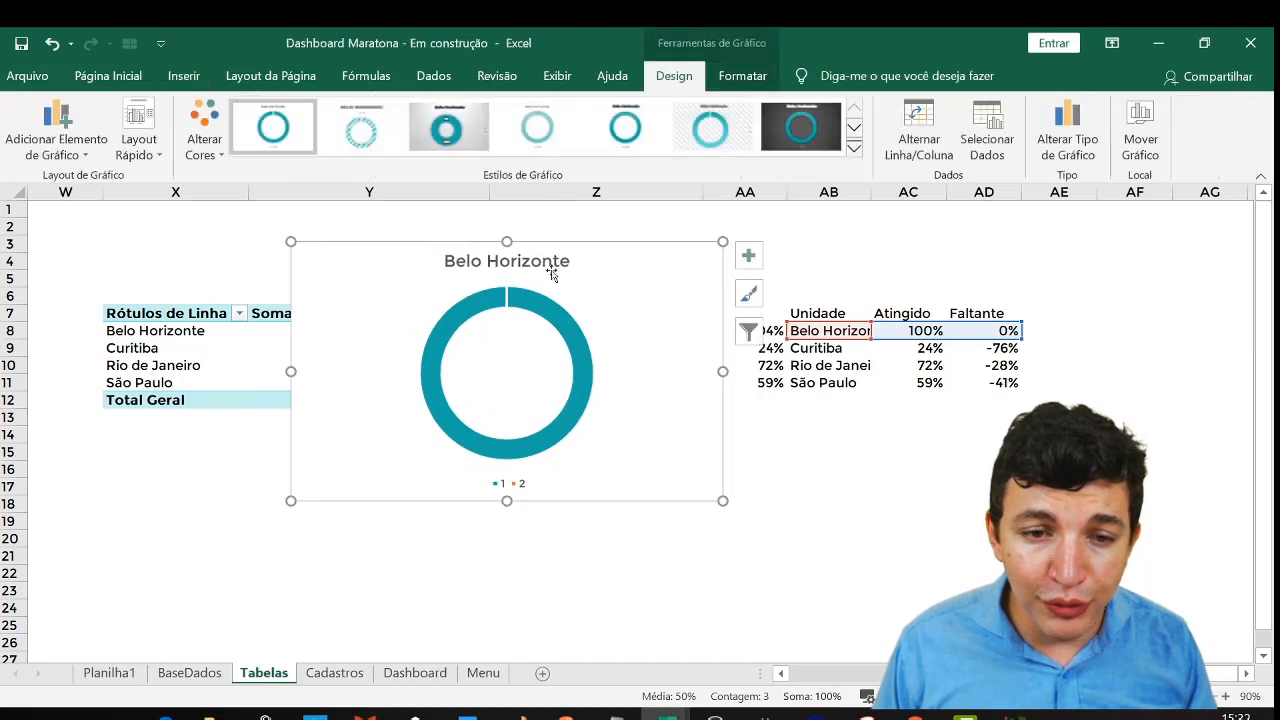
Delete the legend from the Belo Horizonte doughnut chart
{"action": "left_click", "coordinate": [507, 484]}
{"action": "key", "text": "Delete"}
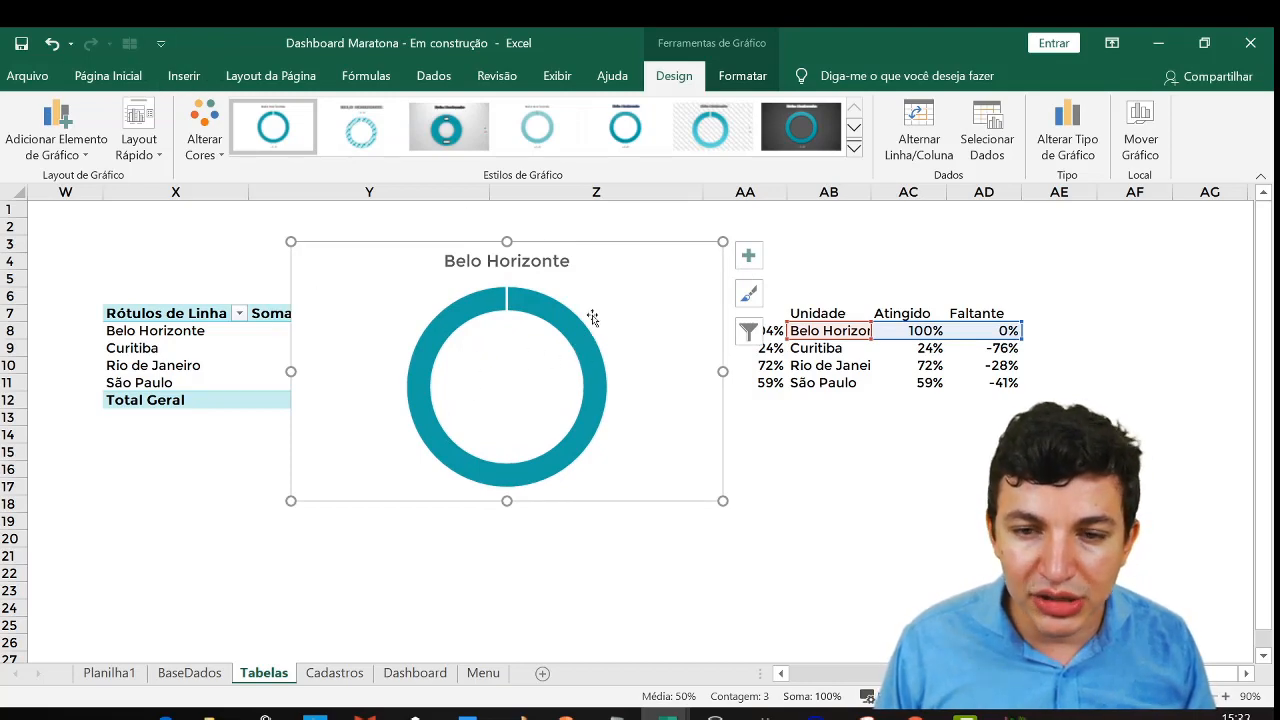
{"action": "left_click", "coordinate": [903, 469]}
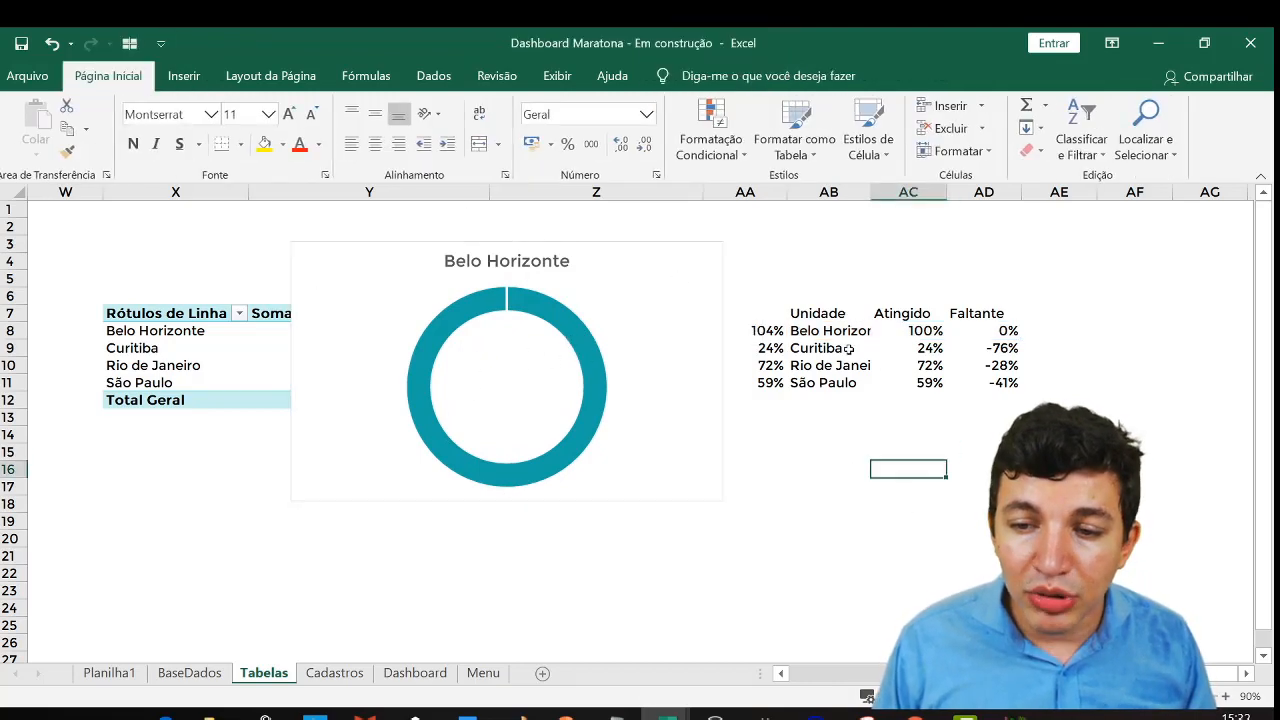
Insert a doughnut chart from the Curitiba row AB9:AD9 and place it beside the Belo Horizonte chart
{"action": "left_click_drag", "start_coordinate": [826, 341], "coordinate": [1000, 348]}
{"action": "left_click", "coordinate": [183, 76]}
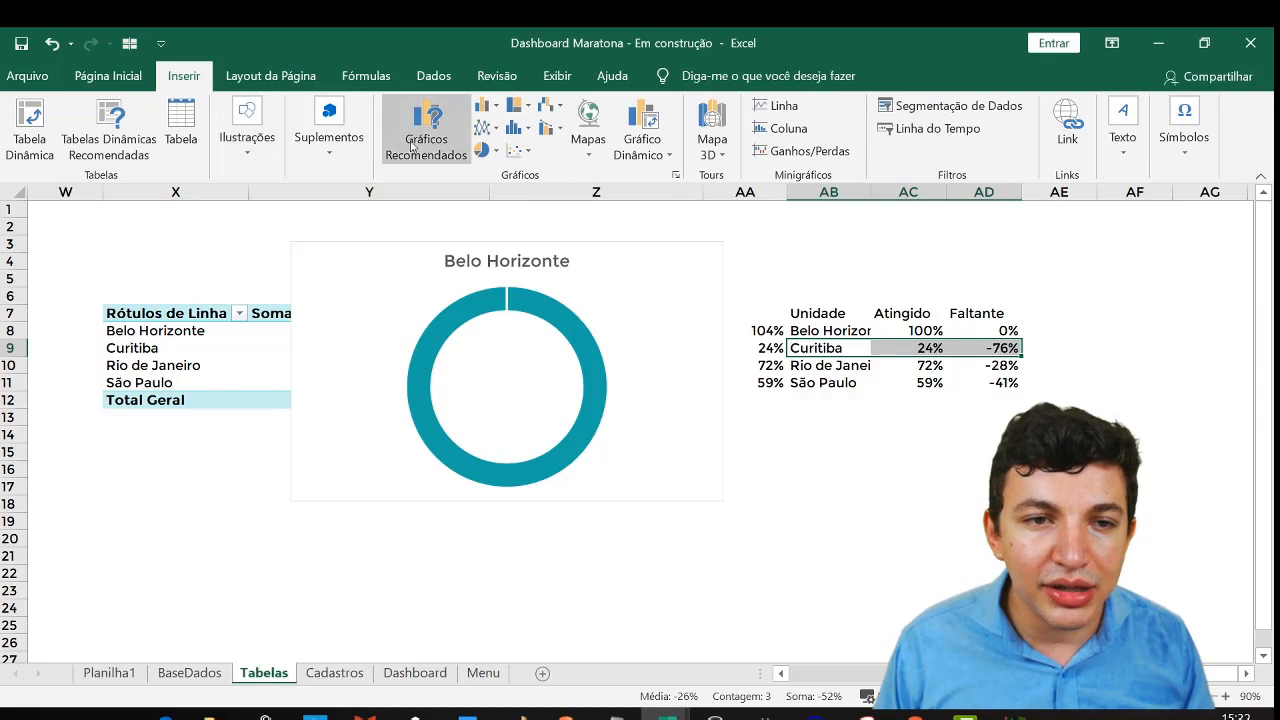
{"action": "left_click", "coordinate": [483, 150]}
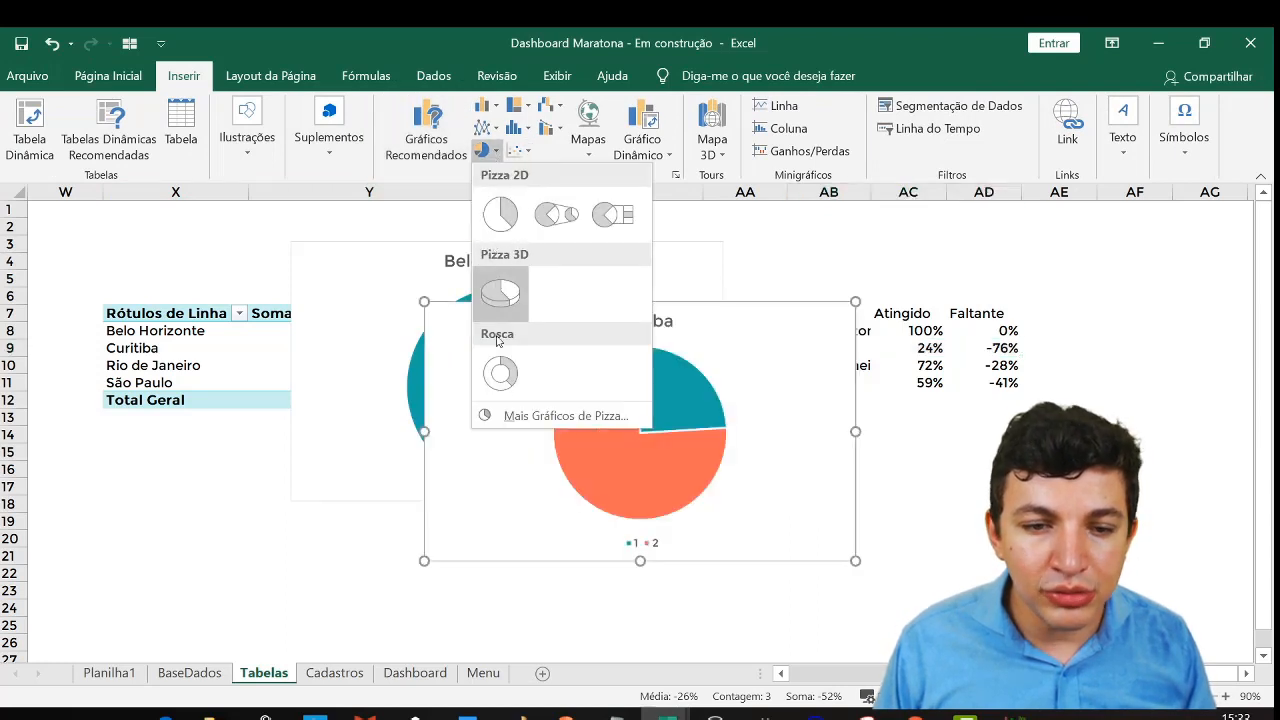
{"action": "left_click", "coordinate": [502, 373]}
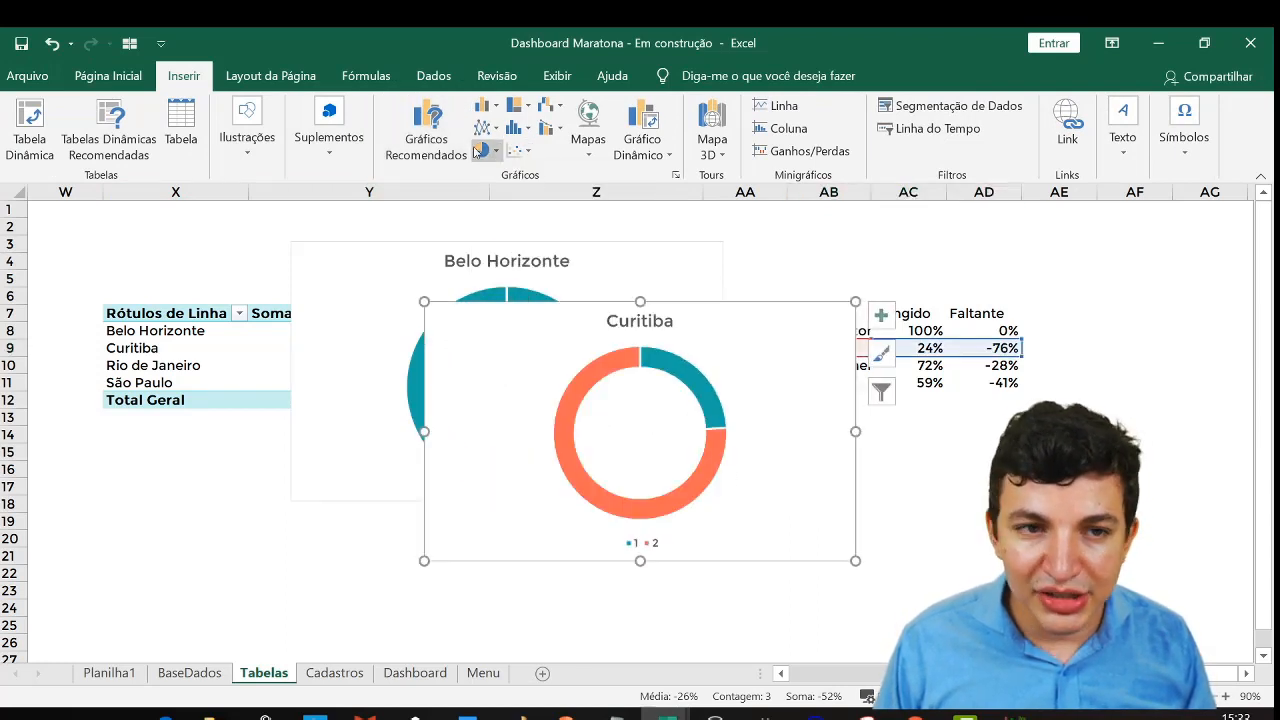
{"action": "left_click_drag", "start_coordinate": [817, 357], "coordinate": [980, 410]}
{"action": "left_click_drag", "start_coordinate": [1057, 351], "coordinate": [1034, 240]}
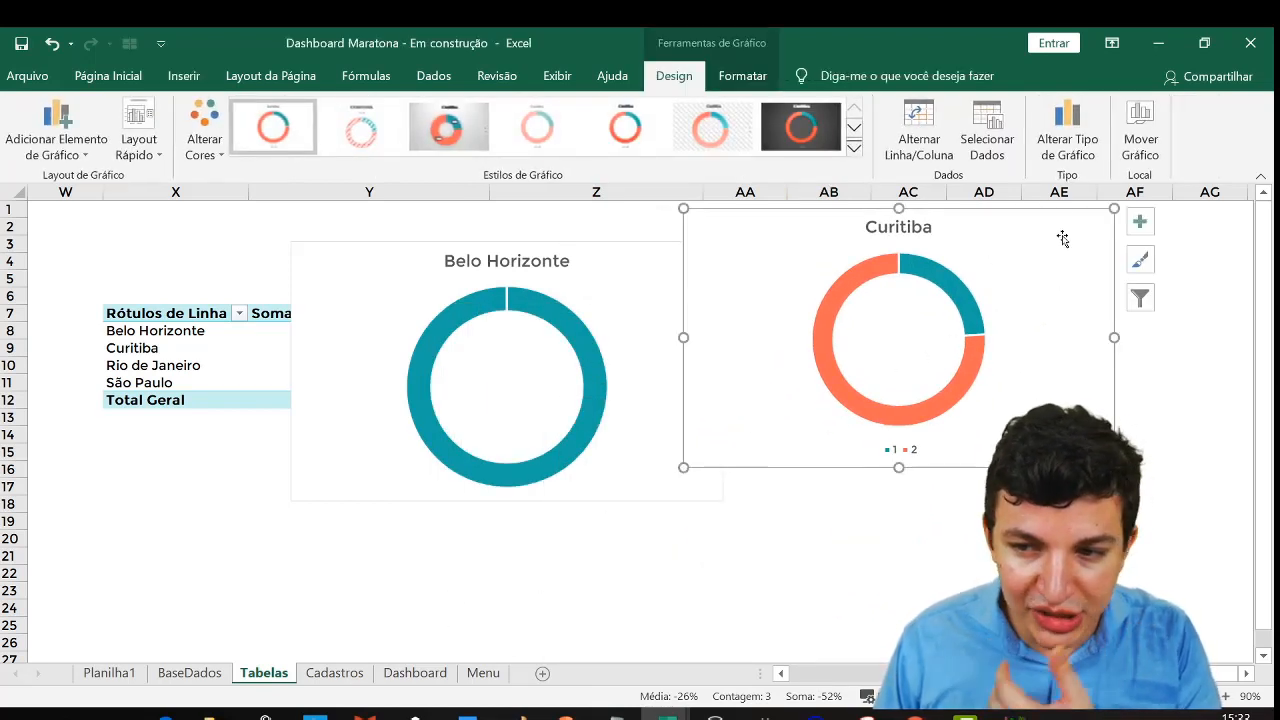
{"action": "left_click_drag", "start_coordinate": [1056, 201], "coordinate": [1065, 243]}
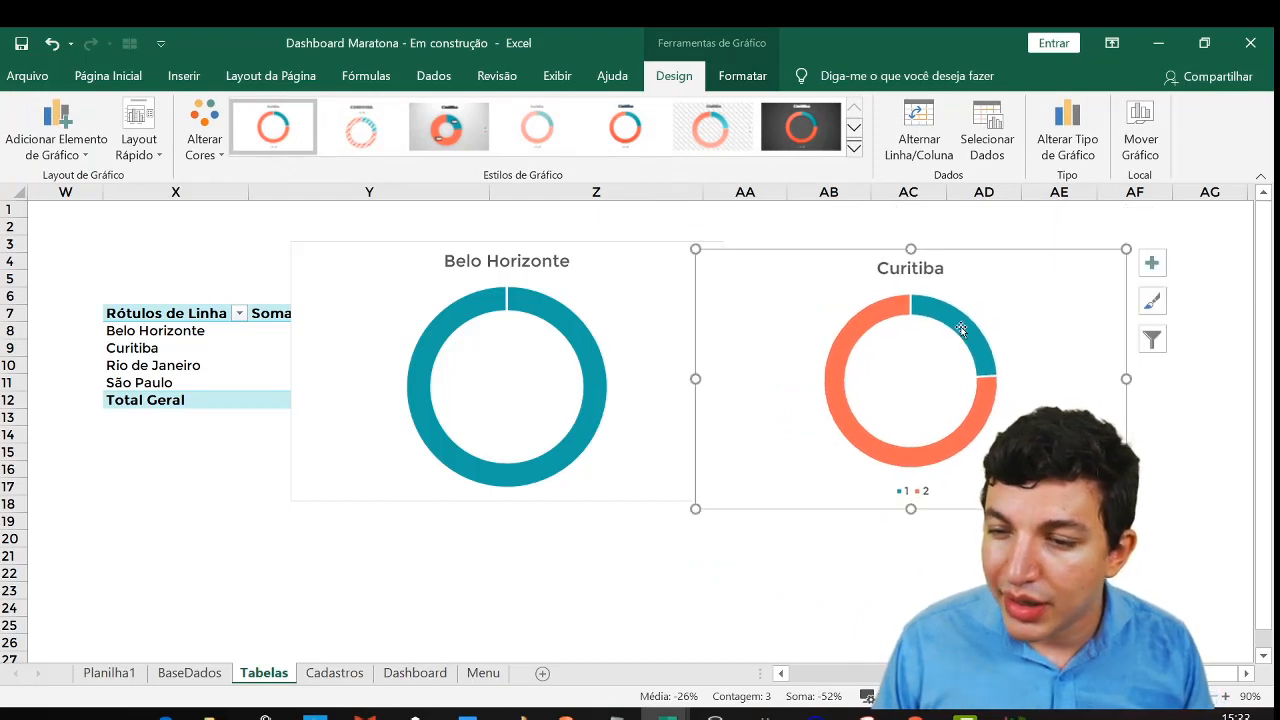
Give the Curitiba doughnut series a solid fill in the theme's orange
{"action": "left_click", "coordinate": [960, 326]}
{"action": "double_click", "coordinate": [960, 328]}
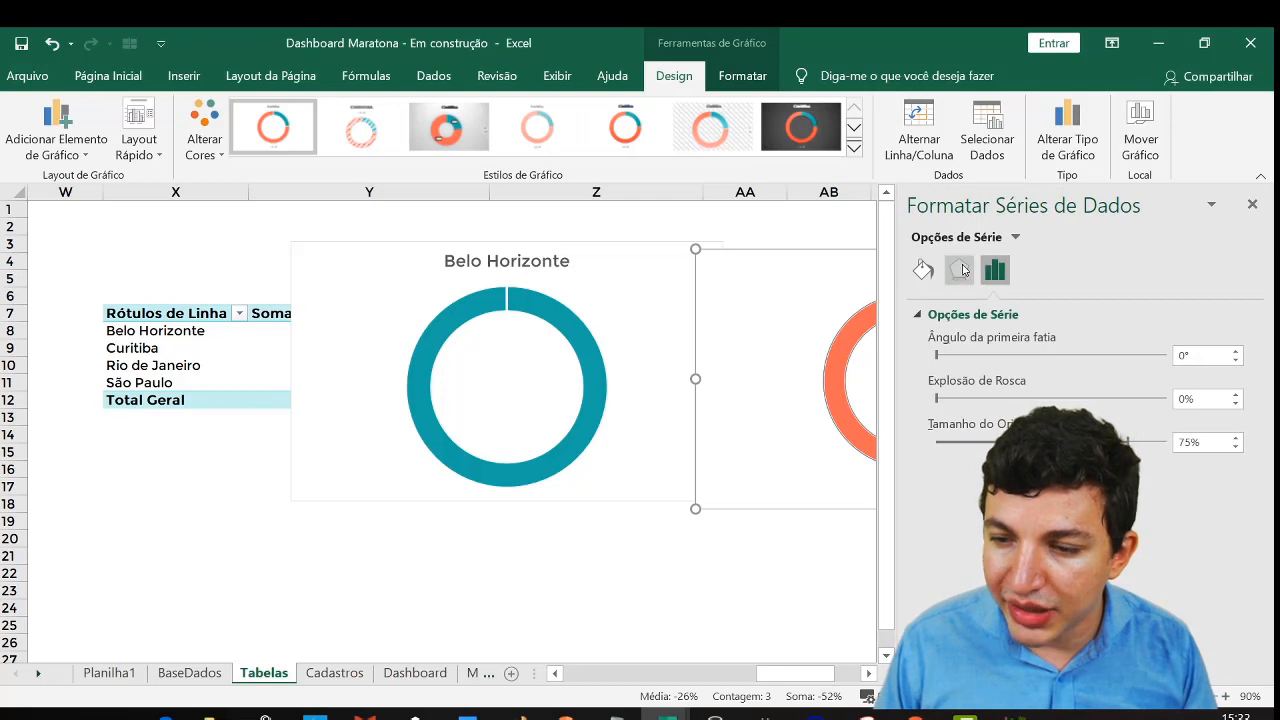
{"action": "left_click", "coordinate": [959, 269]}
{"action": "left_click", "coordinate": [924, 269]}
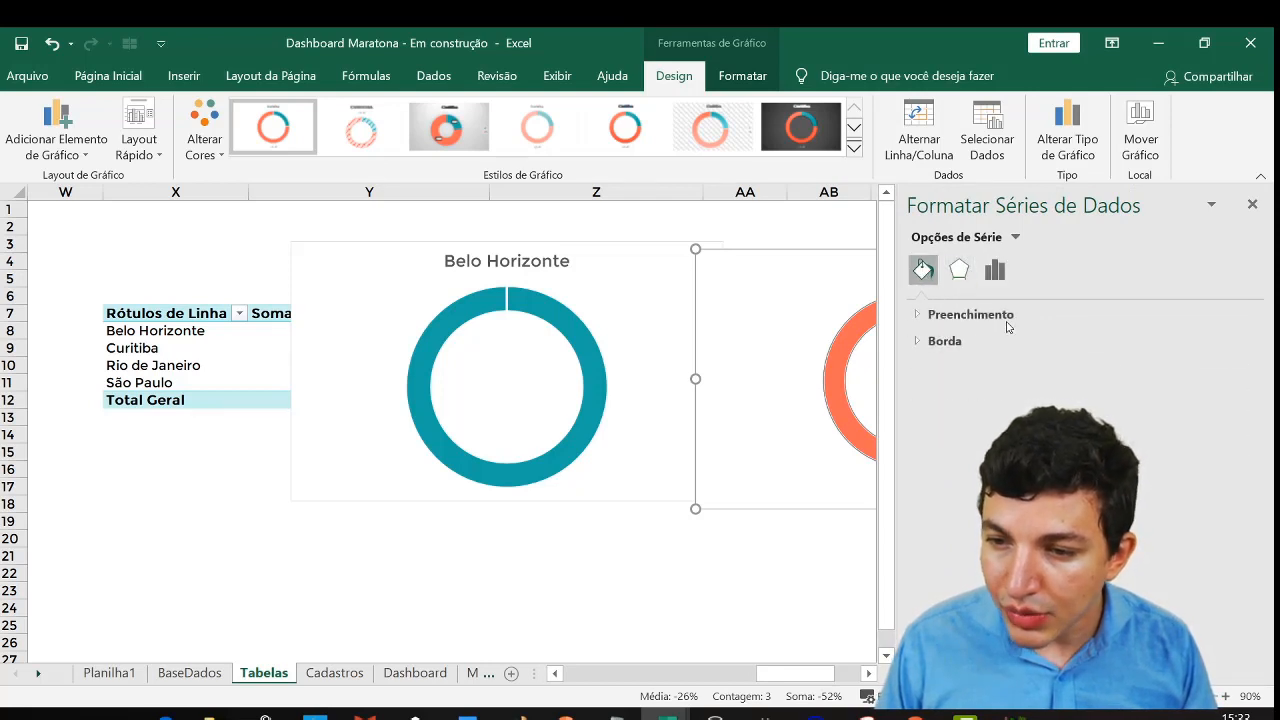
{"action": "left_click", "coordinate": [920, 314]}
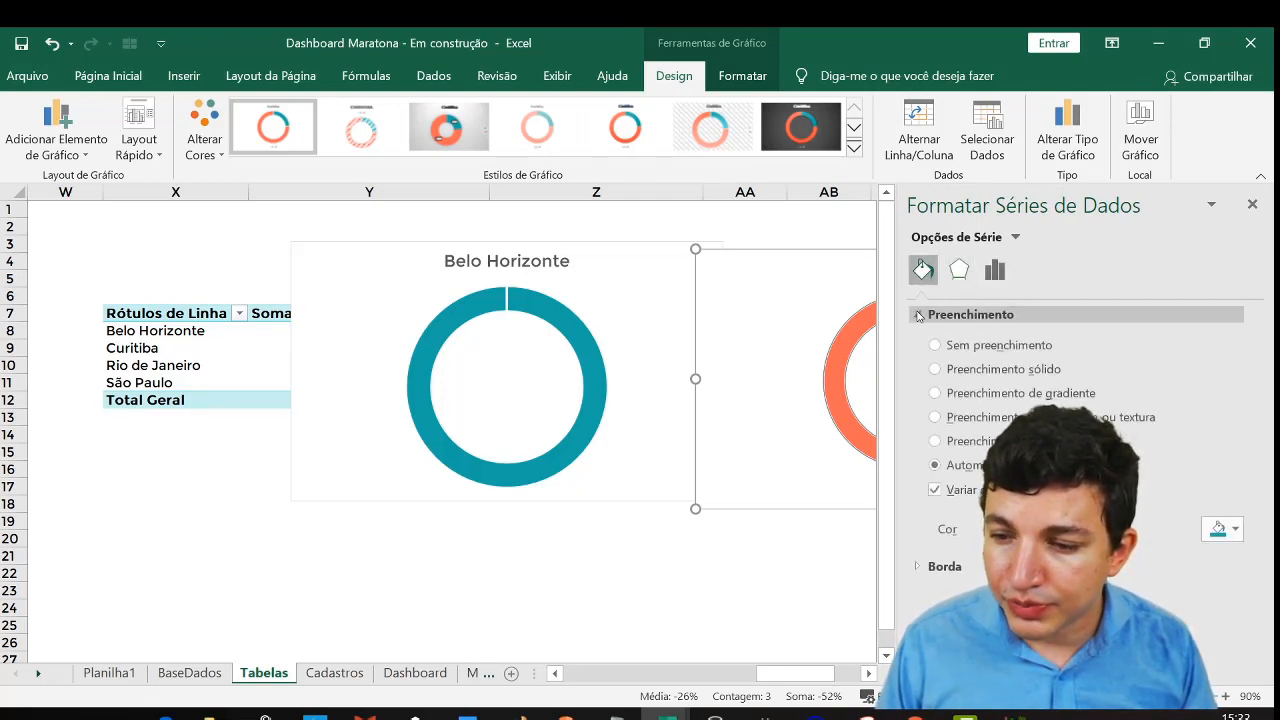
{"action": "left_click", "coordinate": [1220, 518]}
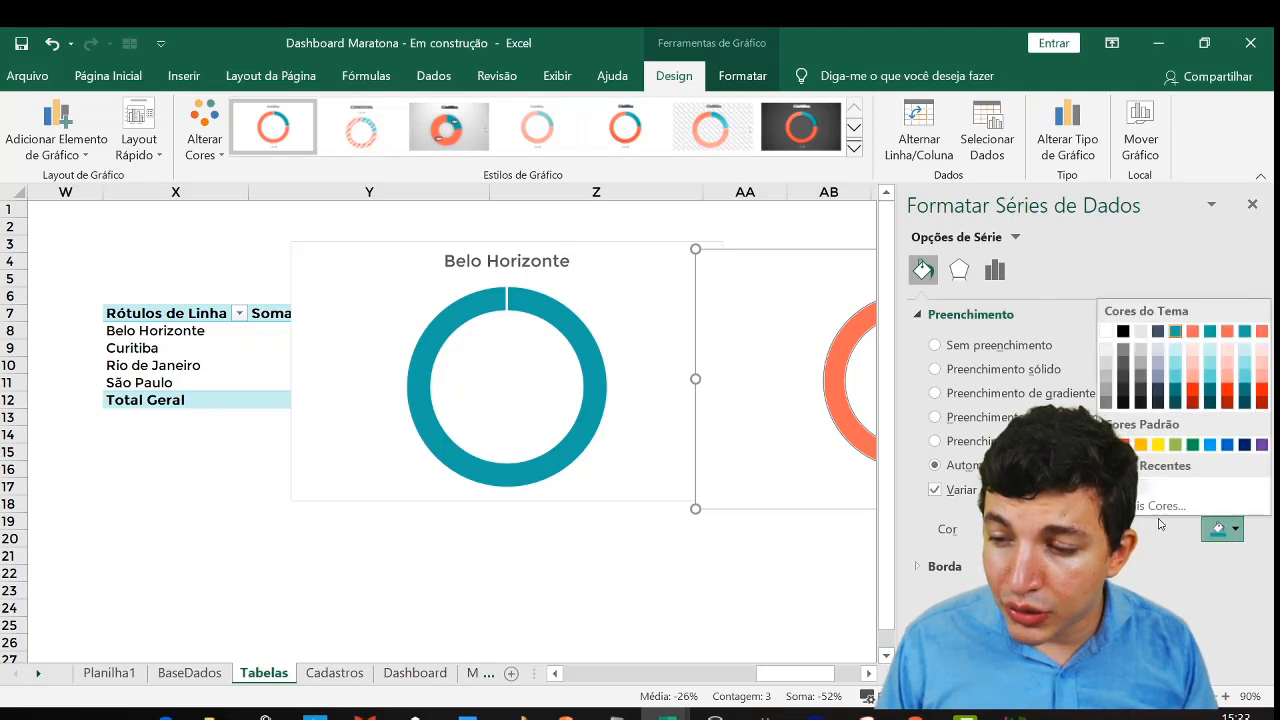
{"action": "left_click", "coordinate": [1192, 331]}
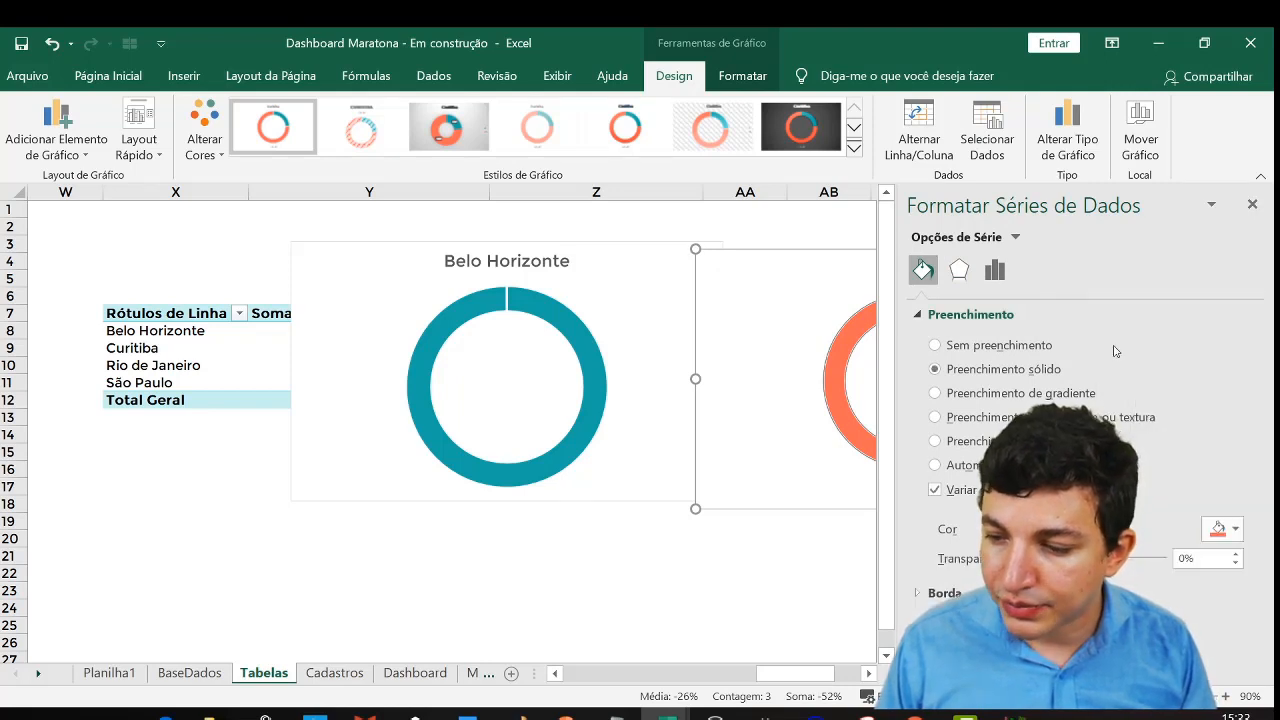
{"action": "left_click", "coordinate": [1252, 204]}
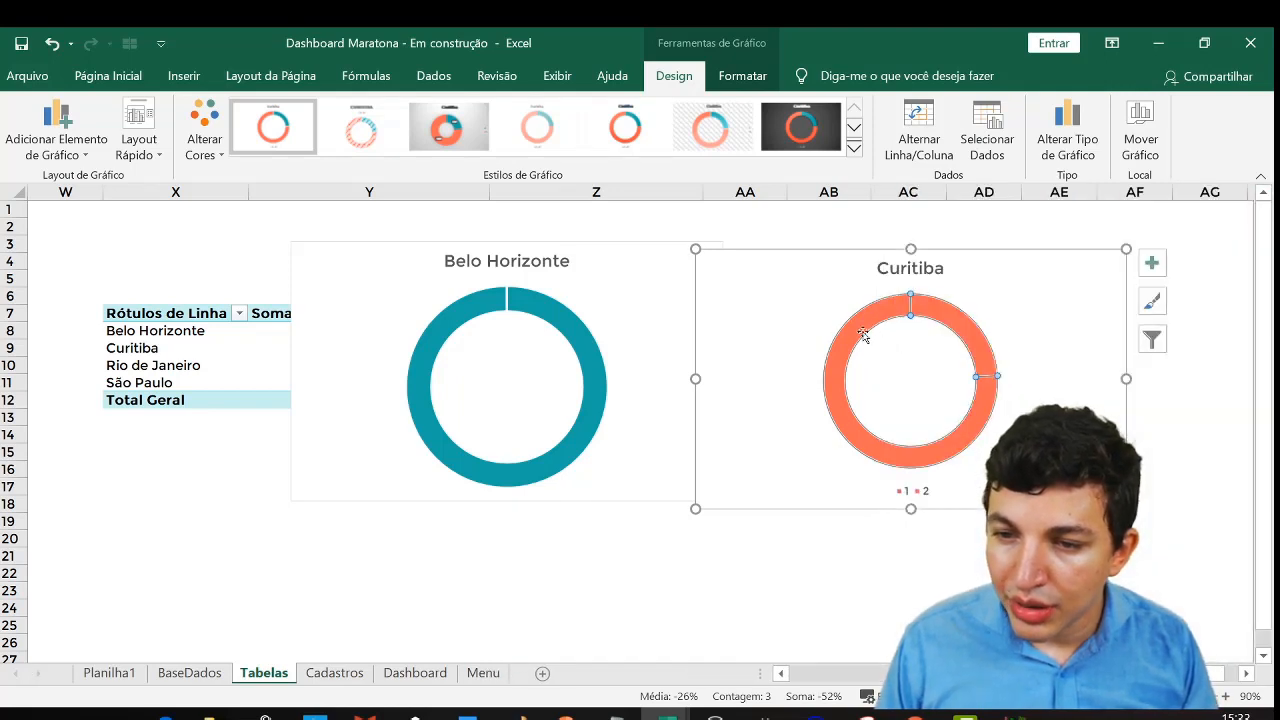
Fill the Faltante slice of the Curitiba doughnut with the theme's light grey and delete the chart's legend
{"action": "double_click", "coordinate": [859, 327]}
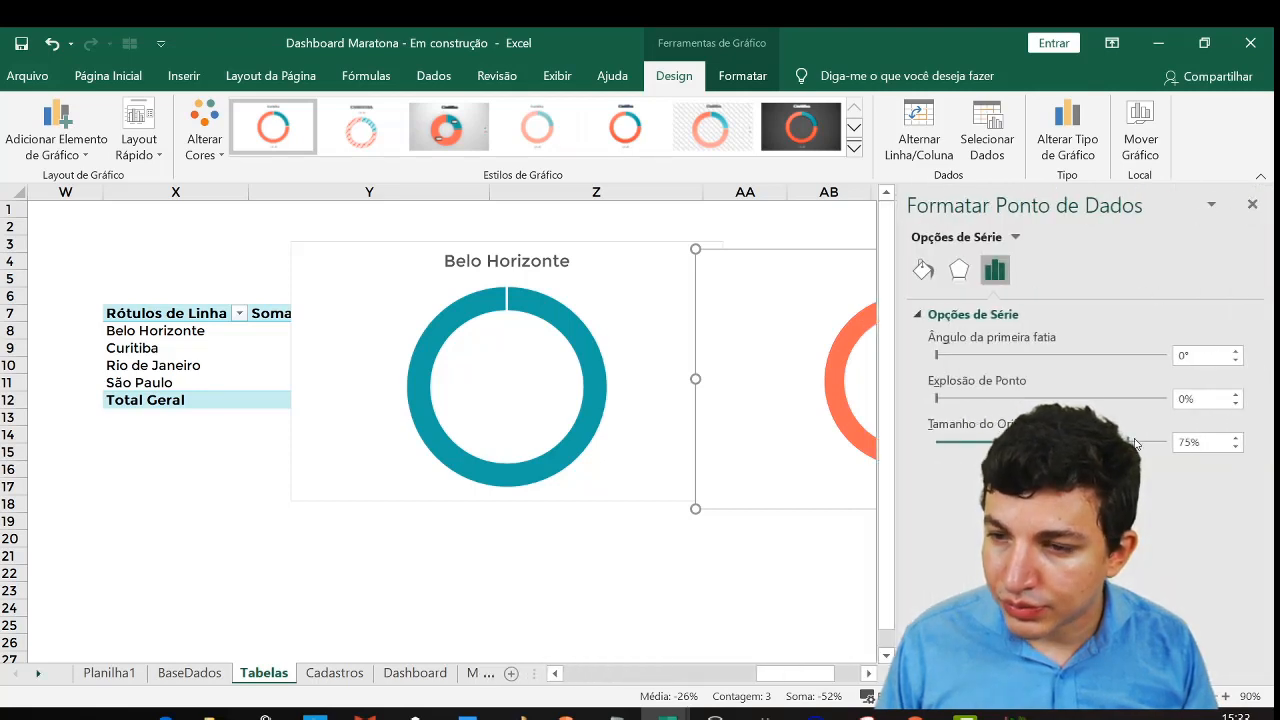
{"action": "left_click", "coordinate": [923, 269]}
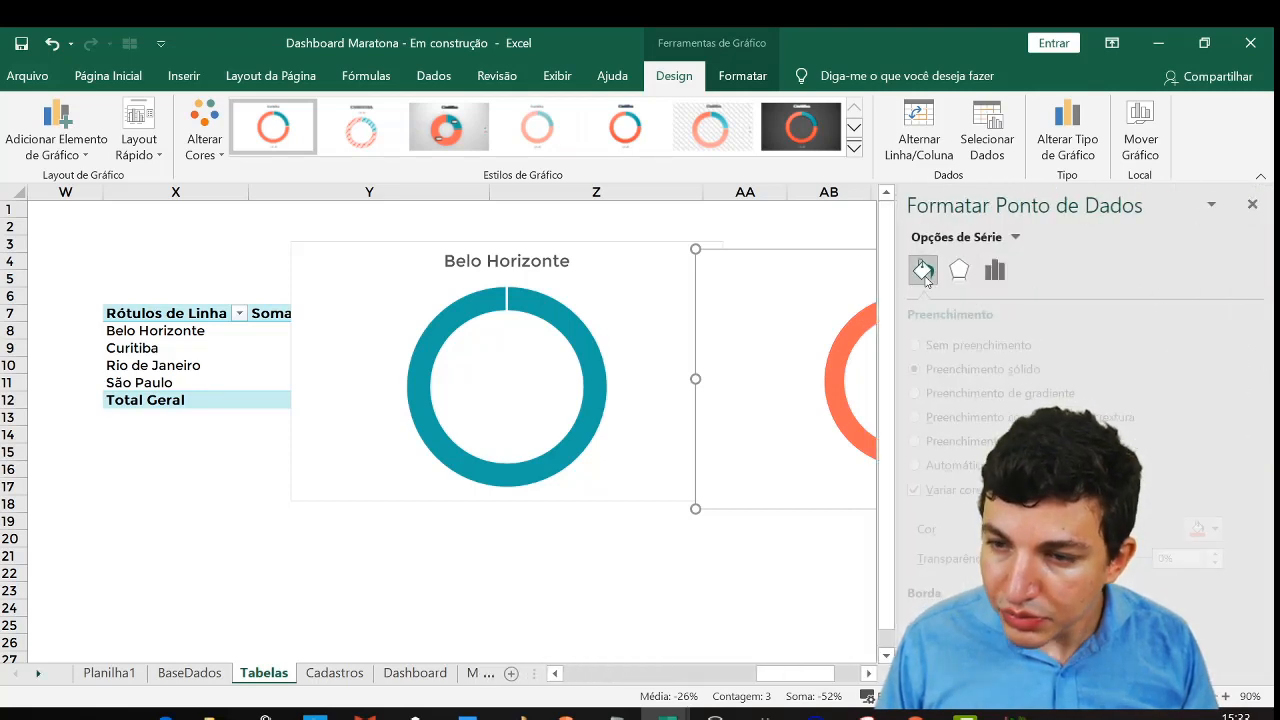
{"action": "left_click", "coordinate": [1228, 530]}
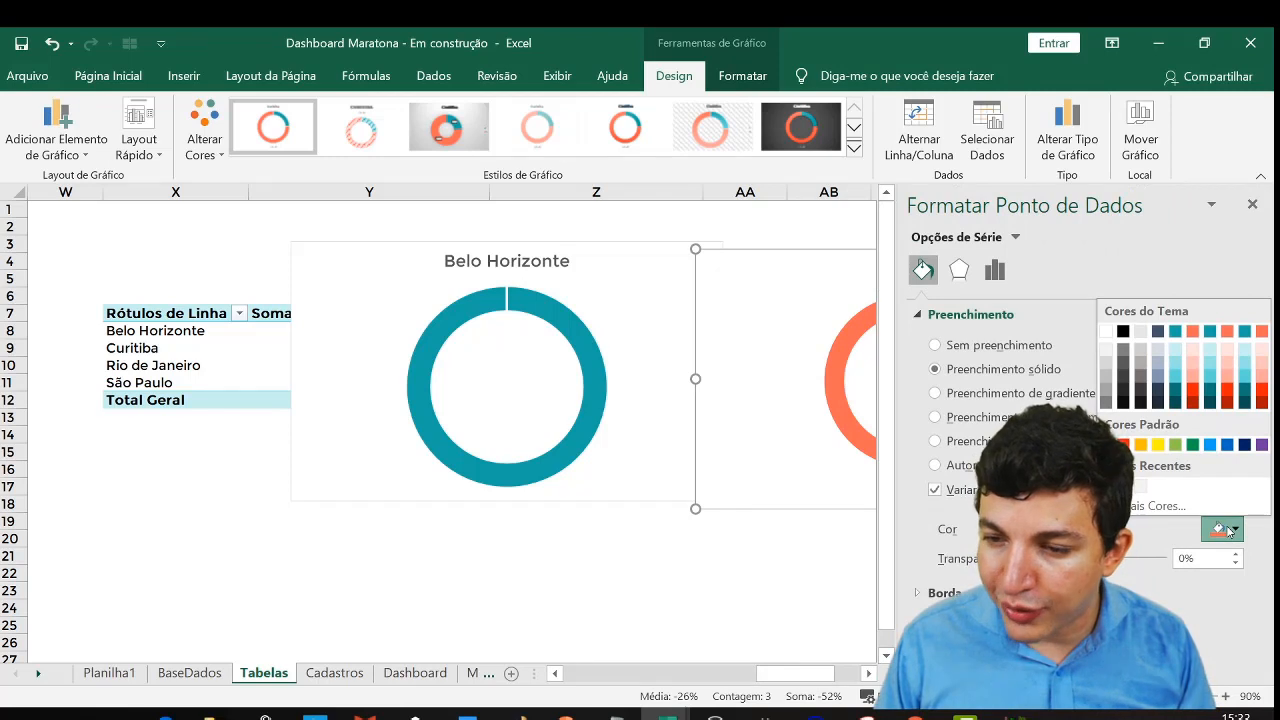
{"action": "left_click", "coordinate": [1139, 341]}
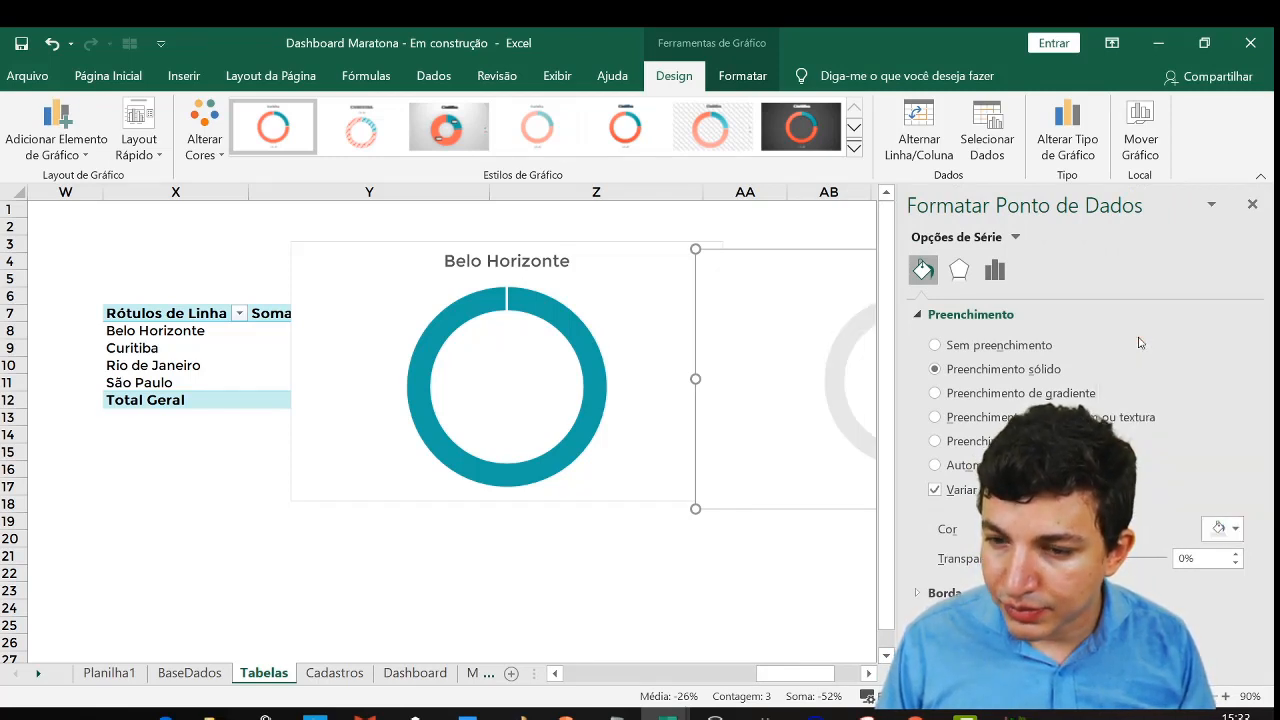
{"action": "left_click", "coordinate": [1252, 204]}
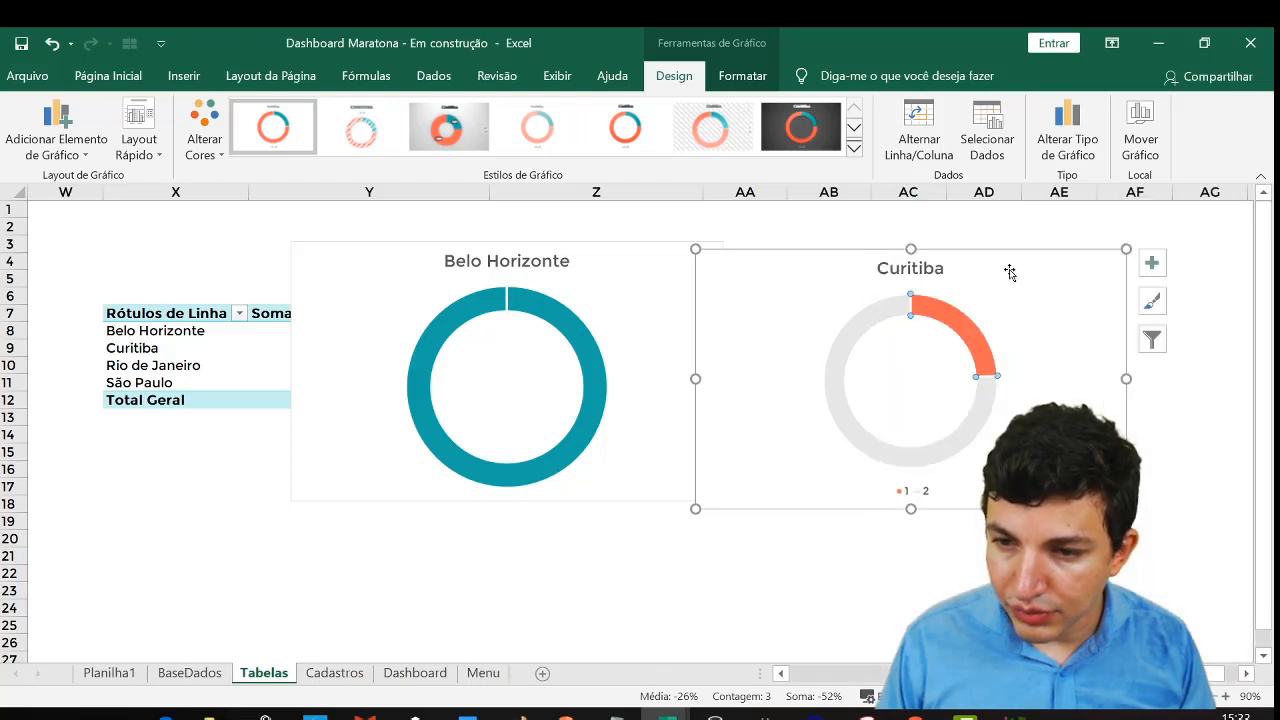
{"action": "left_click", "coordinate": [1041, 262]}
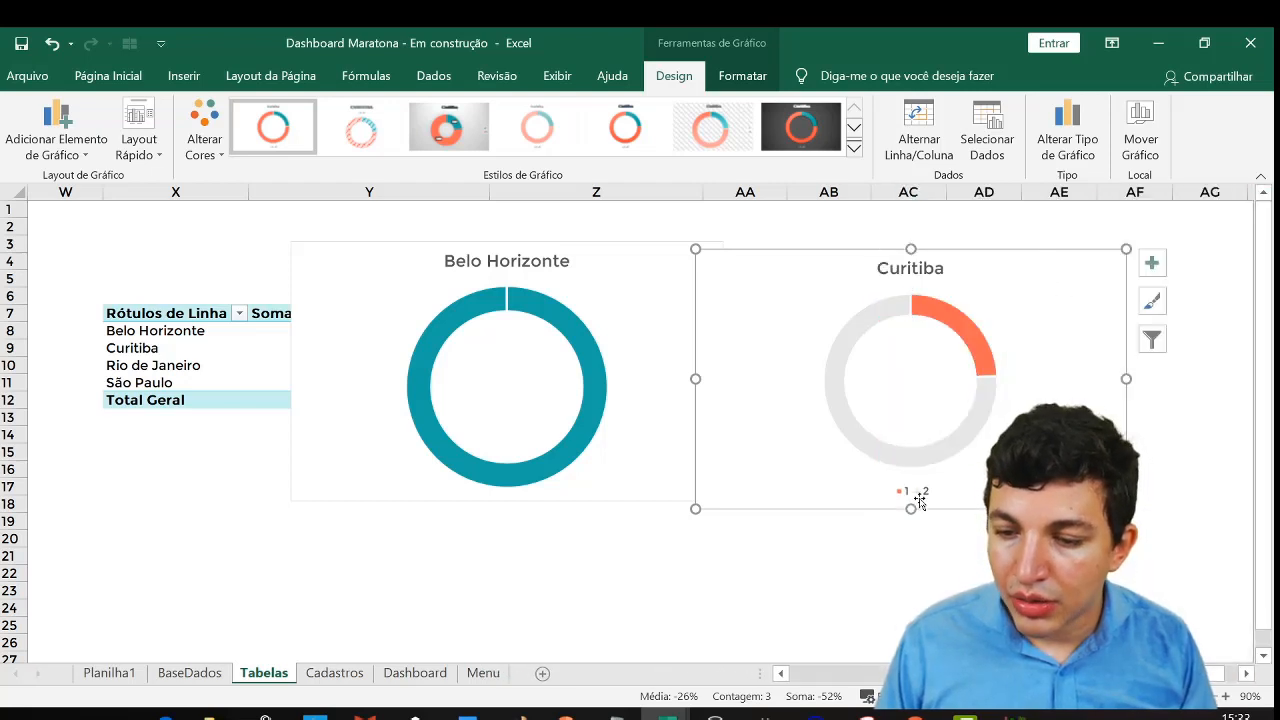
{"action": "key", "text": "Delete"}
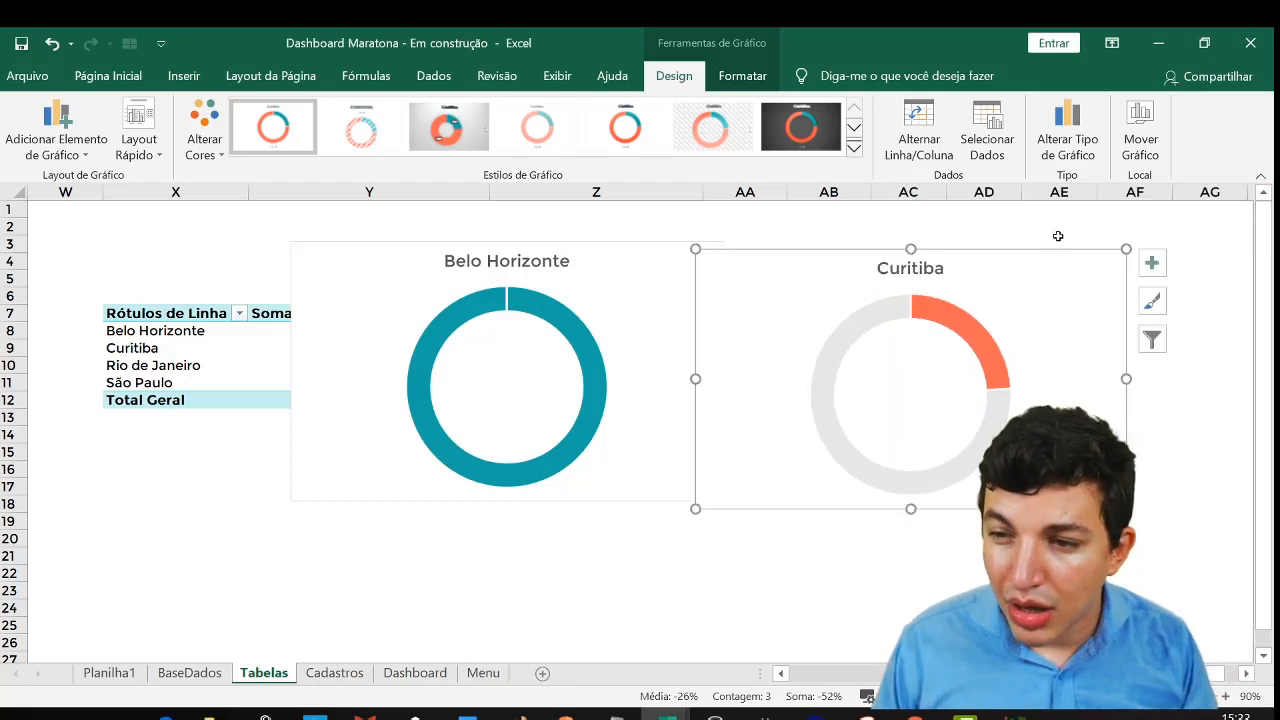
Save the Curitiba doughnut chart as a chart template named KpiVendas2
{"action": "right_click", "coordinate": [1001, 279]}
{"action": "right_click", "coordinate": [1002, 271]}
{"action": "left_click", "coordinate": [1003, 272]}
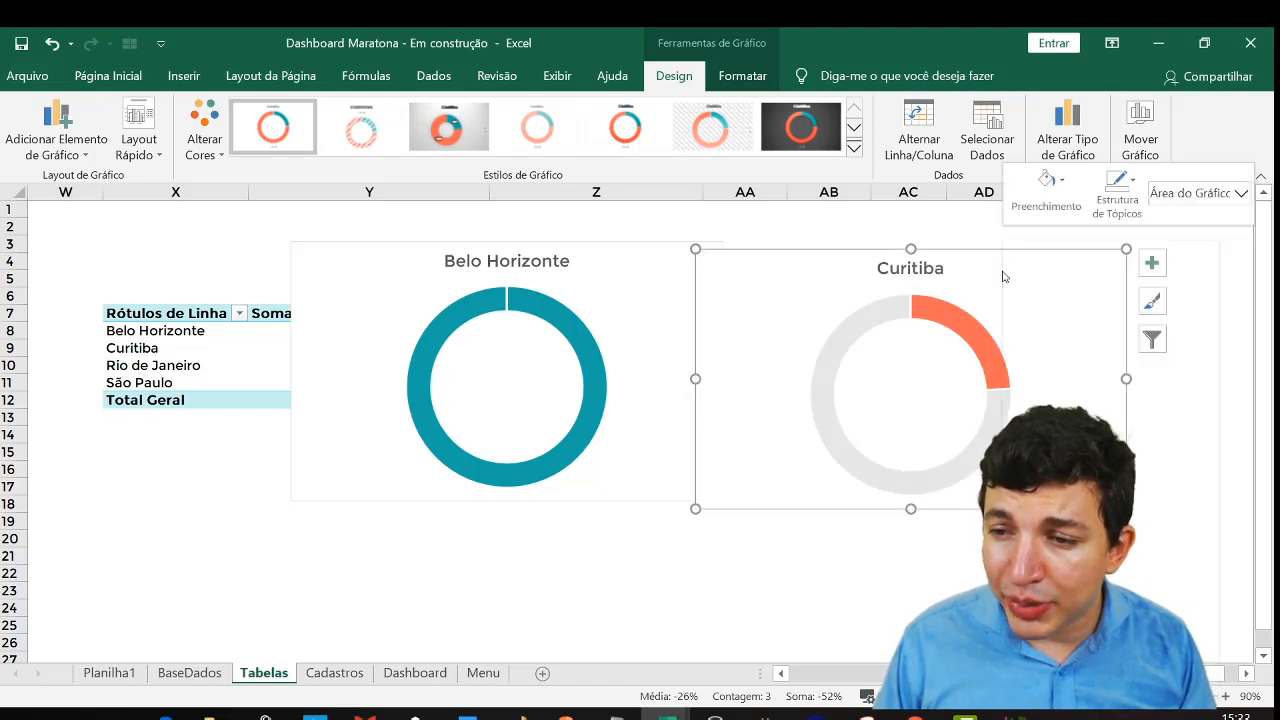
{"action": "right_click", "coordinate": [1004, 276]}
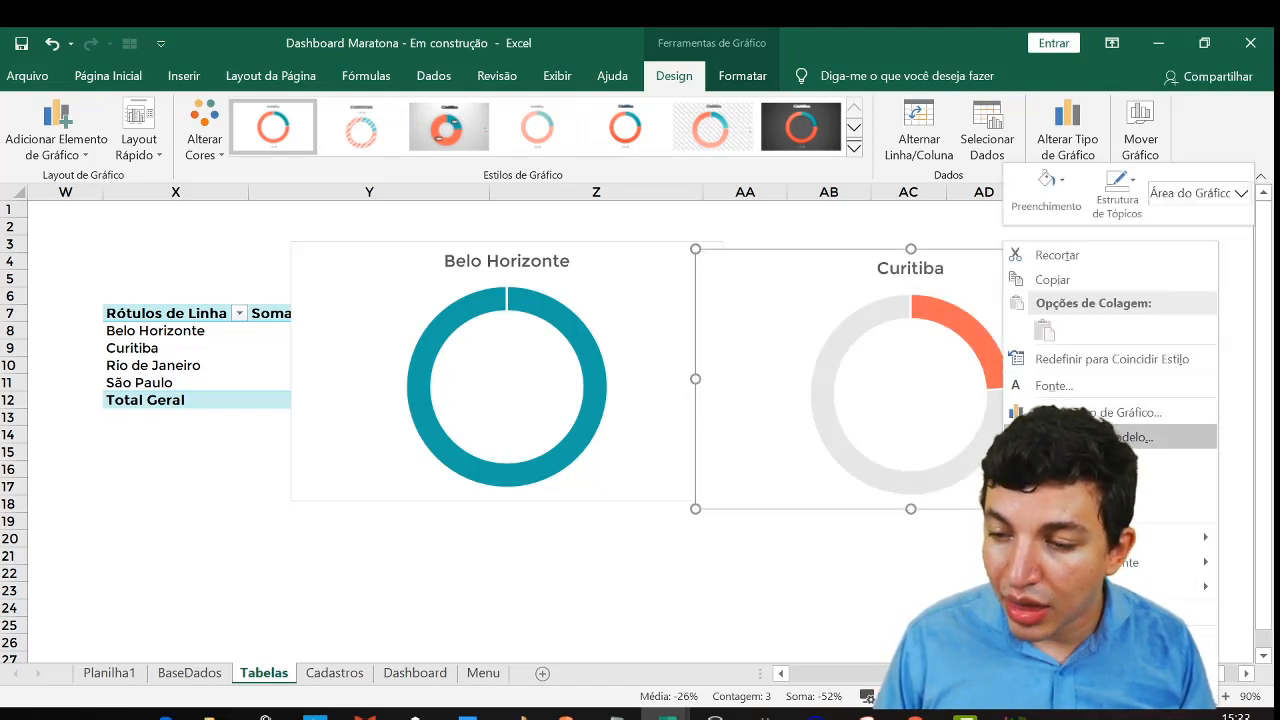
{"action": "left_click", "coordinate": [1080, 438]}
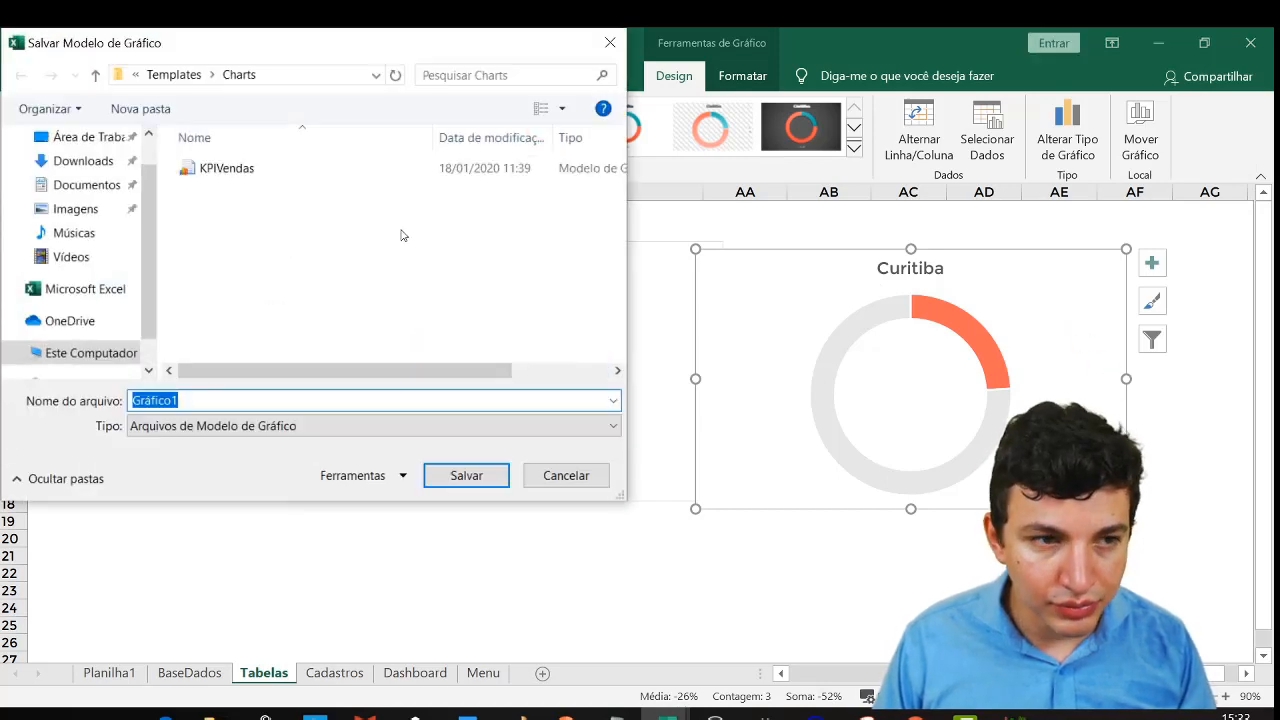
{"action": "type", "text": "KpiV"}
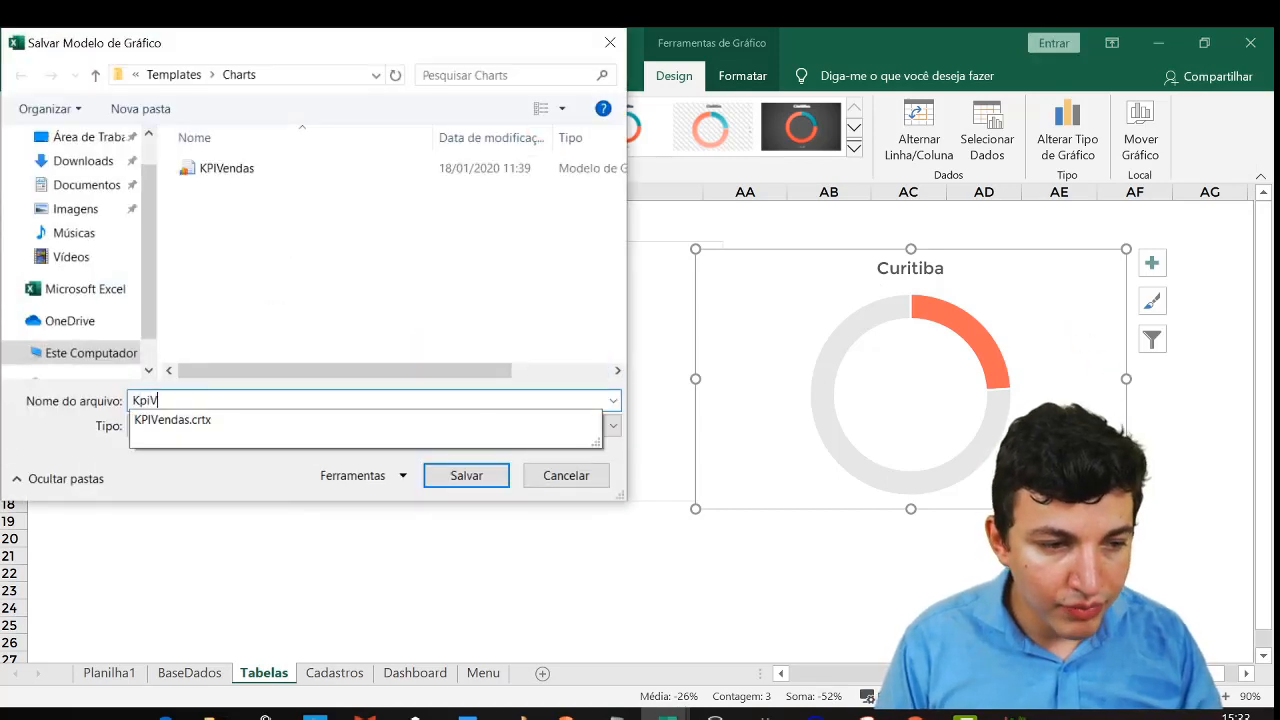
{"action": "type", "text": "endas"}
{"action": "key", "text": "Return"}
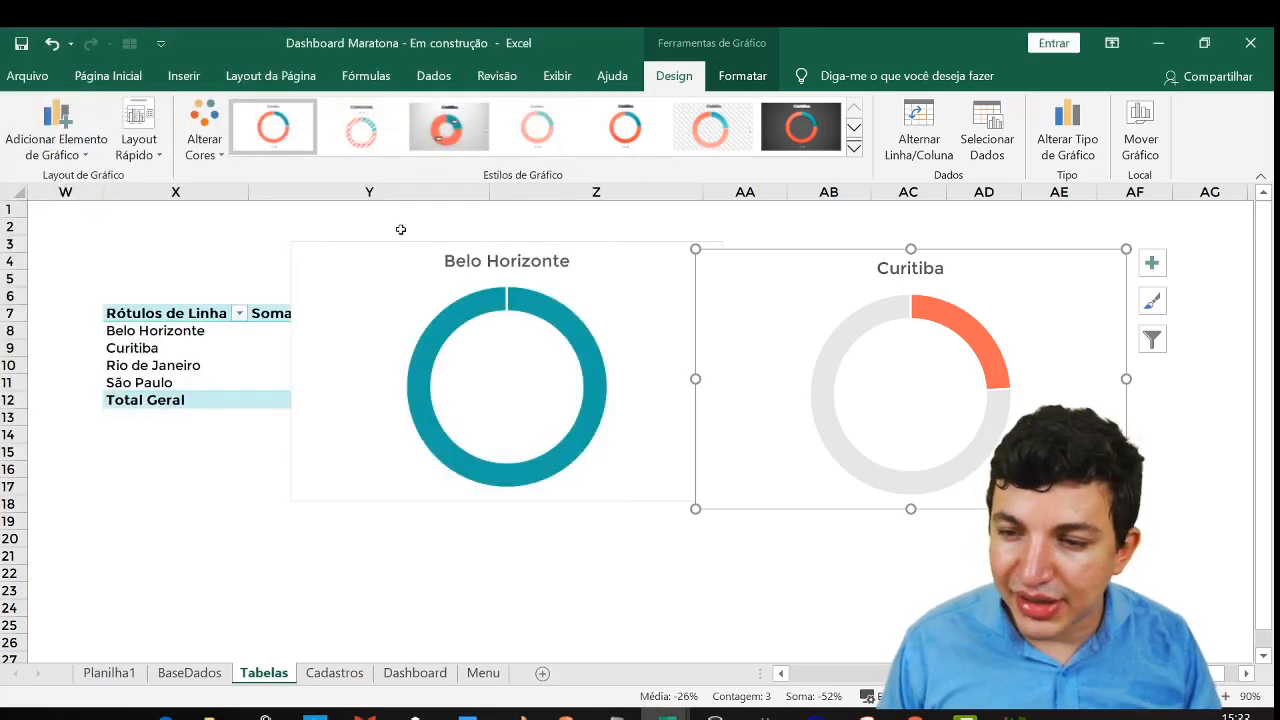
Change the Belo Horizonte chart's type to the saved KpiVendas2 template
{"action": "left_click", "coordinate": [608, 277]}
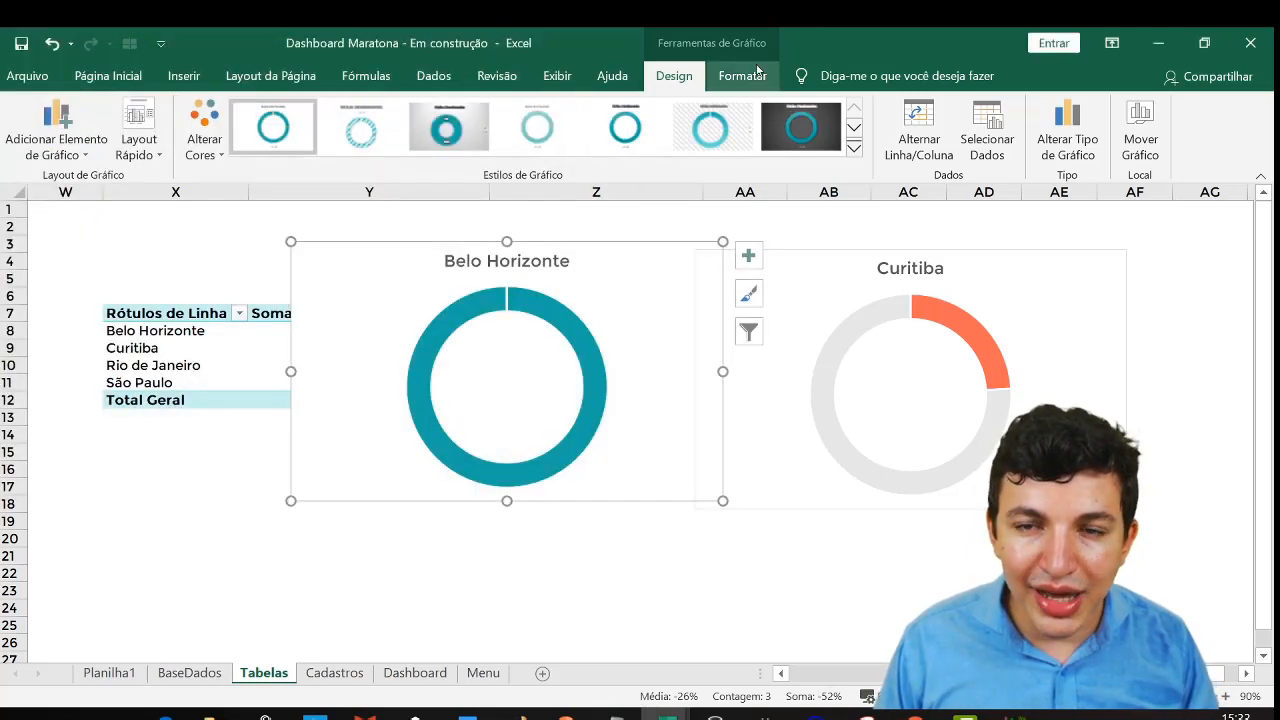
{"action": "left_click", "coordinate": [757, 72]}
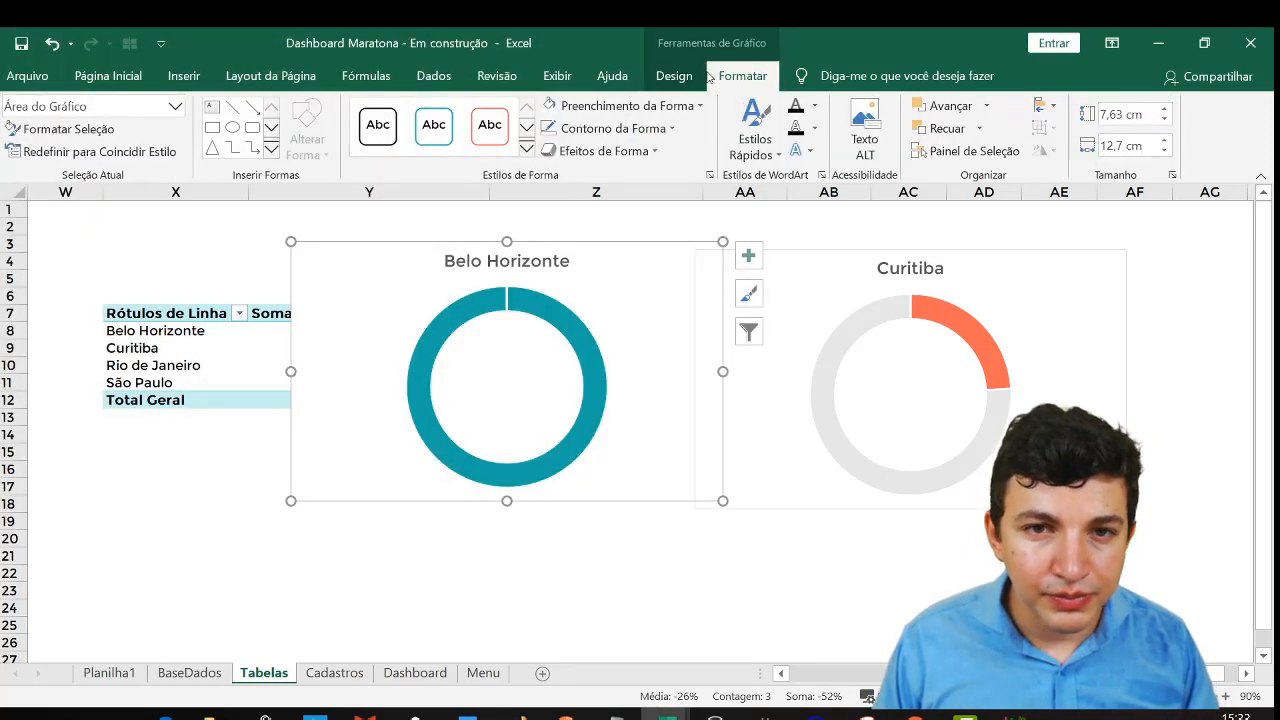
{"action": "left_click", "coordinate": [664, 76]}
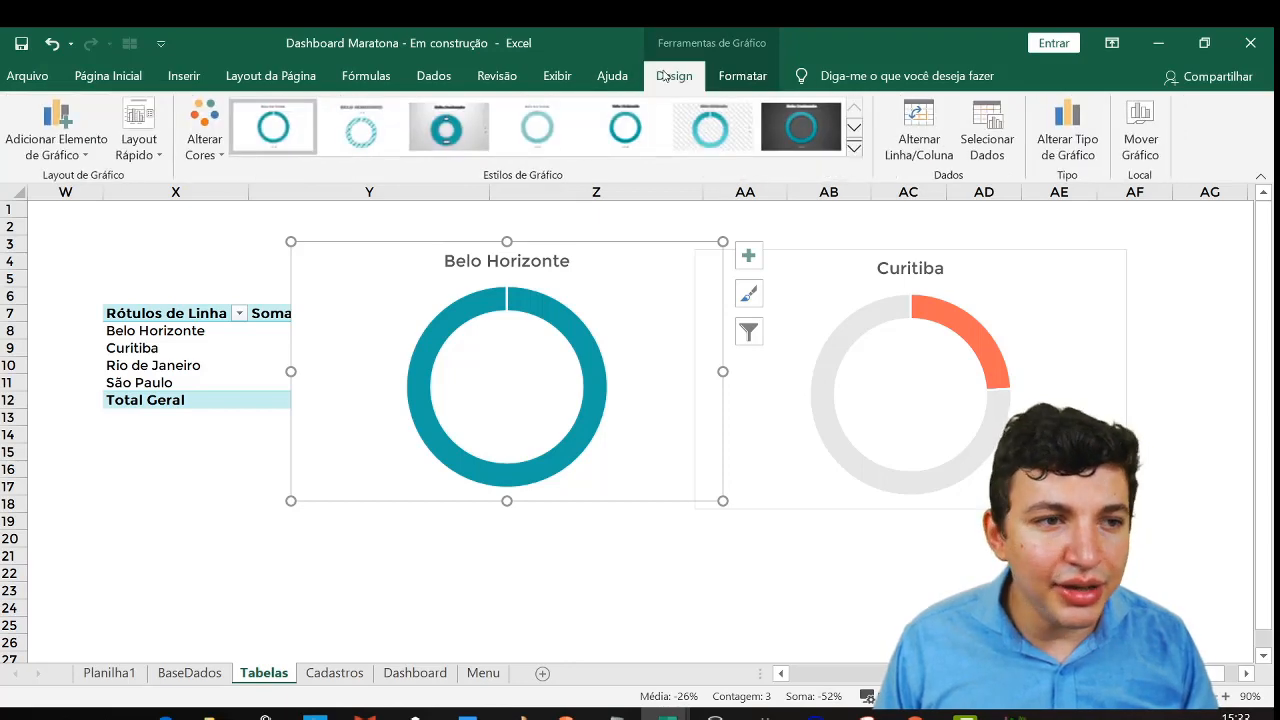
{"action": "left_click", "coordinate": [1075, 143]}
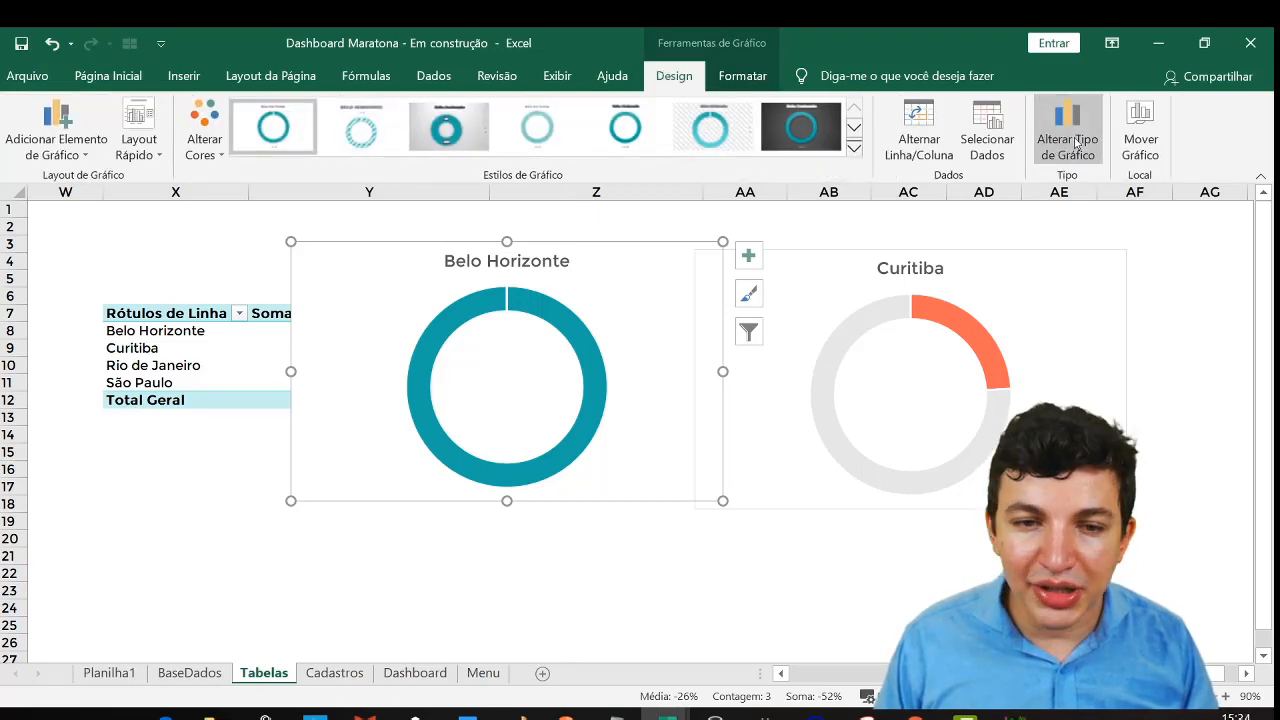
{"action": "left_click", "coordinate": [437, 166]}
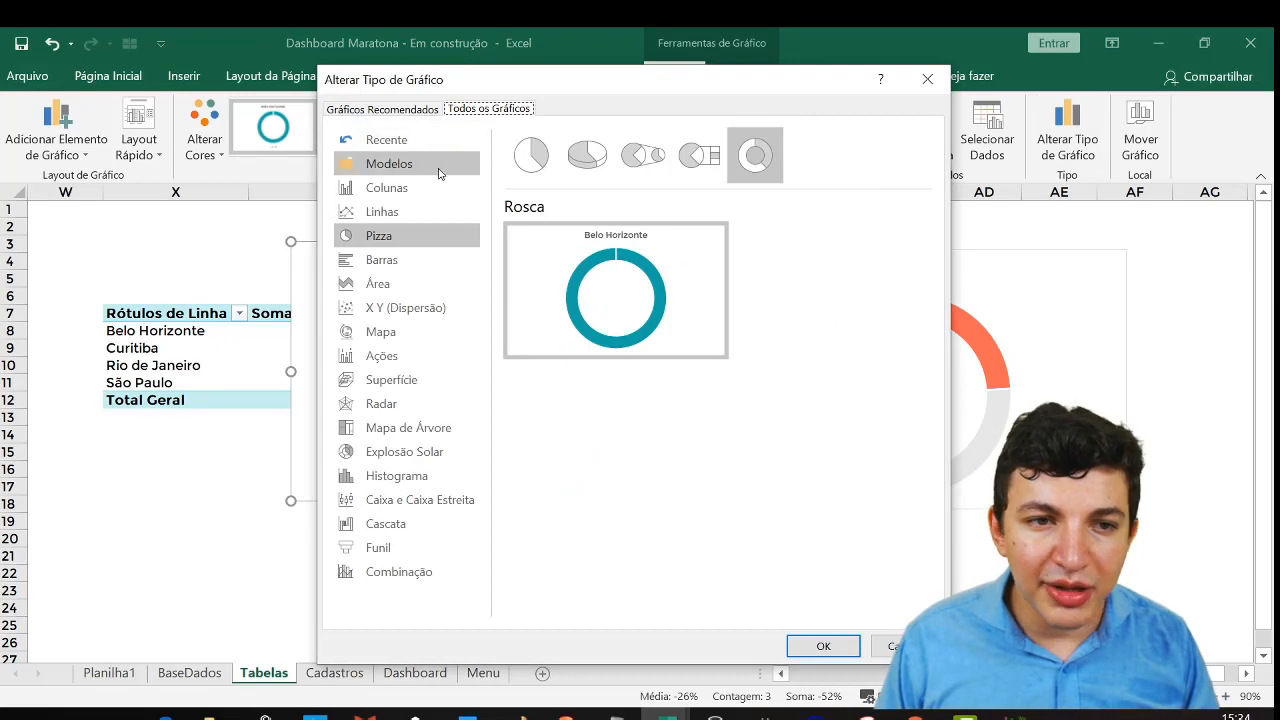
{"action": "mouse_move", "coordinate": [946, 231]}
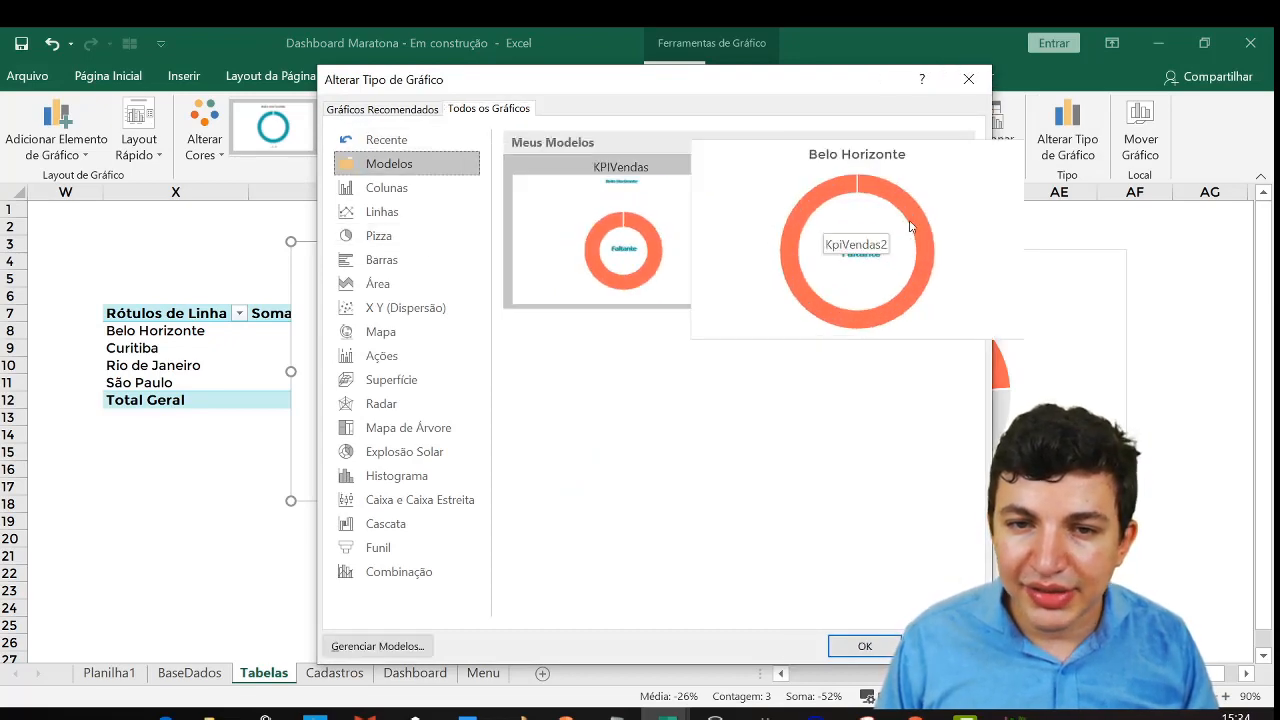
{"action": "double_click", "coordinate": [910, 226]}
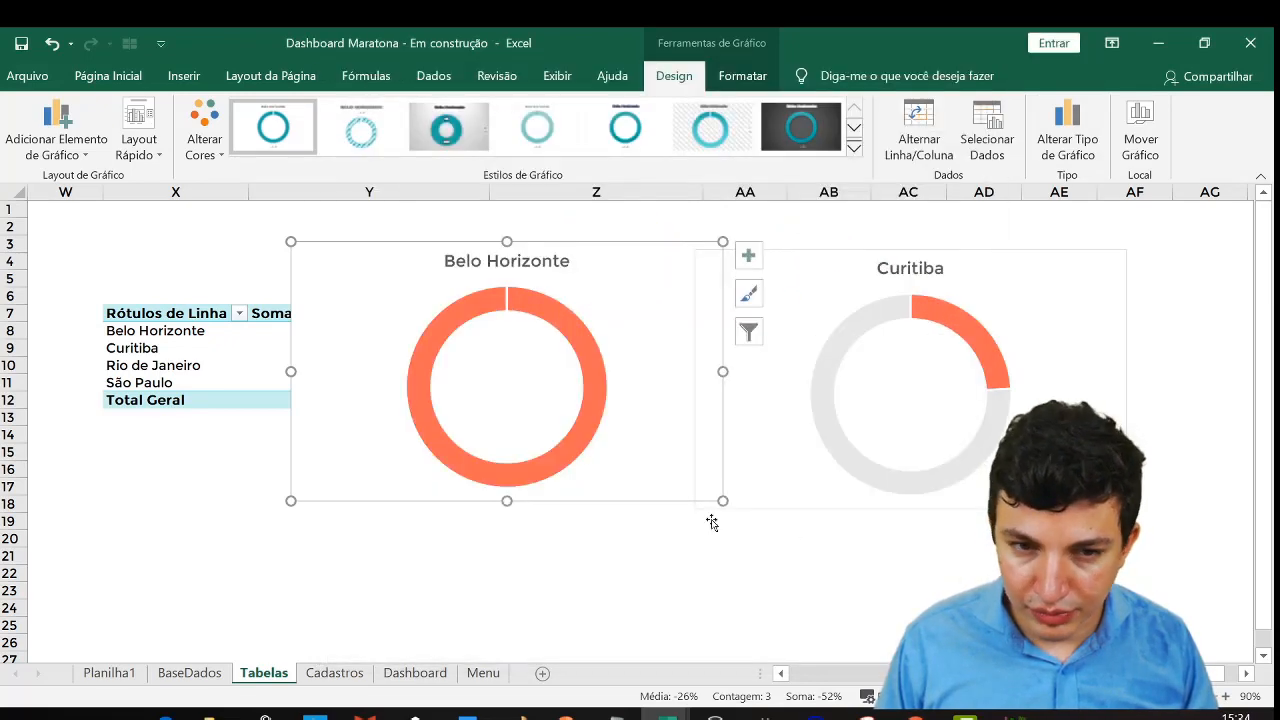
Move the Belo Horizonte chart away from the Curitiba chart so the two no longer overlap
{"action": "left_click", "coordinate": [940, 590]}
{"action": "left_click_drag", "start_coordinate": [677, 277], "coordinate": [562, 235]}
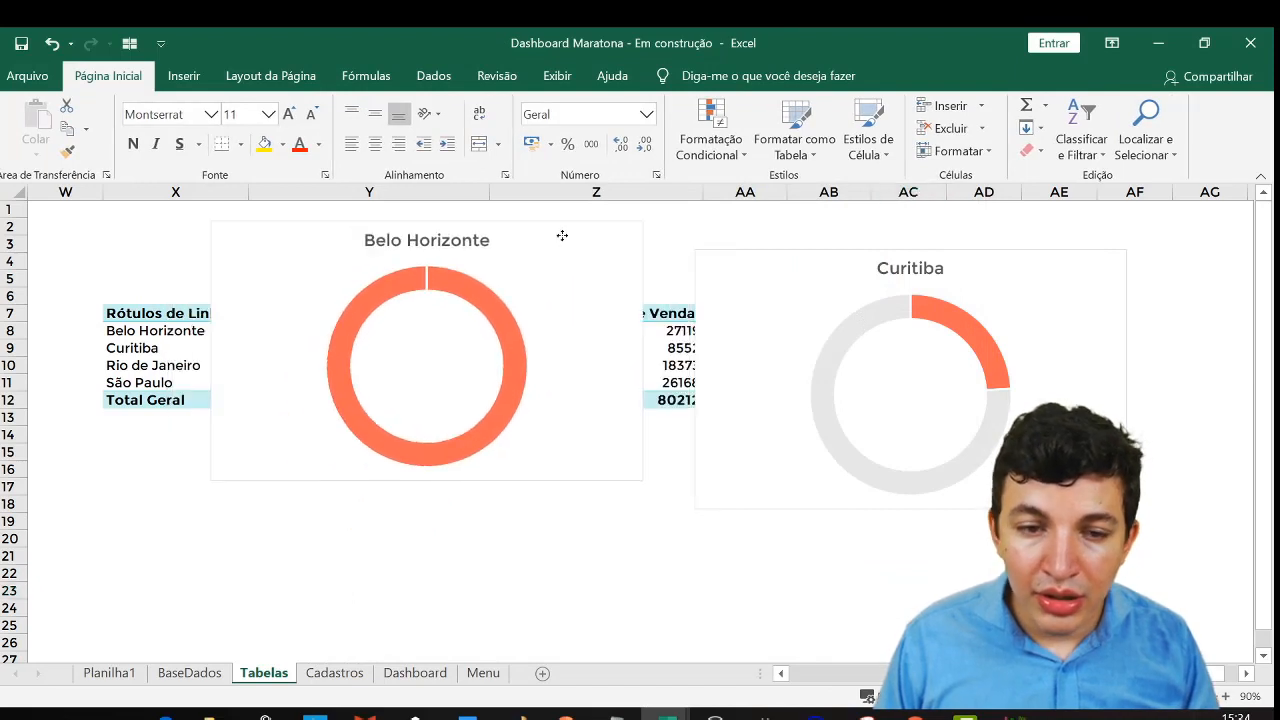
{"action": "left_click", "coordinate": [562, 235]}
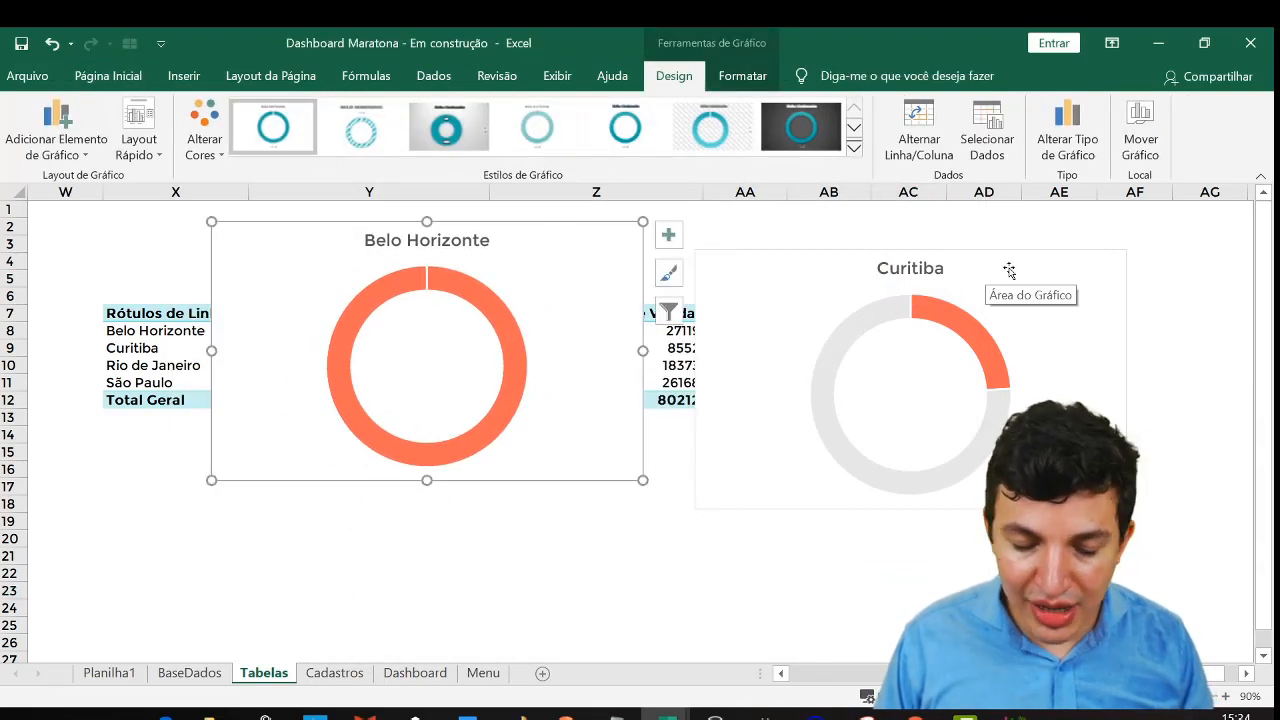
{"action": "key", "text": "Tab"}
{"action": "key", "text": "Tab"}
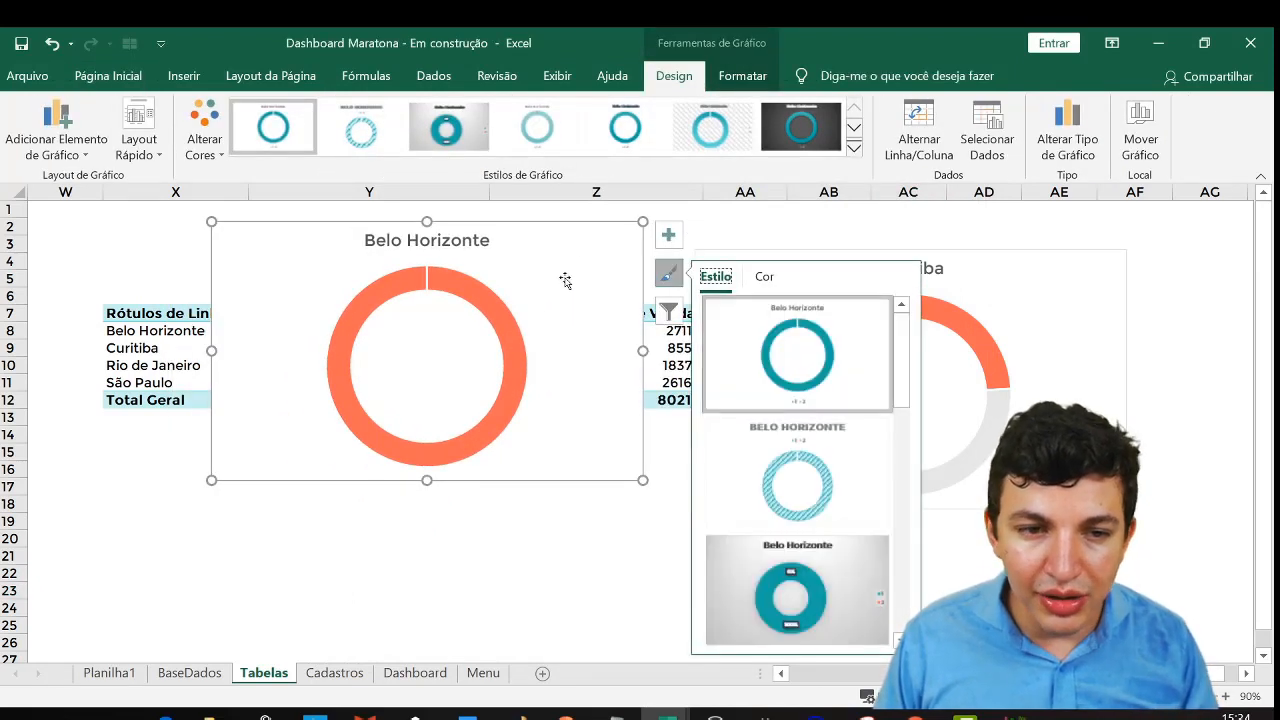
Cut the Belo Horizonte and Curitiba doughnut charts together and paste them into the Dashboard sheet beside the Top 5 Clientes chart
{"action": "left_click", "coordinate": [580, 243]}
{"action": "left_click", "coordinate": [1056, 266], "text": "ctrl"}
{"action": "key", "text": "ctrl+x"}
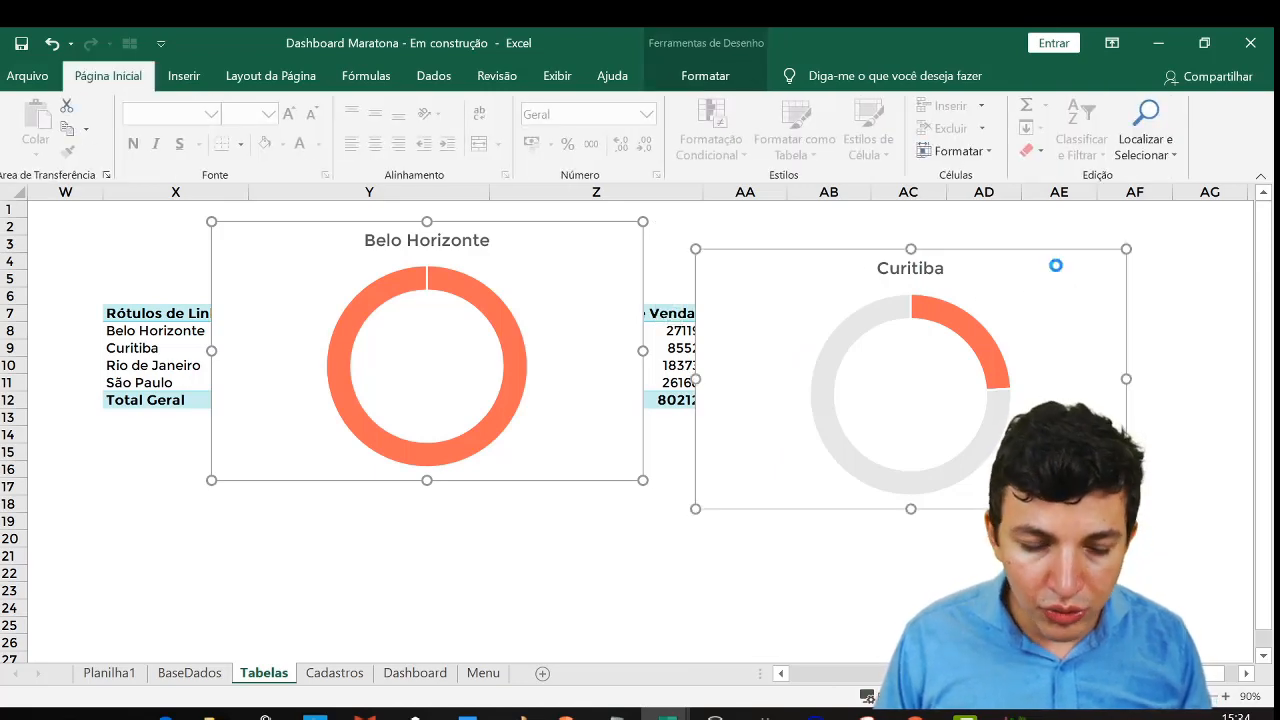
{"action": "left_click", "coordinate": [404, 678]}
{"action": "left_click", "coordinate": [950, 330]}
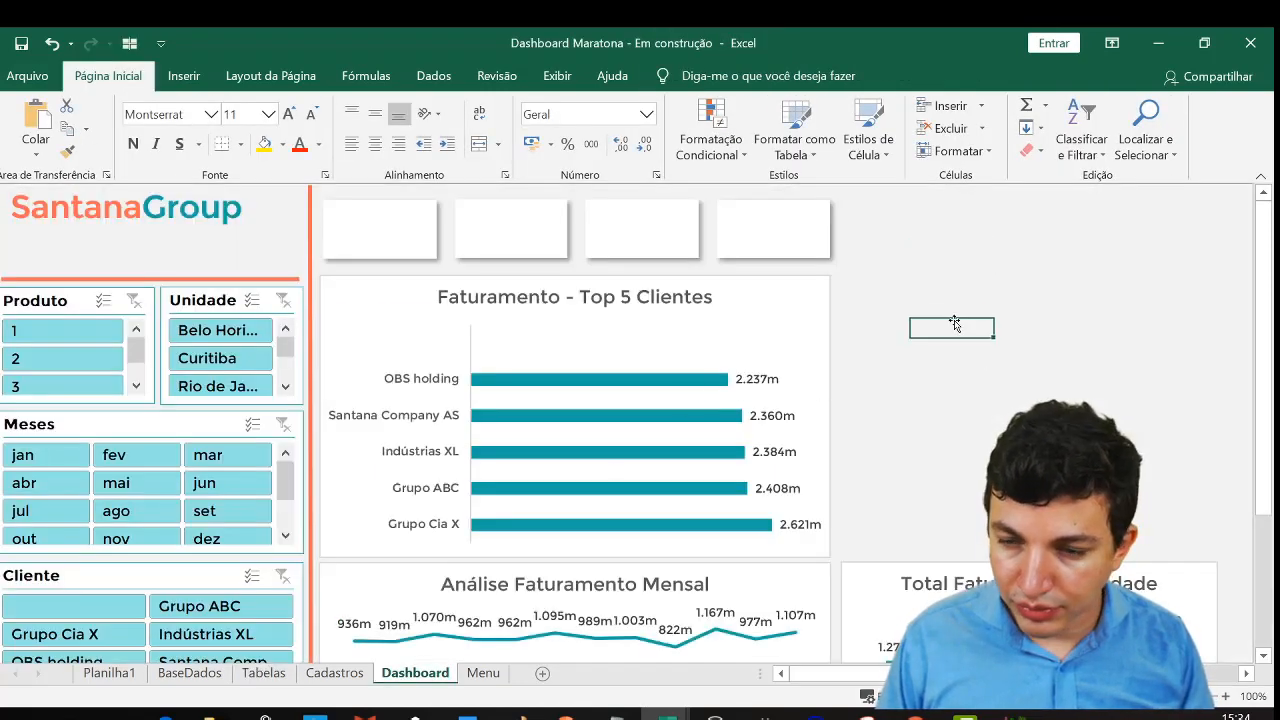
{"action": "key", "text": "ctrl+v"}
{"action": "scroll", "coordinate": [927, 376], "scroll_direction": "down", "scroll_amount": 1}
Shrink the pasted doughnut charts and place Belo Horizonte directly beside the Faturamento - Top 5 Clientes chart, near its upper edge
{"action": "left_click_drag", "start_coordinate": [988, 354], "coordinate": [878, 279]}
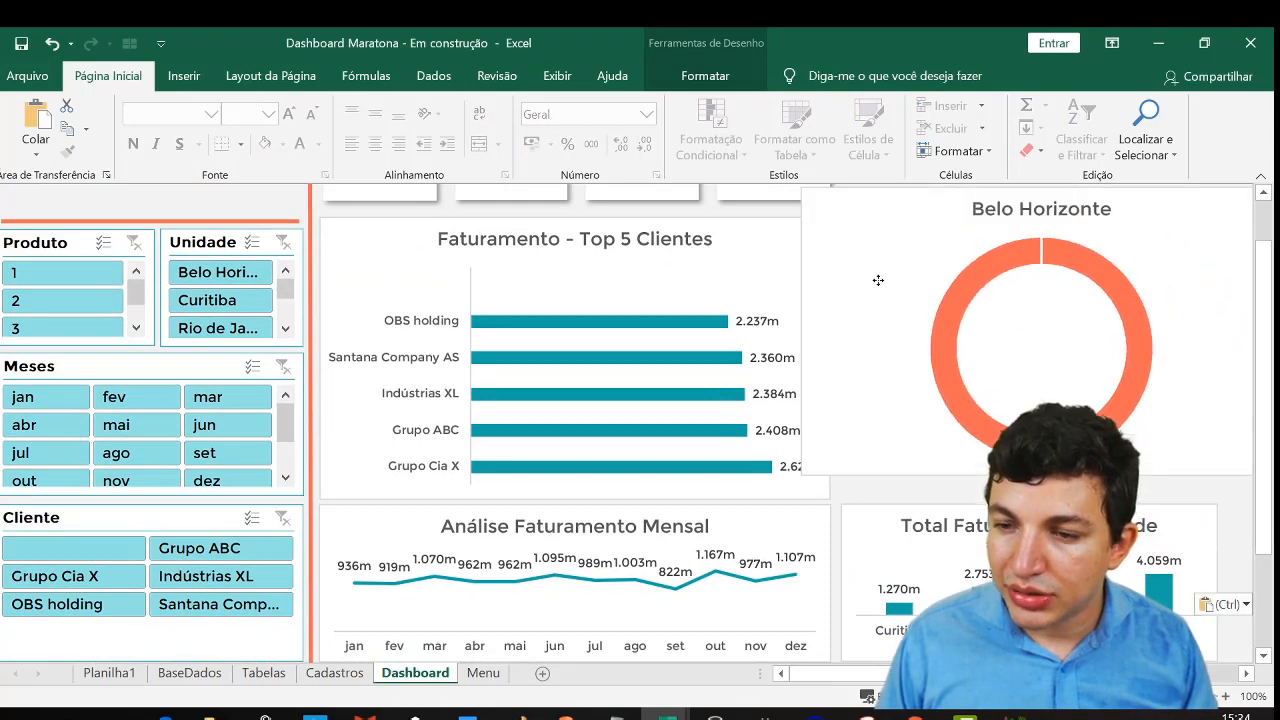
{"action": "left_click_drag", "start_coordinate": [923, 243], "coordinate": [709, 290]}
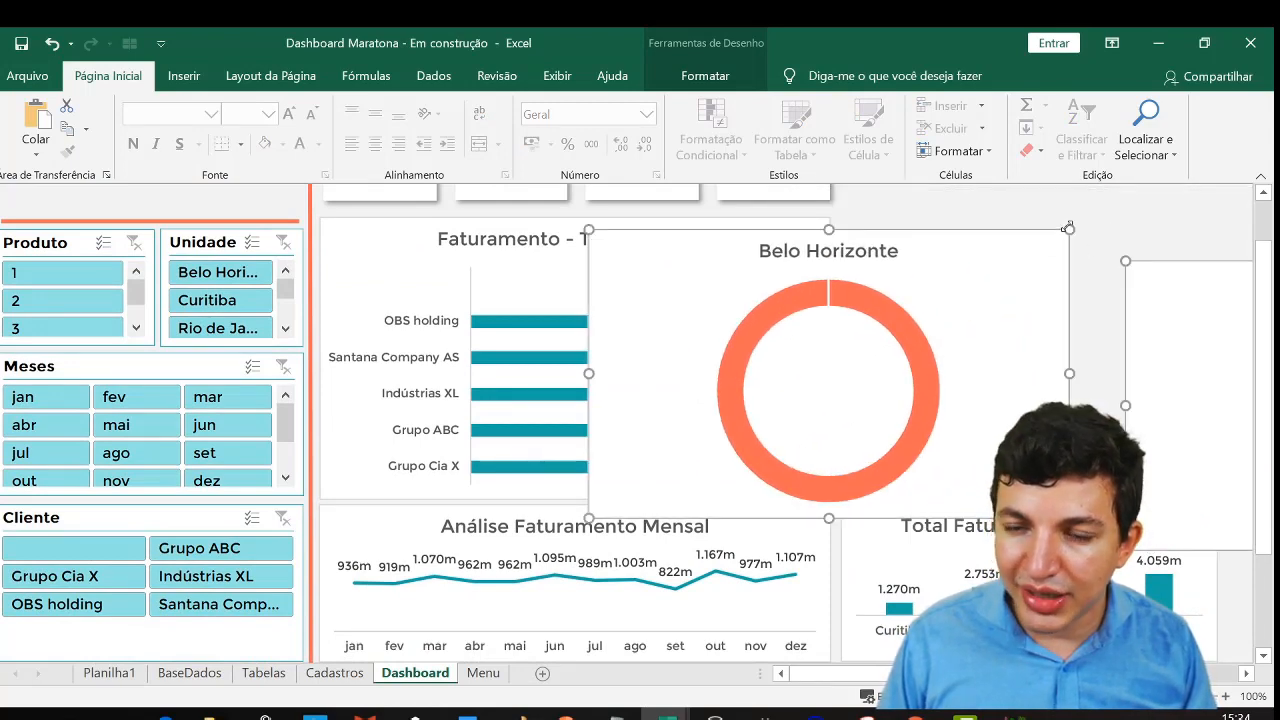
{"action": "left_click_drag", "start_coordinate": [1068, 228], "coordinate": [829, 323]}
{"action": "left_click_drag", "start_coordinate": [660, 380], "coordinate": [903, 263]}
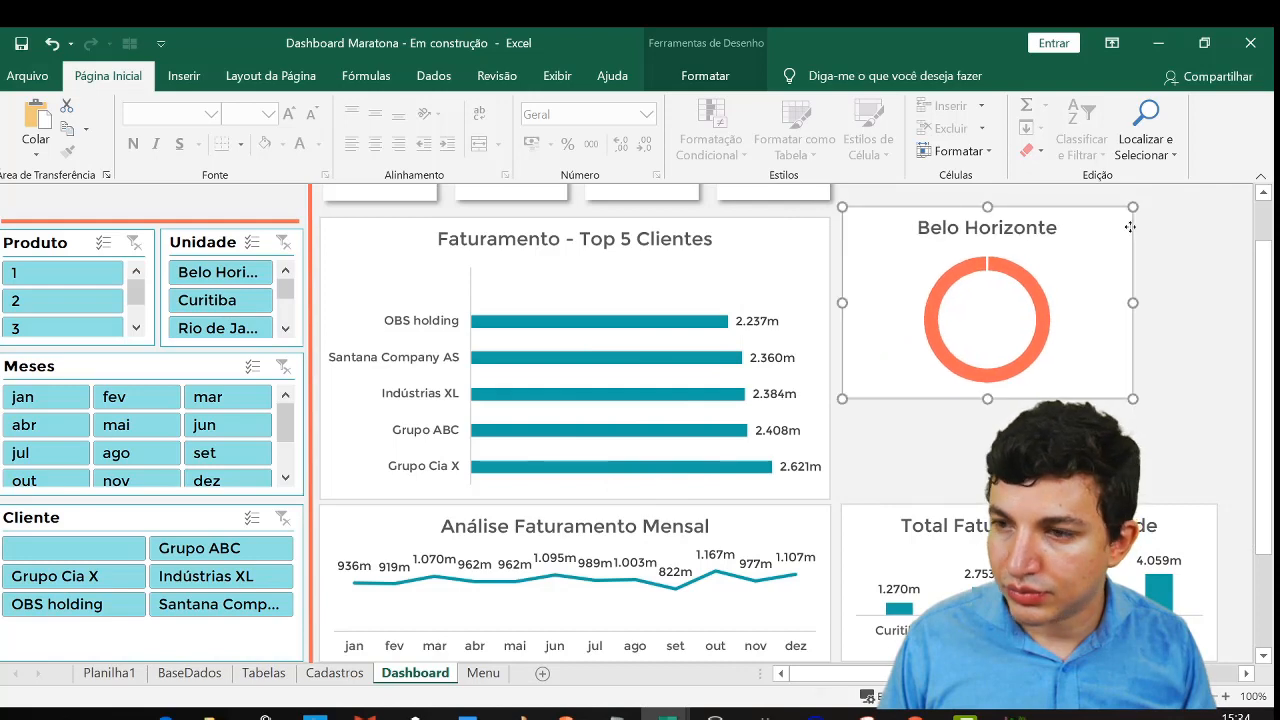
{"action": "left_click_drag", "start_coordinate": [1135, 208], "coordinate": [994, 251]}
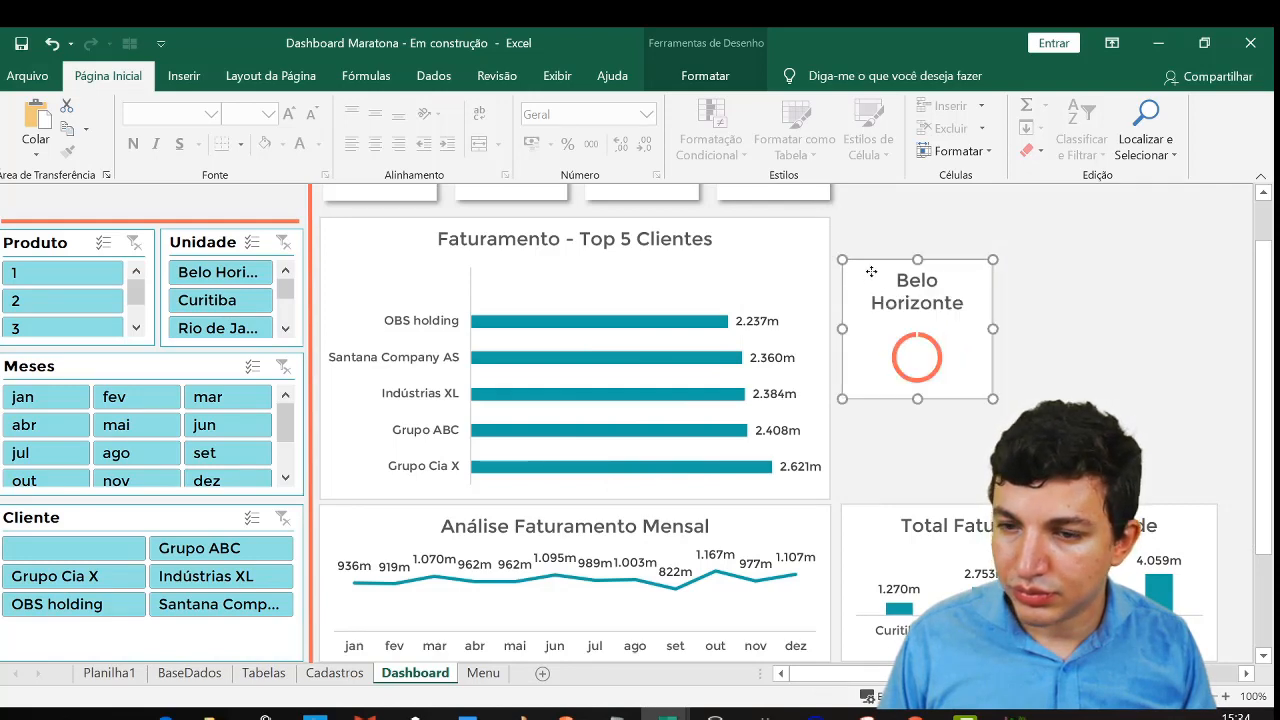
{"action": "left_click_drag", "start_coordinate": [868, 268], "coordinate": [878, 232]}
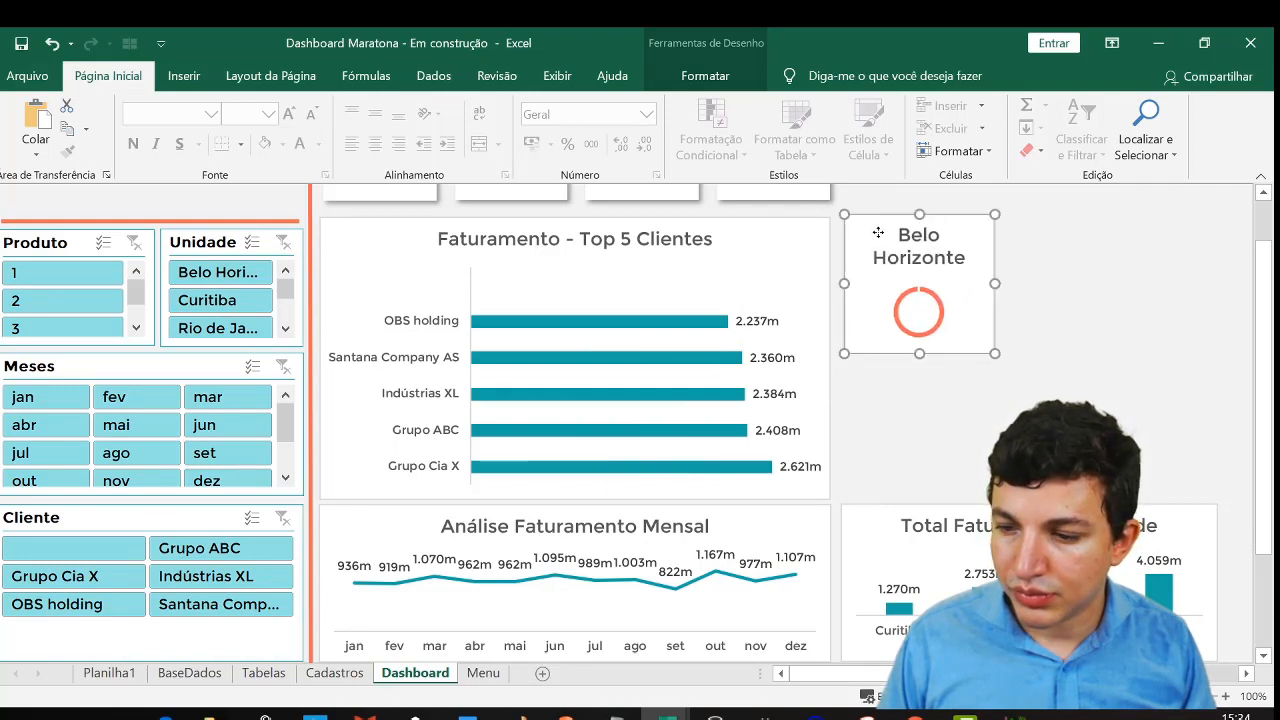
Widen only the Belo Horizonte chart on the dashboard so its title fits on one line
{"action": "left_click", "coordinate": [1000, 215]}
{"action": "left_click_drag", "start_coordinate": [995, 284], "coordinate": [1046, 280]}
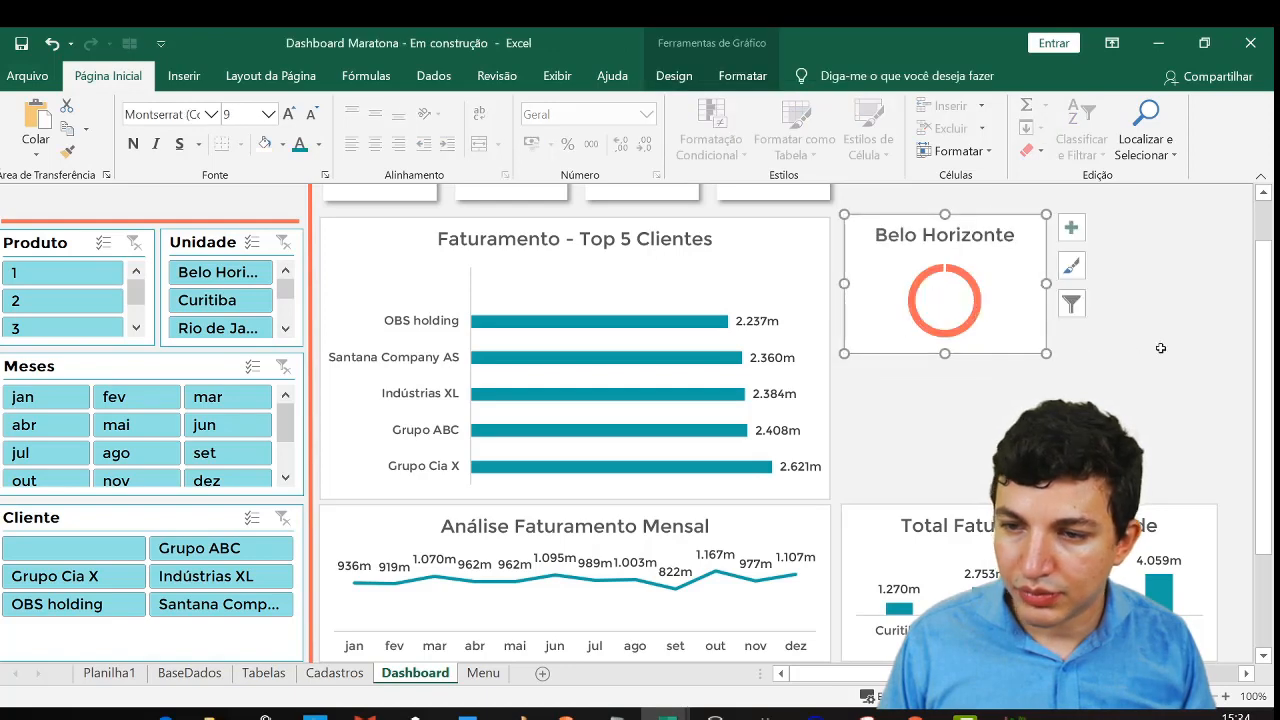
{"action": "left_click", "coordinate": [1200, 328]}
Insert a doughnut chart on the Tabelas sheet from the Rio de Janeiro row AB10:AD10
{"action": "left_click", "coordinate": [330, 676]}
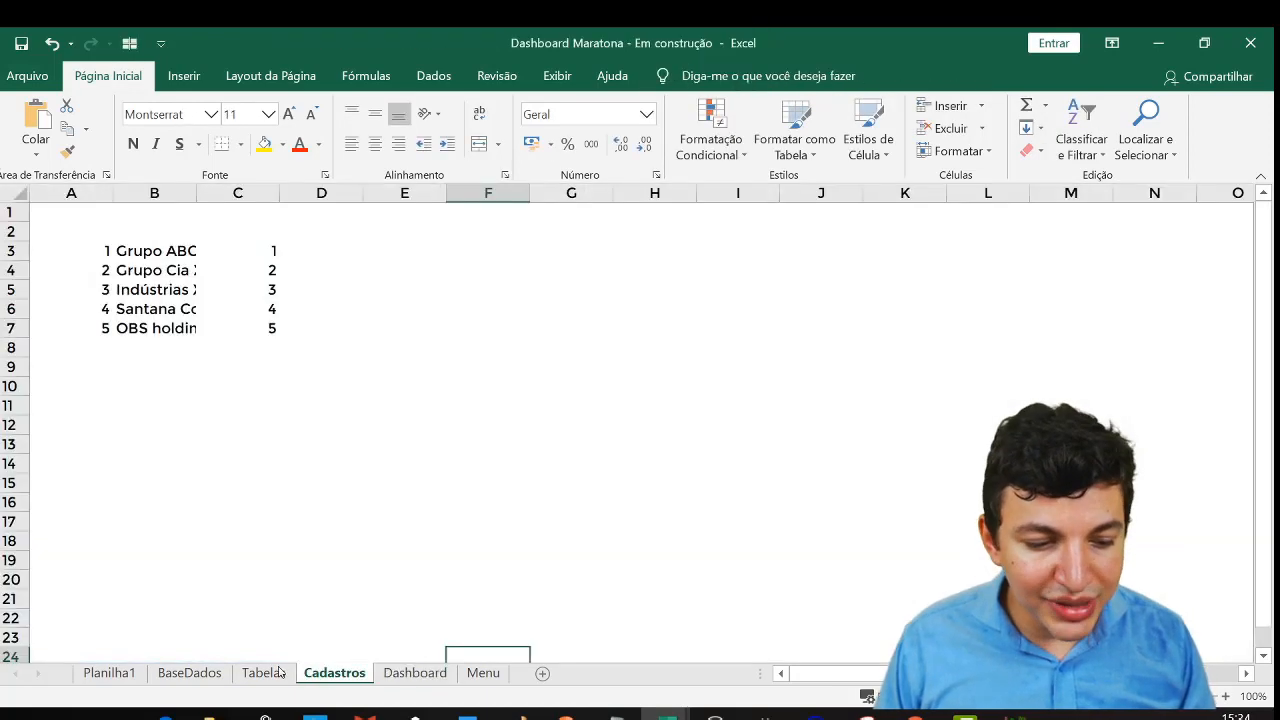
{"action": "left_click", "coordinate": [263, 673]}
{"action": "left_click_drag", "start_coordinate": [812, 366], "coordinate": [1005, 366]}
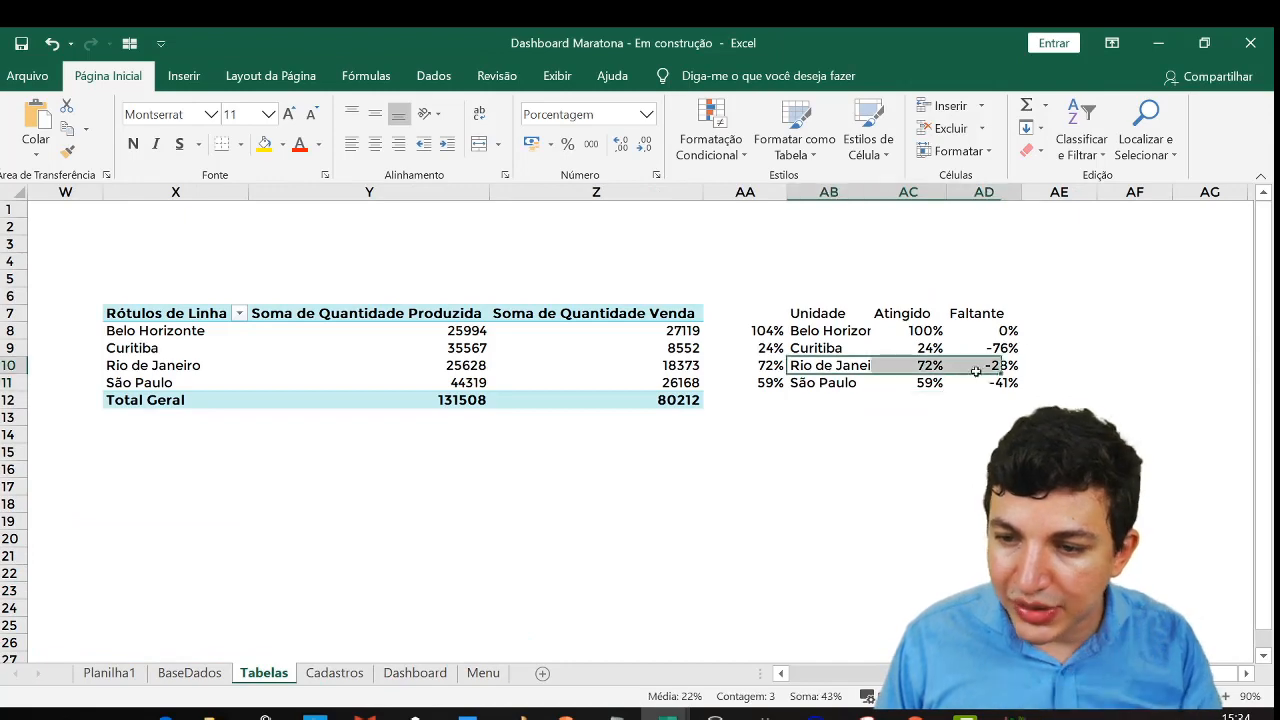
{"action": "left_click", "coordinate": [174, 78]}
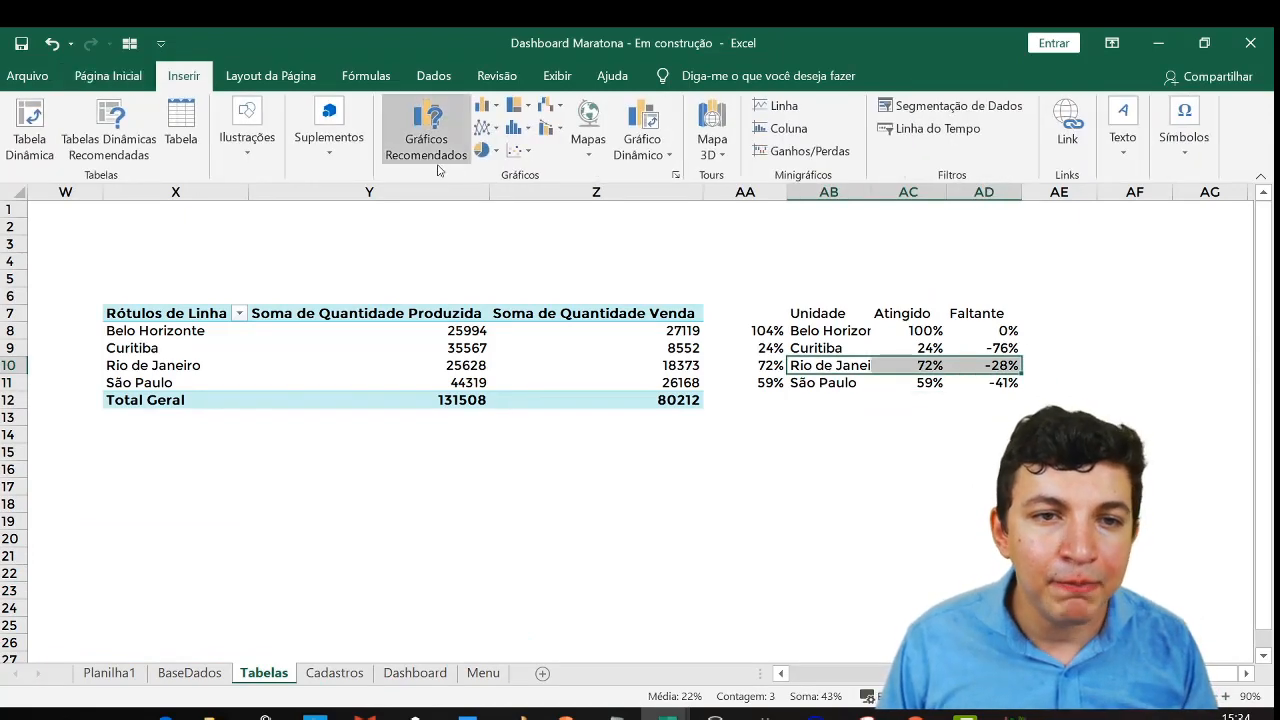
{"action": "left_click", "coordinate": [486, 150]}
{"action": "left_click", "coordinate": [502, 374]}
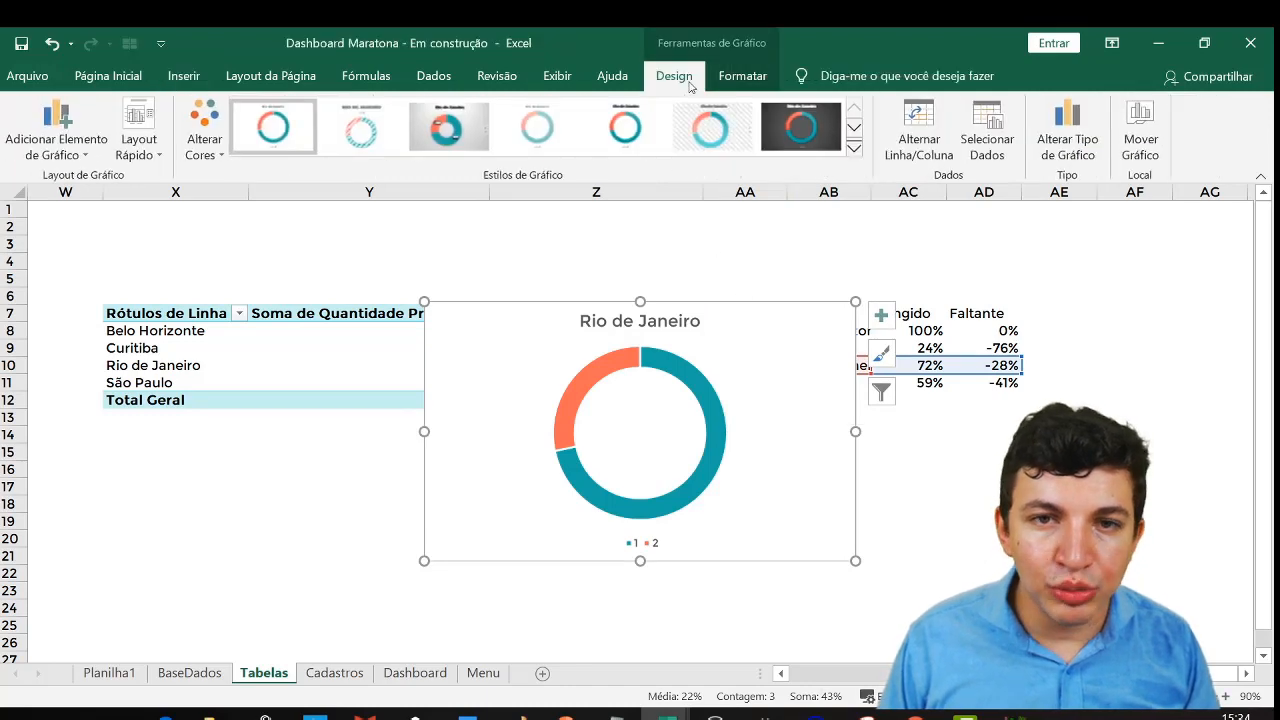
Open the chart type selection for the Rio de Janeiro doughnut chart
{"action": "left_click", "coordinate": [1066, 128]}
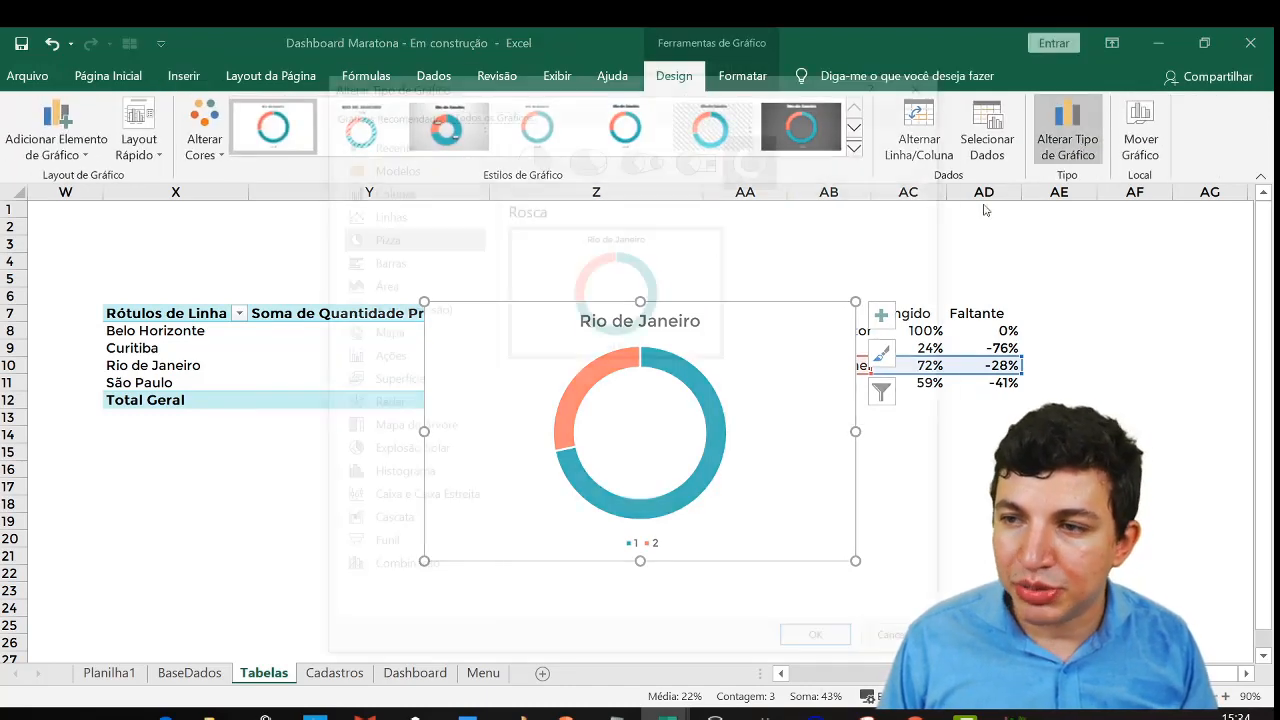
Apply the KpiVendas2 chart template to the Rio de Janeiro doughnut chart and move it clear of the Unidade table
{"action": "left_click", "coordinate": [388, 163]}
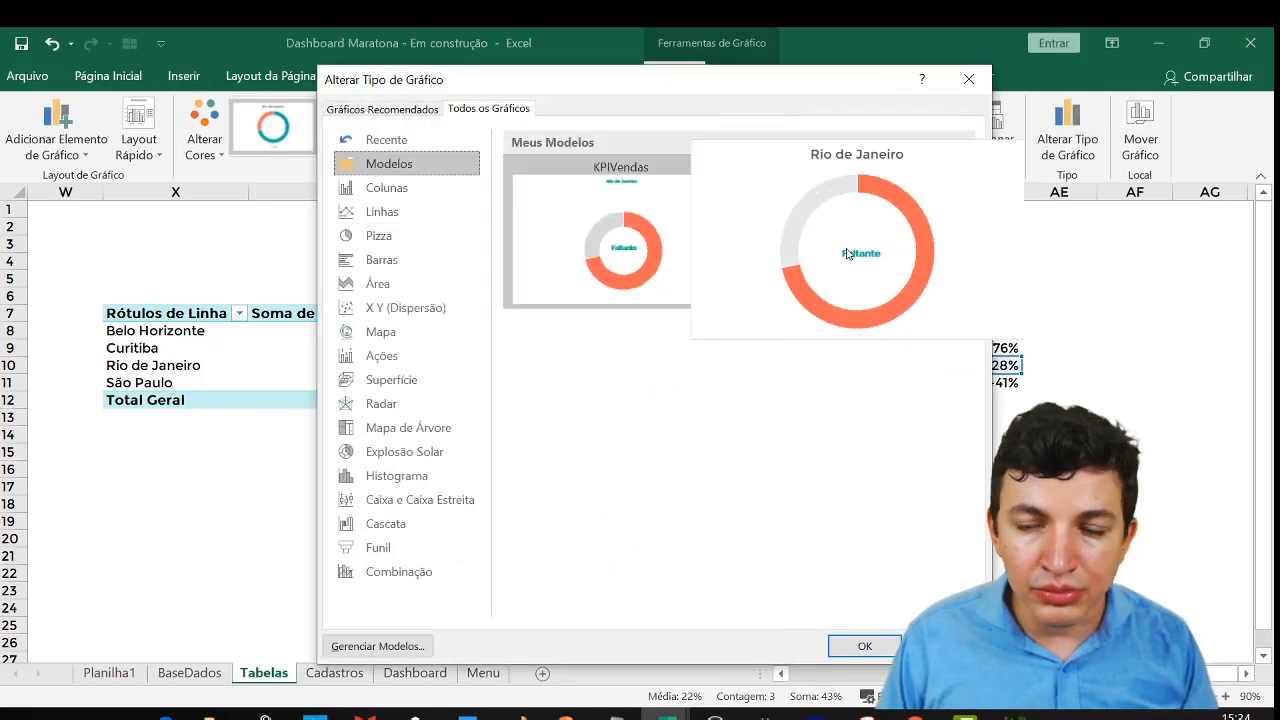
{"action": "left_click", "coordinate": [864, 239]}
{"action": "left_click", "coordinate": [865, 645]}
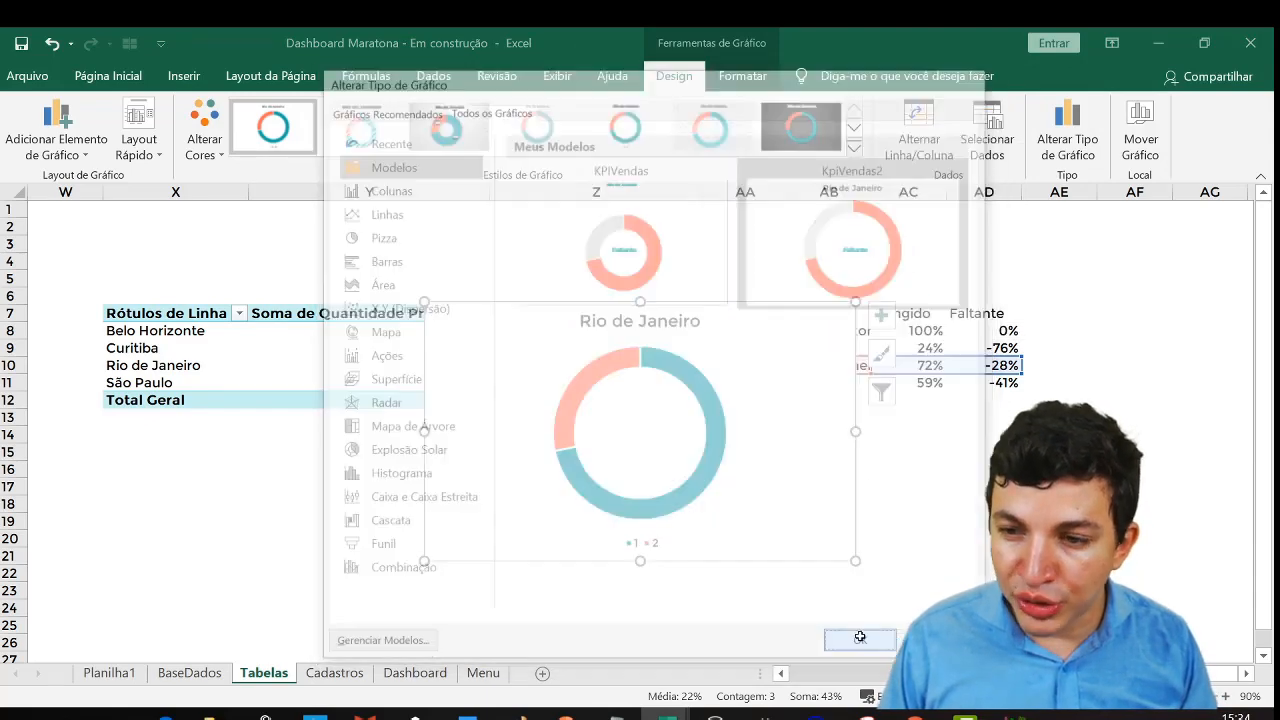
{"action": "left_click_drag", "start_coordinate": [506, 277], "coordinate": [335, 277]}
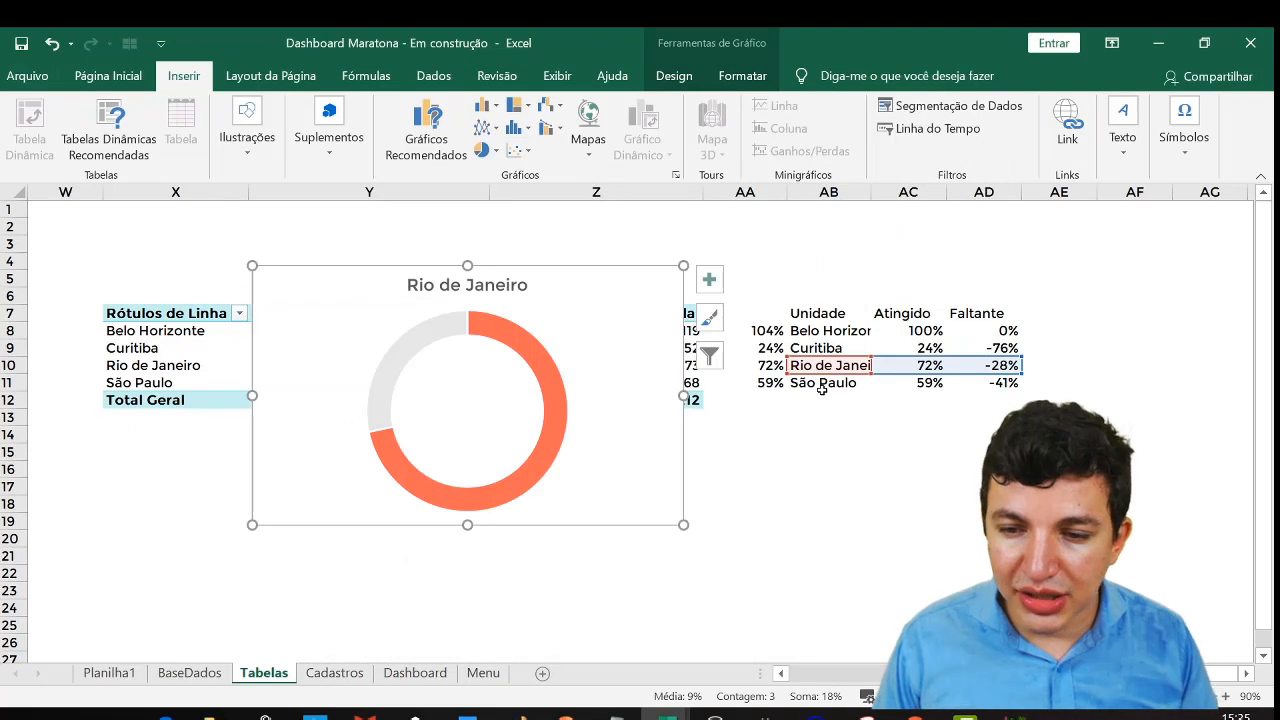
Insert a chart from the São Paulo row using the KpiVendas2 template and place it beside the Rio de Janeiro chart
{"action": "left_click_drag", "start_coordinate": [822, 390], "coordinate": [984, 383]}
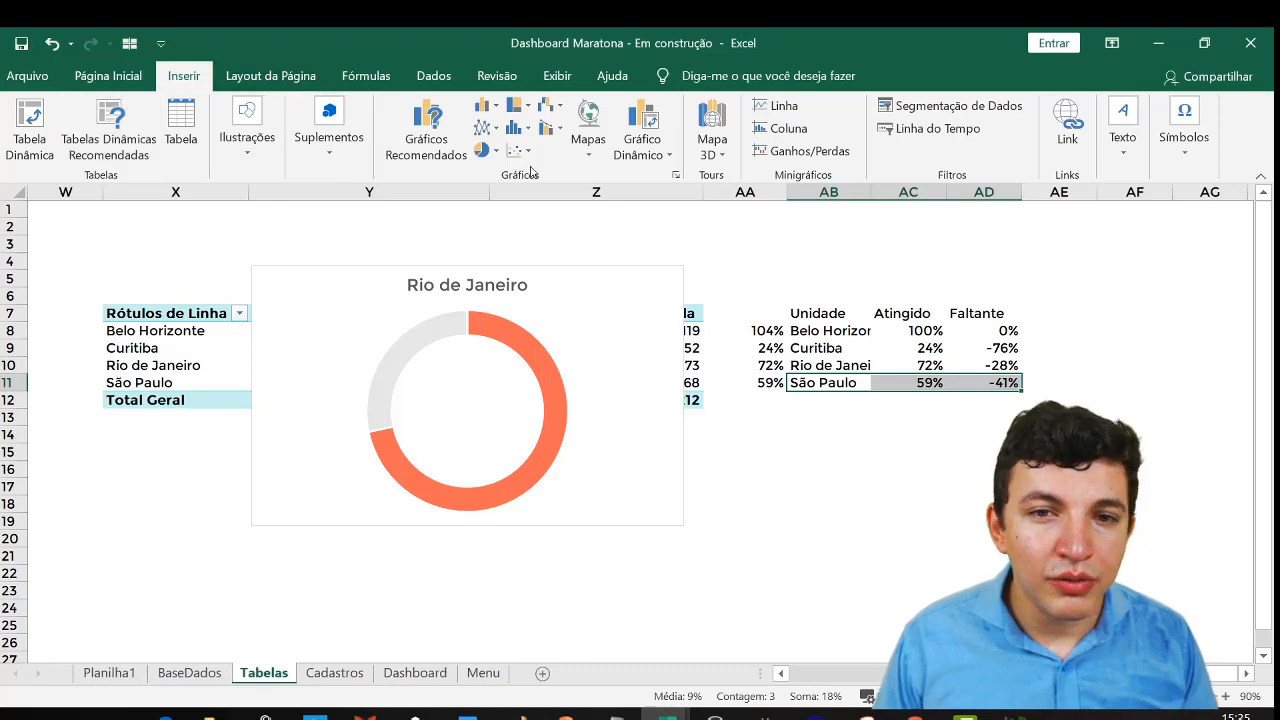
{"action": "left_click", "coordinate": [495, 151]}
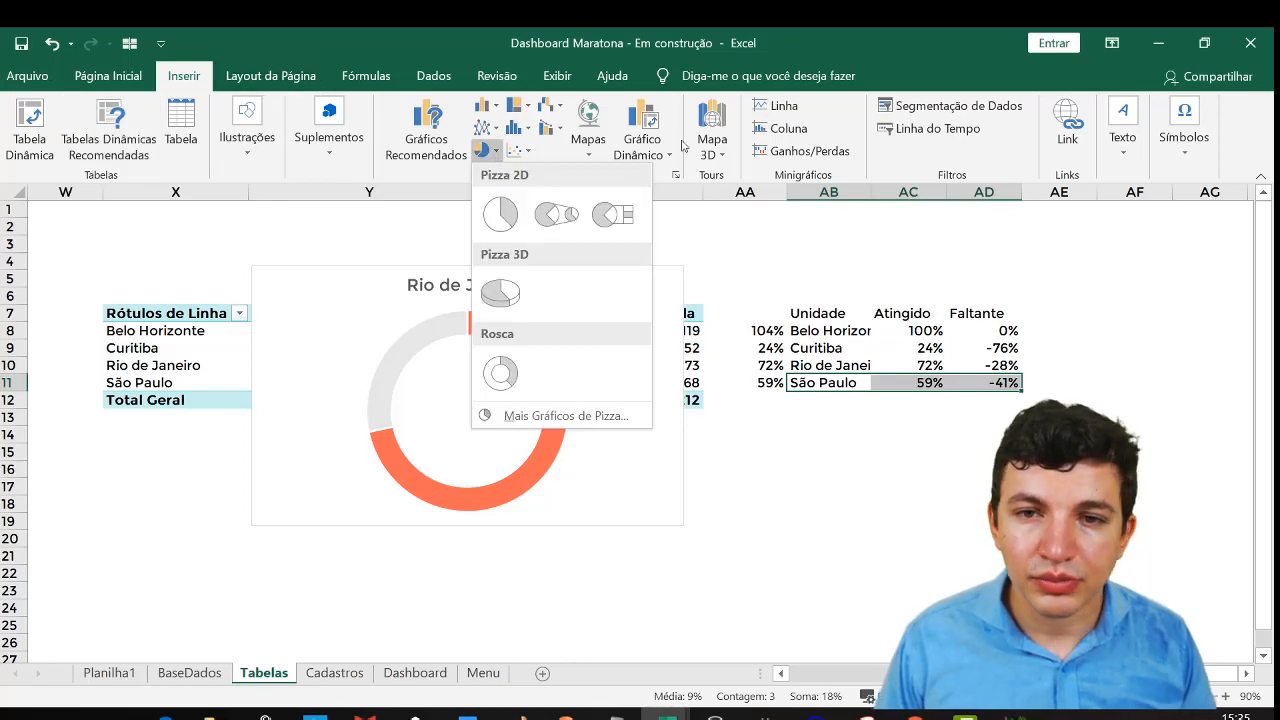
{"action": "left_click", "coordinate": [435, 143]}
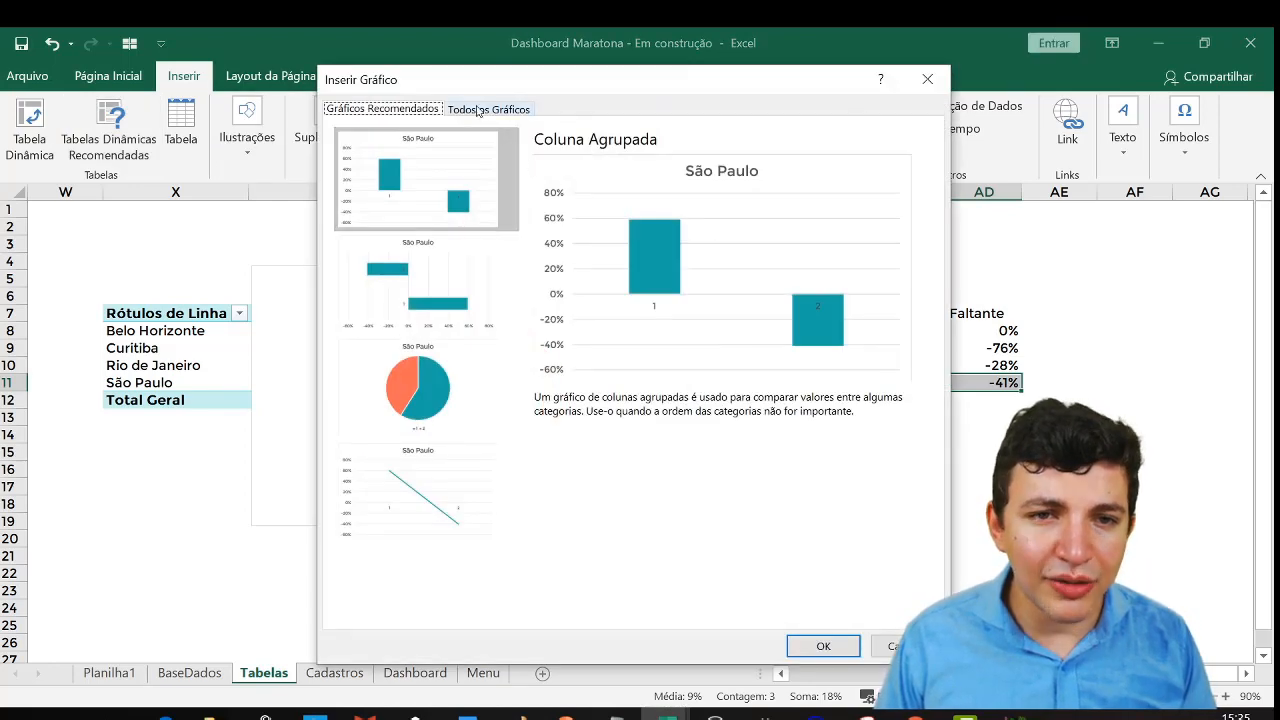
{"action": "left_click", "coordinate": [477, 110]}
{"action": "left_click", "coordinate": [390, 163]}
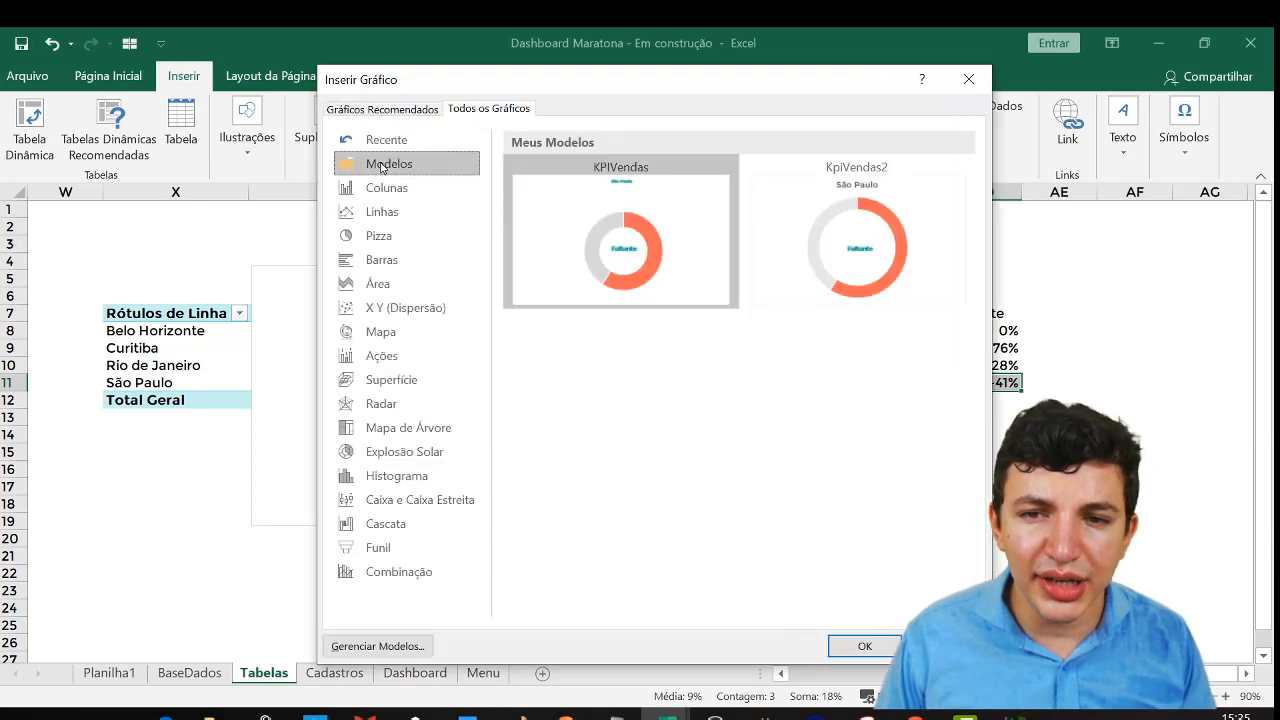
{"action": "left_click", "coordinate": [921, 226]}
{"action": "left_click", "coordinate": [851, 648]}
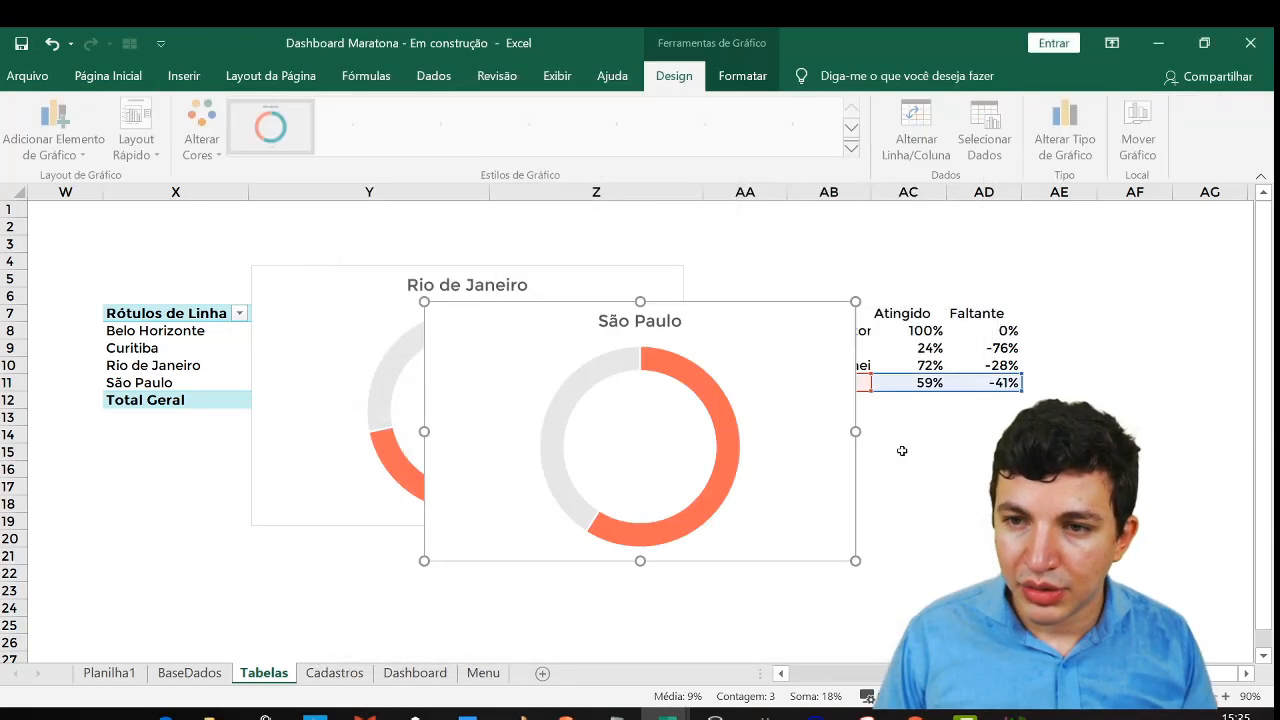
{"action": "left_click_drag", "start_coordinate": [784, 320], "coordinate": [1033, 323]}
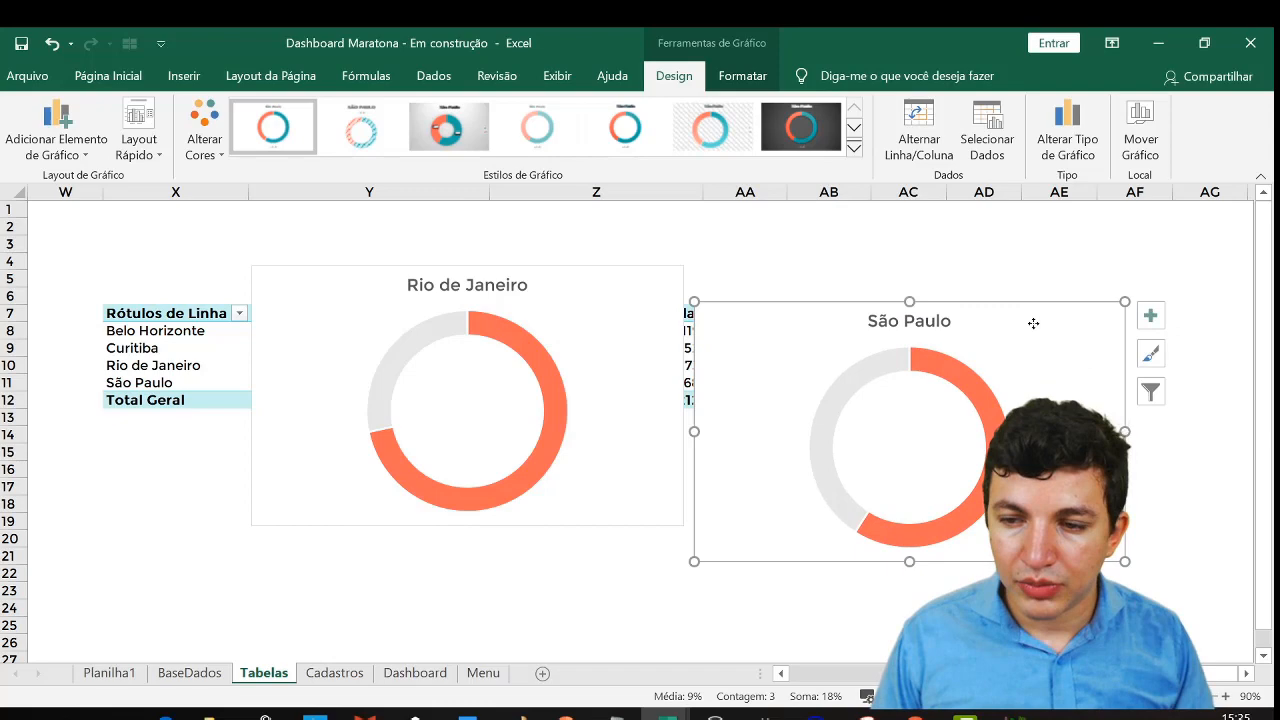
Move the Rio de Janeiro and São Paulo charts from the Tabelas sheet to the Dashboard sheet
{"action": "left_click", "coordinate": [610, 284], "text": "ctrl"}
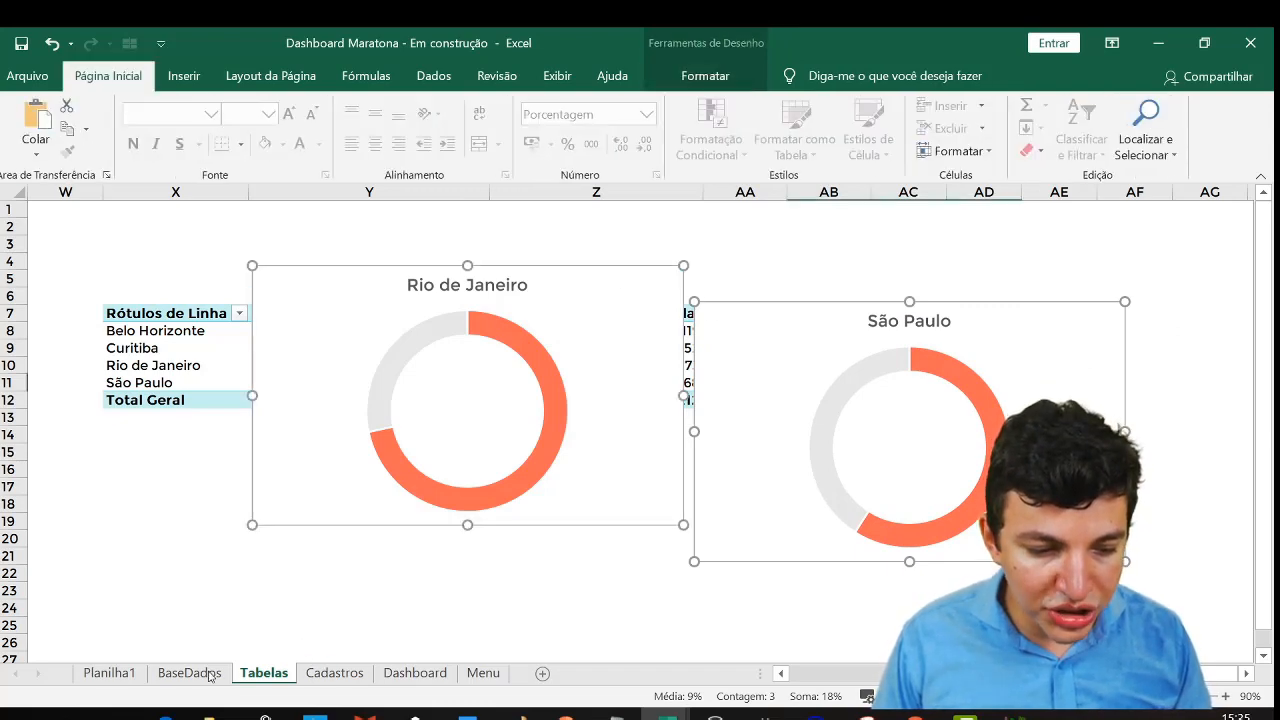
{"action": "key", "text": "ctrl+x"}
{"action": "left_click", "coordinate": [415, 672]}
{"action": "left_click", "coordinate": [975, 368]}
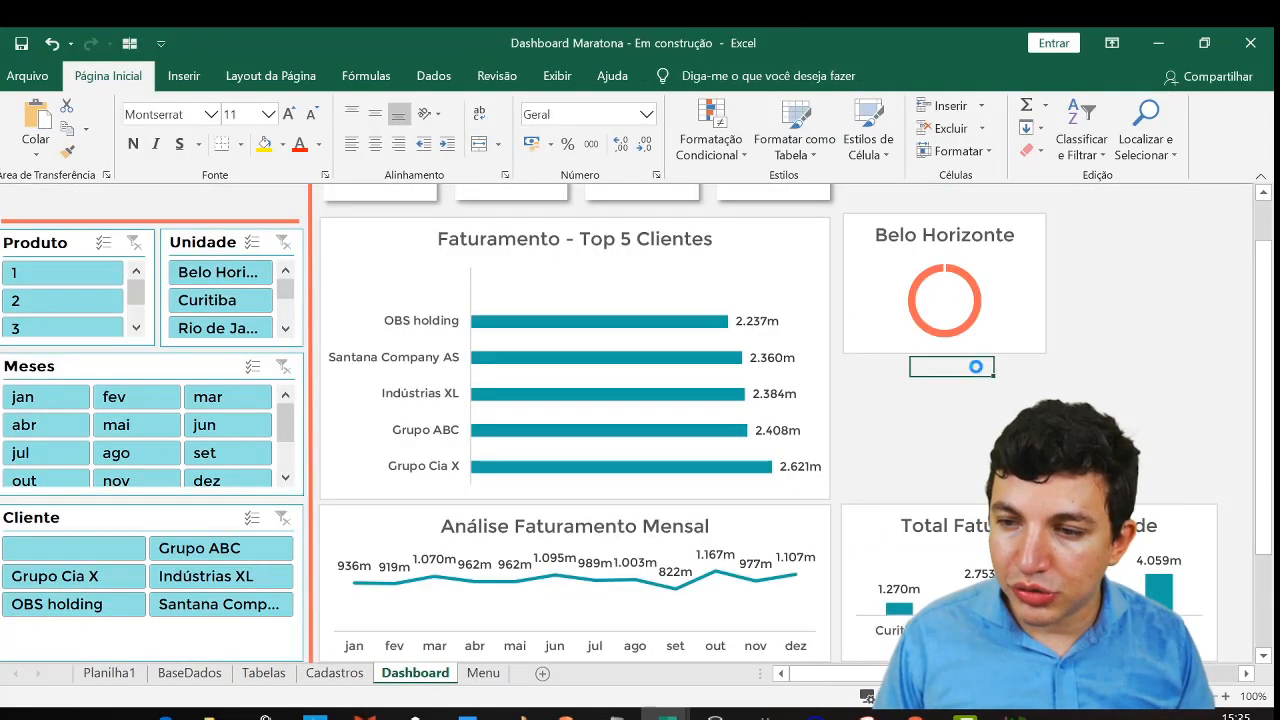
{"action": "key", "text": "ctrl+v"}
Shrink the Rio de Janeiro chart and place it under the Belo Horizonte chart on the dashboard
{"action": "left_click_drag", "start_coordinate": [958, 428], "coordinate": [902, 453]}
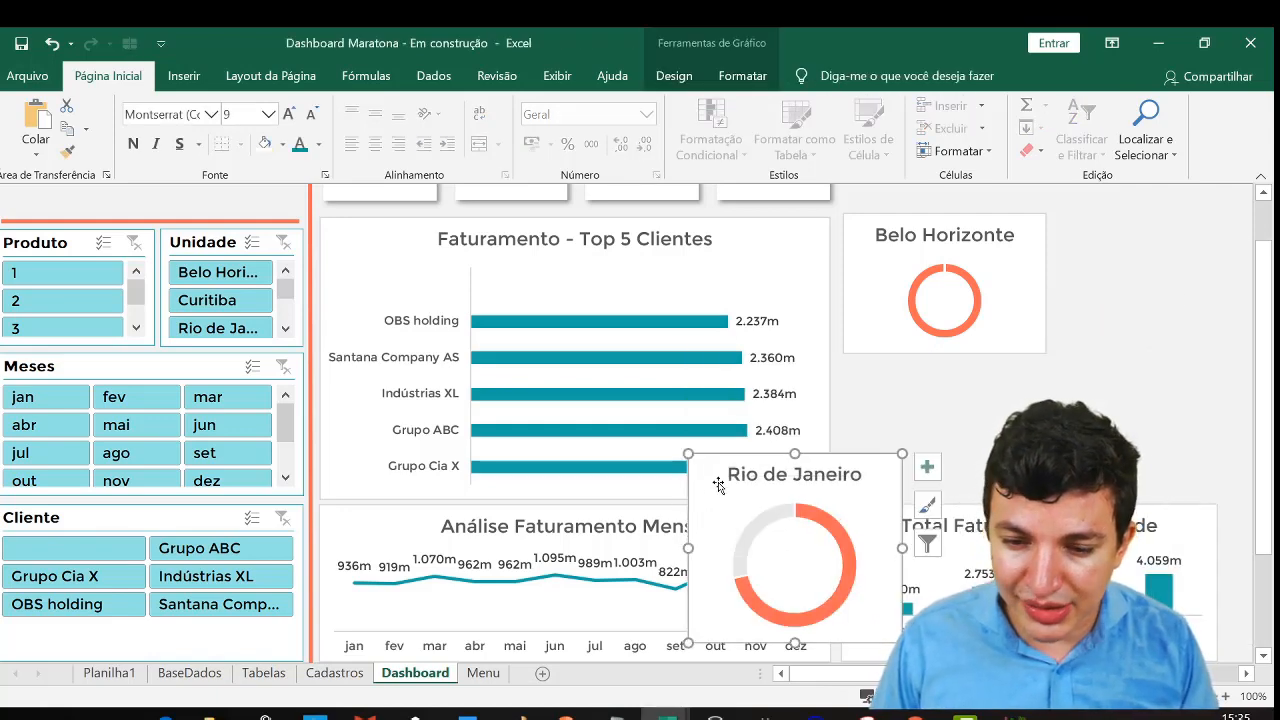
{"action": "left_click_drag", "start_coordinate": [718, 485], "coordinate": [855, 370]}
{"action": "left_click", "coordinate": [1118, 232]}
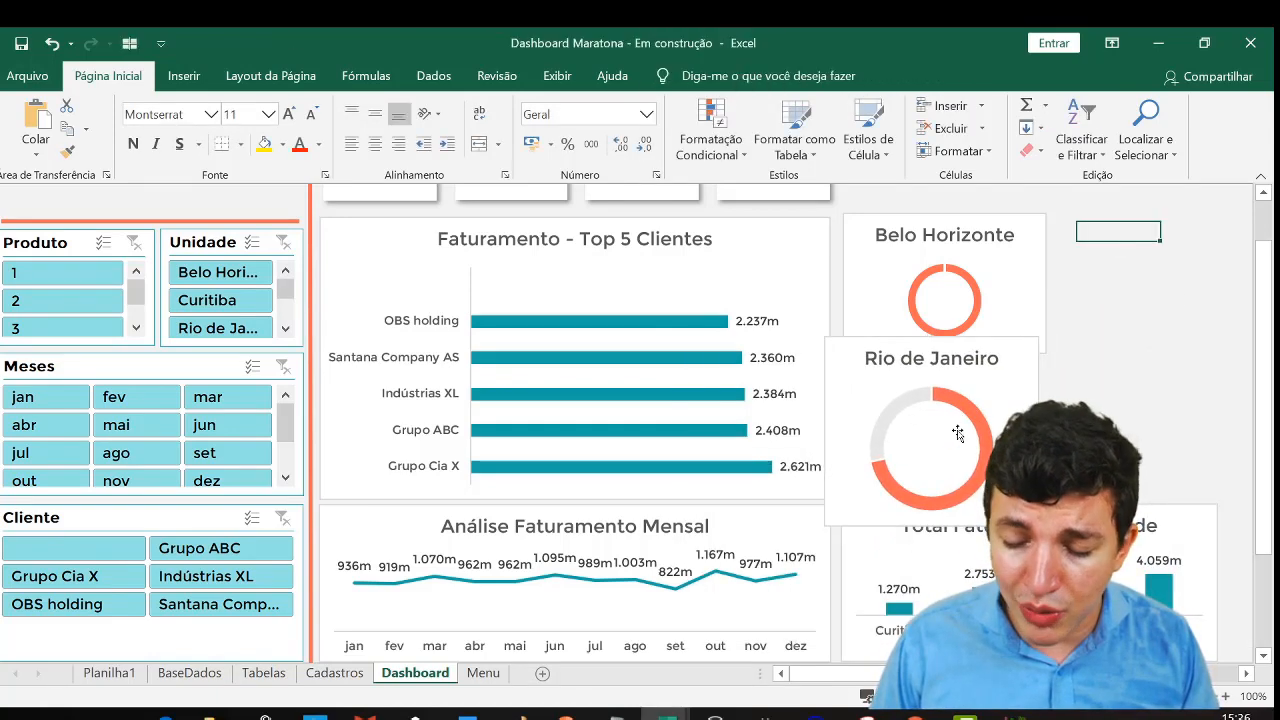
Place the Curitiba chart beside Belo Horizonte, then shrink the São Paulo chart and position it below Curitiba
{"action": "scroll", "coordinate": [958, 432], "scroll_direction": "down", "scroll_amount": 2}
{"action": "scroll", "coordinate": [890, 330], "scroll_direction": "right", "scroll_amount": 5}
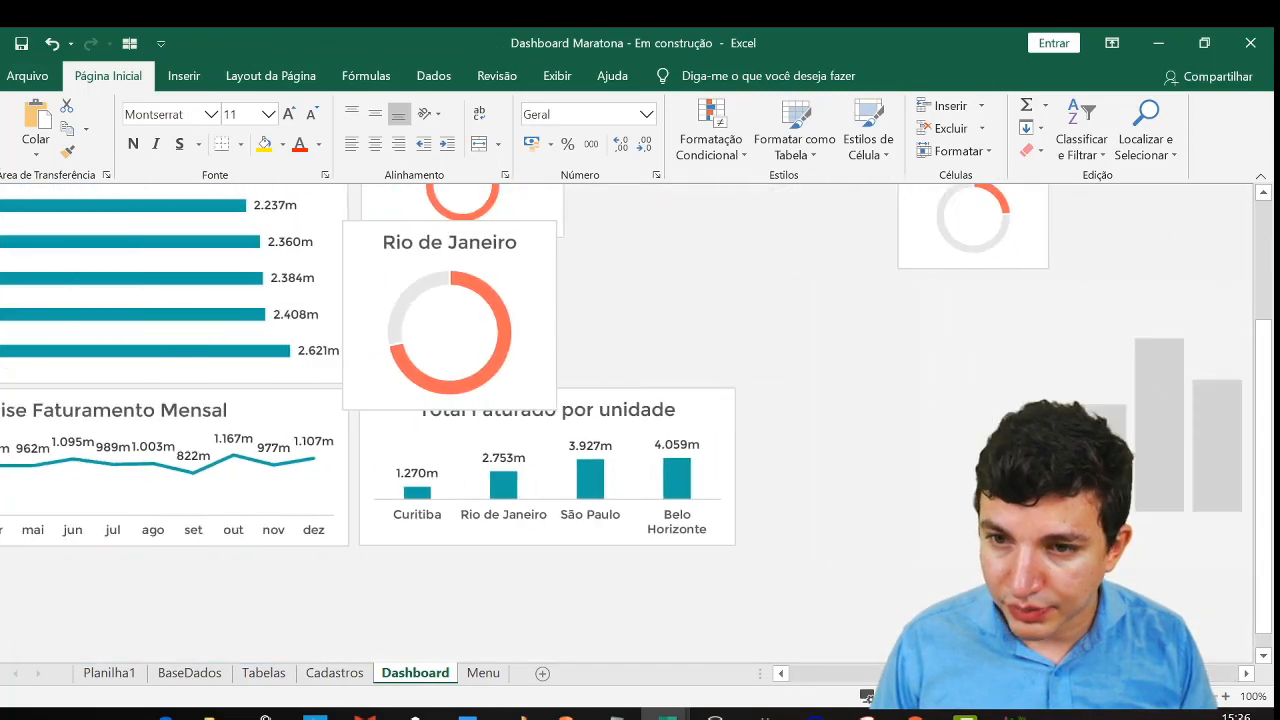
{"action": "scroll", "coordinate": [890, 330], "scroll_direction": "up", "scroll_amount": 2}
{"action": "left_click_drag", "start_coordinate": [1007, 254], "coordinate": [705, 217]}
{"action": "left_click_drag", "start_coordinate": [978, 411], "coordinate": [610, 335]}
{"action": "left_click_drag", "start_coordinate": [1011, 330], "coordinate": [720, 431]}
{"action": "left_click_drag", "start_coordinate": [510, 466], "coordinate": [571, 374]}
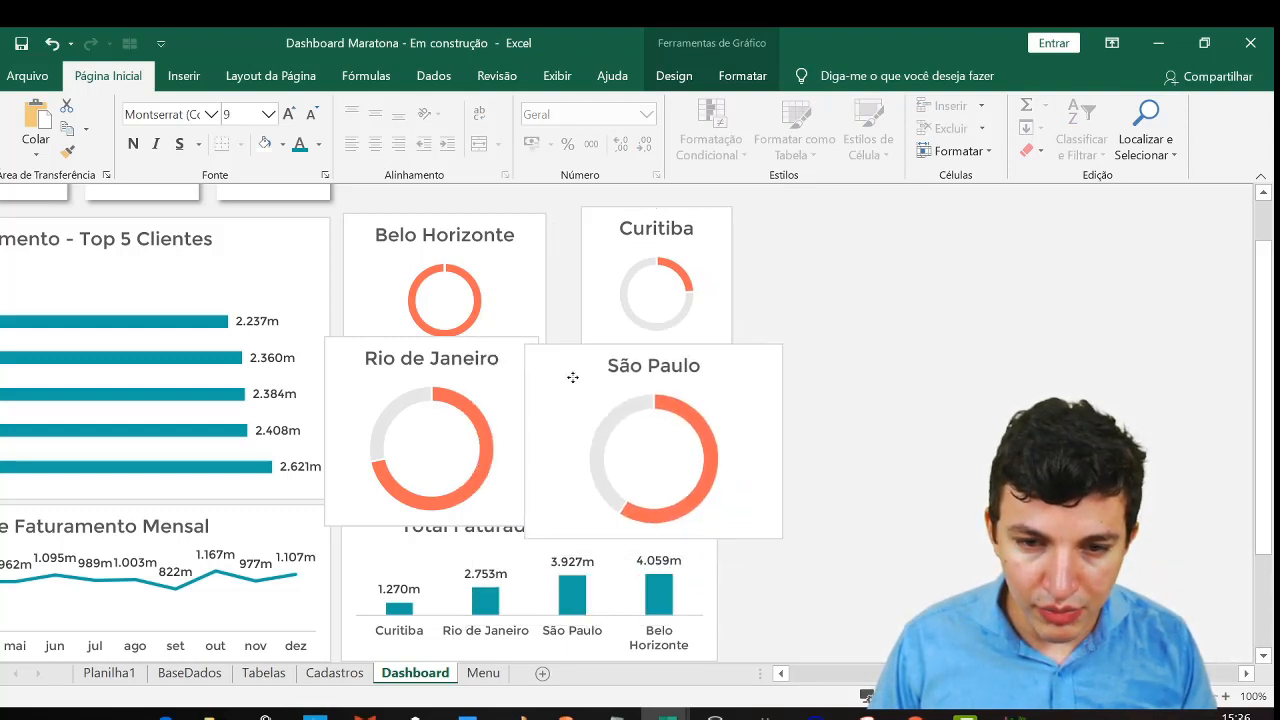
{"action": "left_click", "coordinate": [855, 305]}
Widen the Total Faturado por unidade chart on its outer side to match the width of the doughnut charts above
{"action": "left_click", "coordinate": [703, 587]}
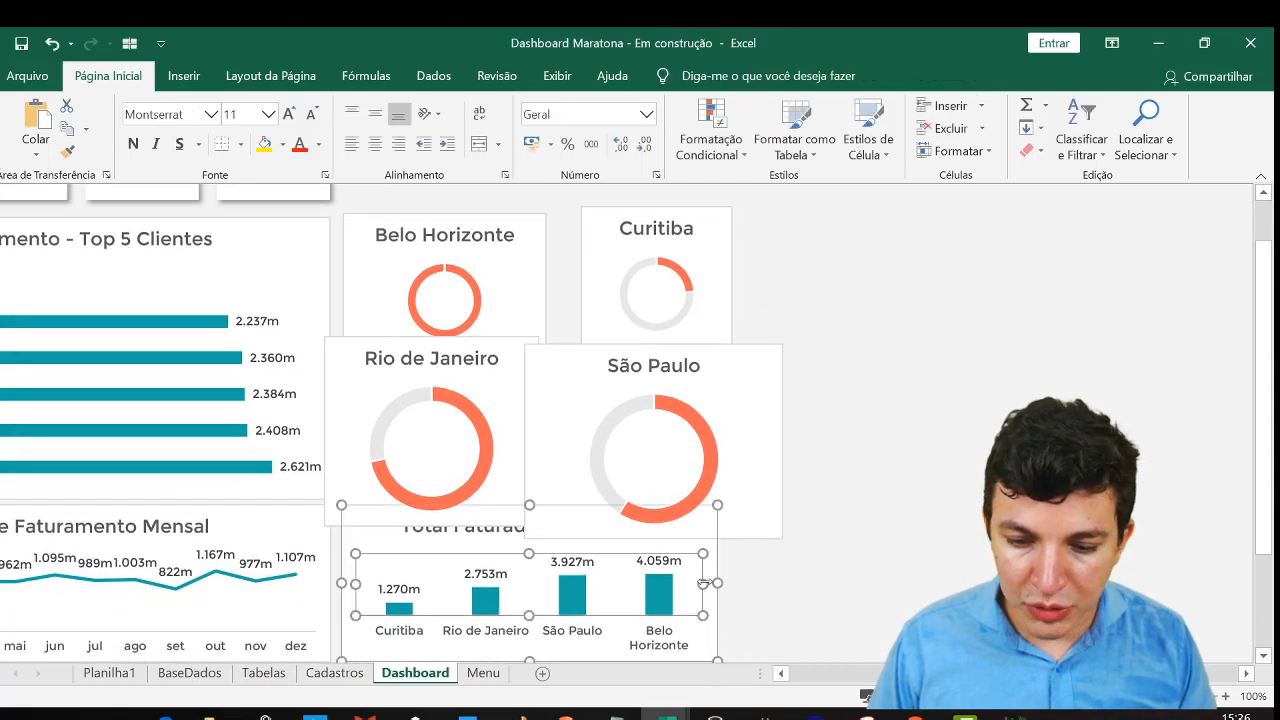
{"action": "left_click_drag", "start_coordinate": [709, 584], "coordinate": [788, 583]}
{"action": "left_click", "coordinate": [862, 446]}
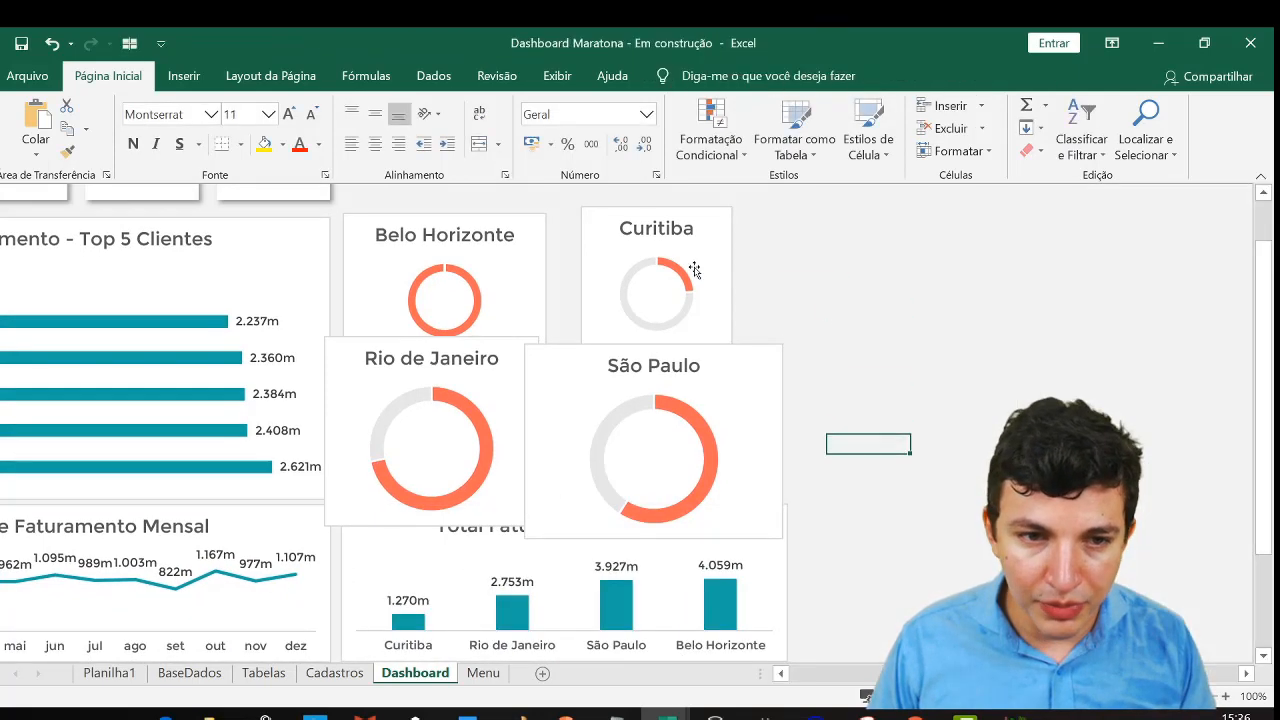
Resize the Belo Horizonte chart to about 3,86 cm high by 4,57 cm wide and move the Rio de Janeiro chart below it
{"action": "left_click_drag", "start_coordinate": [525, 268], "coordinate": [517, 260]}
{"action": "mouse_move", "coordinate": [486, 374]}
{"action": "left_mouse_down"}
{"action": "mouse_move", "coordinate": [486, 403]}
{"action": "mouse_move", "coordinate": [493, 392]}
{"action": "left_mouse_up"}
{"action": "left_click", "coordinate": [525, 286]}
{"action": "left_click_drag", "start_coordinate": [538, 206], "coordinate": [508, 217]}
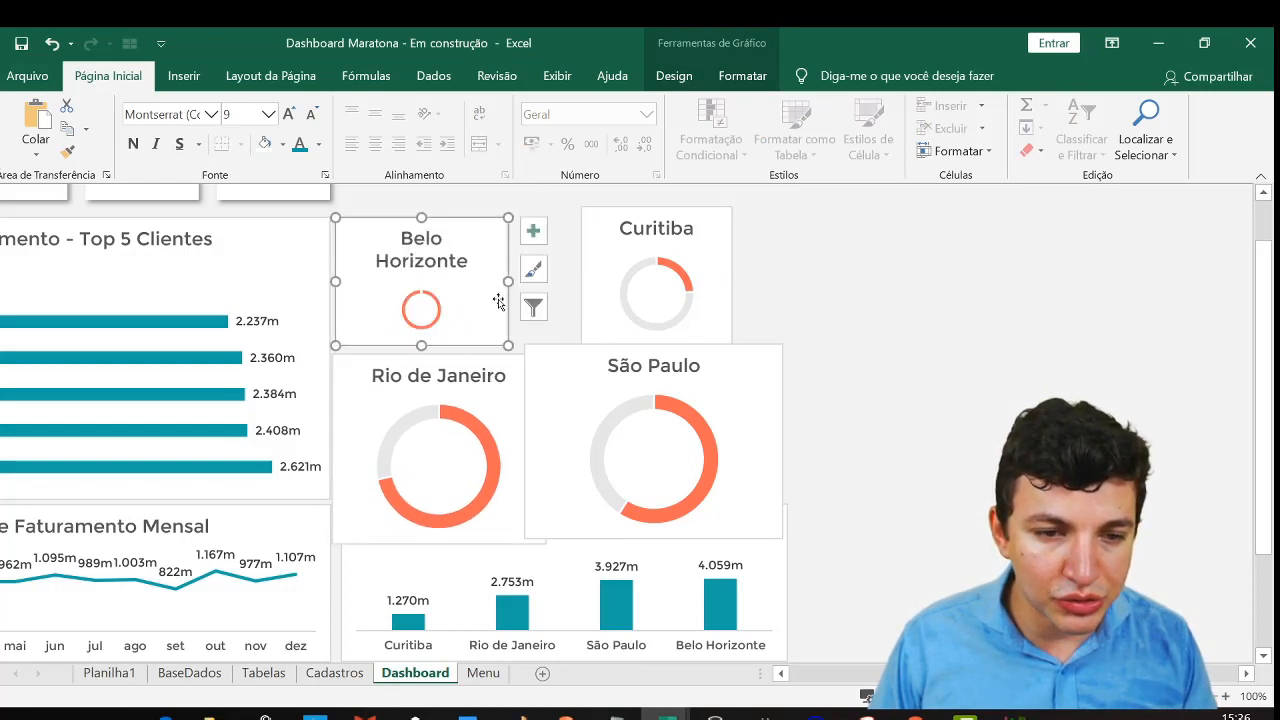
{"action": "left_click_drag", "start_coordinate": [421, 345], "coordinate": [423, 363]}
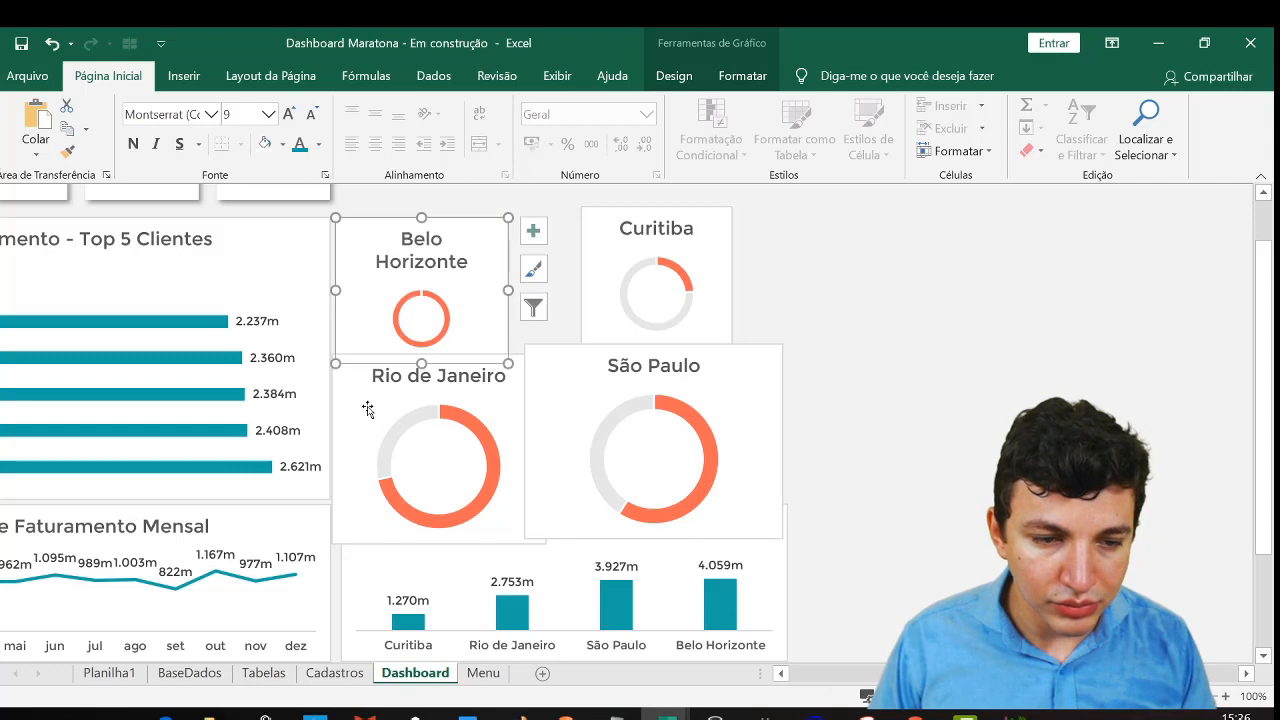
{"action": "mouse_move", "coordinate": [366, 409]}
{"action": "left_mouse_down"}
{"action": "mouse_move", "coordinate": [360, 433]}
{"action": "mouse_move", "coordinate": [263, 434]}
{"action": "mouse_move", "coordinate": [347, 426]}
{"action": "left_mouse_up"}
{"action": "left_click", "coordinate": [495, 306]}
{"action": "left_click", "coordinate": [1005, 424]}
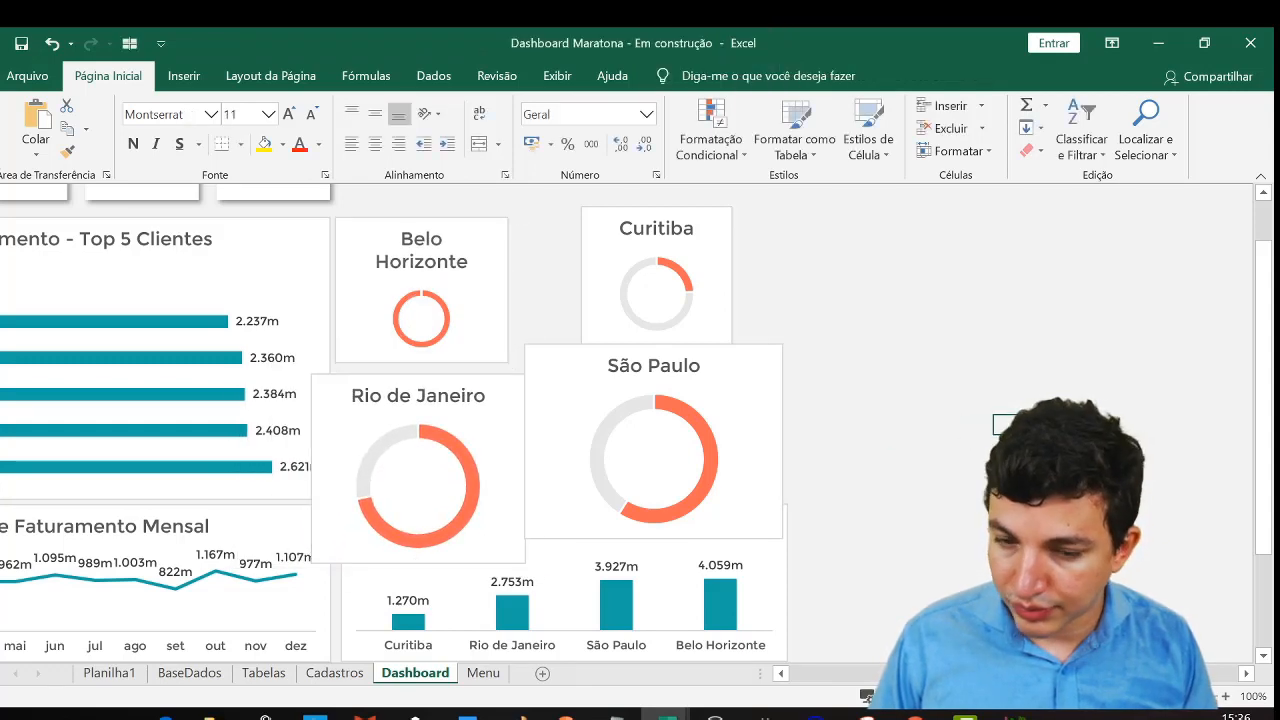
Check the height and width of the Belo Horizonte chart
{"action": "scroll", "coordinate": [640, 420], "scroll_direction": "left", "scroll_amount": 5}
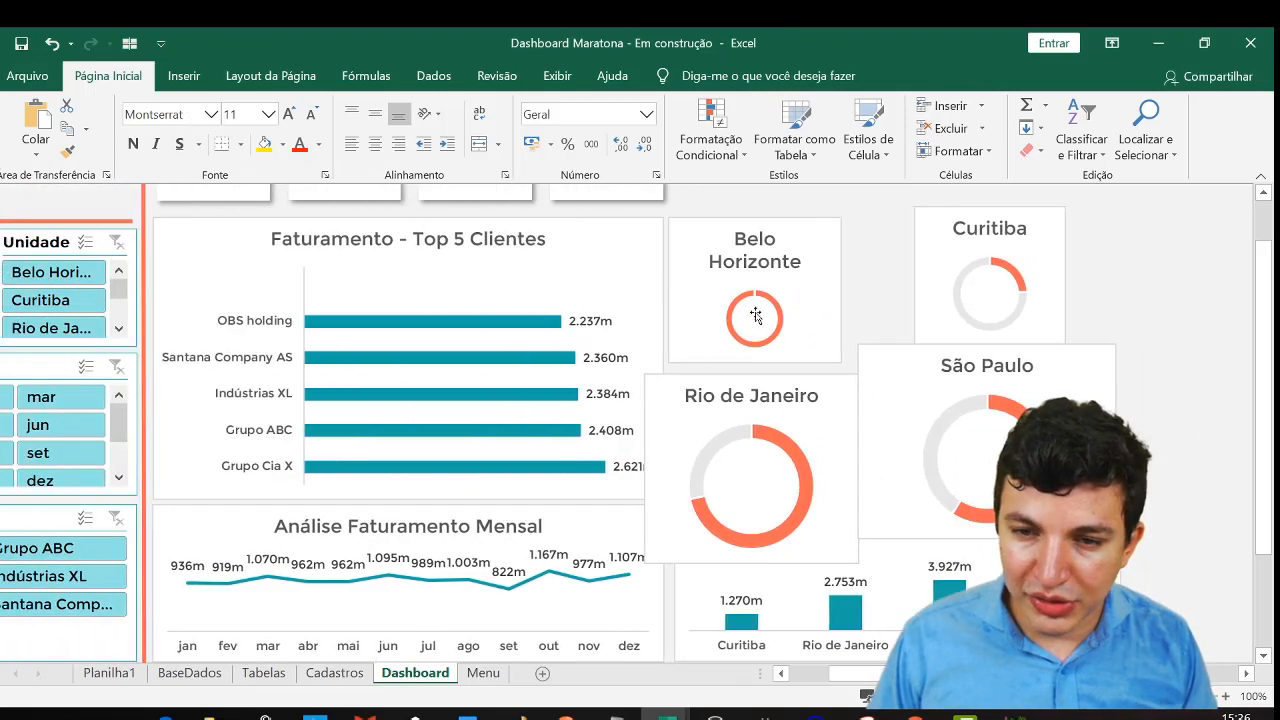
{"action": "left_click", "coordinate": [797, 261]}
{"action": "left_click", "coordinate": [823, 329]}
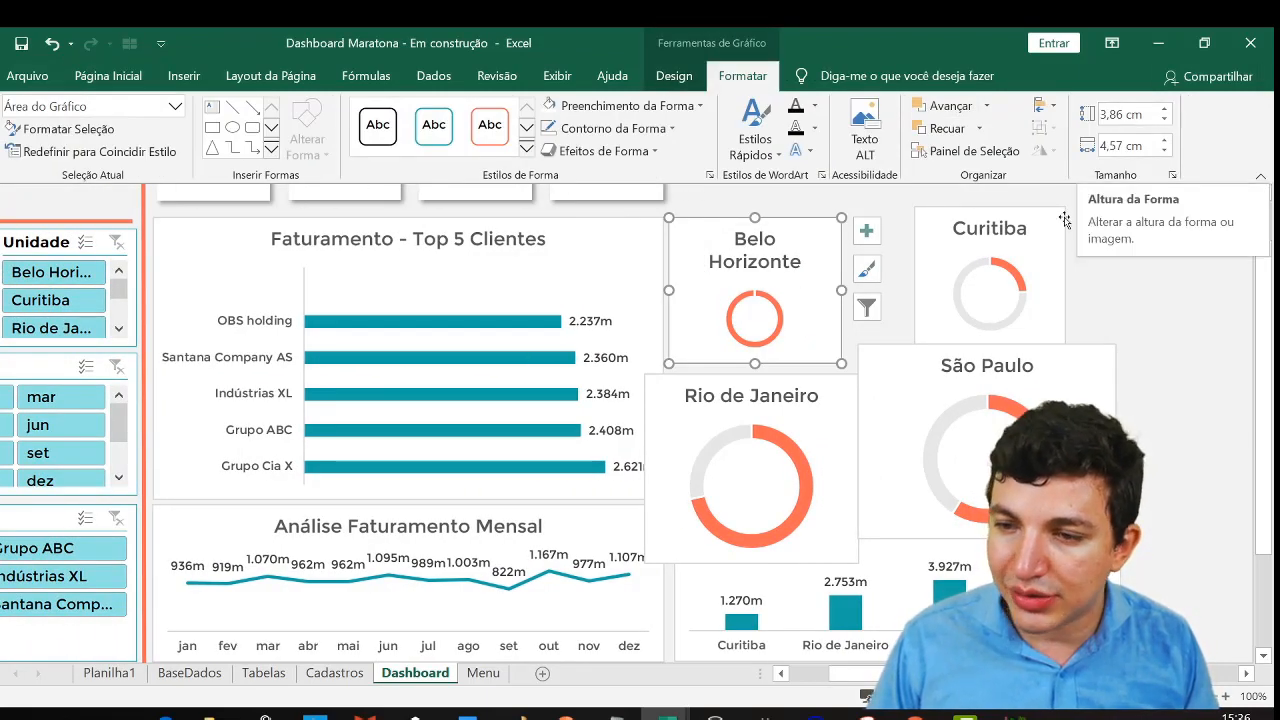
Set the Curitiba, Rio de Janeiro and São Paulo charts to 3,86 cm high and 4,57 cm wide
{"action": "left_click", "coordinate": [965, 230]}
{"action": "left_click", "coordinate": [940, 265]}
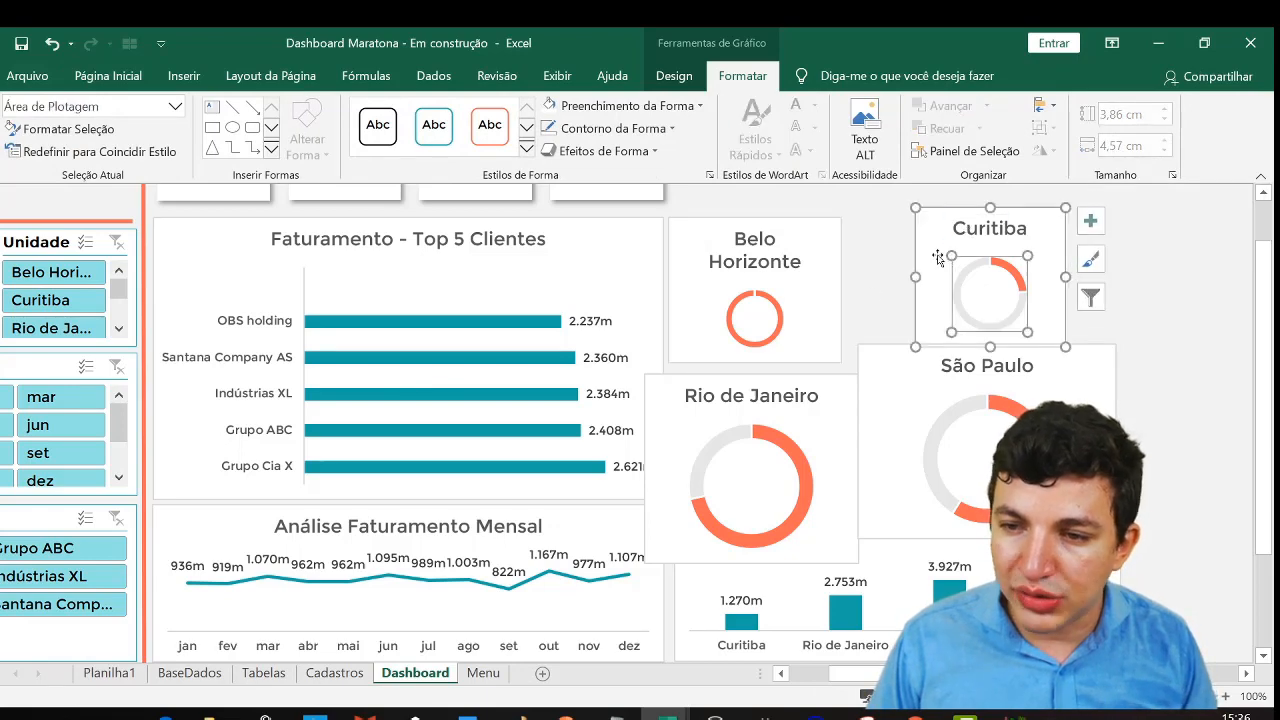
{"action": "left_click", "coordinate": [830, 388], "text": "ctrl"}
{"action": "left_click", "coordinate": [908, 360], "text": "ctrl"}
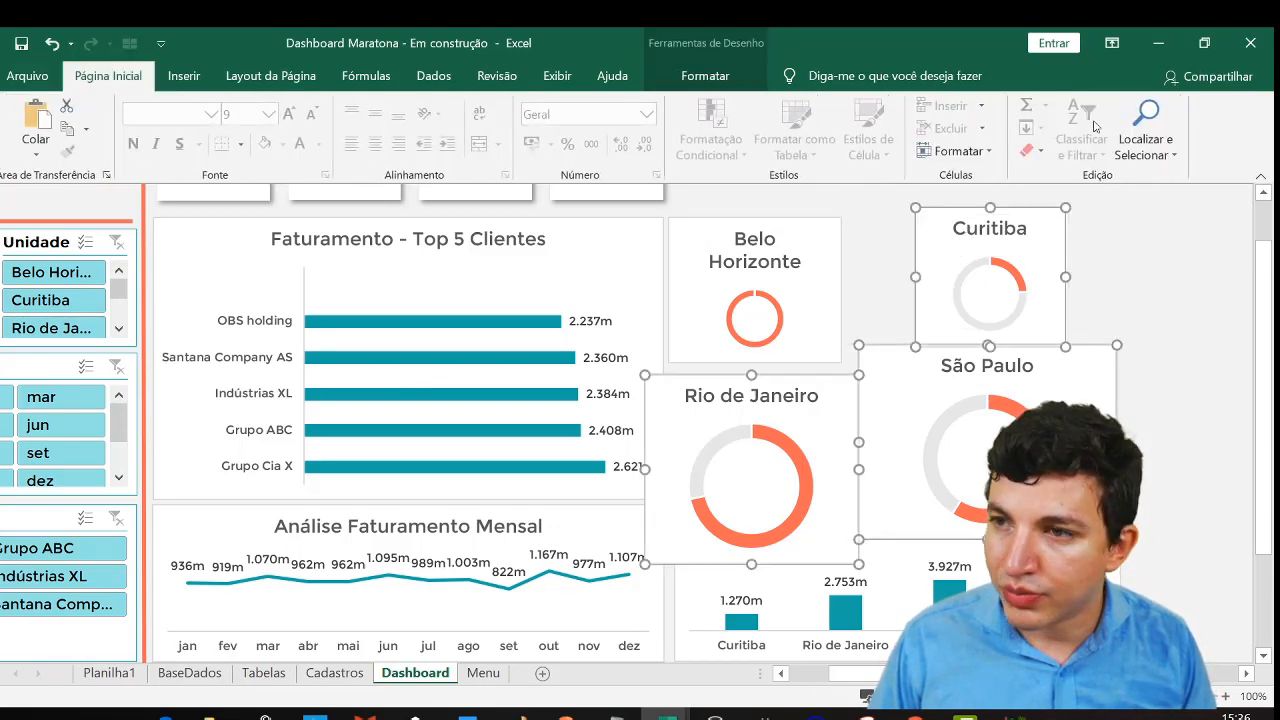
{"action": "left_click", "coordinate": [706, 76]}
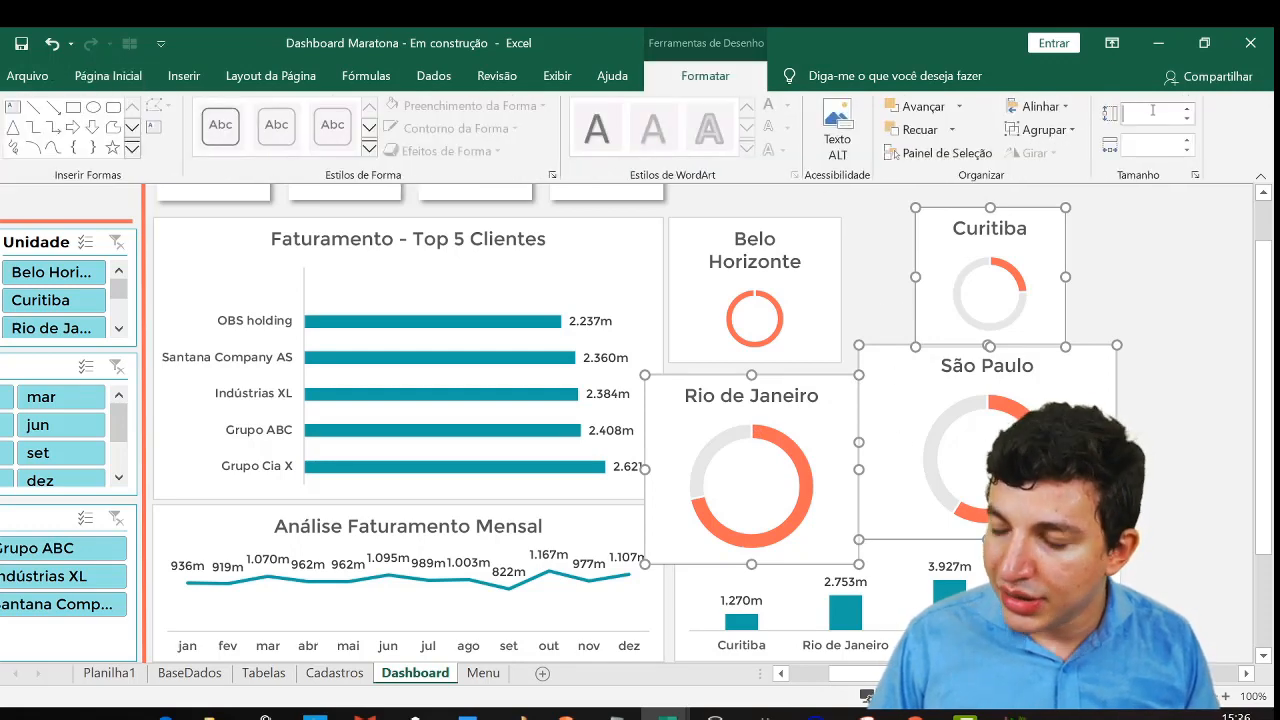
{"action": "left_click", "coordinate": [1153, 111]}
{"action": "type", "text": "3,86"}
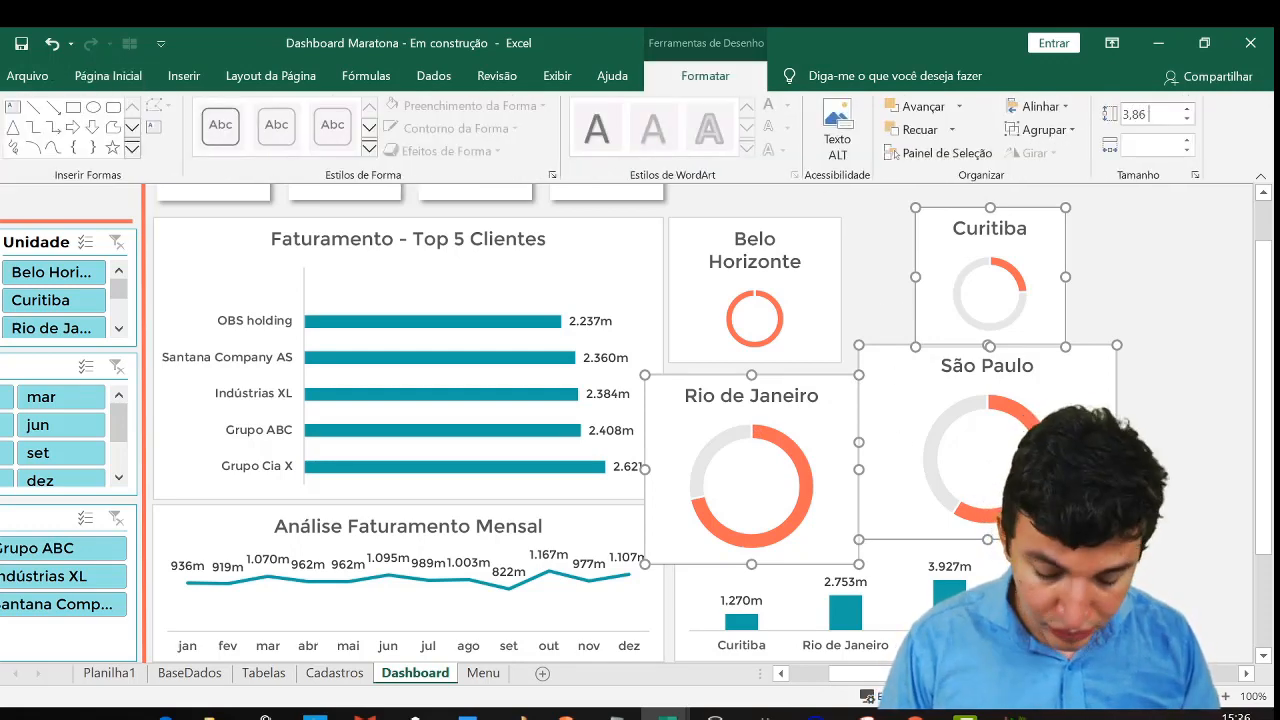
{"action": "key", "text": "Tab"}
{"action": "type", "text": "4,57"}
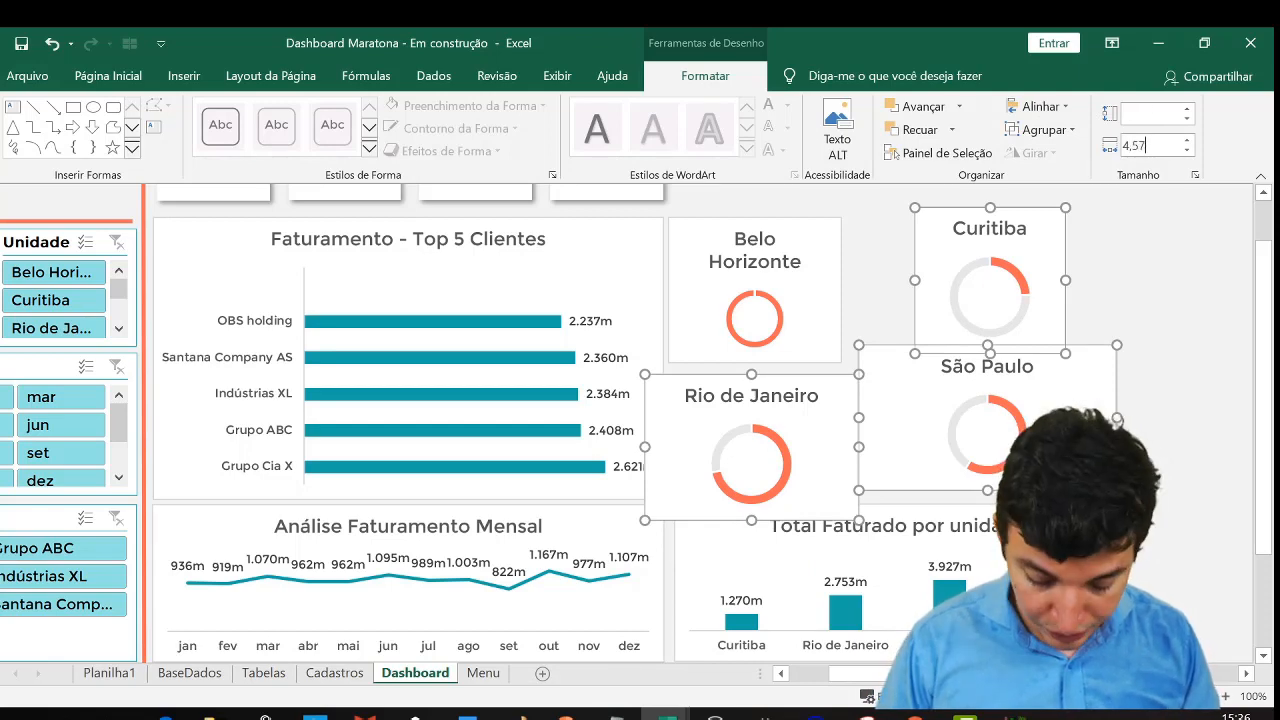
{"action": "key", "text": "Return"}
{"action": "left_click", "coordinate": [1211, 409]}
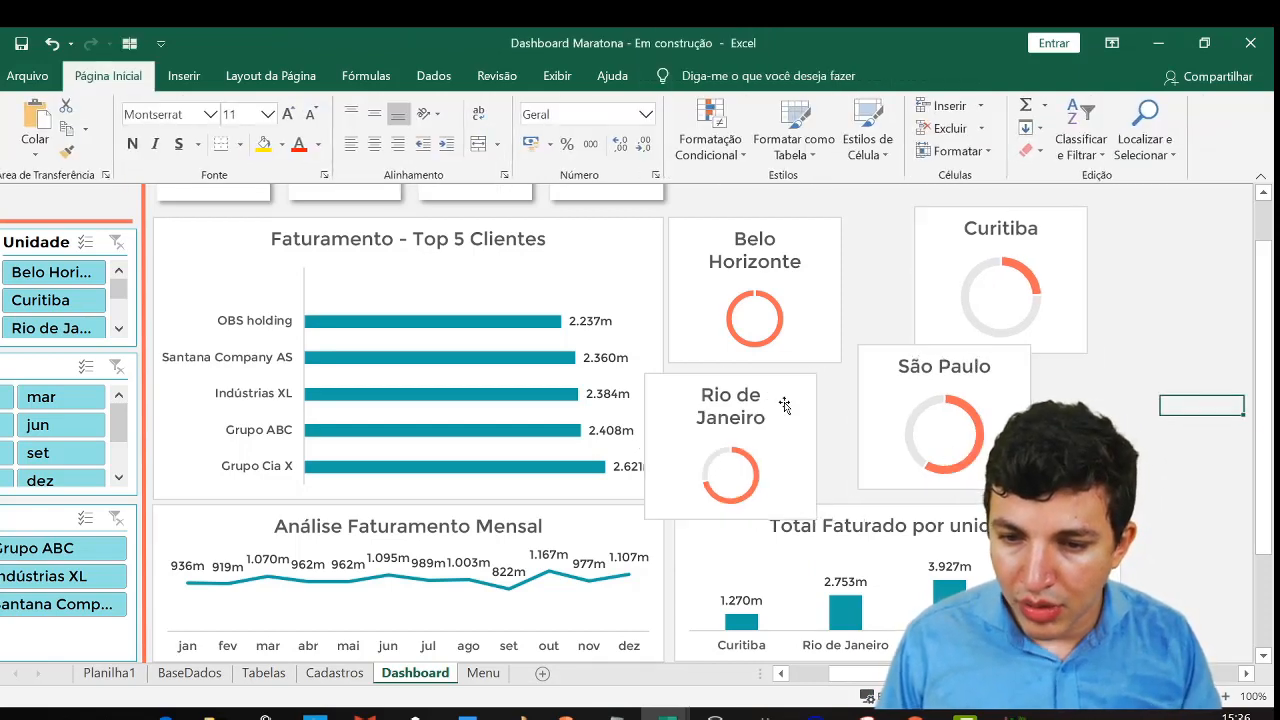
Arrange the four doughnut charts in two rows, Belo Horizonte and Curitiba above Rio de Janeiro and São Paulo
{"action": "left_click_drag", "start_coordinate": [819, 393], "coordinate": [817, 380]}
{"action": "left_click_drag", "start_coordinate": [806, 225], "coordinate": [811, 217]}
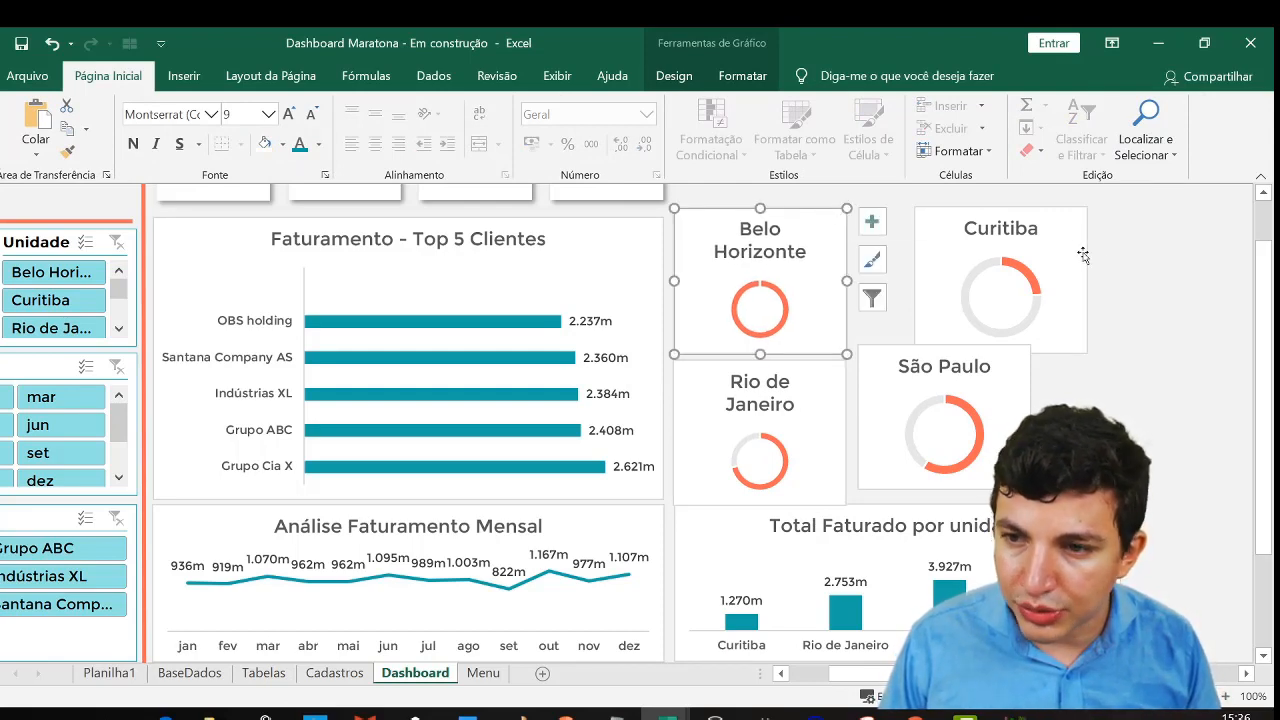
{"action": "left_click_drag", "start_coordinate": [1083, 255], "coordinate": [1022, 264]}
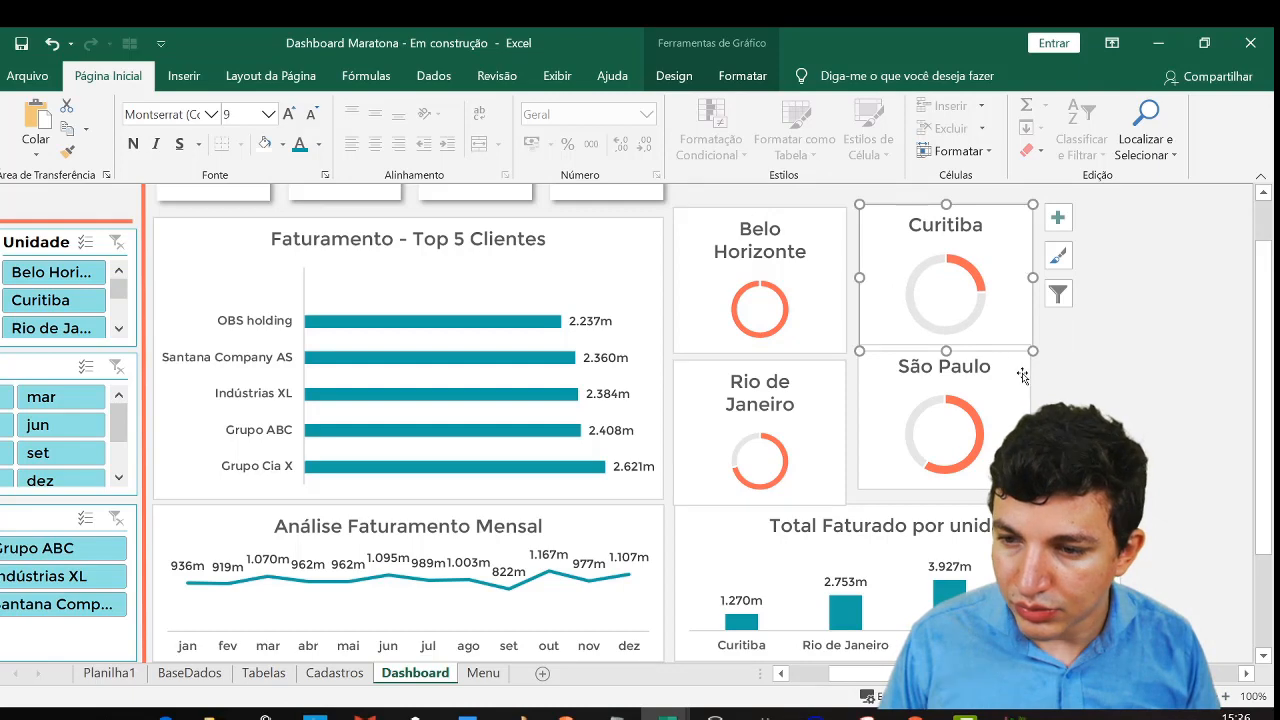
{"action": "left_click_drag", "start_coordinate": [1022, 375], "coordinate": [1058, 377]}
Widen the Rio de Janeiro and São Paulo charts so they fill the lower row of doughnuts
{"action": "left_click", "coordinate": [845, 430]}
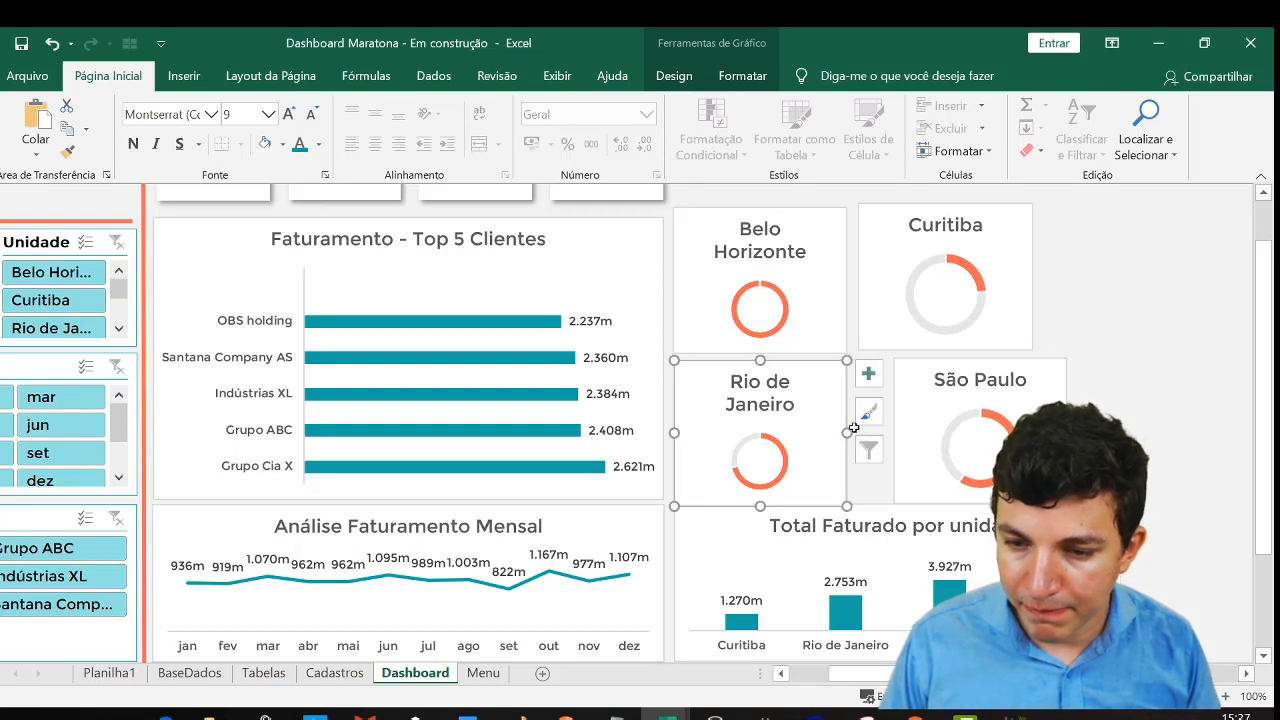
{"action": "left_click_drag", "start_coordinate": [847, 432], "coordinate": [885, 430]}
{"action": "left_click", "coordinate": [1040, 425]}
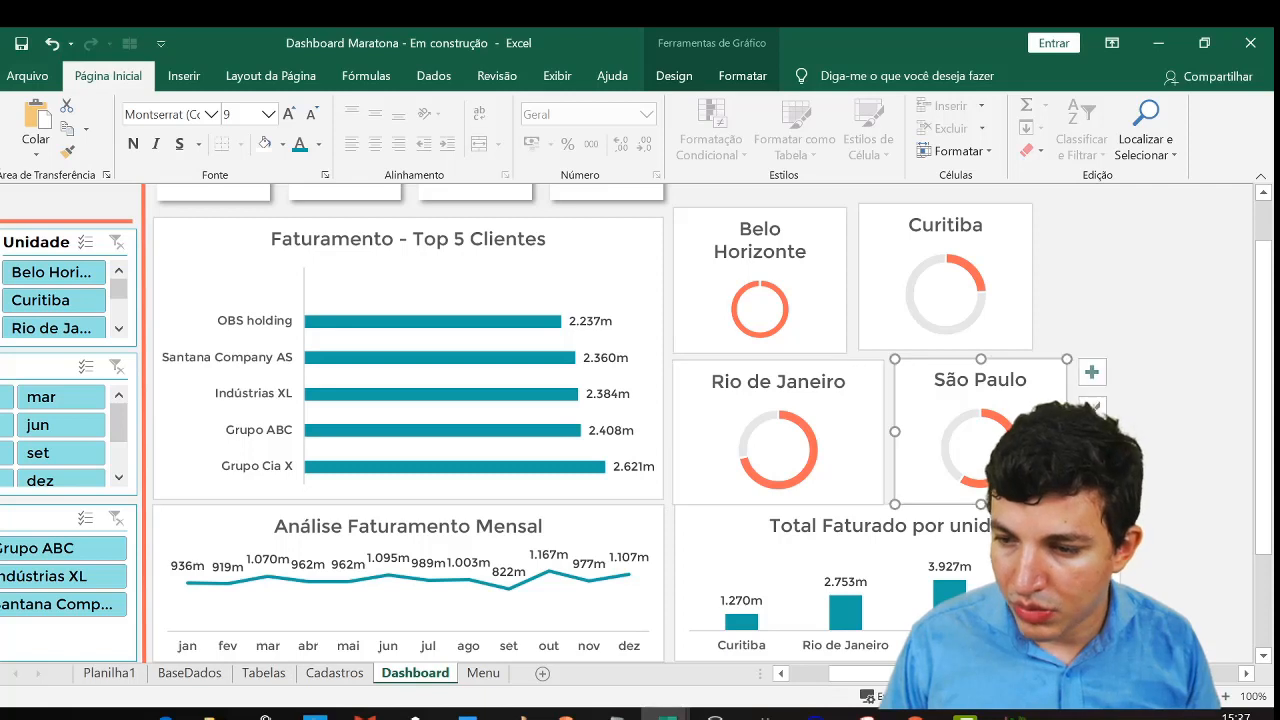
{"action": "left_click_drag", "start_coordinate": [1067, 431], "coordinate": [1072, 403]}
Widen the Curitiba and Belo Horizonte charts to line up with the two doughnut charts below them
{"action": "left_click", "coordinate": [1032, 270]}
{"action": "left_click", "coordinate": [1040, 275]}
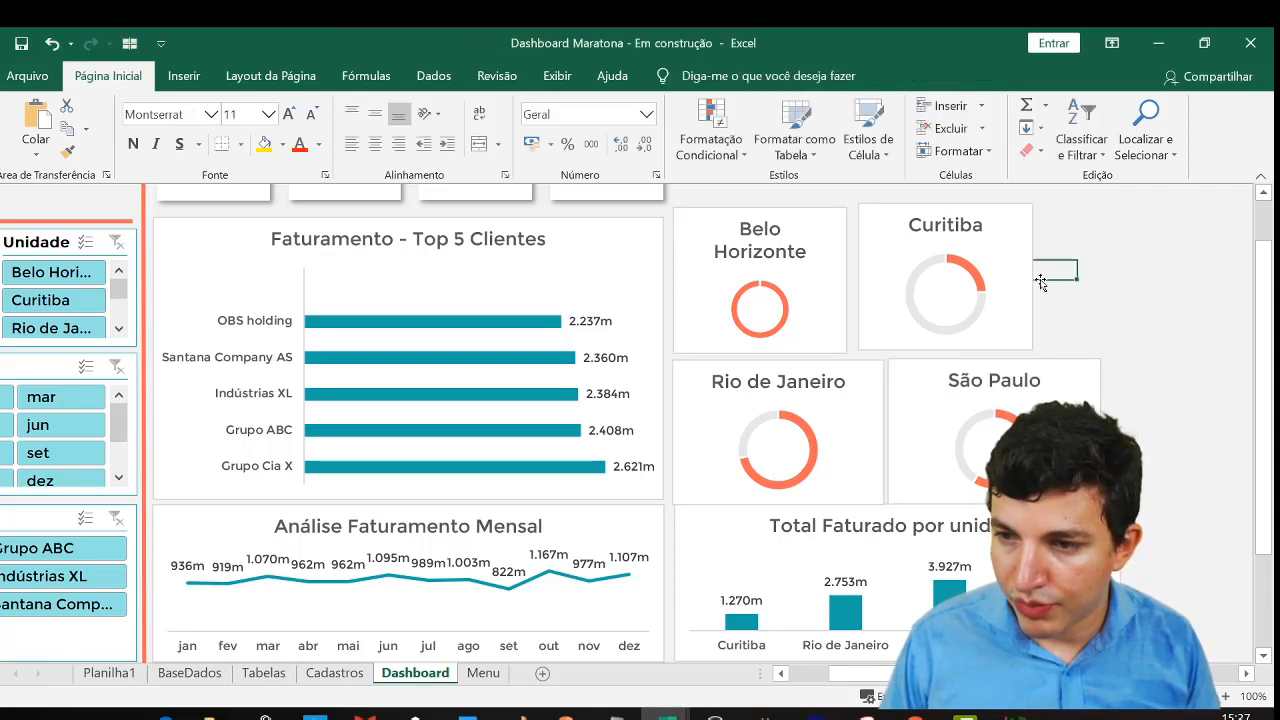
{"action": "left_click", "coordinate": [1031, 278]}
{"action": "left_click_drag", "start_coordinate": [1031, 278], "coordinate": [1107, 279]}
{"action": "left_click", "coordinate": [814, 285]}
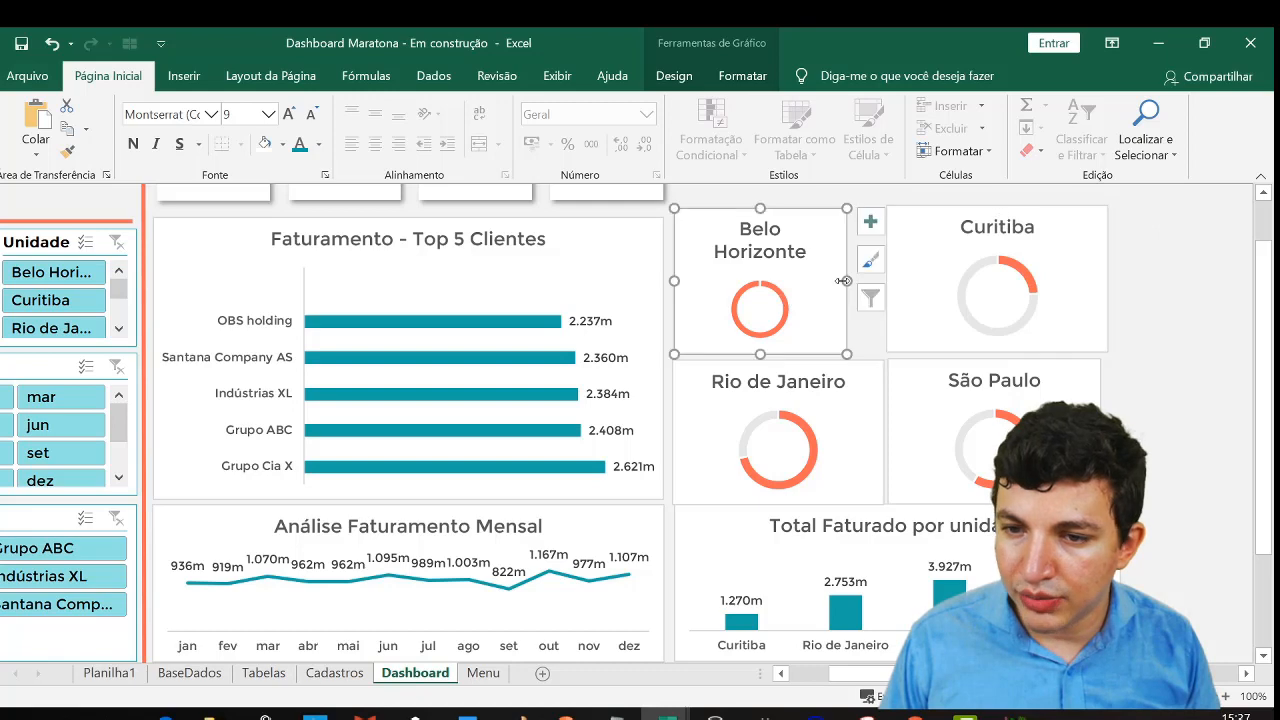
{"action": "left_click_drag", "start_coordinate": [849, 281], "coordinate": [877, 285]}
{"action": "left_click", "coordinate": [1195, 289]}
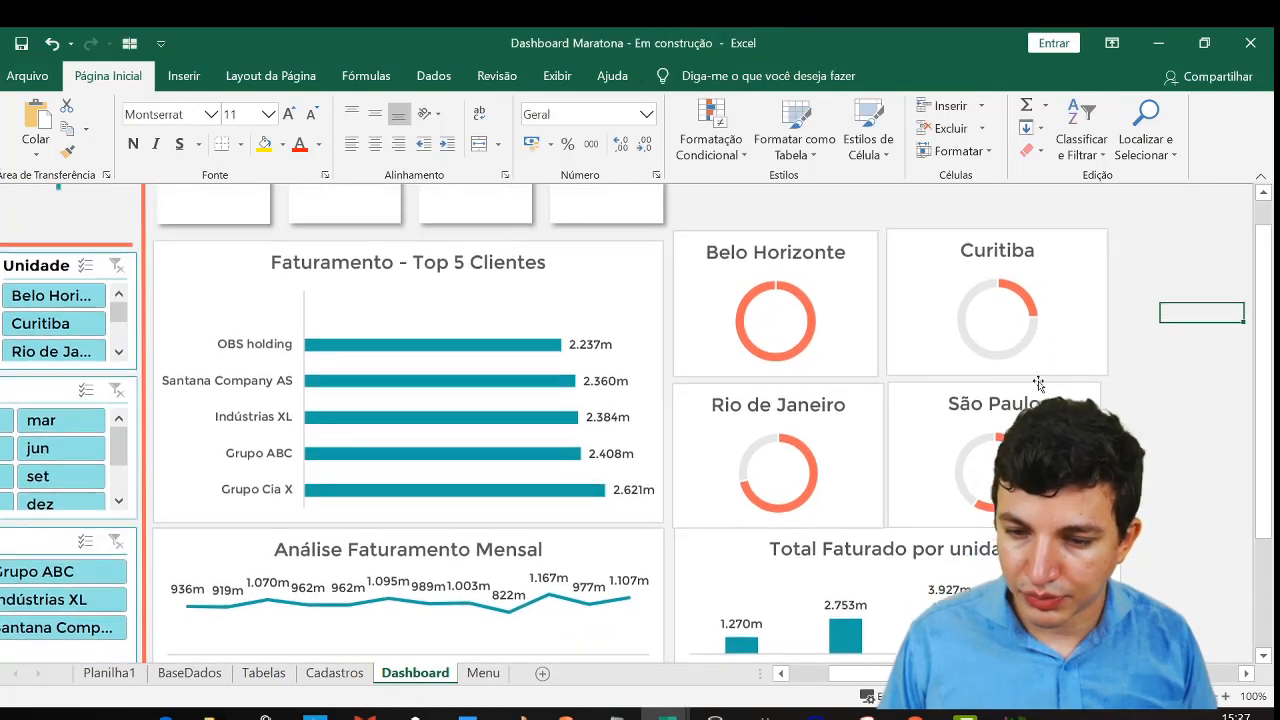
Slightly widen the Belo Horizonte chart and reduce the height of the Rio de Janeiro chart to even out the doughnut grid
{"action": "left_click", "coordinate": [858, 305]}
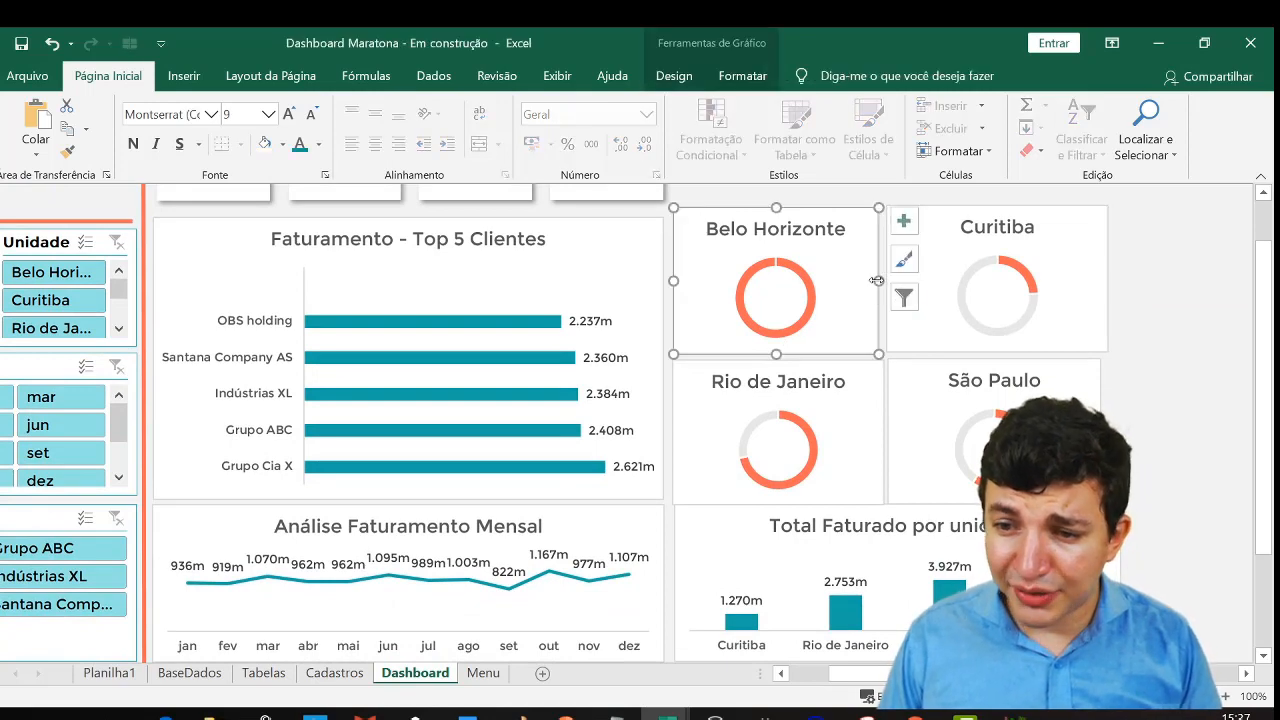
{"action": "left_click_drag", "start_coordinate": [878, 281], "coordinate": [879, 281]}
{"action": "left_click", "coordinate": [850, 455]}
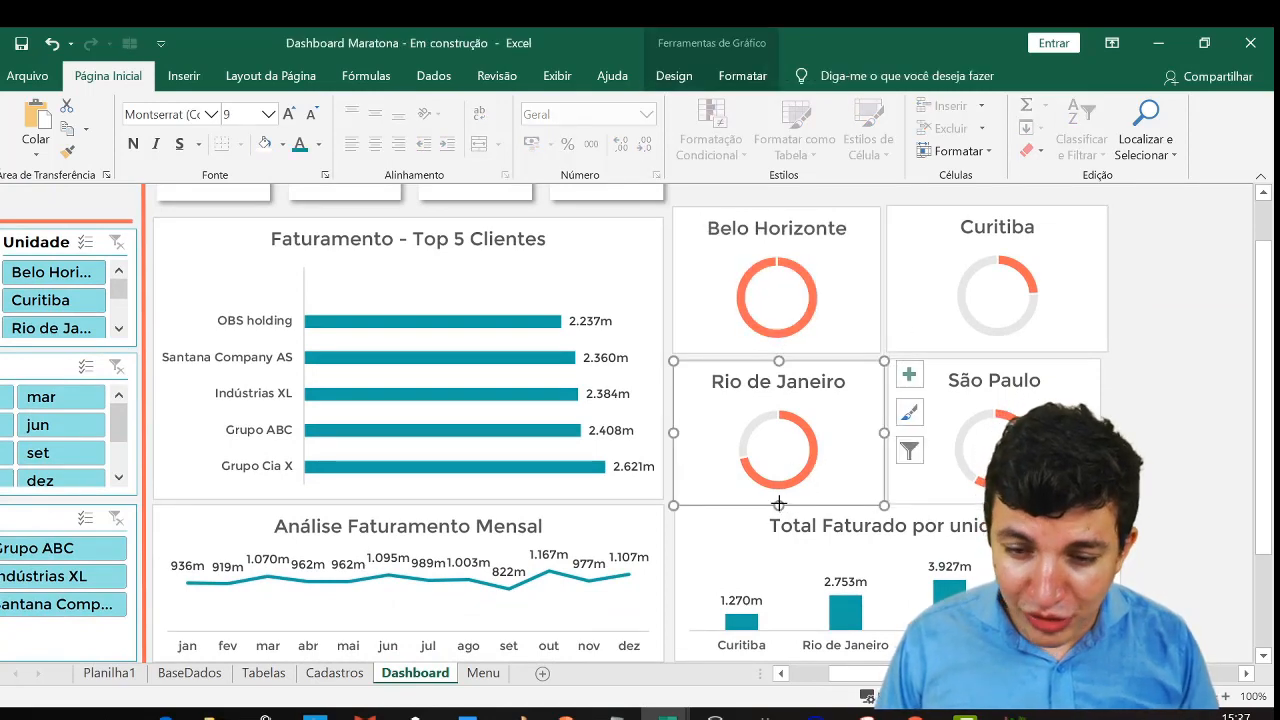
{"action": "left_click_drag", "start_coordinate": [778, 503], "coordinate": [778, 503]}
{"action": "left_click", "coordinate": [953, 461]}
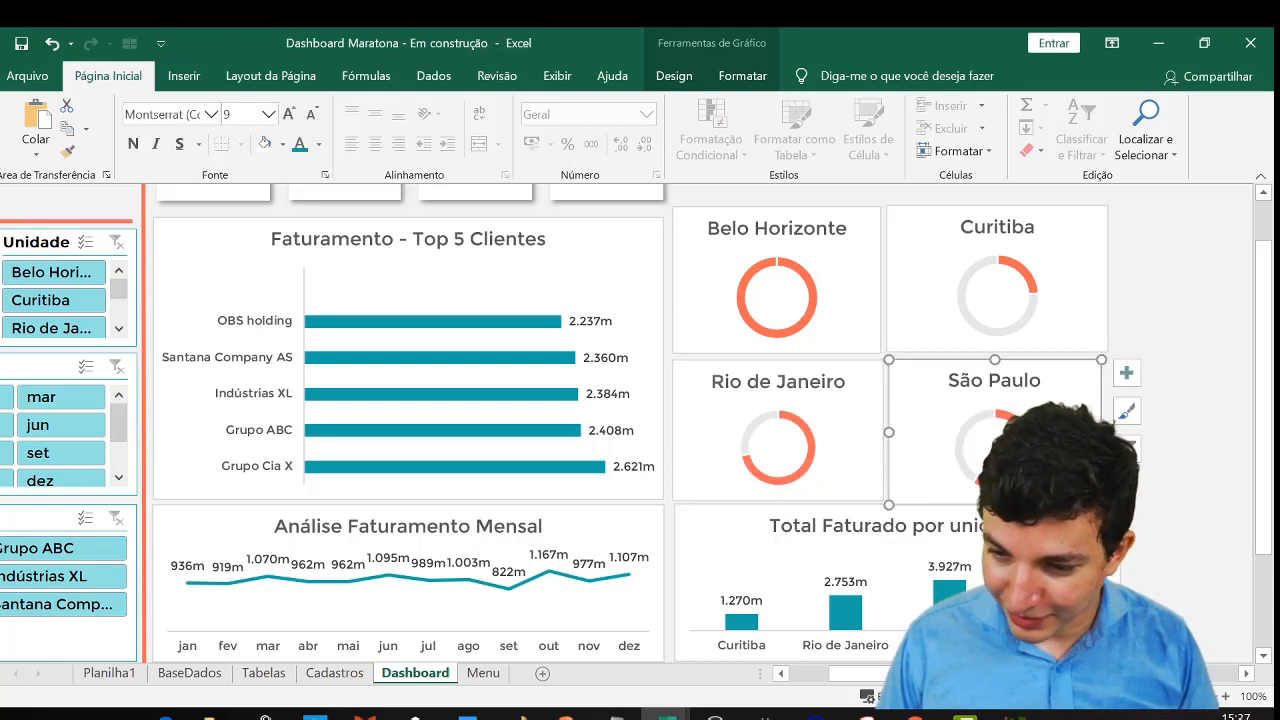
{"action": "left_click", "coordinate": [810, 431]}
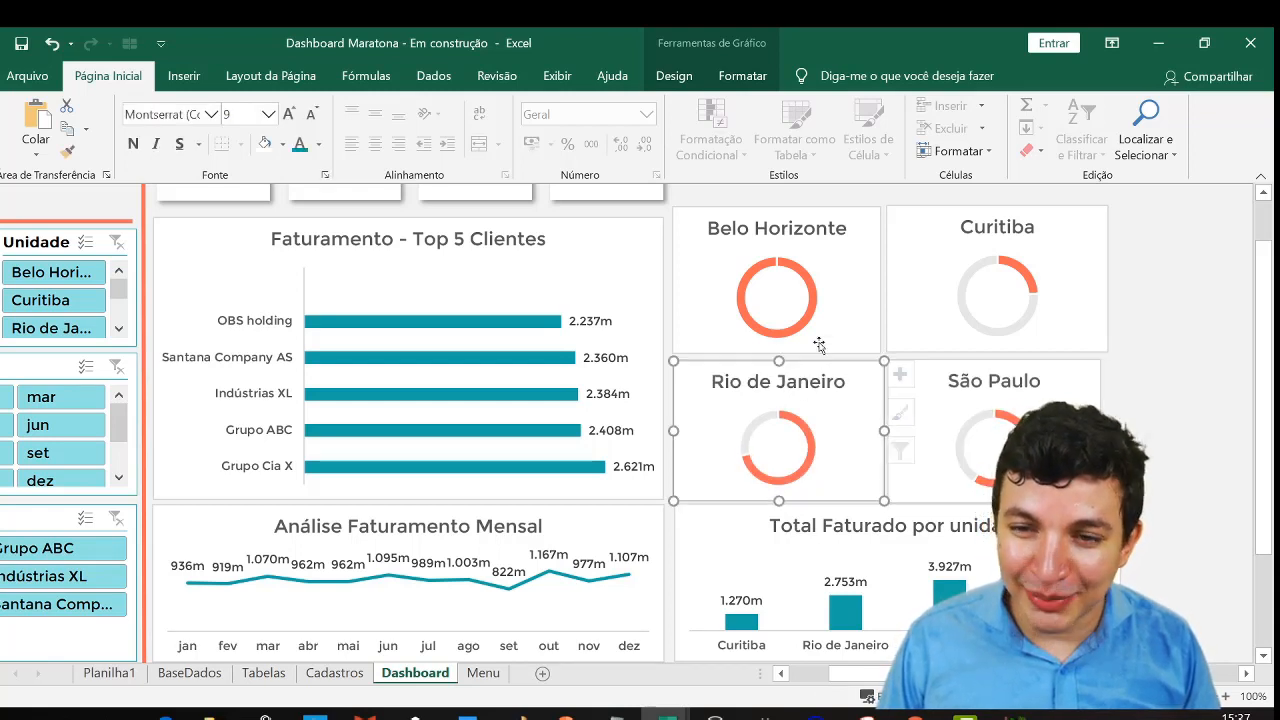
Set the doughnut hole size of the Belo Horizonte chart to 60%
{"action": "left_click", "coordinate": [798, 268]}
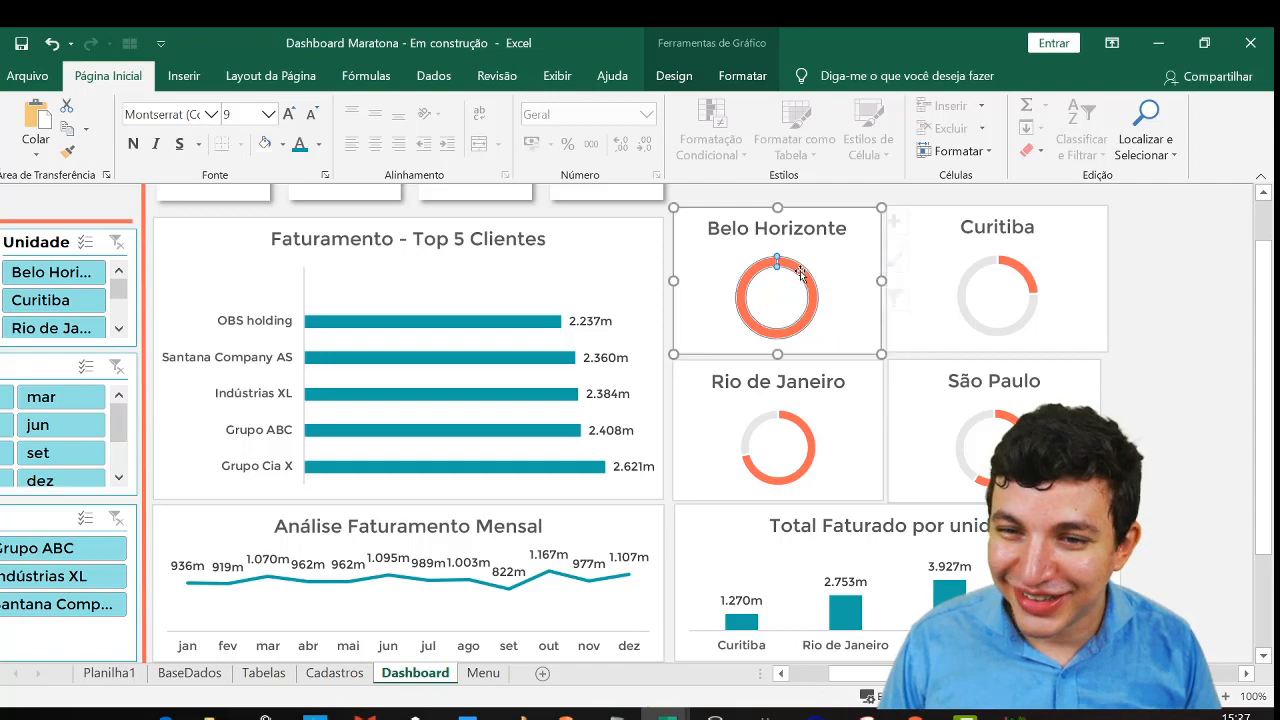
{"action": "left_click", "coordinate": [800, 272]}
{"action": "double_click", "coordinate": [800, 272]}
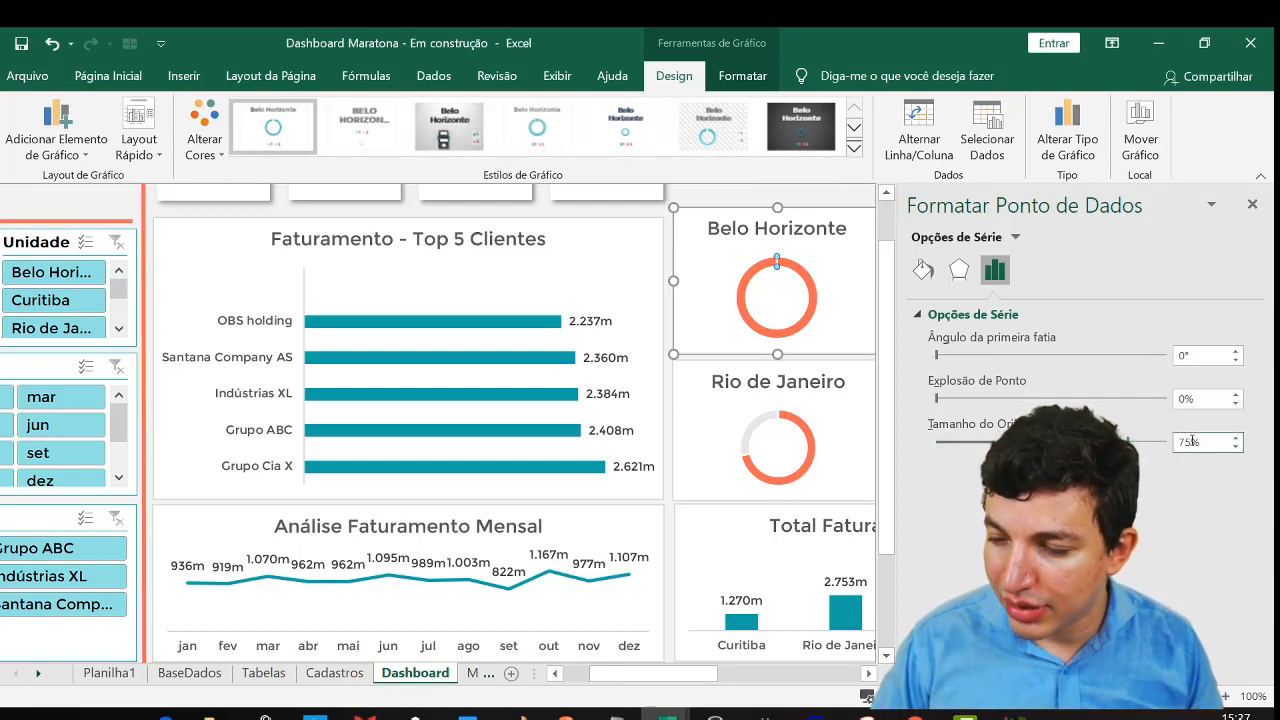
{"action": "type", "text": "60"}
{"action": "key", "text": "Return"}
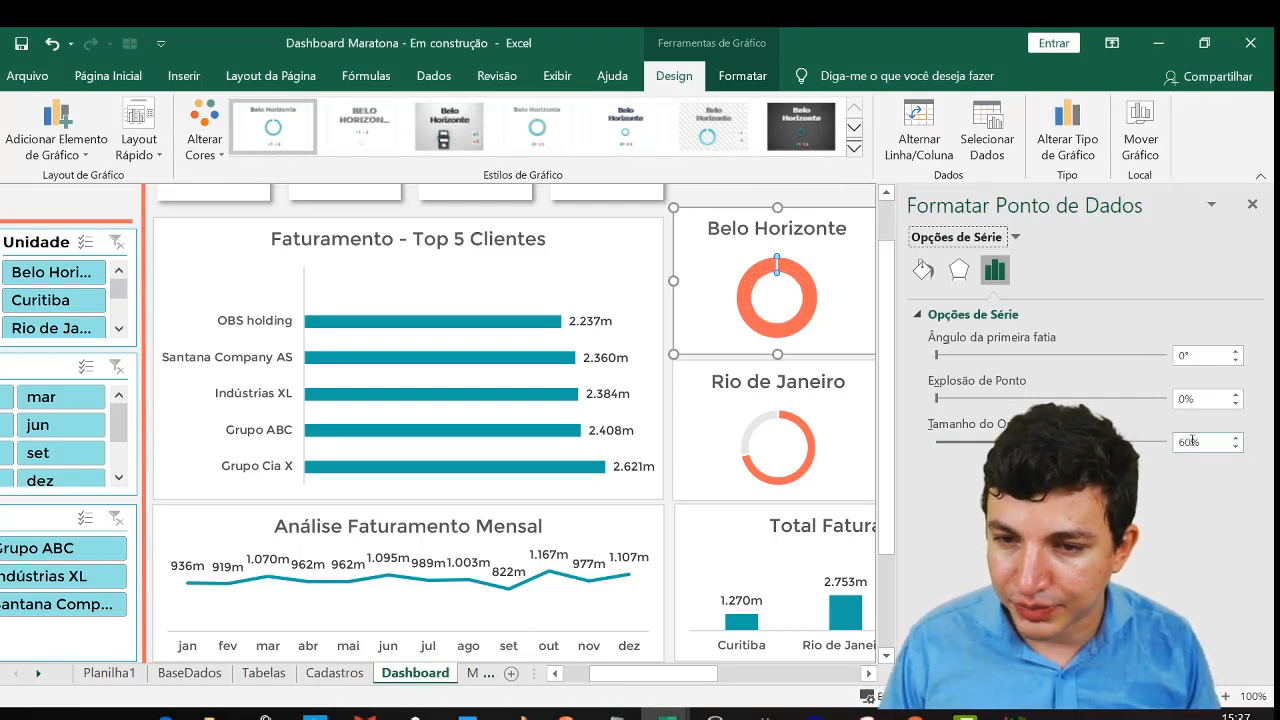
{"action": "left_click", "coordinate": [800, 408]}
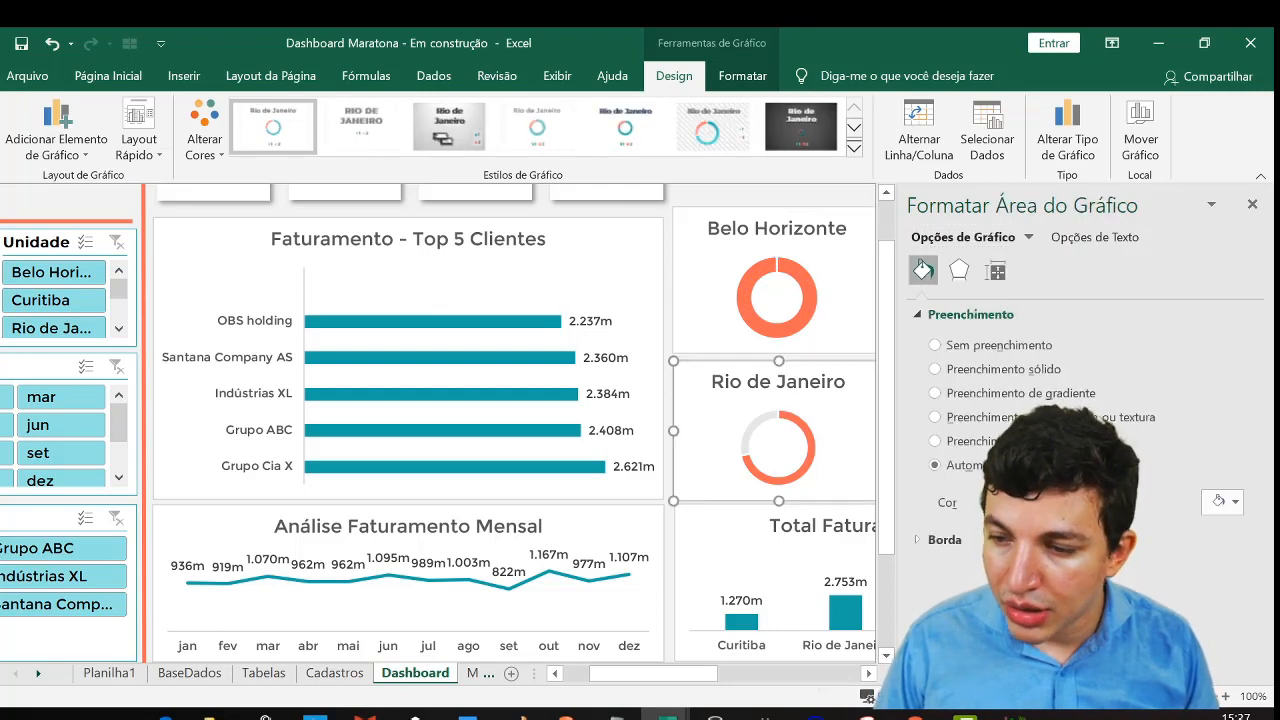
{"action": "left_click", "coordinate": [995, 272]}
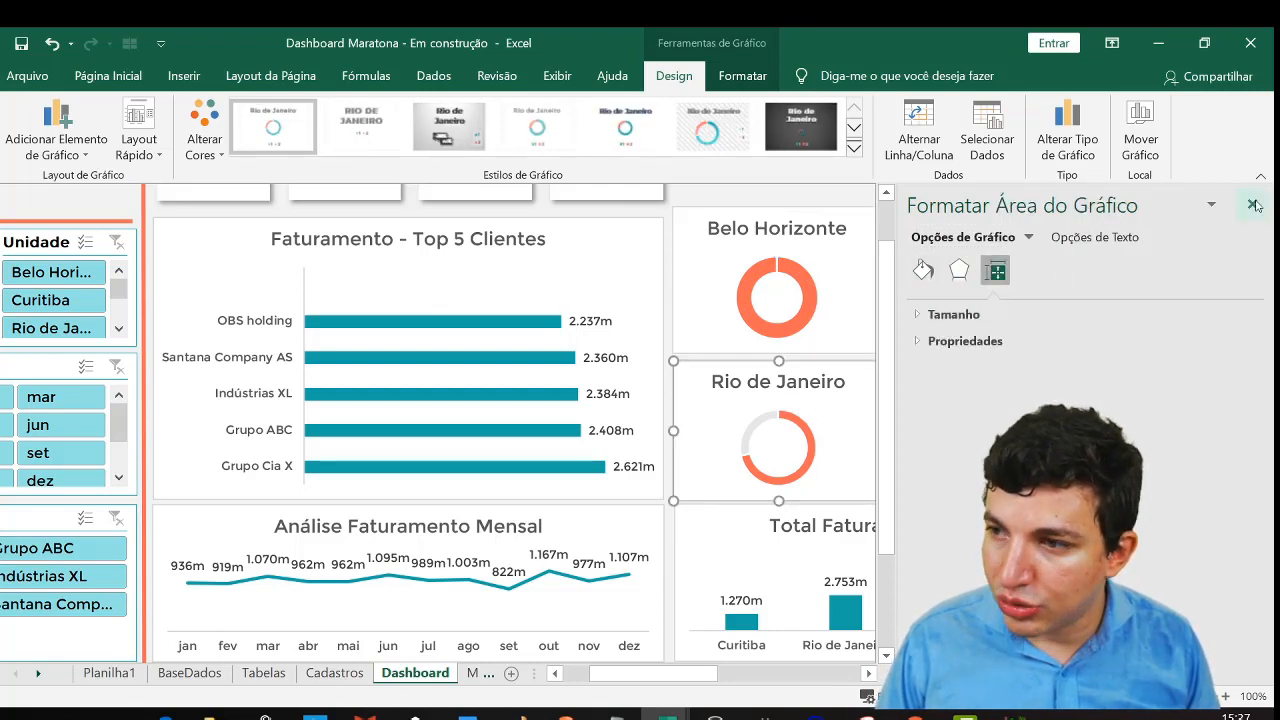
{"action": "left_click", "coordinate": [791, 418]}
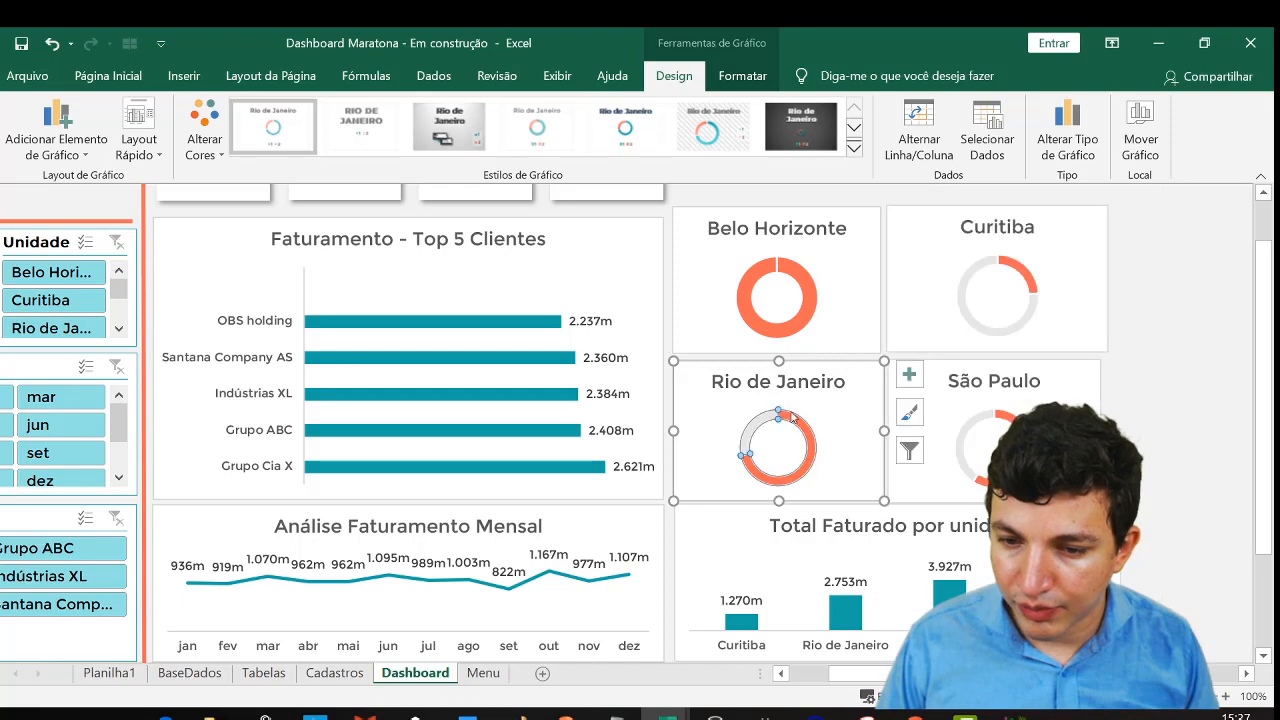
{"action": "left_click", "coordinate": [1012, 265], "text": "ctrl"}
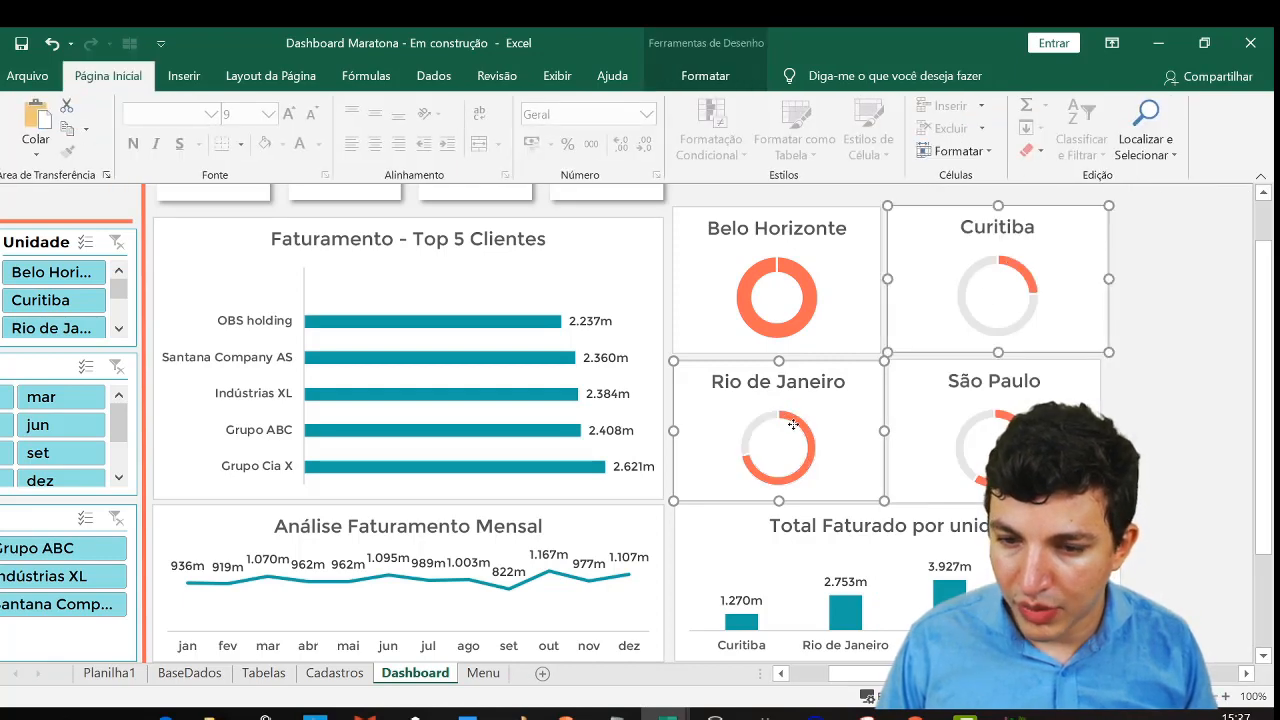
{"action": "left_click", "coordinate": [1214, 364]}
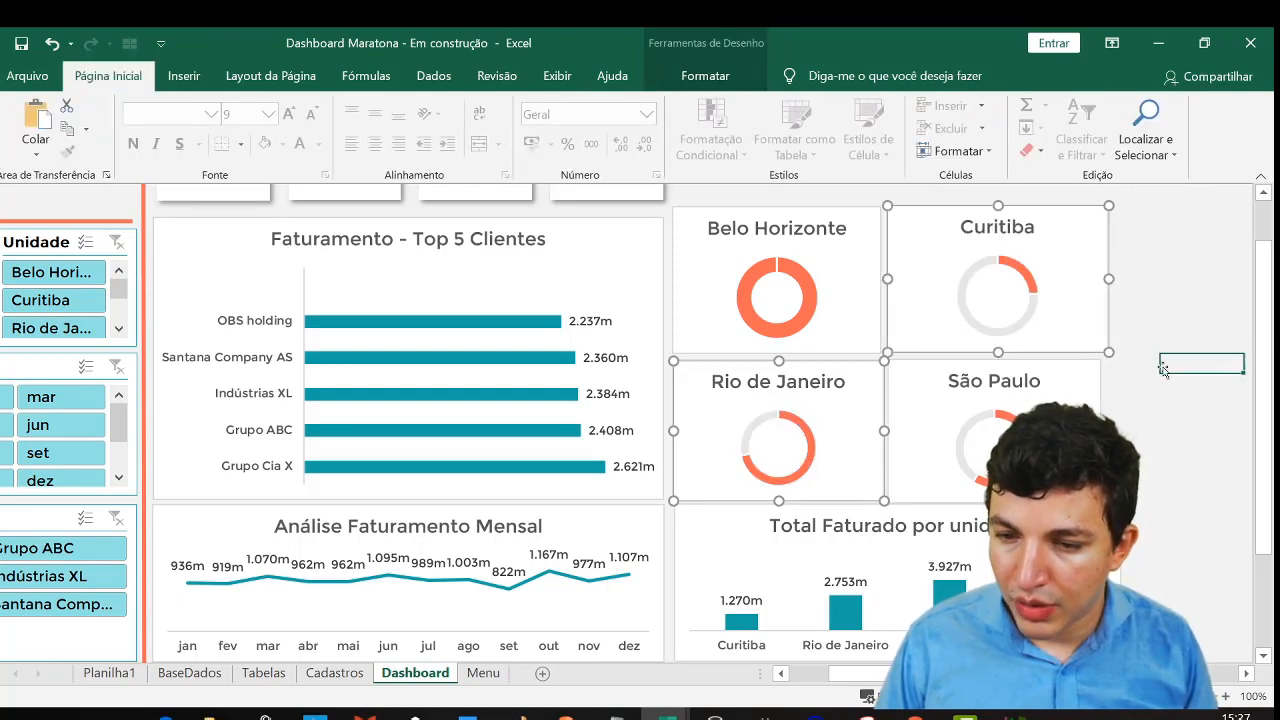
Set the doughnut hole size of the Rio de Janeiro chart to 60% and close the formatting options
{"action": "left_click", "coordinate": [791, 420]}
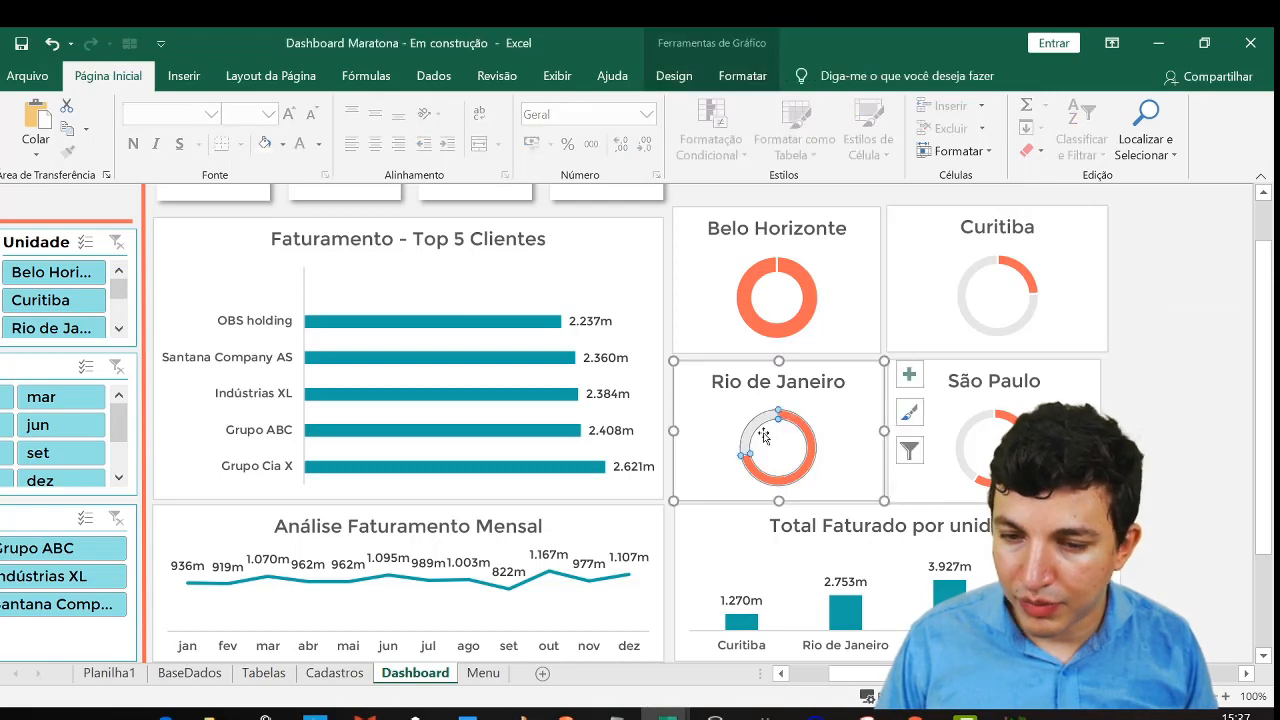
{"action": "double_click", "coordinate": [764, 436]}
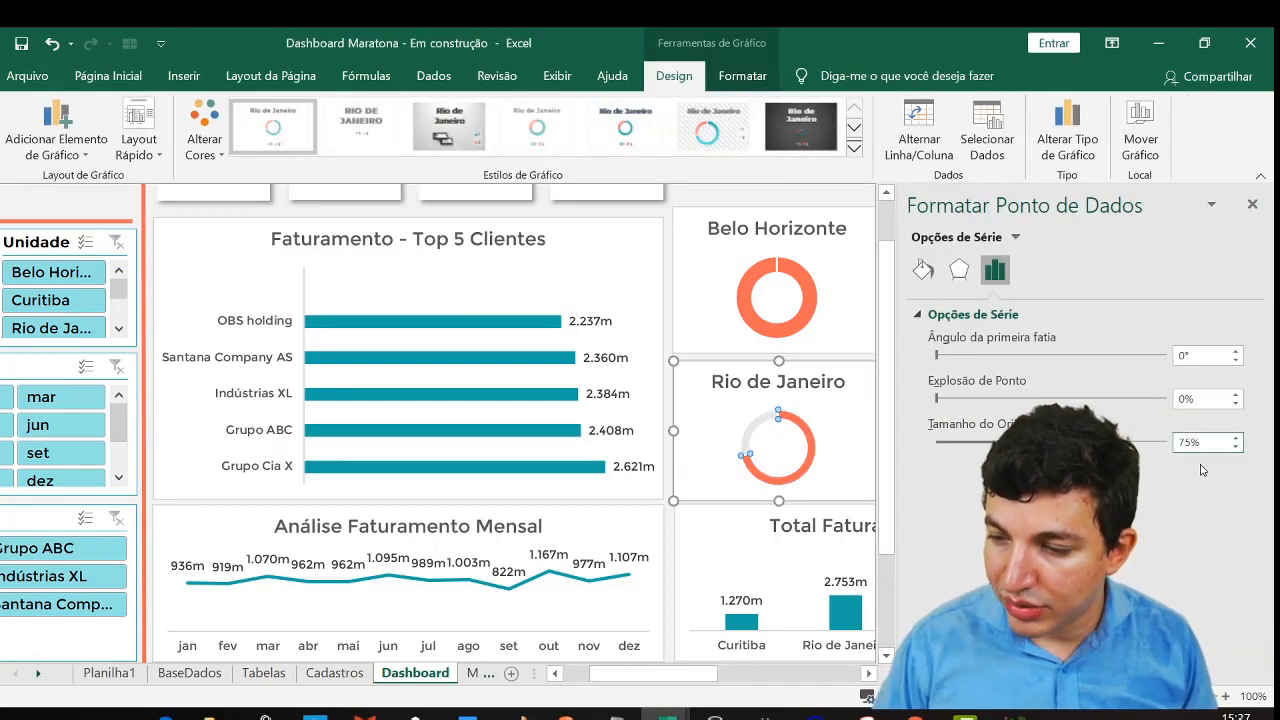
{"action": "type", "text": "0"}
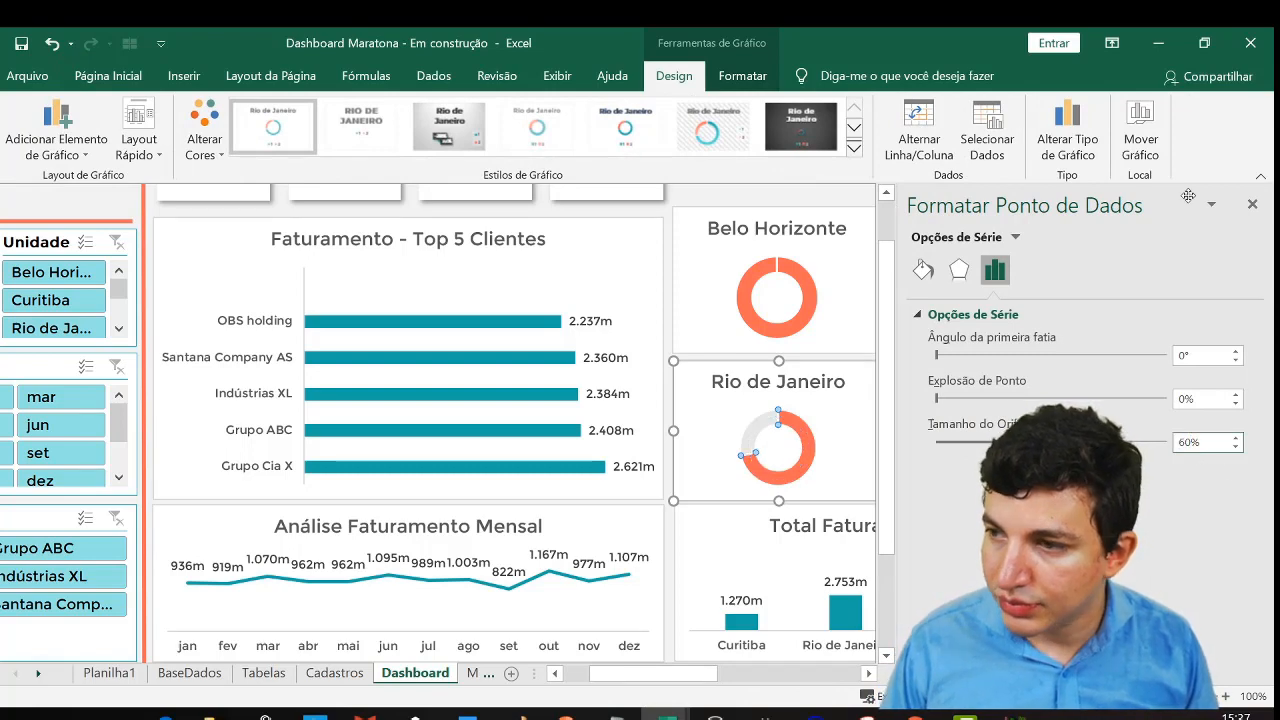
{"action": "left_click", "coordinate": [1252, 205]}
{"action": "left_click", "coordinate": [1128, 401]}
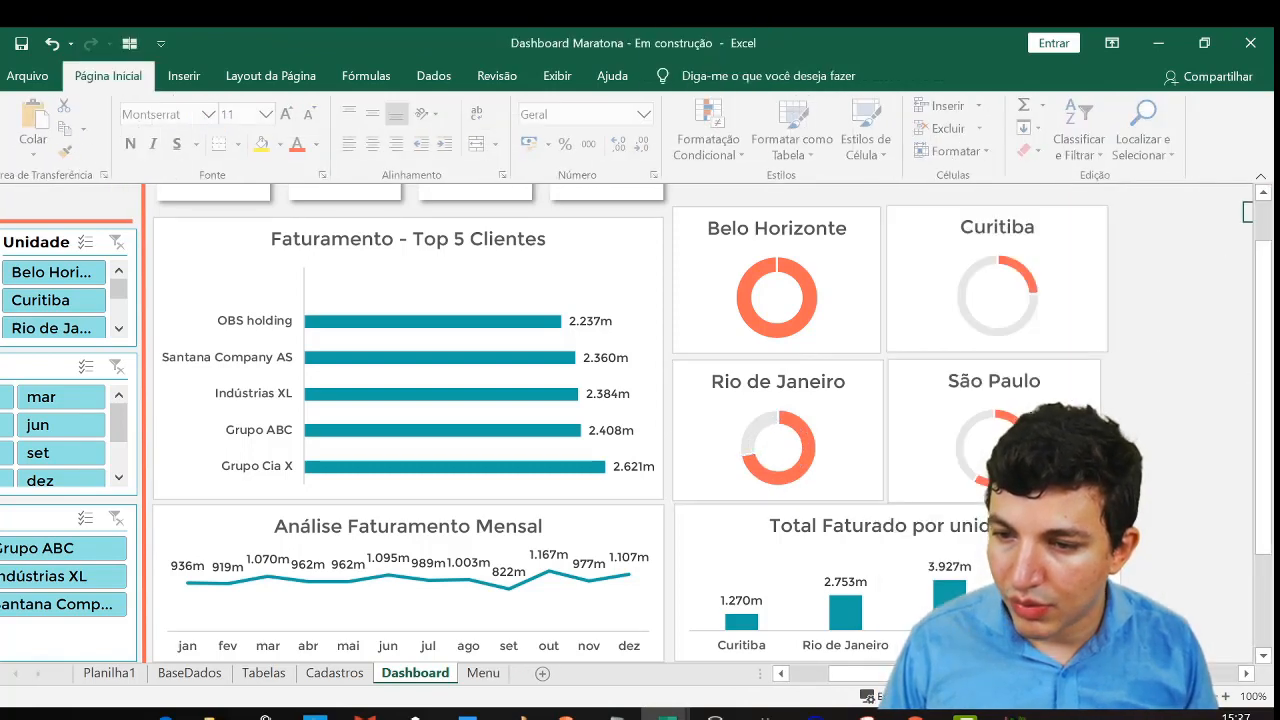
Set the doughnut hole size of the São Paulo chart to 60% and close the formatting options
{"action": "double_click", "coordinate": [1001, 416]}
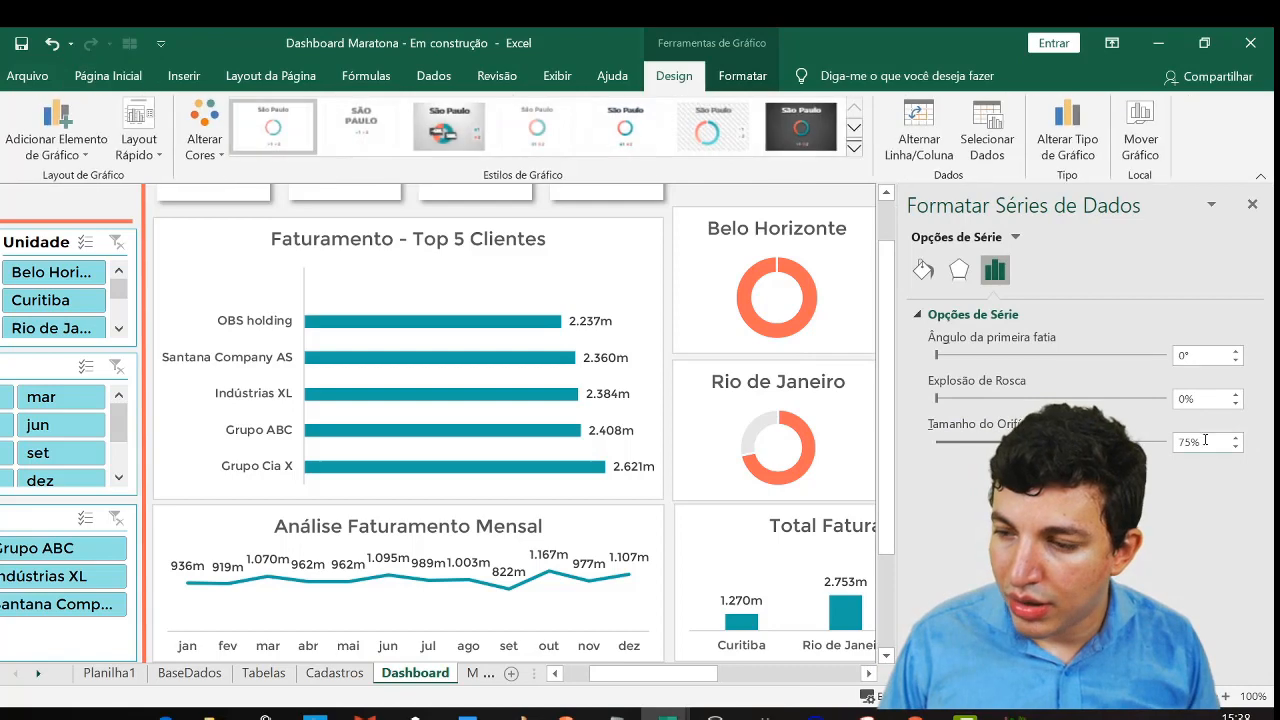
{"action": "double_click", "coordinate": [1190, 441]}
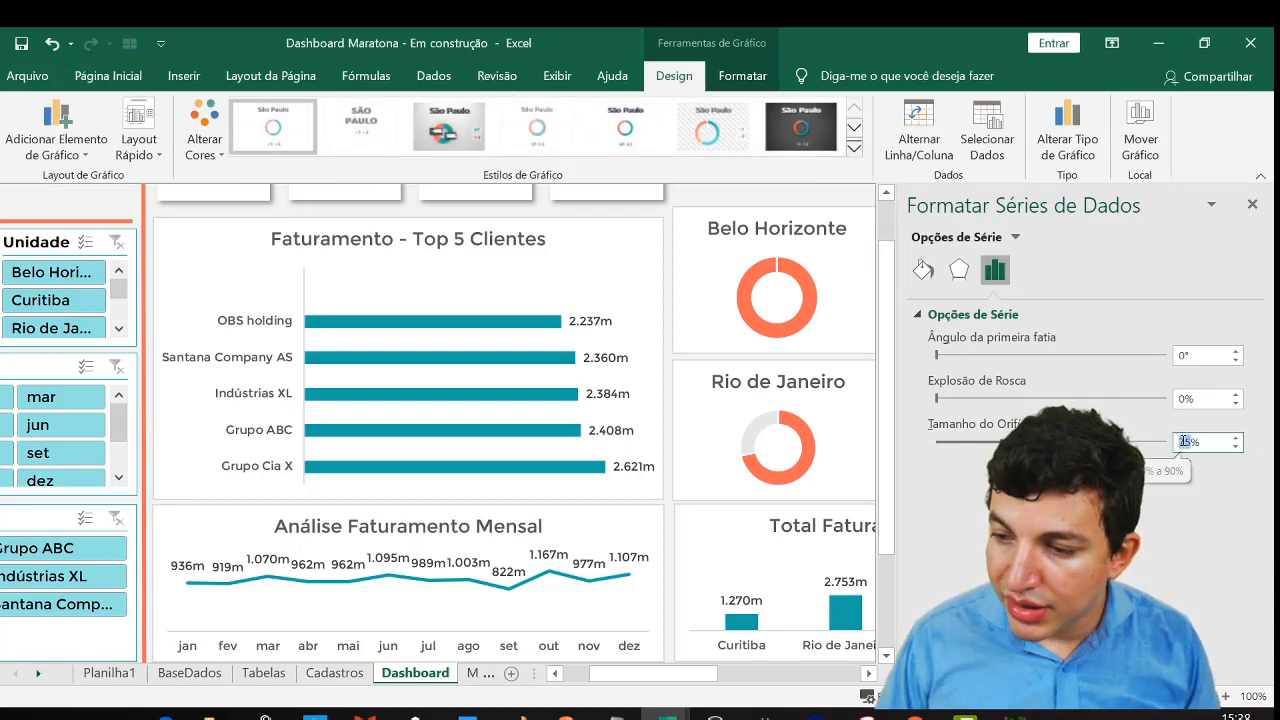
{"action": "type", "text": "60"}
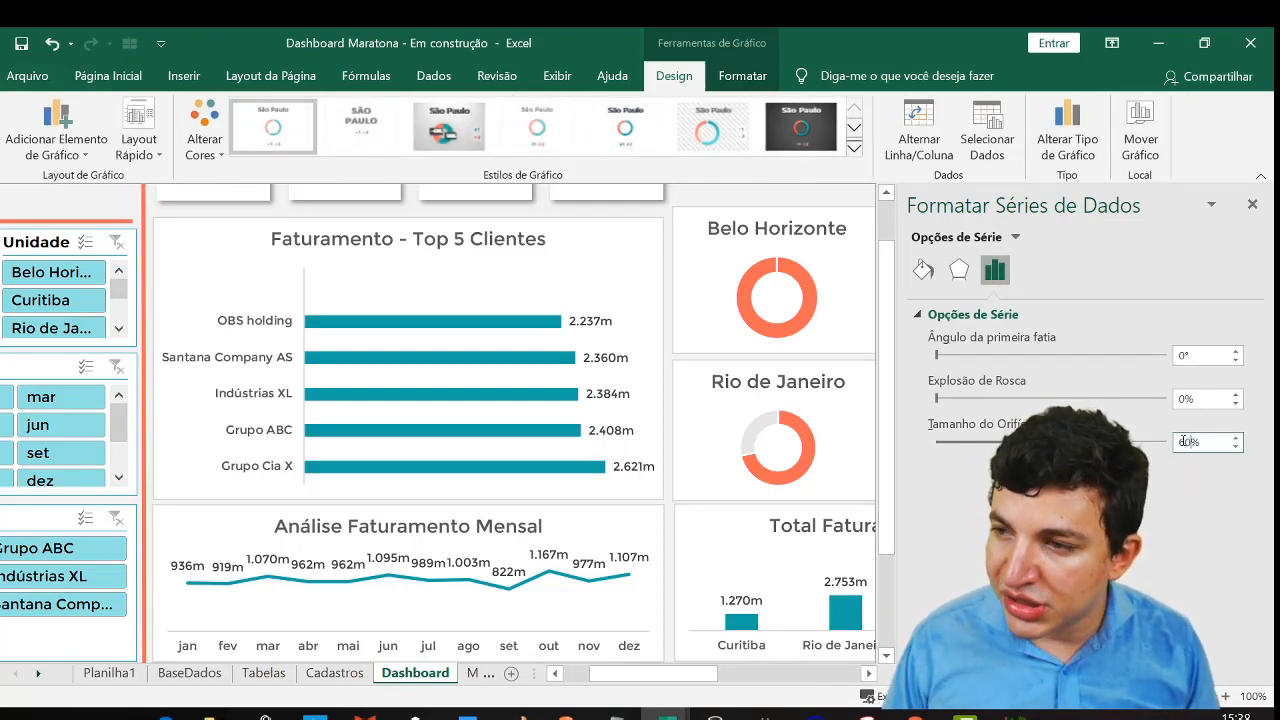
{"action": "left_click", "coordinate": [1251, 202]}
{"action": "left_click", "coordinate": [1201, 309]}
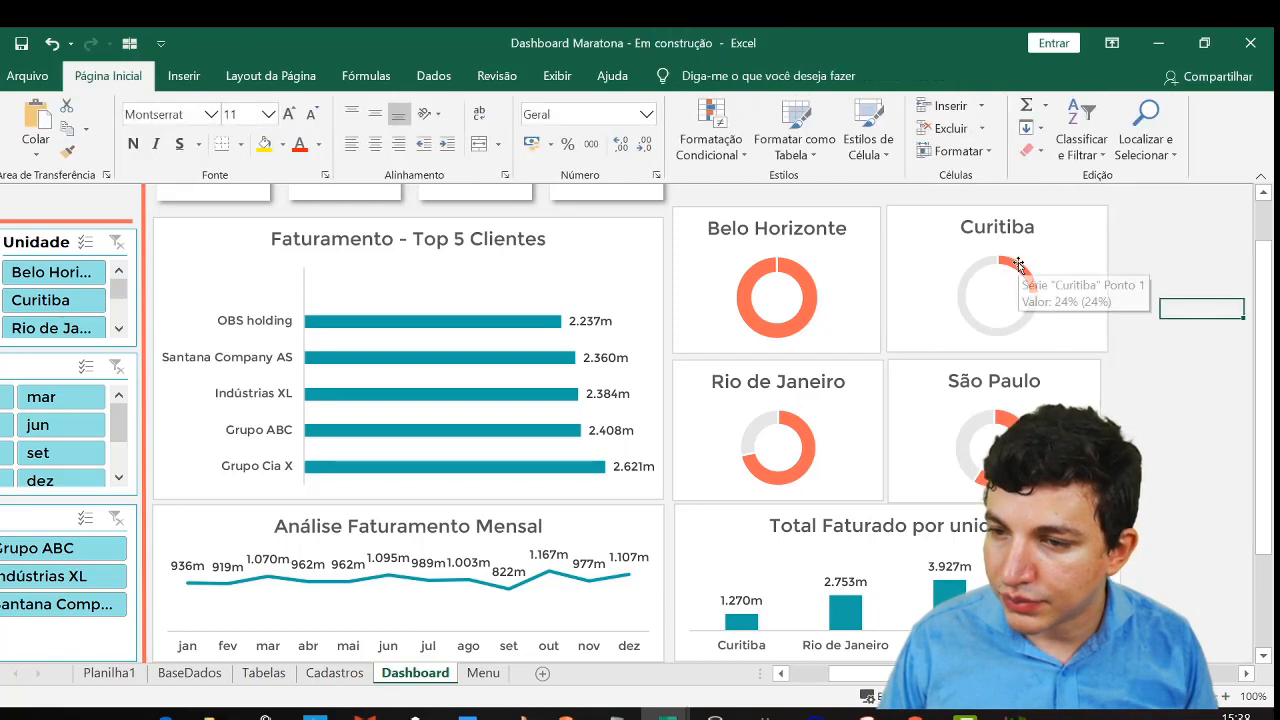
Set the Curitiba doughnut's hole size to 60%, matching the other unit charts, and close the formatting options
{"action": "double_click", "coordinate": [1018, 264]}
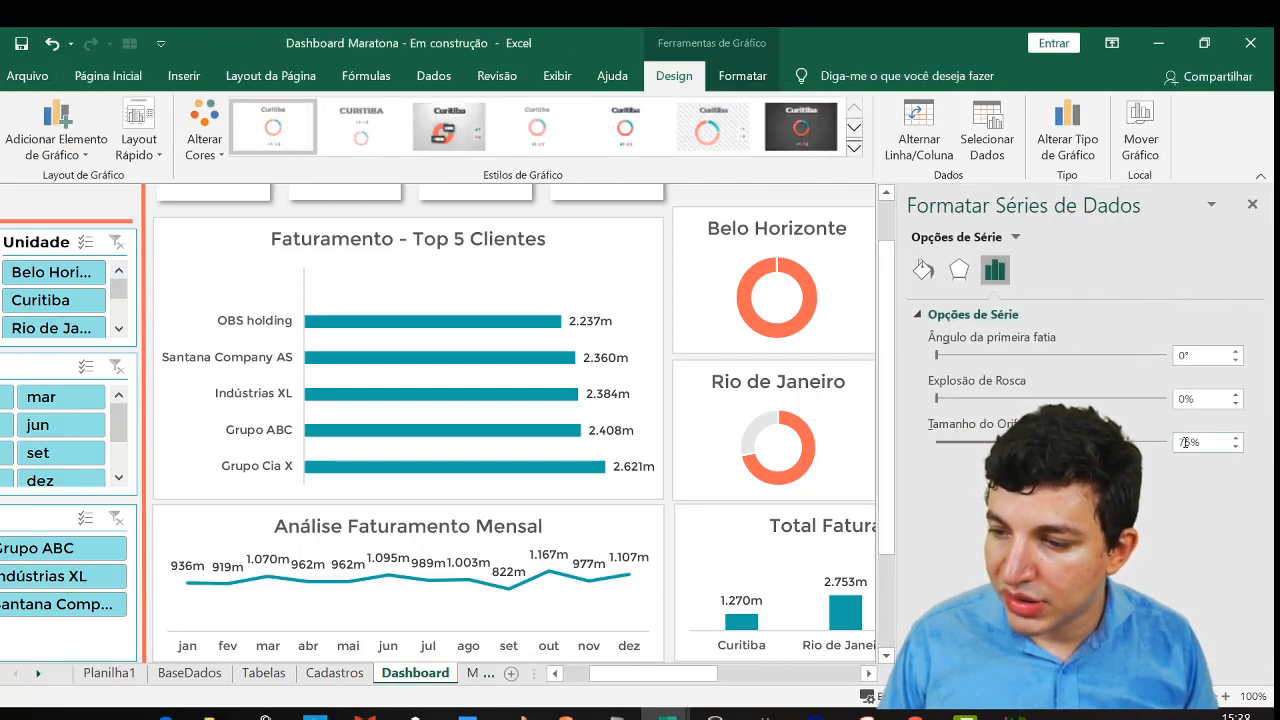
{"action": "left_click_drag", "start_coordinate": [1185, 448], "coordinate": [1193, 449]}
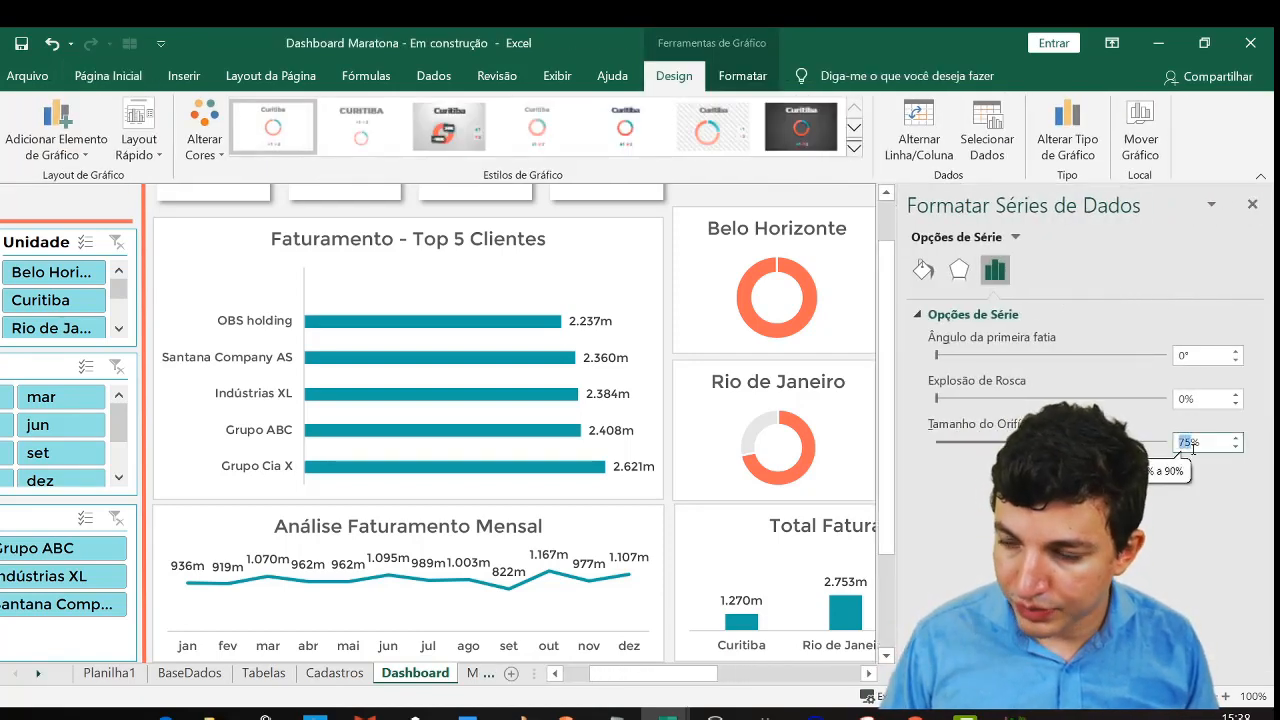
{"action": "left_click", "coordinate": [1252, 204]}
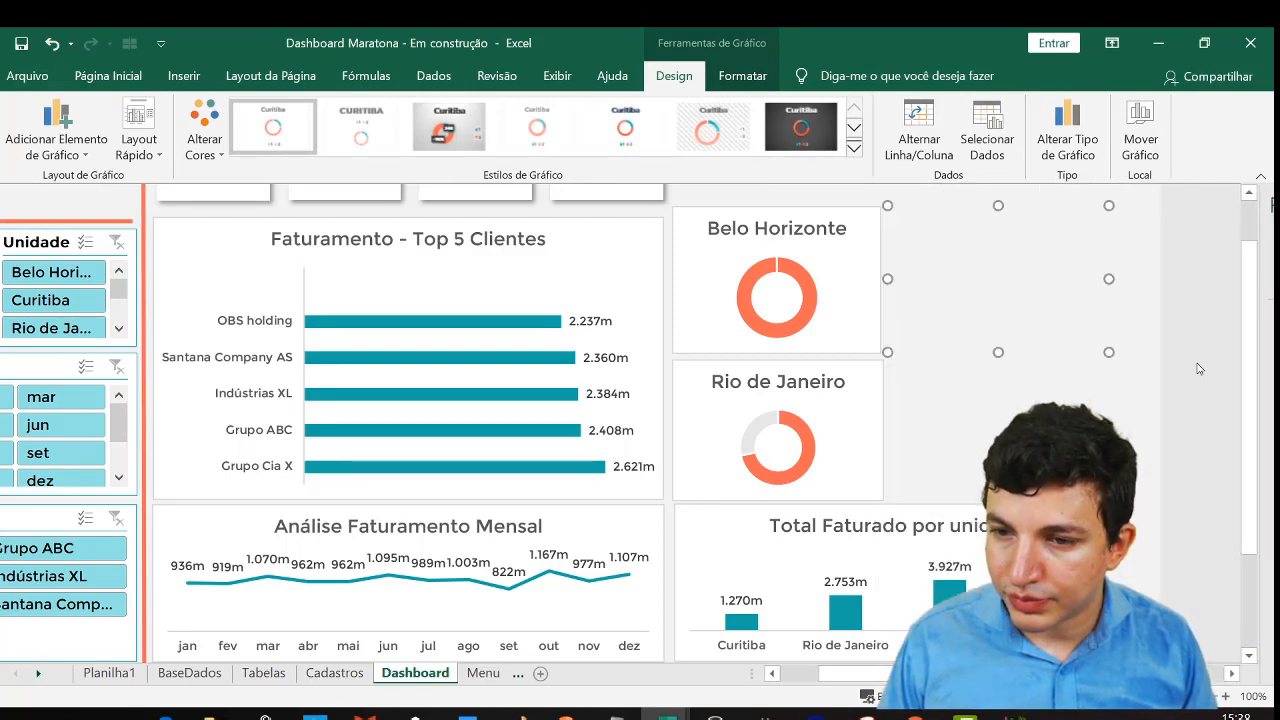
{"action": "left_click", "coordinate": [1204, 359]}
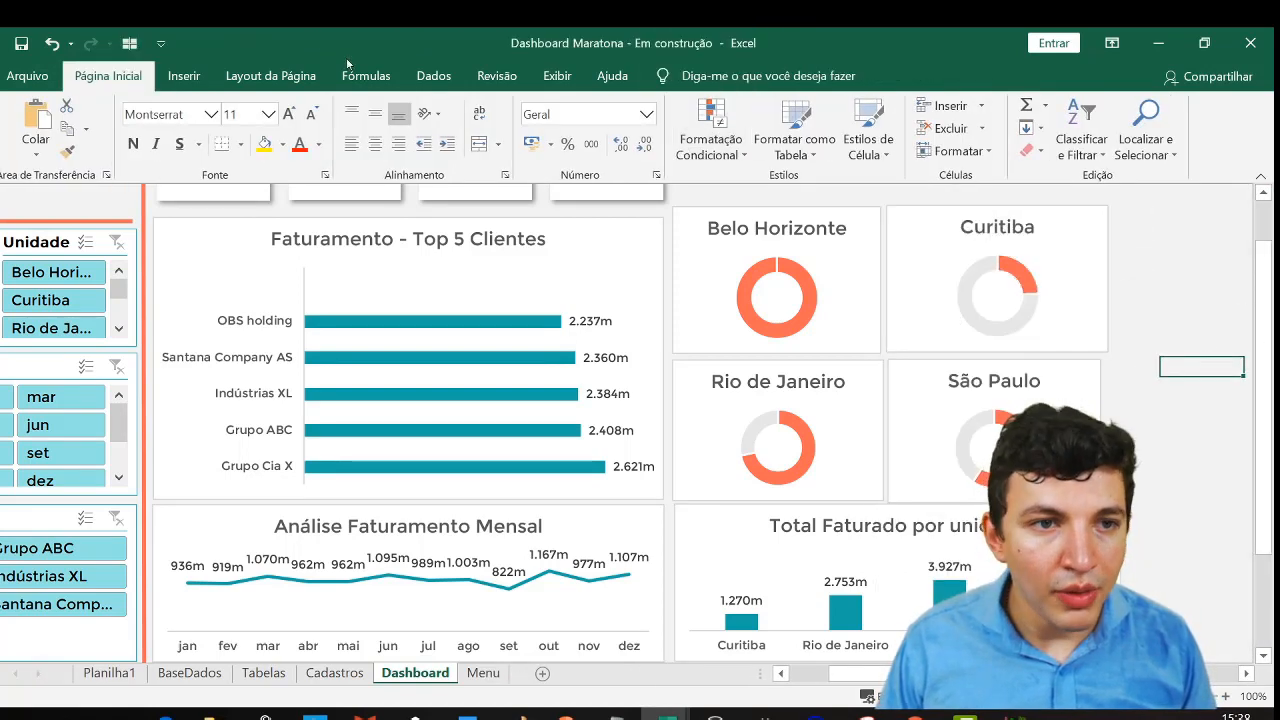
Enlarge the doughnut rings inside the Belo Horizonte and Rio de Janeiro charts by resizing their plot areas
{"action": "left_click", "coordinate": [185, 76]}
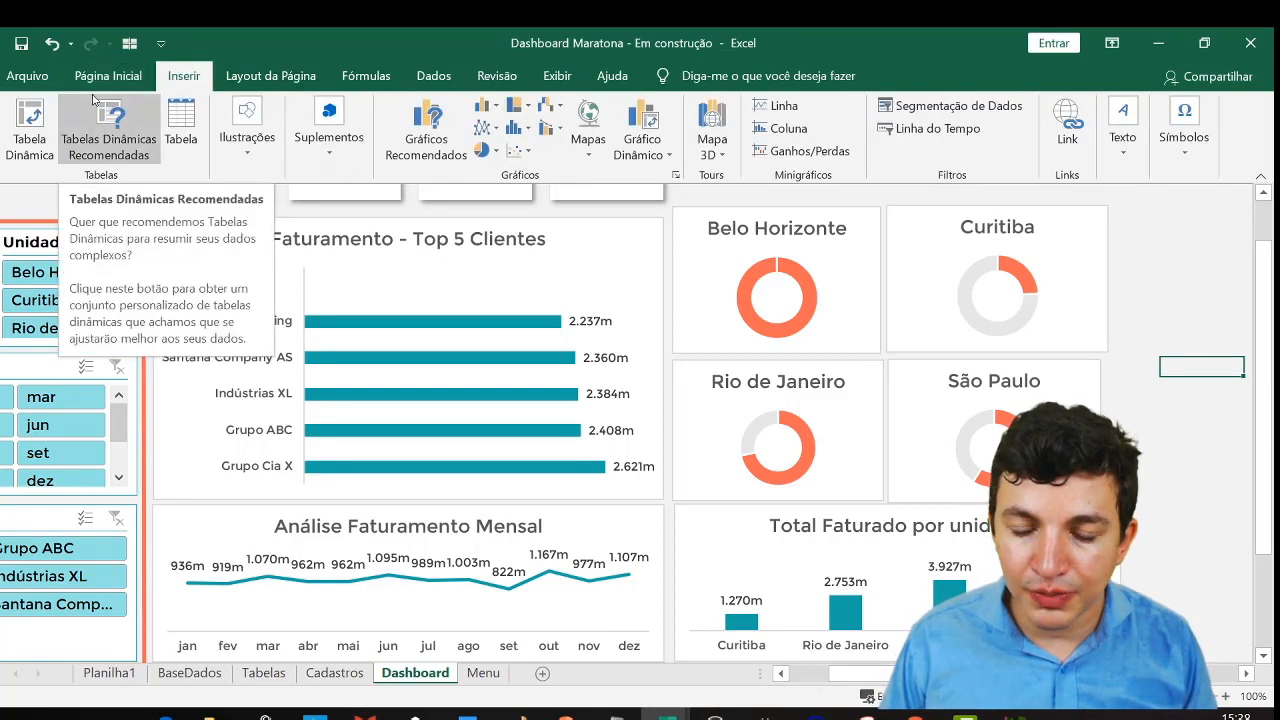
{"action": "left_click", "coordinate": [812, 262]}
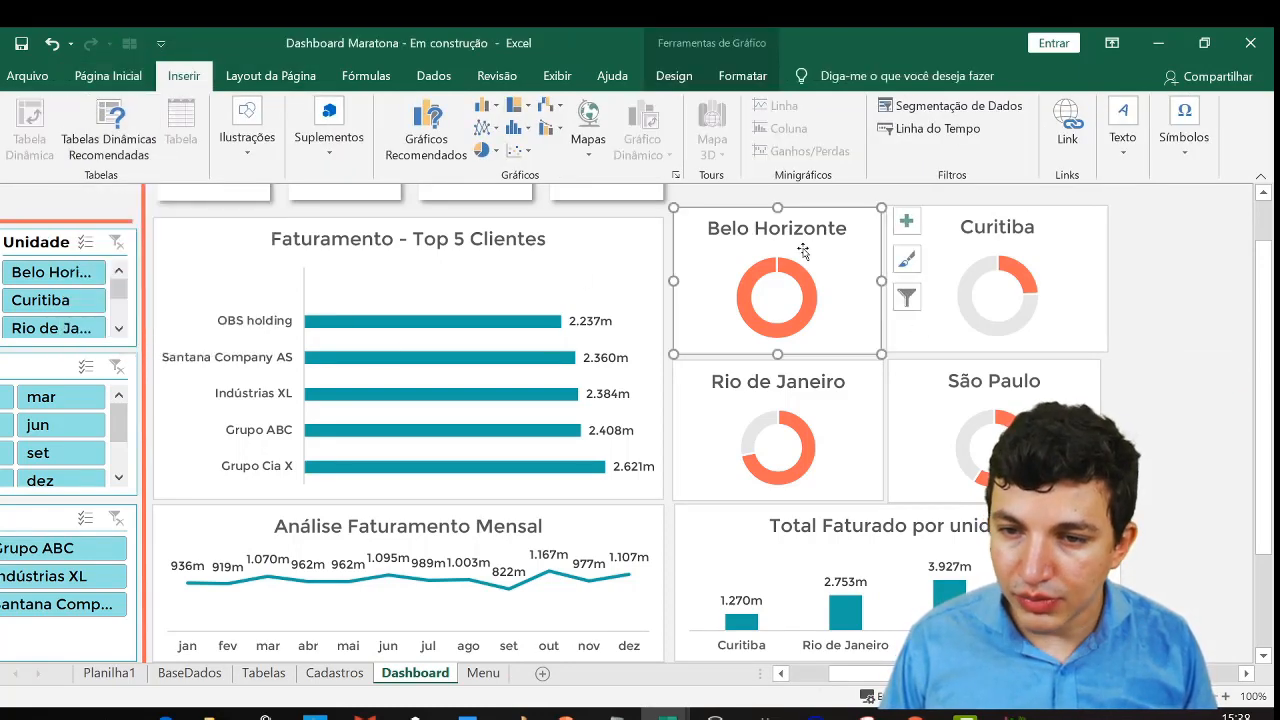
{"action": "left_click", "coordinate": [785, 301]}
{"action": "left_click_drag", "start_coordinate": [819, 258], "coordinate": [831, 246]}
{"action": "left_click", "coordinate": [787, 444]}
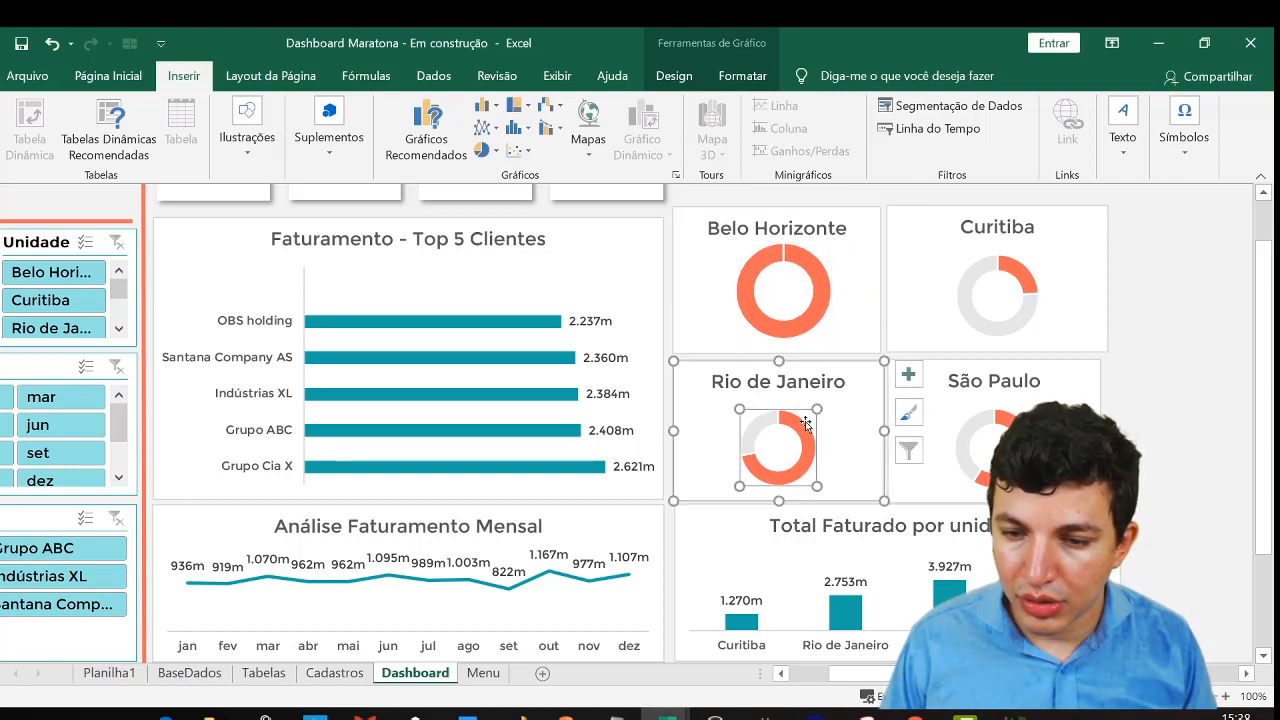
{"action": "left_click_drag", "start_coordinate": [817, 408], "coordinate": [826, 400]}
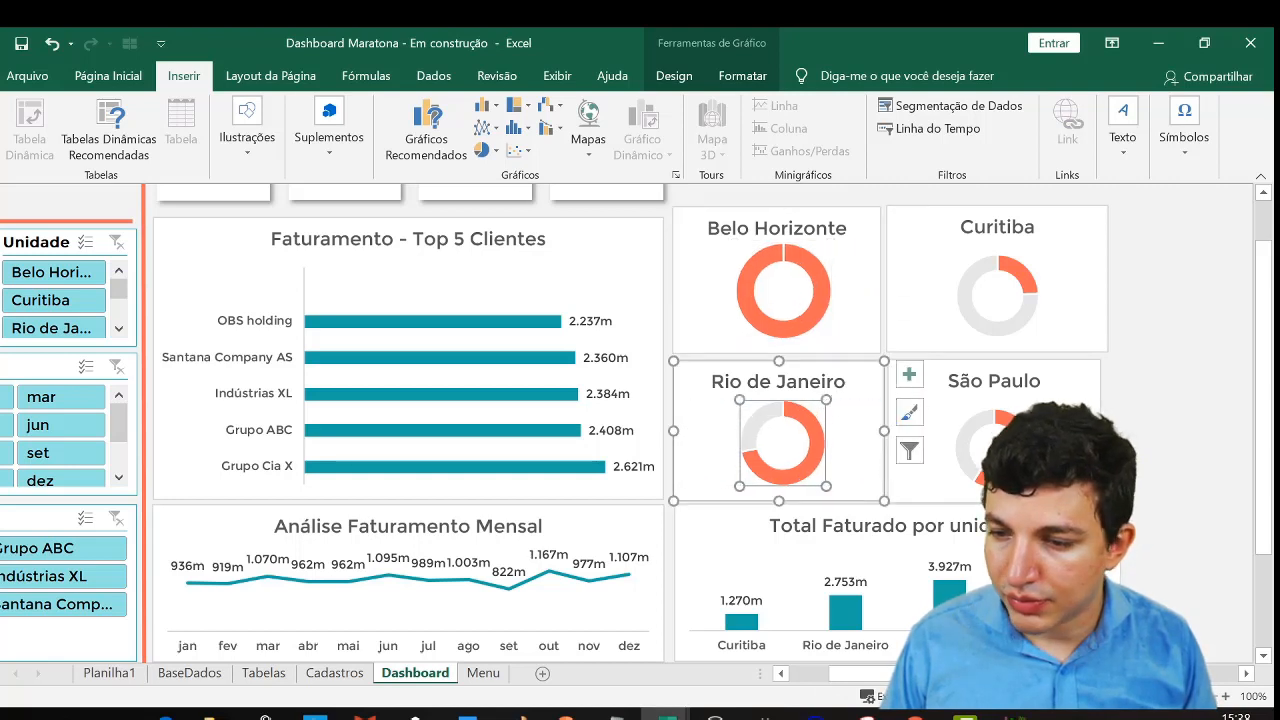
Enlarge the doughnut rings inside the São Paulo and Curitiba charts by resizing their plot areas
{"action": "left_click", "coordinate": [999, 449]}
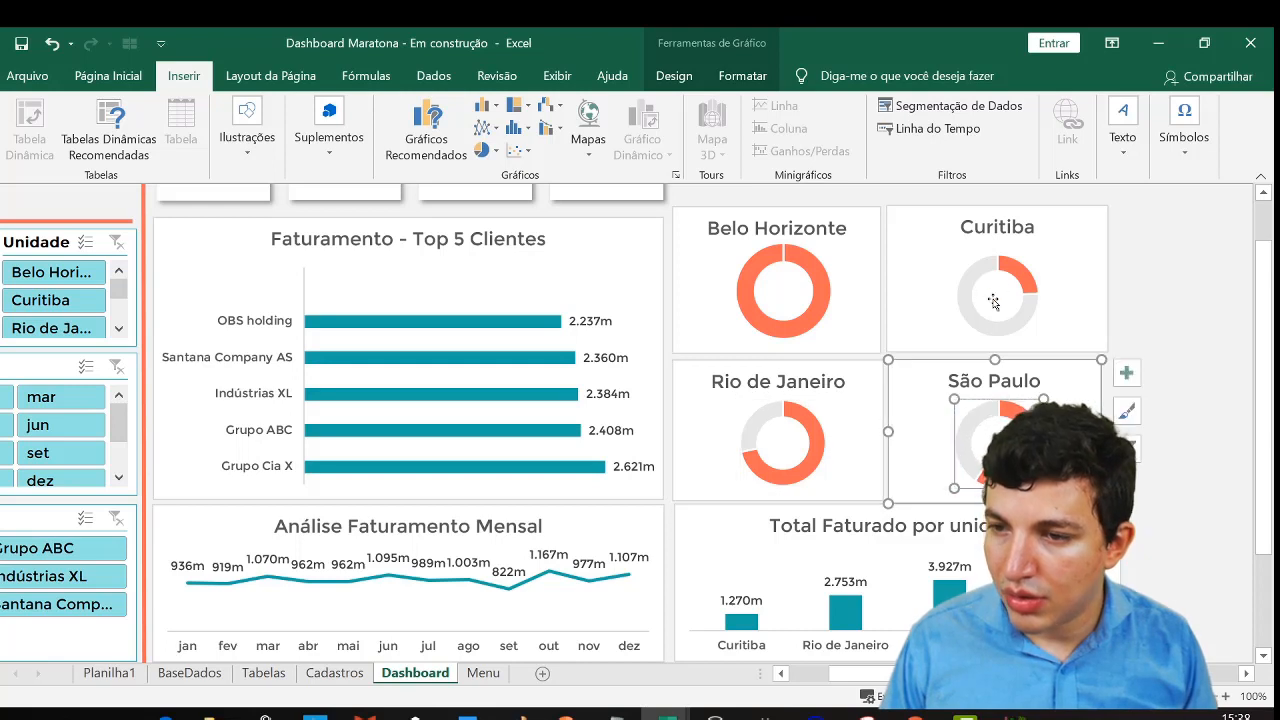
{"action": "left_click", "coordinate": [1046, 251]}
{"action": "left_click", "coordinate": [1048, 244]}
{"action": "left_click_drag", "start_coordinate": [1048, 244], "coordinate": [1058, 234]}
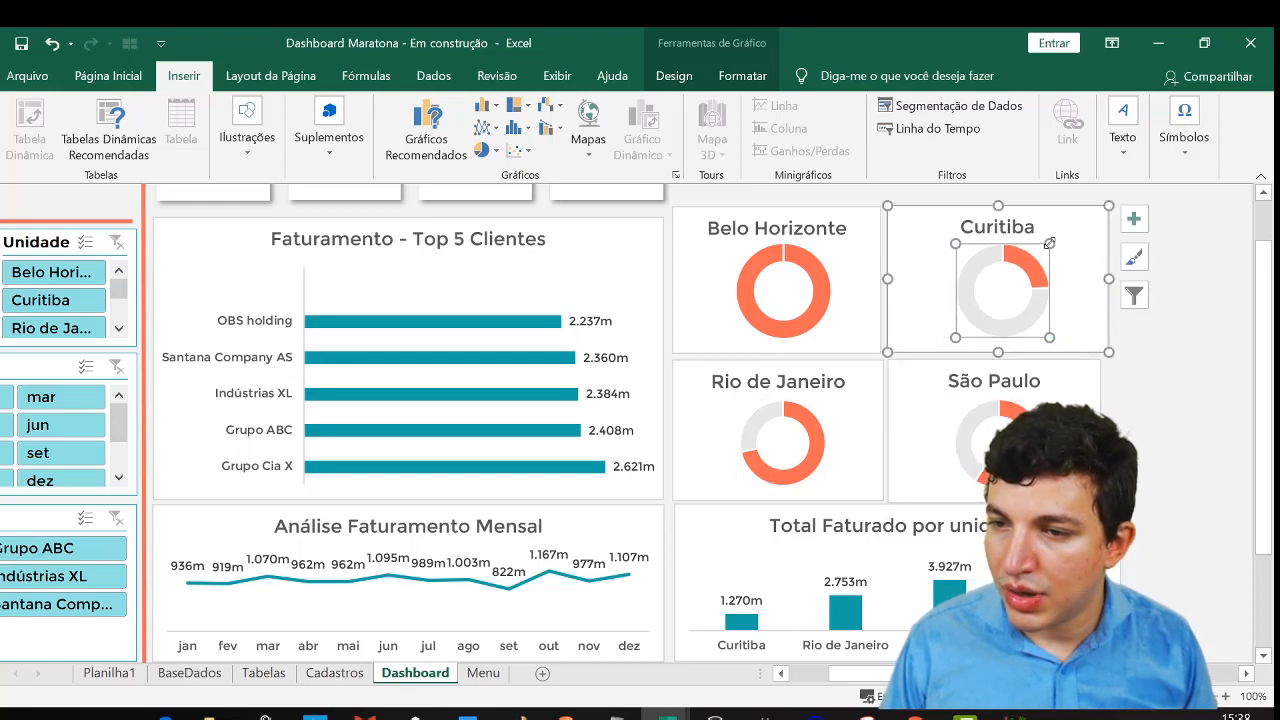
{"action": "left_click", "coordinate": [1200, 405]}
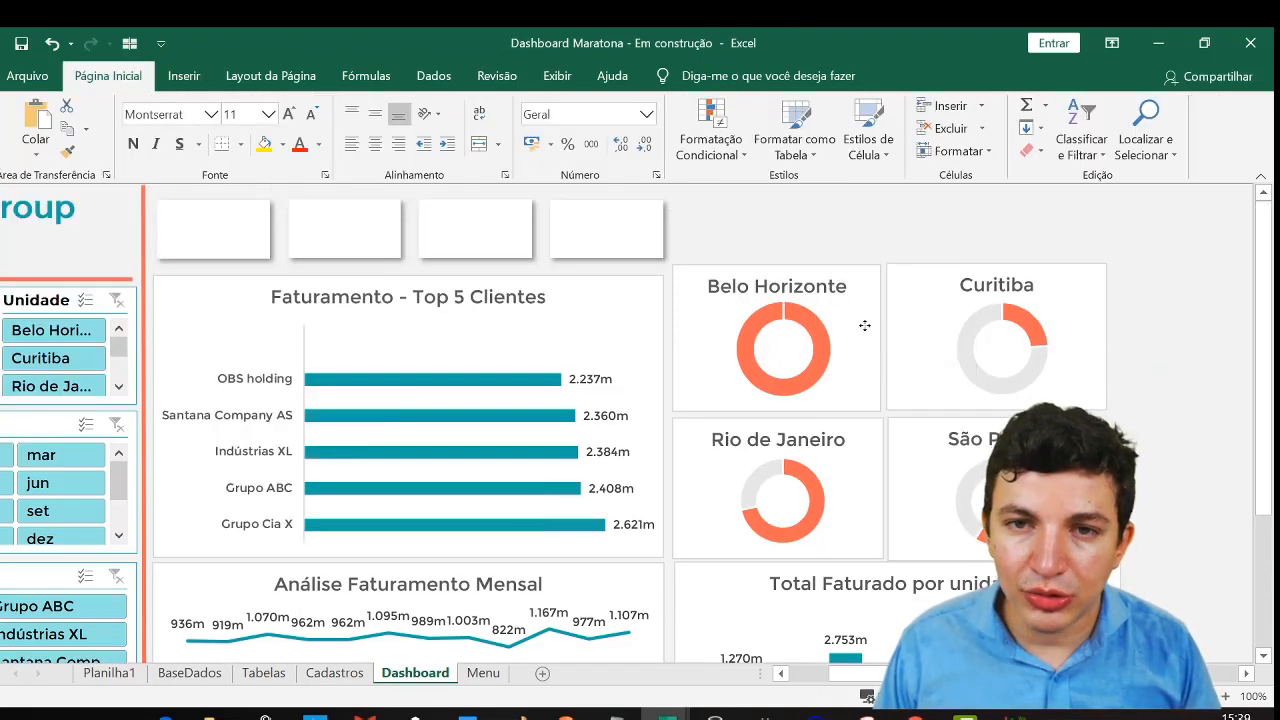
Remove the shape outline of the Belo Horizonte chart and apply a shadow effect to it
{"action": "left_click", "coordinate": [863, 325]}
{"action": "left_click", "coordinate": [742, 75]}
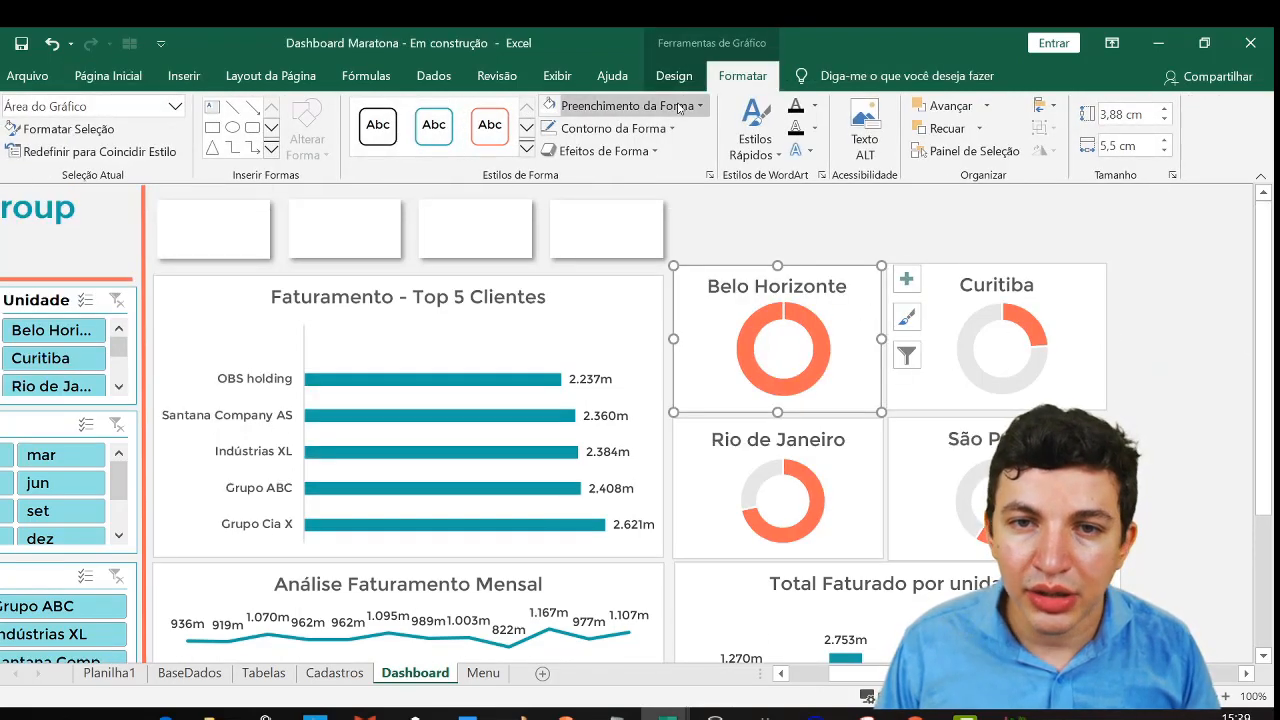
{"action": "left_click", "coordinate": [605, 128]}
{"action": "left_click", "coordinate": [580, 366]}
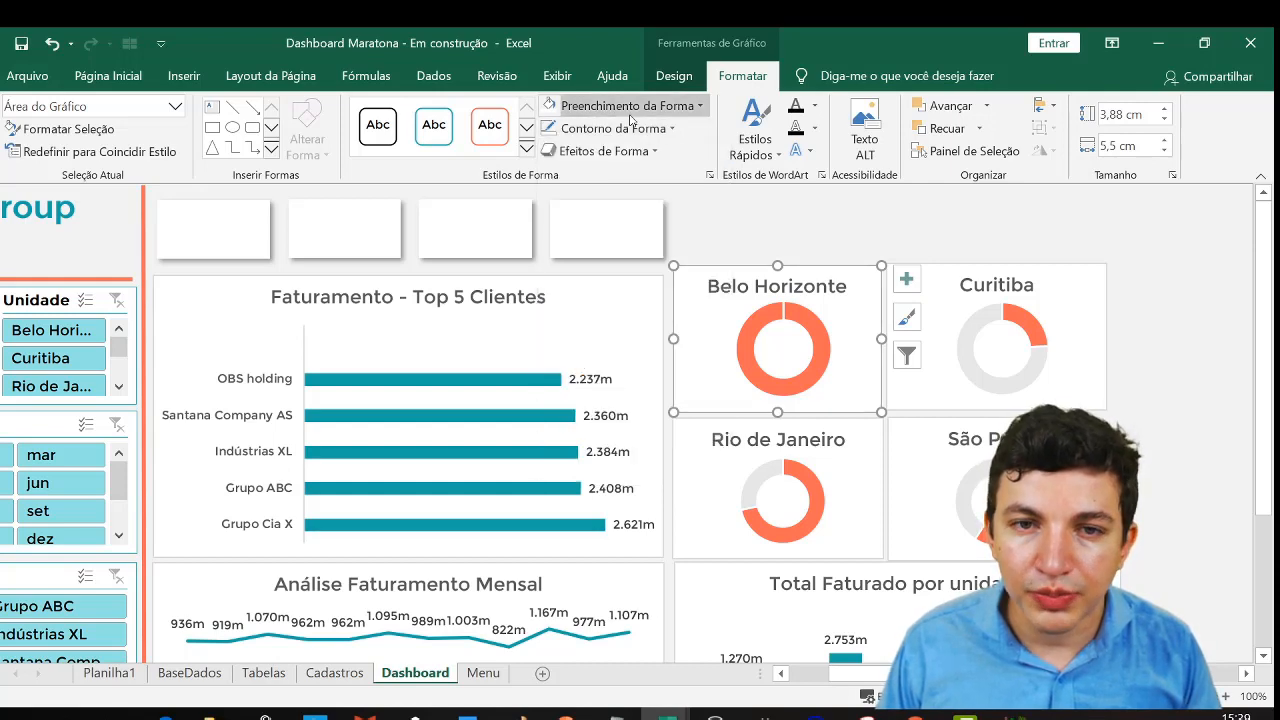
{"action": "left_click", "coordinate": [600, 151]}
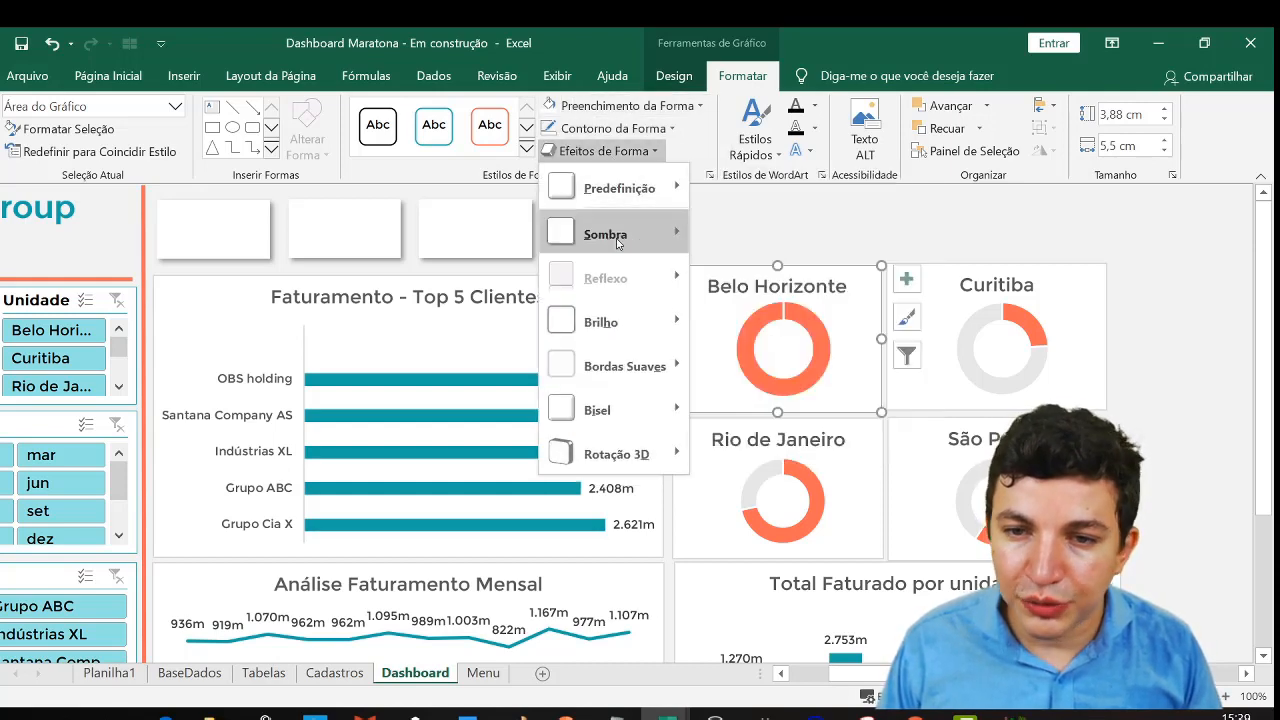
{"action": "mouse_move", "coordinate": [617, 243]}
{"action": "left_click", "coordinate": [720, 258]}
{"action": "left_click", "coordinate": [1062, 287]}
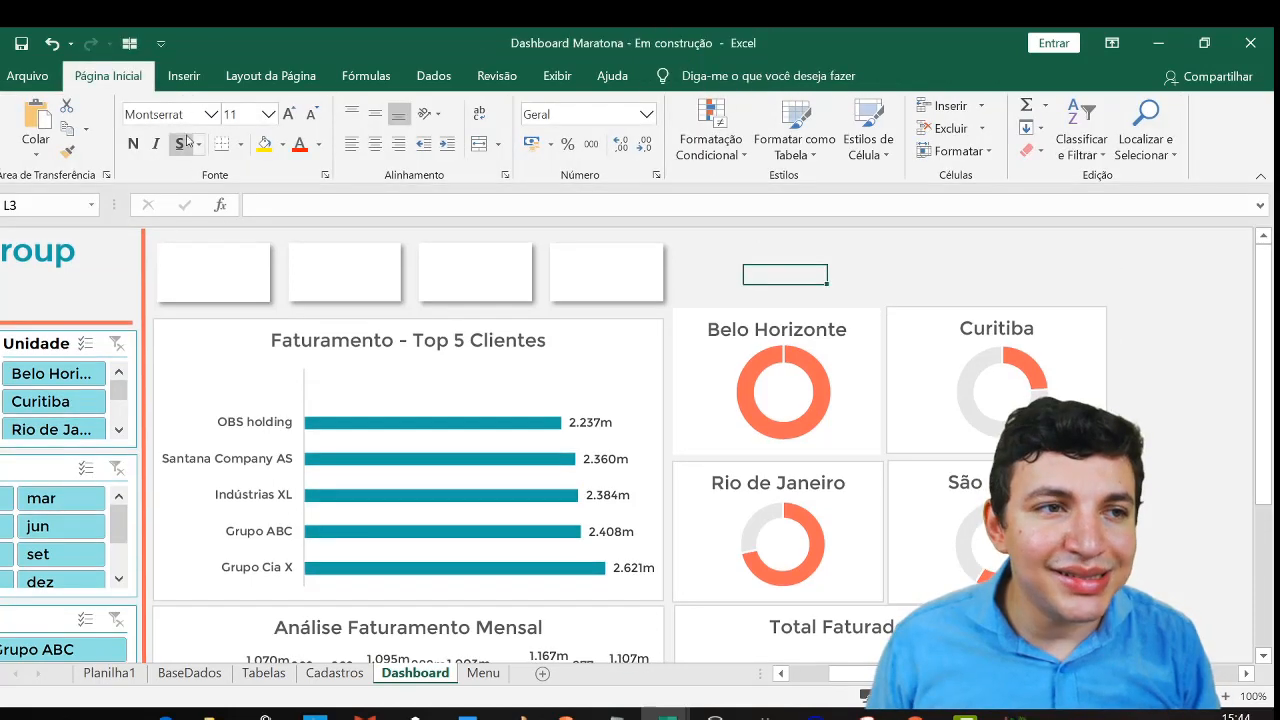
Insert a text box about 0.65 cm high and 1.22 cm wide inside the Belo Horizonte ring and remove its outline
{"action": "left_click", "coordinate": [184, 76]}
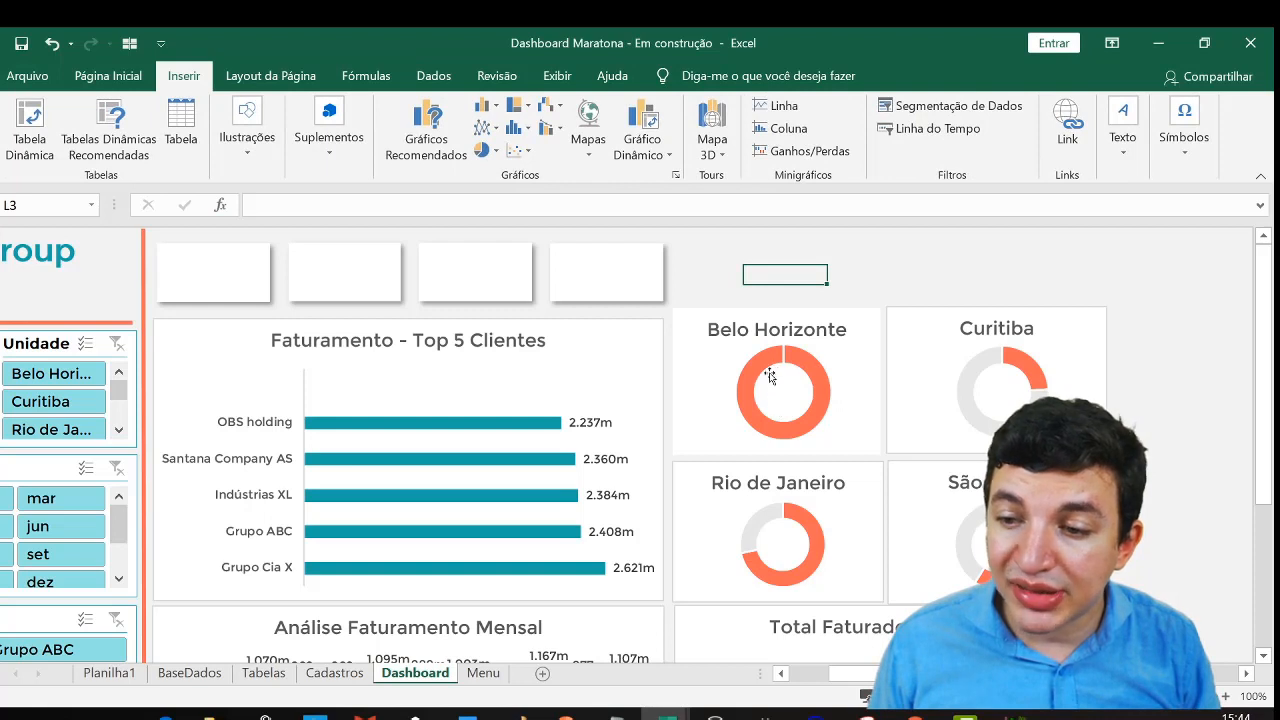
{"action": "left_click", "coordinate": [1128, 140]}
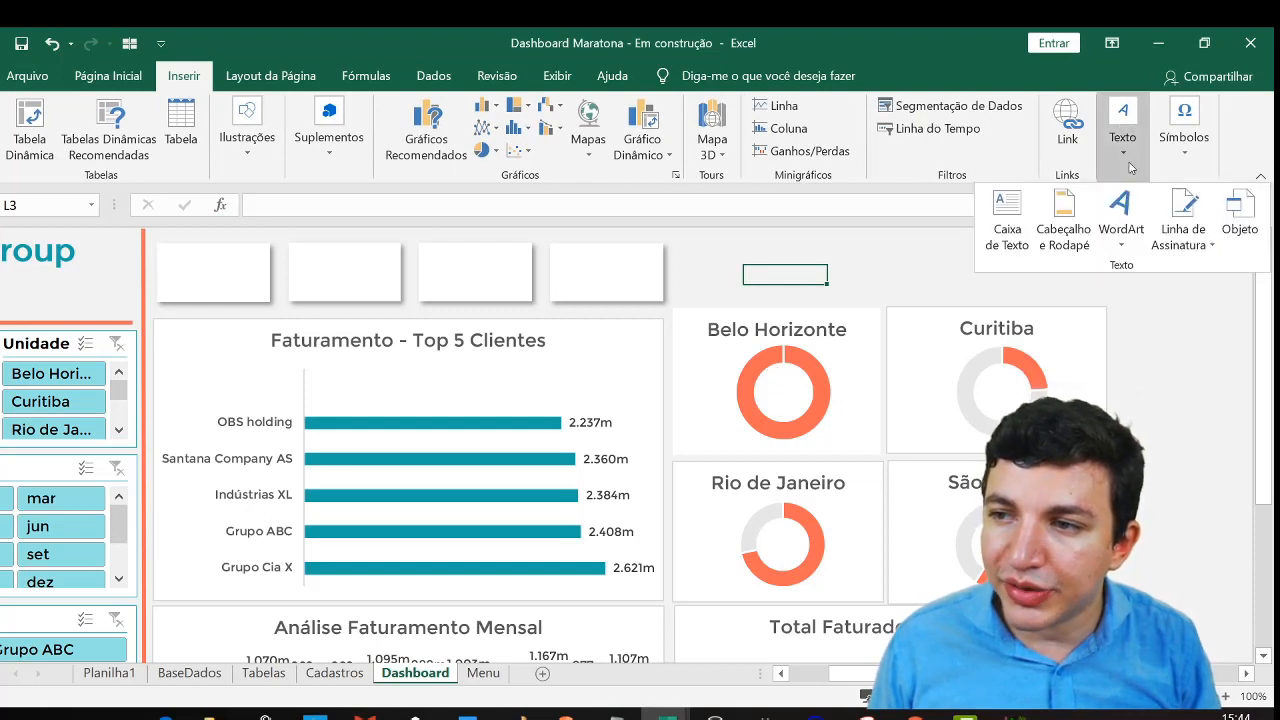
{"action": "left_click", "coordinate": [1007, 228]}
{"action": "left_click_drag", "start_coordinate": [762, 381], "coordinate": [810, 404]}
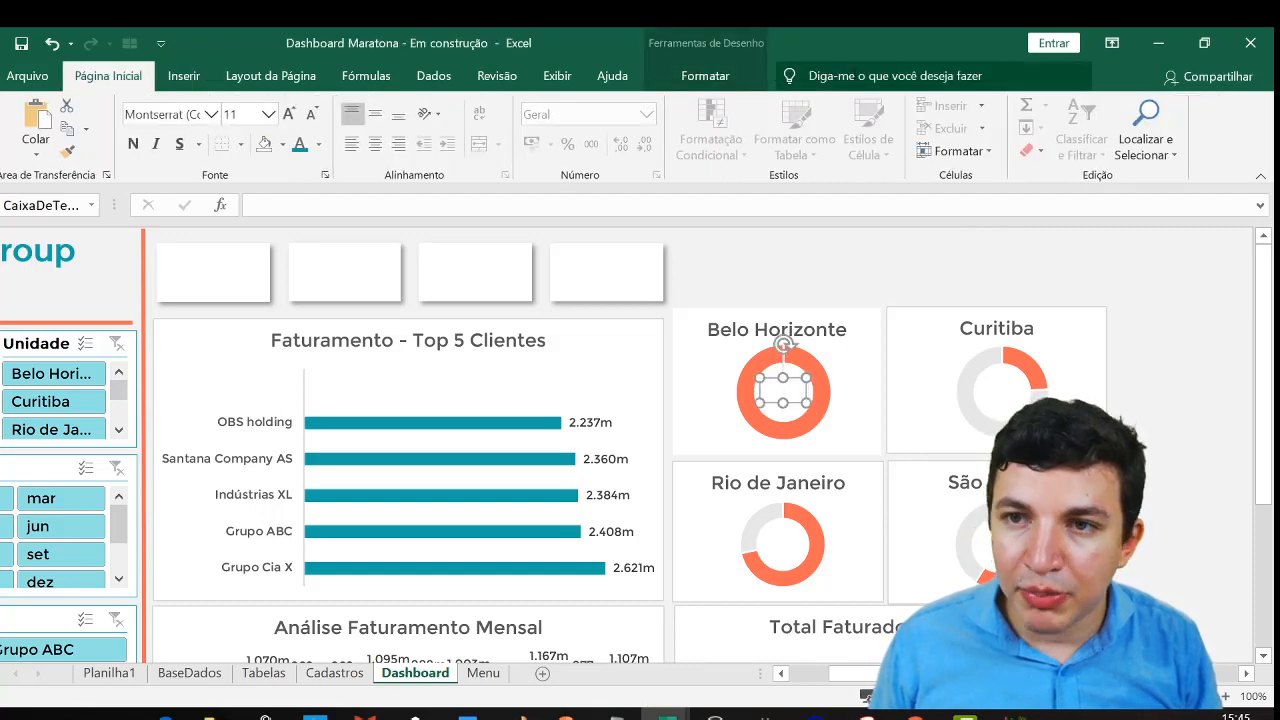
{"action": "left_click", "coordinate": [705, 75]}
{"action": "left_click", "coordinate": [450, 128]}
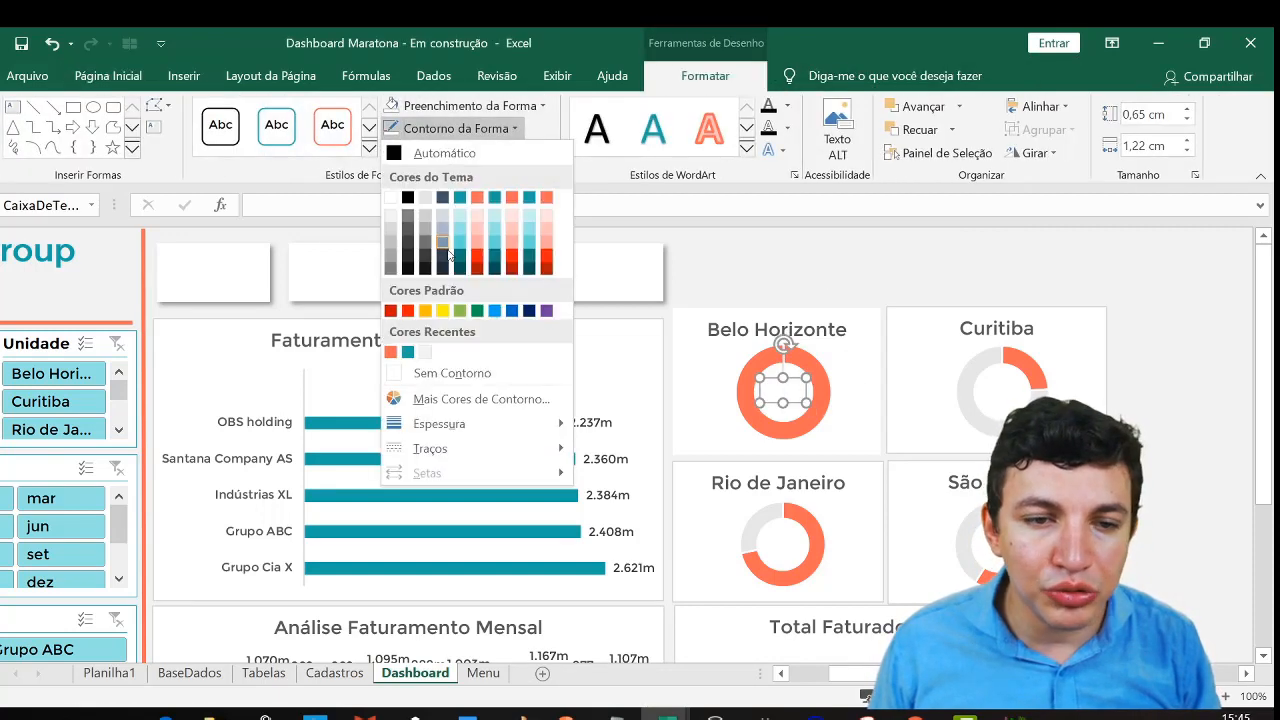
{"action": "left_click", "coordinate": [455, 371]}
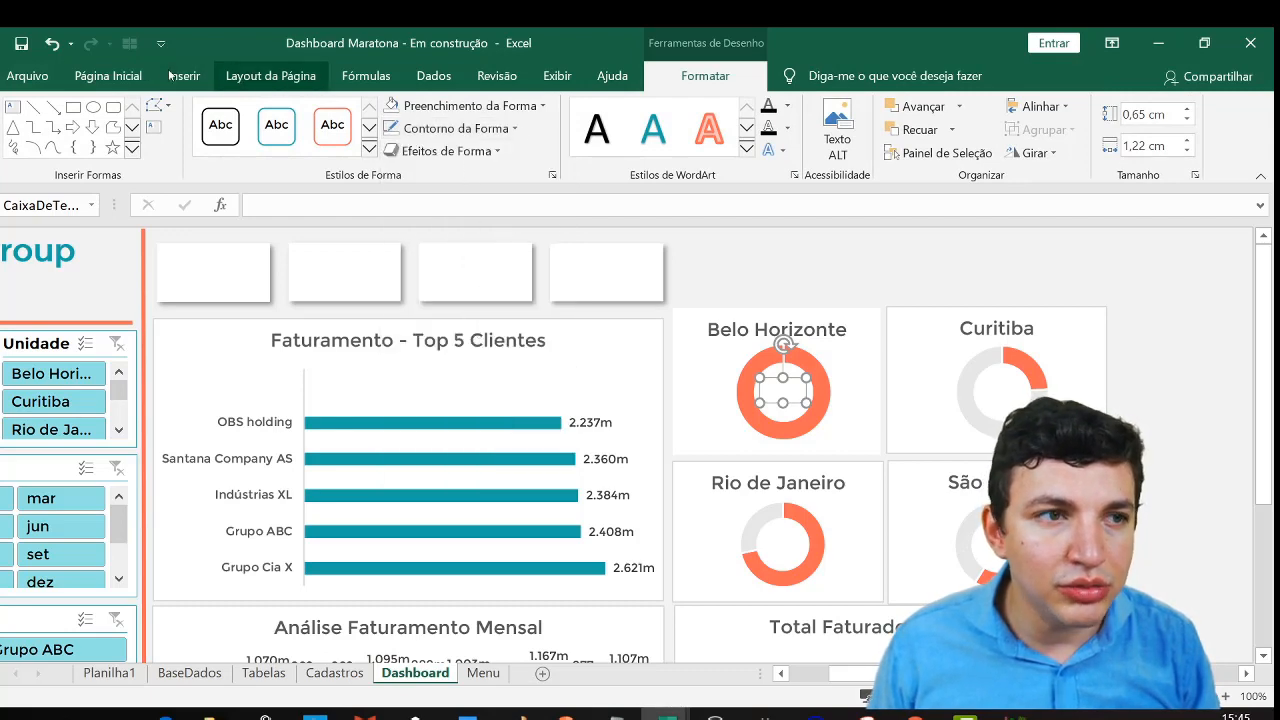
Link the Belo Horizonte text box to the unit's Atingido value with the formula =Tabelas!AC8
{"action": "left_click", "coordinate": [108, 75]}
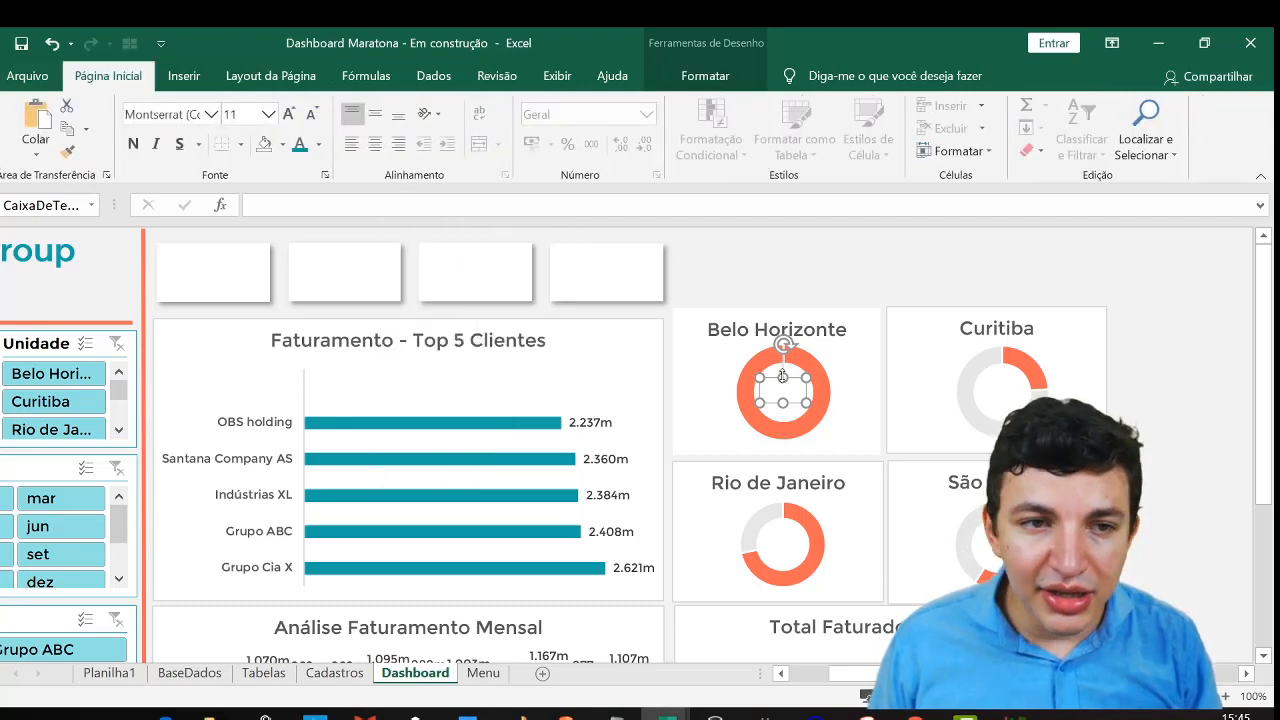
{"action": "left_click", "coordinate": [361, 195]}
{"action": "type", "text": "="}
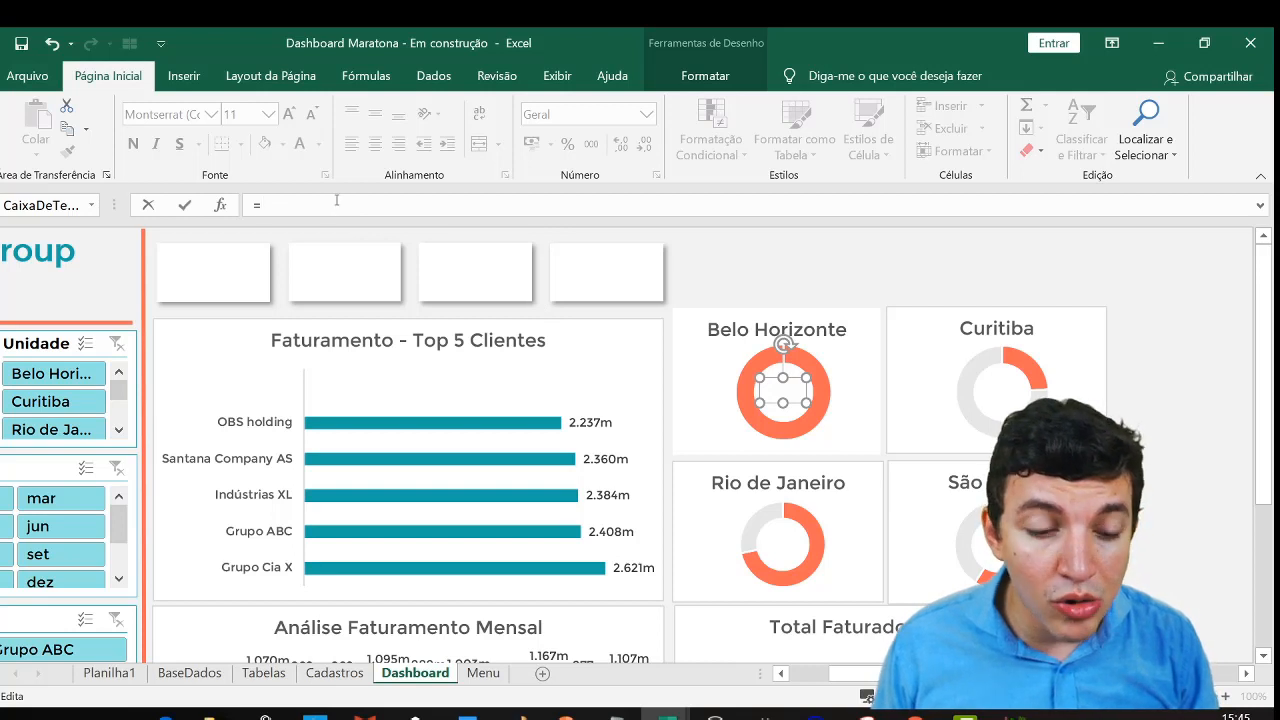
{"action": "left_click", "coordinate": [250, 674]}
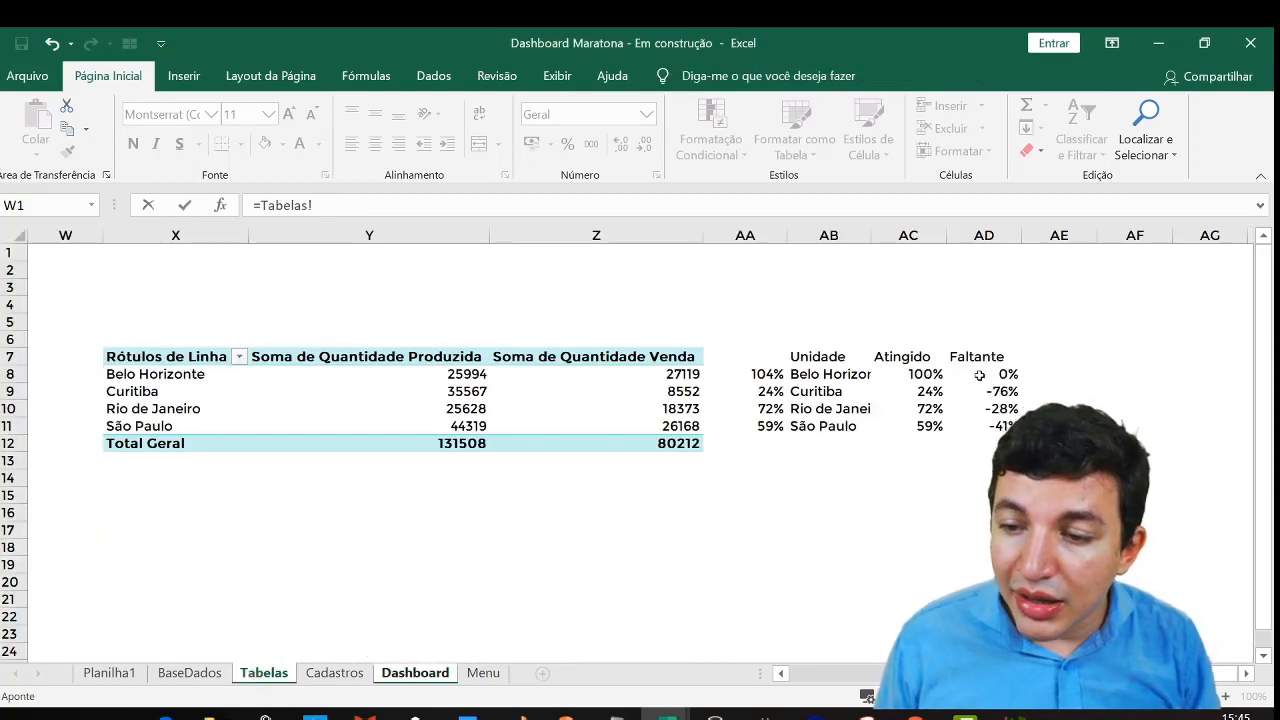
{"action": "left_click", "coordinate": [922, 373]}
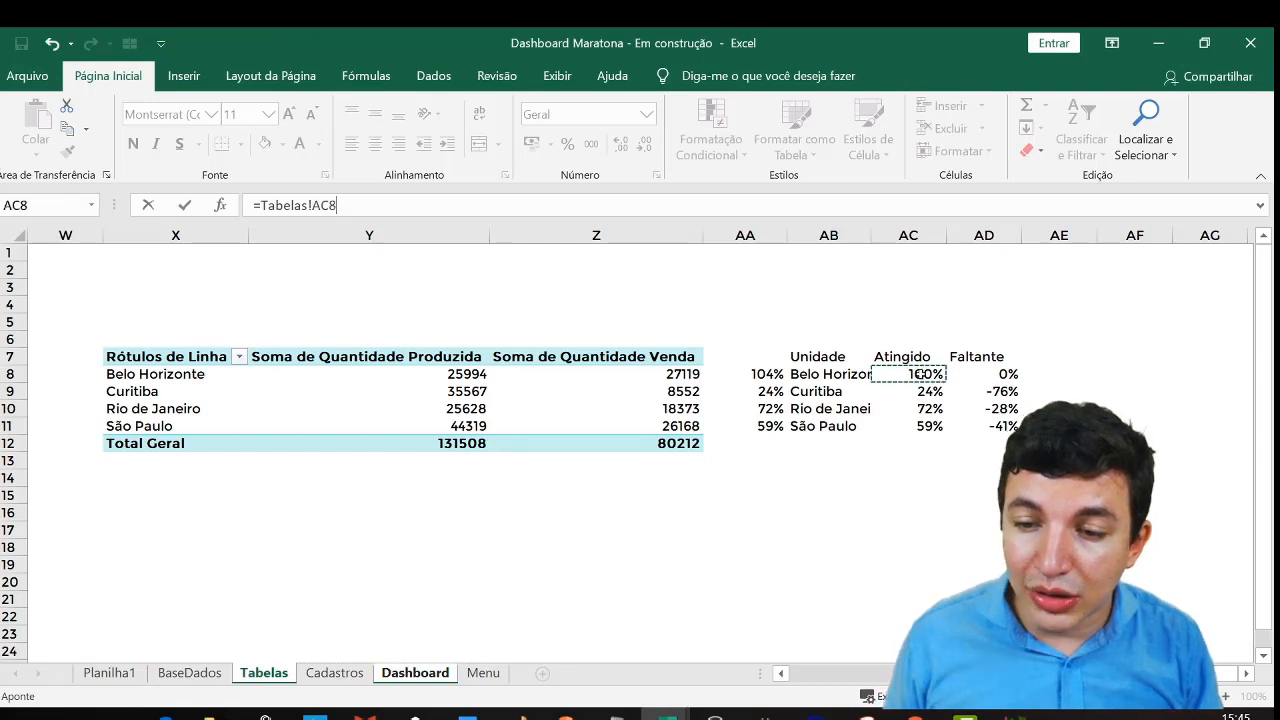
{"action": "key", "text": "Return"}
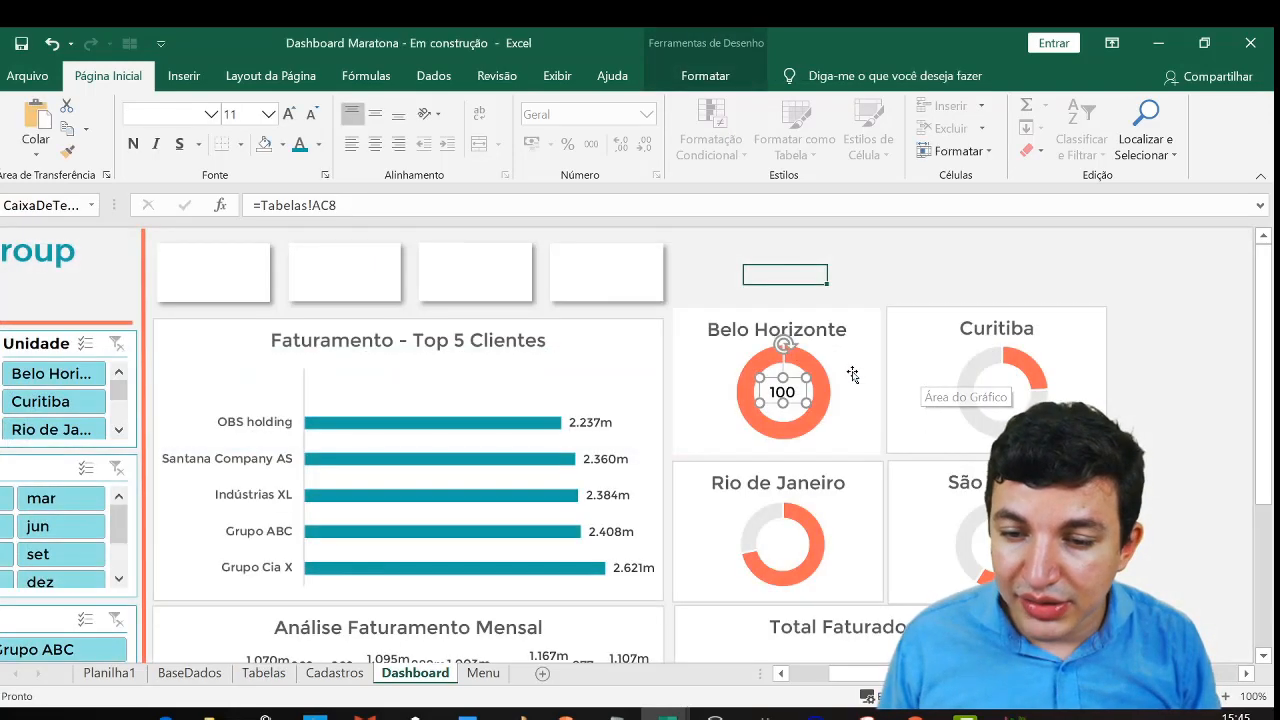
Enlarge the Belo Horizonte text box to about 0.91 cm by 1.75 cm and set it to no fill
{"action": "left_click_drag", "start_coordinate": [807, 401], "coordinate": [750, 393]}
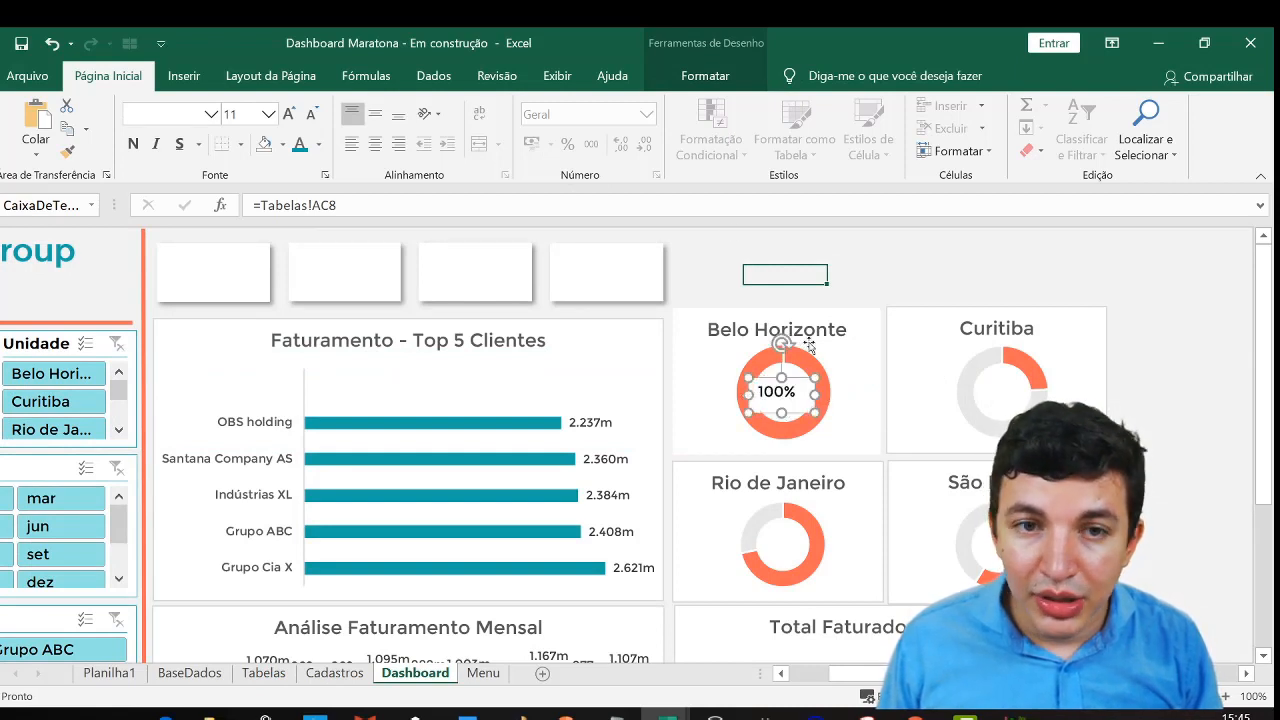
{"action": "left_click", "coordinate": [817, 405]}
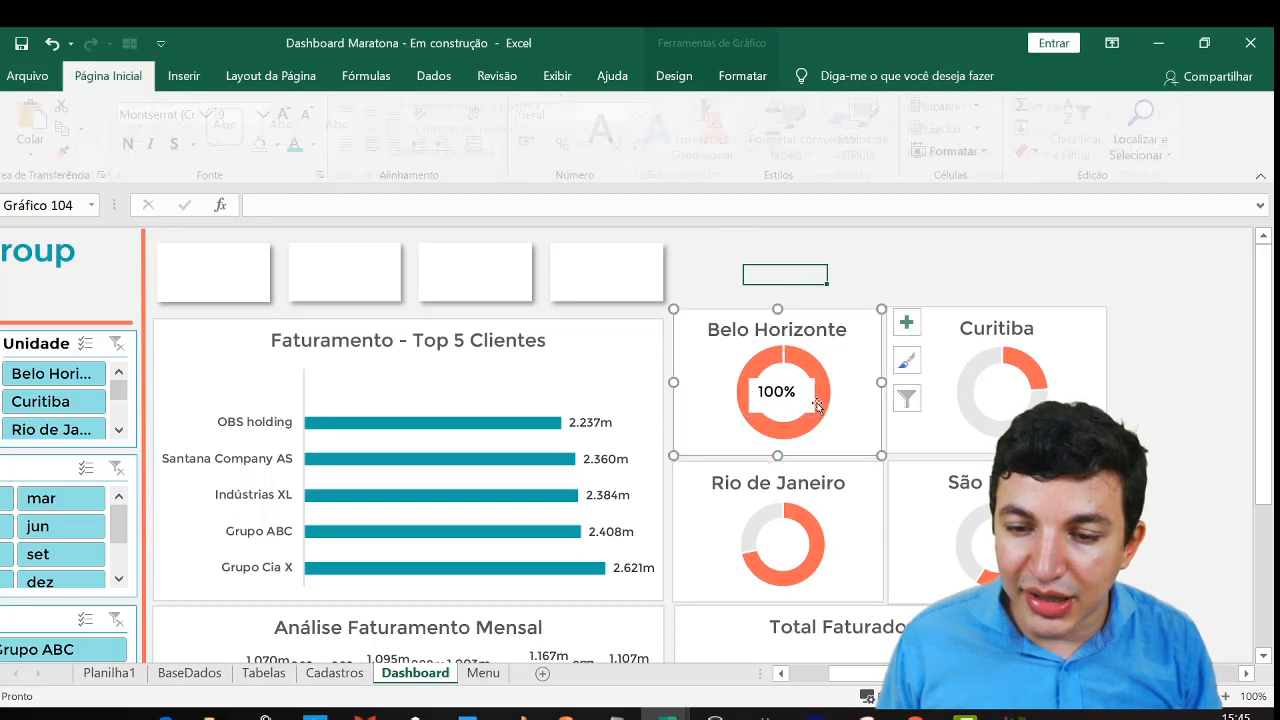
{"action": "left_click", "coordinate": [813, 400]}
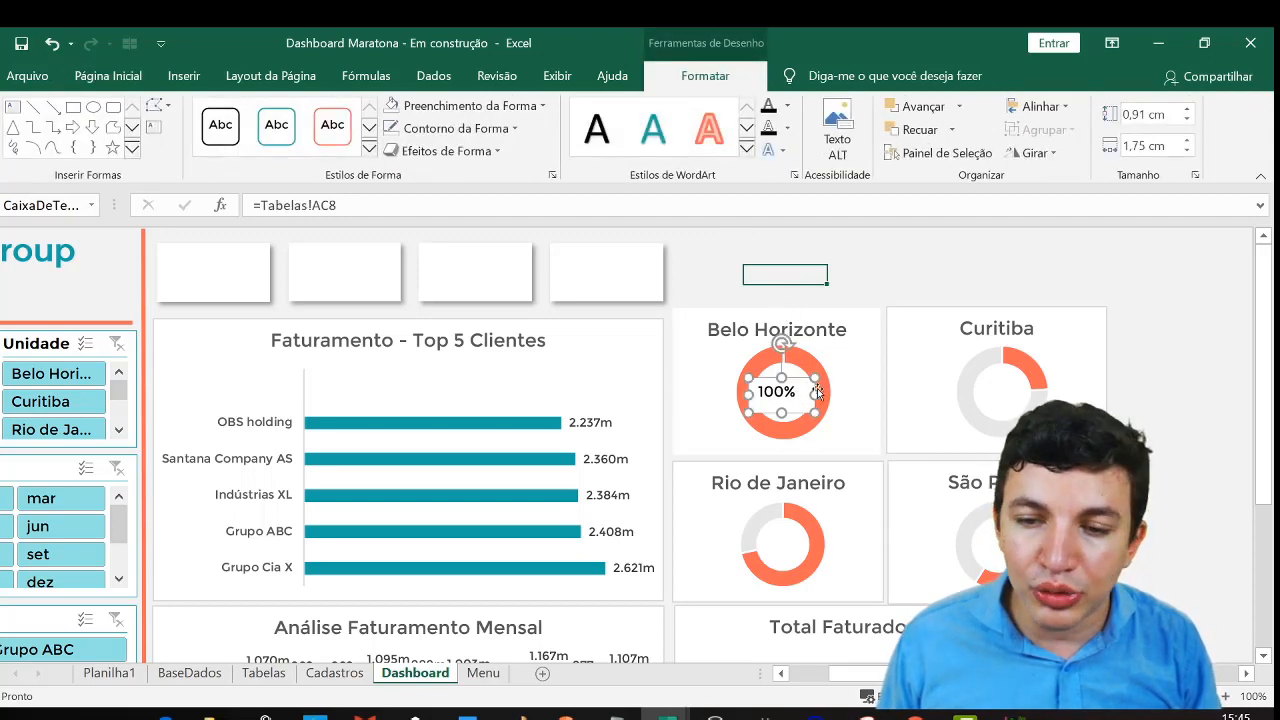
{"action": "left_click", "coordinate": [495, 104]}
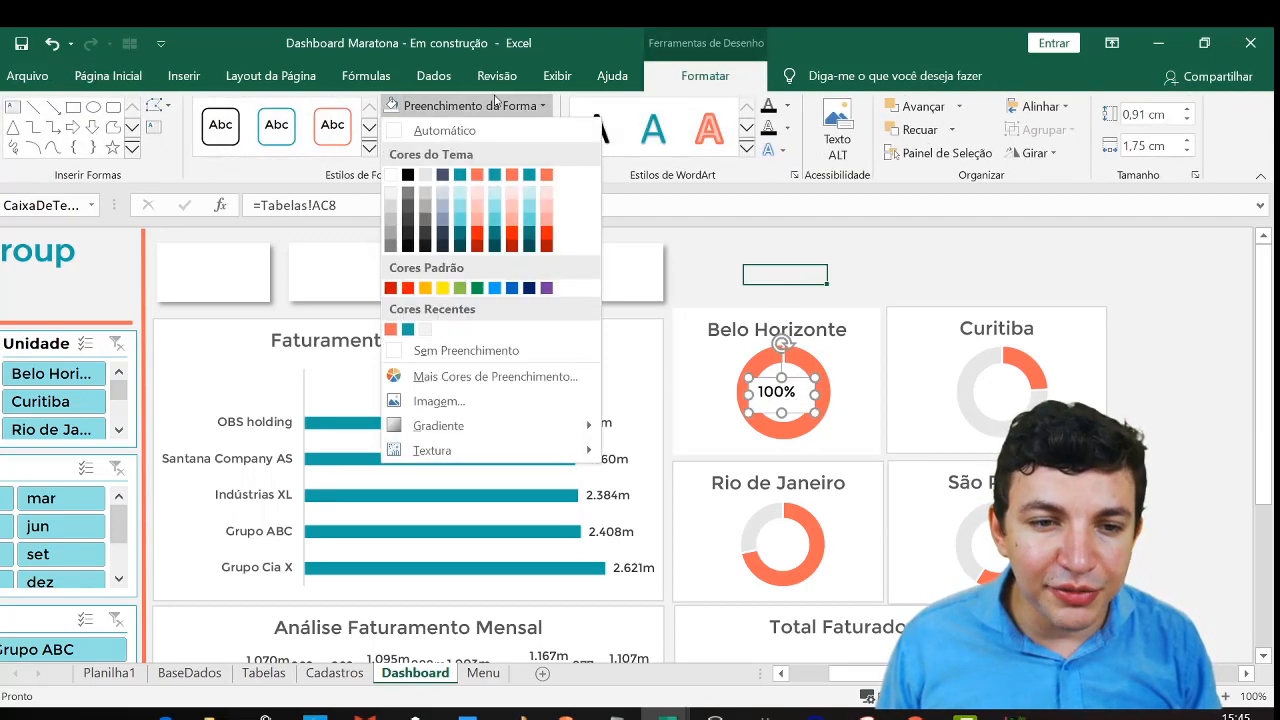
{"action": "left_click", "coordinate": [471, 350]}
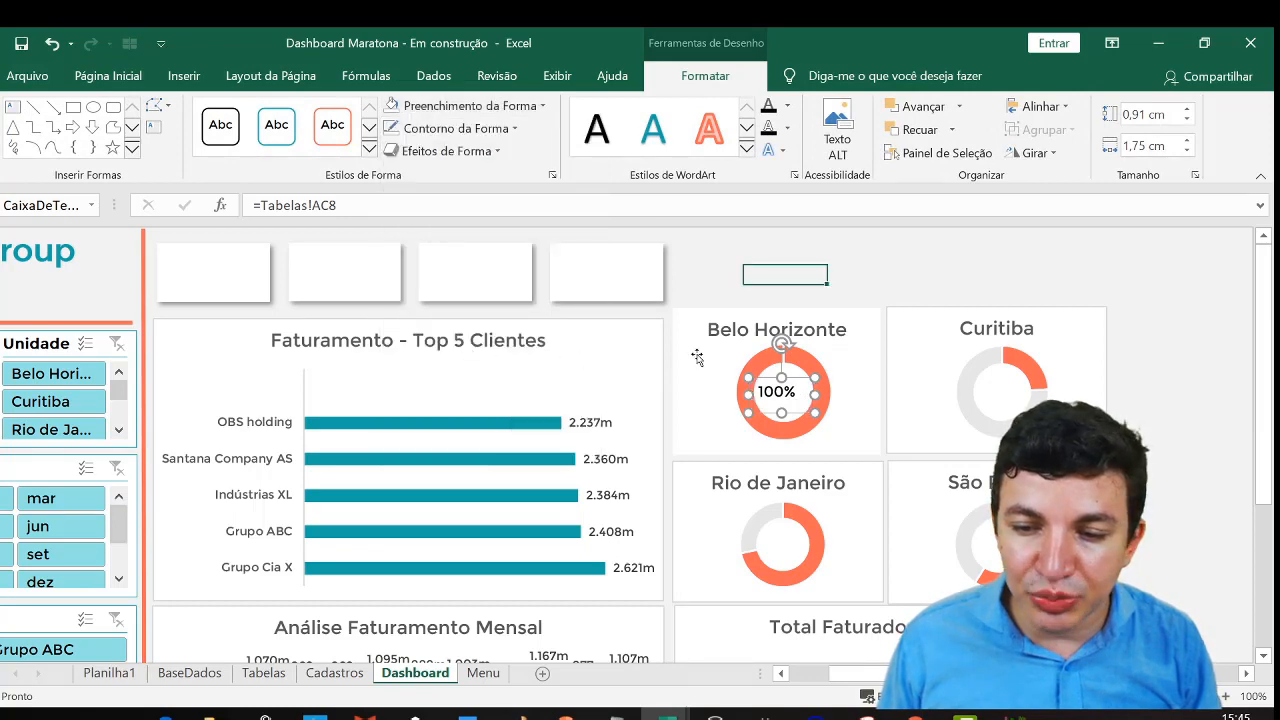
Centre the percentage label within the Belo Horizonte ring and set its font colour to teal
{"action": "left_click", "coordinate": [866, 261]}
{"action": "left_click", "coordinate": [795, 383]}
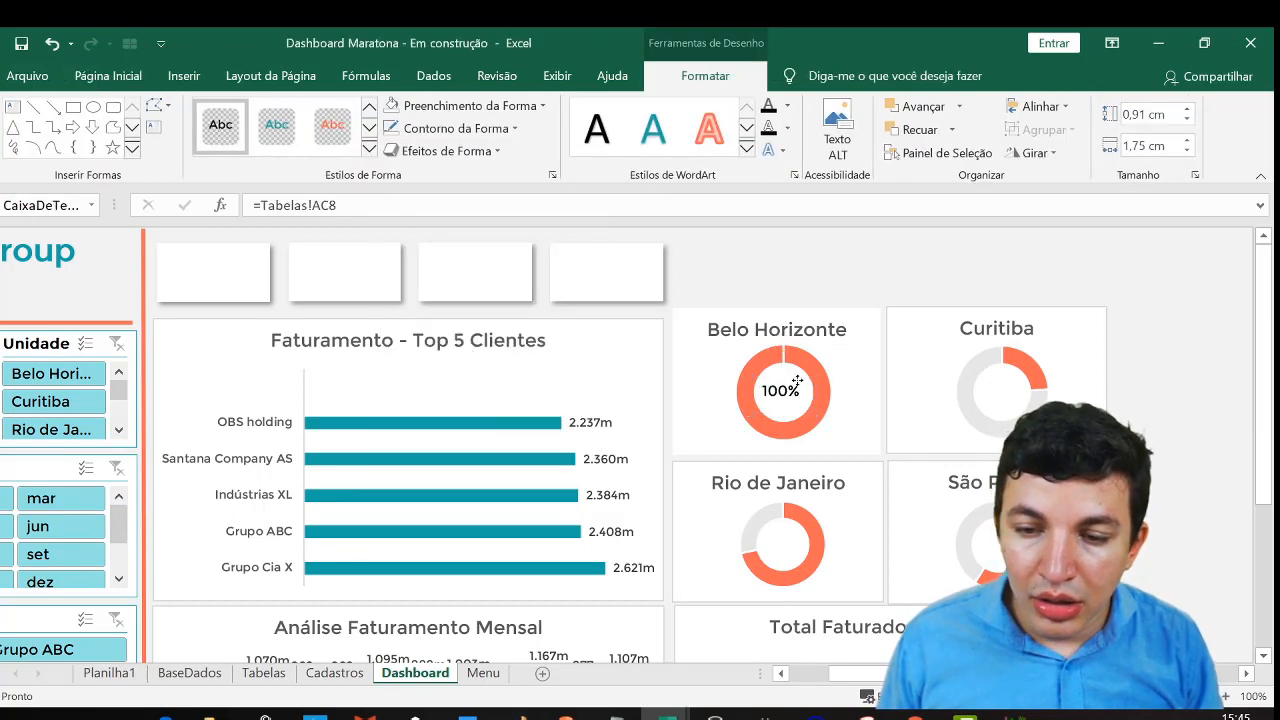
{"action": "left_click_drag", "start_coordinate": [797, 381], "coordinate": [800, 381]}
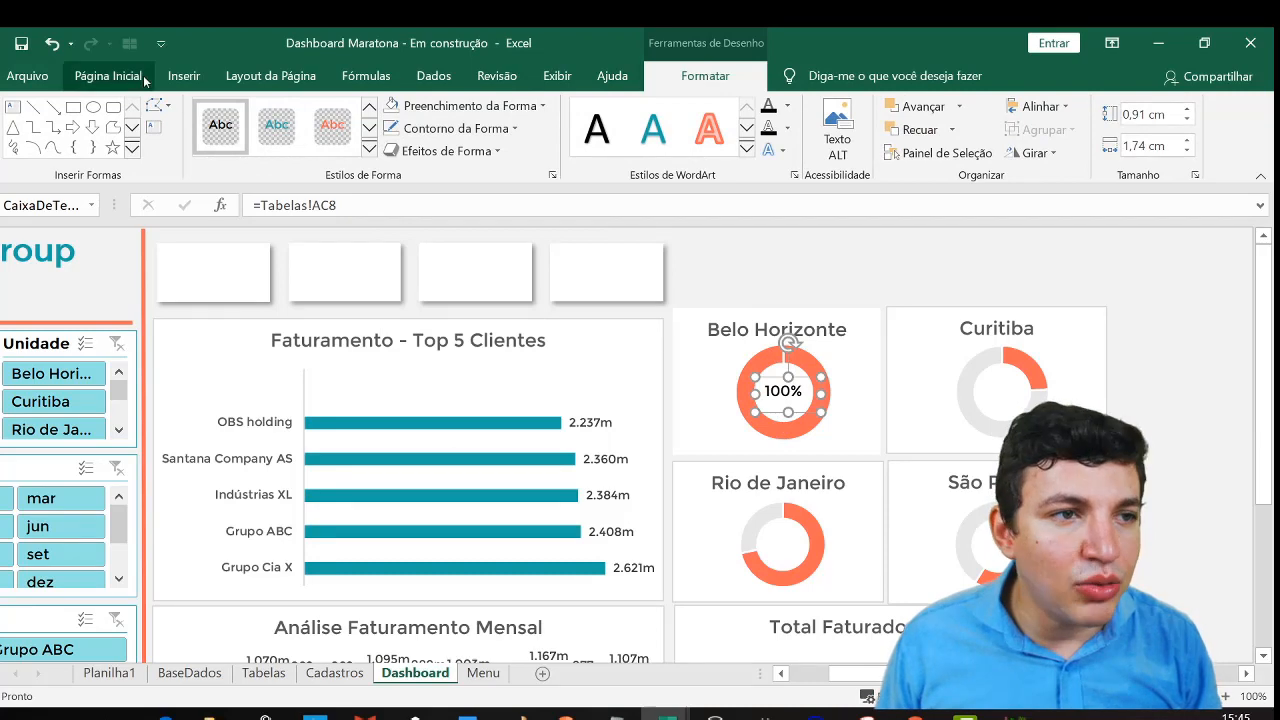
{"action": "left_click", "coordinate": [108, 76]}
{"action": "left_click", "coordinate": [299, 146]}
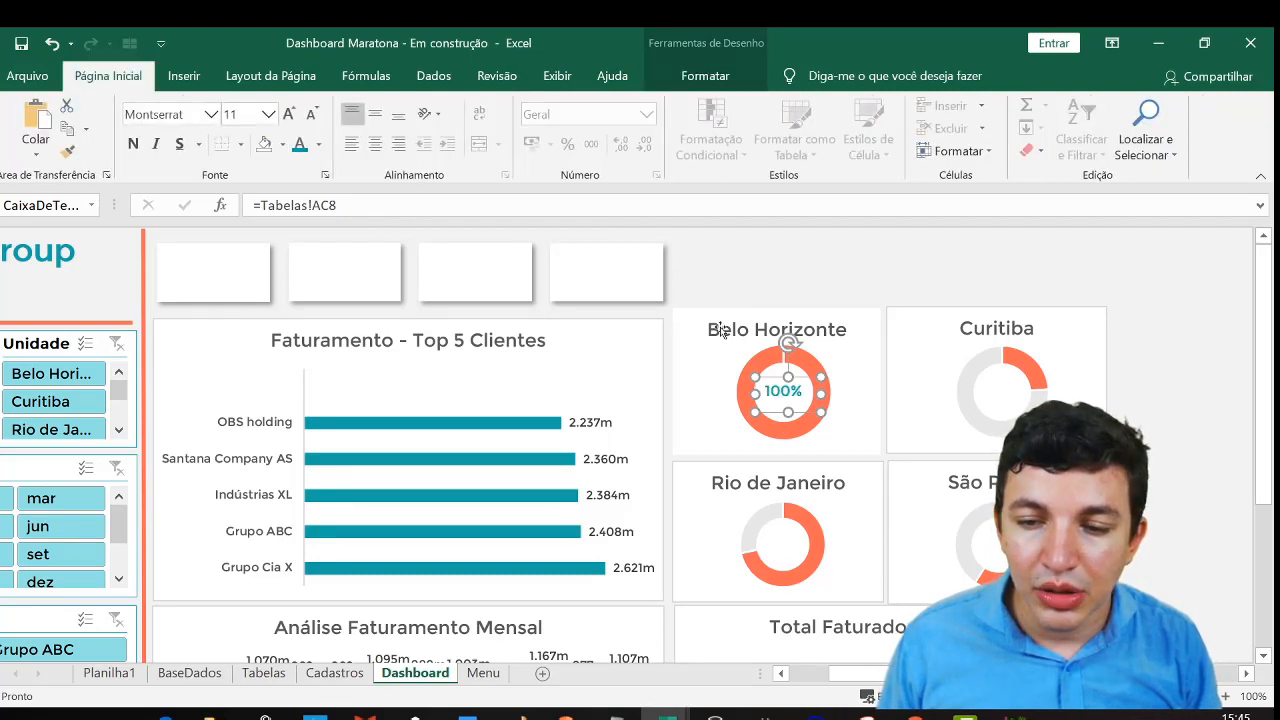
{"action": "left_click", "coordinate": [795, 236]}
Copy the Belo Horizonte percentage label into the Curitiba chart and place it in the middle of the ring
{"action": "left_click", "coordinate": [791, 397]}
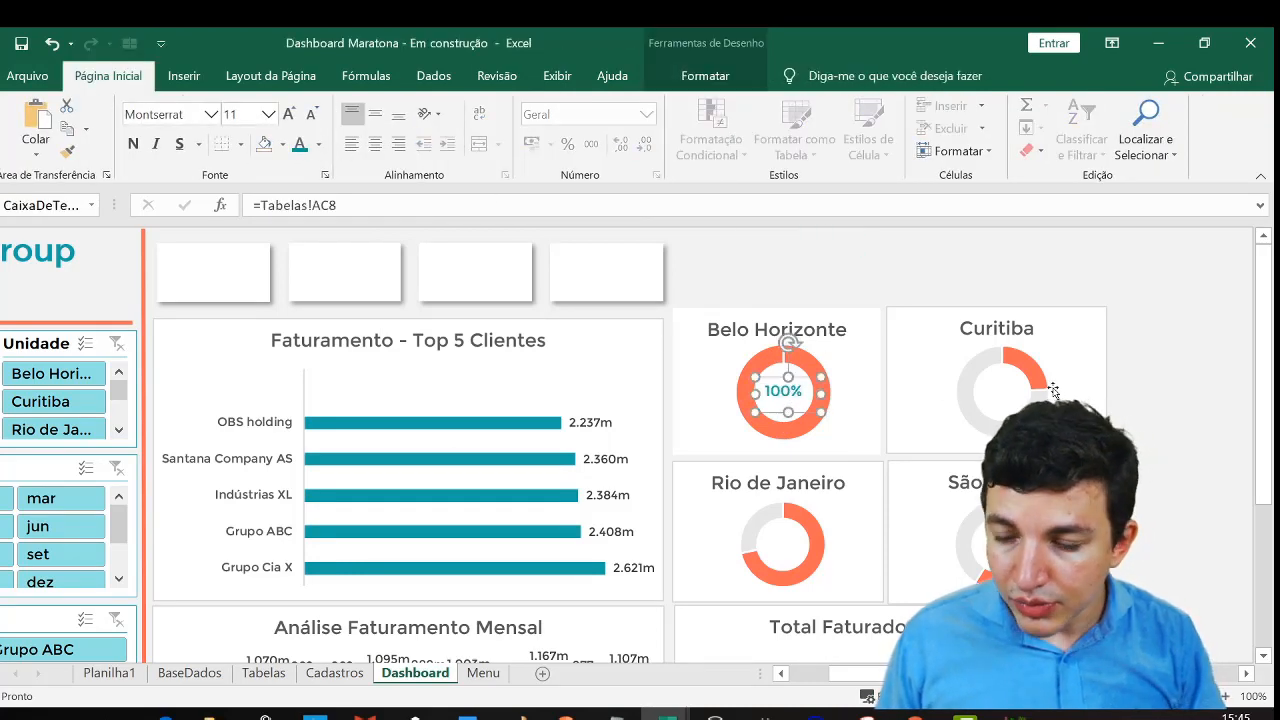
{"action": "left_click", "coordinate": [1006, 389]}
{"action": "key", "text": "ctrl+v"}
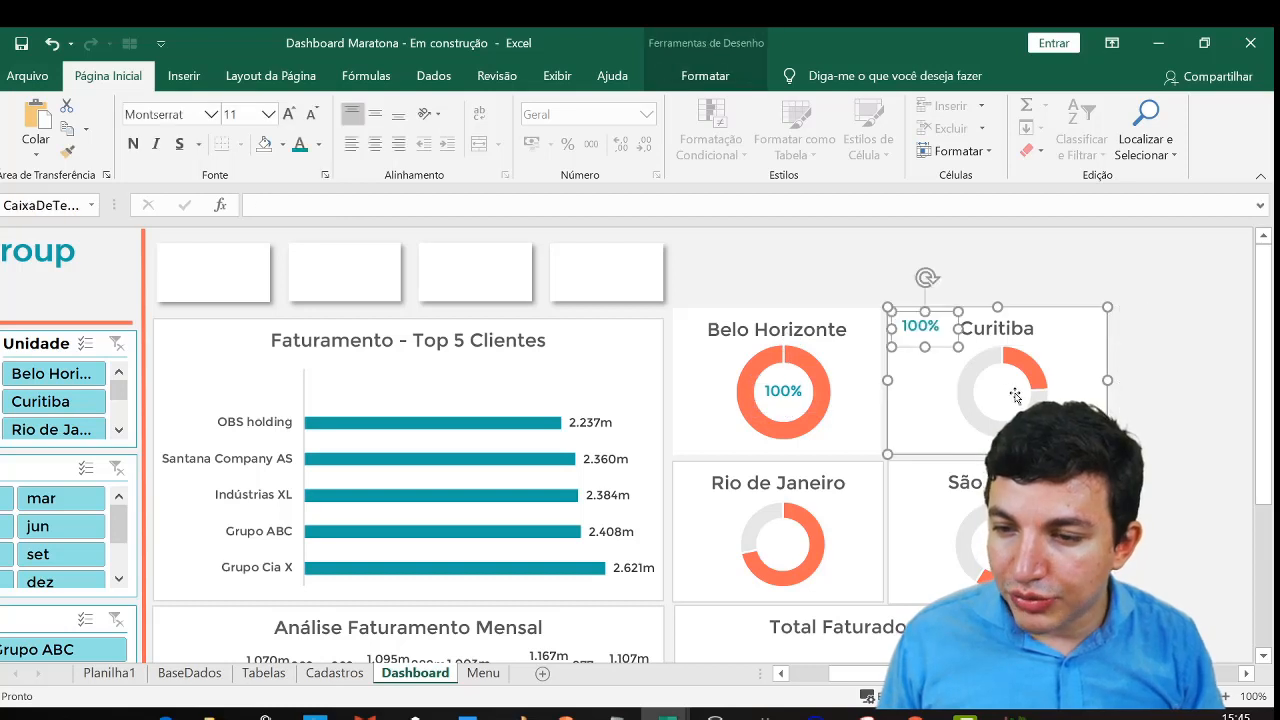
{"action": "left_click_drag", "start_coordinate": [941, 350], "coordinate": [1004, 398]}
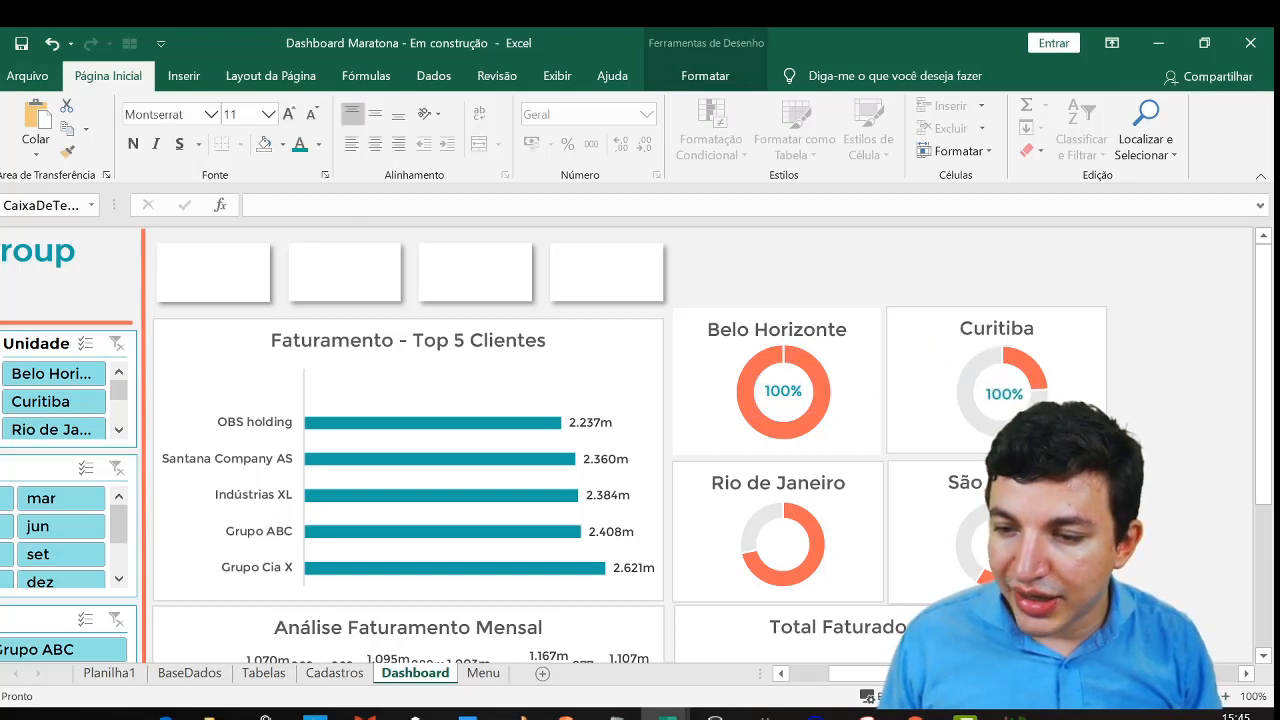
{"action": "left_click", "coordinate": [1018, 412], "text": "ctrl"}
Link the Curitiba percentage label to =Tabelas!AC9 and restyle it in teal, centred in the ring
{"action": "left_click", "coordinate": [778, 391]}
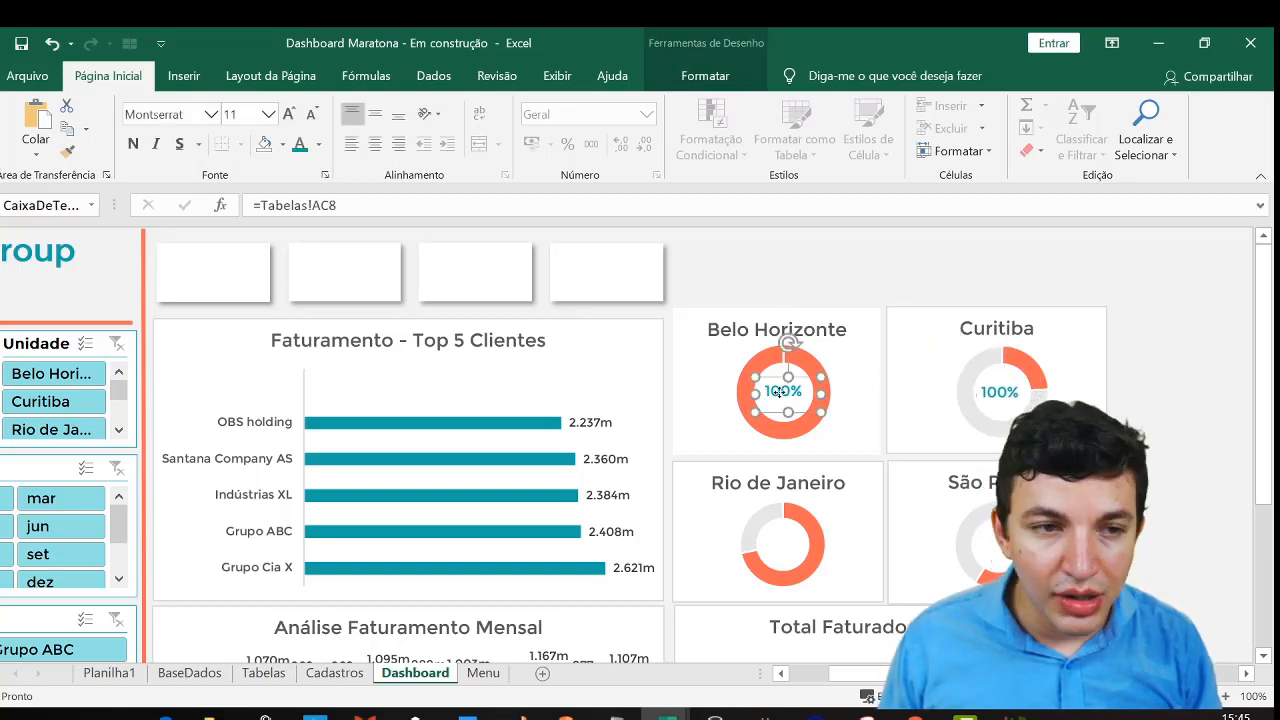
{"action": "double_click", "coordinate": [998, 395]}
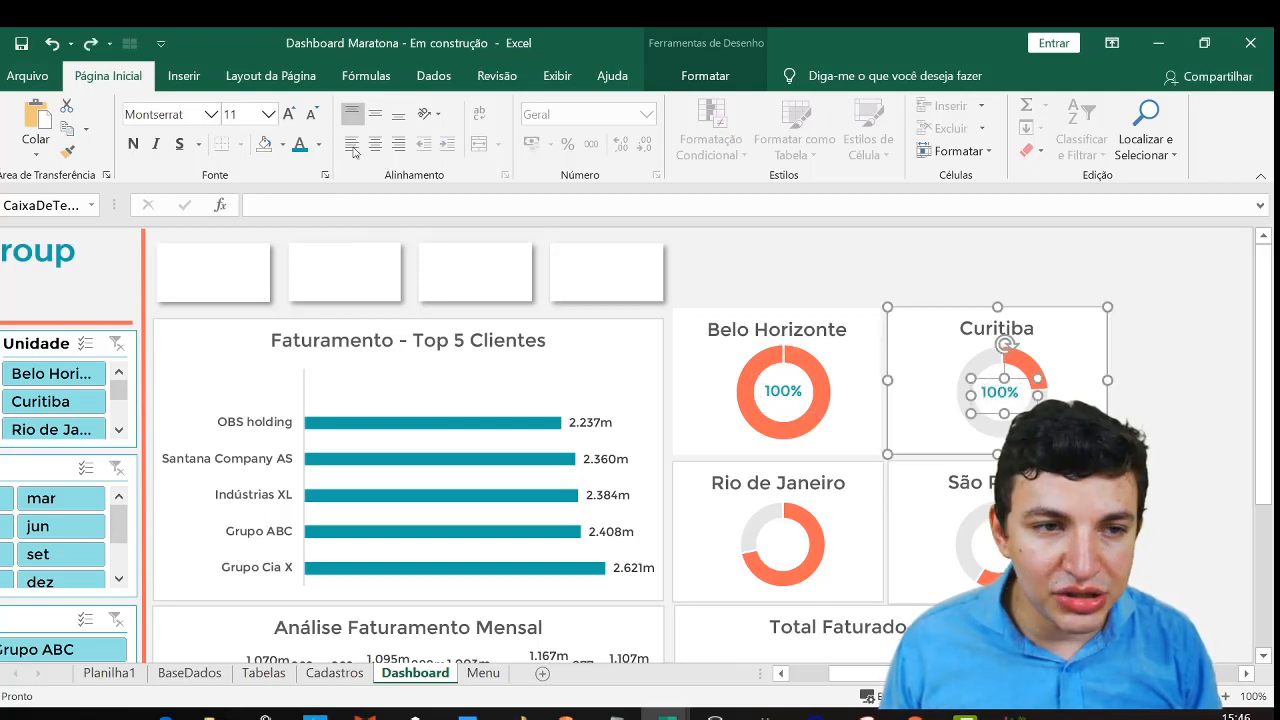
{"action": "type", "text": "="}
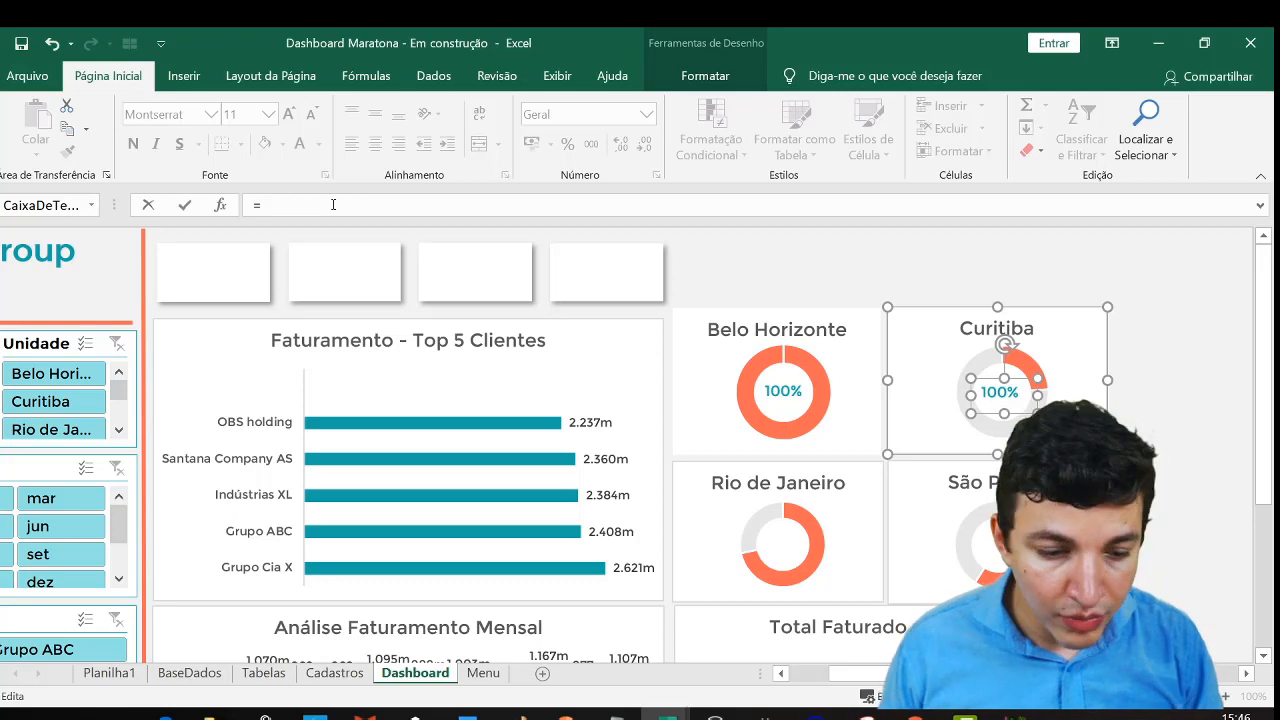
{"action": "left_click", "coordinate": [264, 673]}
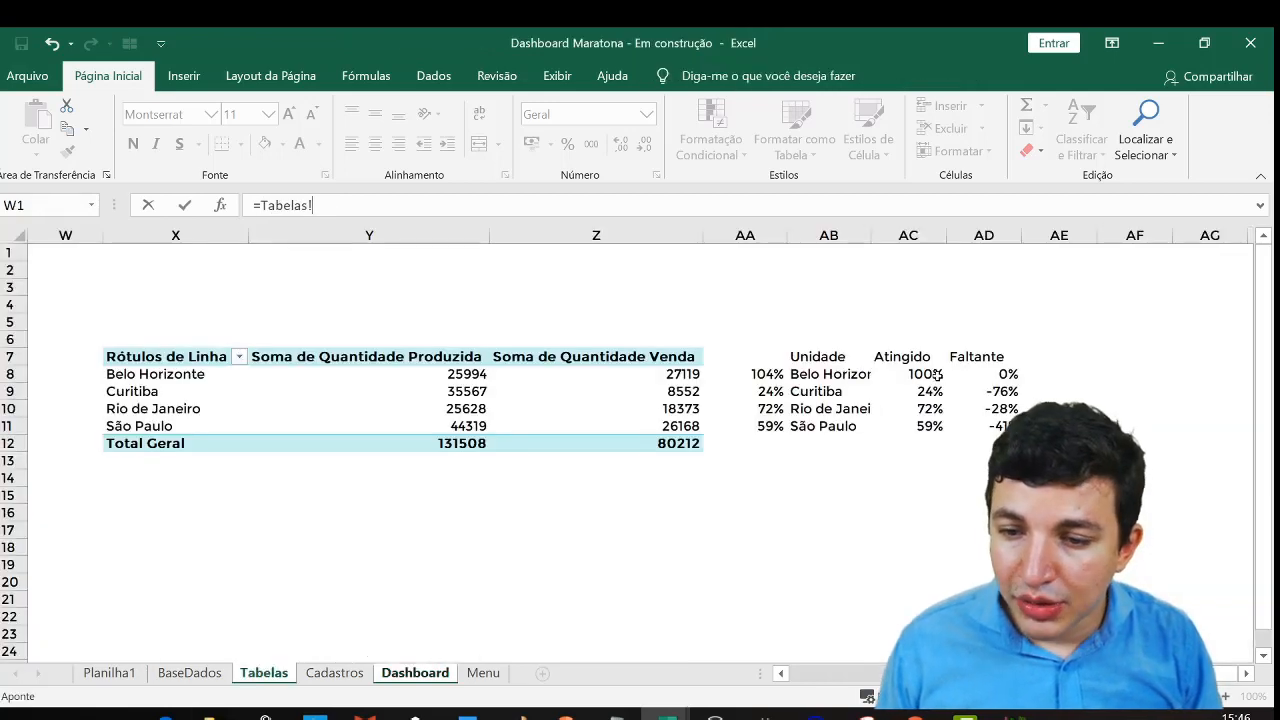
{"action": "left_click", "coordinate": [937, 391]}
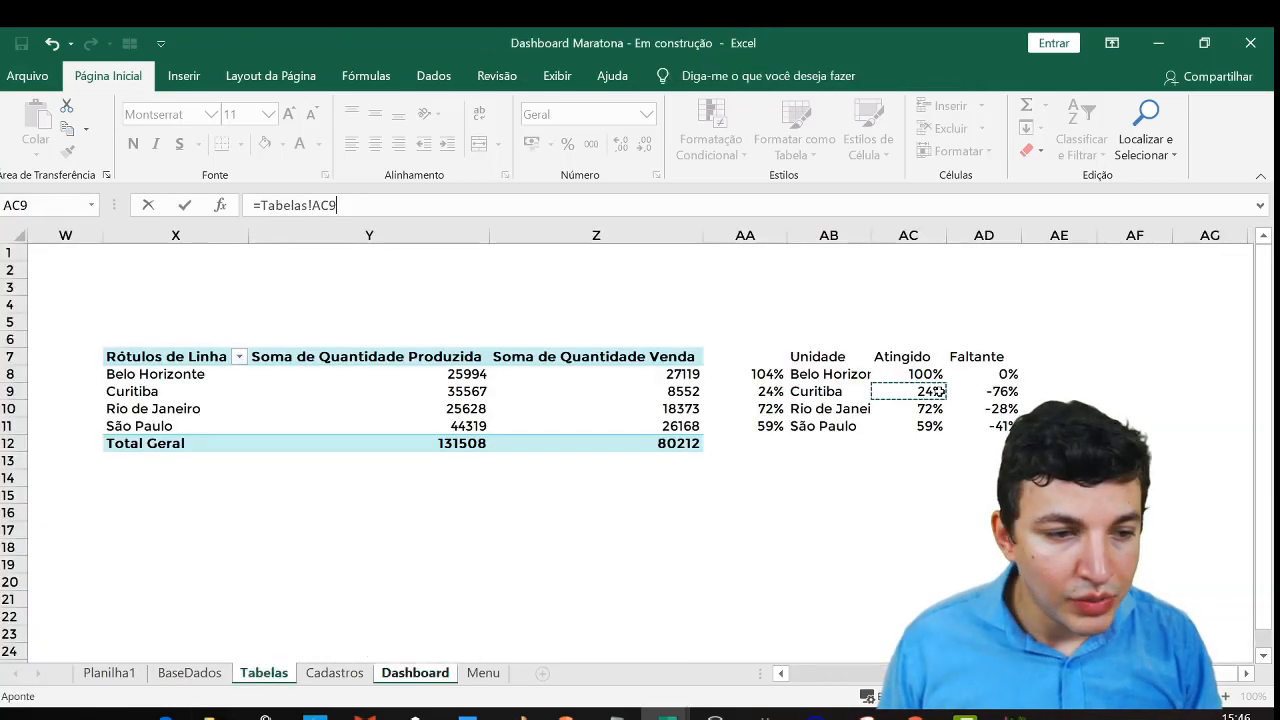
{"action": "key", "text": "Return"}
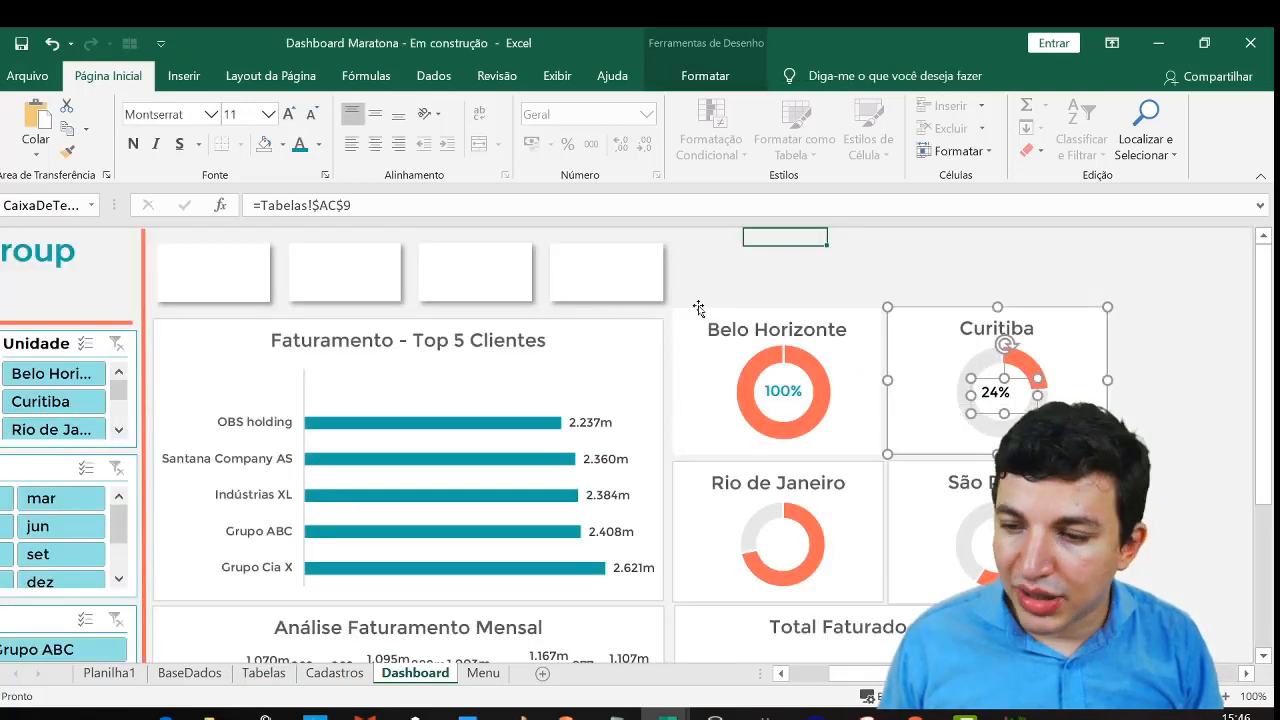
{"action": "left_click", "coordinate": [299, 144]}
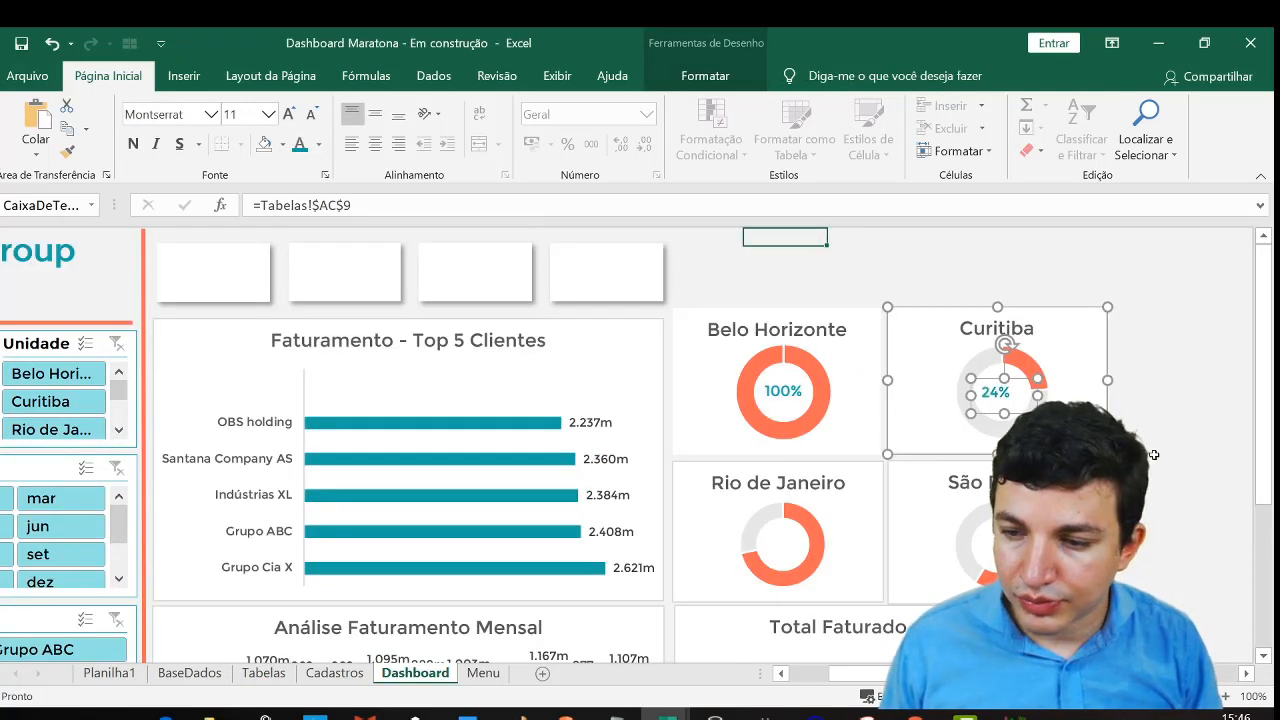
{"action": "left_click_drag", "start_coordinate": [1014, 381], "coordinate": [1030, 378]}
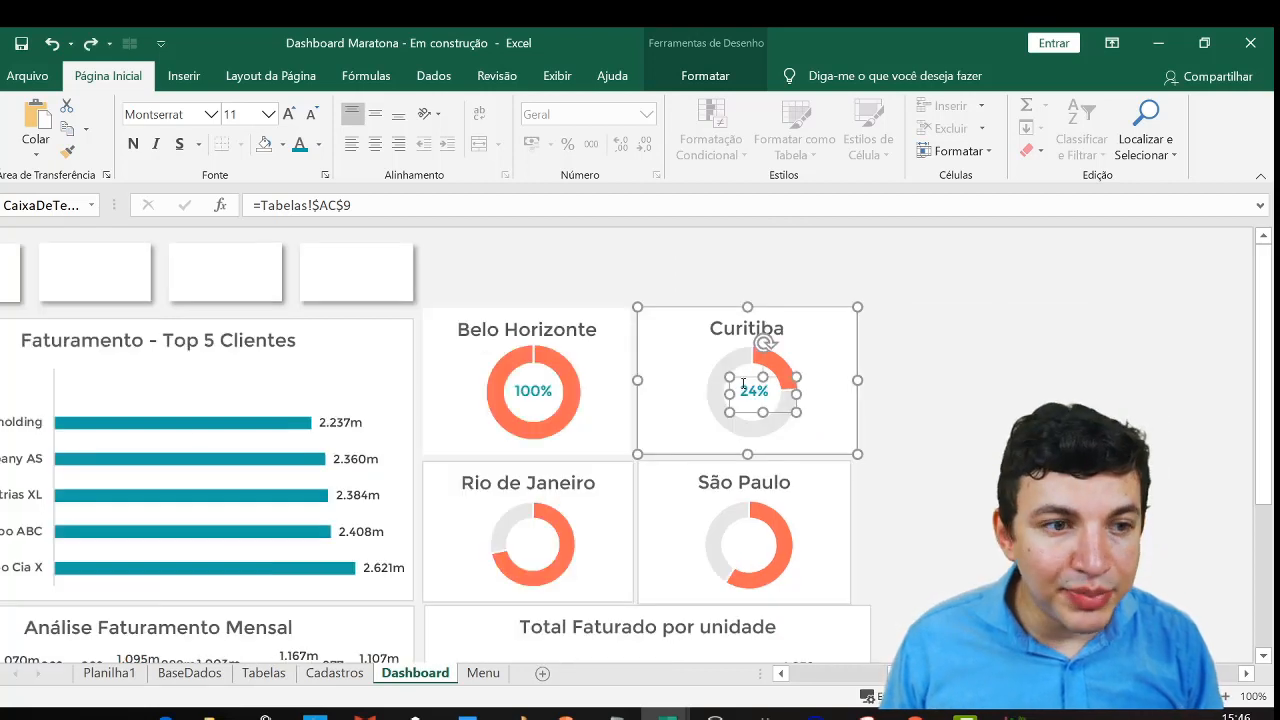
Duplicate the Curitiba percentage label and place the copy in the middle of the Rio de Janeiro ring
{"action": "key", "text": "ctrl+c"}
{"action": "left_click", "coordinate": [930, 372]}
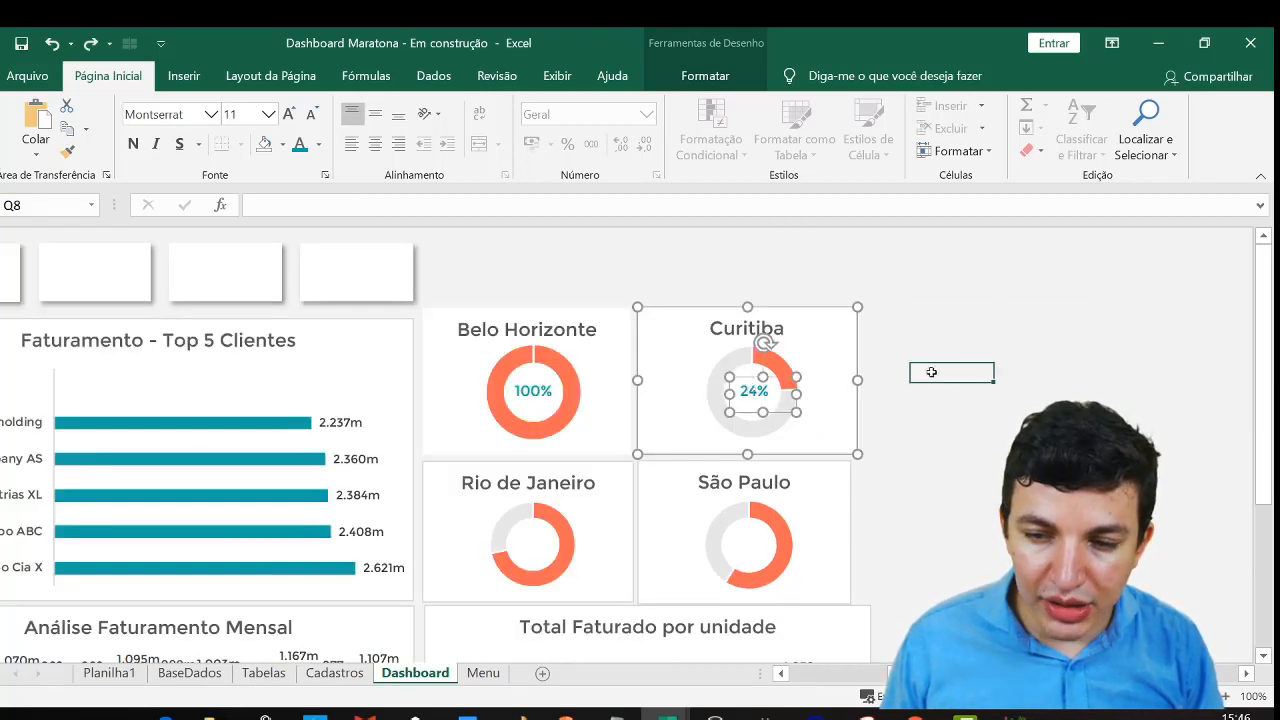
{"action": "key", "text": "ctrl+v"}
{"action": "left_click_drag", "start_coordinate": [953, 362], "coordinate": [551, 529]}
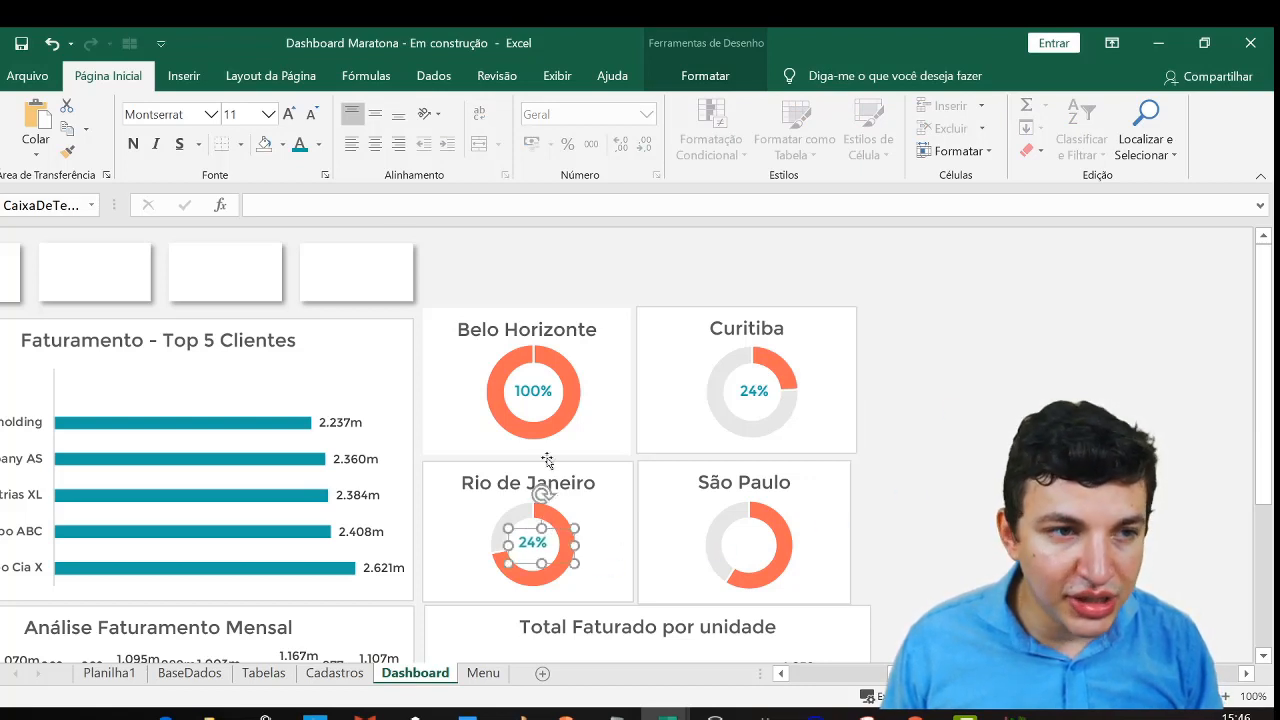
Link the Rio de Janeiro percentage label to =Tabelas!AC10 and set its font colour to teal
{"action": "left_click", "coordinate": [316, 196]}
{"action": "type", "text": "="}
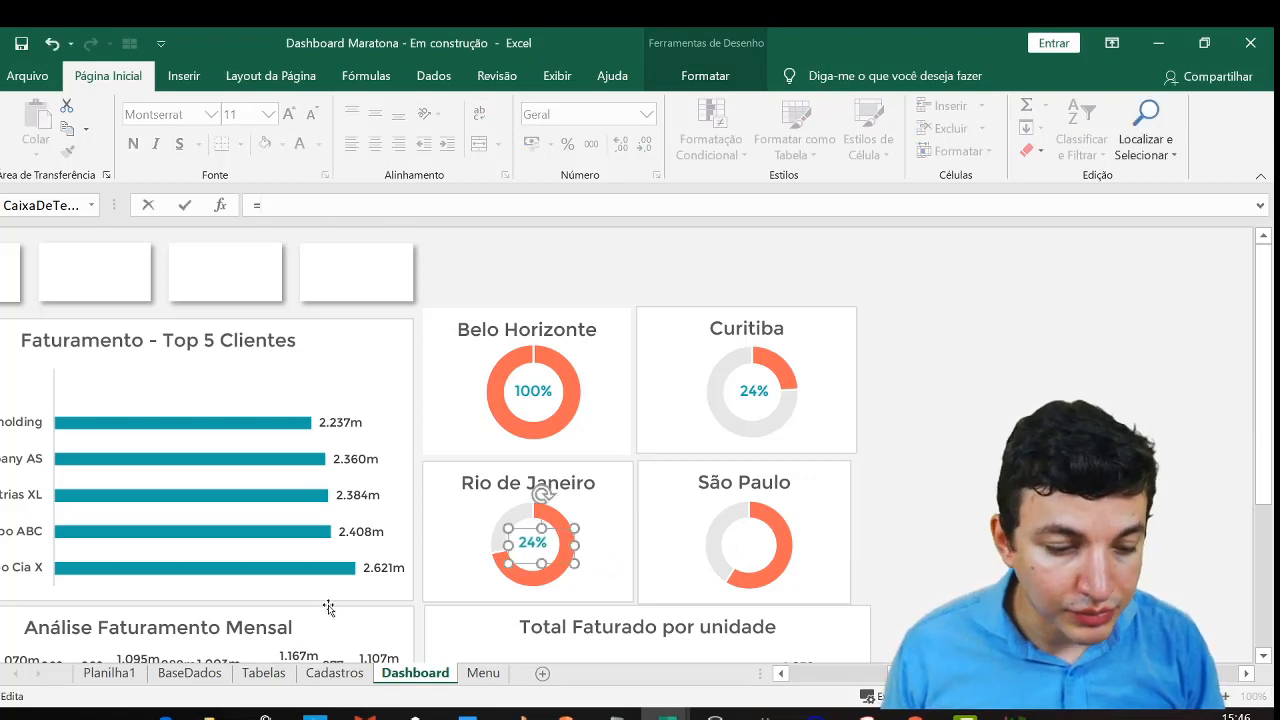
{"action": "left_click", "coordinate": [262, 672]}
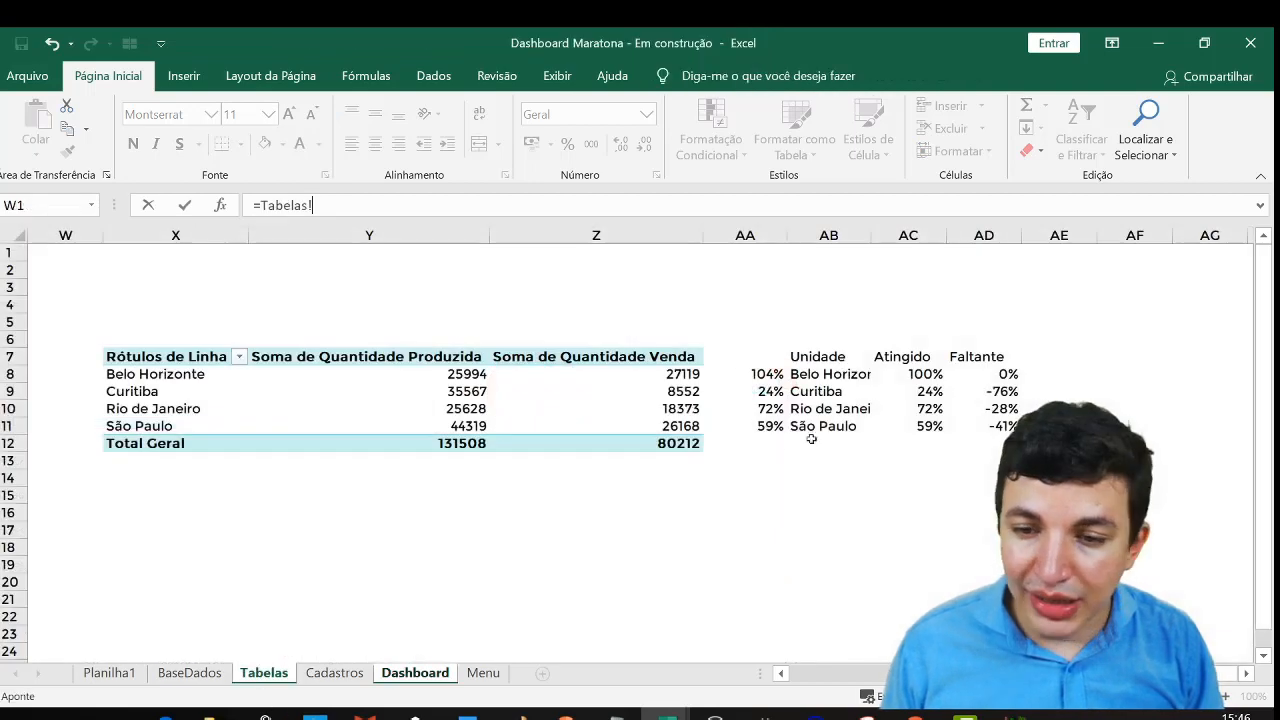
{"action": "left_click", "coordinate": [926, 409]}
{"action": "key", "text": "Return"}
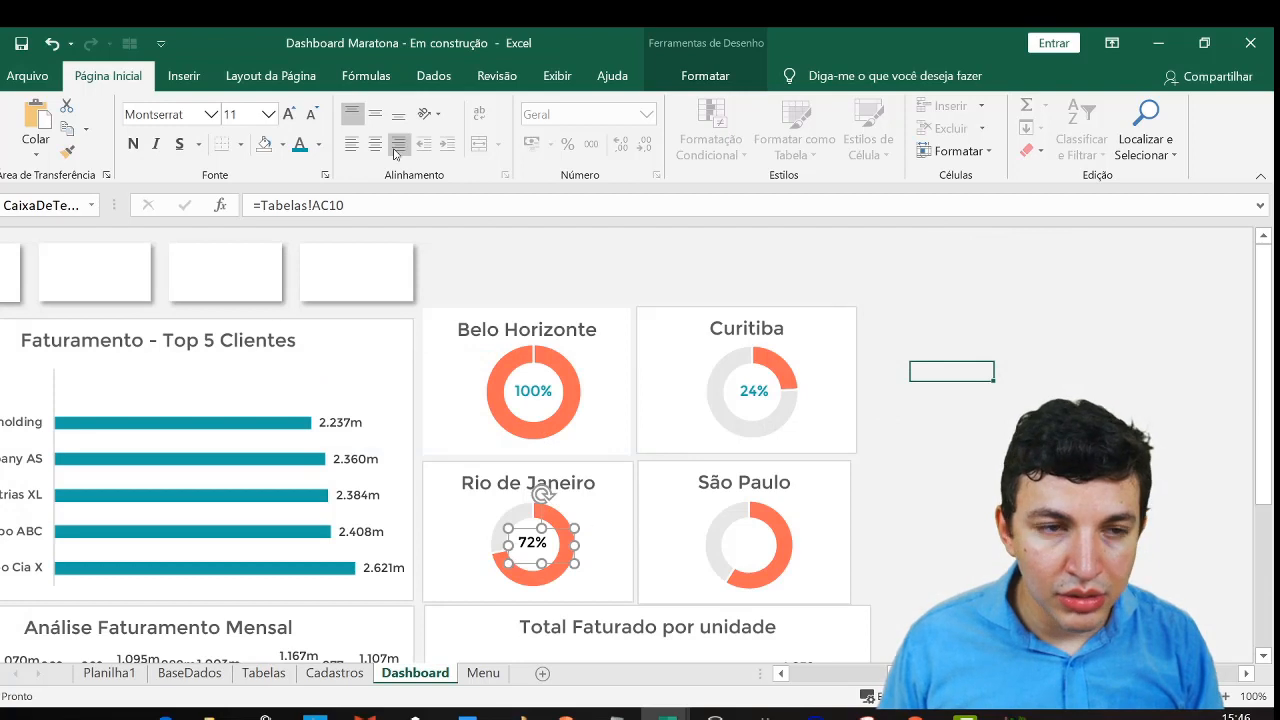
{"action": "left_click", "coordinate": [299, 144]}
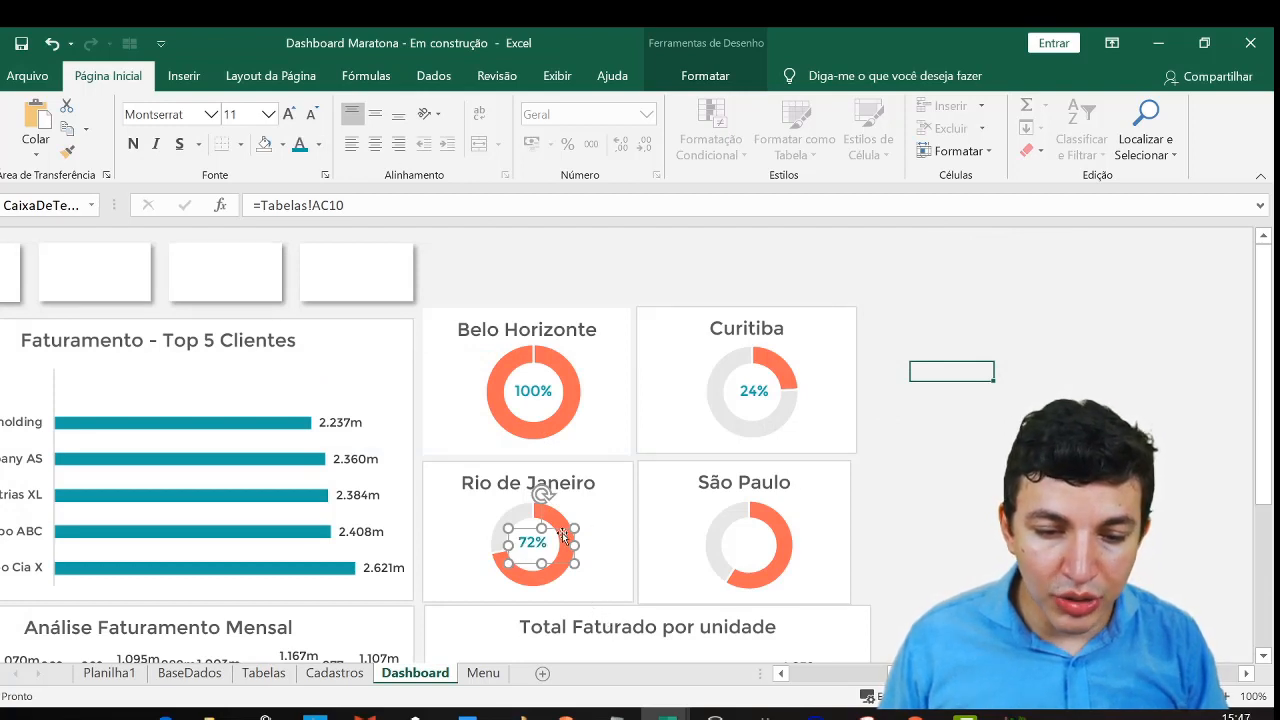
Duplicate the Rio de Janeiro percentage label and place the copy in the middle of the São Paulo ring
{"action": "left_click", "coordinate": [971, 509]}
{"action": "key", "text": "ctrl+v"}
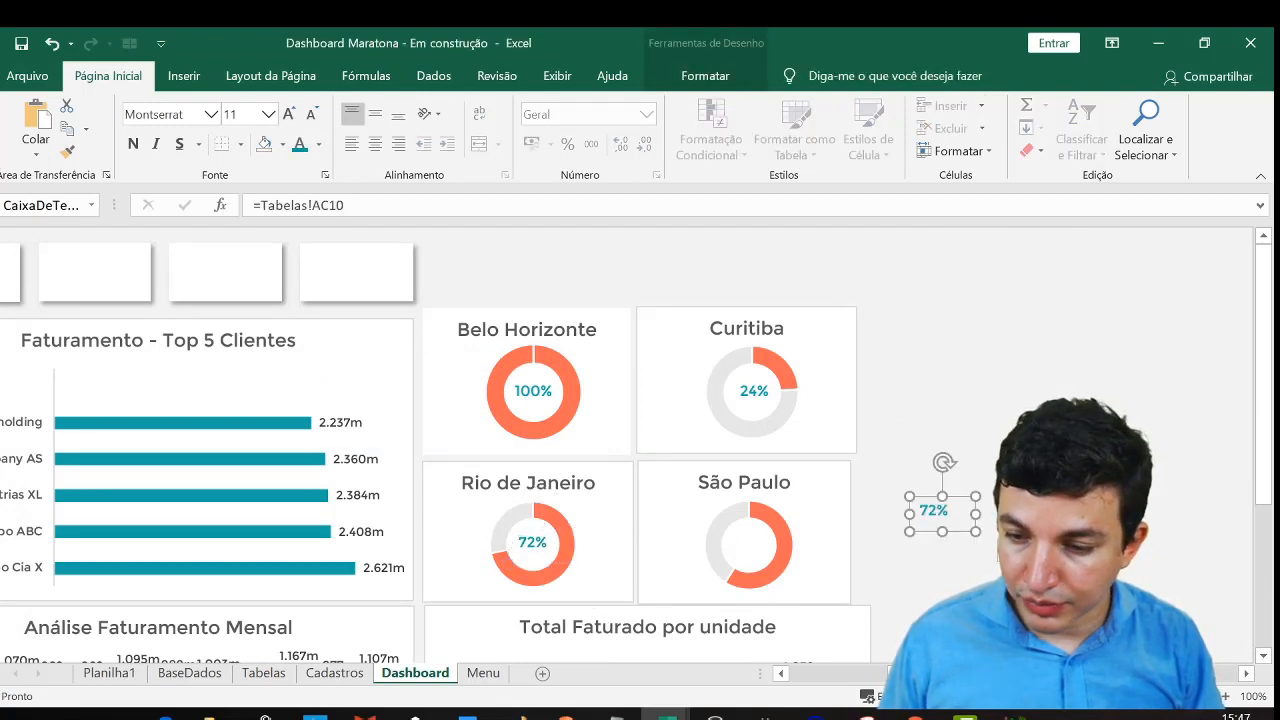
{"action": "left_click_drag", "start_coordinate": [957, 510], "coordinate": [783, 530]}
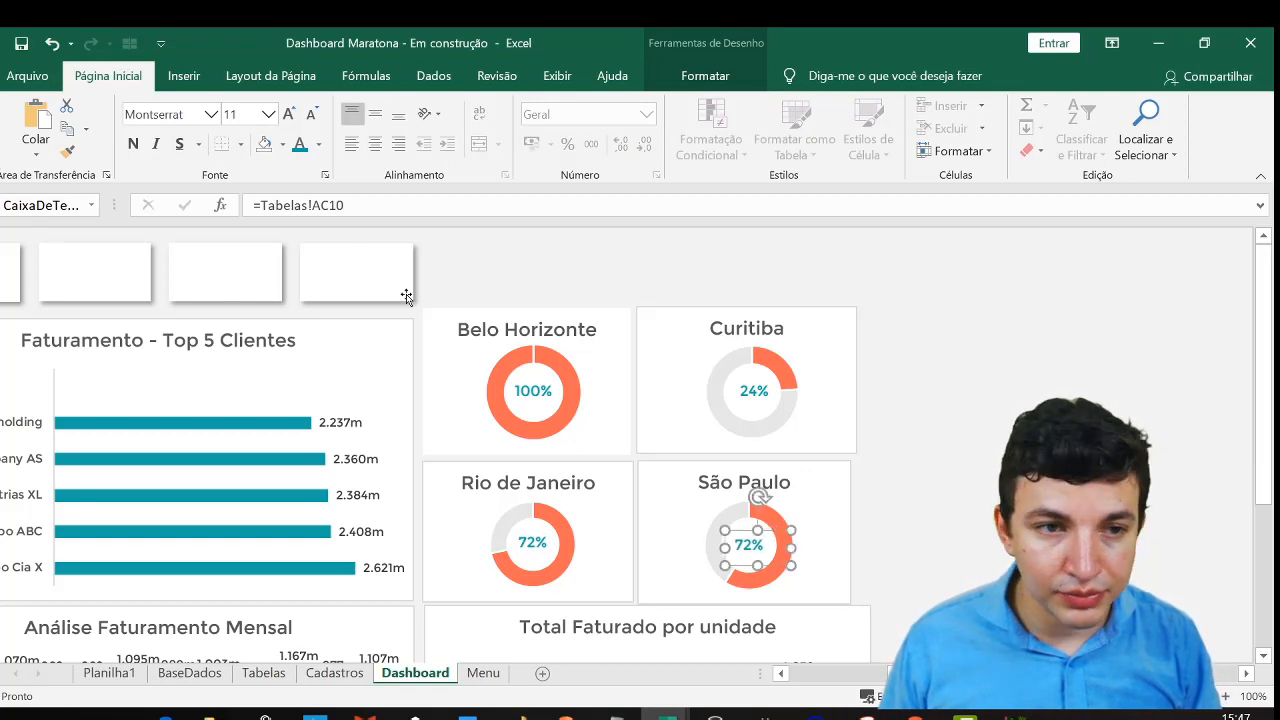
Link the São Paulo percentage label to =Tabelas!AC11
{"action": "left_click", "coordinate": [366, 203]}
{"action": "key", "text": "BackSpace"}
{"action": "key", "text": "BackSpace"}
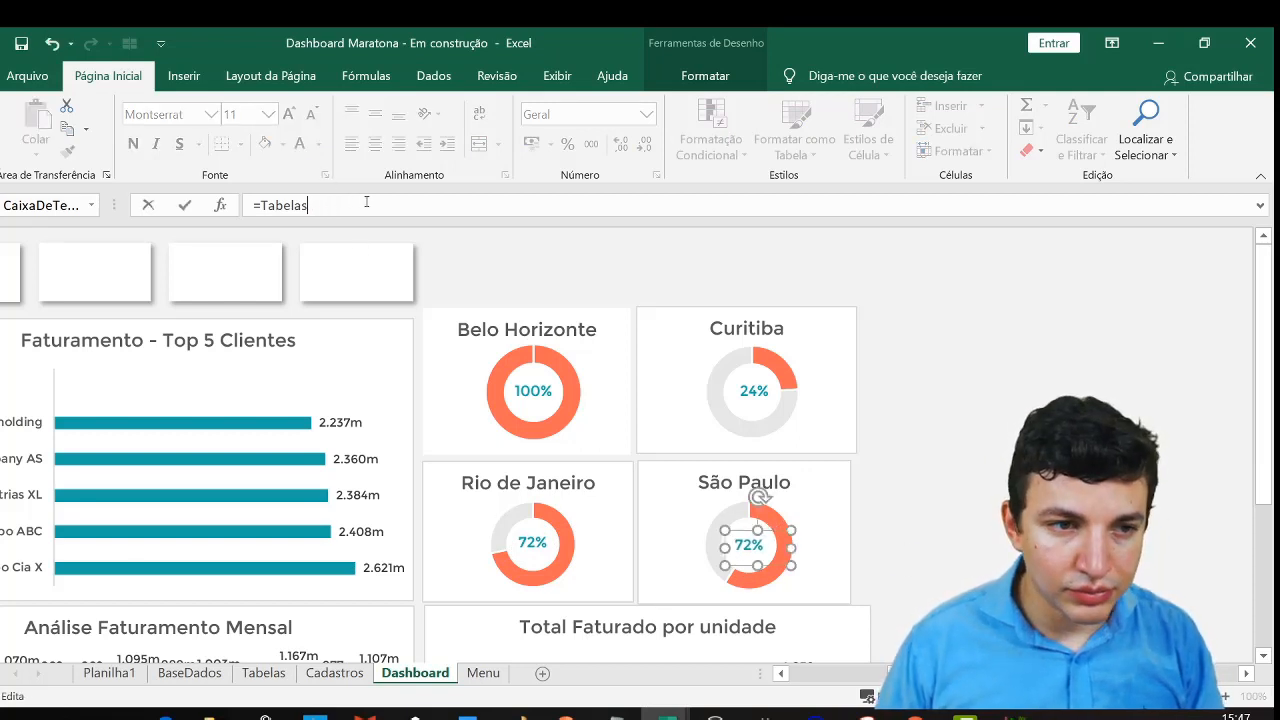
{"action": "key", "text": "BackSpace"}
{"action": "key", "text": "BackSpace"}
{"action": "key", "text": "BackSpace"}
{"action": "key", "text": "BackSpace"}
{"action": "key", "text": "BackSpace"}
{"action": "key", "text": "BackSpace"}
{"action": "key", "text": "BackSpace"}
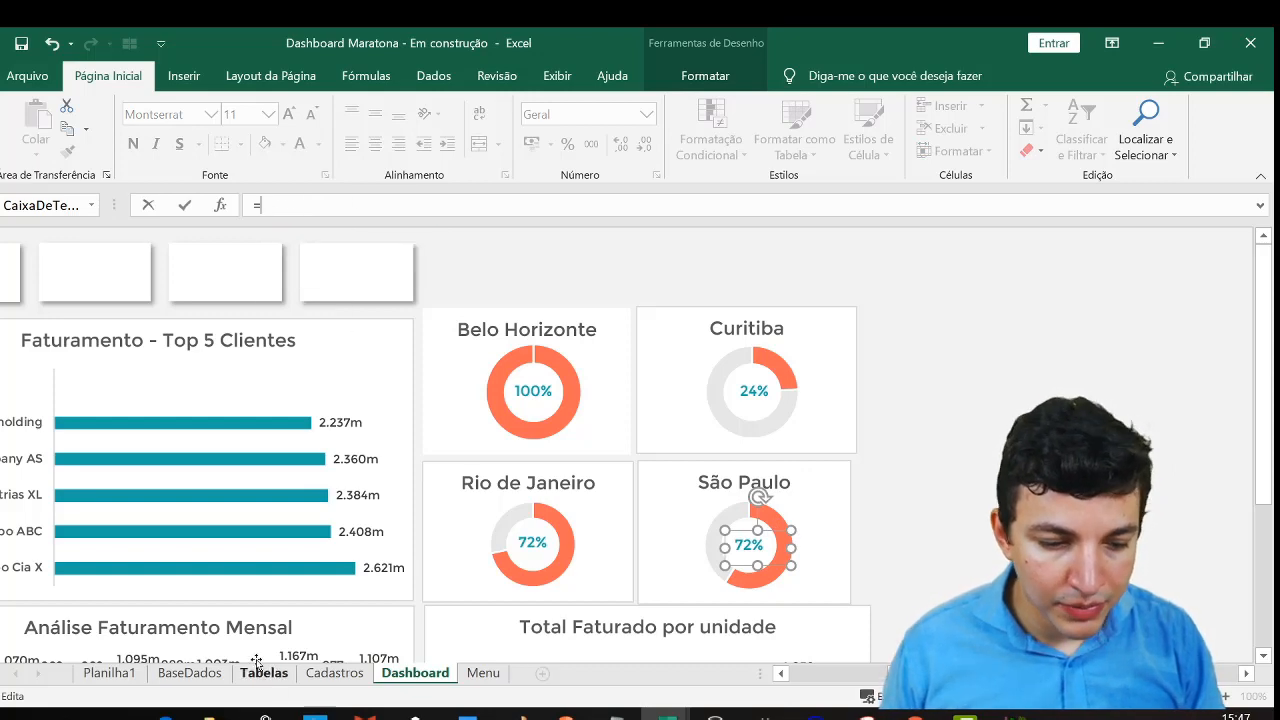
{"action": "left_click", "coordinate": [263, 672]}
{"action": "left_click", "coordinate": [933, 426]}
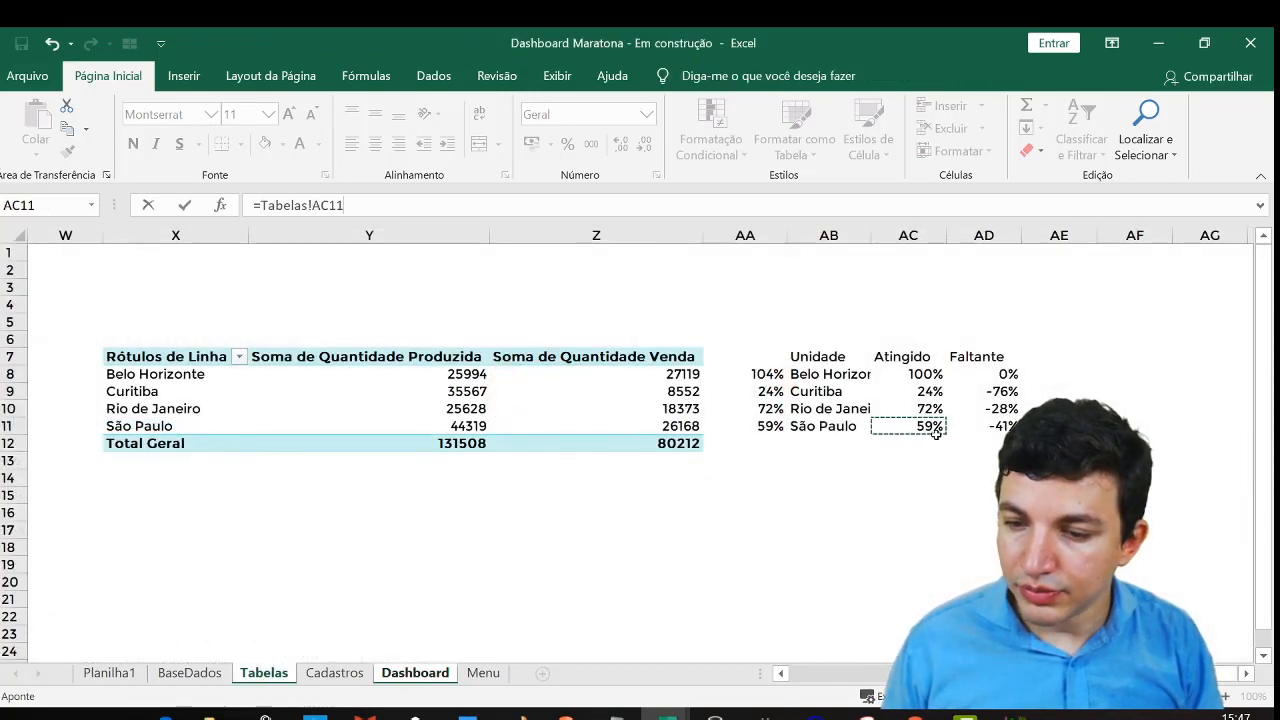
{"action": "key", "text": "Return"}
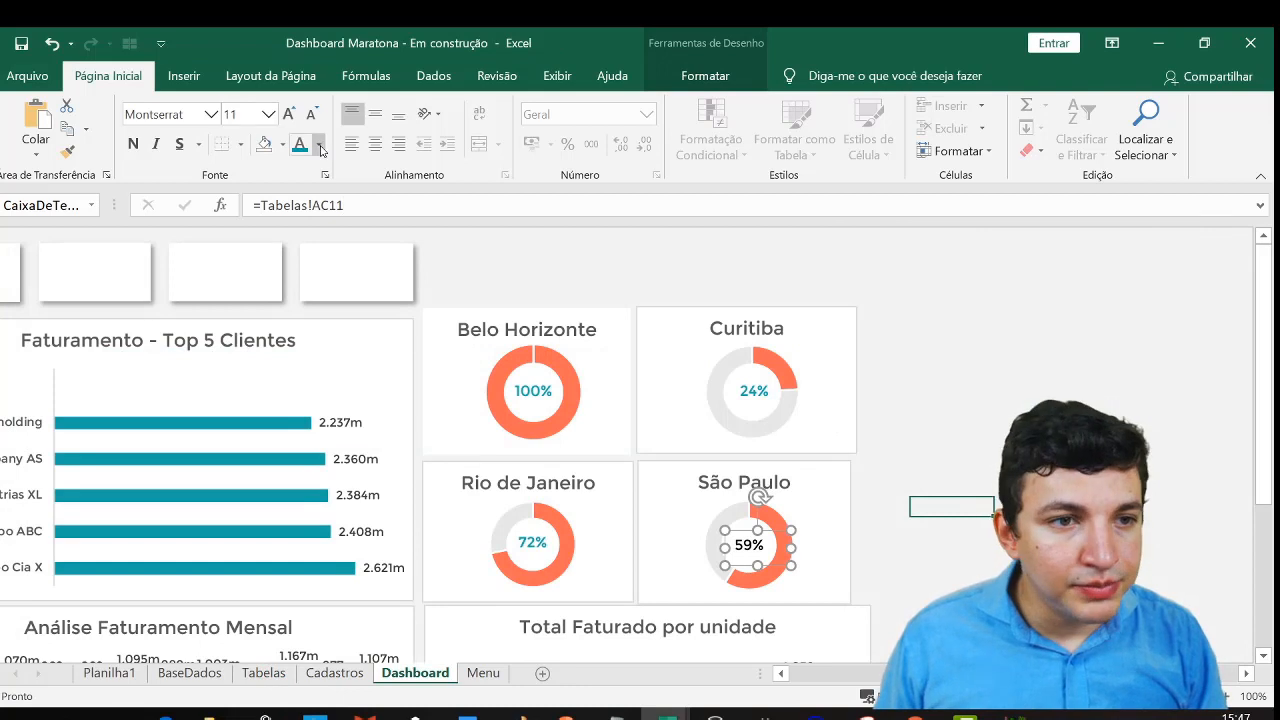
{"action": "left_click", "coordinate": [1117, 410]}
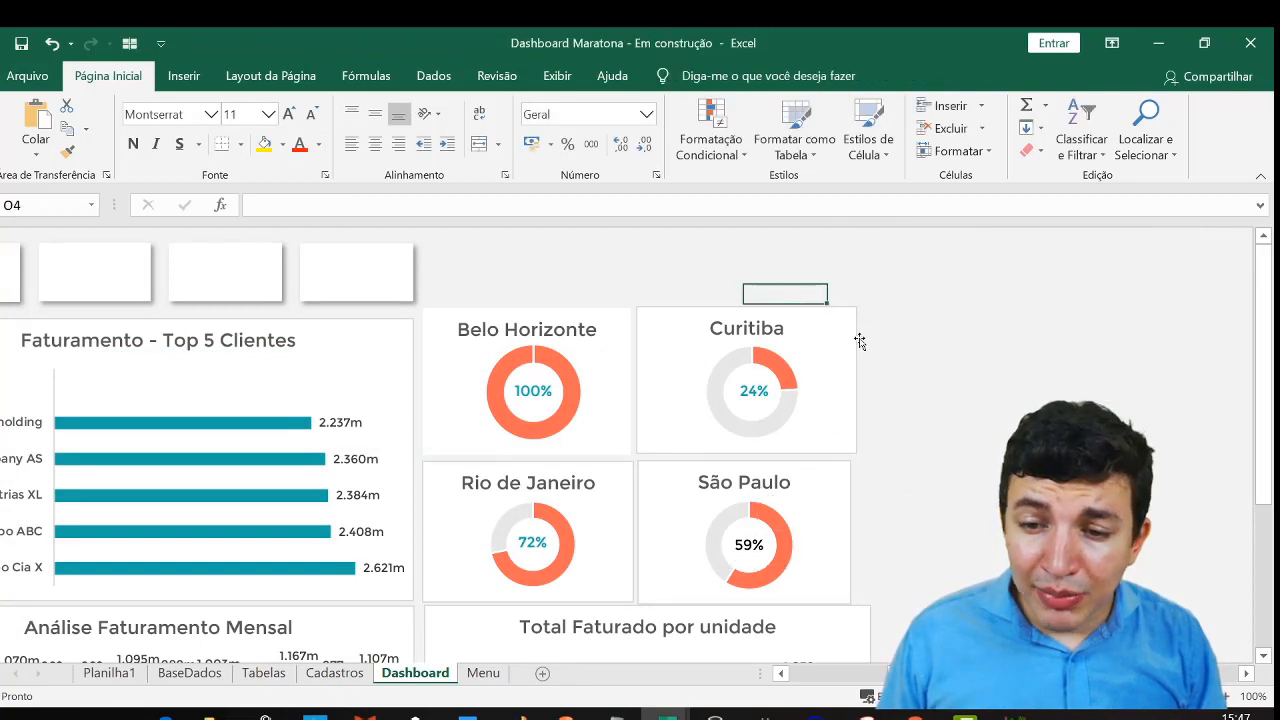
Widen the São Paulo and Curitiba charts slightly towards the outer edge of the dashboard
{"action": "left_click", "coordinate": [841, 372]}
{"action": "left_click", "coordinate": [840, 532]}
{"action": "left_click_drag", "start_coordinate": [851, 532], "coordinate": [868, 532]}
{"action": "left_click", "coordinate": [951, 429]}
{"action": "left_click", "coordinate": [858, 400]}
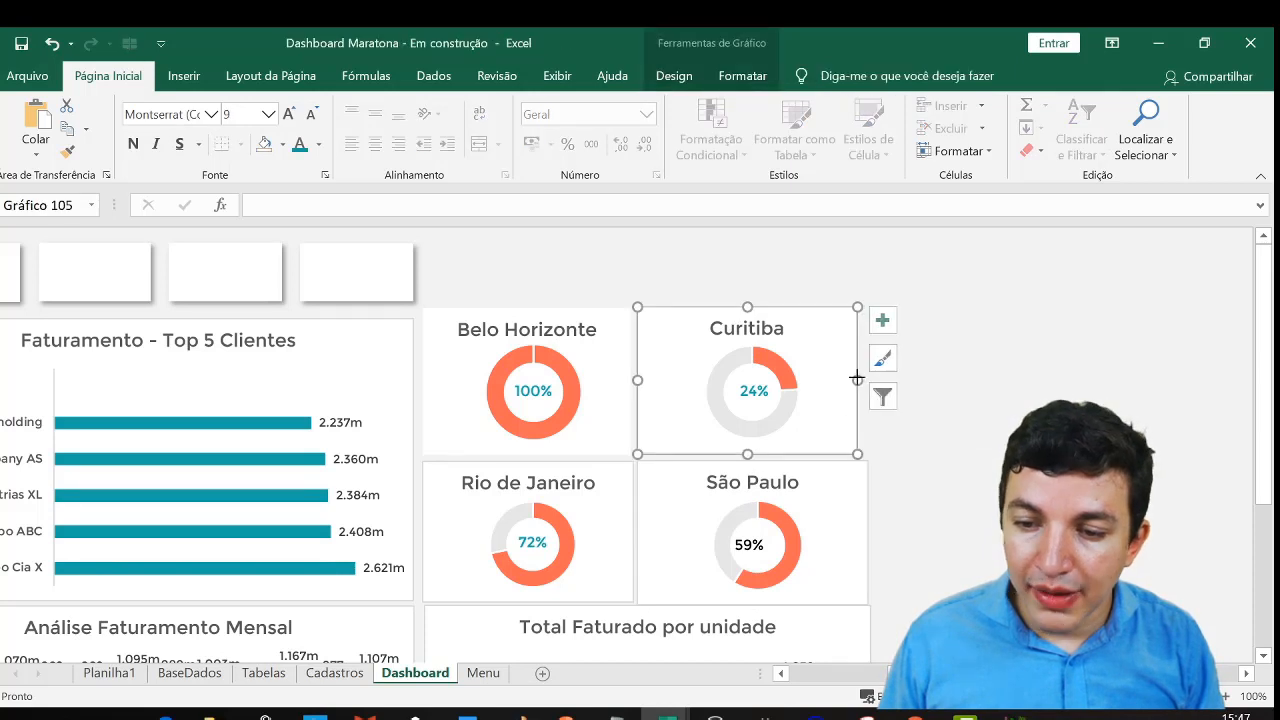
{"action": "left_click_drag", "start_coordinate": [857, 376], "coordinate": [863, 376]}
{"action": "left_click", "coordinate": [470, 275]}
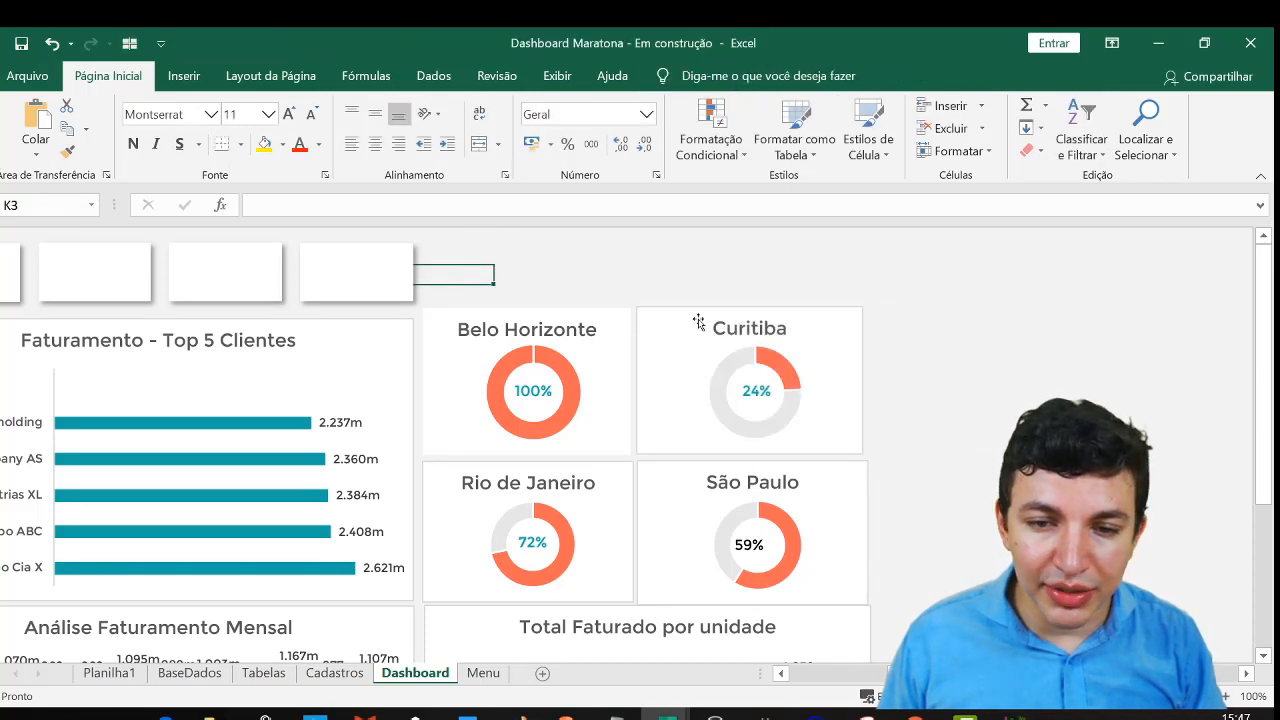
Duplicate the last blank card three times and place the copies in a row above the Belo Horizonte and Curitiba charts
{"action": "left_click", "coordinate": [369, 271]}
{"action": "key", "text": "ctrl+c"}
{"action": "left_click", "coordinate": [500, 269]}
{"action": "key", "text": "ctrl+v"}
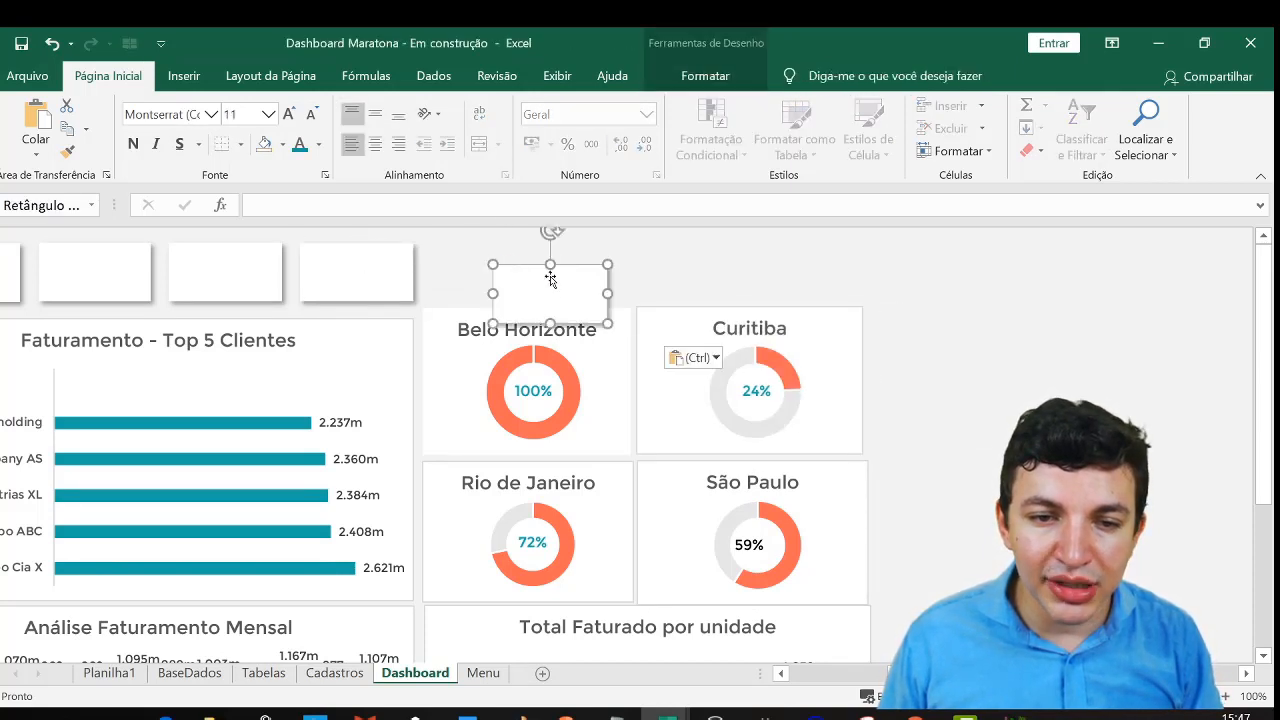
{"action": "left_click_drag", "start_coordinate": [550, 281], "coordinate": [489, 255]}
{"action": "left_click", "coordinate": [609, 251]}
{"action": "key", "text": "ctrl+v"}
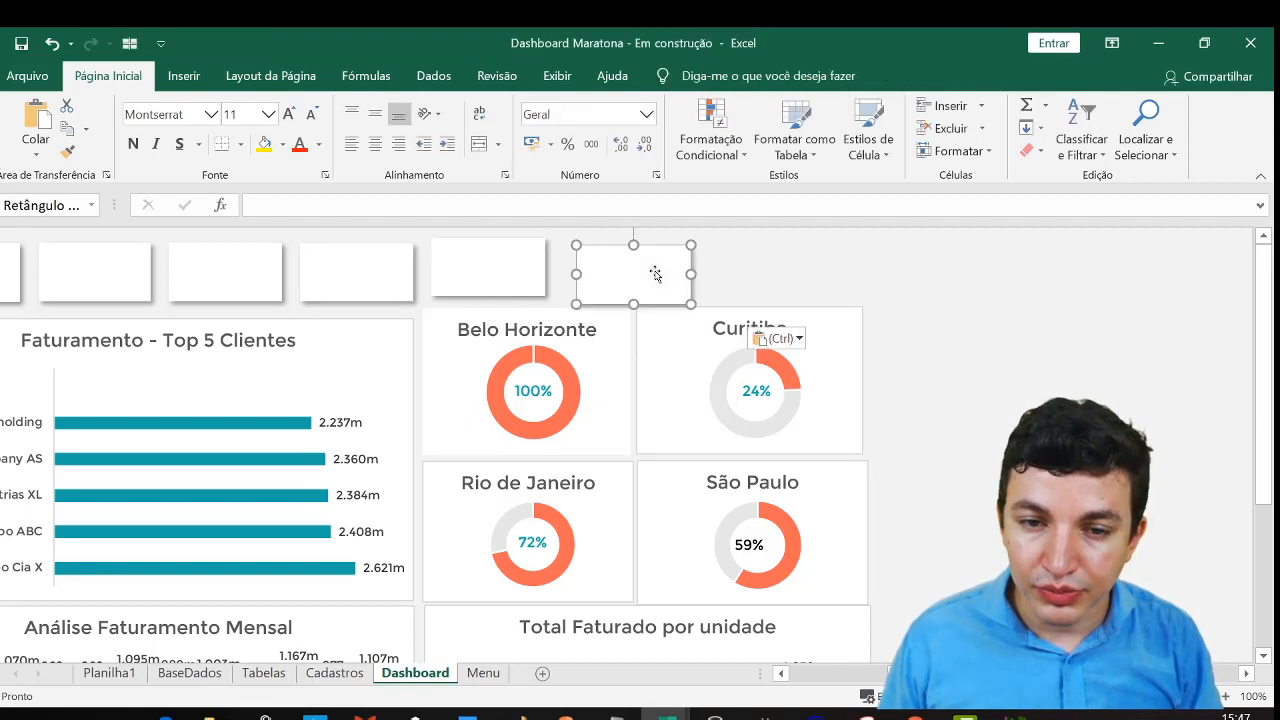
{"action": "left_click_drag", "start_coordinate": [657, 271], "coordinate": [641, 263]}
{"action": "left_click", "coordinate": [757, 254]}
{"action": "key", "text": "ctrl+v"}
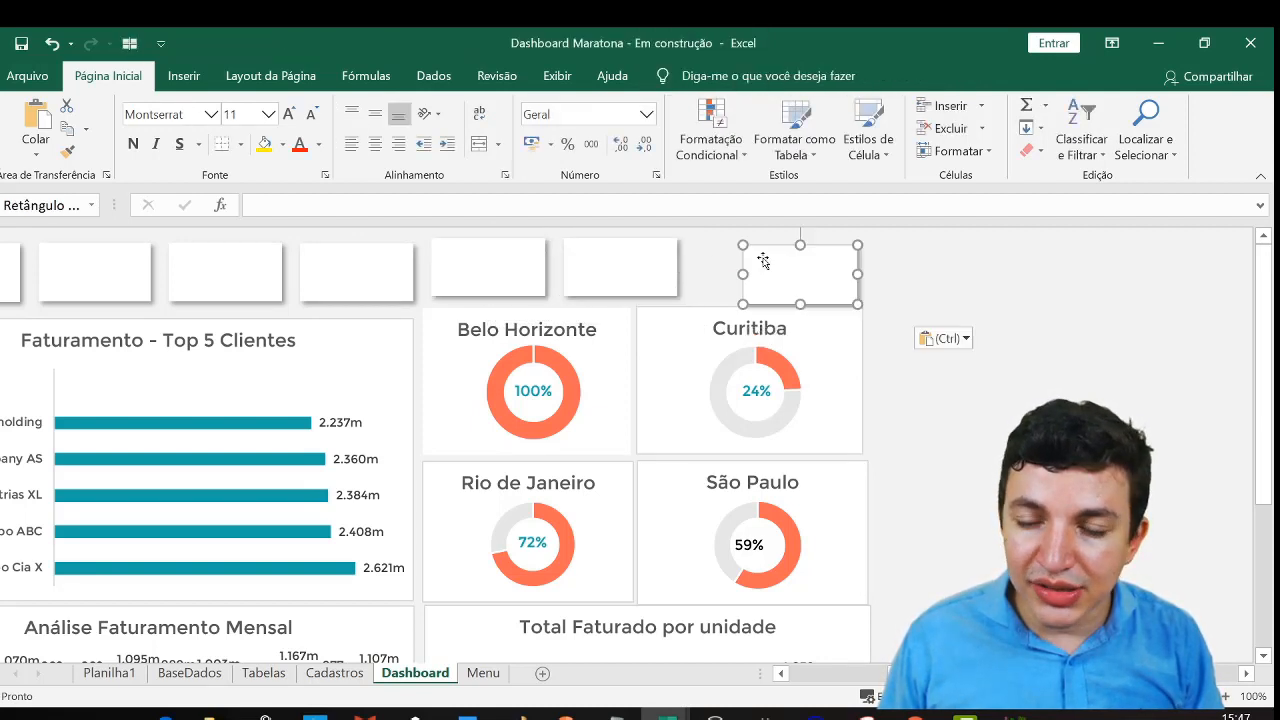
{"action": "mouse_move", "coordinate": [775, 257]}
{"action": "left_mouse_down"}
{"action": "mouse_move", "coordinate": [763, 262]}
{"action": "mouse_move", "coordinate": [777, 263]}
{"action": "left_mouse_up"}
{"action": "left_click", "coordinate": [934, 274]}
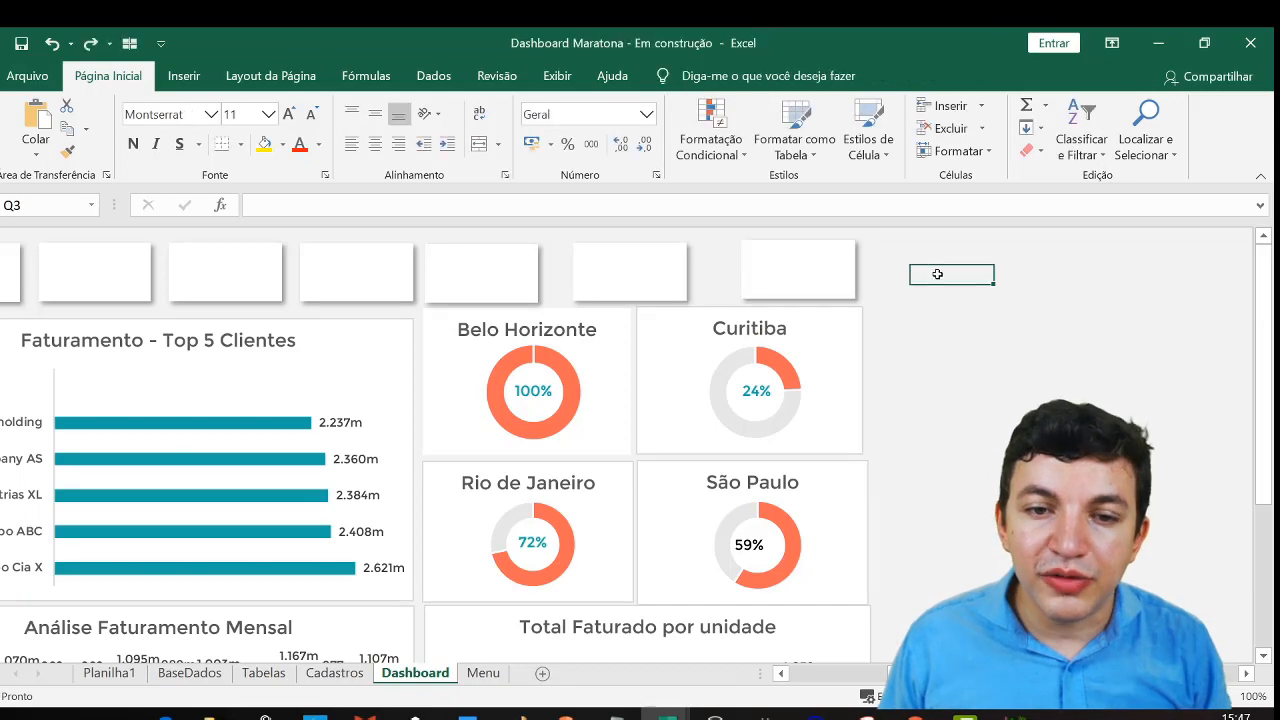
Align the three new cards to their vertical middle and distribute them evenly in the horizontal direction
{"action": "left_click", "coordinate": [500, 285]}
{"action": "left_click", "coordinate": [677, 279], "text": "ctrl"}
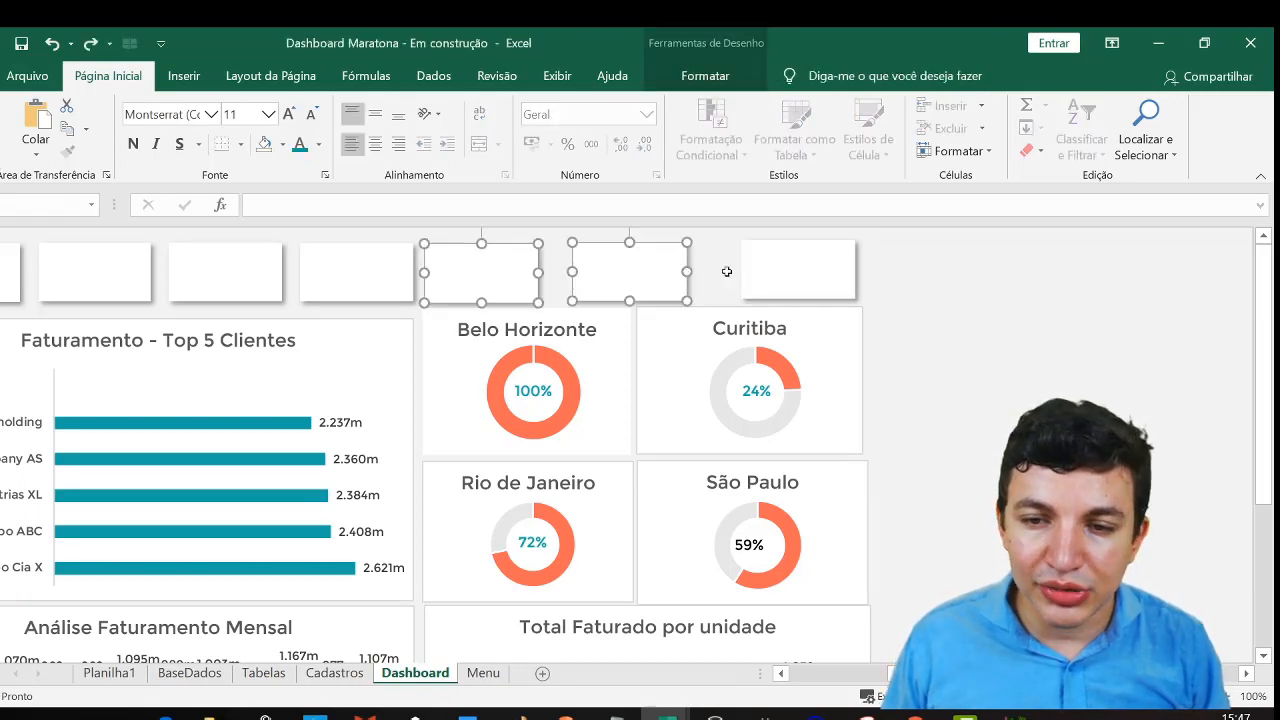
{"action": "left_click", "coordinate": [818, 271], "text": "ctrl"}
{"action": "left_click", "coordinate": [727, 79]}
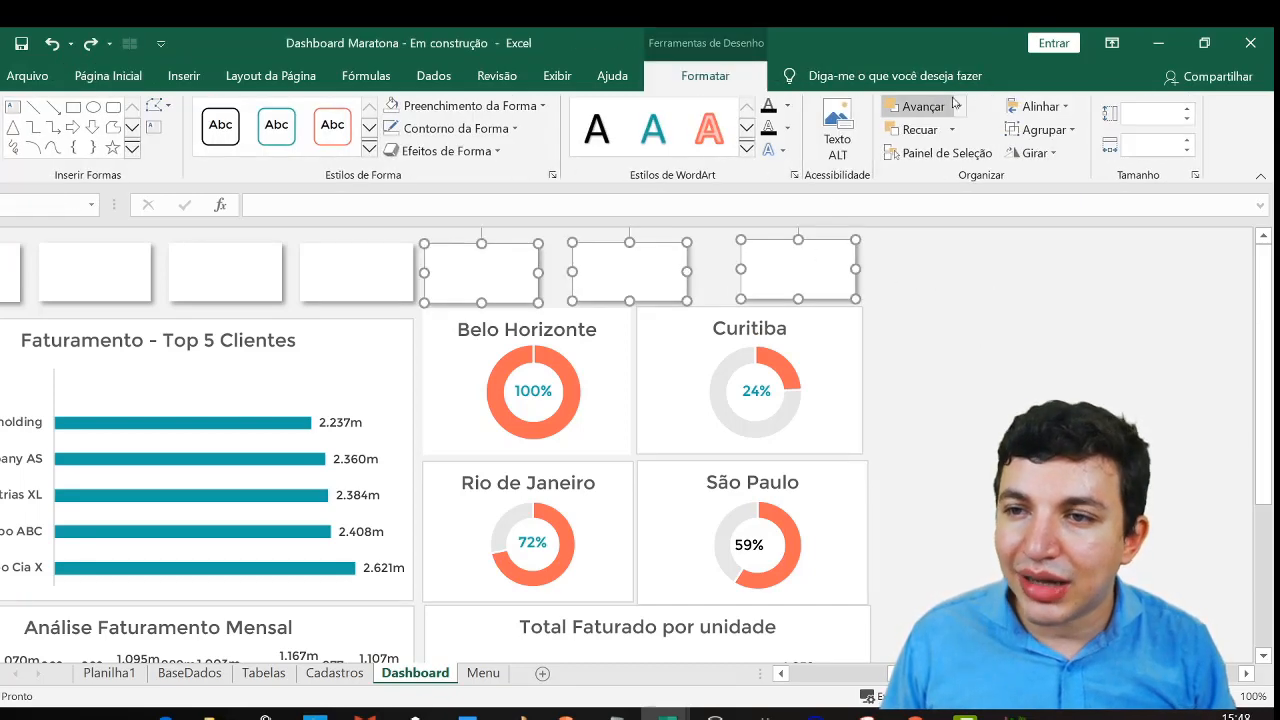
{"action": "left_click", "coordinate": [1038, 106]}
{"action": "left_click", "coordinate": [1118, 232]}
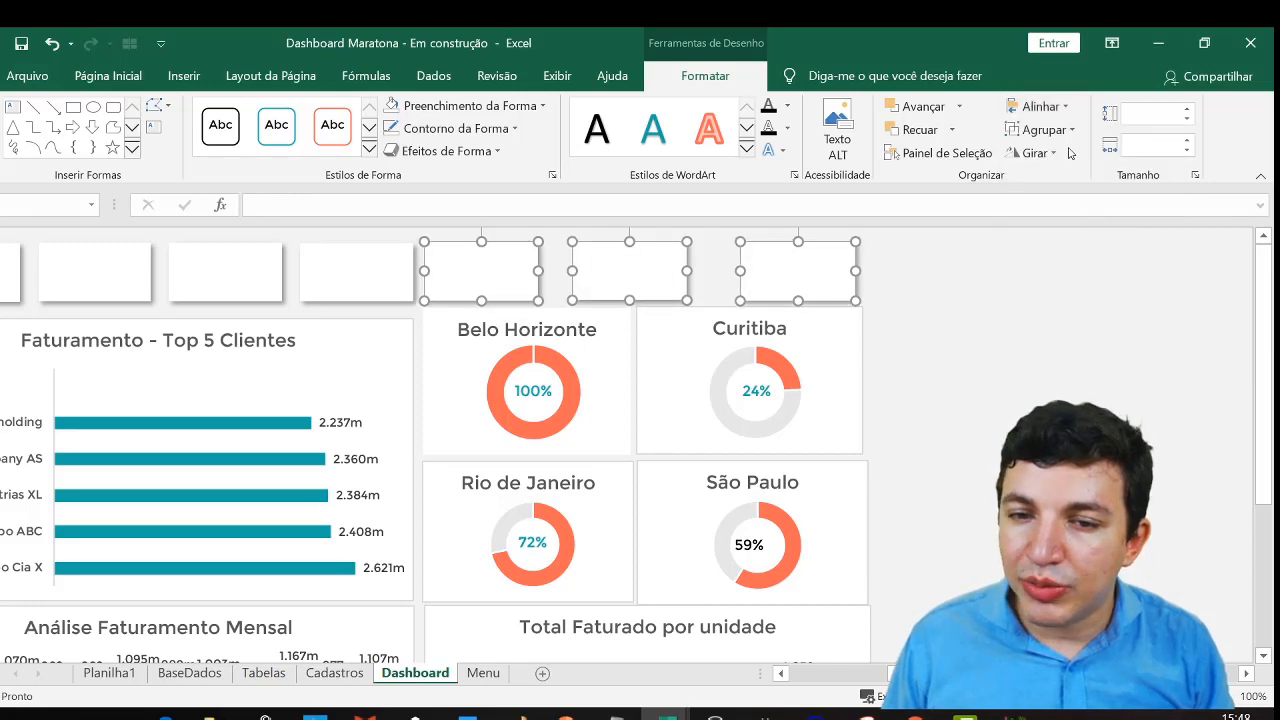
{"action": "left_click", "coordinate": [1038, 106]}
{"action": "left_click", "coordinate": [1094, 284]}
{"action": "left_click", "coordinate": [1062, 315]}
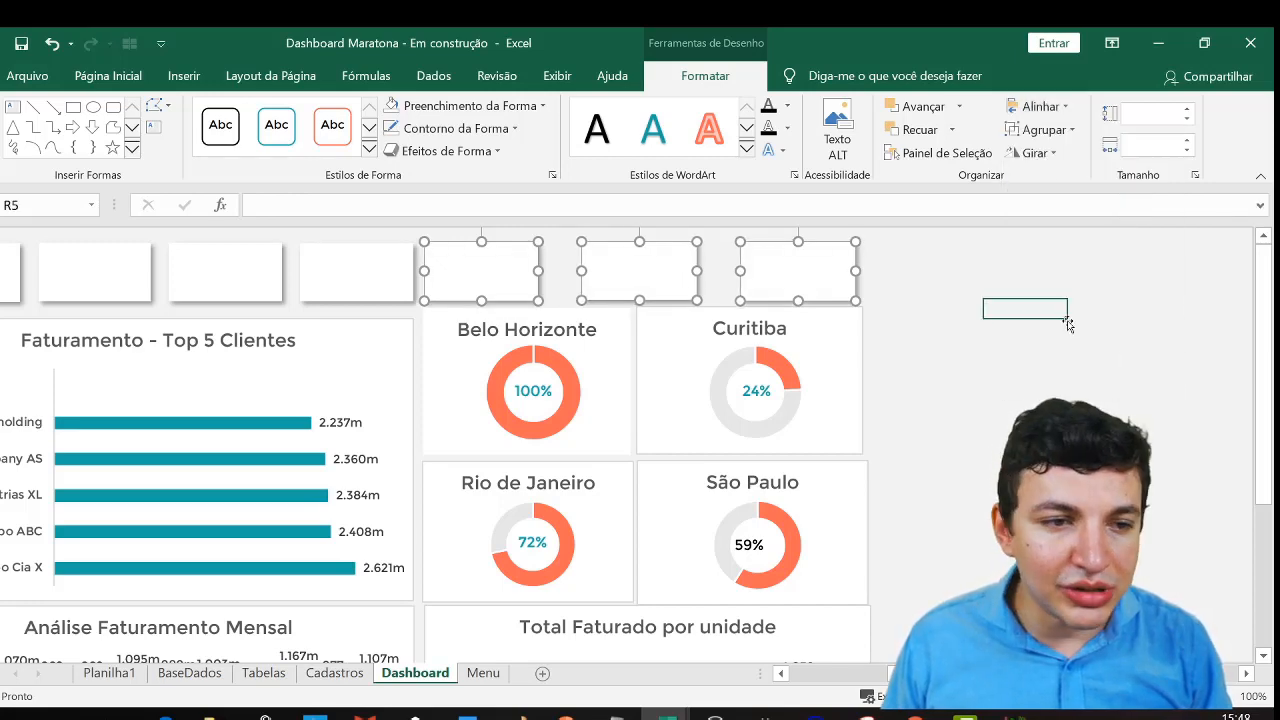
Insert a text box reading "Custo Total" across the upper part of the first card
{"action": "scroll", "coordinate": [640, 445], "scroll_direction": "left", "scroll_amount": 5}
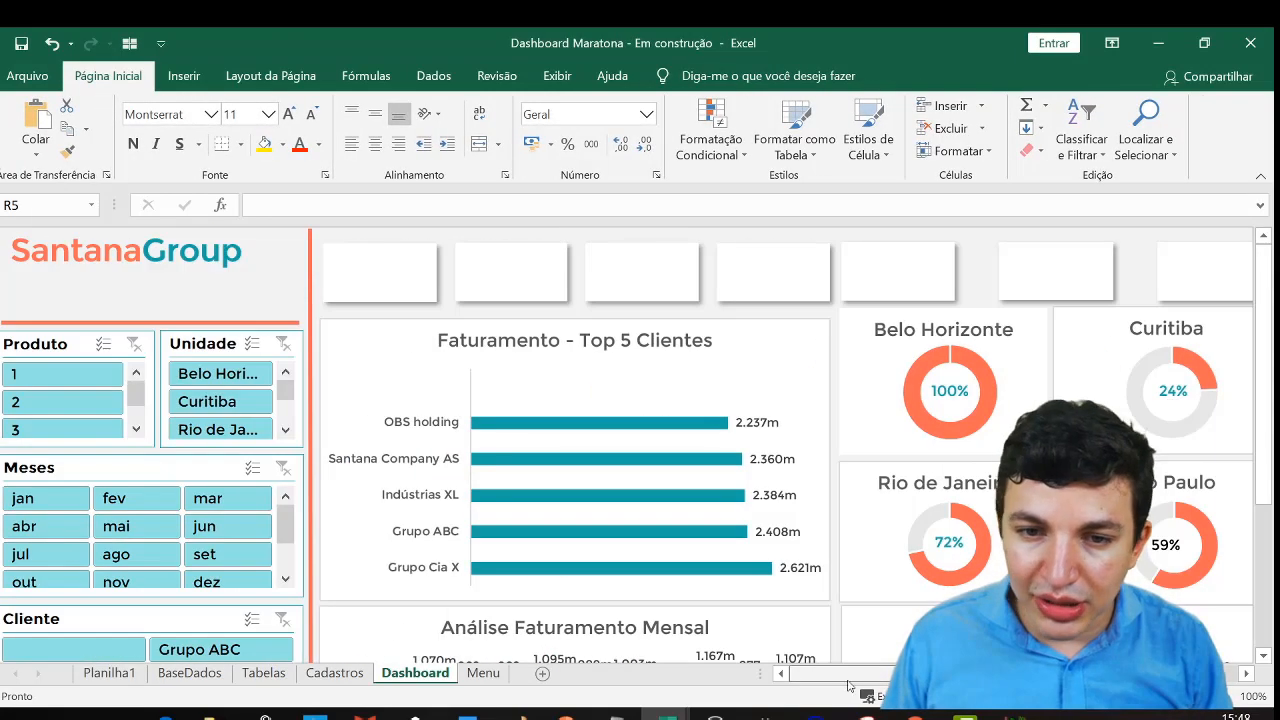
{"action": "left_click", "coordinate": [183, 75]}
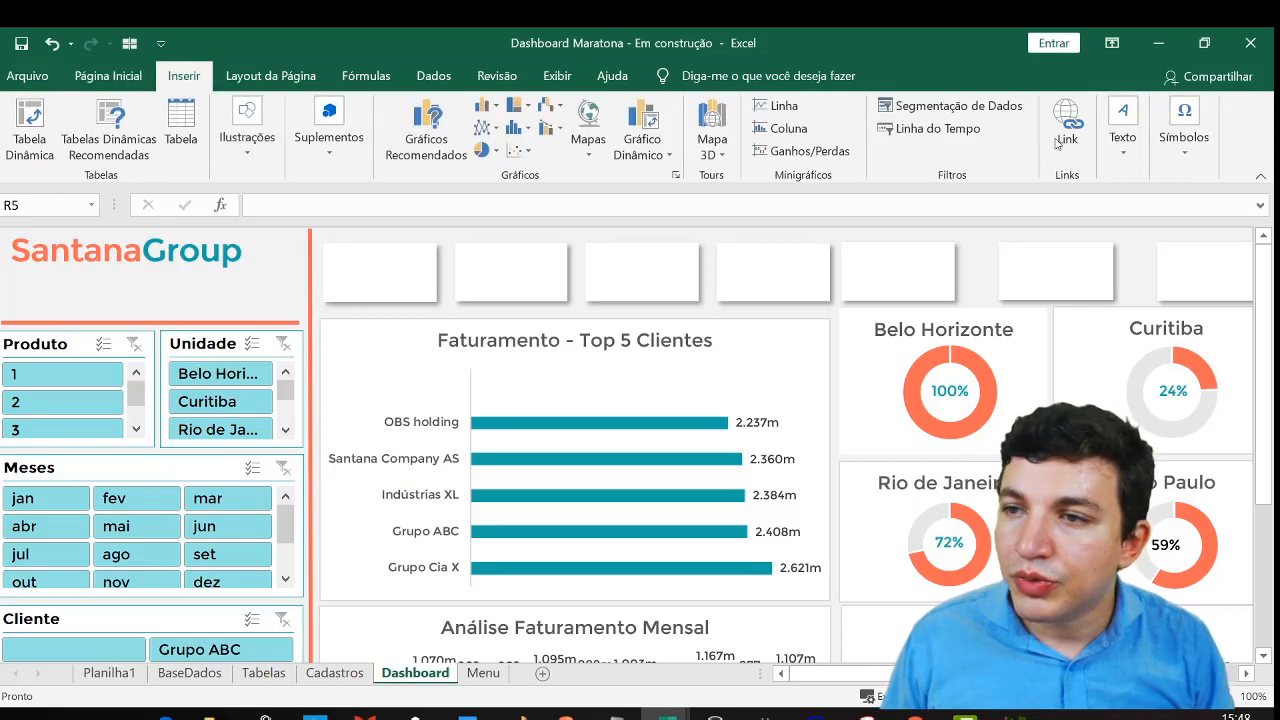
{"action": "left_click", "coordinate": [1120, 140]}
{"action": "left_click", "coordinate": [1007, 233]}
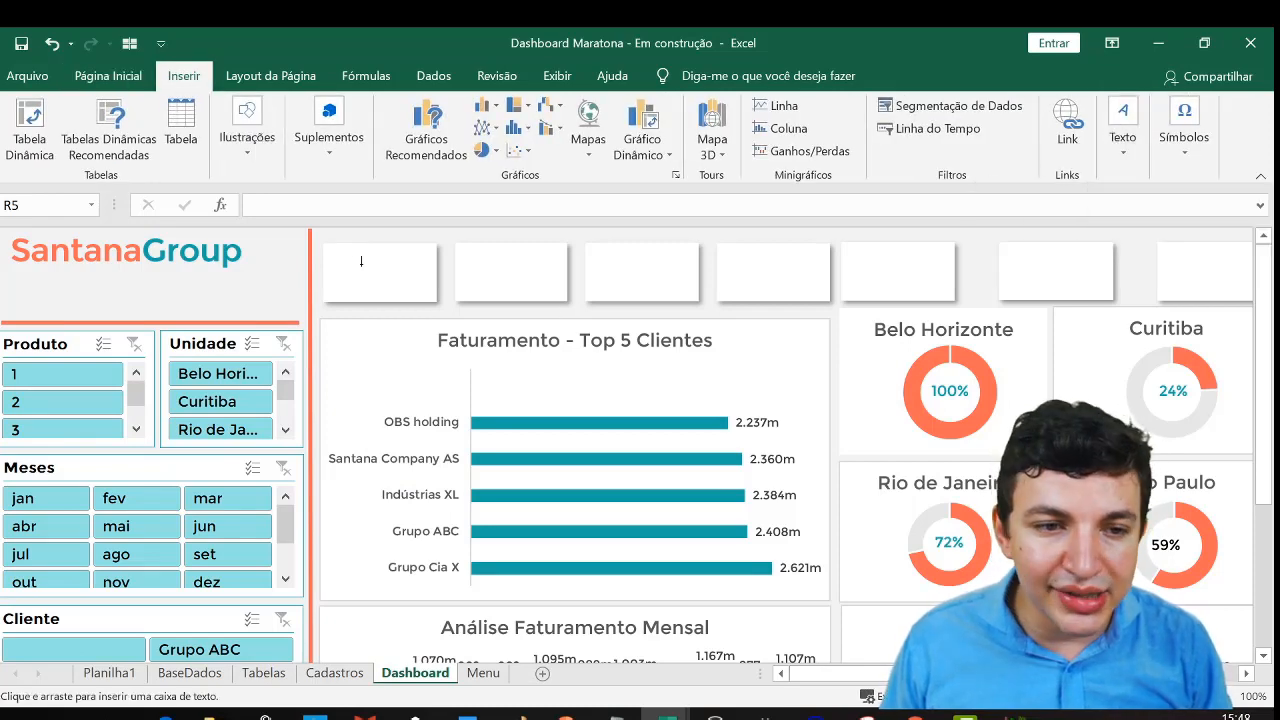
{"action": "left_click_drag", "start_coordinate": [326, 250], "coordinate": [435, 265]}
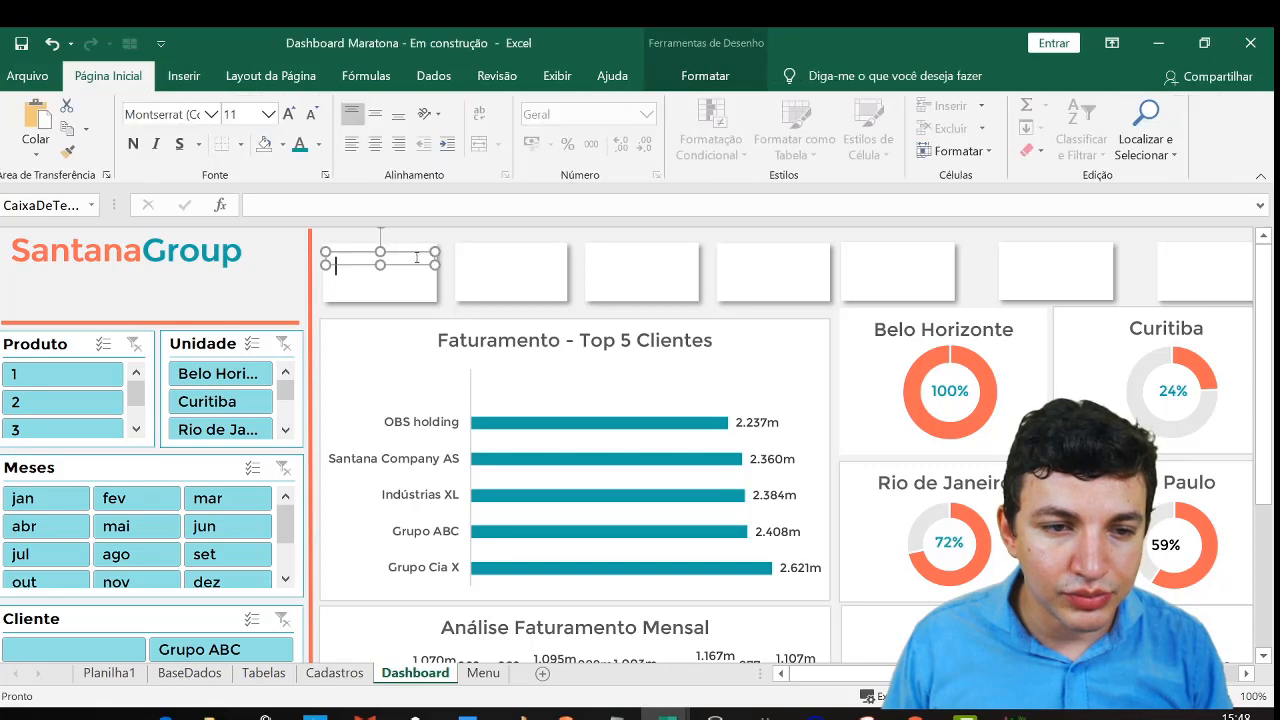
{"action": "type", "text": "C"}
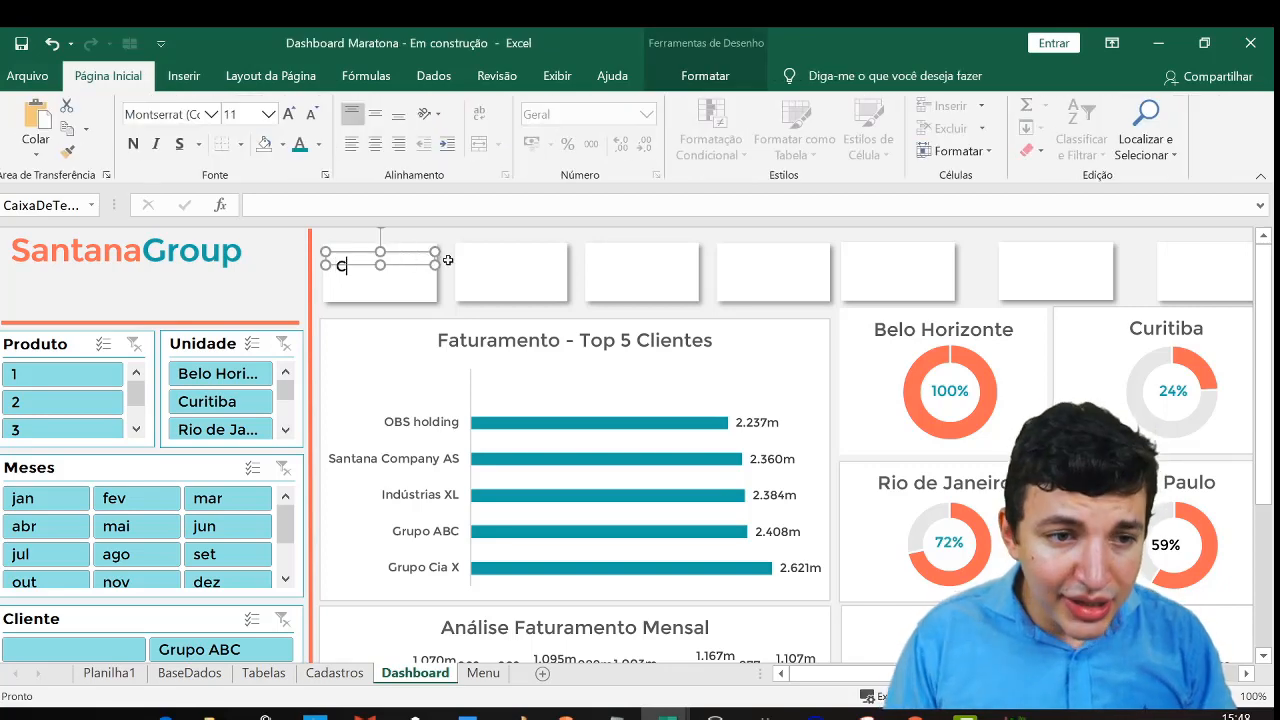
{"action": "type", "text": "usto ES"}
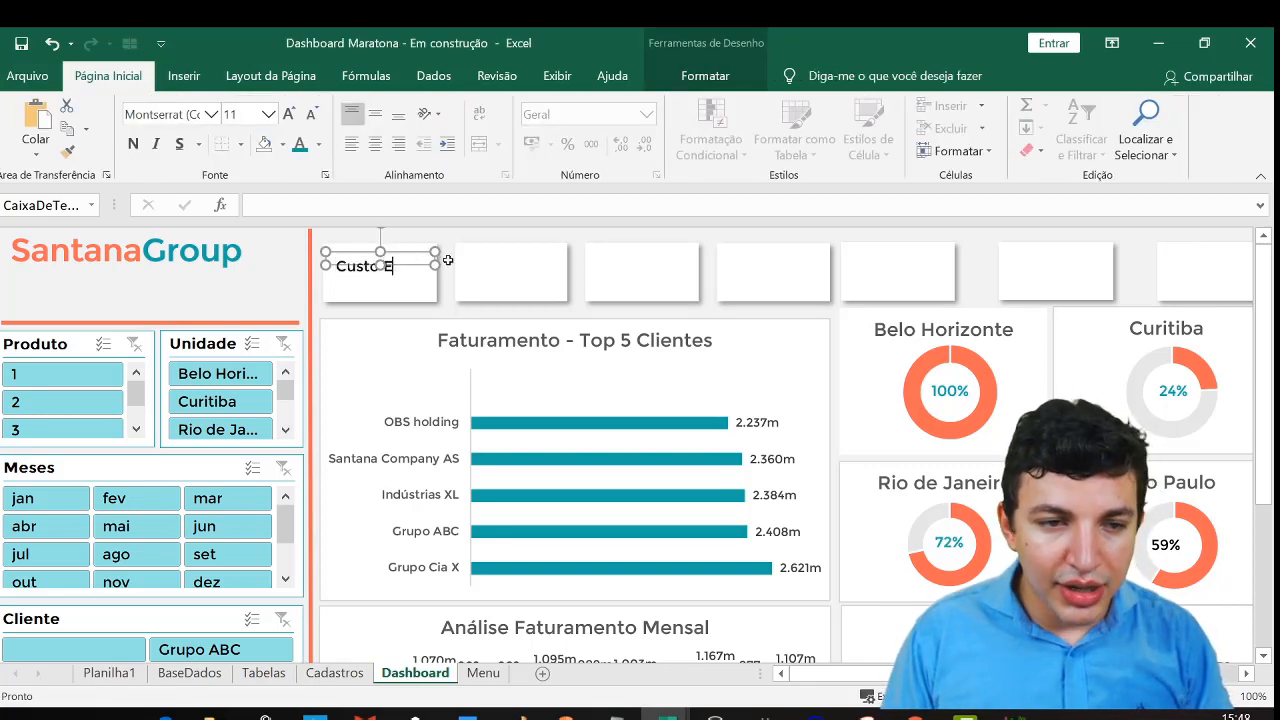
{"action": "key", "text": "BackSpace"}
{"action": "key", "text": "BackSpace"}
{"action": "key", "text": "BackSpace"}
{"action": "type", "text": "o Total"}
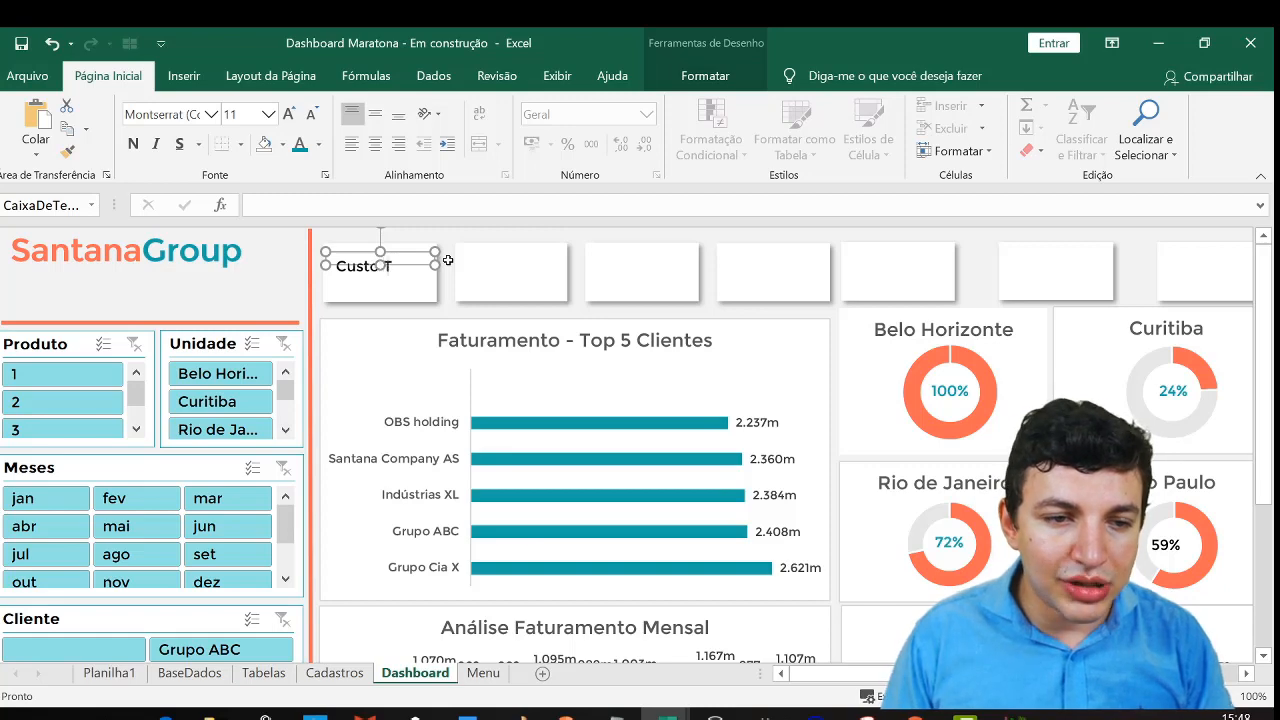
{"action": "left_click", "coordinate": [446, 234]}
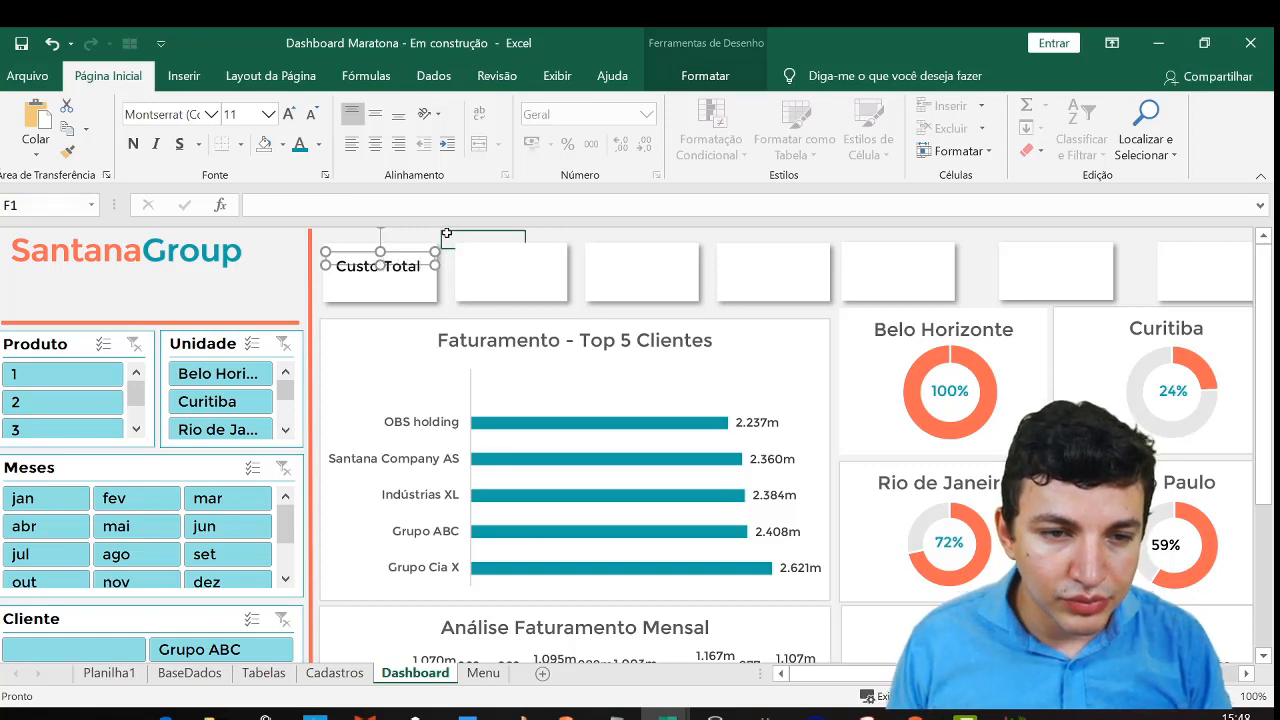
Remove the outline from the Custo Total text box and extend it upward to a height of 0,6 cm
{"action": "left_click", "coordinate": [405, 266]}
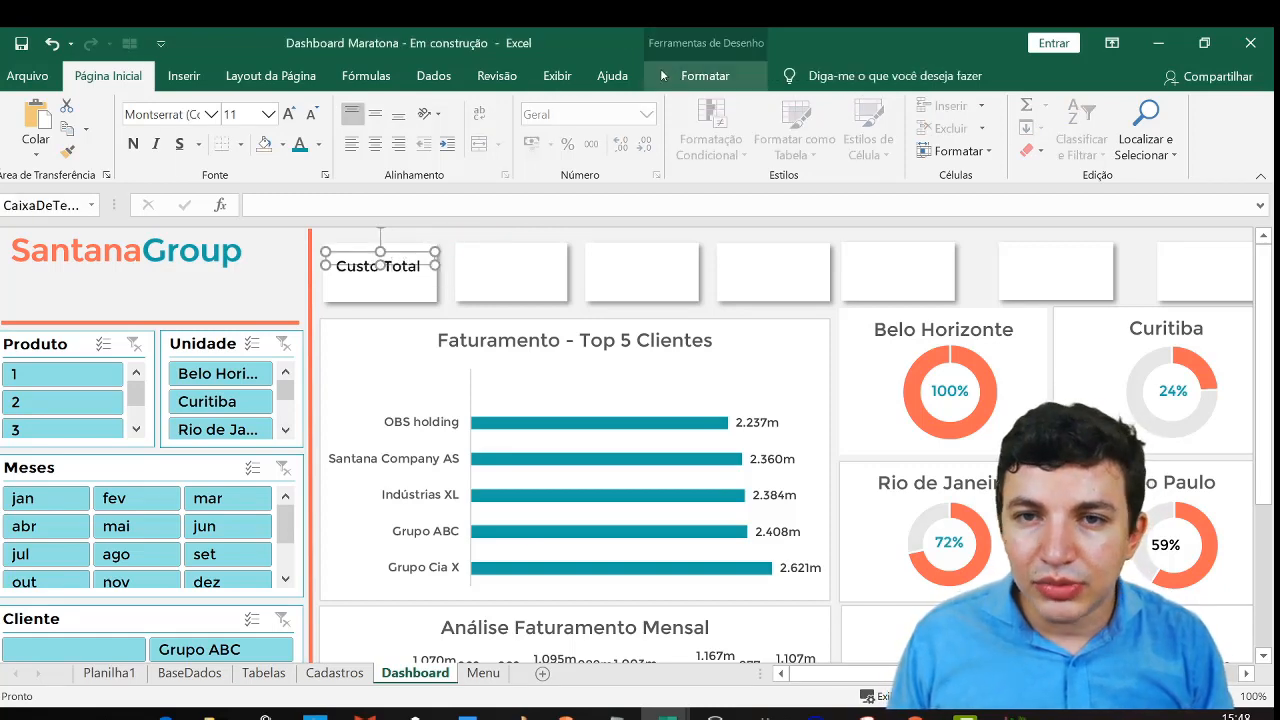
{"action": "left_click", "coordinate": [680, 78]}
{"action": "left_click", "coordinate": [461, 131]}
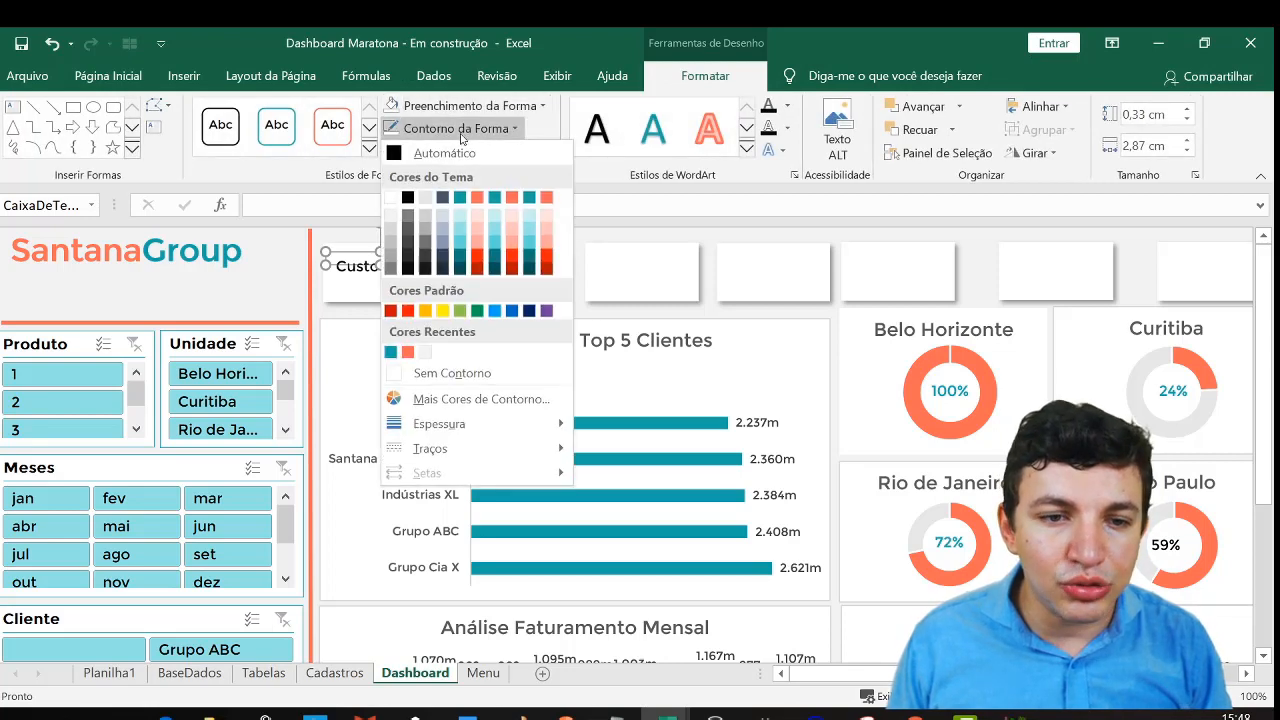
{"action": "left_click", "coordinate": [452, 373]}
{"action": "key", "text": "Escape"}
{"action": "key", "text": "Escape"}
{"action": "left_click", "coordinate": [392, 265]}
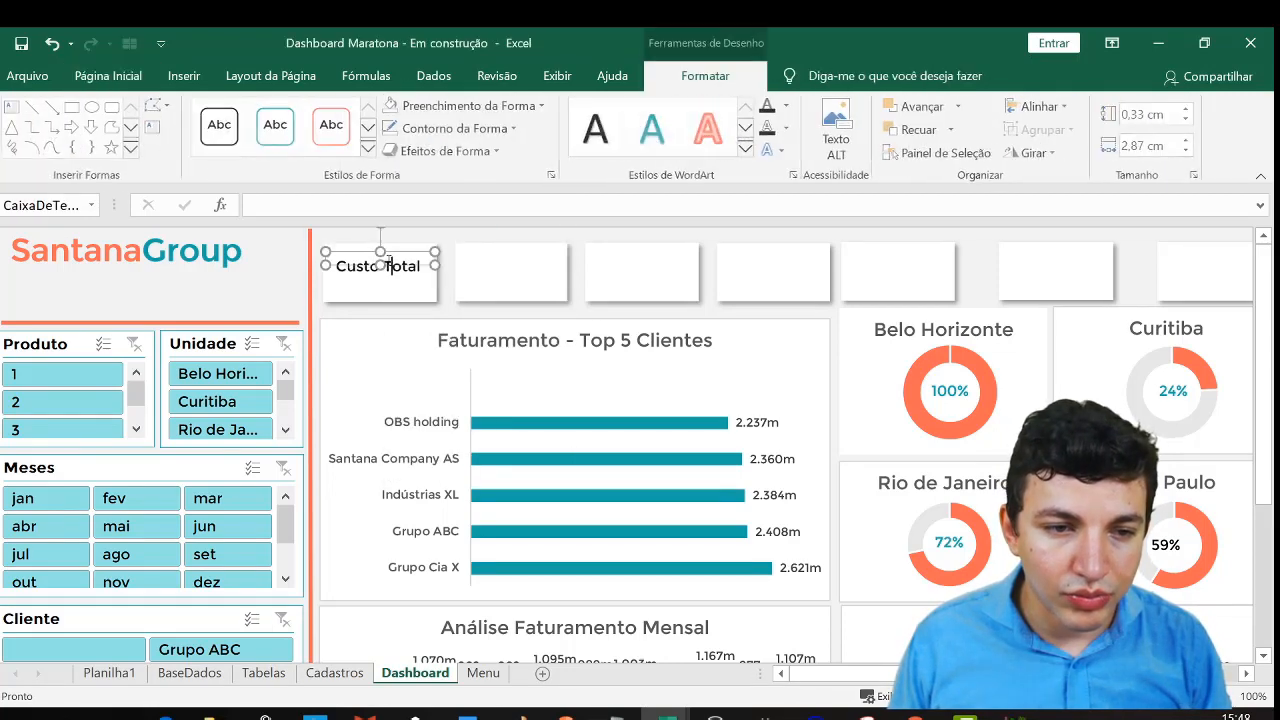
{"action": "left_click_drag", "start_coordinate": [378, 252], "coordinate": [378, 242]}
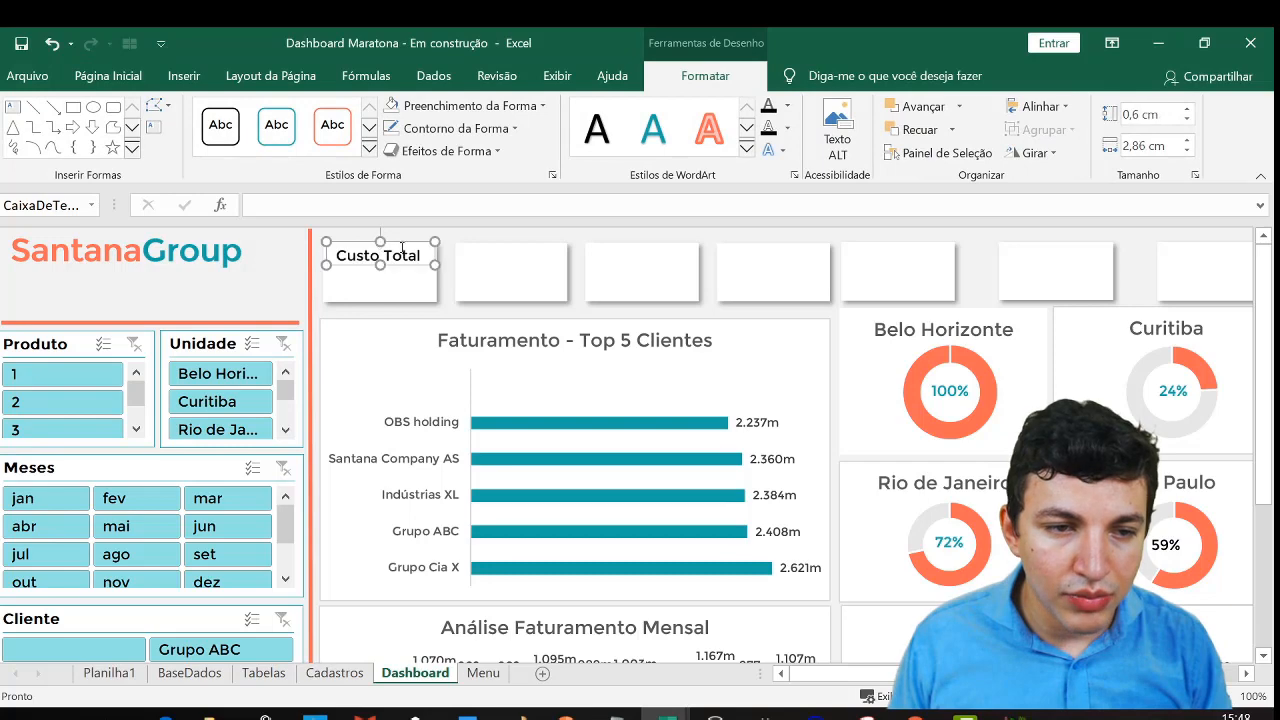
{"action": "left_click", "coordinate": [489, 234]}
Copy the Custo Total label into the second, third and fourth cards, placed at the same height
{"action": "left_click", "coordinate": [391, 255]}
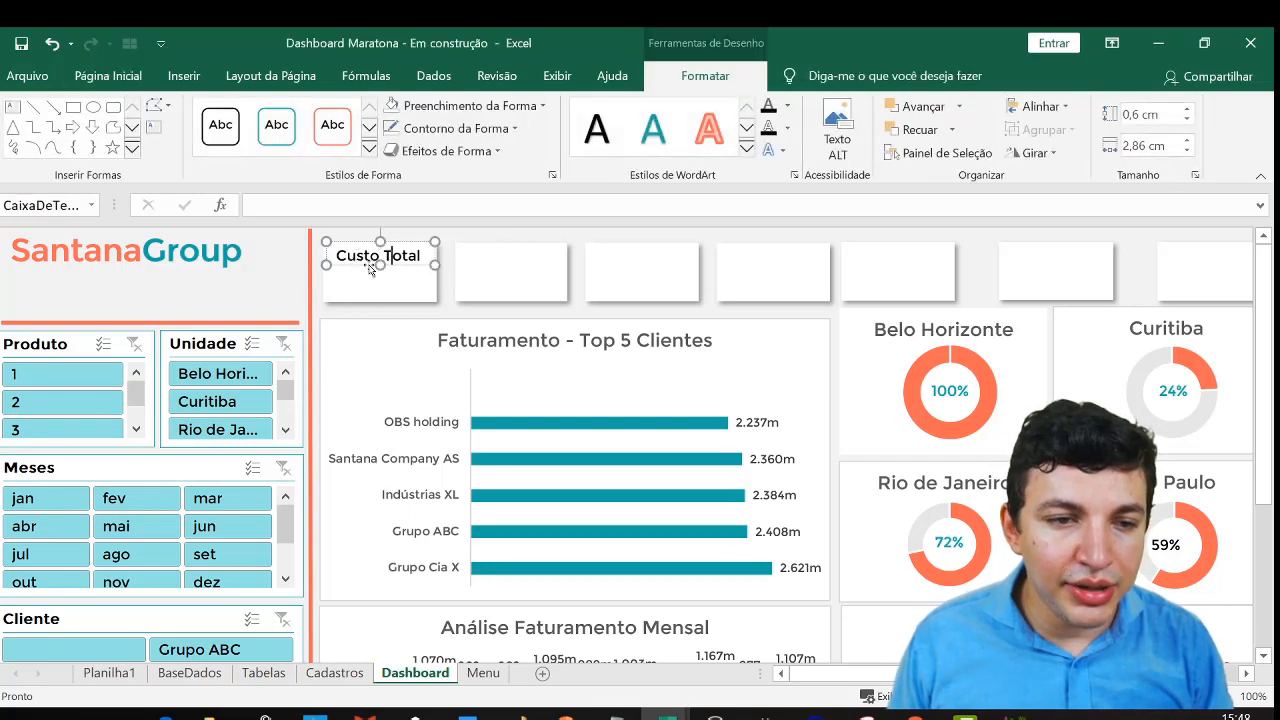
{"action": "left_click_drag", "start_coordinate": [360, 271], "coordinate": [491, 266]}
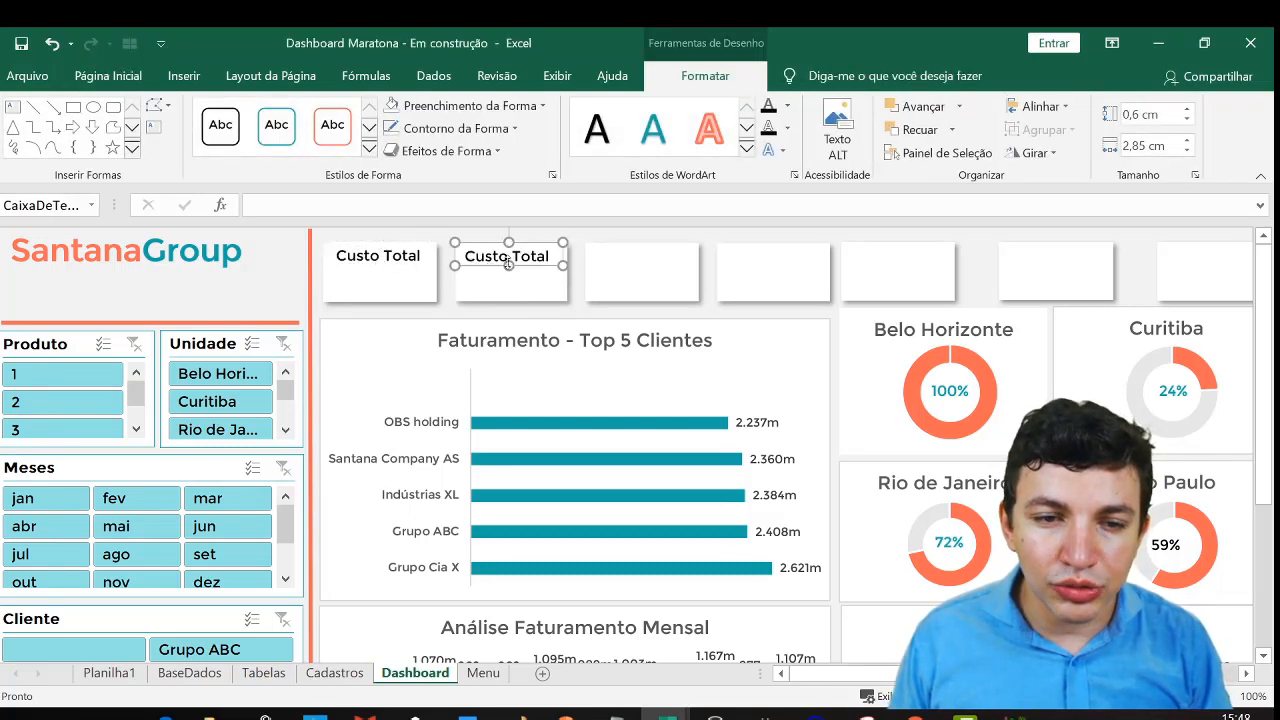
{"action": "left_click", "coordinate": [638, 265]}
{"action": "key", "text": "ctrl+v"}
{"action": "left_click", "coordinate": [763, 259]}
{"action": "key", "text": "ctrl+v"}
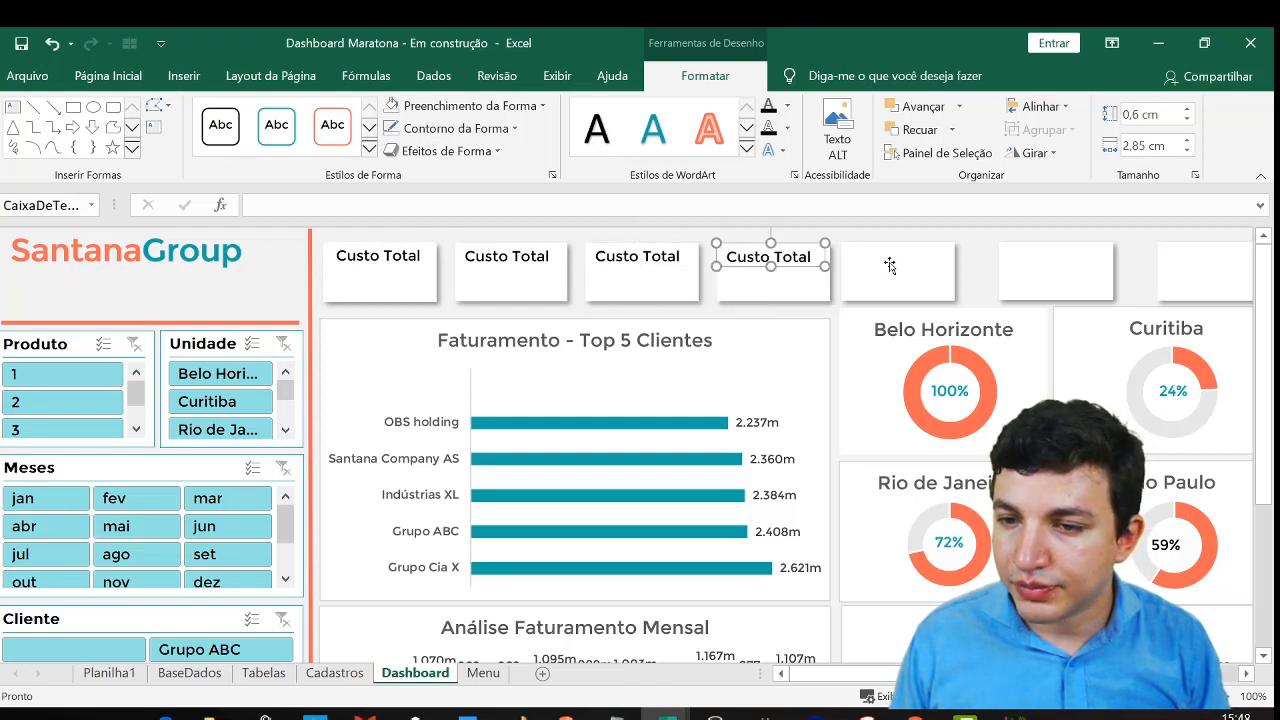
Paste the Custo Total label into the three cards above the doughnut charts
{"action": "left_click", "coordinate": [893, 267]}
{"action": "key", "text": "ctrl+v"}
{"action": "left_click", "coordinate": [1040, 266]}
{"action": "key", "text": "ctrl+v"}
{"action": "left_click", "coordinate": [1195, 268]}
{"action": "key", "text": "ctrl+v"}
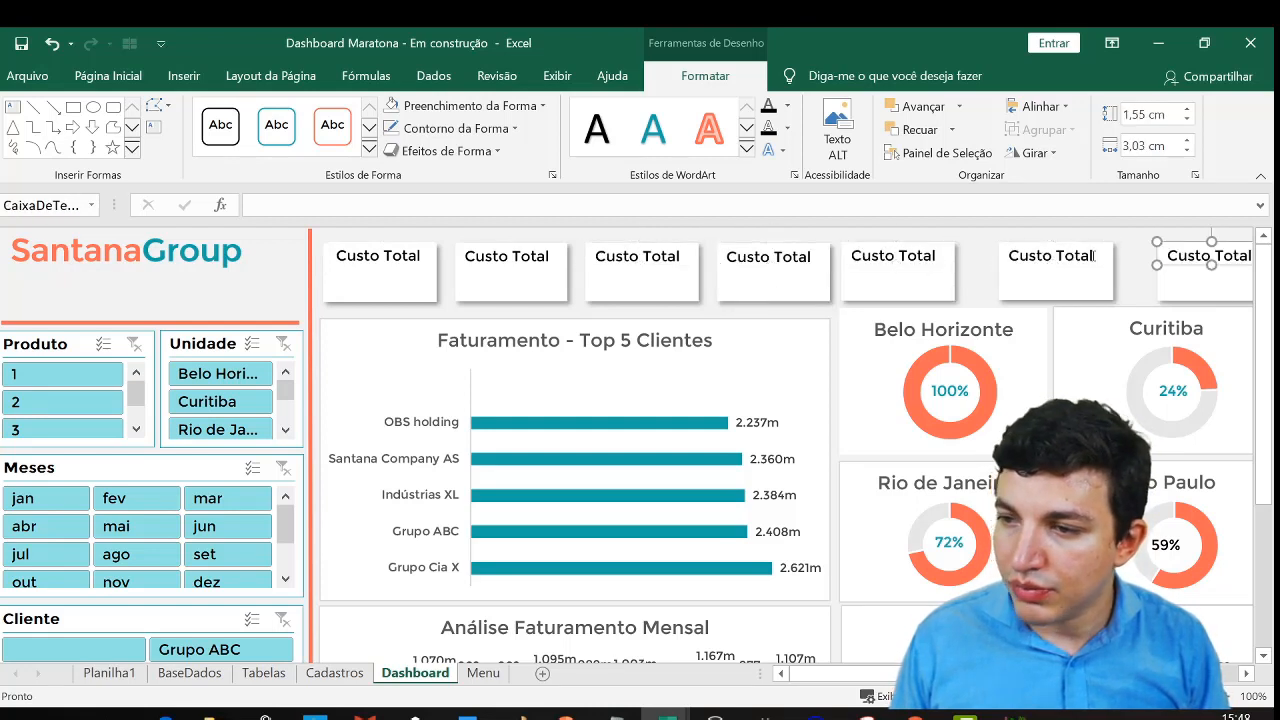
Retitle the second card "Valor Est." and the third card "Valor Fat."
{"action": "double_click", "coordinate": [512, 252]}
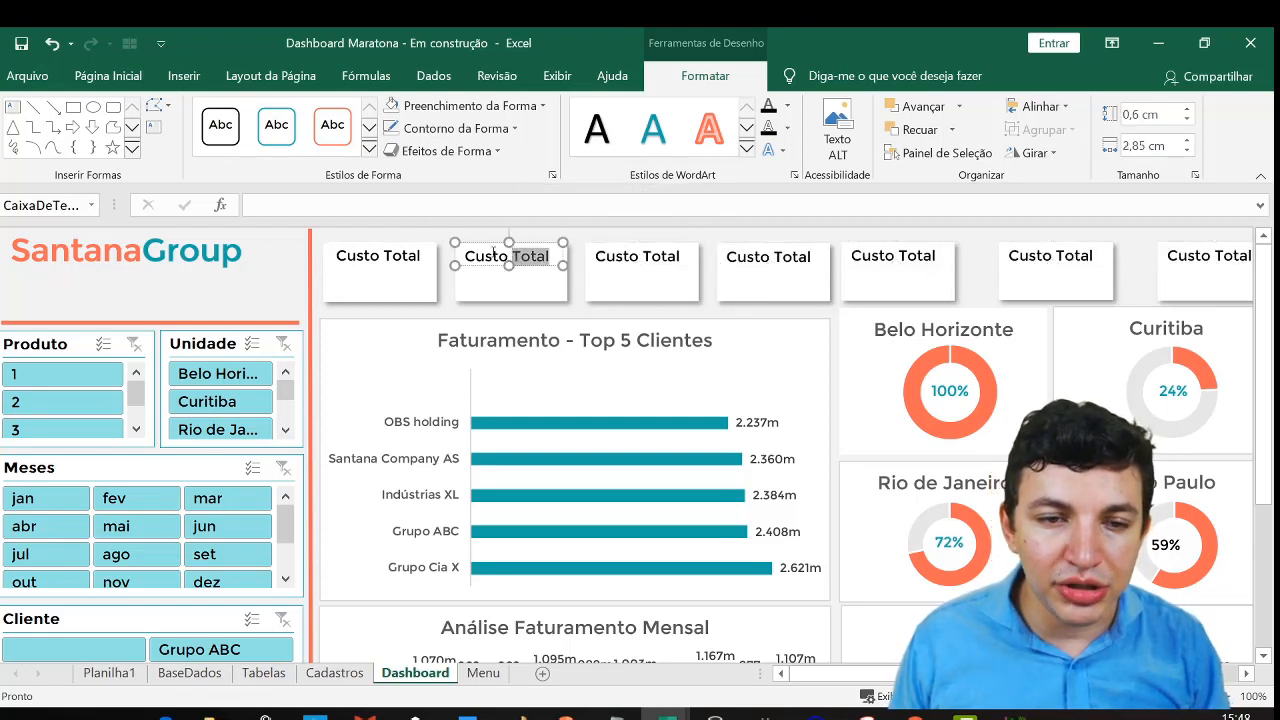
{"action": "left_click_drag", "start_coordinate": [460, 257], "coordinate": [556, 257]}
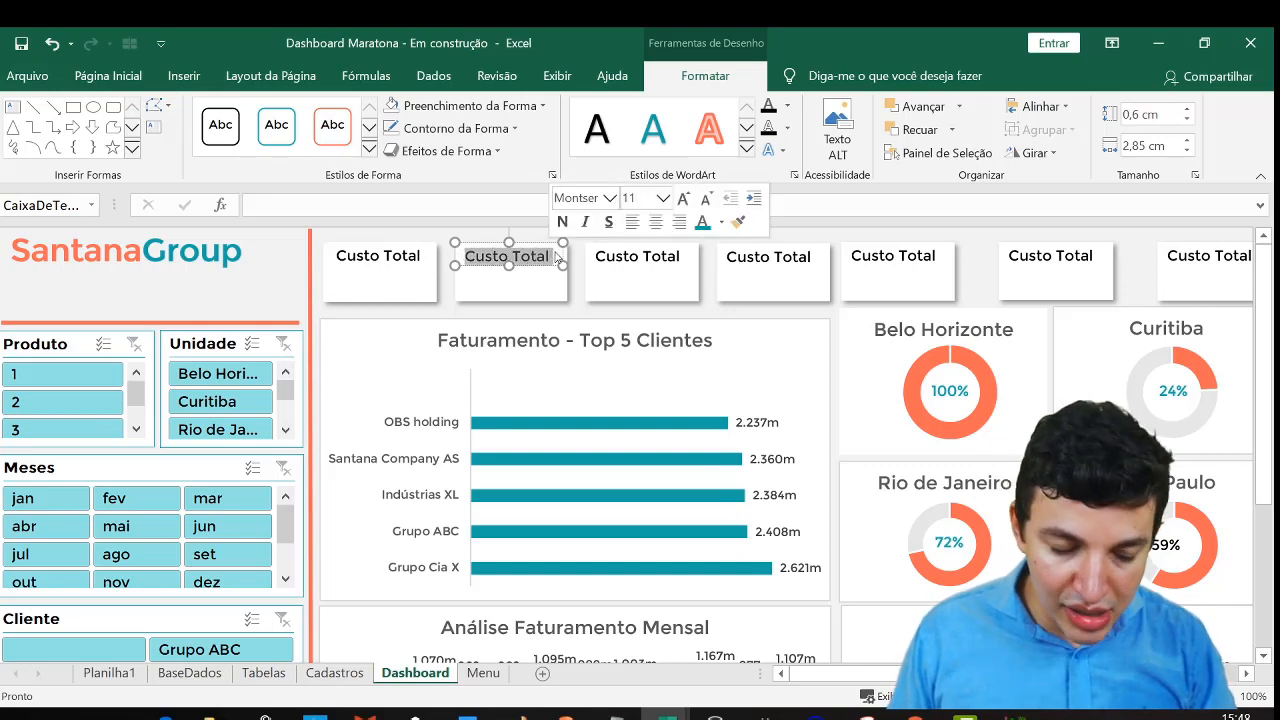
{"action": "type", "text": "Valor Est."}
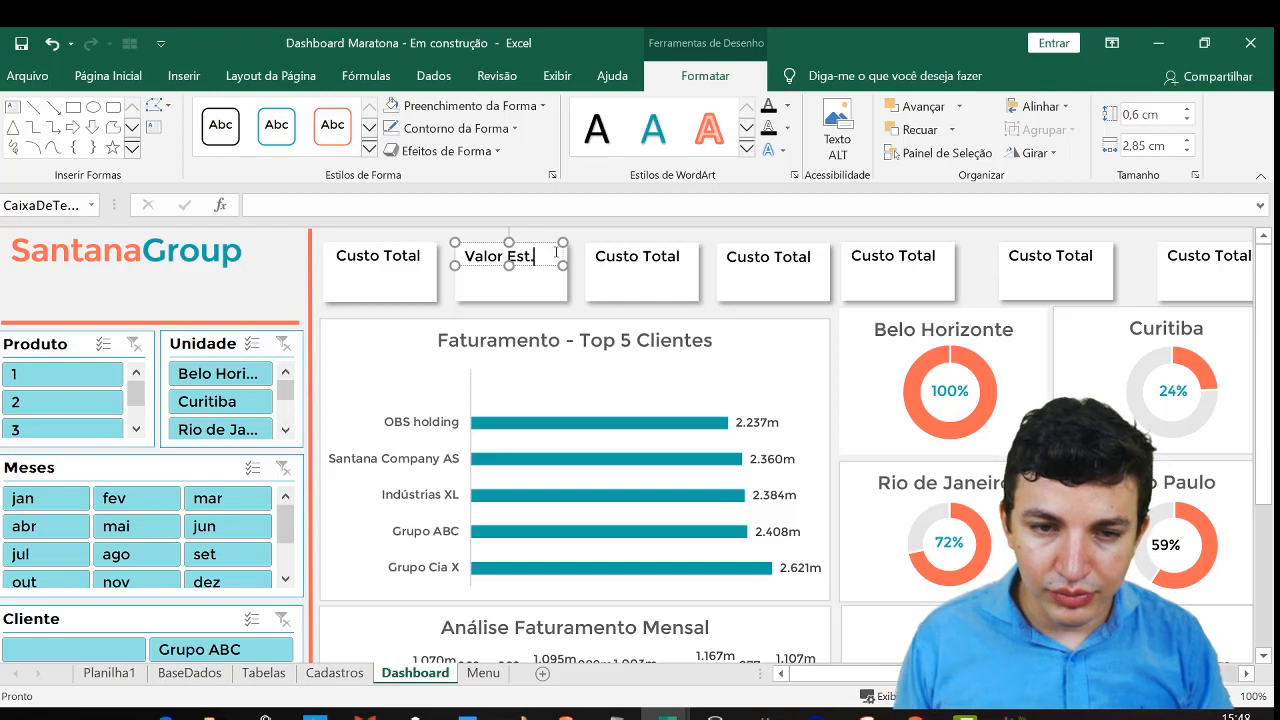
{"action": "double_click", "coordinate": [607, 258]}
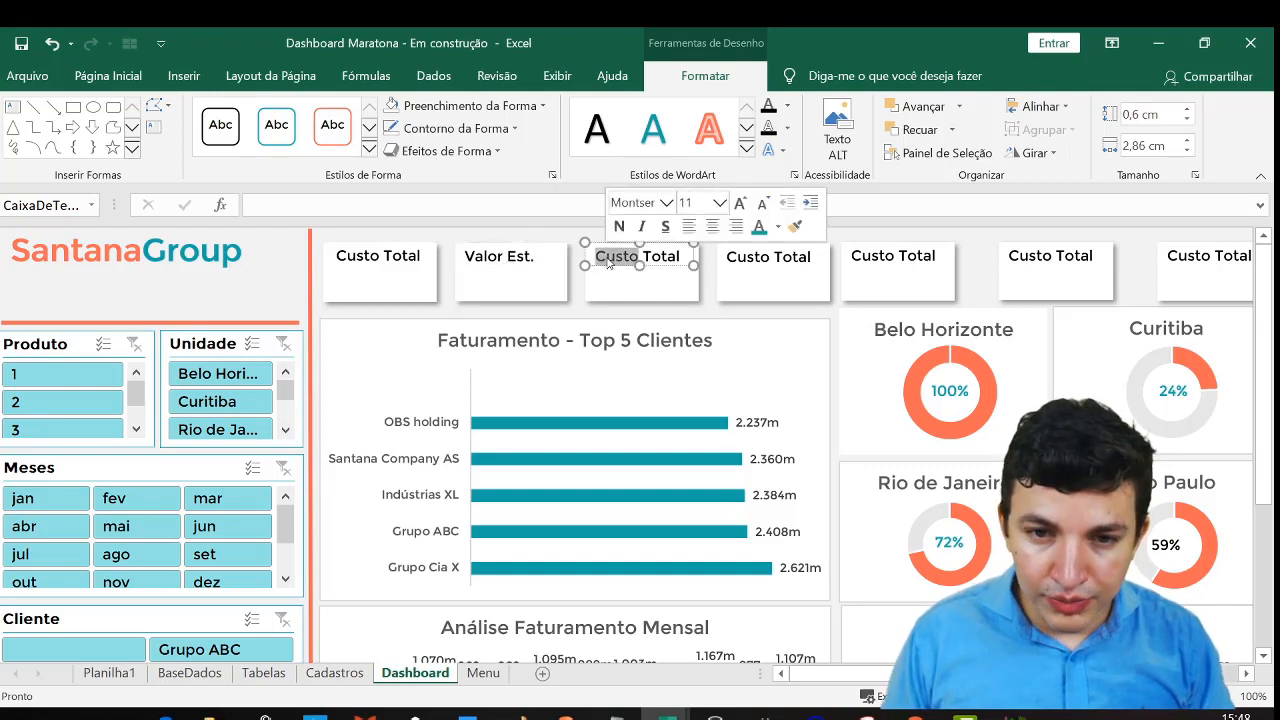
{"action": "type", "text": "Valor Fat."}
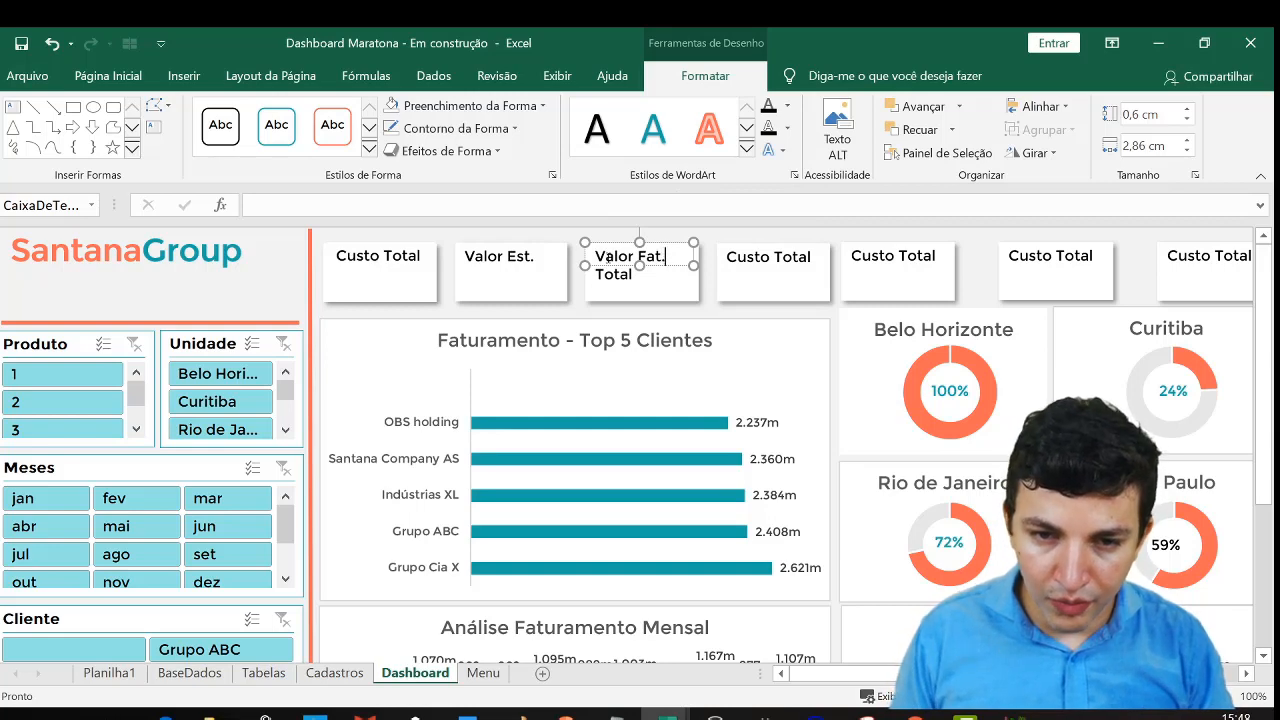
Replace the fourth card's Custo Total title with "PnL"
{"action": "double_click", "coordinate": [764, 260]}
{"action": "left_click", "coordinate": [755, 258]}
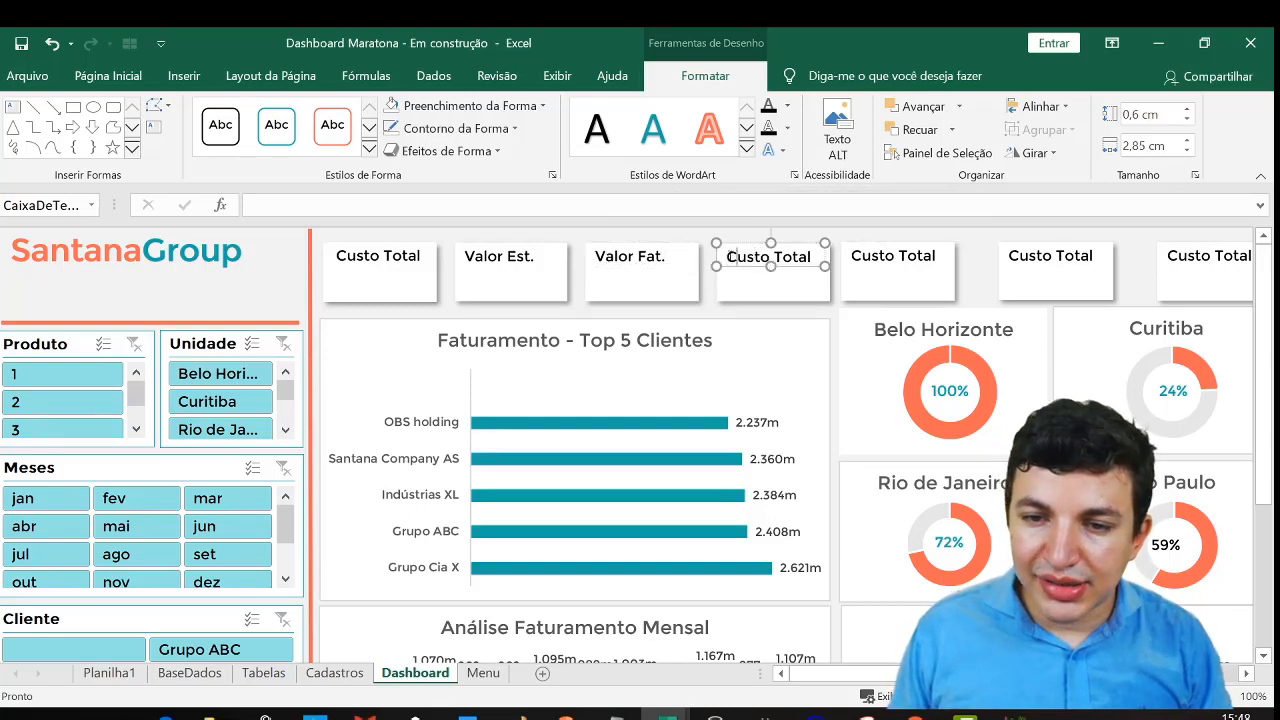
{"action": "left_click_drag", "start_coordinate": [728, 257], "coordinate": [820, 252]}
{"action": "type", "text": "PnL"}
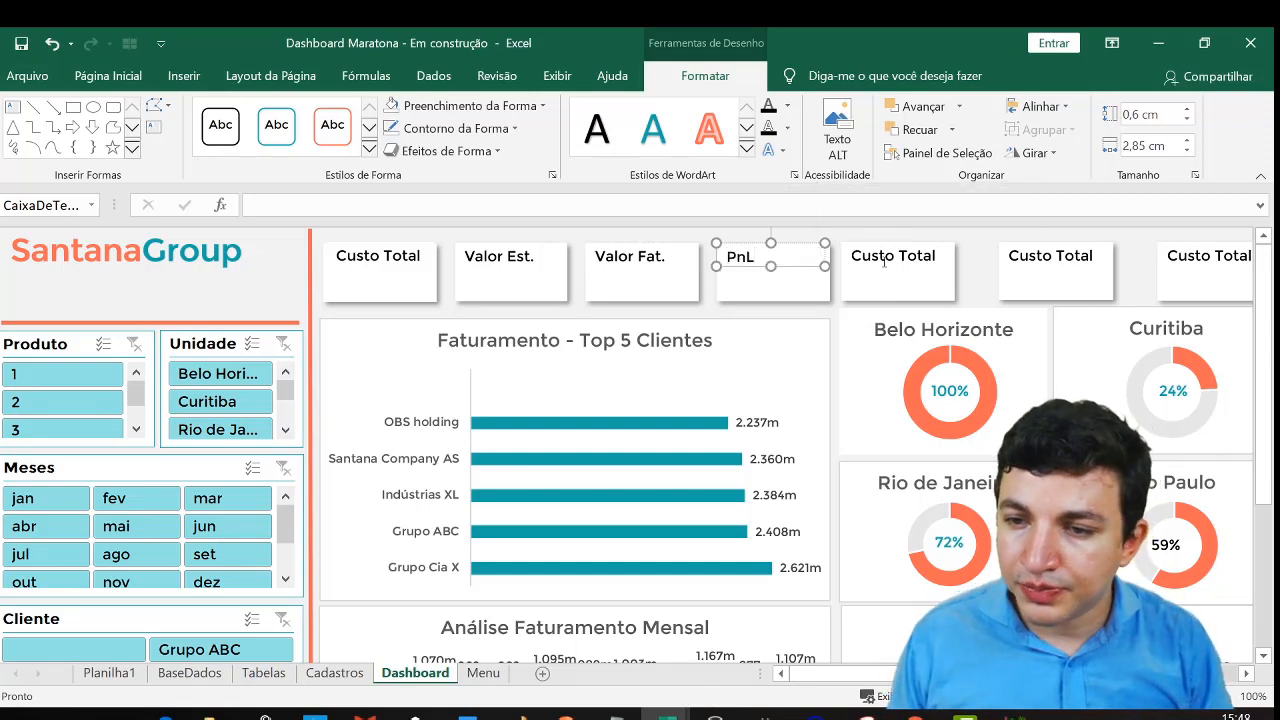
Replace the fifth card's title with "Qtde PRod.", abbreviated to fit on one line
{"action": "double_click", "coordinate": [887, 260]}
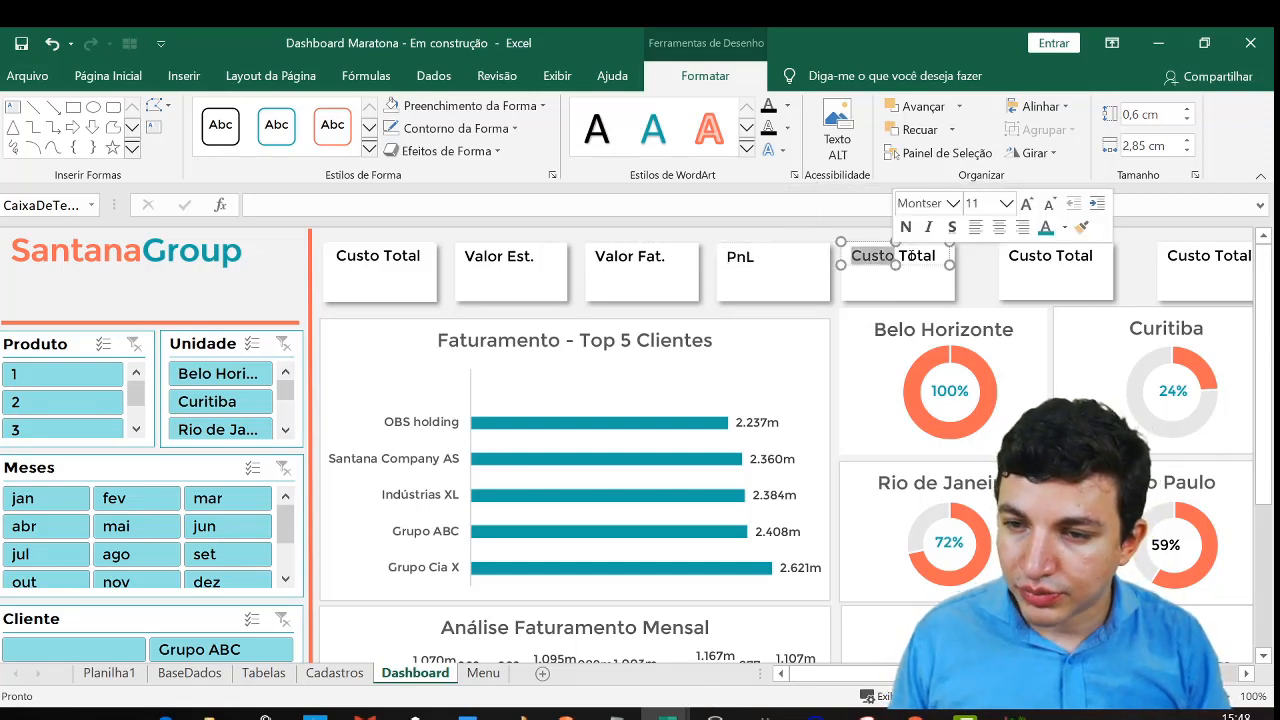
{"action": "left_click", "coordinate": [917, 257]}
{"action": "left_click_drag", "start_coordinate": [849, 255], "coordinate": [937, 259]}
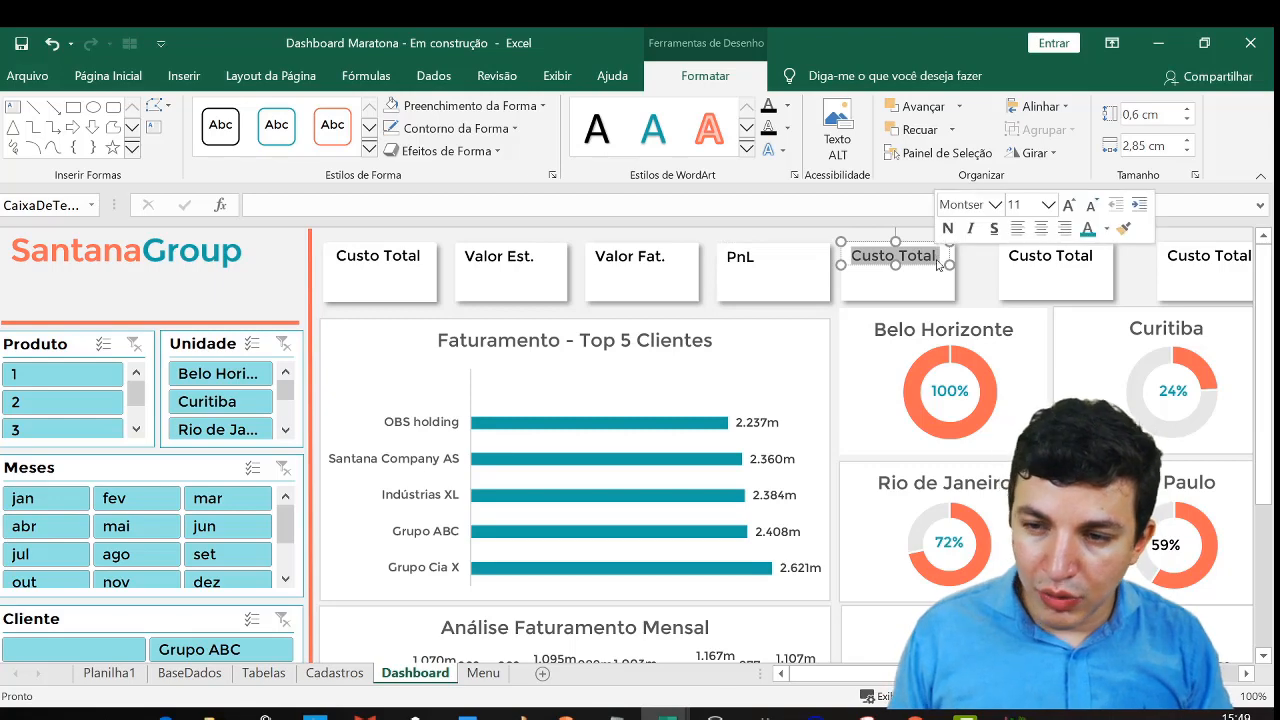
{"action": "type", "text": "Qtde PRoduzi"}
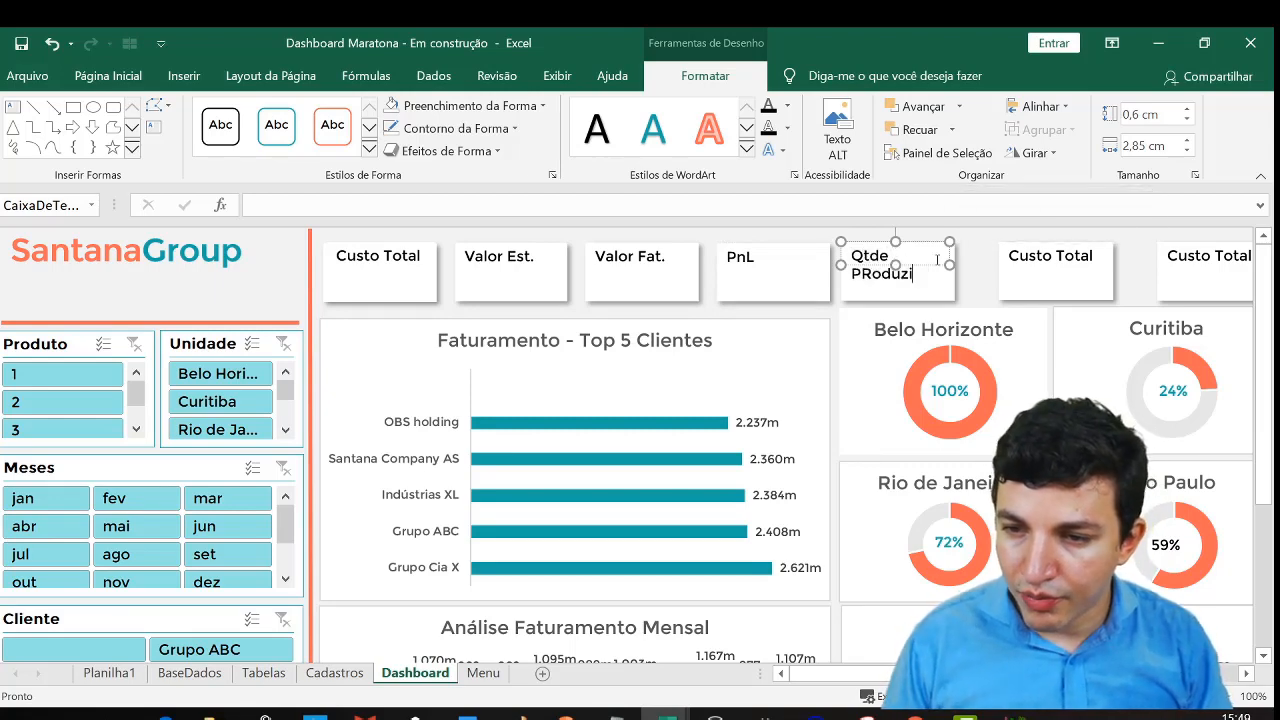
{"action": "key", "text": "BackSpace"}
{"action": "key", "text": "BackSpace"}
{"action": "key", "text": "BackSpace"}
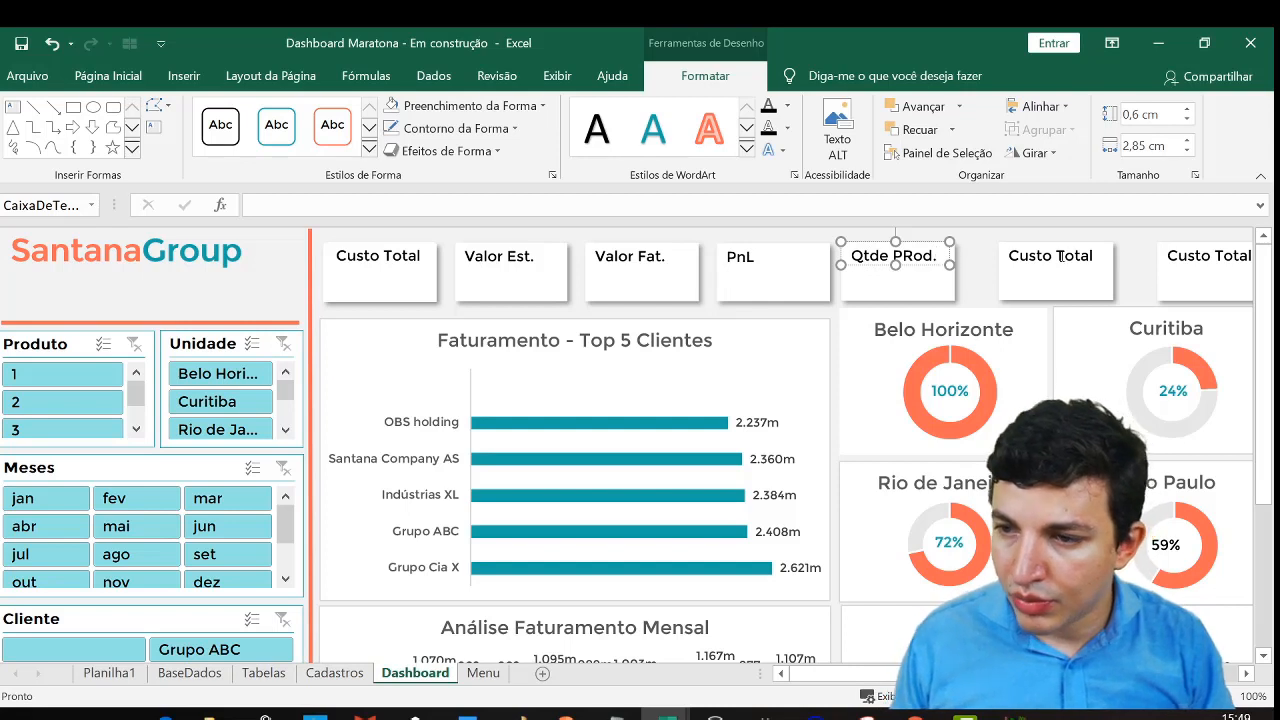
Retitle the sixth card "Qtde Estq." and the seventh card "Qtde Vend."
{"action": "left_click", "coordinate": [1060, 256]}
{"action": "left_click_drag", "start_coordinate": [1008, 255], "coordinate": [1104, 253]}
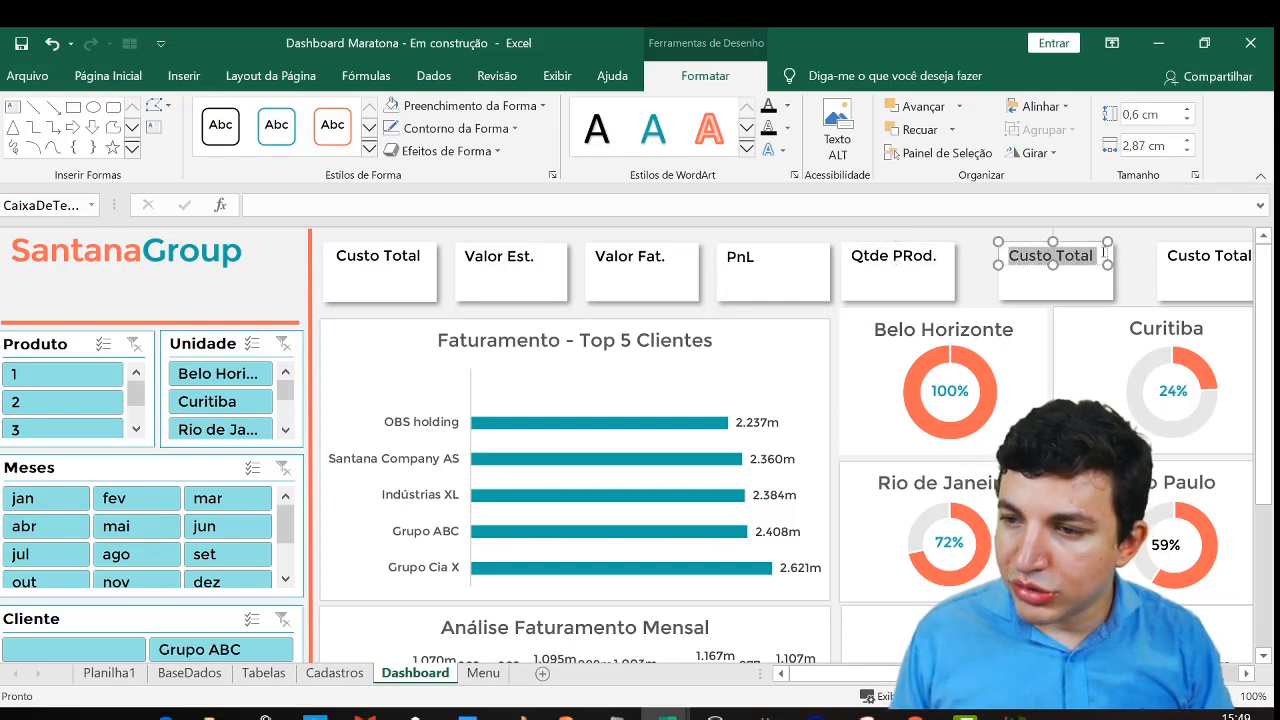
{"action": "type", "text": "Qtde Estq."}
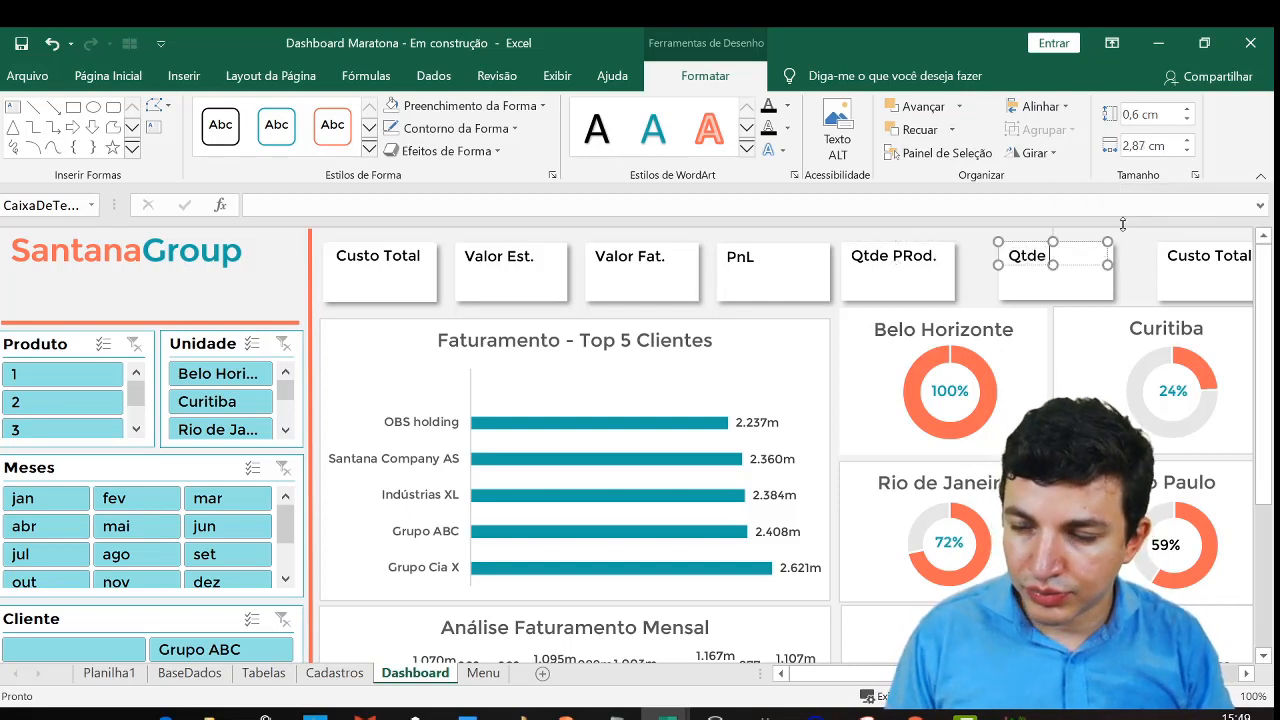
{"action": "left_click", "coordinate": [1167, 256]}
{"action": "left_click_drag", "start_coordinate": [1167, 256], "coordinate": [1249, 260]}
{"action": "type", "text": "Qtde Vend."}
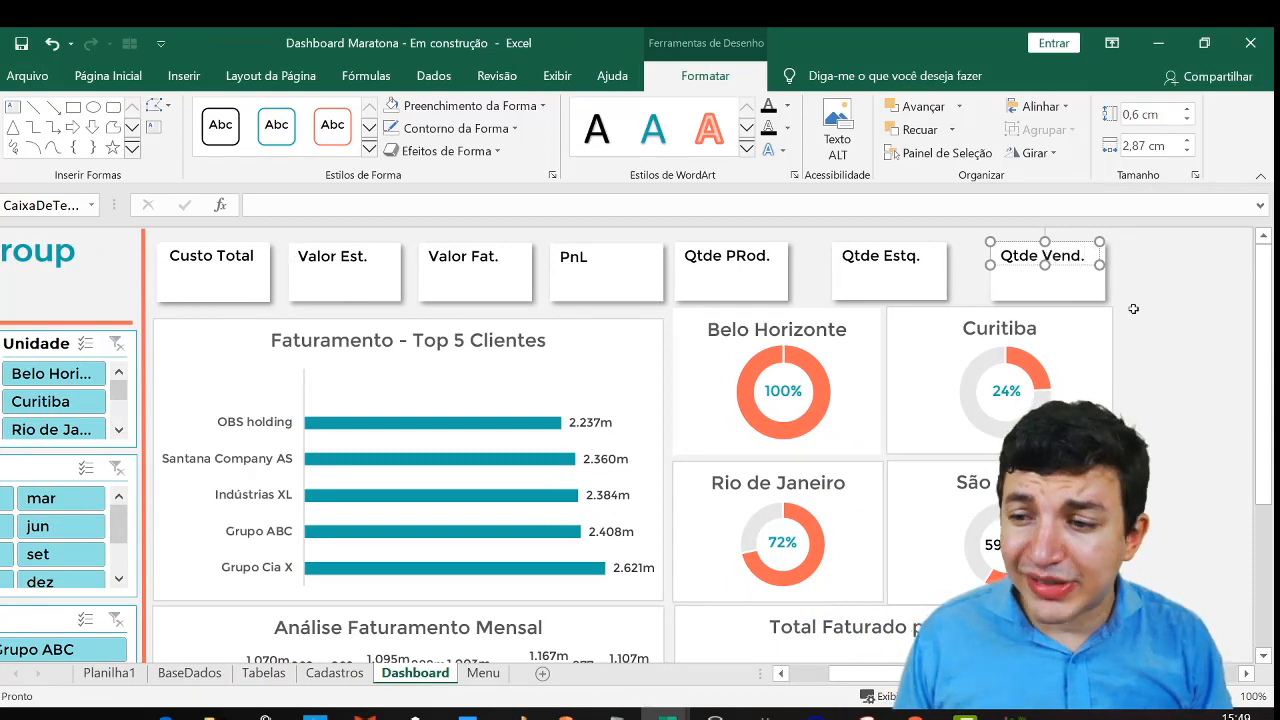
{"action": "left_click", "coordinate": [1188, 292]}
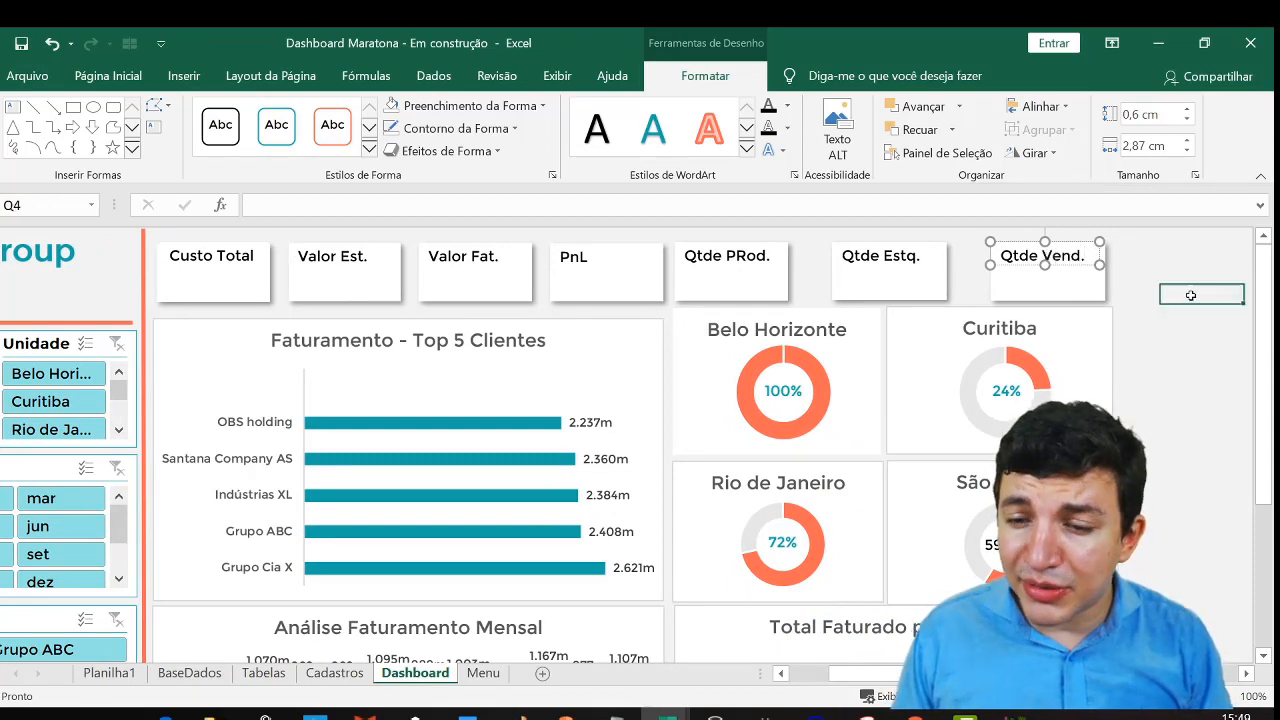
Copy the Belo Horizonte doughnut's percentage text box into the first card, centred beneath the Custo Total title
{"action": "left_click", "coordinate": [791, 393]}
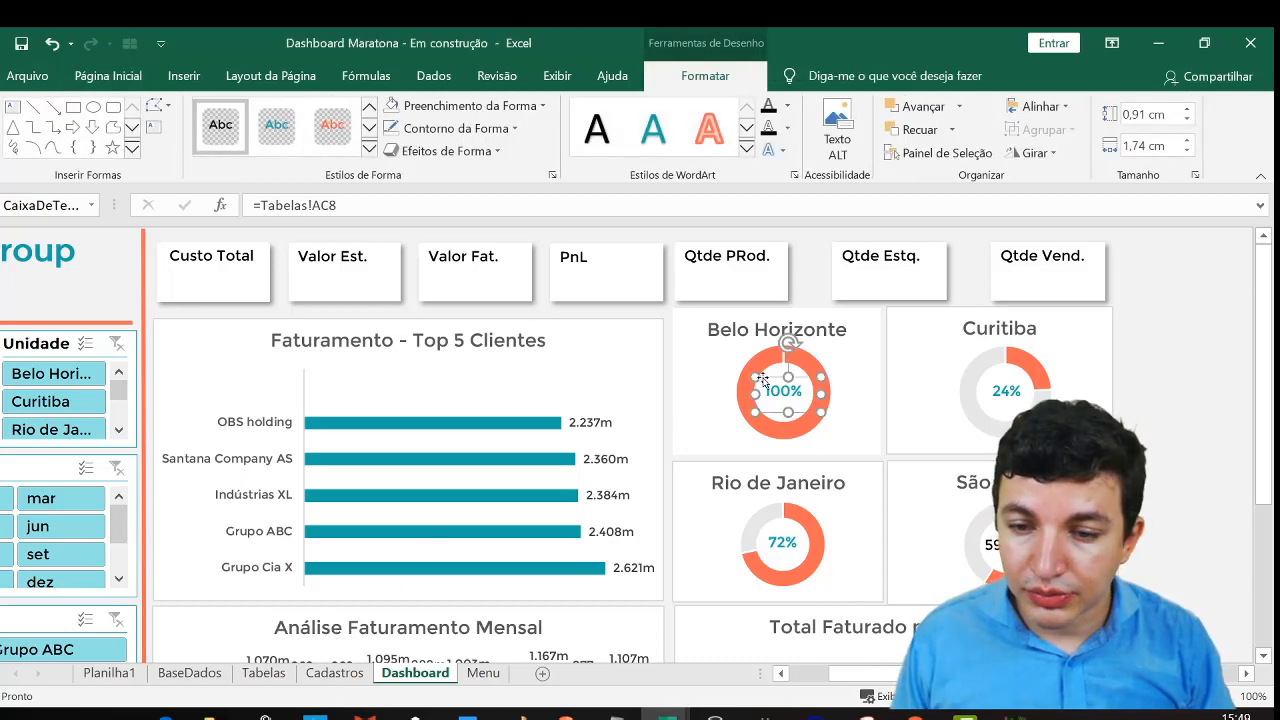
{"action": "key", "text": "ctrl+c"}
{"action": "left_click", "coordinate": [258, 288]}
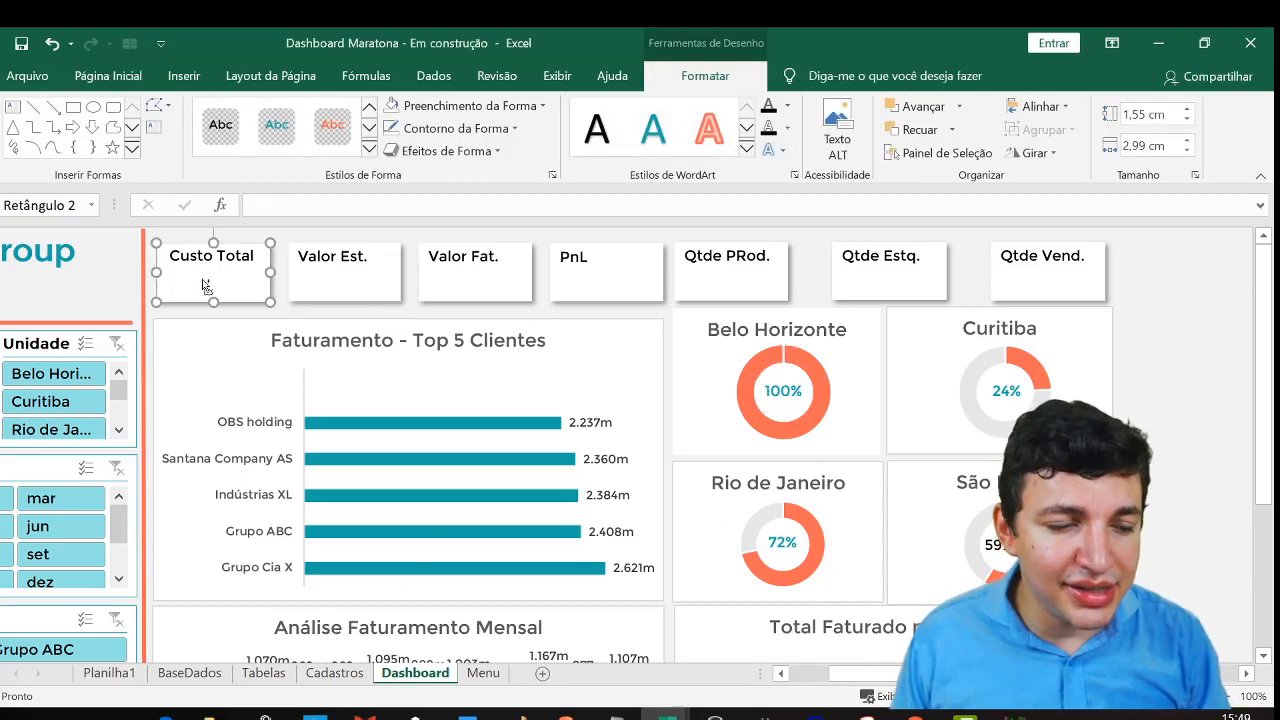
{"action": "key", "text": "ctrl+v"}
{"action": "left_click_drag", "start_coordinate": [211, 279], "coordinate": [234, 306]}
{"action": "left_click", "coordinate": [353, 207]}
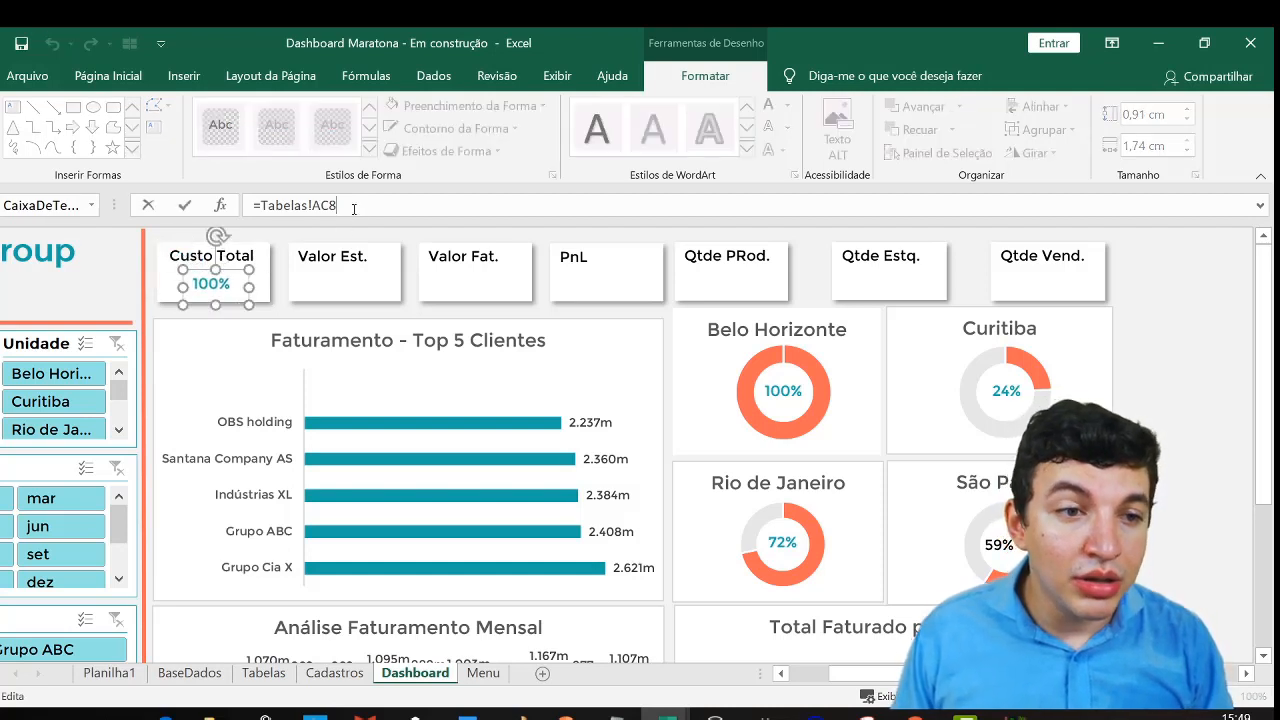
{"action": "key", "text": "Return"}
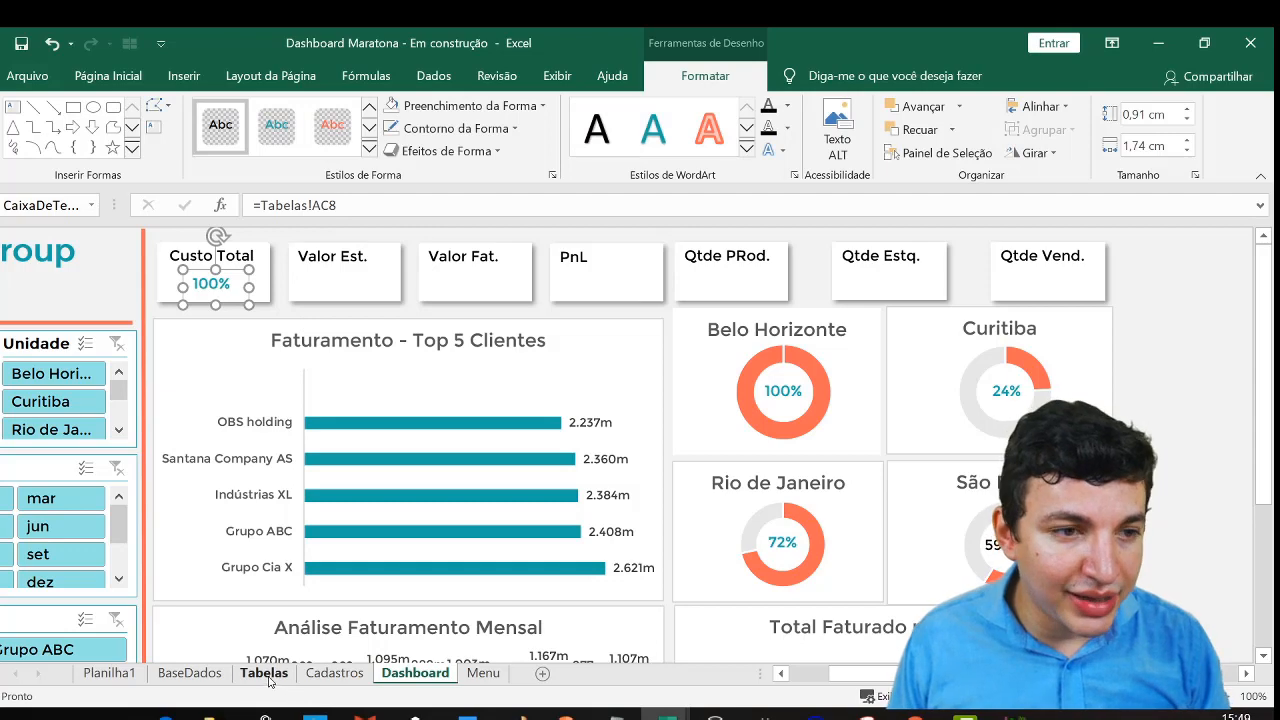
On the Tabelas sheet, enter the formula =J8 in cell K8, beside the Soma de Custo Total Produção value
{"action": "left_click", "coordinate": [268, 681]}
{"action": "left_click", "coordinate": [660, 449]}
{"action": "key", "text": "Left"}
{"action": "key", "text": "Left"}
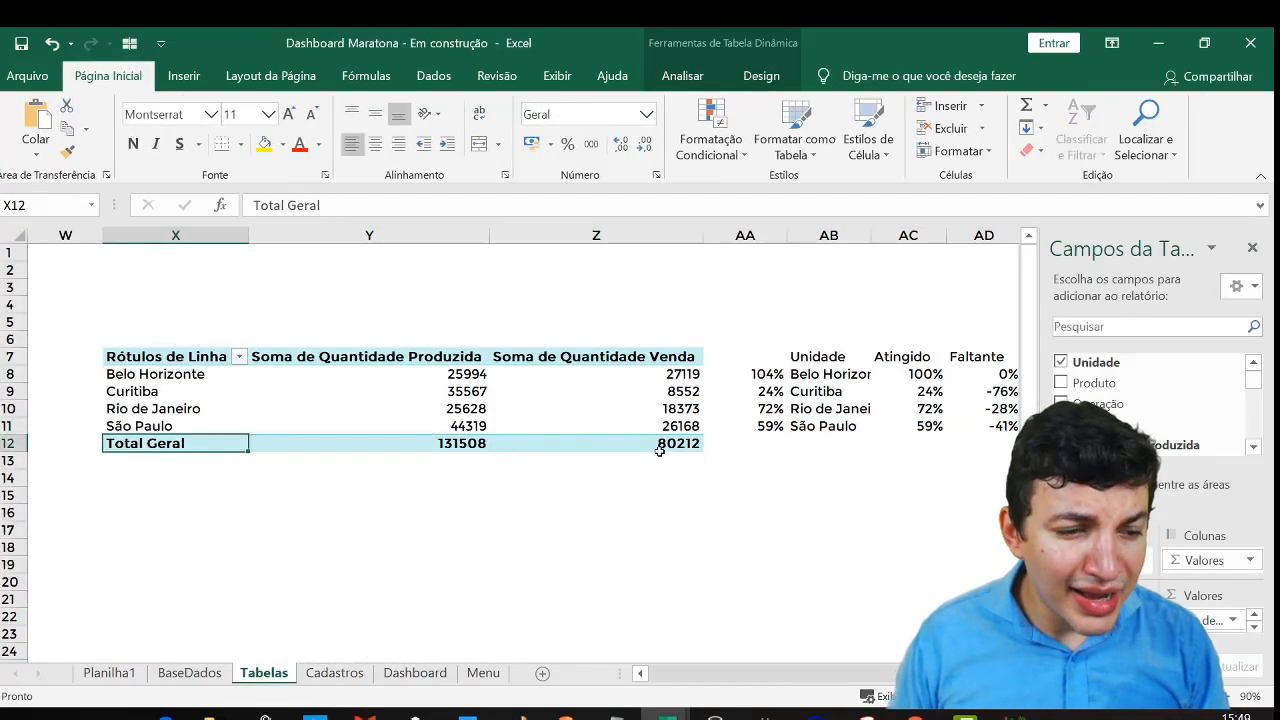
{"action": "key", "text": "Left"}
{"action": "key", "text": "Left"}
{"action": "key", "text": "Left"}
{"action": "key", "text": "Left"}
{"action": "key", "text": "Left"}
{"action": "key", "text": "Left"}
{"action": "key", "text": "Left"}
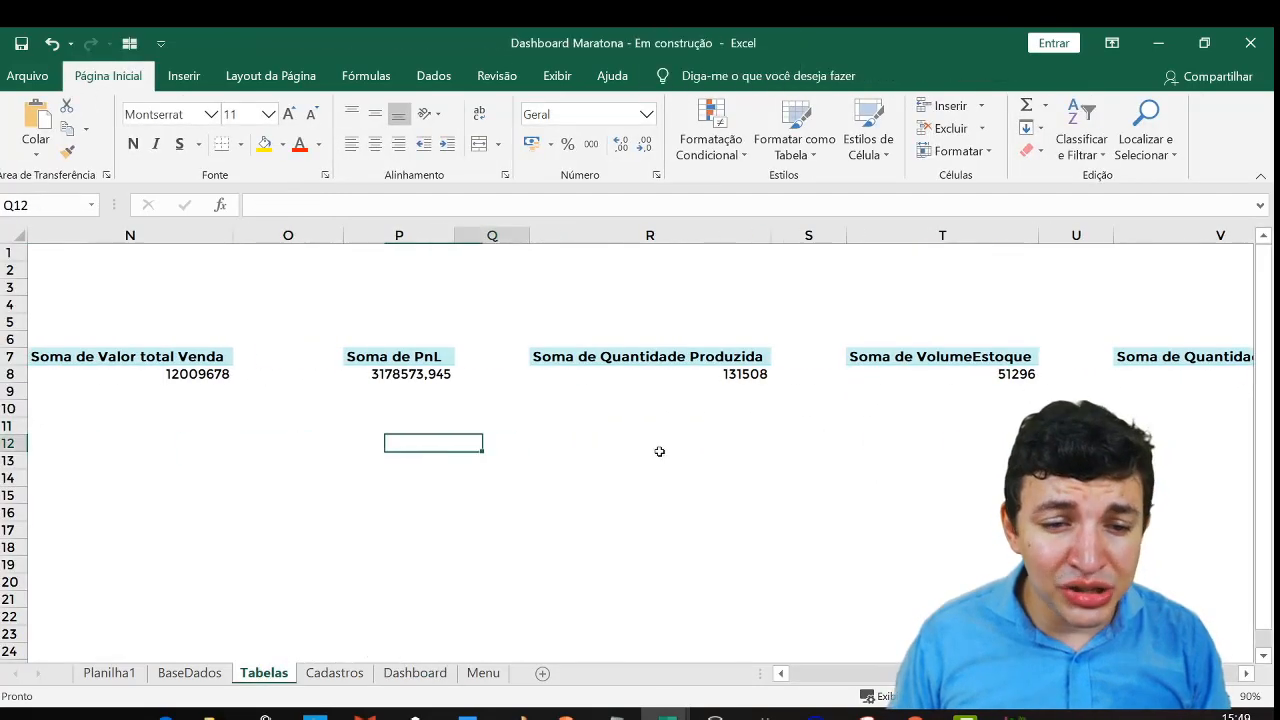
{"action": "key", "text": "Right"}
{"action": "key", "text": "Up"}
{"action": "key", "text": "Up"}
{"action": "key", "text": "Up"}
{"action": "key", "text": "Left"}
{"action": "key", "text": "Left"}
{"action": "key", "text": "Left"}
{"action": "key", "text": "Left"}
{"action": "key", "text": "Left"}
{"action": "key", "text": "Left"}
{"action": "key", "text": "Left"}
{"action": "key", "text": "Left"}
{"action": "key", "text": "Left"}
{"action": "key", "text": "Left"}
{"action": "key", "text": "Left"}
{"action": "key", "text": "Left"}
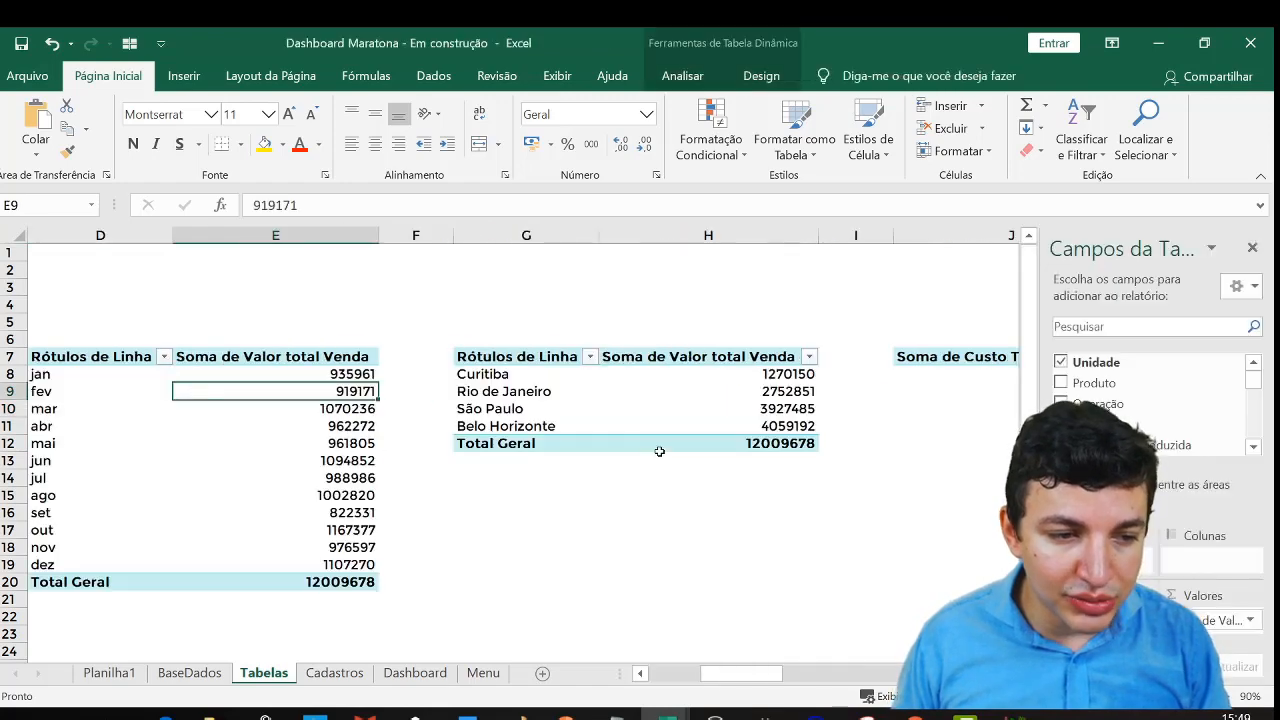
{"action": "key", "text": "Left"}
{"action": "key", "text": "Left"}
{"action": "key", "text": "Left"}
{"action": "key", "text": "Left"}
{"action": "key", "text": "Right"}
{"action": "key", "text": "Right"}
{"action": "key", "text": "Right"}
{"action": "key", "text": "Right"}
{"action": "key", "text": "Right"}
{"action": "key", "text": "Right"}
{"action": "key", "text": "Right"}
{"action": "key", "text": "Right"}
{"action": "key", "text": "Right"}
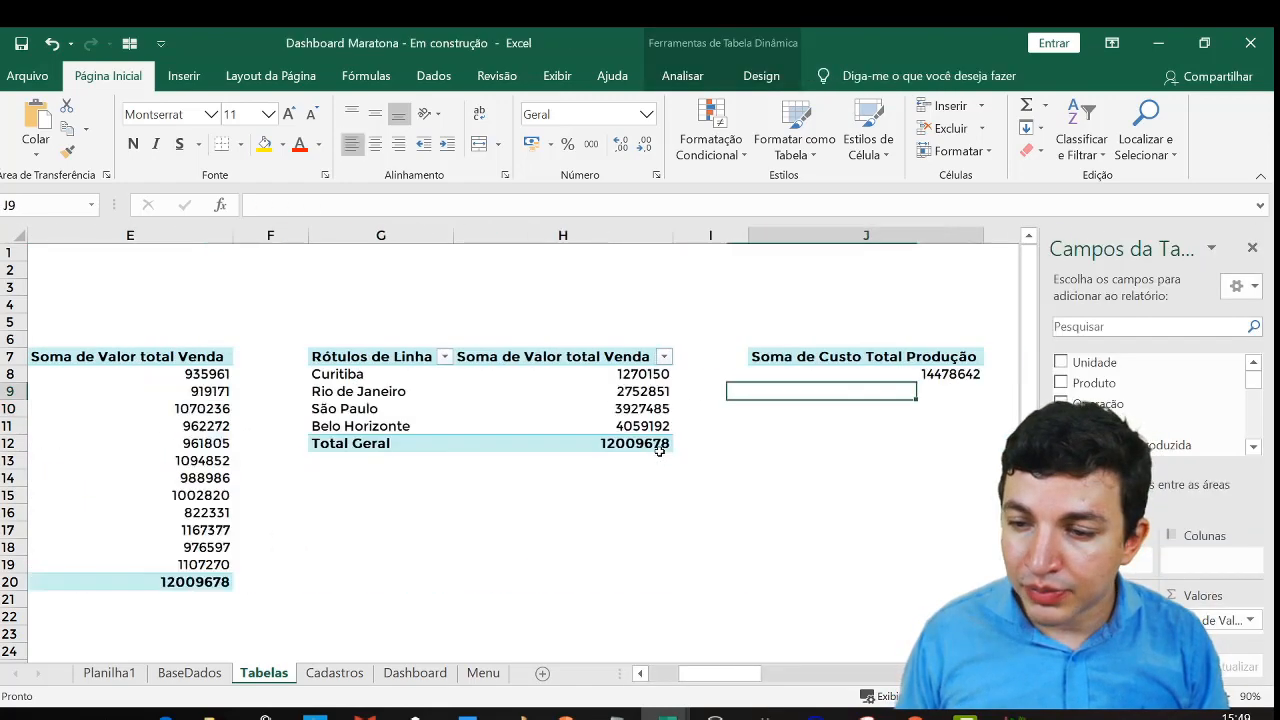
{"action": "key", "text": "Right"}
{"action": "key", "text": "Right"}
{"action": "key", "text": "Right"}
{"action": "key", "text": "Left"}
{"action": "key", "text": "Left"}
{"action": "key", "text": "Left"}
{"action": "key", "text": "Right"}
{"action": "key", "text": "Up"}
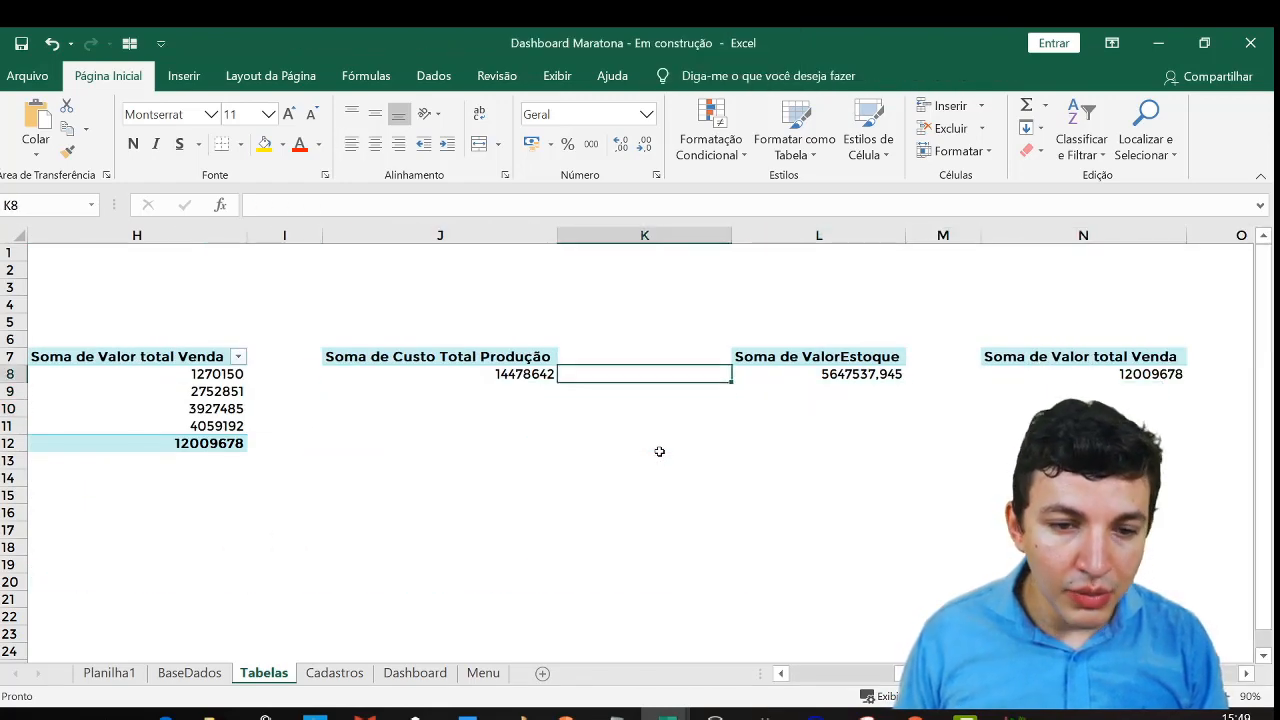
{"action": "type", "text": "=j"}
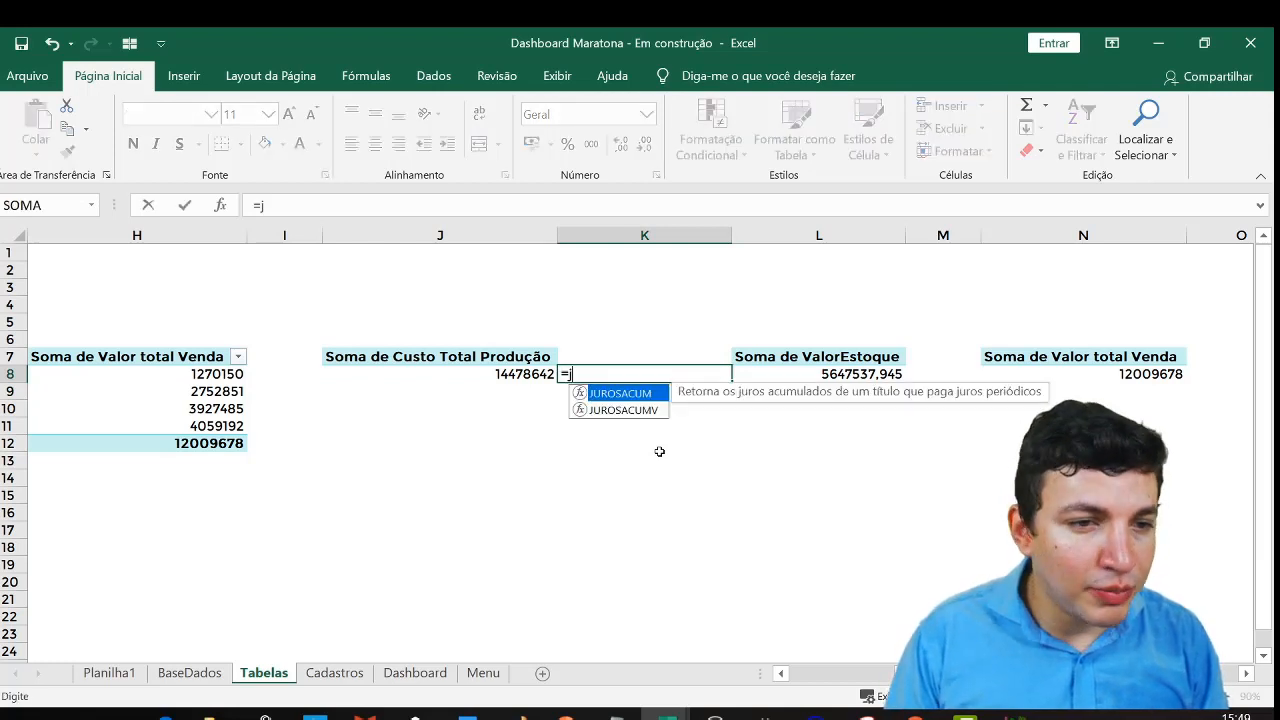
{"action": "type", "text": "8"}
{"action": "key", "text": "ctrl+Return"}
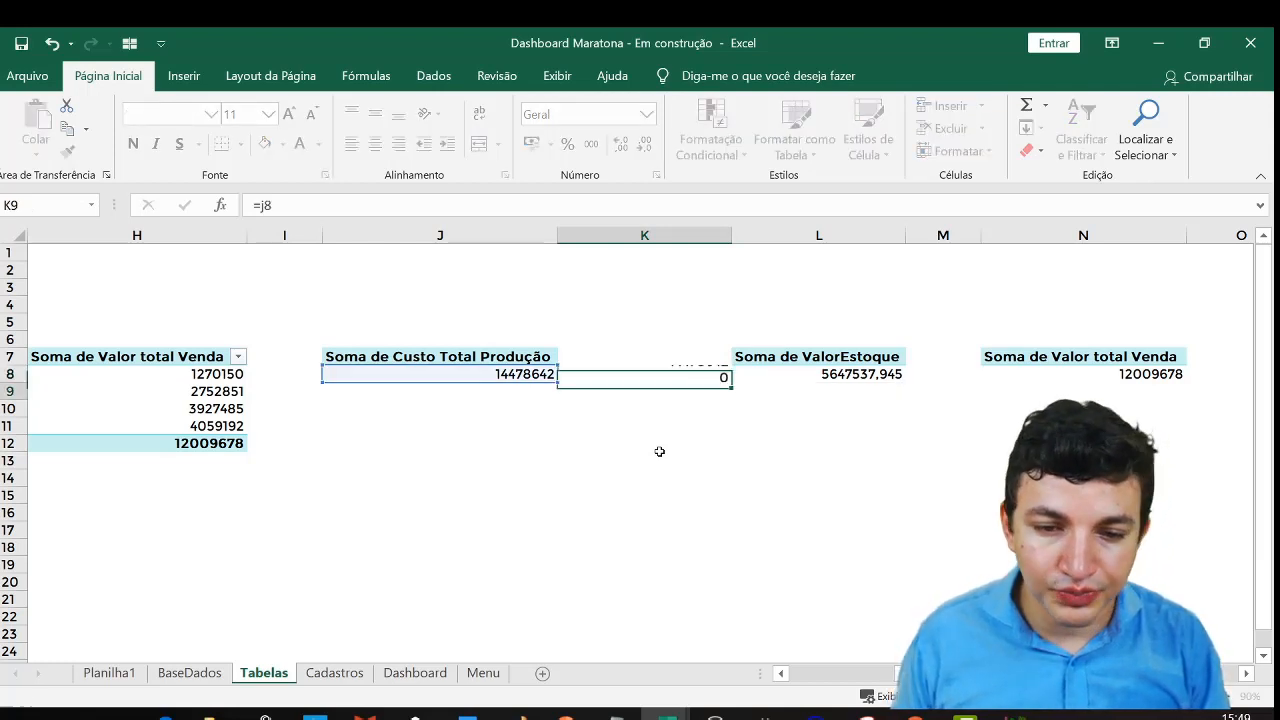
On the Dashboard sheet, link the Custo Total card's value text box to =Tabelas!J8
{"action": "left_click", "coordinate": [405, 675]}
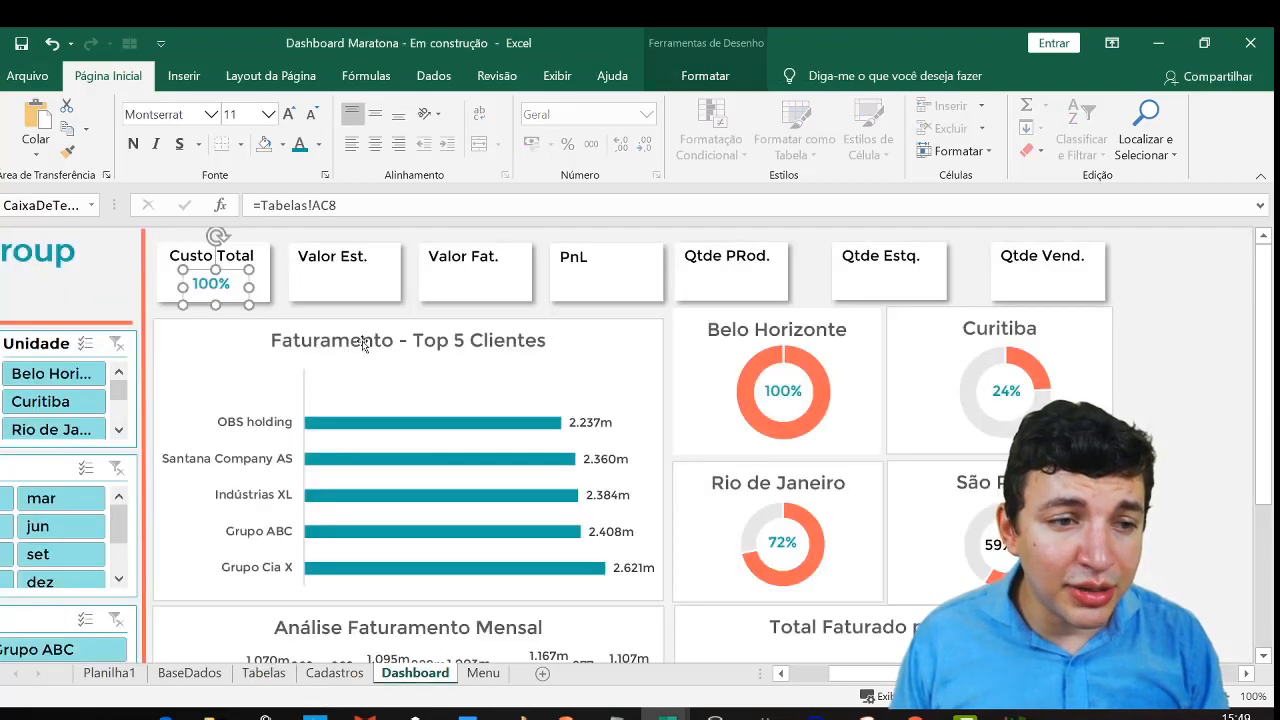
{"action": "left_click", "coordinate": [347, 203]}
{"action": "key", "text": "BackSpace"}
{"action": "key", "text": "BackSpace"}
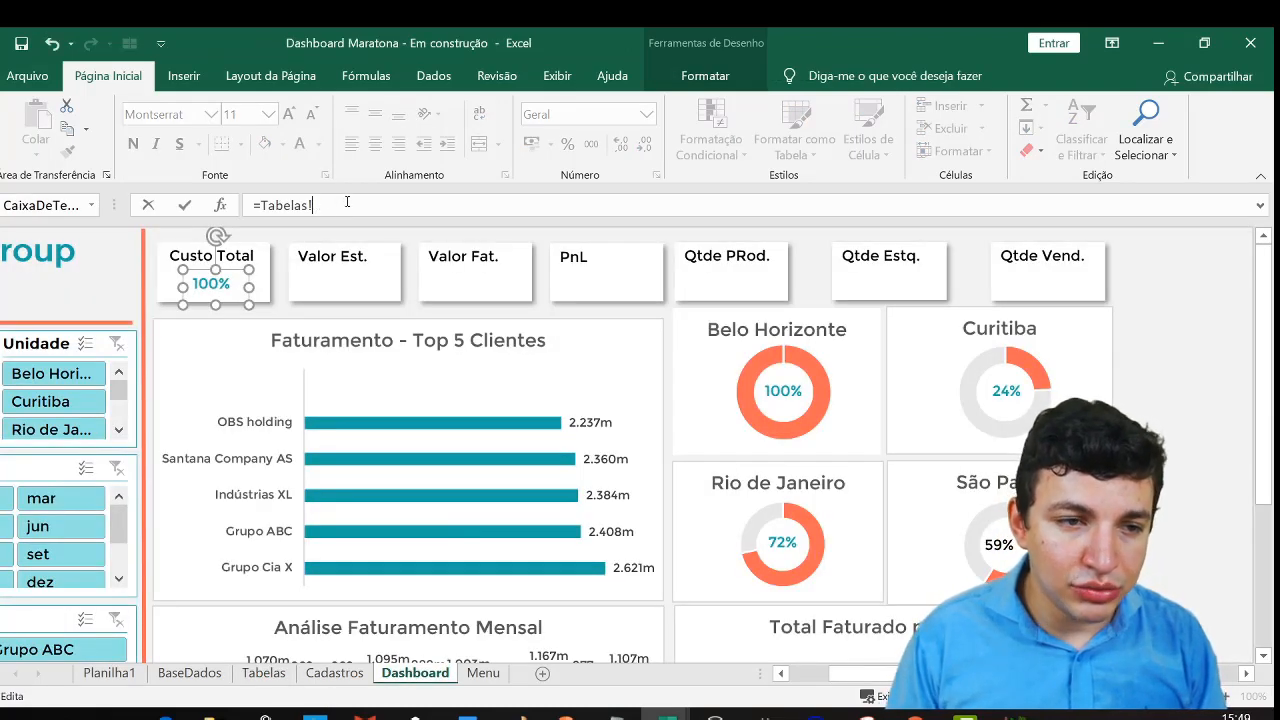
{"action": "type", "text": "J8"}
{"action": "key", "text": "Return"}
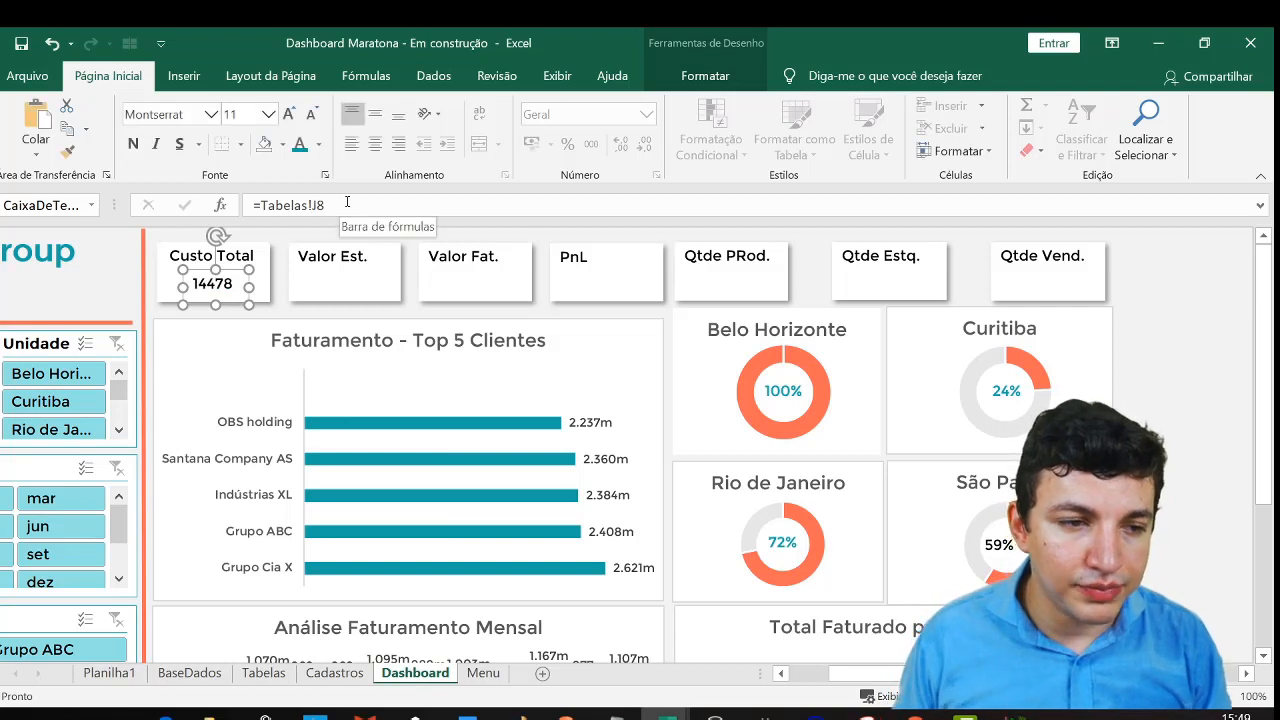
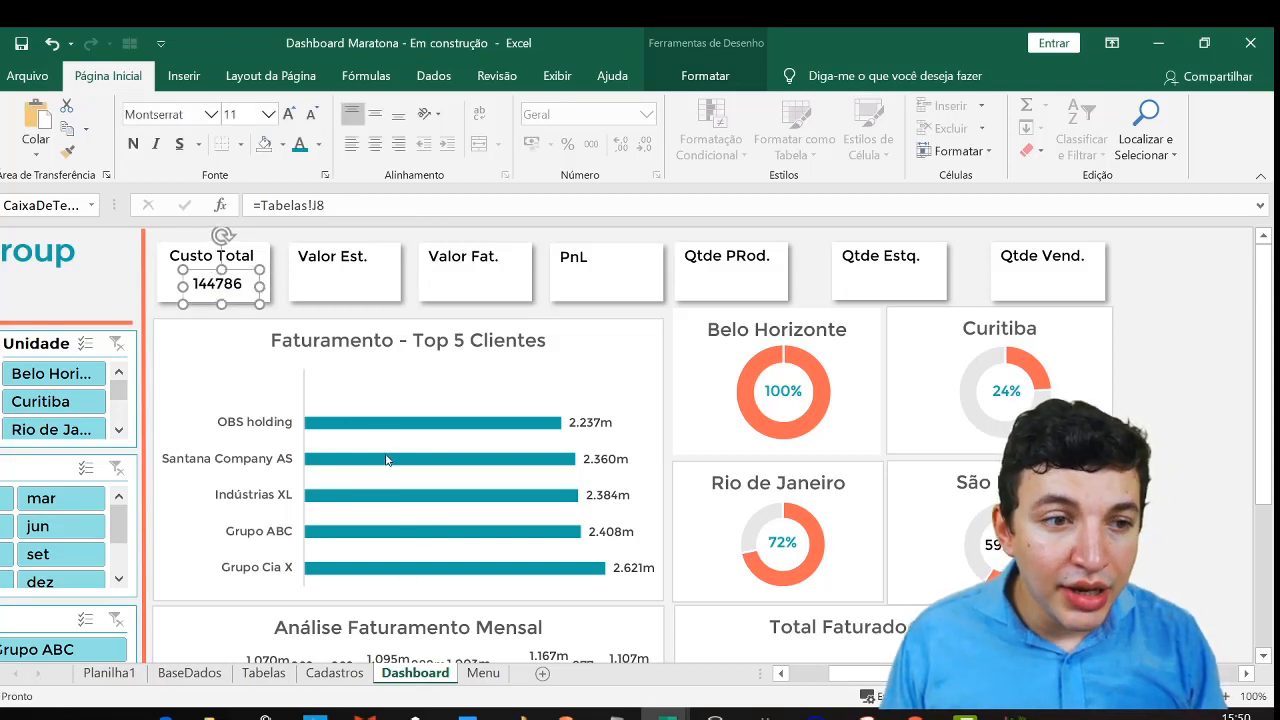
On the Tabelas sheet, format cell K8 with the custom number format #,###.."MI"
{"action": "left_click", "coordinate": [264, 672]}
{"action": "left_click", "coordinate": [383, 378]}
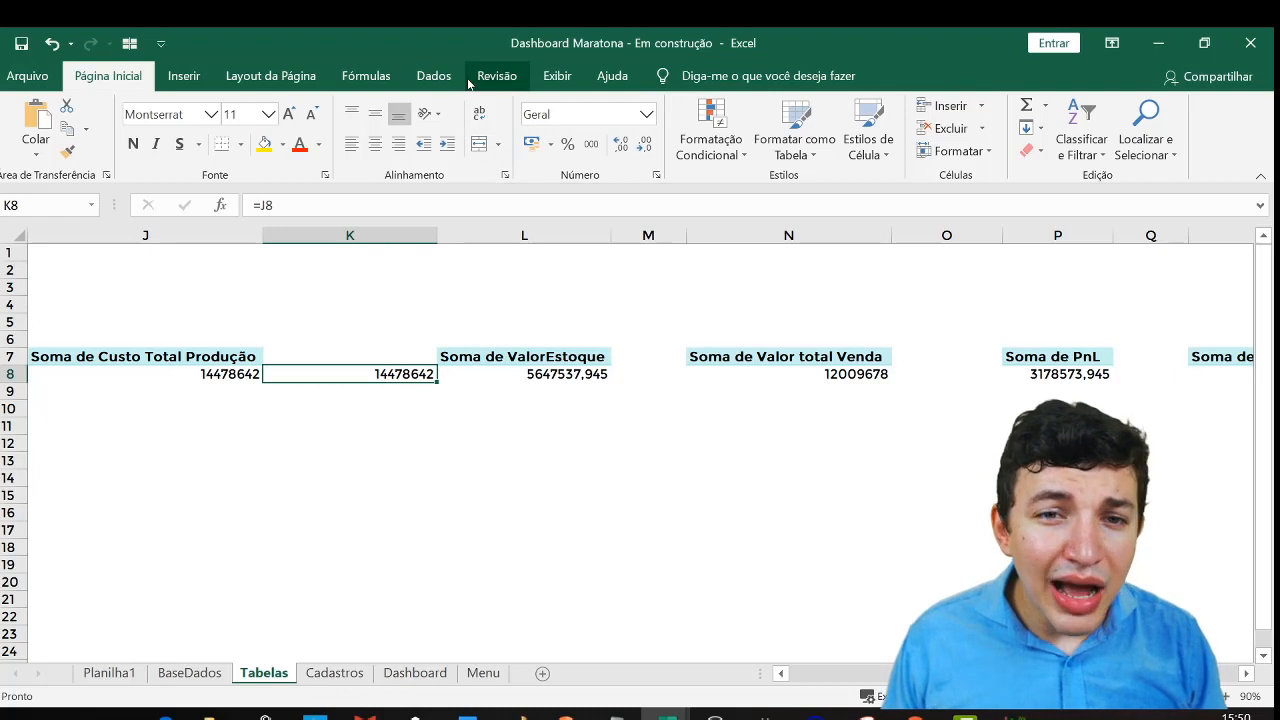
{"action": "left_click", "coordinate": [656, 177]}
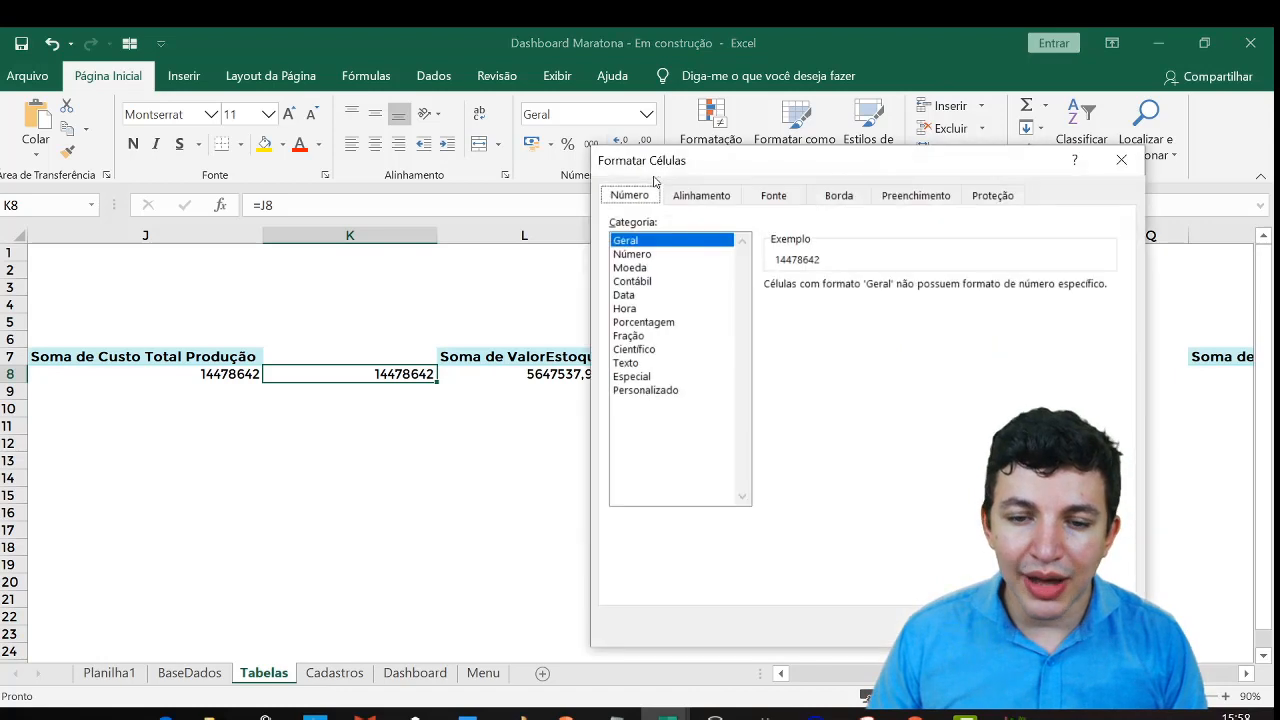
{"action": "left_click", "coordinate": [652, 390]}
{"action": "left_click_drag", "start_coordinate": [1108, 345], "coordinate": [1108, 432]}
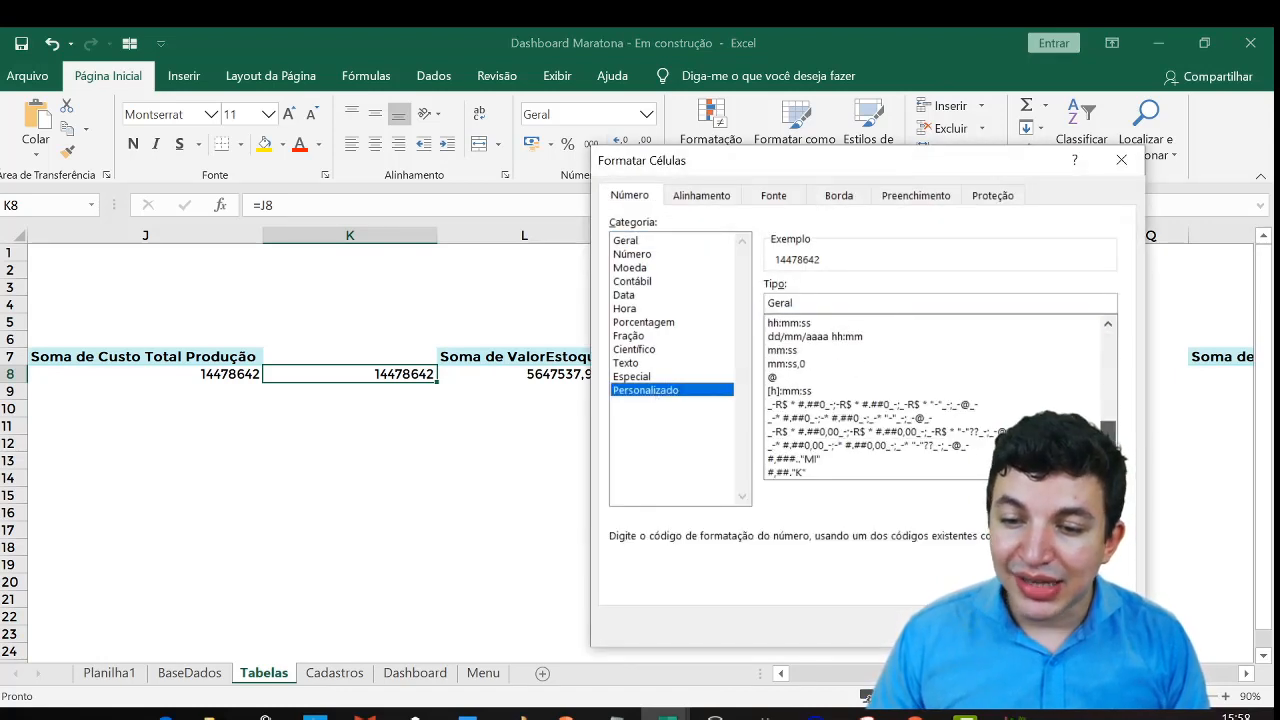
{"action": "left_click", "coordinate": [820, 458]}
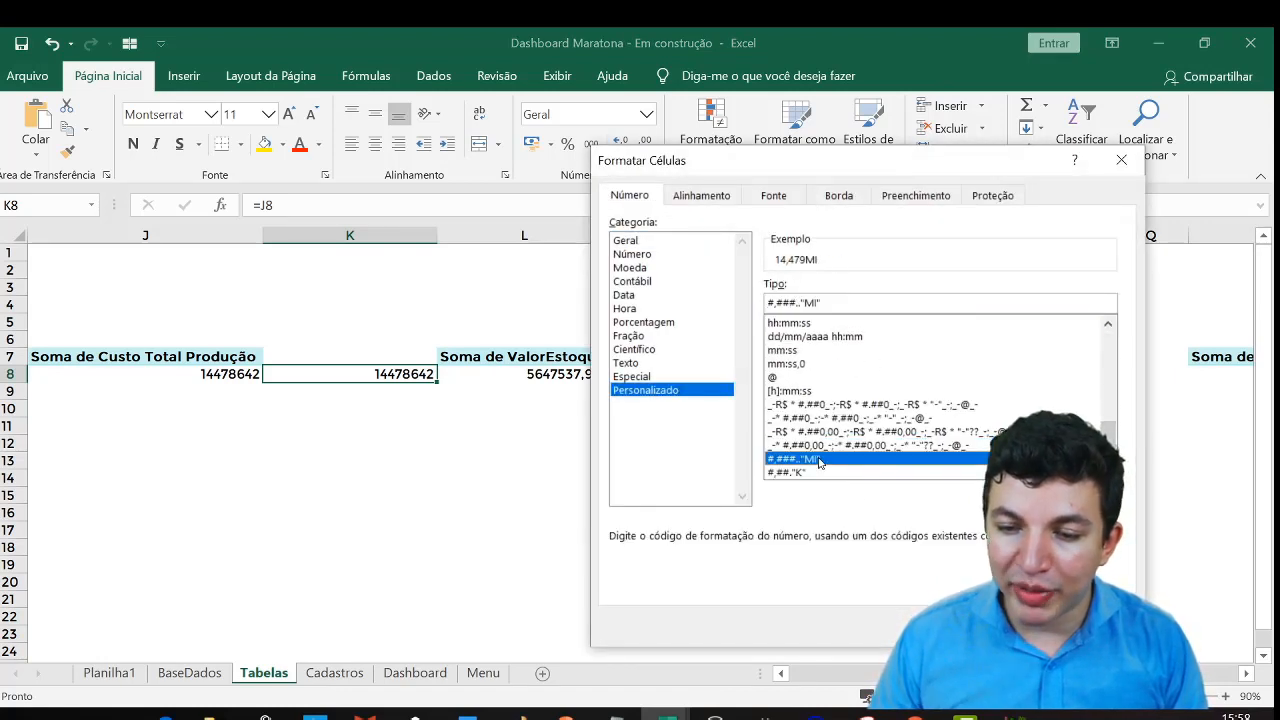
{"action": "left_click", "coordinate": [815, 471]}
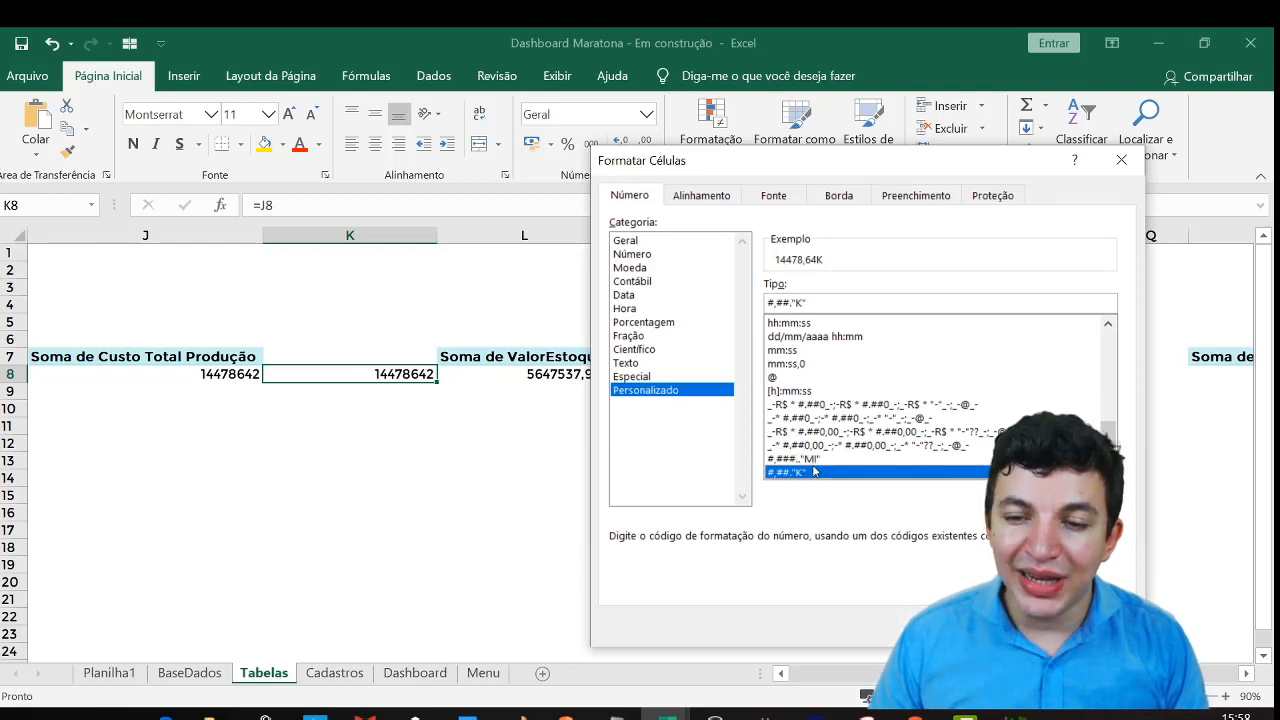
{"action": "left_click", "coordinate": [822, 459]}
{"action": "left_click", "coordinate": [815, 471]}
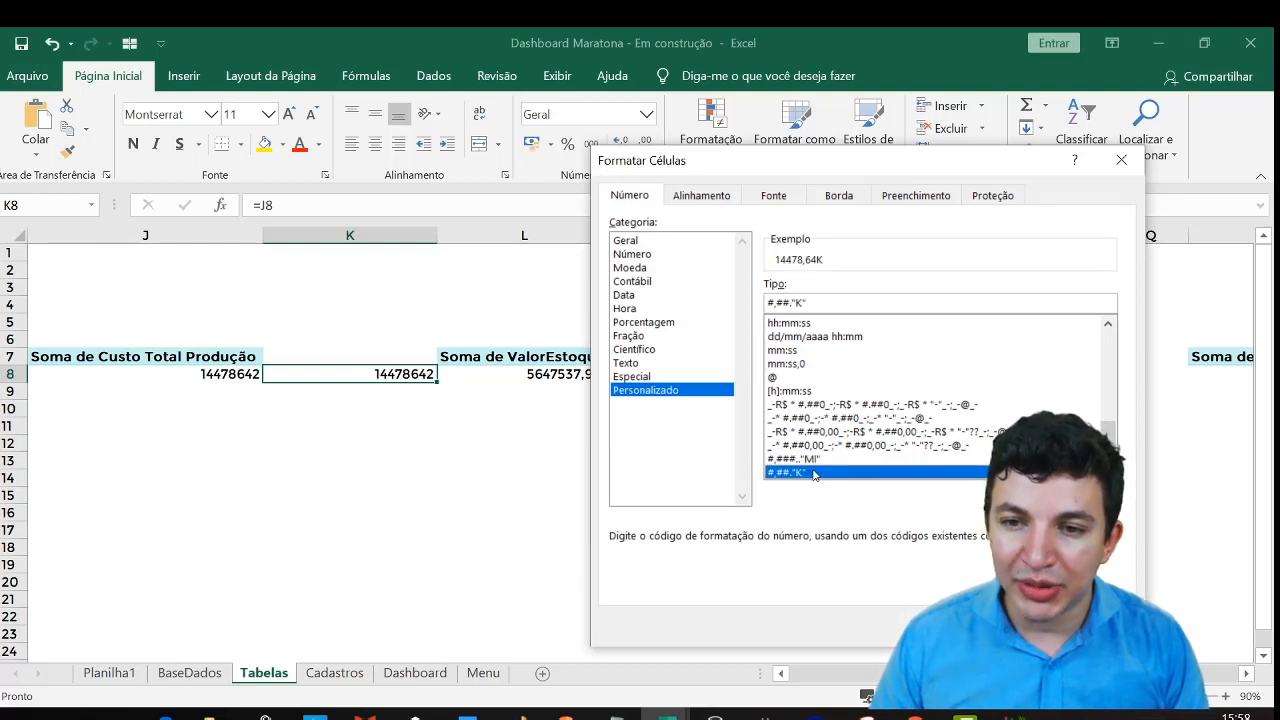
{"action": "left_click", "coordinate": [816, 459]}
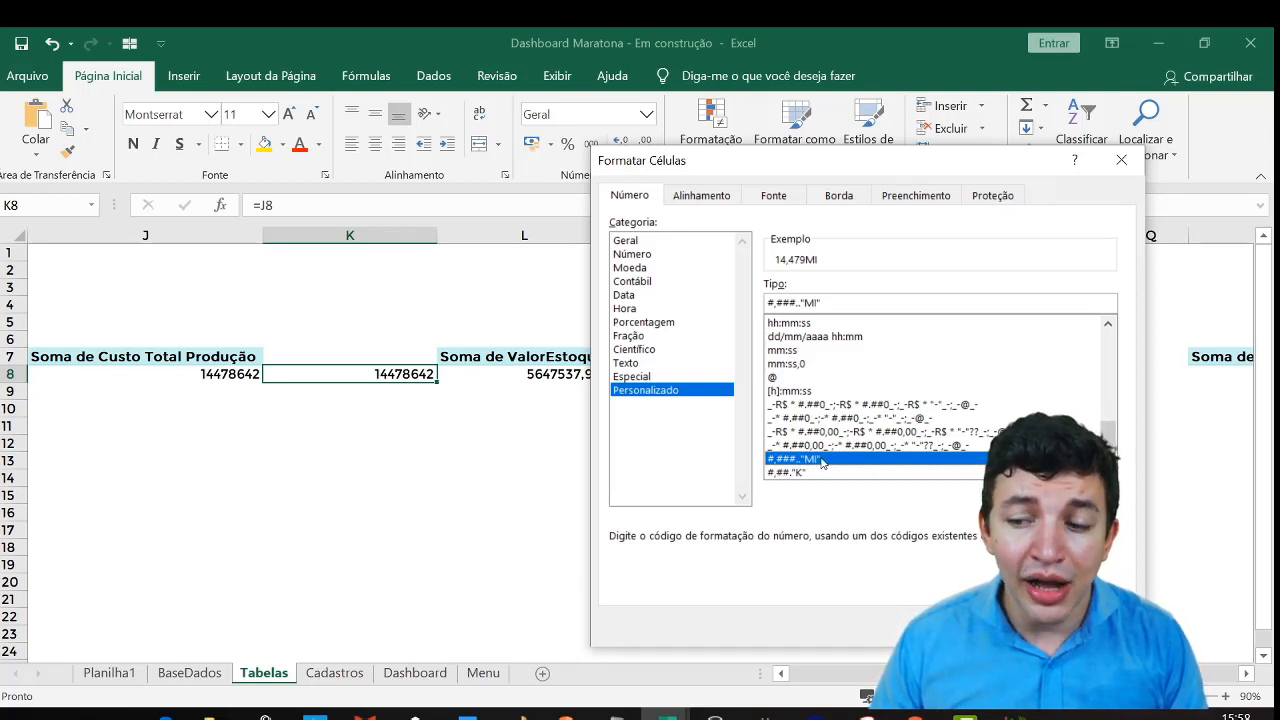
{"action": "key", "text": "Return"}
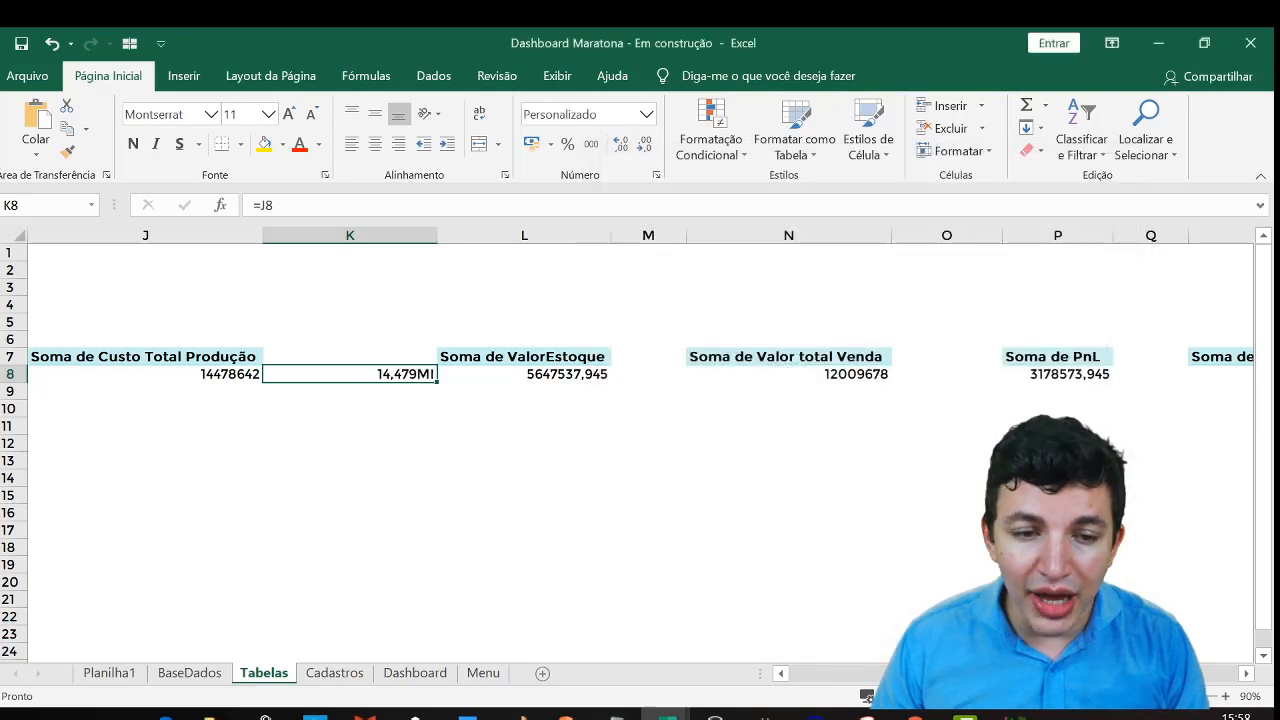
Enter the formula =L8 in cell M8, beside the Soma de ValorEstoque value
{"action": "left_click_drag", "start_coordinate": [645, 399], "coordinate": [648, 410]}
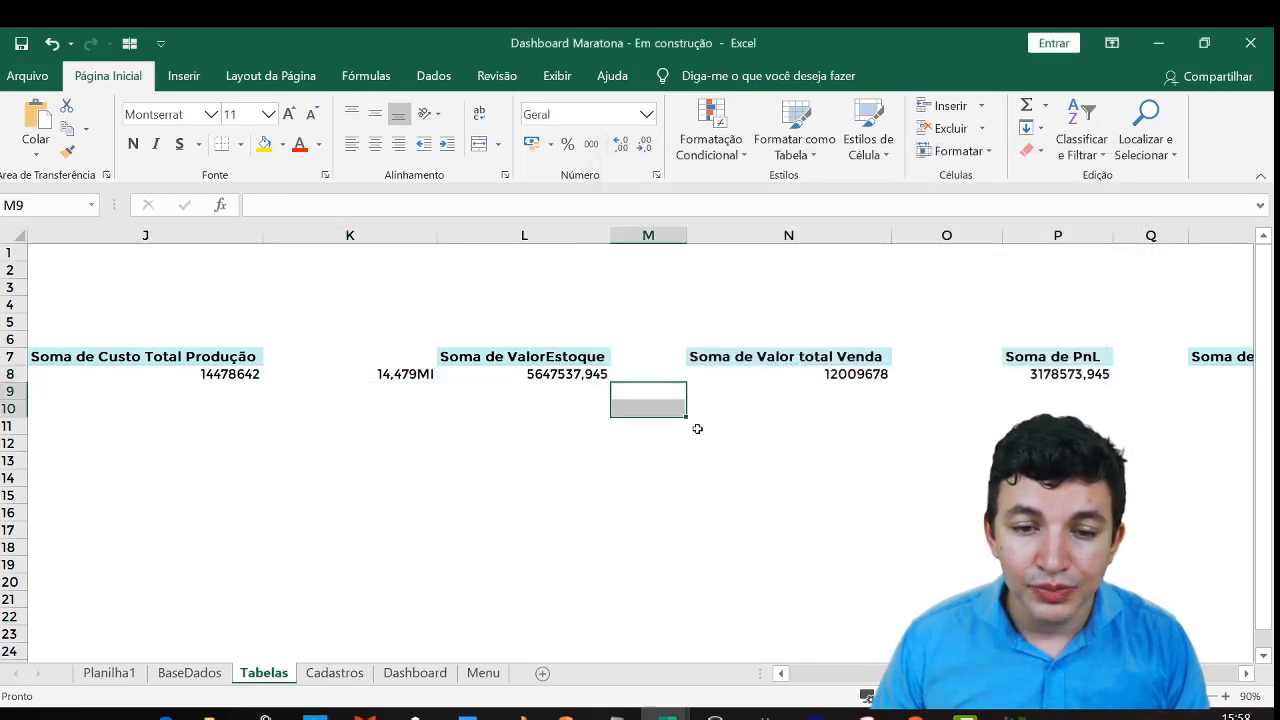
{"action": "left_click", "coordinate": [652, 377]}
{"action": "type", "text": "="}
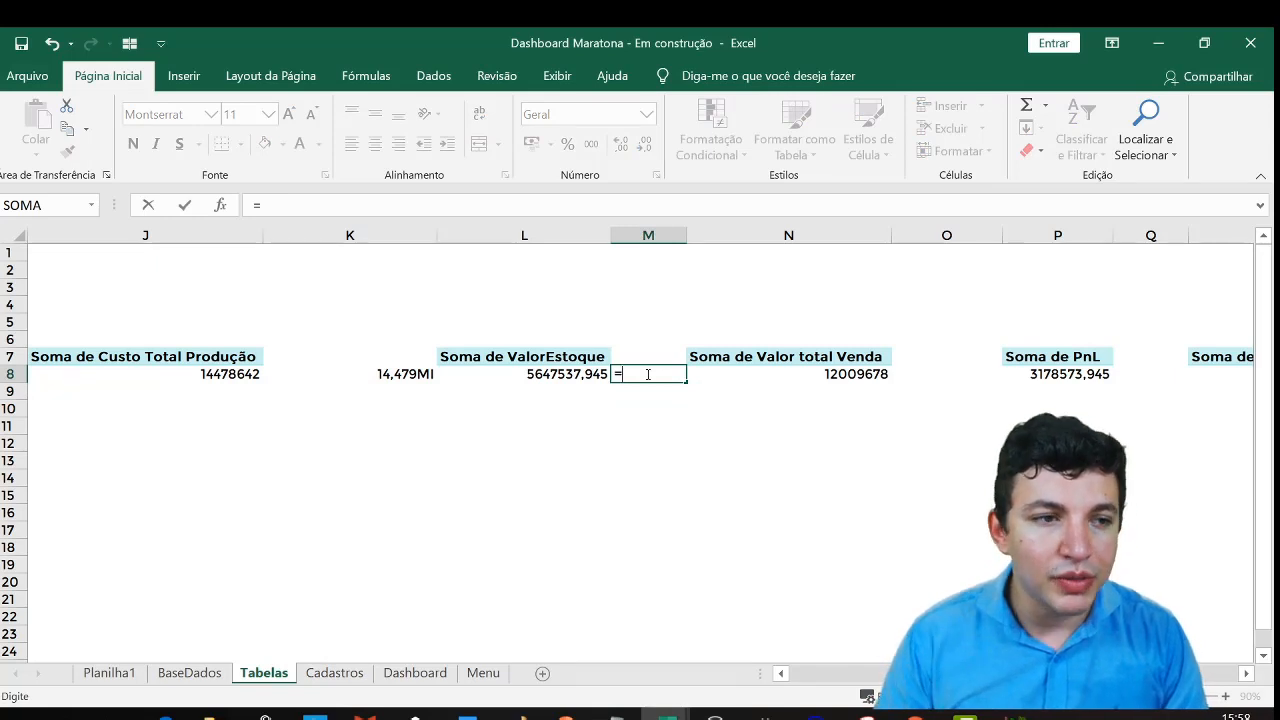
{"action": "type", "text": "l"}
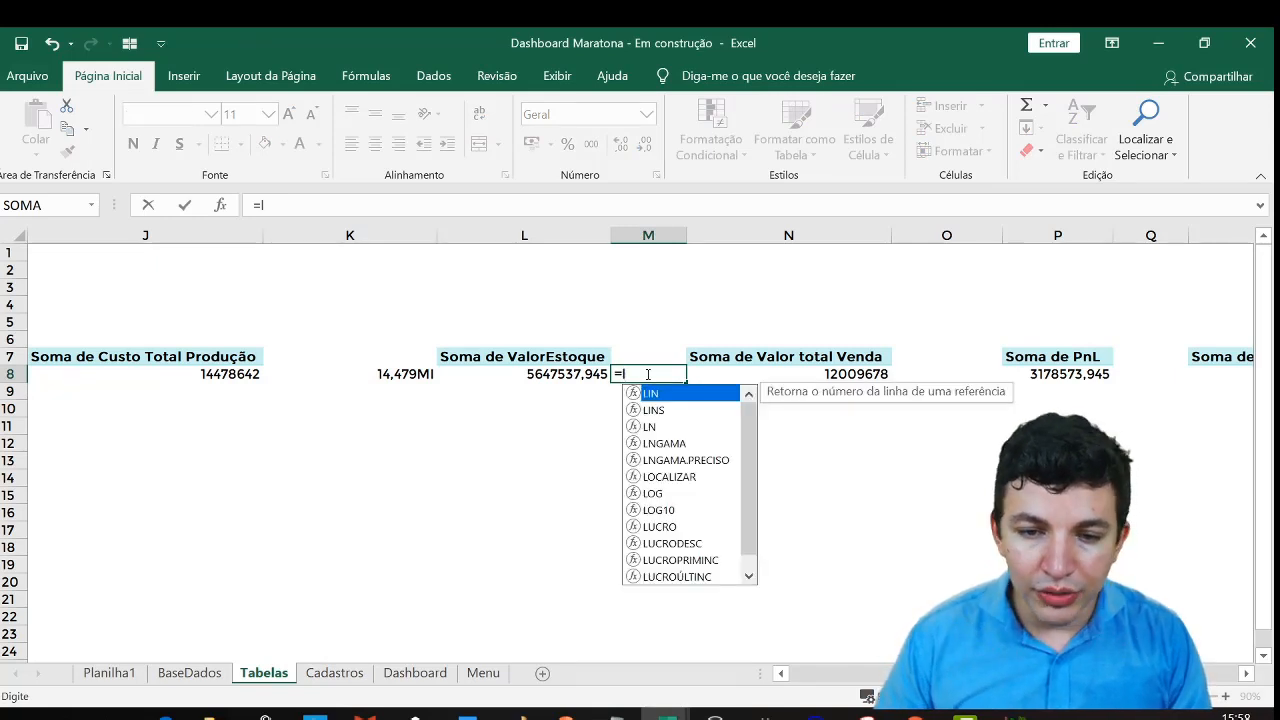
{"action": "type", "text": "8"}
{"action": "key", "text": "ctrl+Return"}
Copy the M8 formula into O8, Q8, S8 and U8 so each refers to the pivot value beside it
{"action": "key", "text": "ctrl+c"}
{"action": "key", "text": "Right"}
{"action": "key", "text": "Right"}
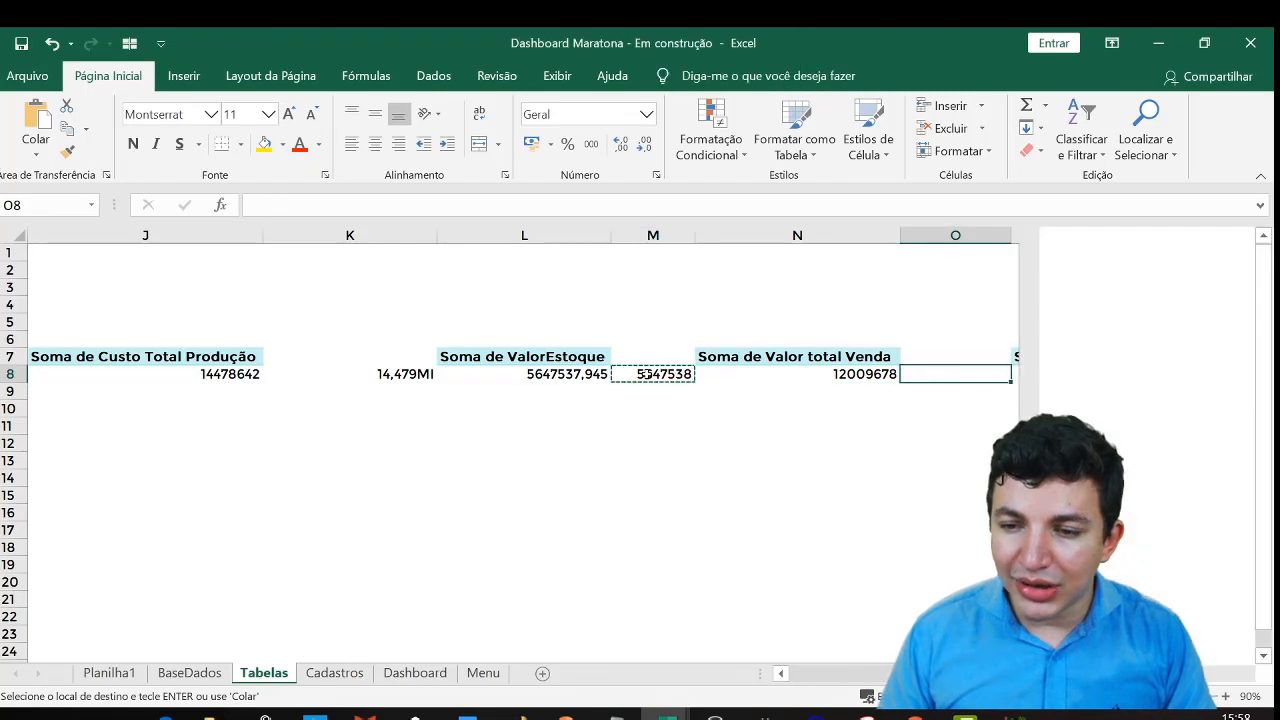
{"action": "key", "text": "ctrl+v"}
{"action": "key", "text": "Right"}
{"action": "key", "text": "Right"}
{"action": "key", "text": "ctrl+v"}
{"action": "key", "text": "Right"}
{"action": "key", "text": "Right"}
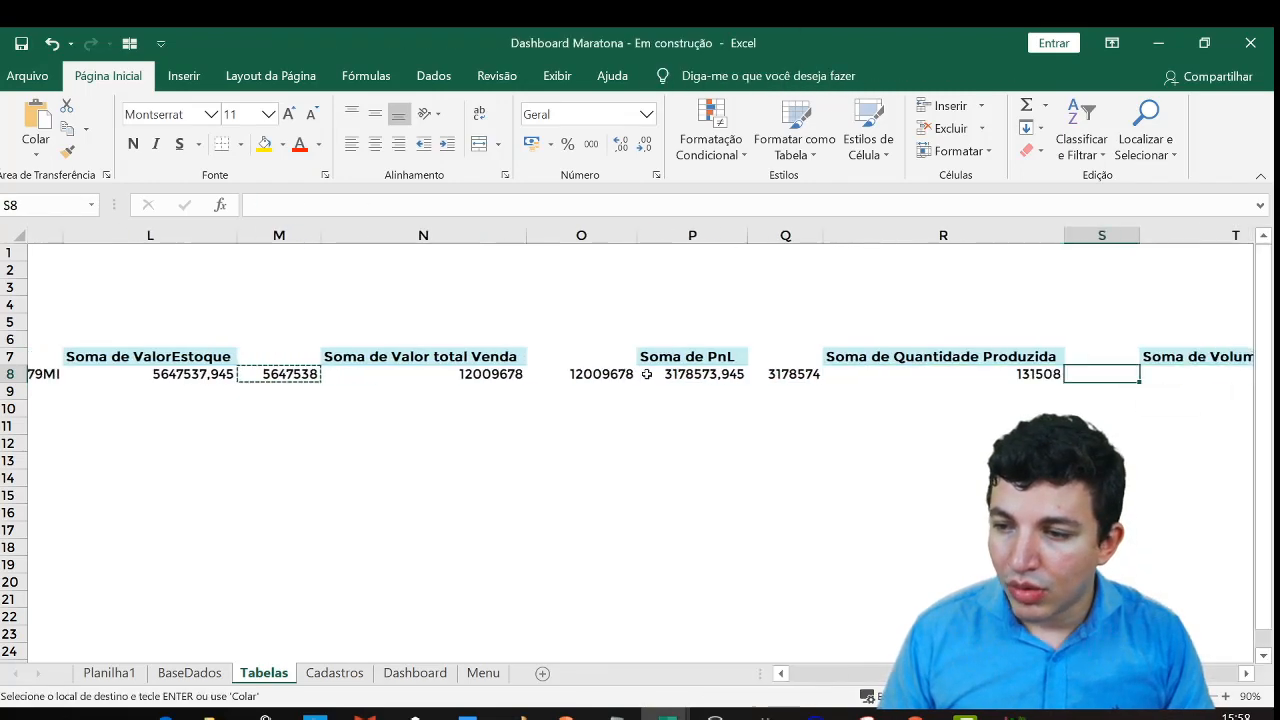
{"action": "key", "text": "ctrl+v"}
{"action": "key", "text": "Right"}
{"action": "key", "text": "Right"}
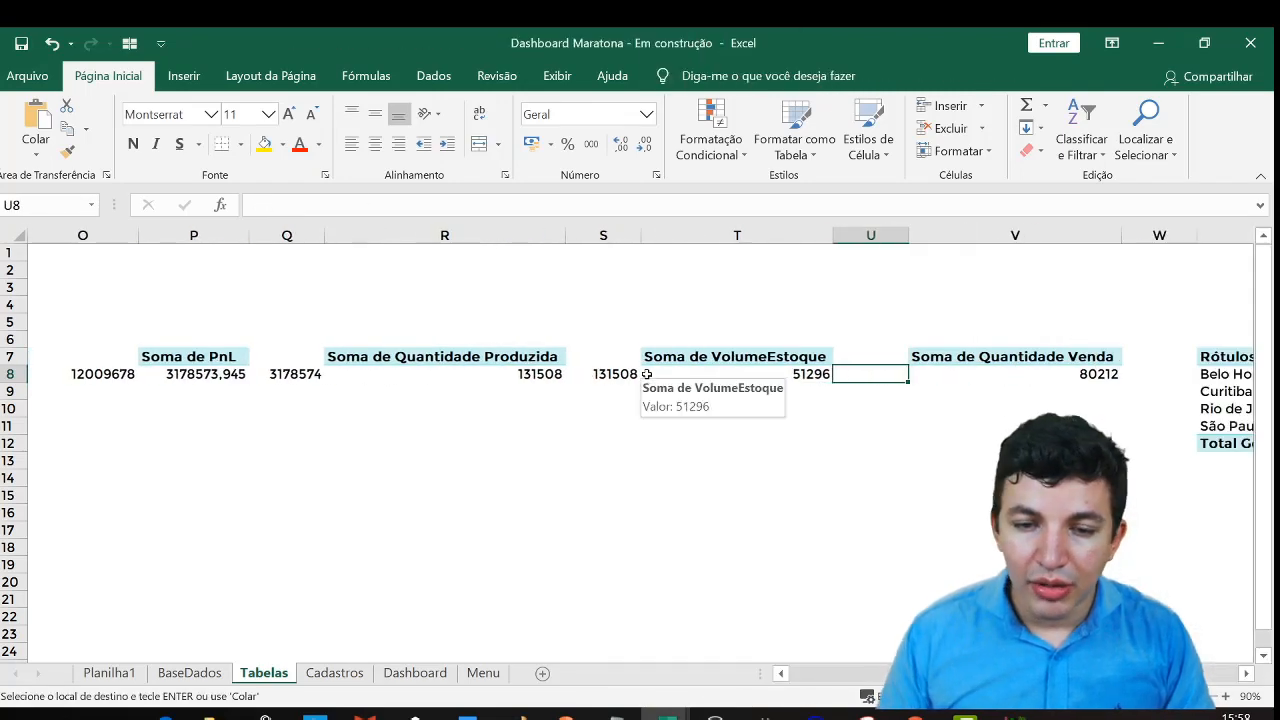
{"action": "key", "text": "ctrl+v"}
{"action": "key", "text": "Left"}
{"action": "key", "text": "Left"}
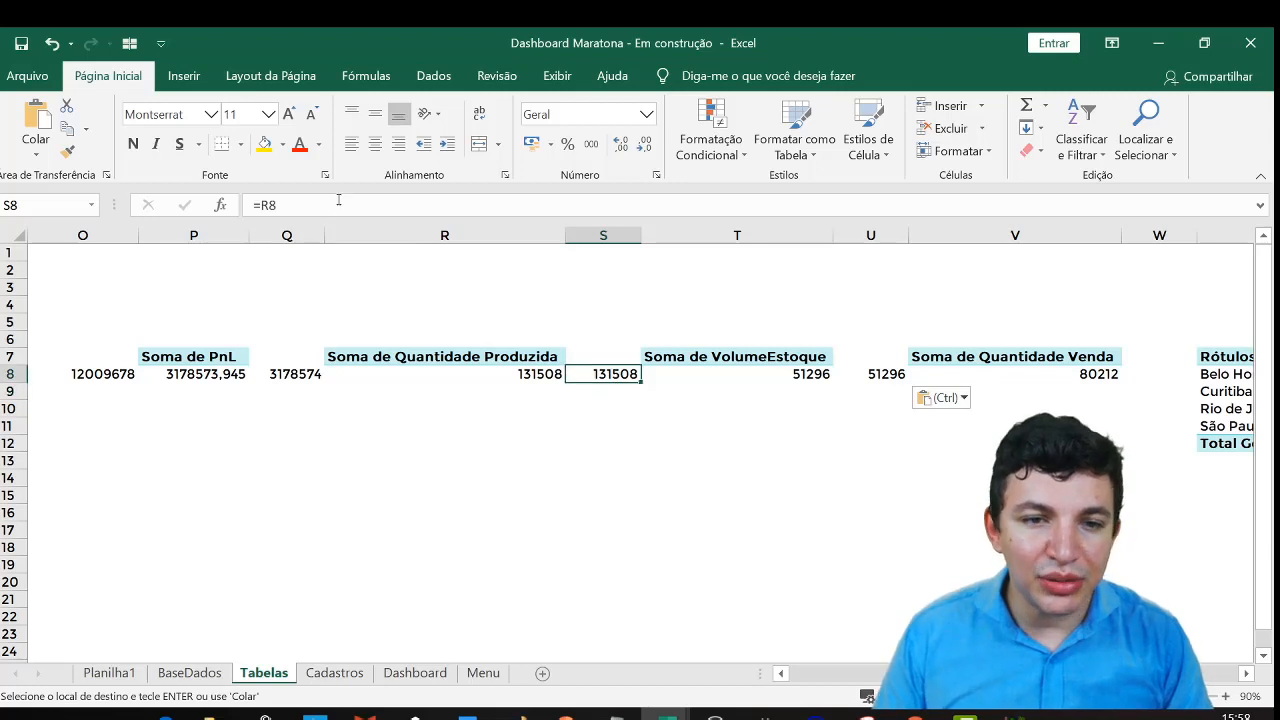
{"action": "left_click", "coordinate": [339, 200]}
{"action": "key", "text": "Escape"}
Copy the U8 formula into W8, beside the Soma de Quantidade Venda value
{"action": "left_click", "coordinate": [890, 373]}
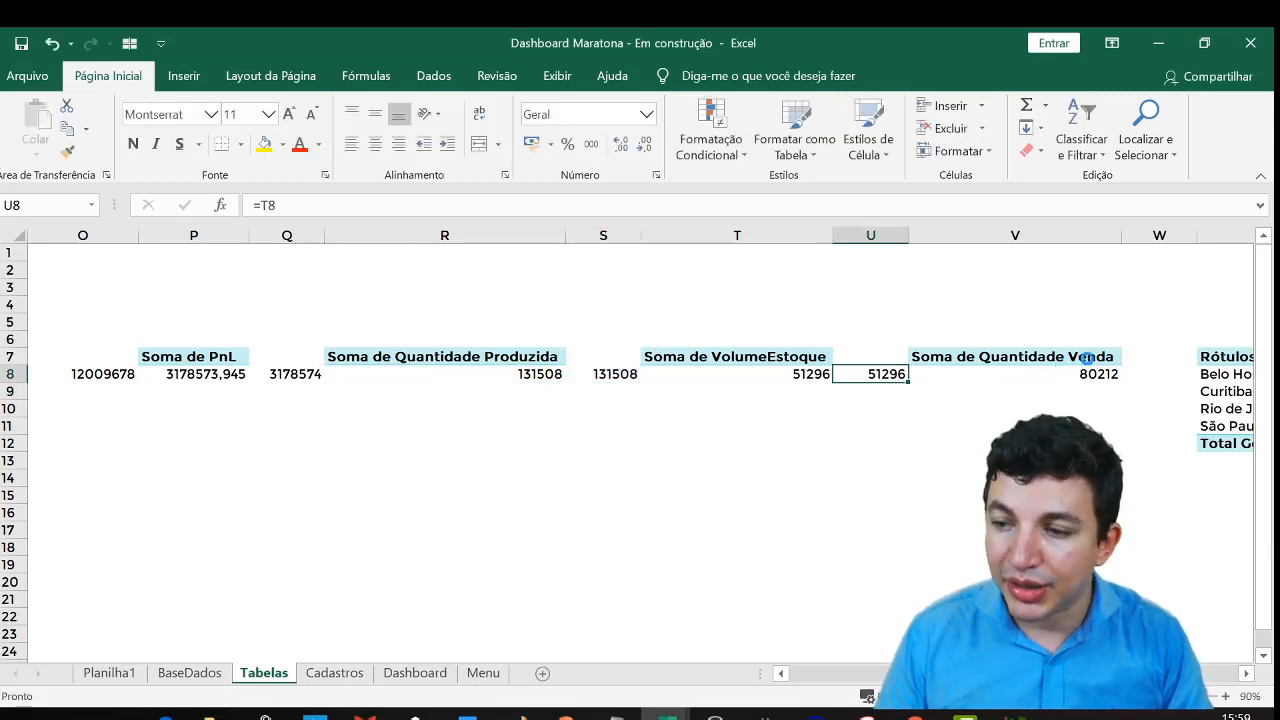
{"action": "key", "text": "ctrl+c"}
{"action": "left_click", "coordinate": [1150, 374]}
{"action": "key", "text": "ctrl+v"}
{"action": "key", "text": "Up"}
{"action": "key", "text": "Up"}
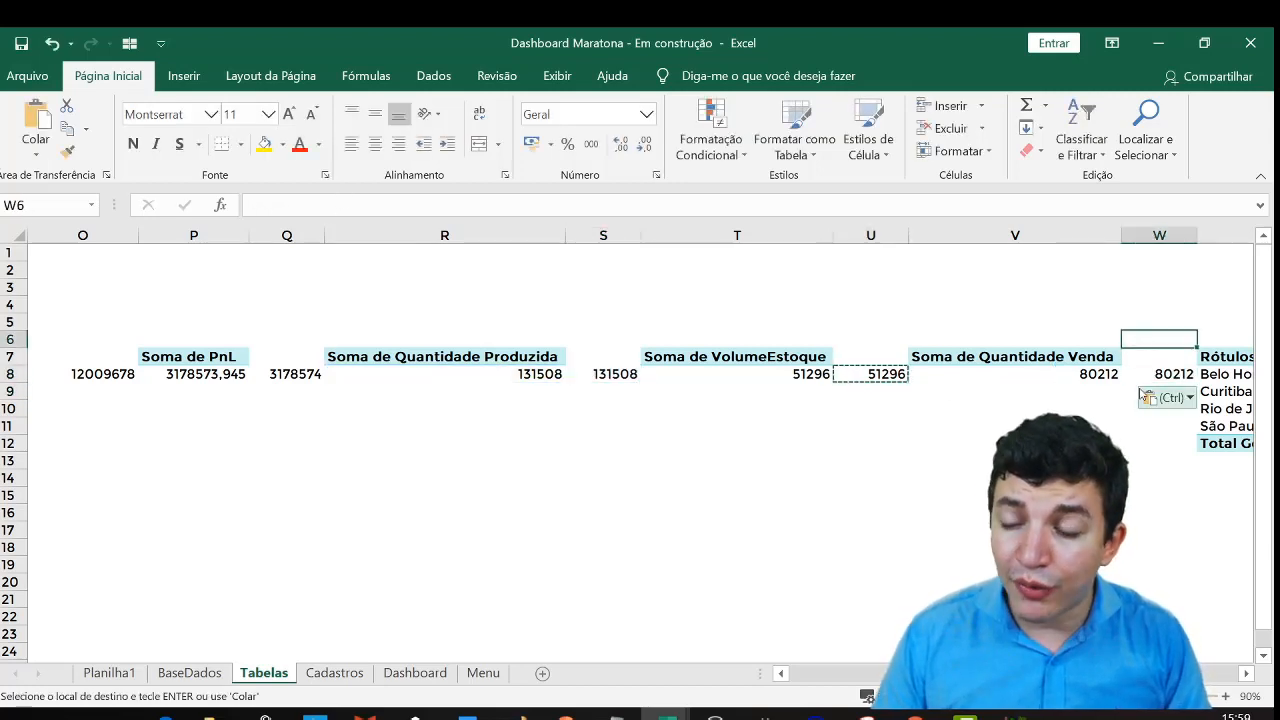
Copy K8's MI number format onto the value cells M8, O8 and Q8
{"action": "left_click", "coordinate": [1075, 393]}
{"action": "left_click", "coordinate": [1020, 357]}
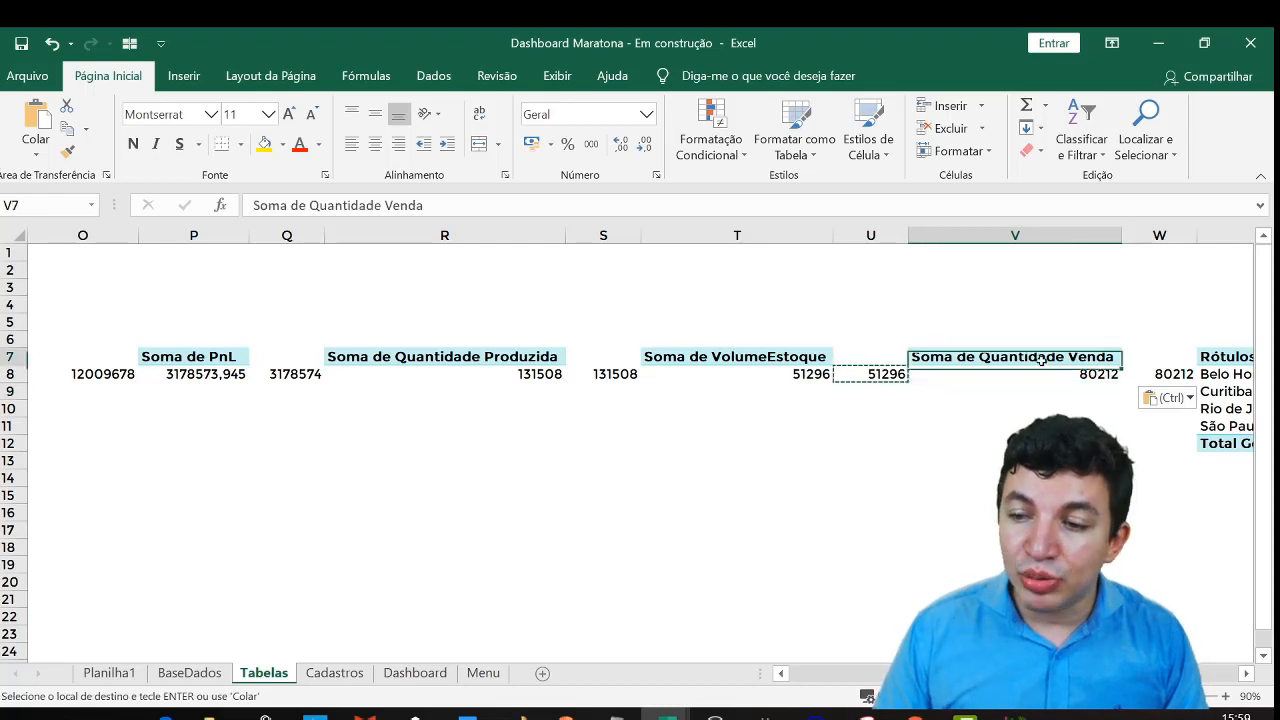
{"action": "key", "text": "Left"}
{"action": "key", "text": "Left"}
{"action": "key", "text": "Left"}
{"action": "key", "text": "Left"}
{"action": "key", "text": "Left"}
{"action": "key", "text": "Left"}
{"action": "key", "text": "Left"}
{"action": "key", "text": "Left"}
{"action": "key", "text": "Left"}
{"action": "key", "text": "Left"}
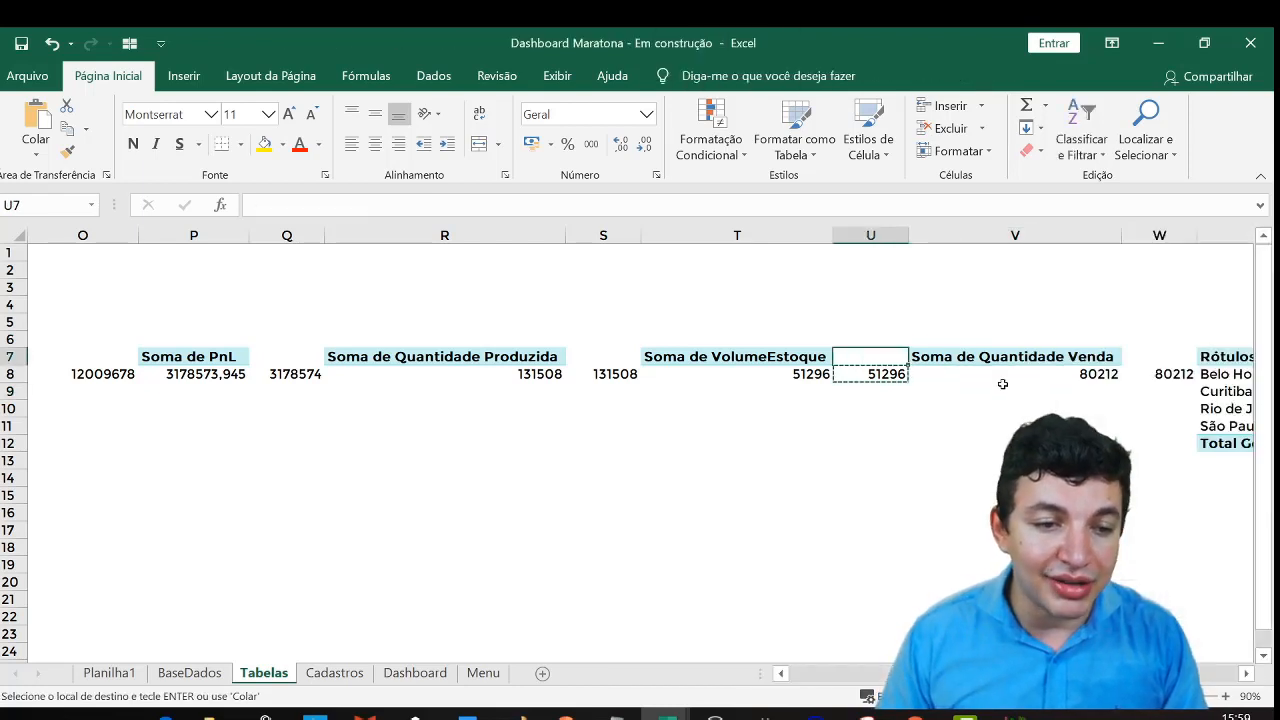
{"action": "key", "text": "Left"}
{"action": "key", "text": "Left"}
{"action": "key", "text": "Left"}
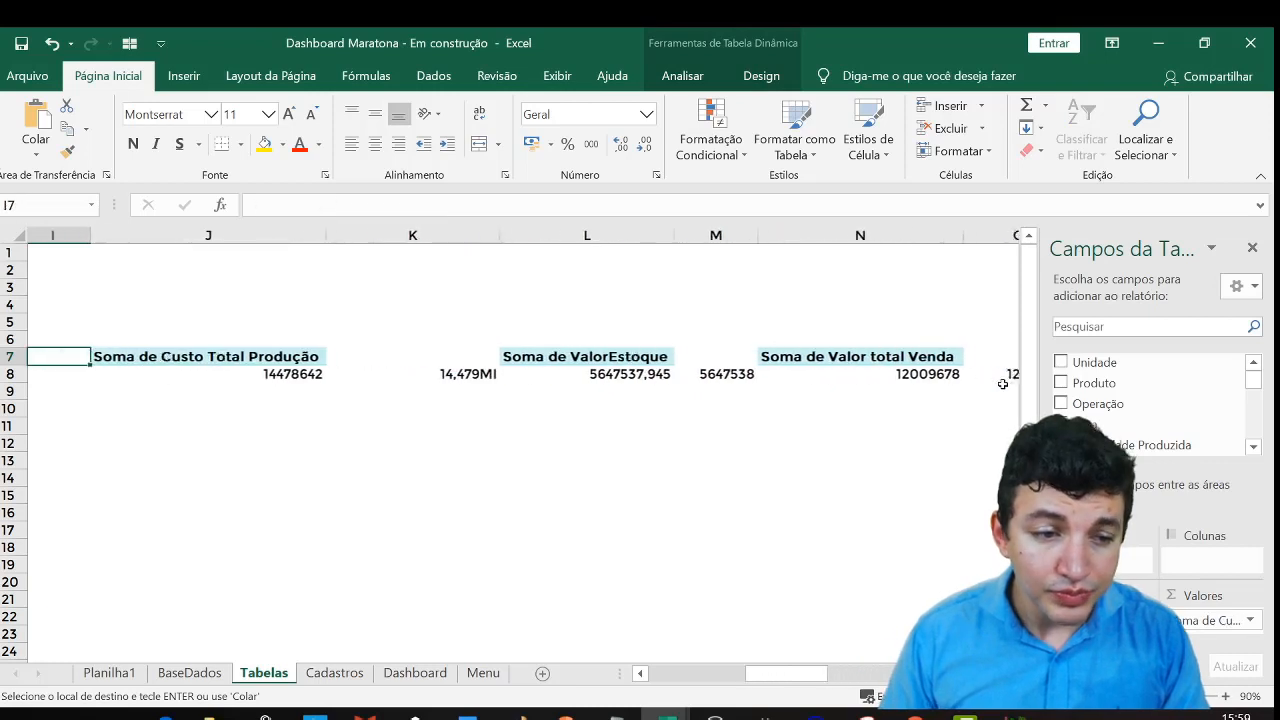
{"action": "key", "text": "Down"}
{"action": "key", "text": "Right"}
{"action": "key", "text": "Right"}
{"action": "key", "text": "Right"}
{"action": "key", "text": "Left"}
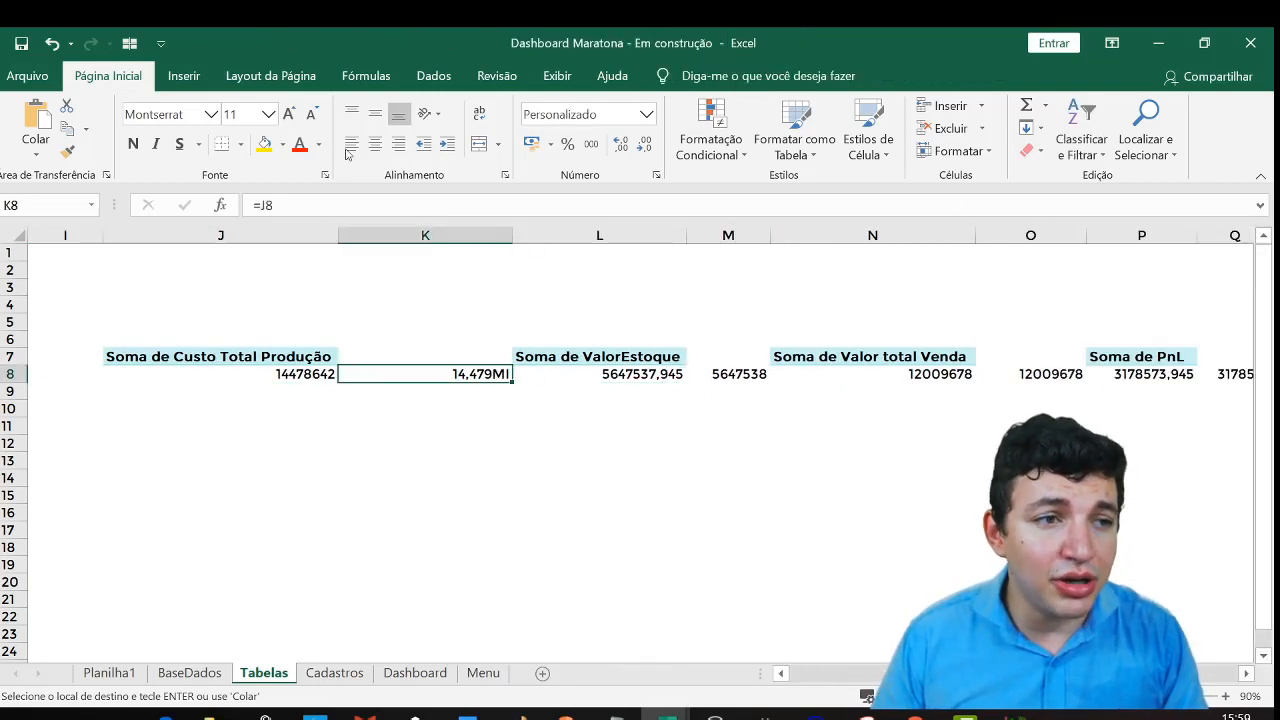
{"action": "left_click", "coordinate": [68, 153]}
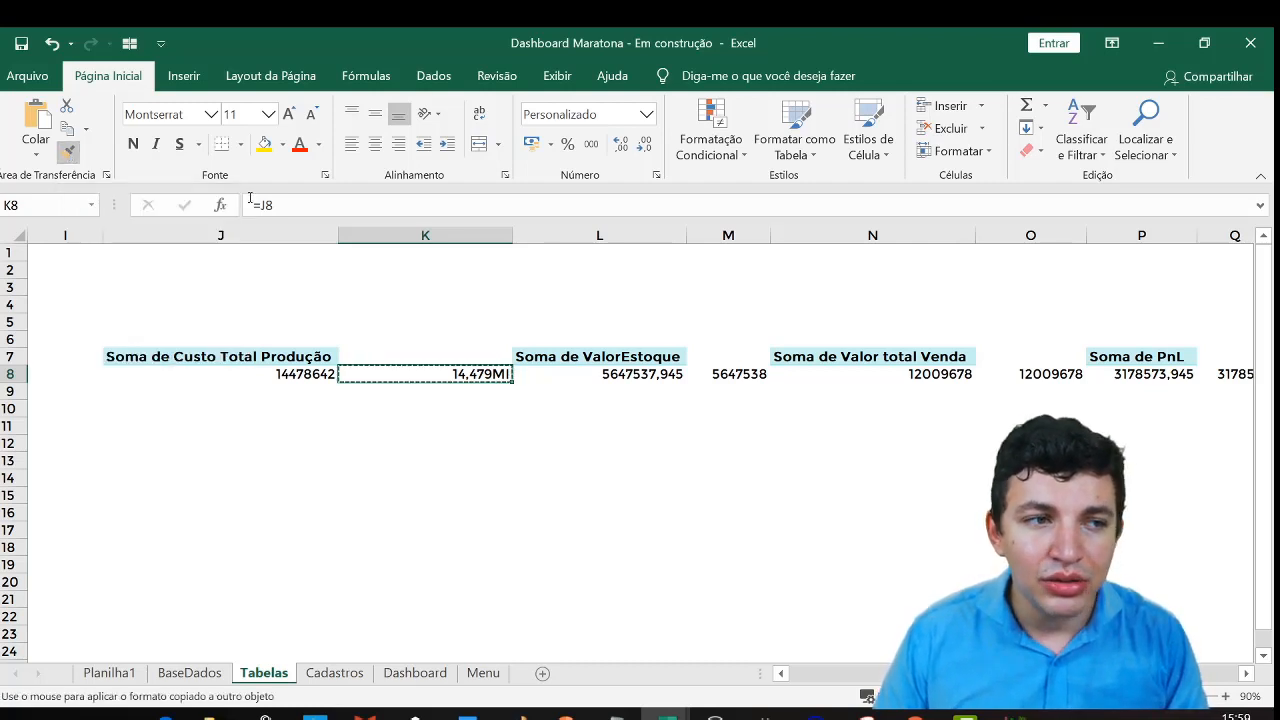
{"action": "left_click", "coordinate": [735, 373]}
{"action": "left_click", "coordinate": [1014, 373]}
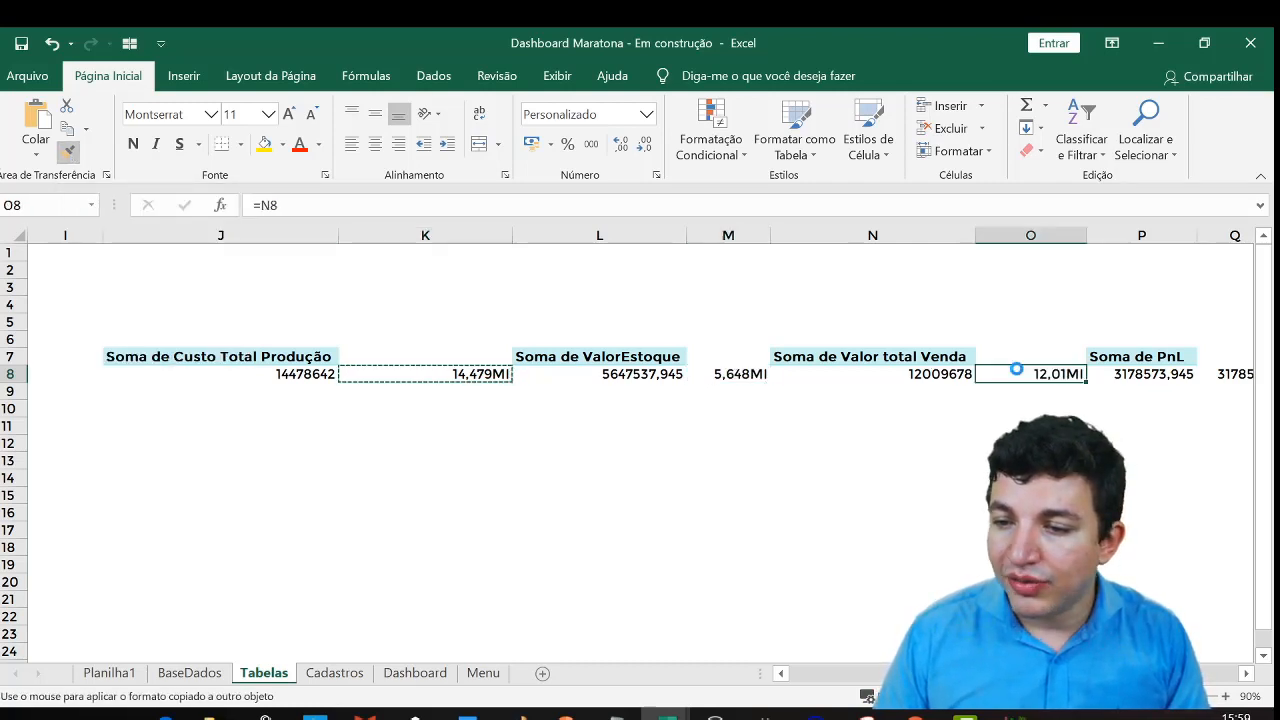
{"action": "left_click", "coordinate": [1225, 373]}
Try K8's MI number format on the quantity cells S8 and U8, and undo both applications
{"action": "scroll", "coordinate": [1215, 373], "scroll_direction": "right", "scroll_amount": 4}
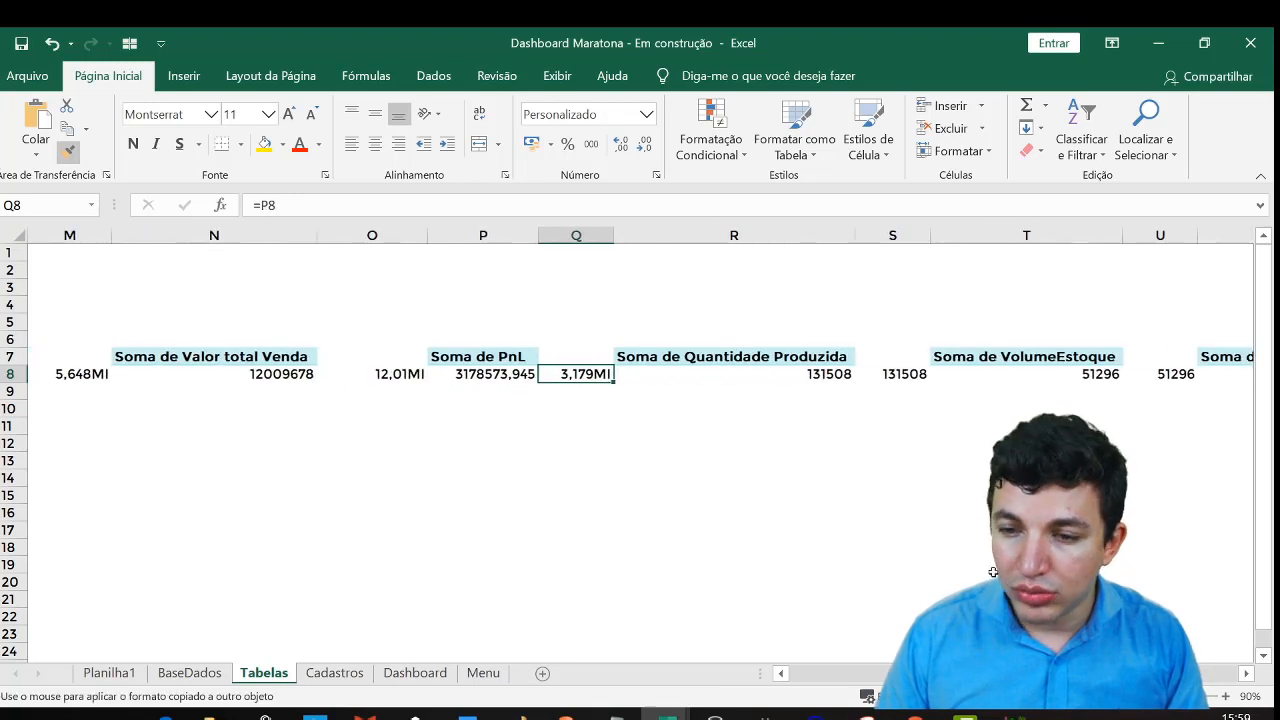
{"action": "left_click", "coordinate": [895, 378]}
{"action": "left_click", "coordinate": [1173, 373]}
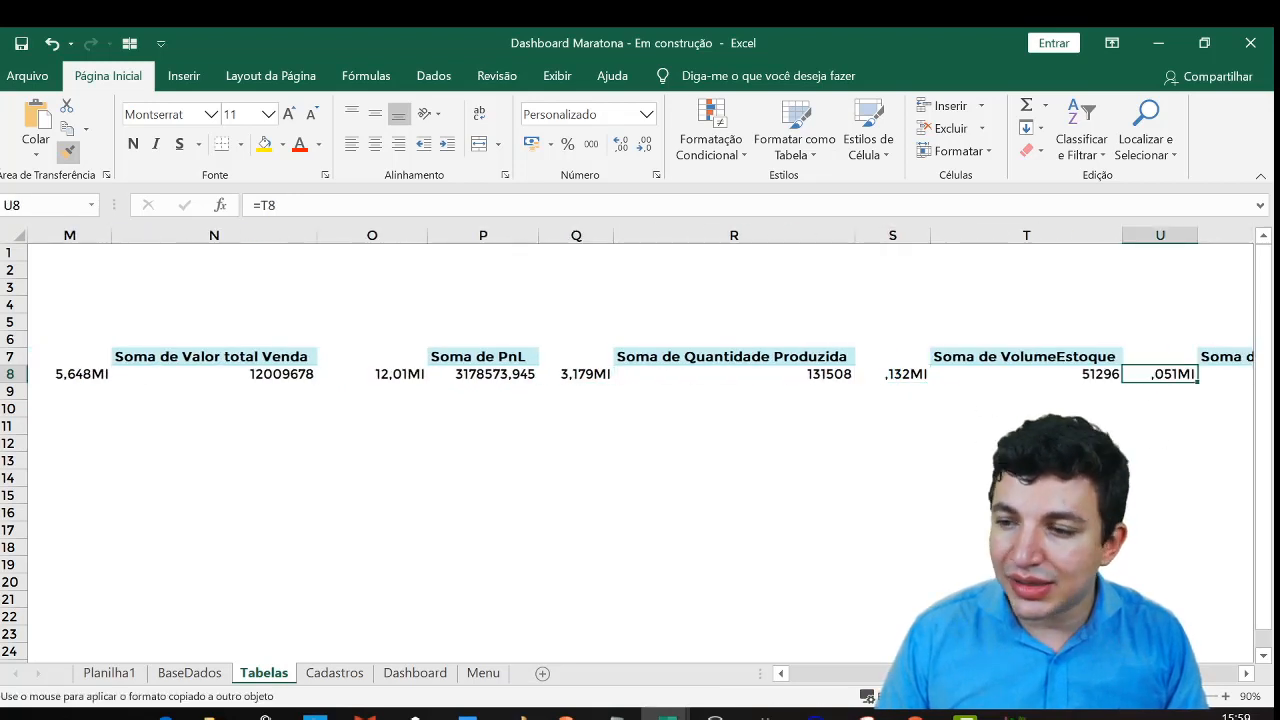
{"action": "scroll", "coordinate": [640, 373], "scroll_direction": "right", "scroll_amount": 4}
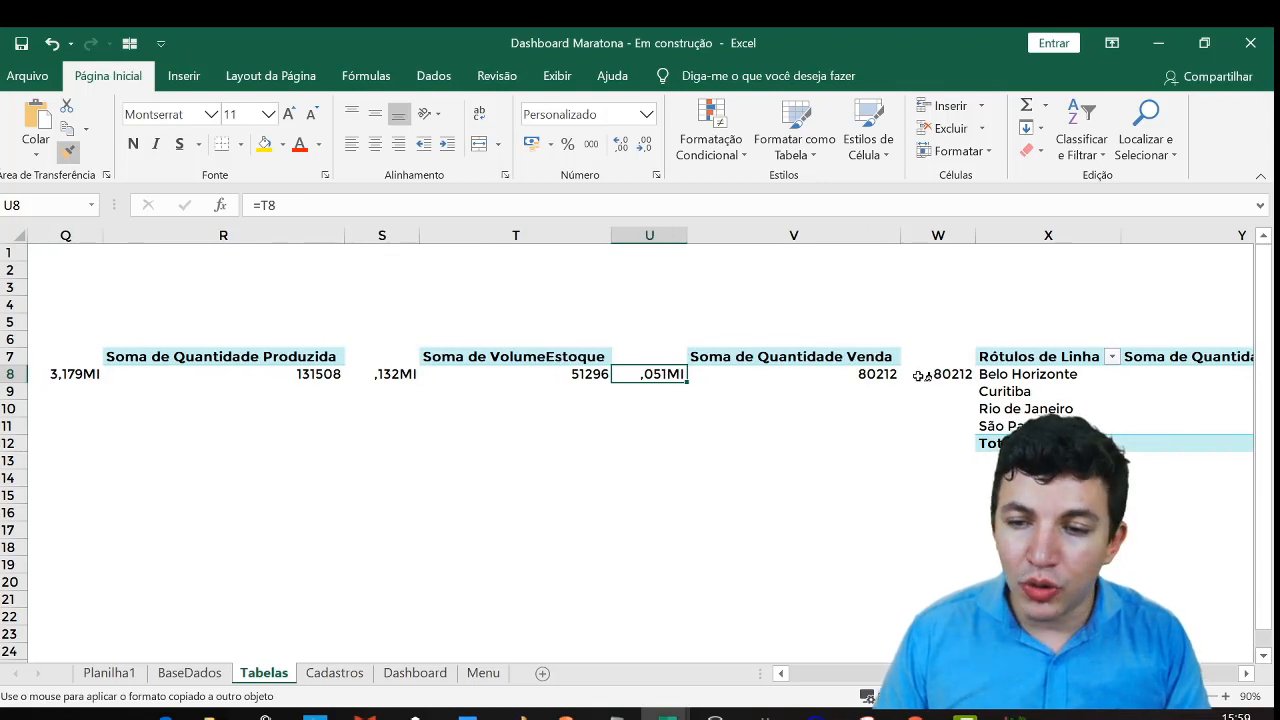
{"action": "key", "text": "ctrl+z"}
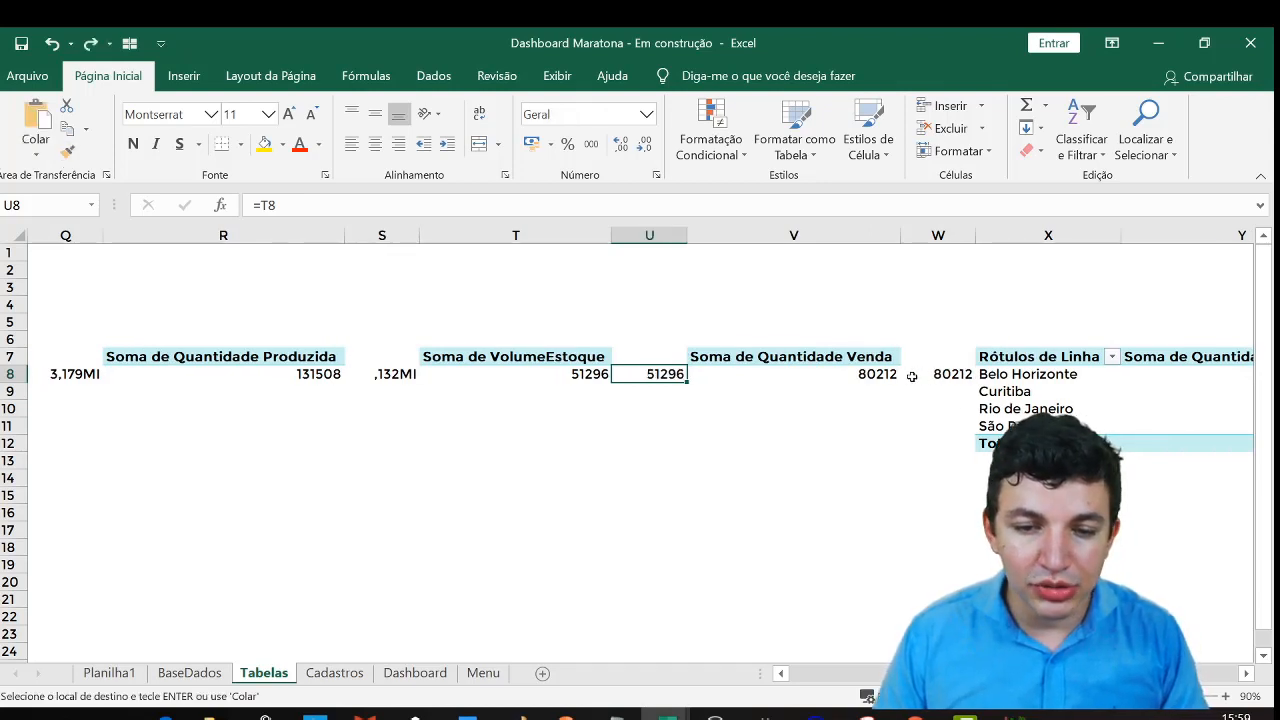
{"action": "key", "text": "ctrl+z"}
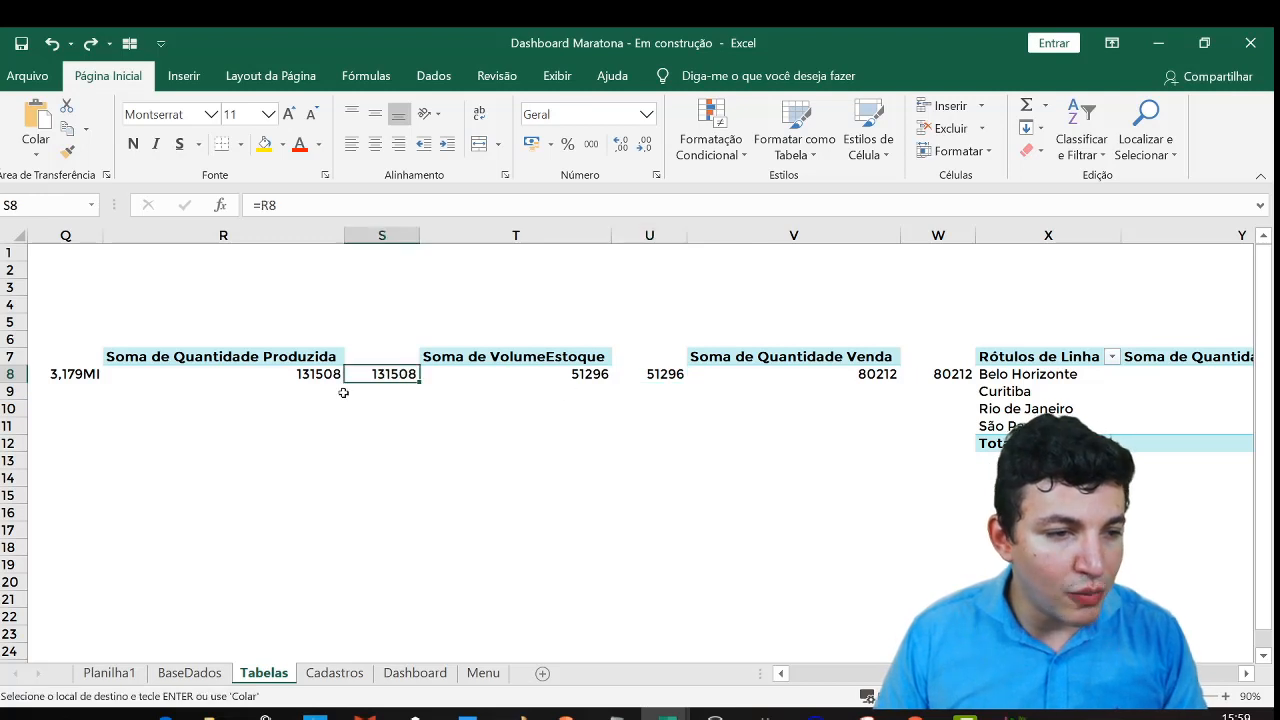
Format cell S8 with the custom number format #,##."K" and copy that format to U8 and W8
{"action": "key", "text": "Left"}
{"action": "key", "text": "Right"}
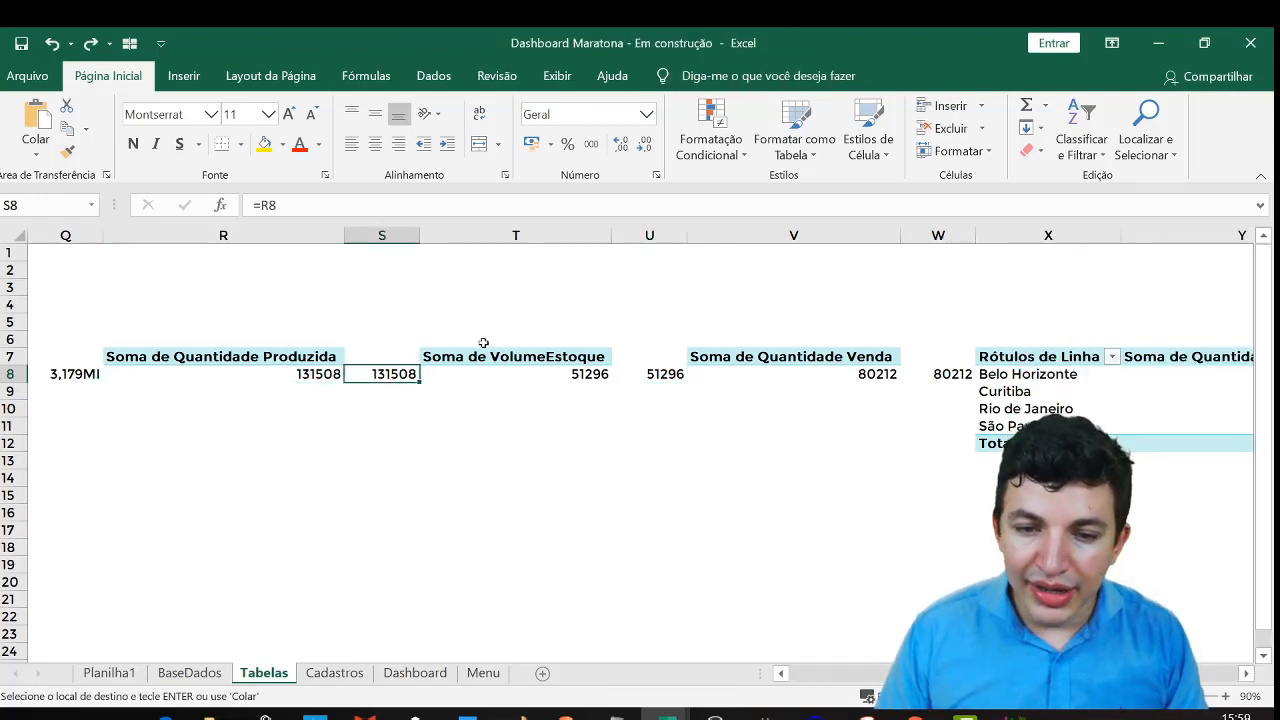
{"action": "left_click", "coordinate": [656, 175]}
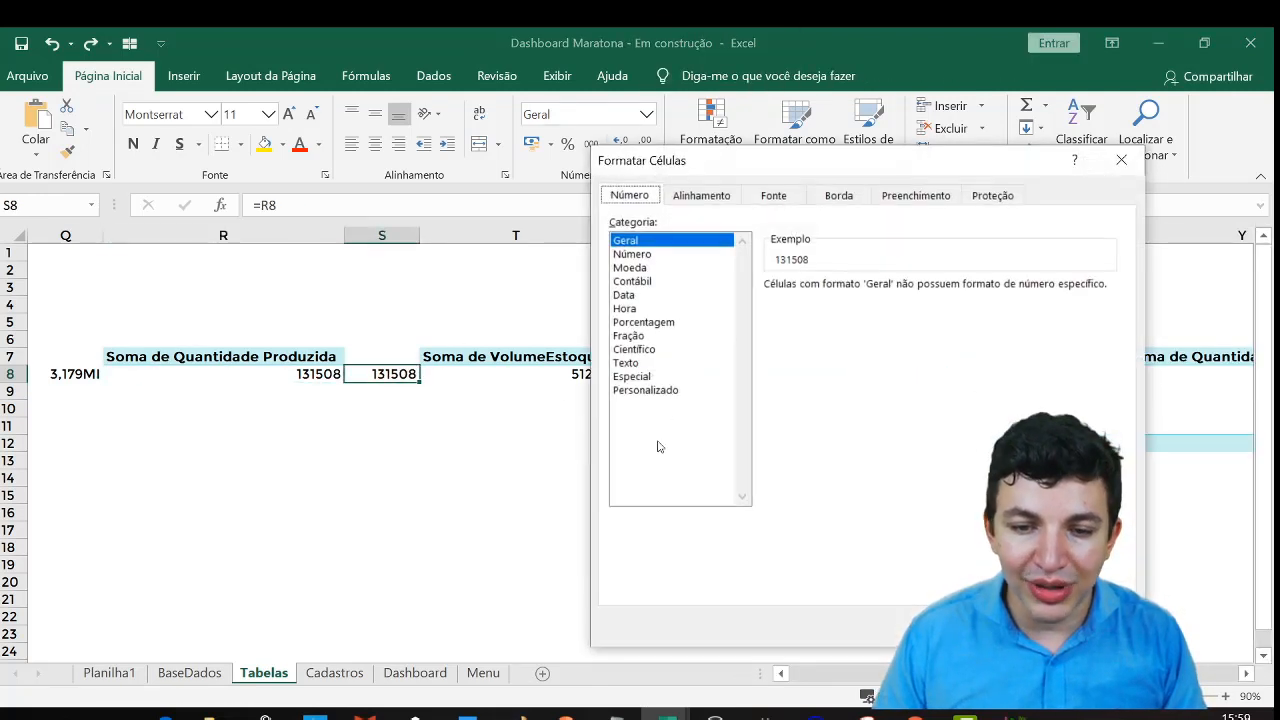
{"action": "left_click", "coordinate": [660, 390]}
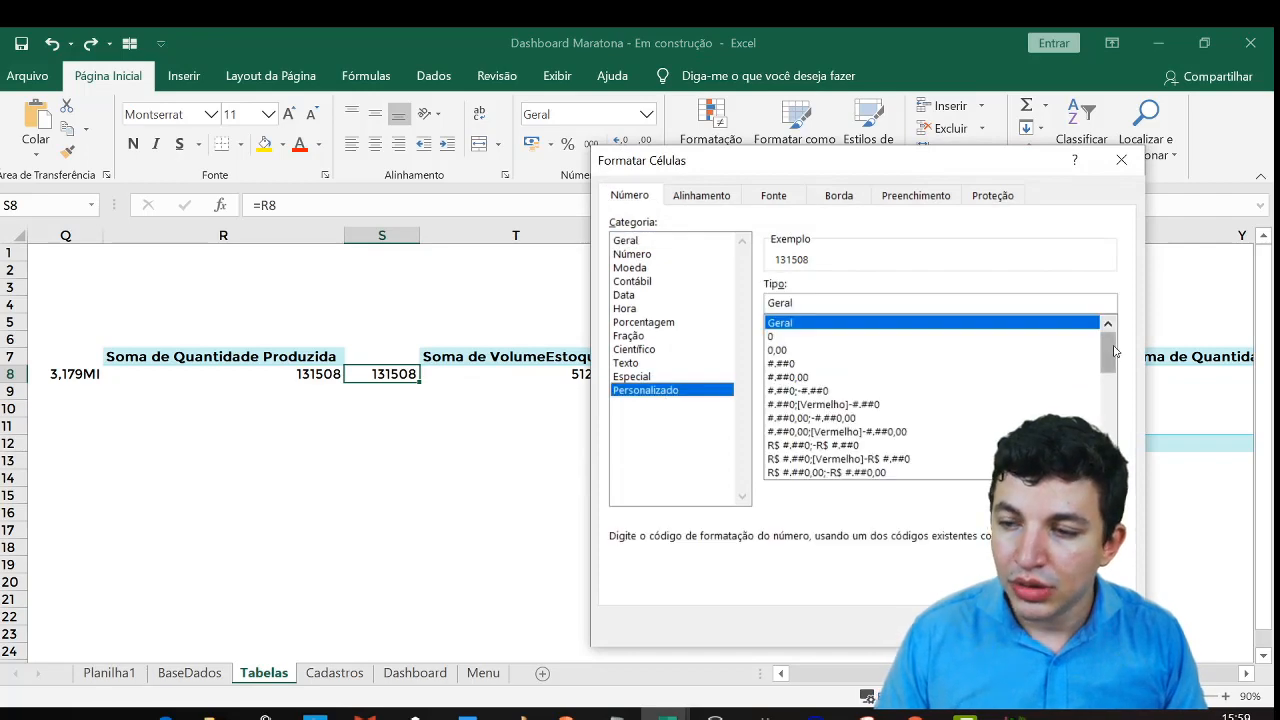
{"action": "left_click_drag", "start_coordinate": [1110, 343], "coordinate": [1110, 438]}
{"action": "left_click", "coordinate": [813, 474]}
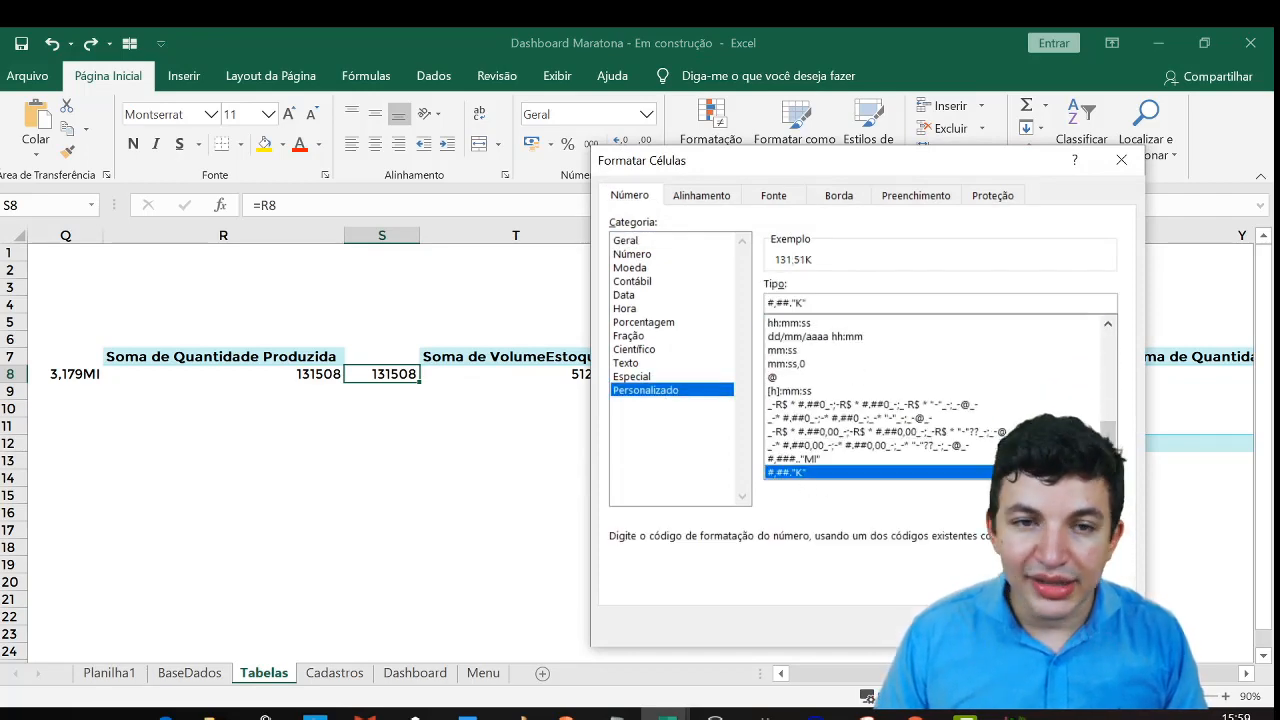
{"action": "key", "text": "Return"}
{"action": "left_click", "coordinate": [650, 373]}
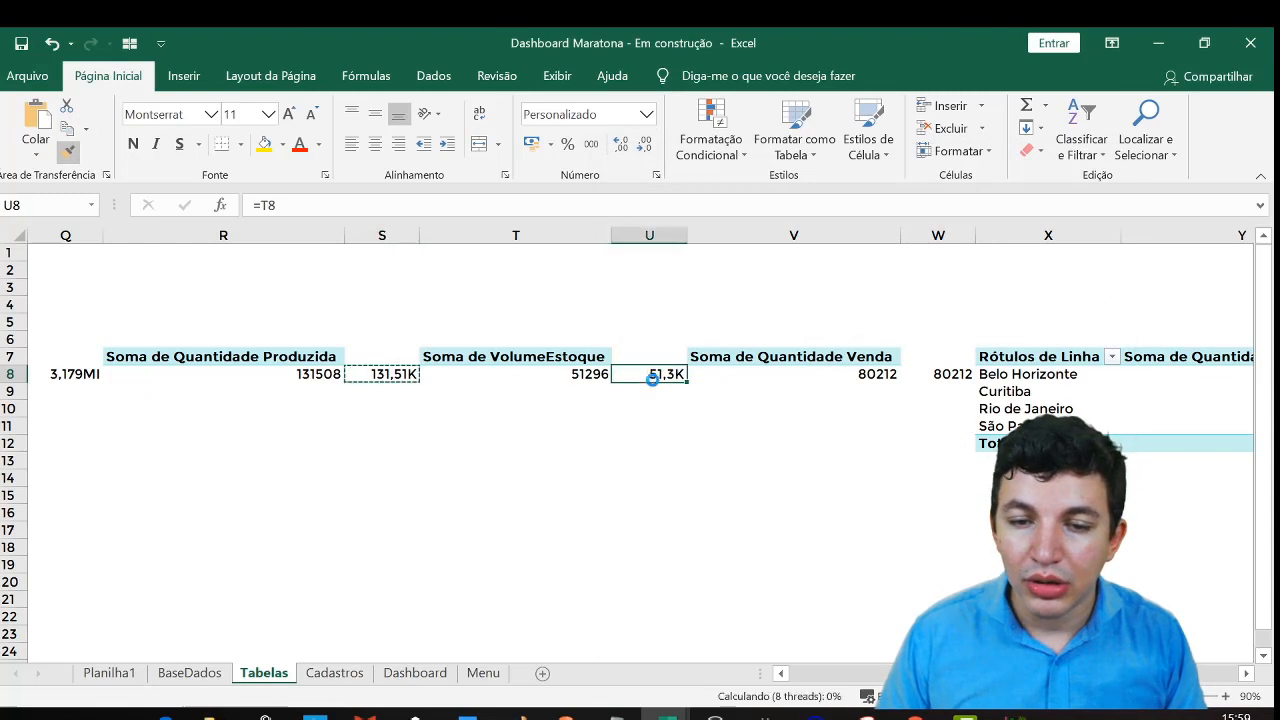
{"action": "left_click", "coordinate": [938, 376]}
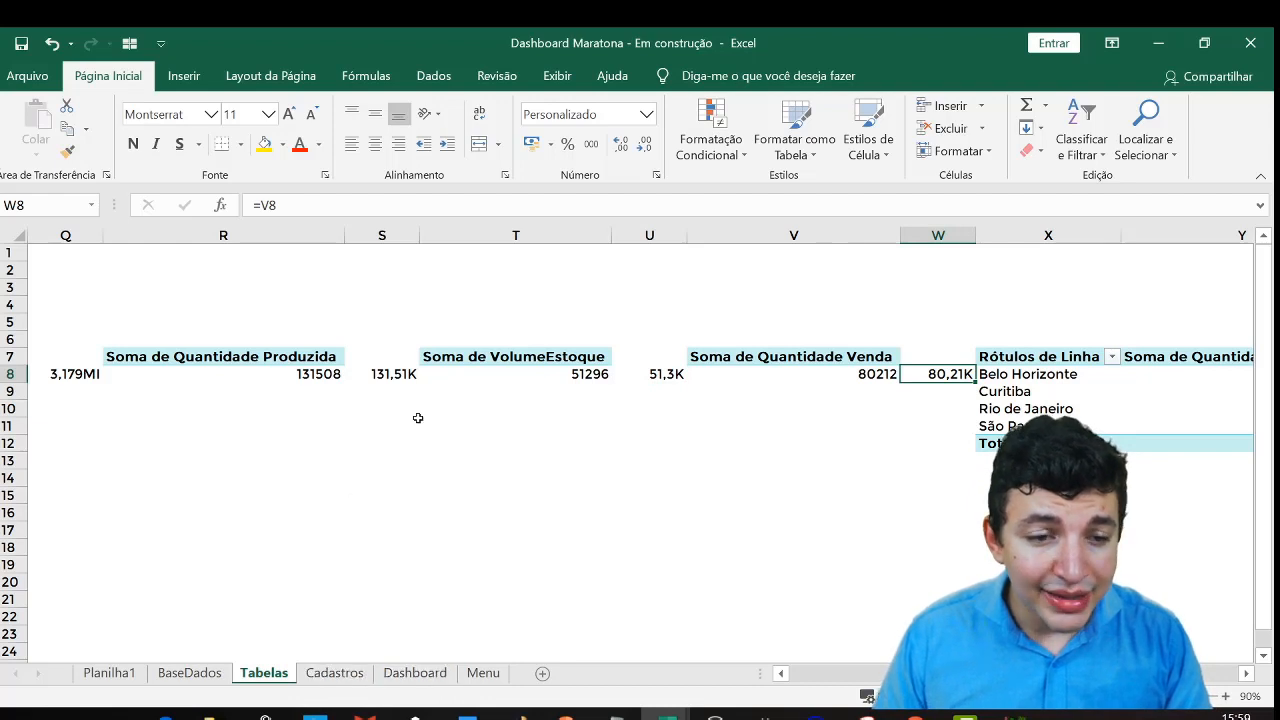
Check along row 8 of the Tabelas sheet which cells hold the formatted MI values for the cards
{"action": "left_click", "coordinate": [418, 375]}
{"action": "key", "text": "Left"}
{"action": "key", "text": "Left"}
{"action": "key", "text": "Left"}
{"action": "key", "text": "Left"}
{"action": "key", "text": "Left"}
{"action": "key", "text": "Left"}
{"action": "key", "text": "Left"}
{"action": "key", "text": "Left"}
{"action": "key", "text": "Left"}
{"action": "key", "text": "Left"}
{"action": "key", "text": "Left"}
{"action": "key", "text": "Left"}
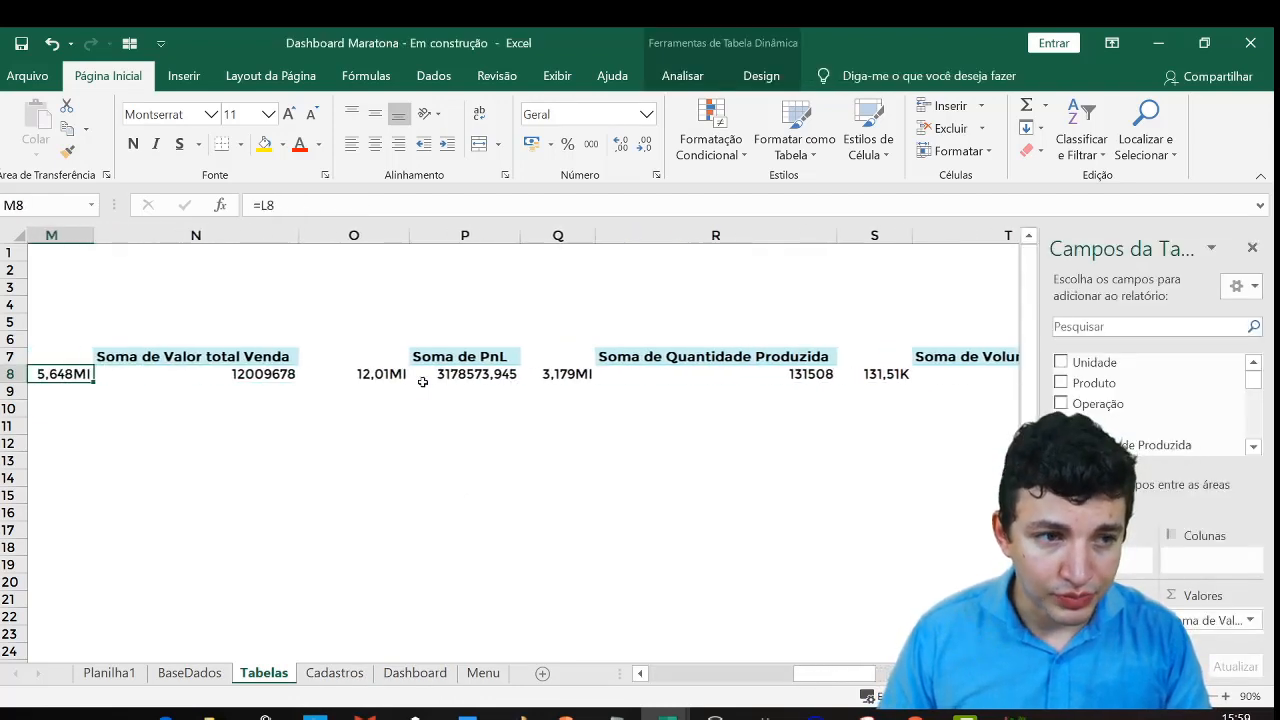
{"action": "key", "text": "Right"}
{"action": "key", "text": "Right"}
{"action": "key", "text": "Right"}
{"action": "key", "text": "Right"}
{"action": "key", "text": "Right"}
{"action": "key", "text": "Right"}
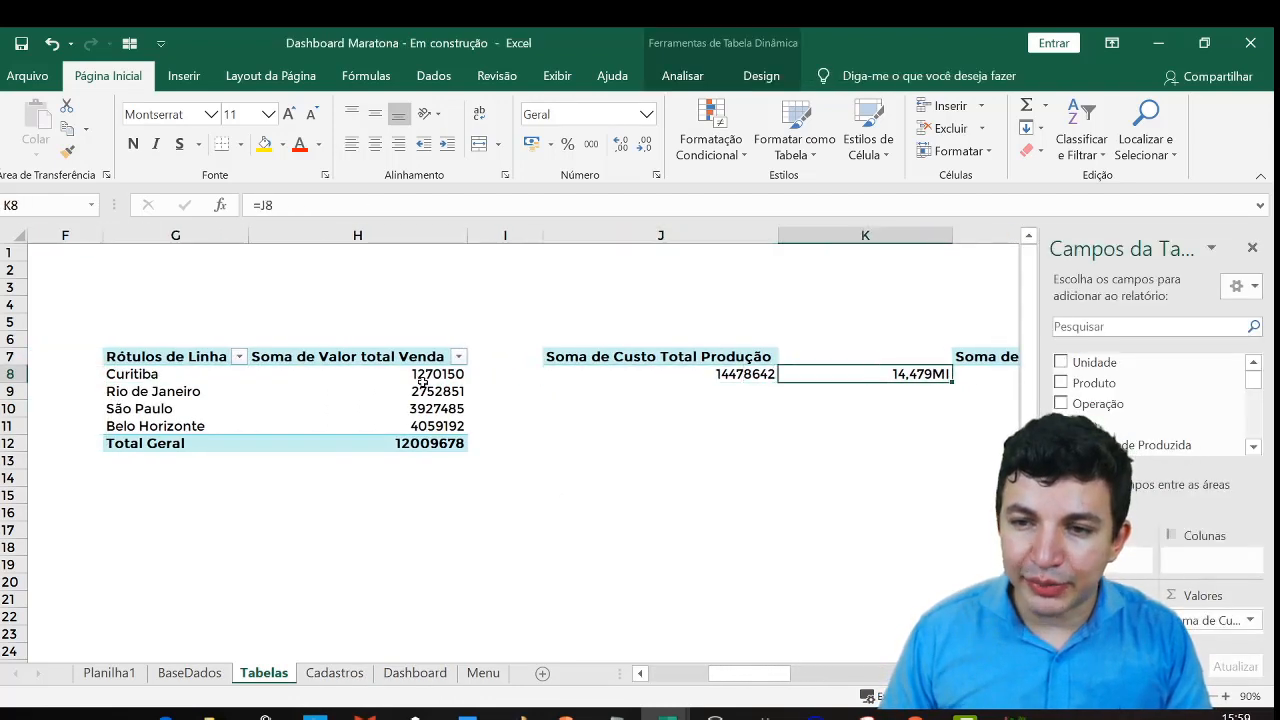
{"action": "key", "text": "Left"}
{"action": "key", "text": "Left"}
{"action": "key", "text": "Left"}
{"action": "key", "text": "Right"}
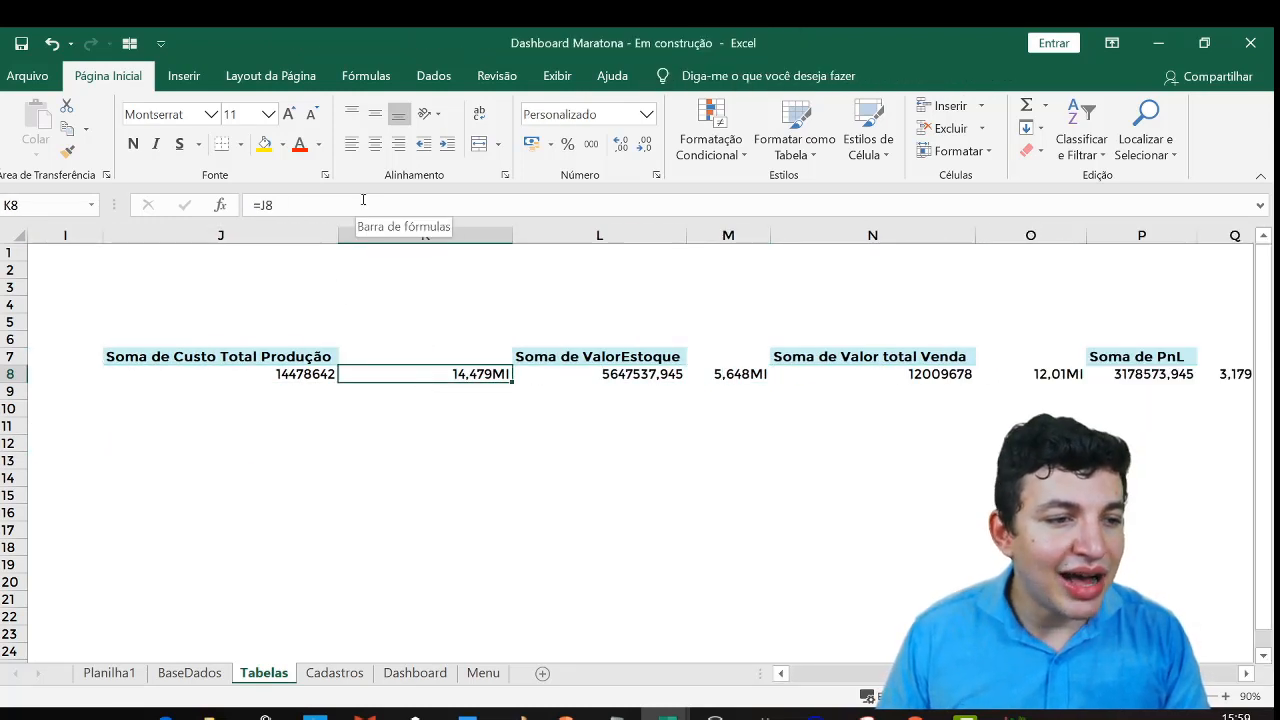
{"action": "left_click", "coordinate": [746, 373]}
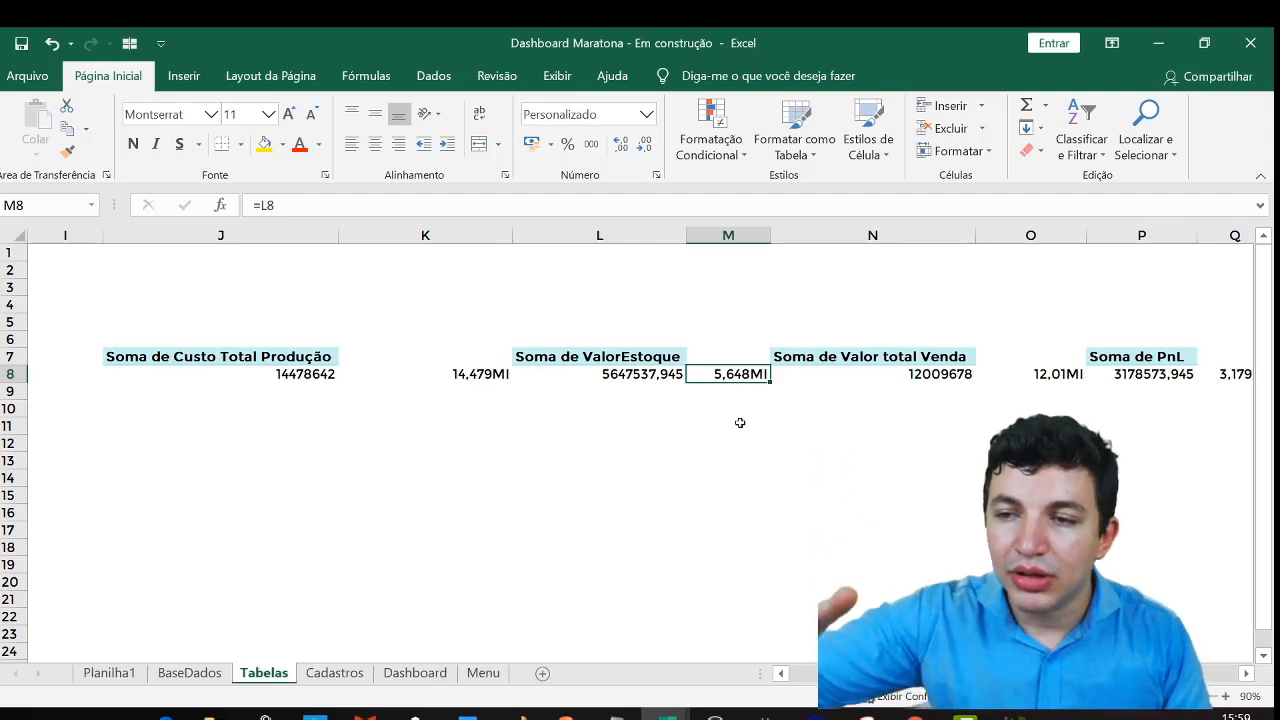
{"action": "left_click", "coordinate": [1044, 385]}
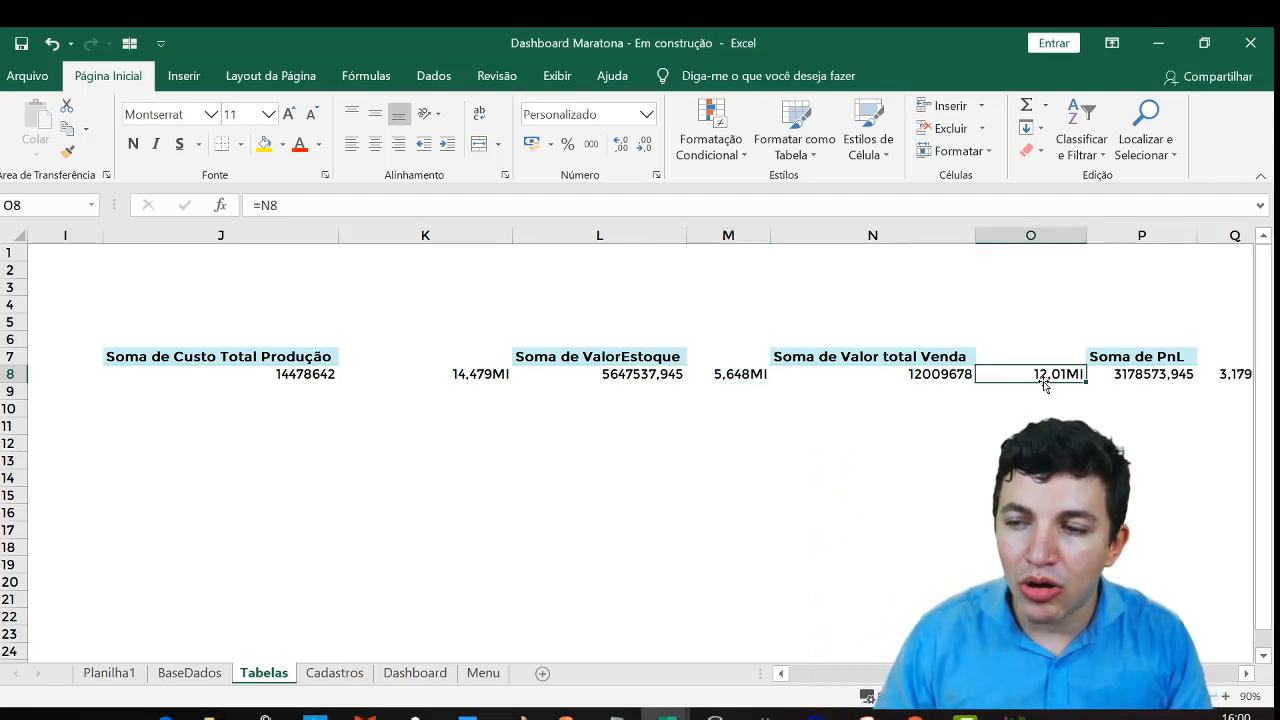
Relink the Custo Total card's value text box on the Dashboard sheet to =Tabelas!K8
{"action": "left_click", "coordinate": [415, 673]}
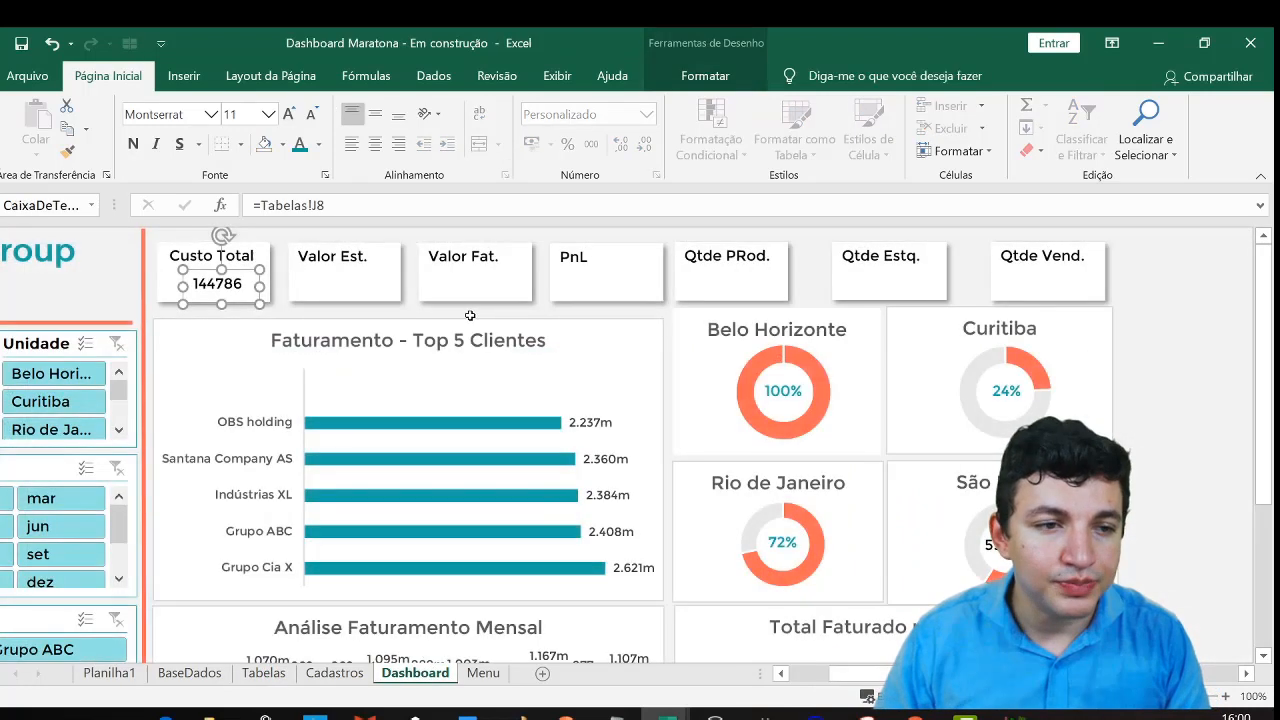
{"action": "left_click", "coordinate": [334, 206]}
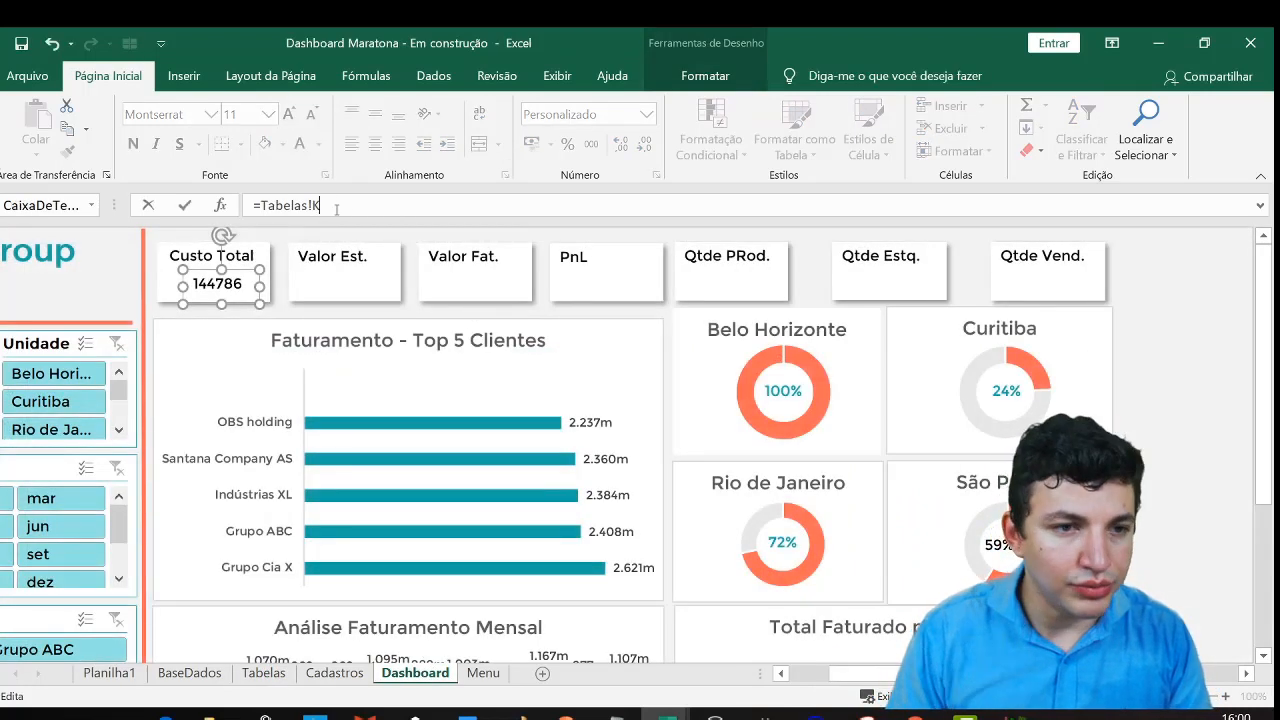
{"action": "key", "text": "Return"}
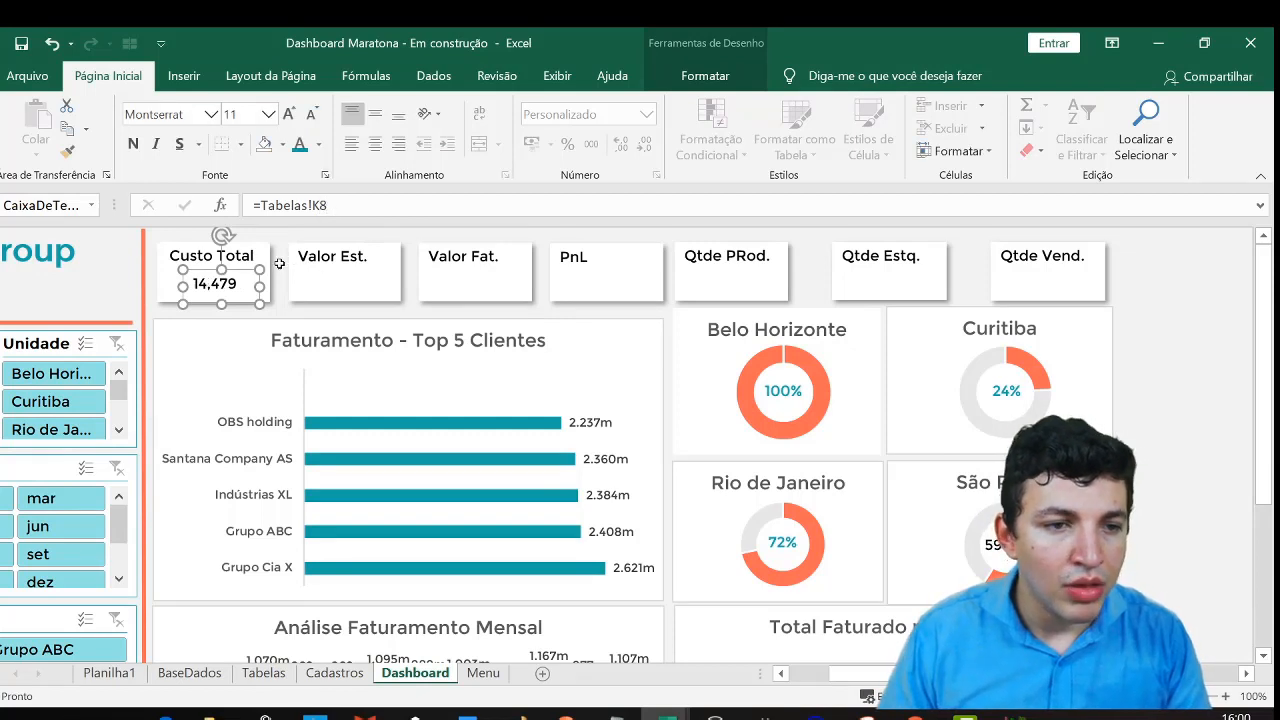
{"action": "left_click", "coordinate": [279, 263]}
Copy the Custo Total value box onto the Valor Est. card, below its title, and link it to =Tabelas!M8
{"action": "left_click", "coordinate": [207, 288]}
{"action": "left_click", "coordinate": [338, 280]}
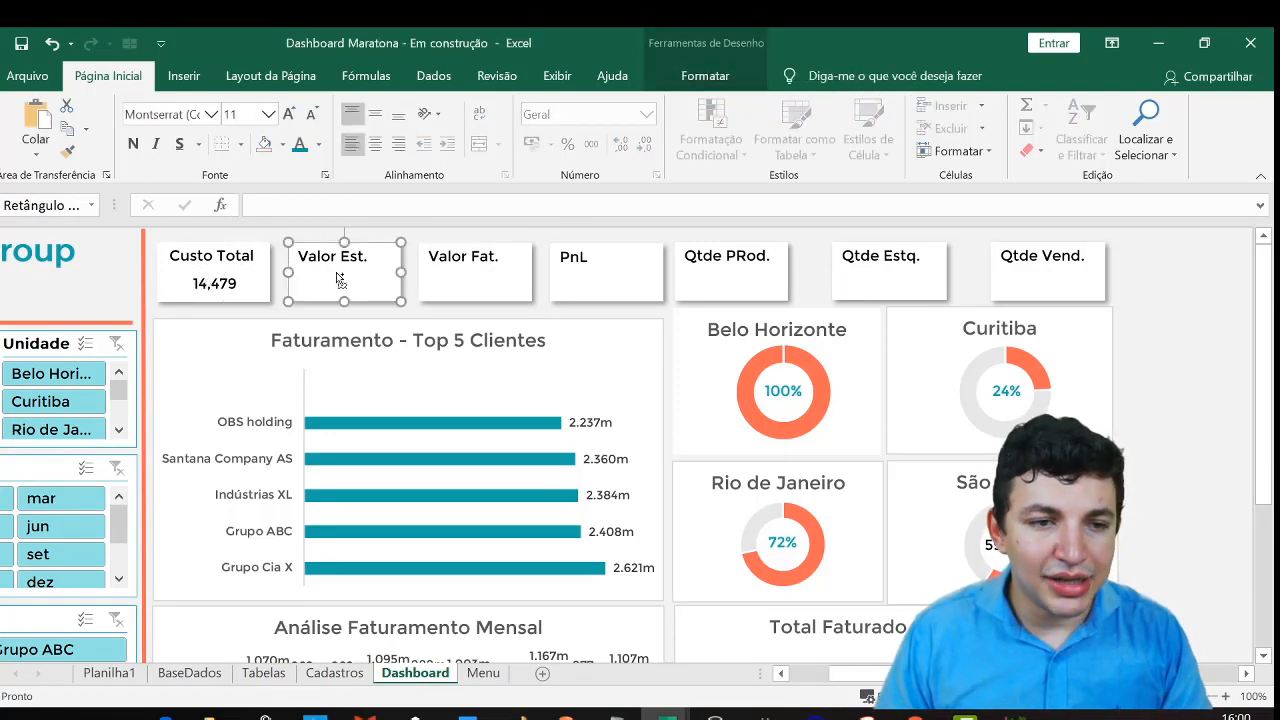
{"action": "key", "text": "ctrl+v"}
{"action": "left_click_drag", "start_coordinate": [348, 281], "coordinate": [364, 301]}
{"action": "double_click", "coordinate": [322, 205]}
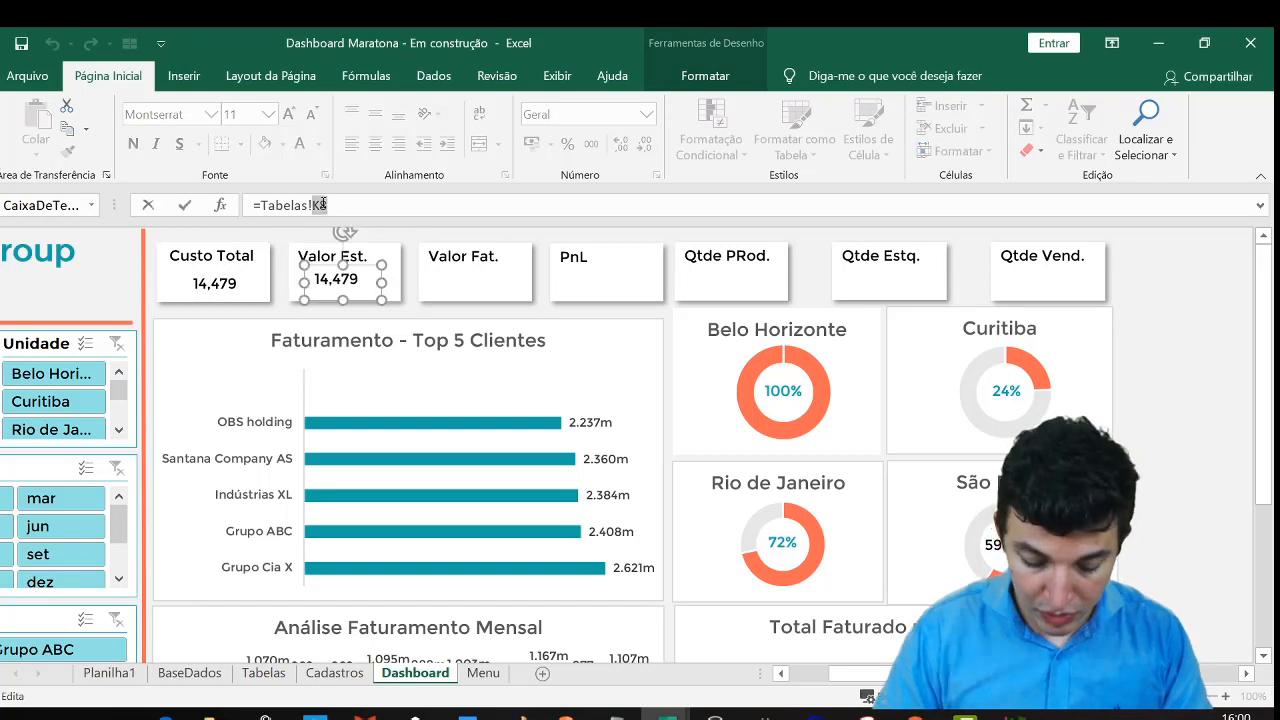
{"action": "type", "text": "m"}
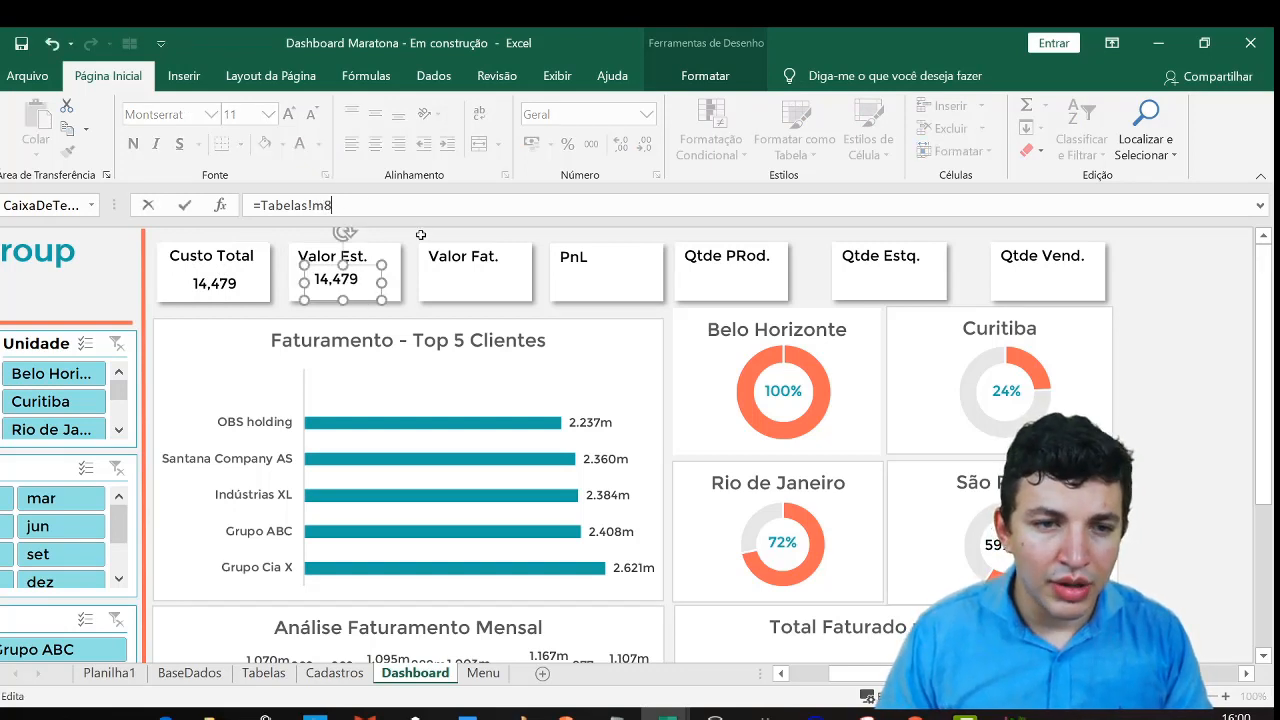
{"action": "type", "text": "8"}
{"action": "left_click", "coordinate": [421, 234]}
Copy the Valor Est. value box onto the Valor Fat. card, below its title, and link it to =Tabelas!O8
{"action": "left_click", "coordinate": [366, 280]}
{"action": "left_click", "coordinate": [463, 284]}
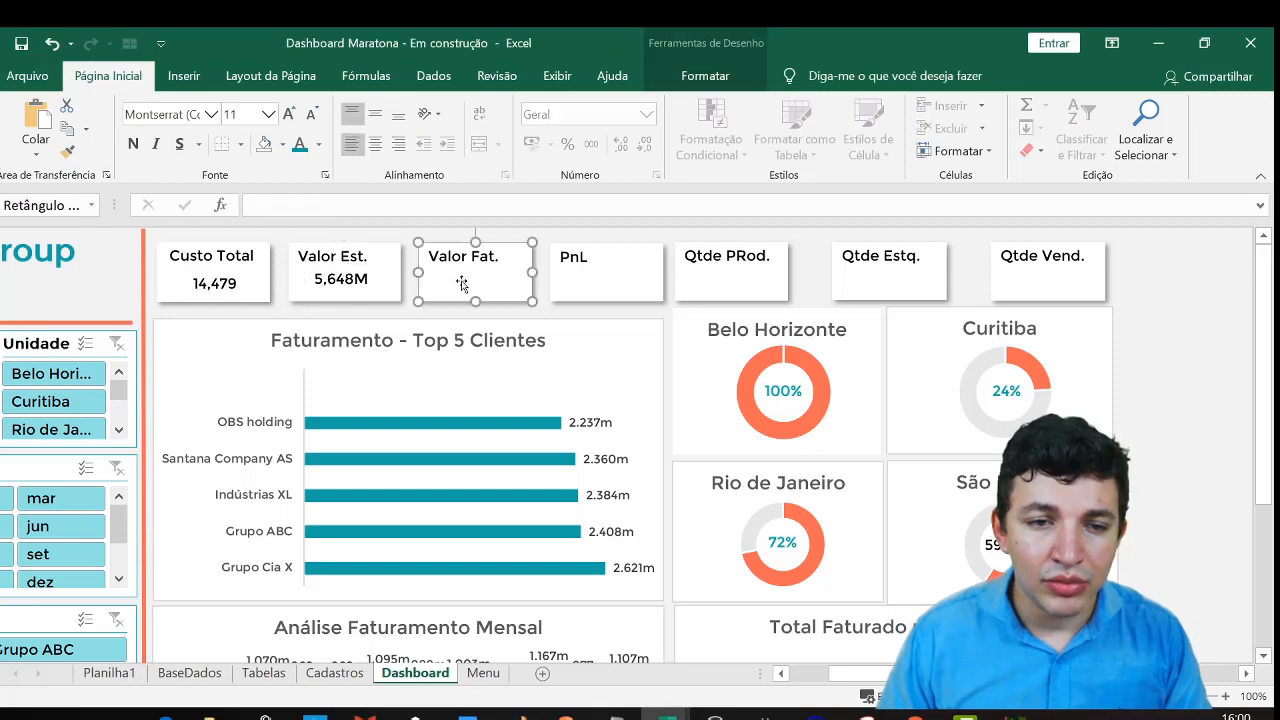
{"action": "key", "text": "ctrl+v"}
{"action": "left_click_drag", "start_coordinate": [476, 284], "coordinate": [491, 306]}
{"action": "left_click", "coordinate": [345, 206]}
{"action": "key", "text": "BackSpace"}
{"action": "key", "text": "BackSpace"}
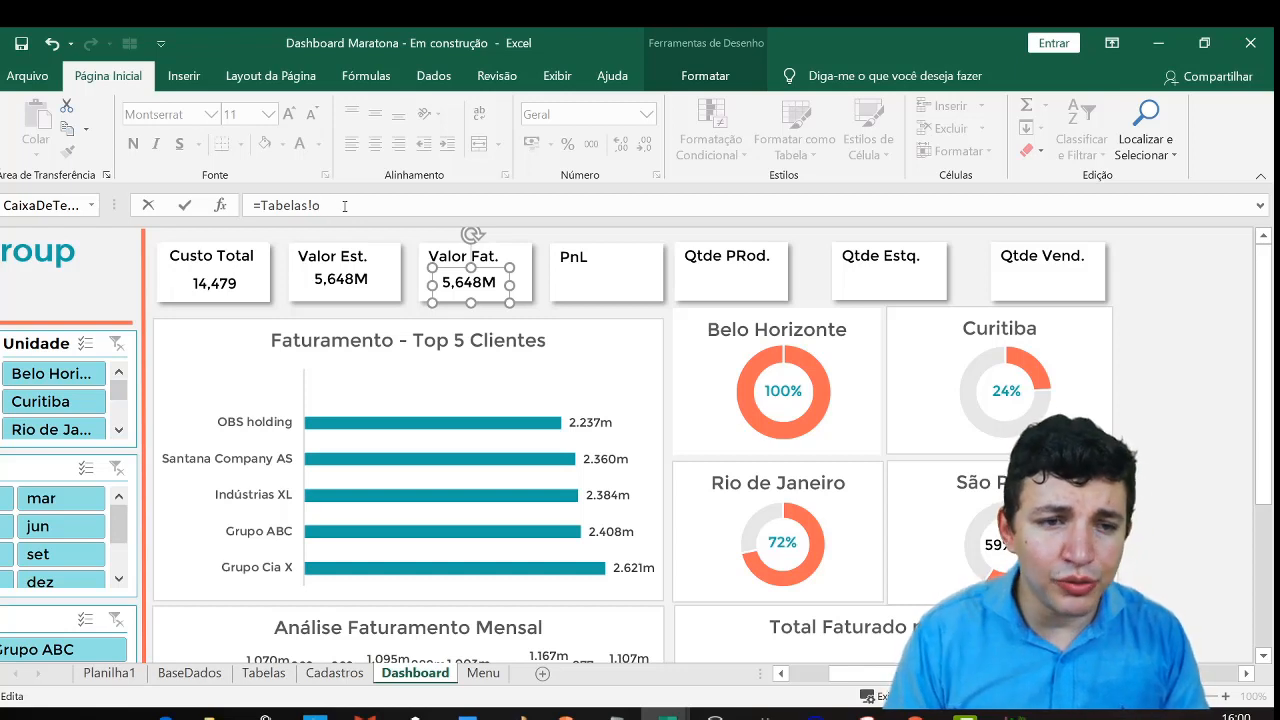
{"action": "type", "text": "o8"}
{"action": "key", "text": "Return"}
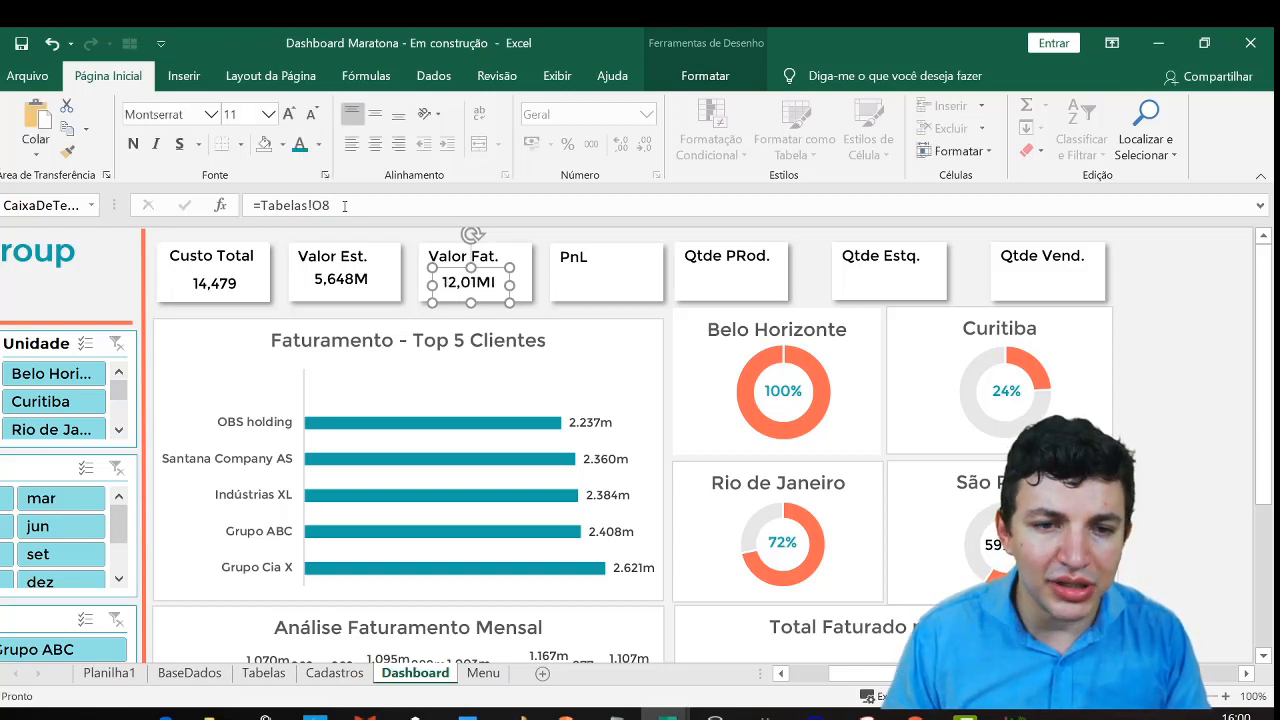
Copy the Valor Fat. value box onto the PnL card, below its title, and link it to =Tabelas!Q8
{"action": "left_click", "coordinate": [513, 295]}
{"action": "left_click", "coordinate": [503, 280]}
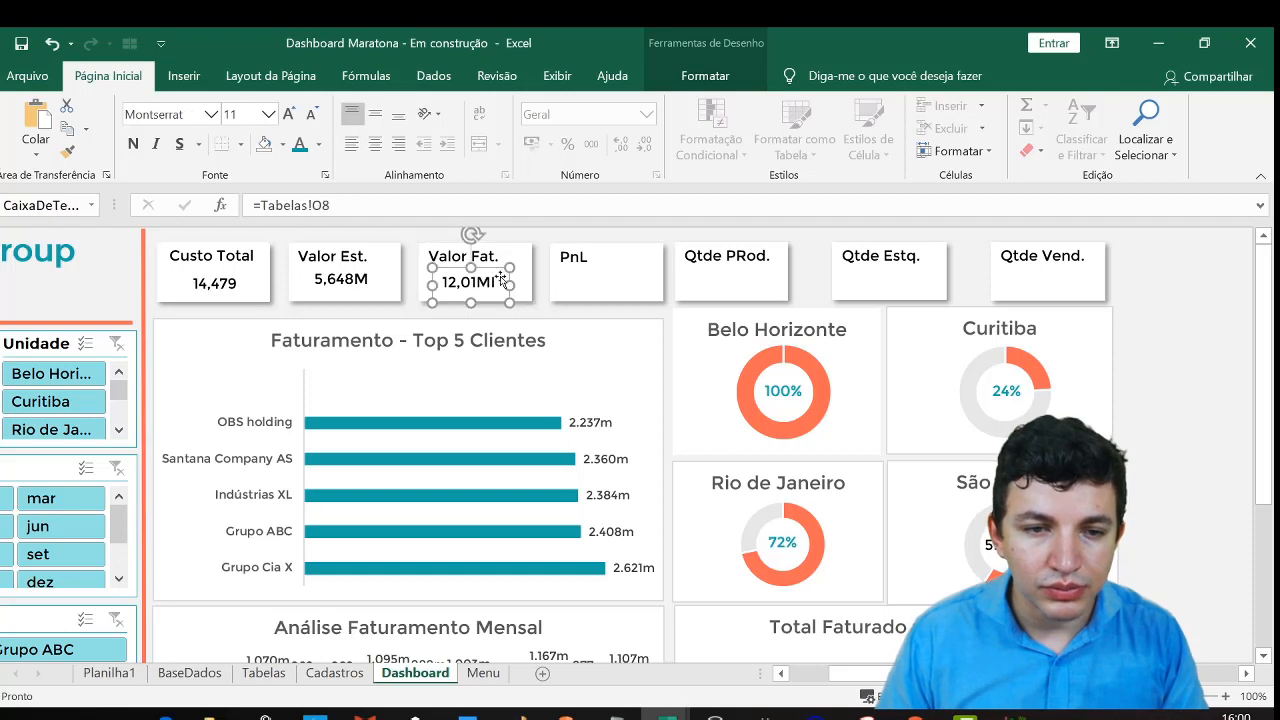
{"action": "left_click", "coordinate": [592, 279]}
{"action": "key", "text": "ctrl+v"}
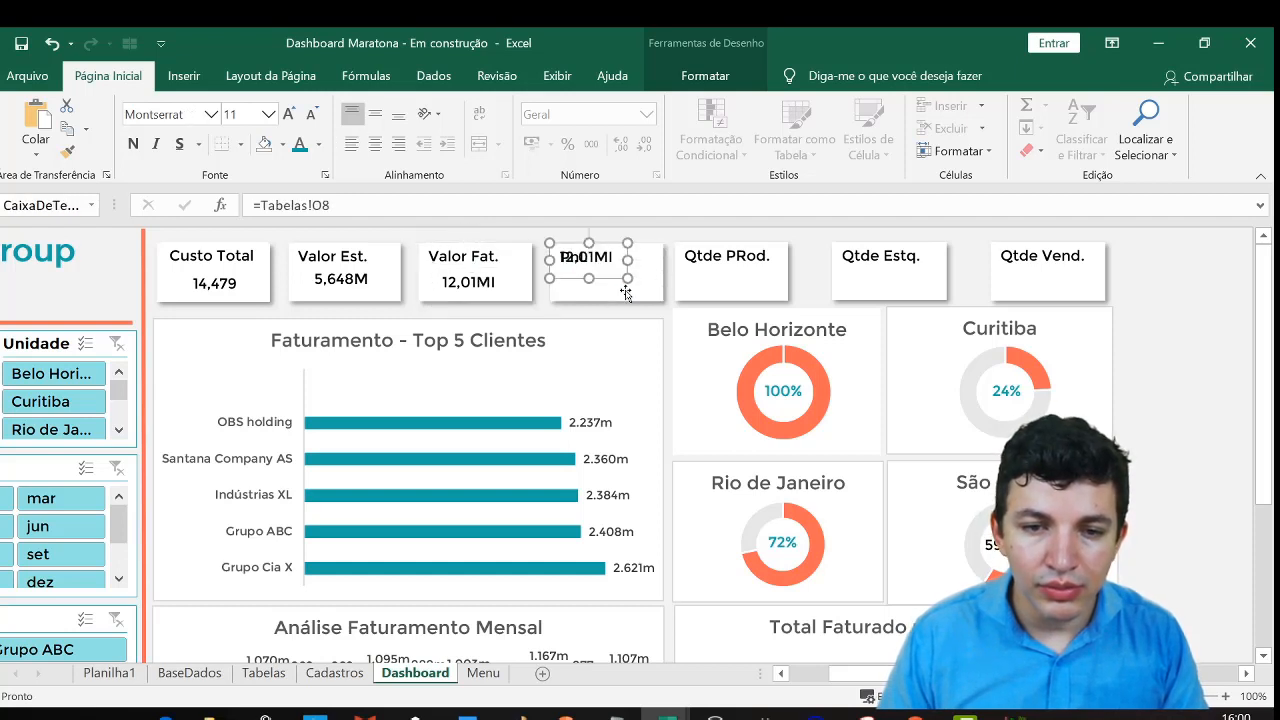
{"action": "left_click_drag", "start_coordinate": [596, 281], "coordinate": [619, 301]}
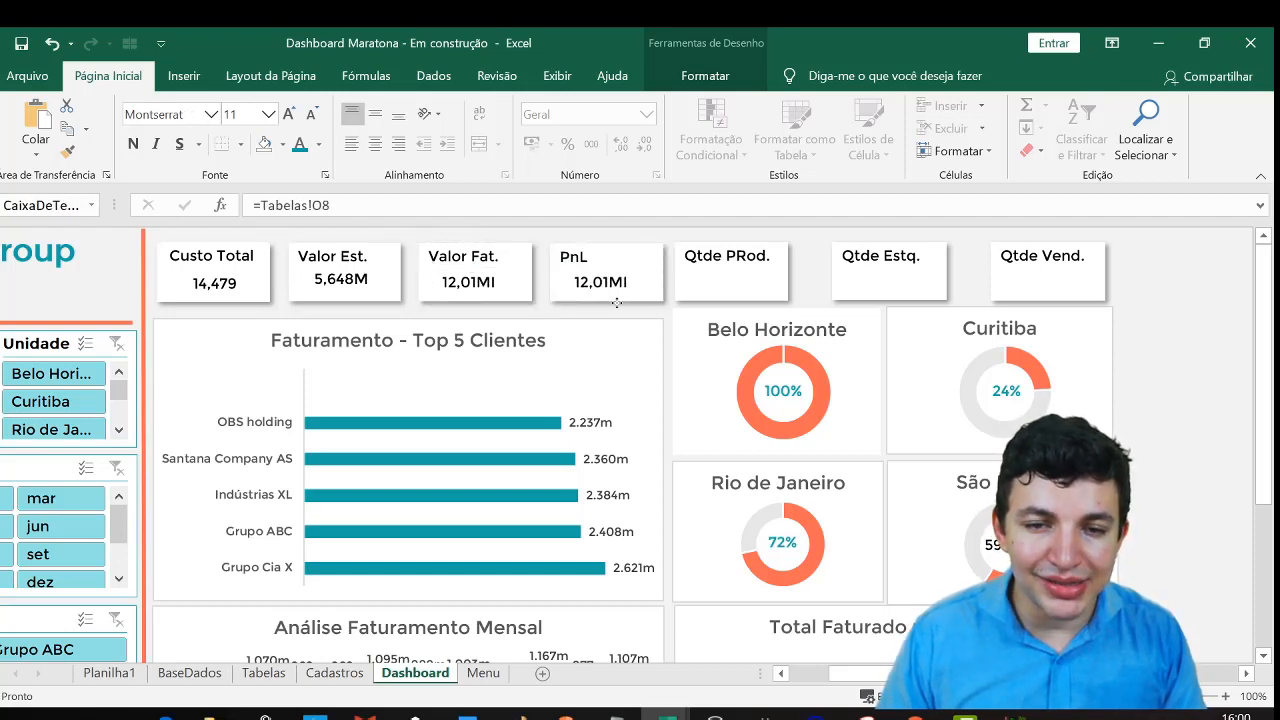
{"action": "left_click", "coordinate": [362, 203]}
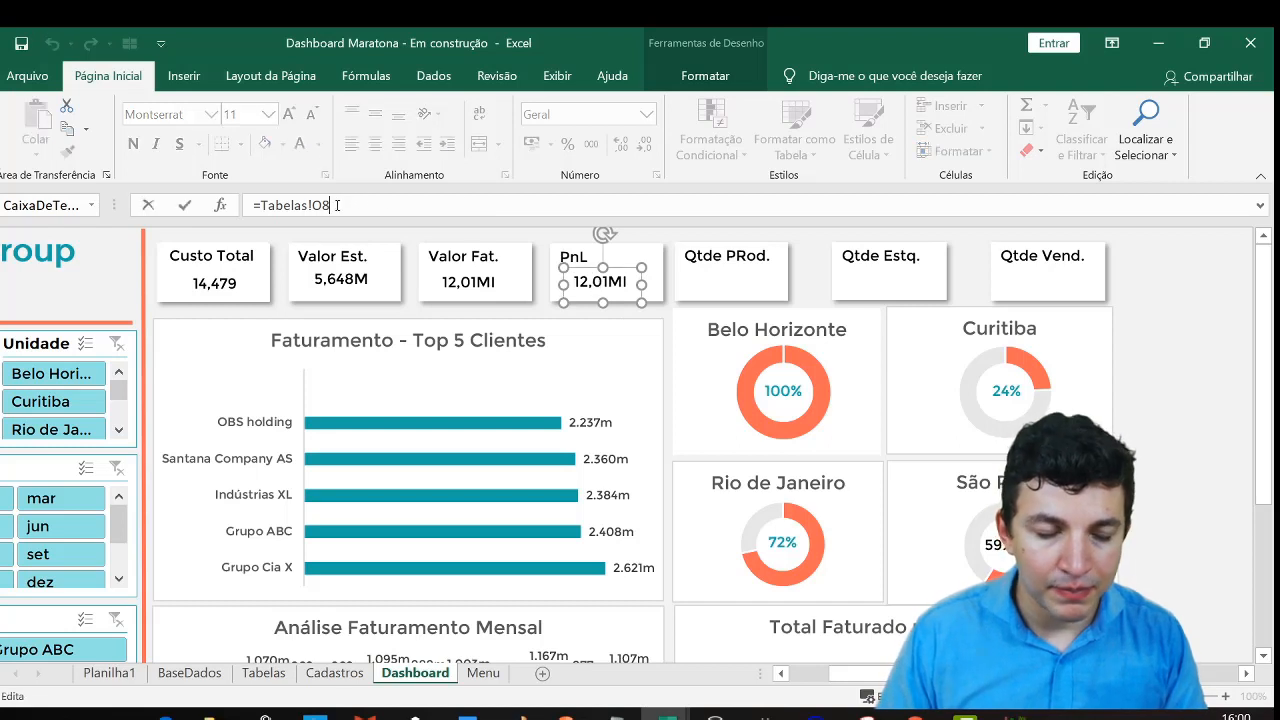
{"action": "key", "text": "BackSpace"}
{"action": "key", "text": "BackSpace"}
{"action": "type", "text": "Q"}
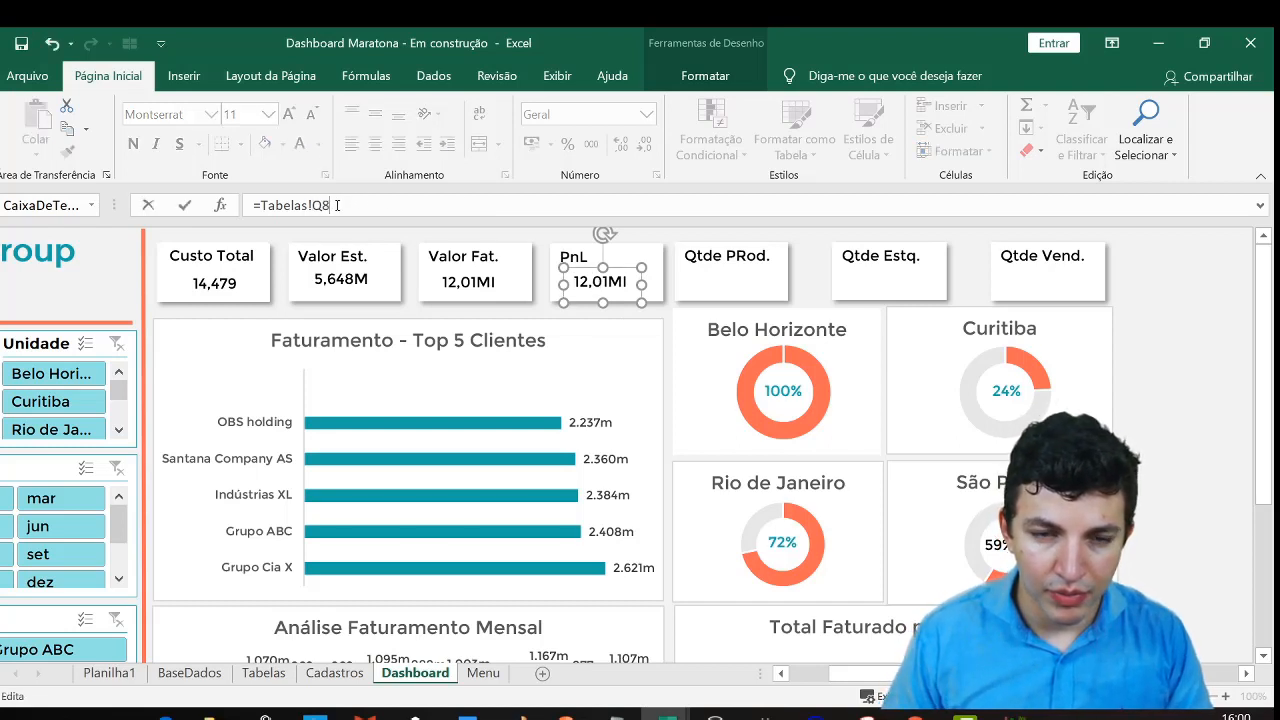
{"action": "type", "text": "8"}
{"action": "key", "text": "Return"}
Check on the Tabelas sheet which row 8 cells hold the K-formatted produced, stock and sold quantities
{"action": "left_click", "coordinate": [778, 283]}
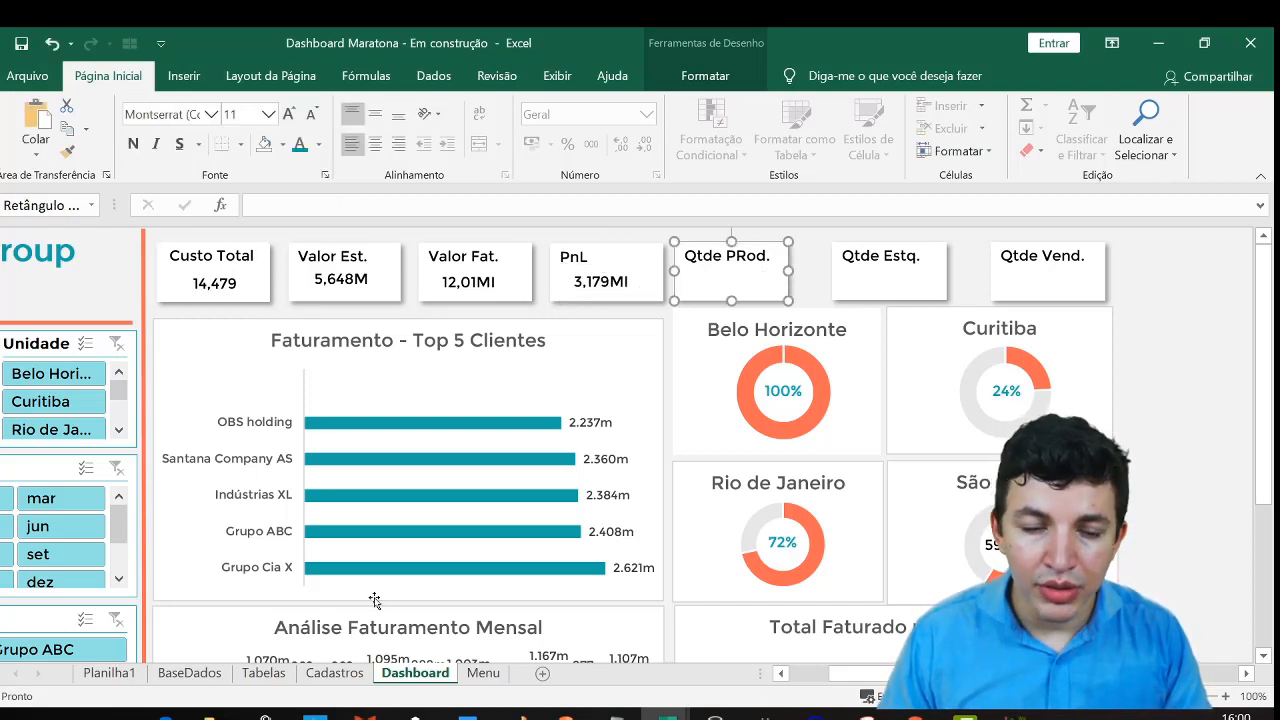
{"action": "left_click", "coordinate": [328, 675]}
{"action": "left_click", "coordinate": [266, 674]}
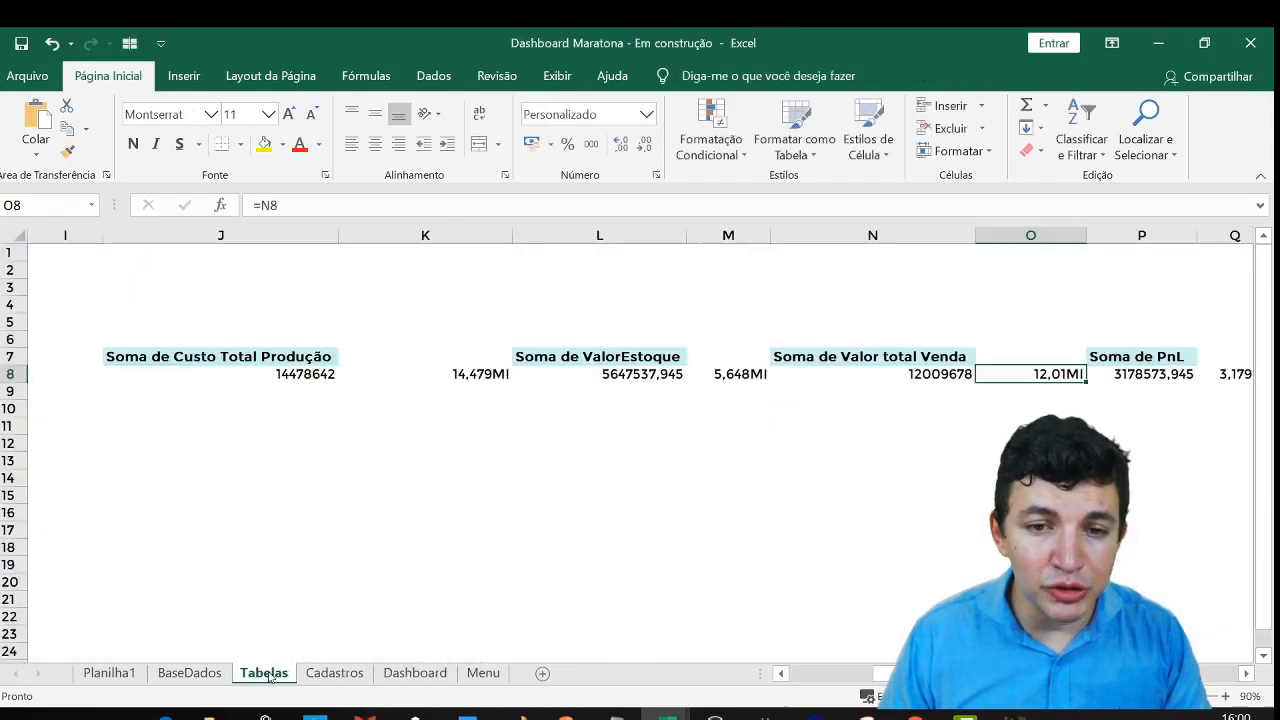
{"action": "key", "text": "Right"}
{"action": "key", "text": "Right"}
{"action": "key", "text": "Right"}
{"action": "key", "text": "Right"}
{"action": "key", "text": "Right"}
{"action": "key", "text": "Right"}
{"action": "key", "text": "Right"}
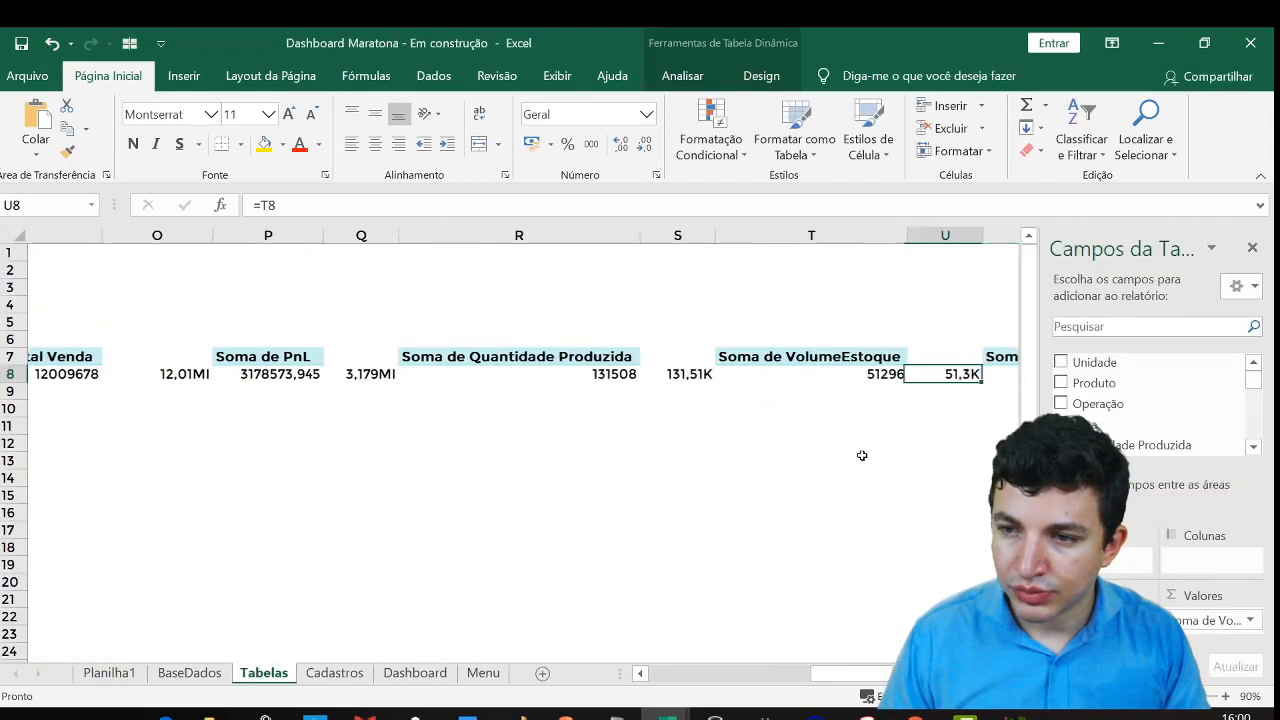
{"action": "left_click", "coordinate": [790, 410]}
{"action": "left_click", "coordinate": [571, 375]}
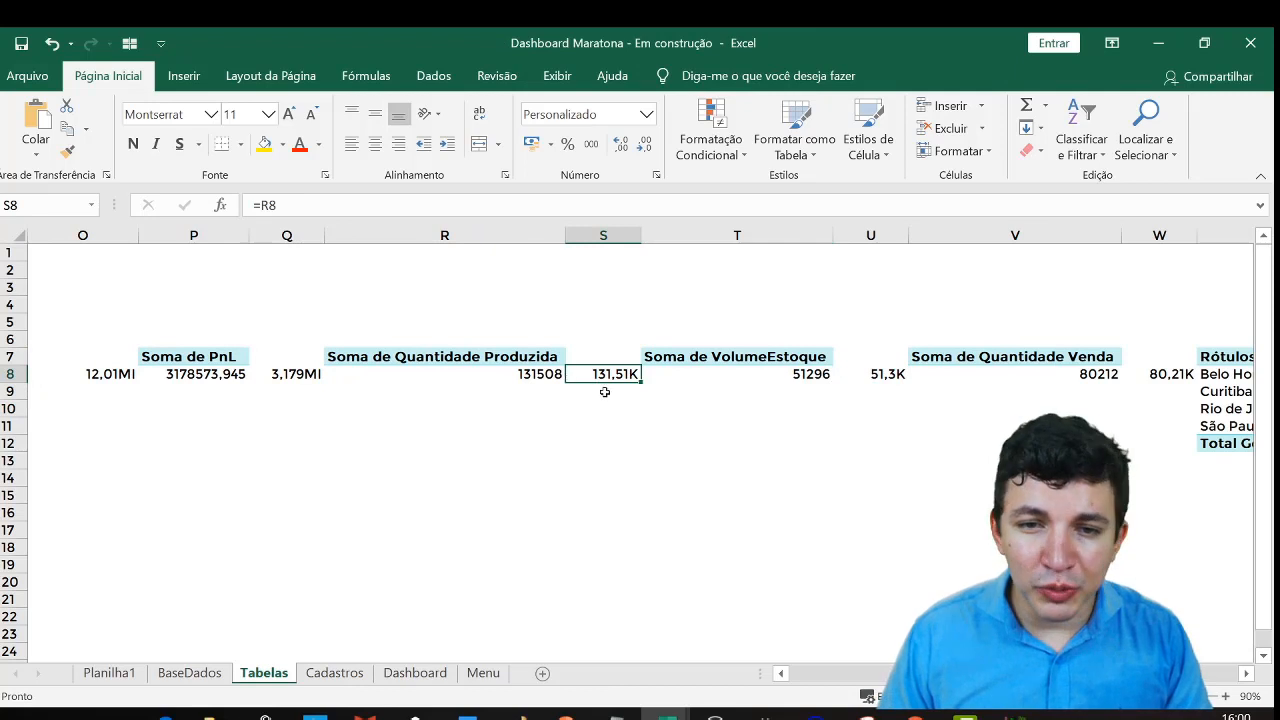
{"action": "key", "text": "Right"}
{"action": "key", "text": "Right"}
{"action": "key", "text": "Right"}
{"action": "key", "text": "Right"}
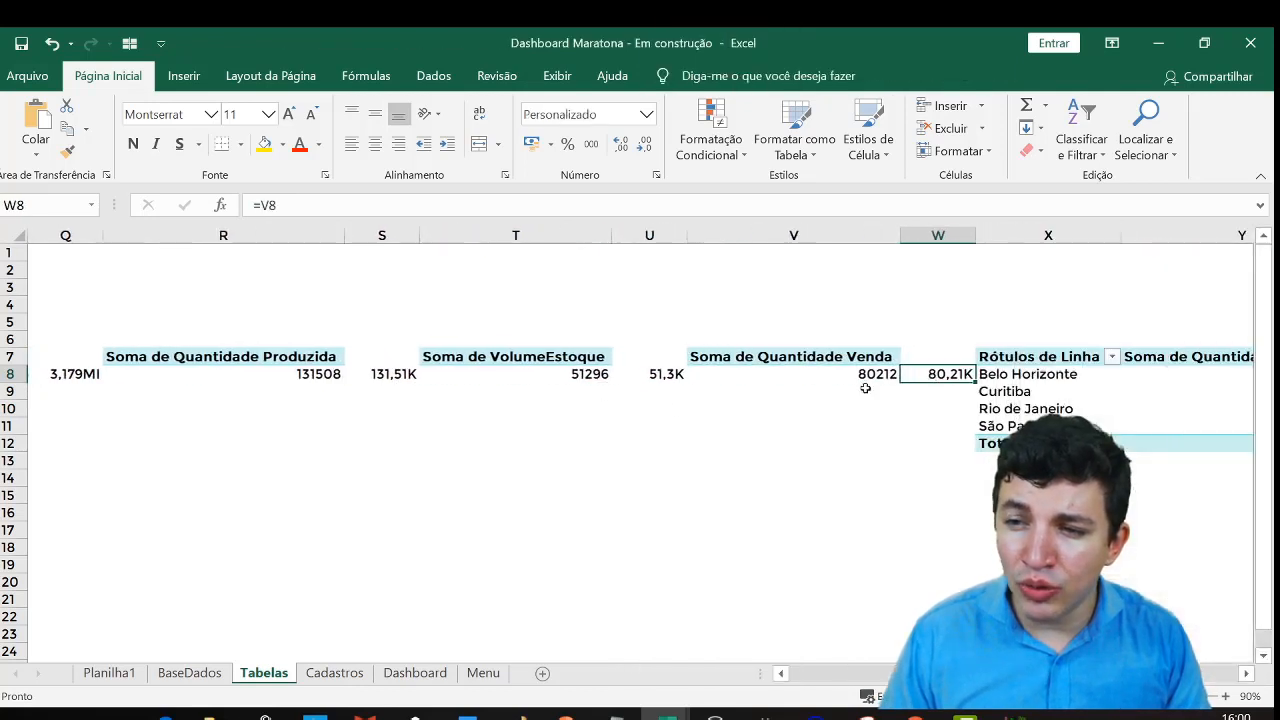
Copy the PnL value box onto the Dashboard's Qtde PRod. card, below its title, and link it to =Tabelas!S8
{"action": "left_click", "coordinate": [413, 673]}
{"action": "left_click", "coordinate": [612, 286]}
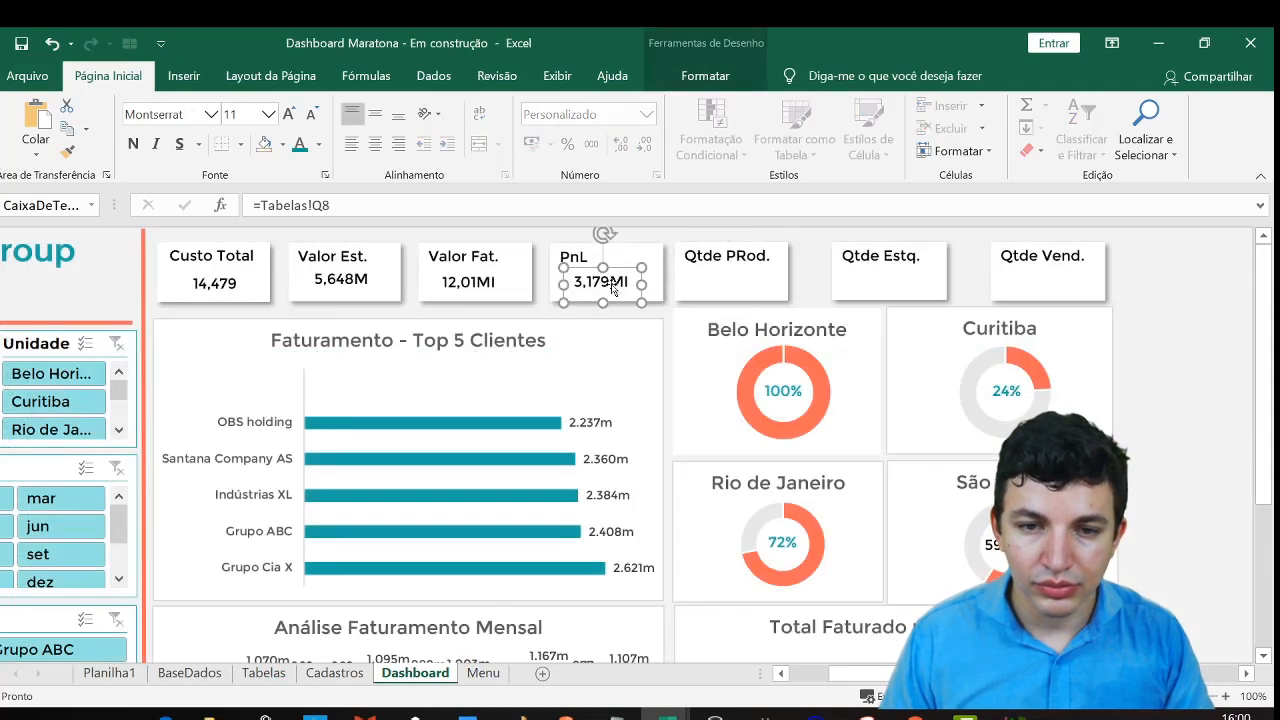
{"action": "left_click", "coordinate": [721, 285]}
{"action": "key", "text": "ctrl+v"}
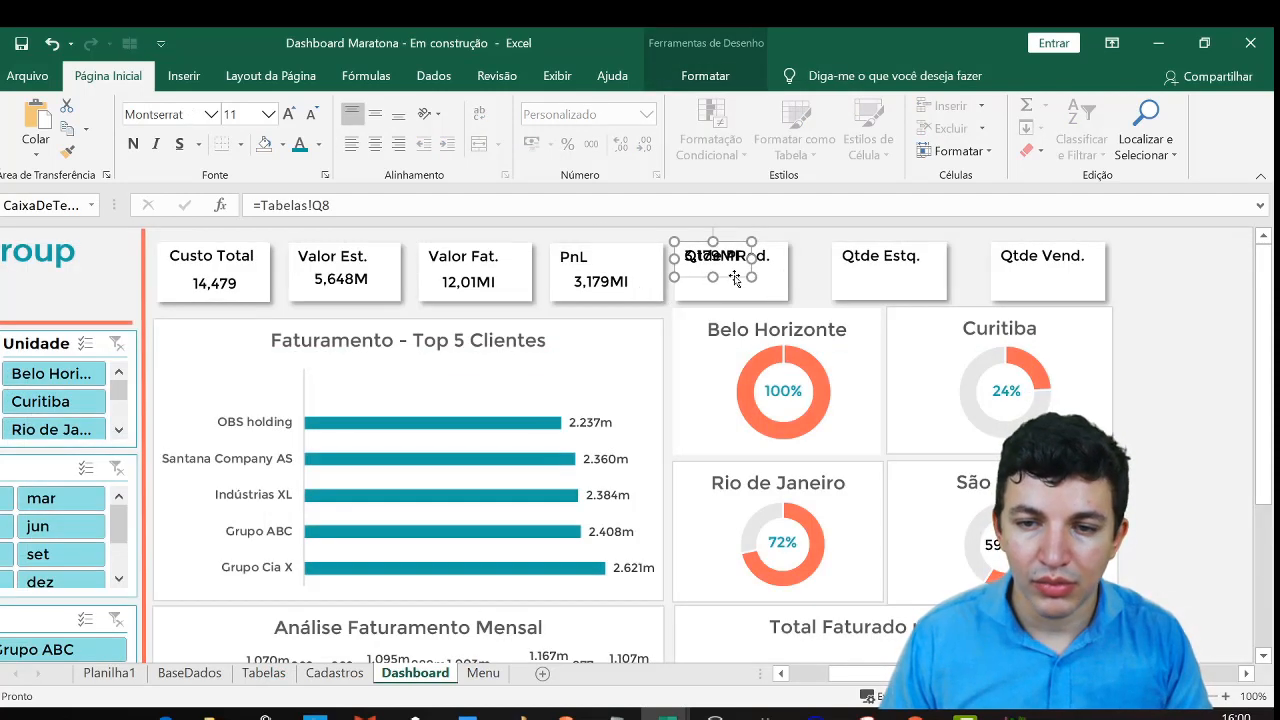
{"action": "left_click_drag", "start_coordinate": [737, 278], "coordinate": [755, 310]}
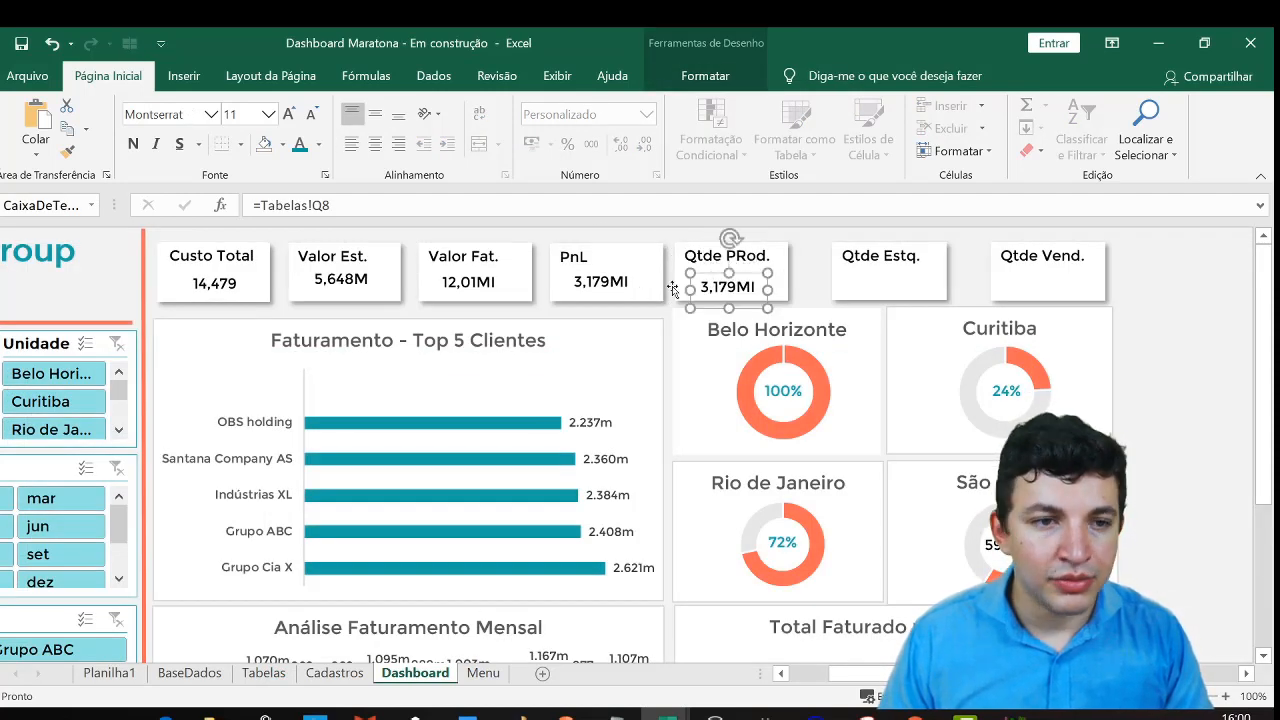
{"action": "left_click", "coordinate": [327, 205]}
{"action": "key", "text": "BackSpace"}
{"action": "type", "text": "S"}
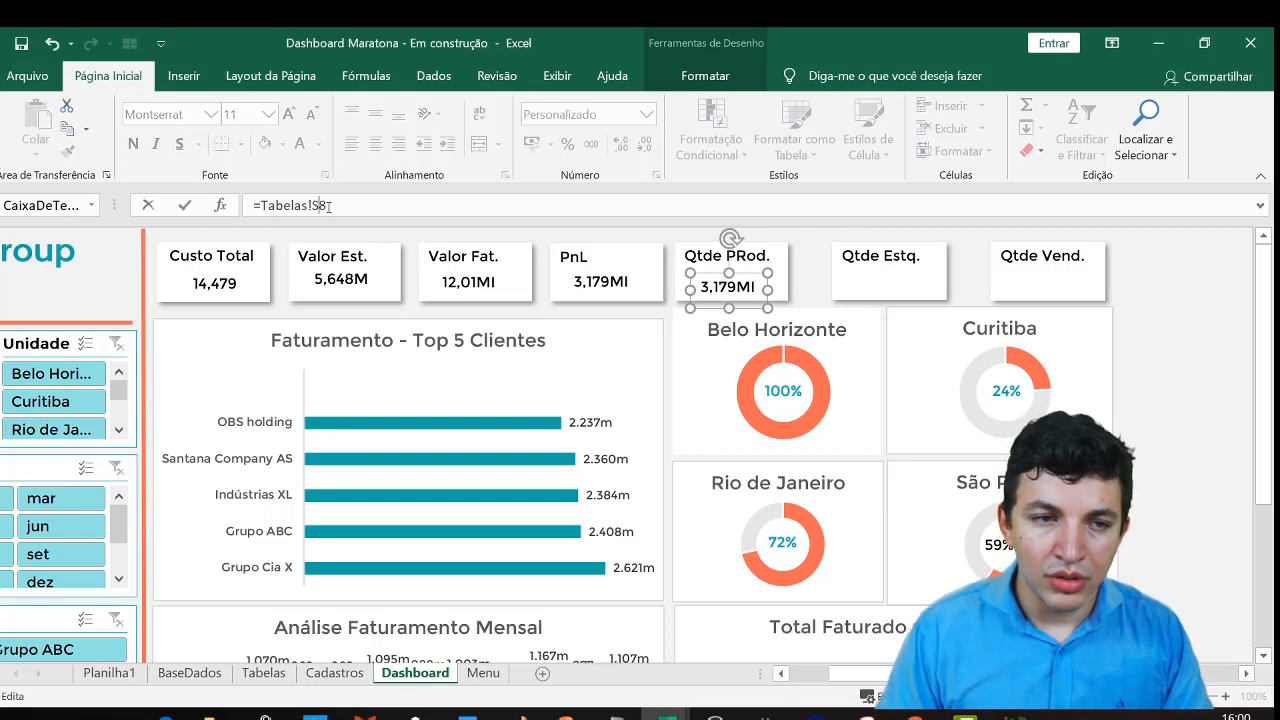
{"action": "key", "text": "Return"}
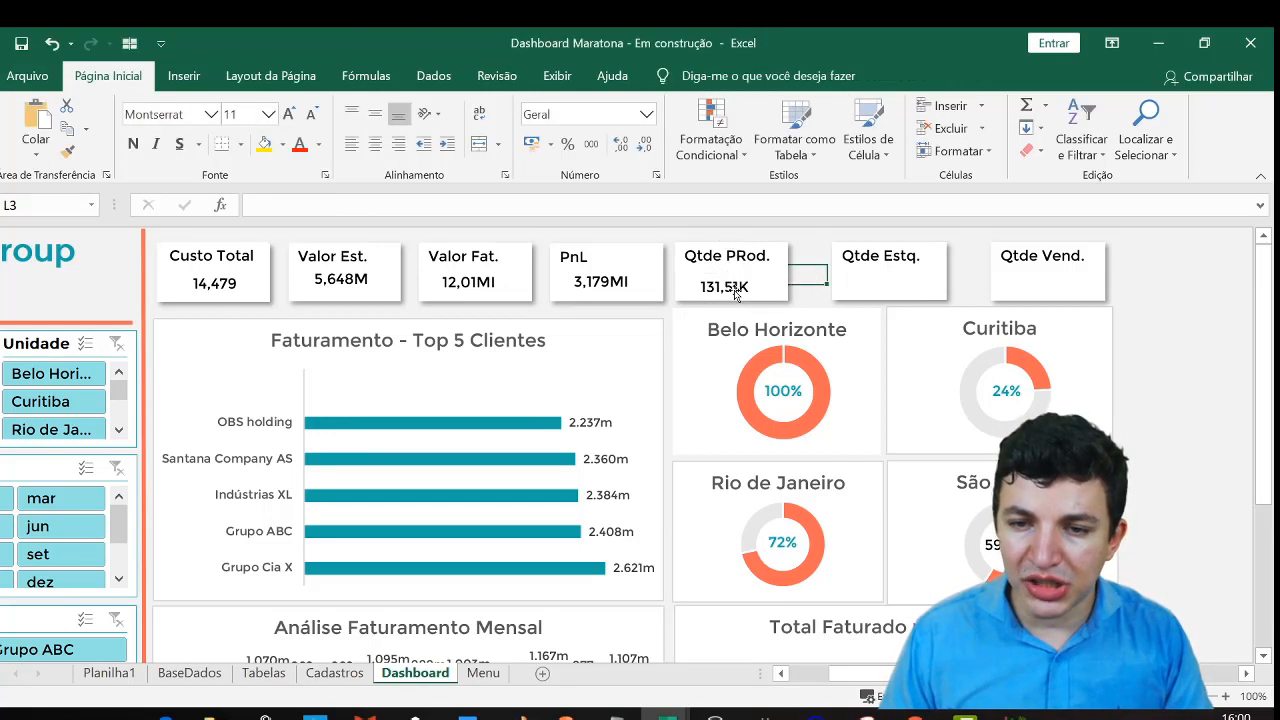
Paste the Qtde PRod. value box onto the Qtde Estq. card, below its title, and link it to =Tabelas!U8
{"action": "left_click", "coordinate": [905, 286]}
{"action": "key", "text": "ctrl+v"}
{"action": "left_click_drag", "start_coordinate": [881, 275], "coordinate": [898, 298]}
{"action": "left_click", "coordinate": [310, 205]}
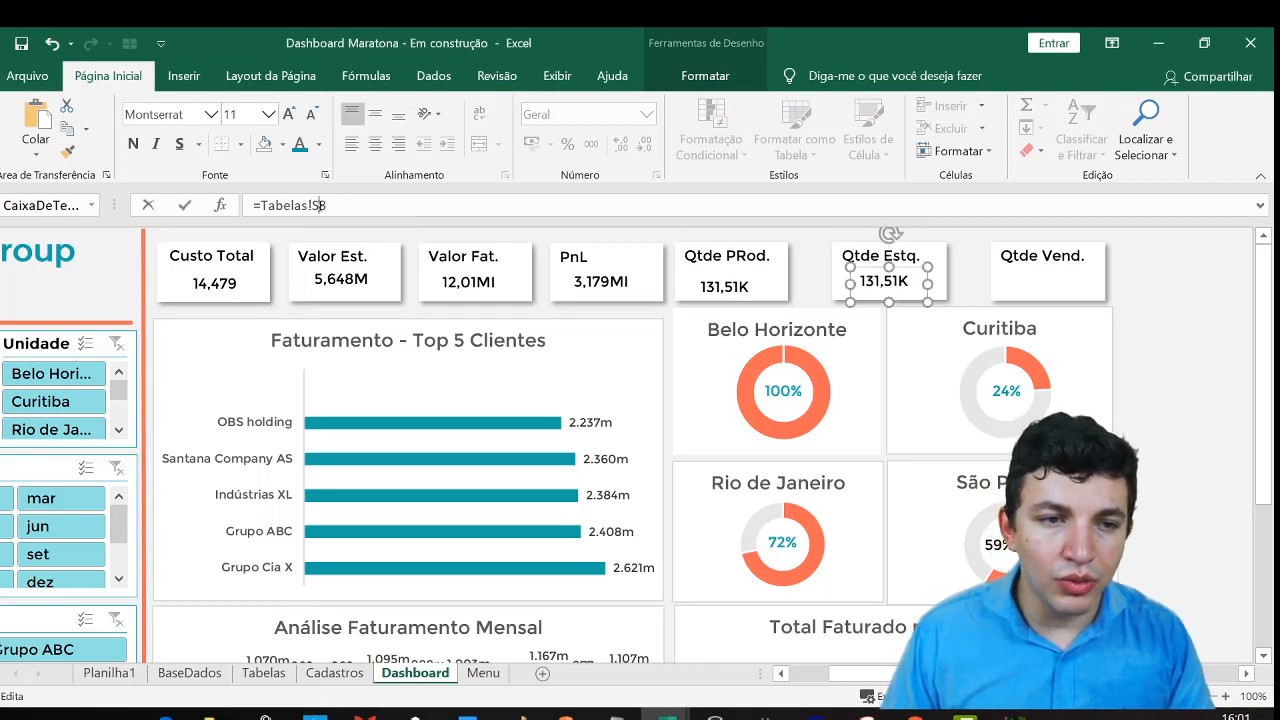
{"action": "double_click", "coordinate": [316, 205]}
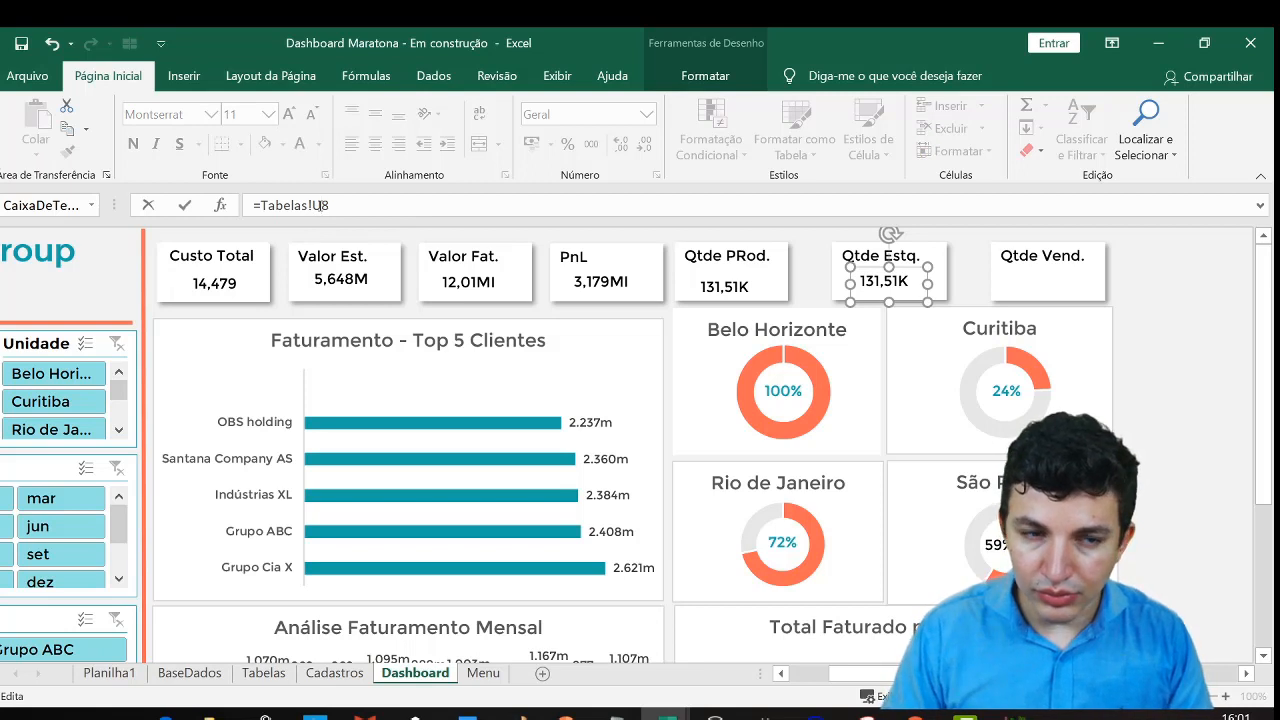
{"action": "type", "text": "U8"}
{"action": "key", "text": "Return"}
{"action": "left_click", "coordinate": [962, 277]}
Copy the Qtde Estq. value box onto the Qtde Vend. card, below its title, and link it to =Tabelas!W8
{"action": "left_click", "coordinate": [894, 285]}
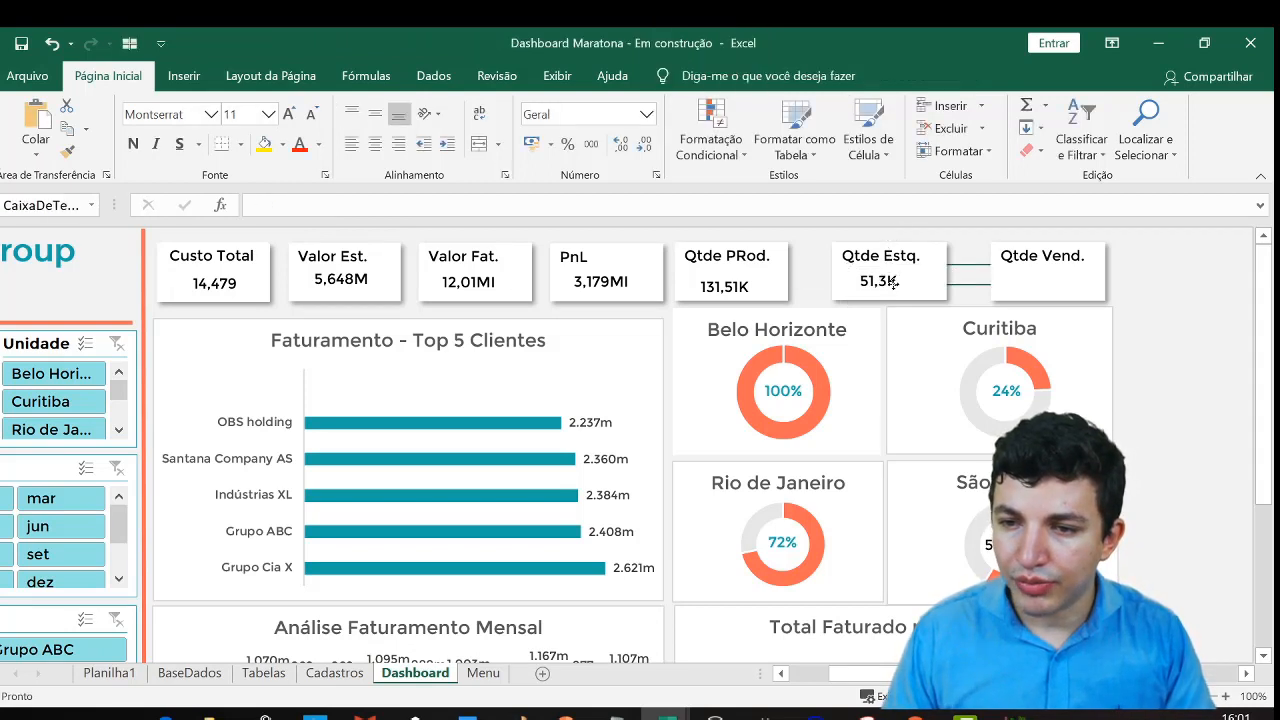
{"action": "left_click_drag", "start_coordinate": [1012, 285], "coordinate": [1076, 304]}
{"action": "left_click", "coordinate": [1038, 280]}
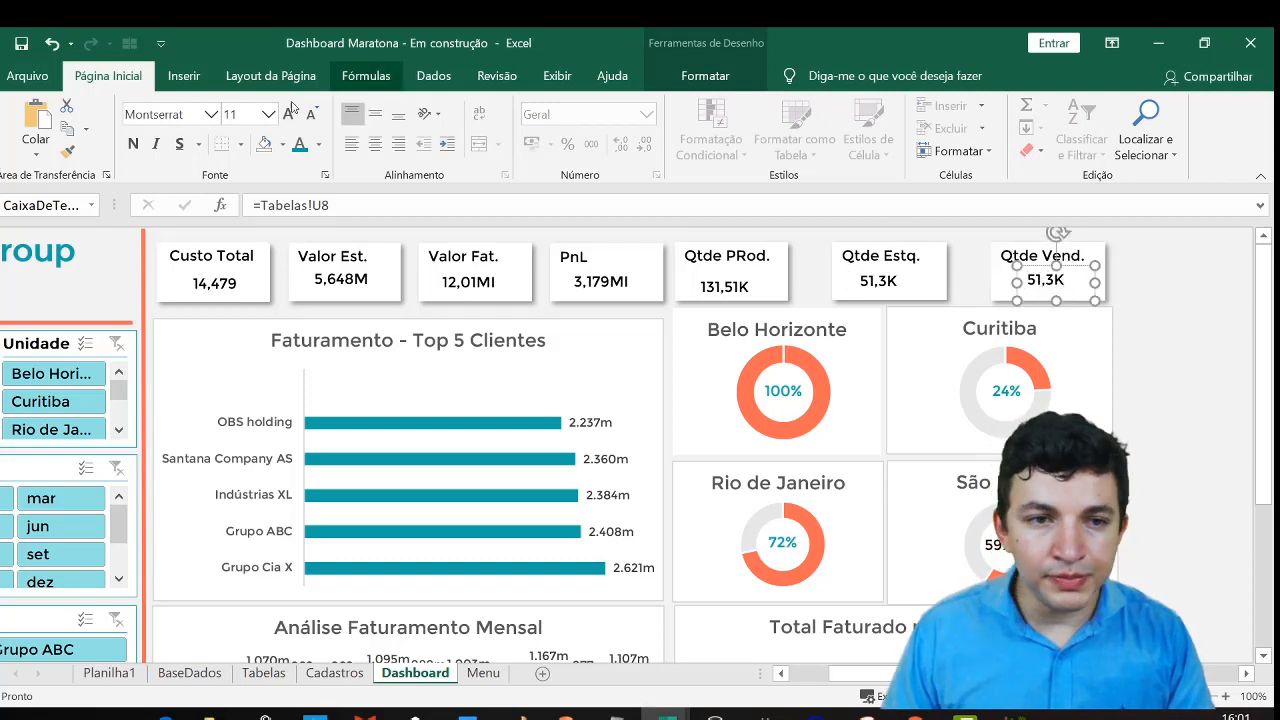
{"action": "left_click", "coordinate": [333, 207]}
{"action": "key", "text": "BackSpace"}
{"action": "key", "text": "BackSpace"}
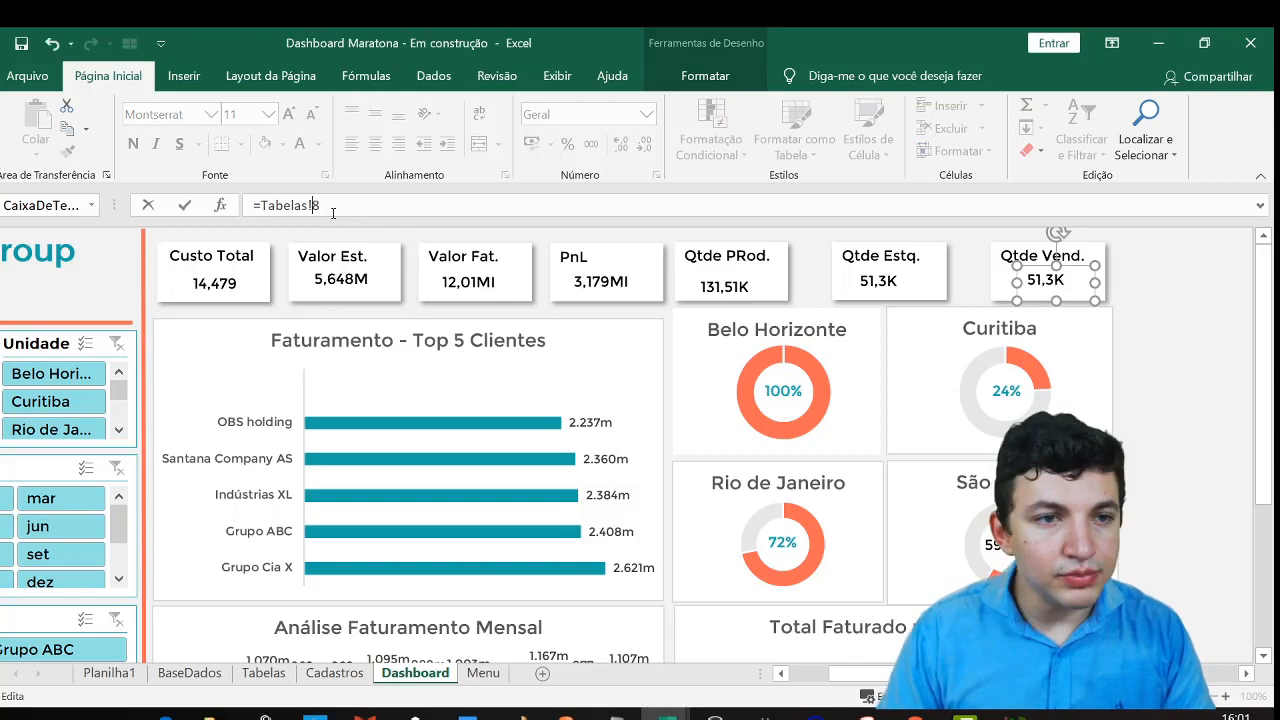
{"action": "type", "text": "W8"}
{"action": "key", "text": "Return"}
{"action": "left_click", "coordinate": [1150, 300]}
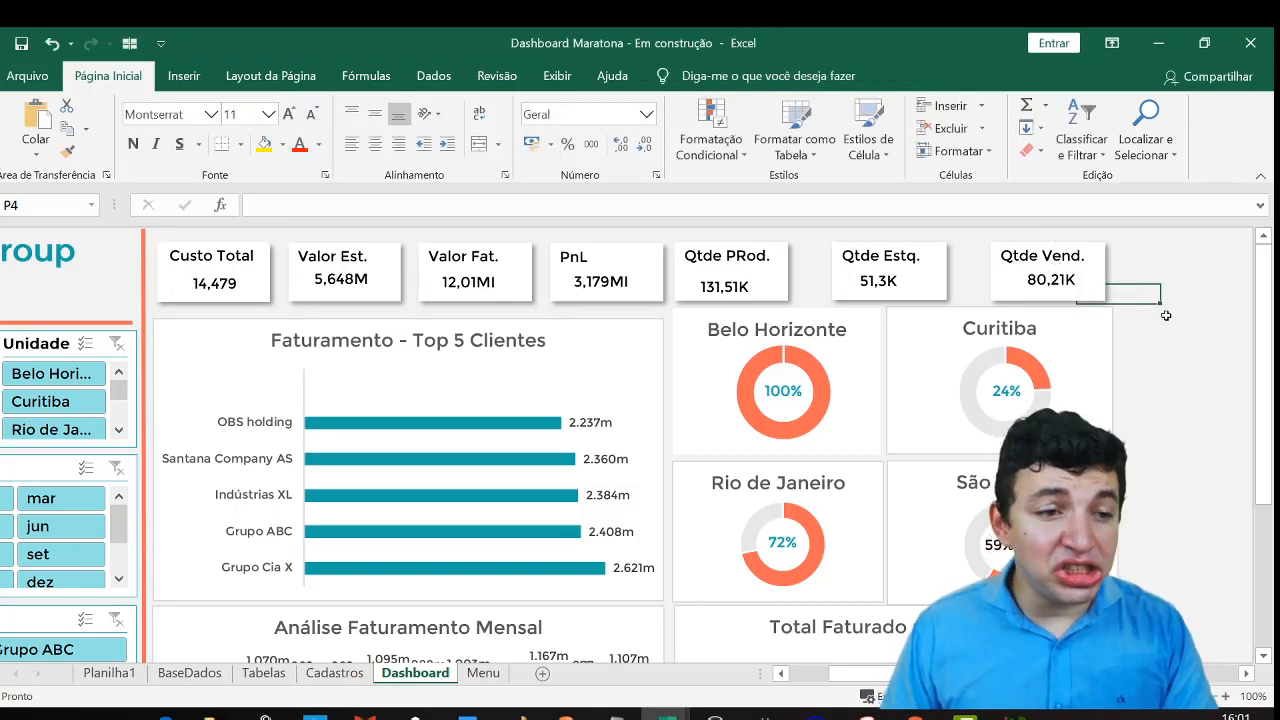
Test the Unidade slicer by filtering the Dashboard to Belo Horizonte and Curitiba, and clear the filter
{"action": "key", "text": "Home"}
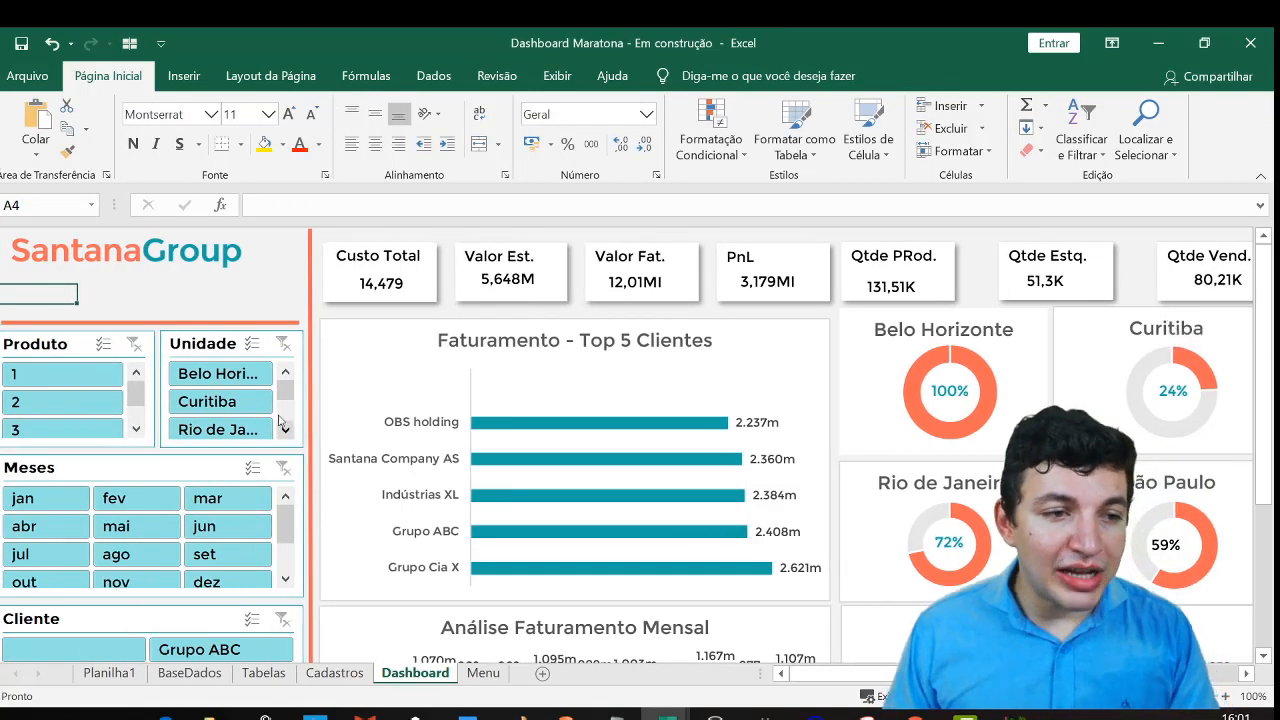
{"action": "left_click", "coordinate": [205, 383]}
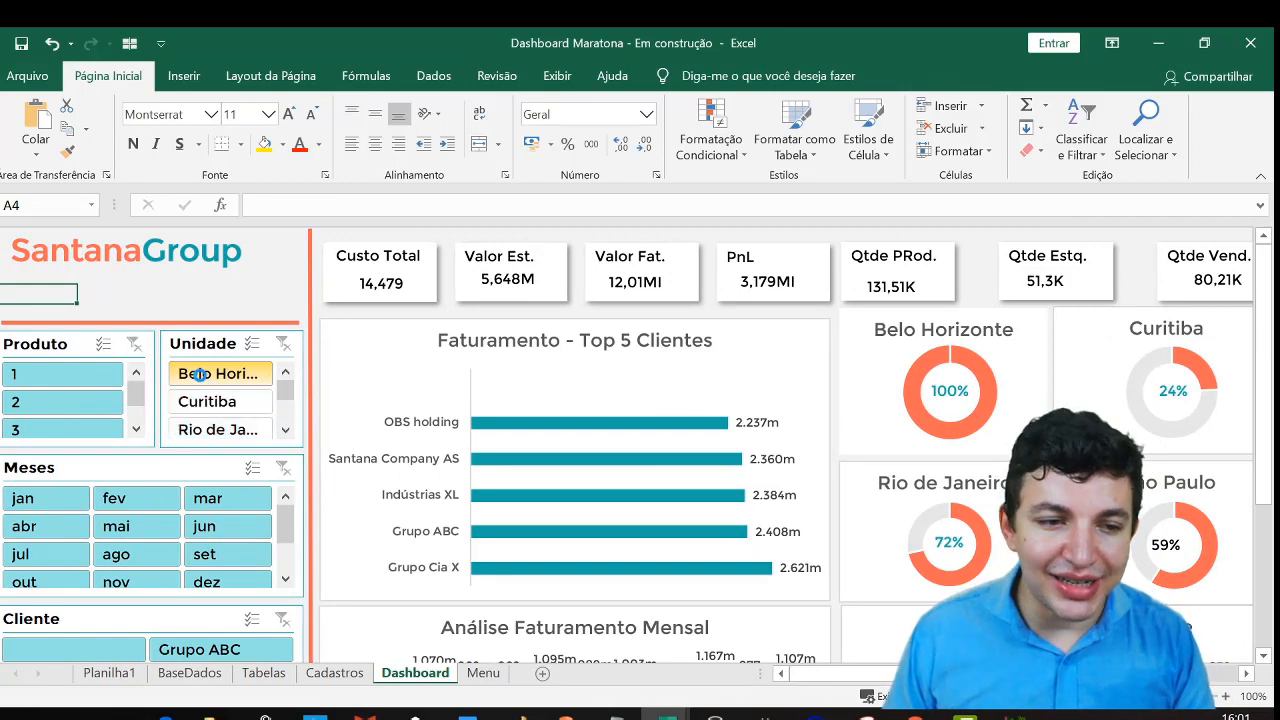
{"action": "left_click", "coordinate": [236, 402]}
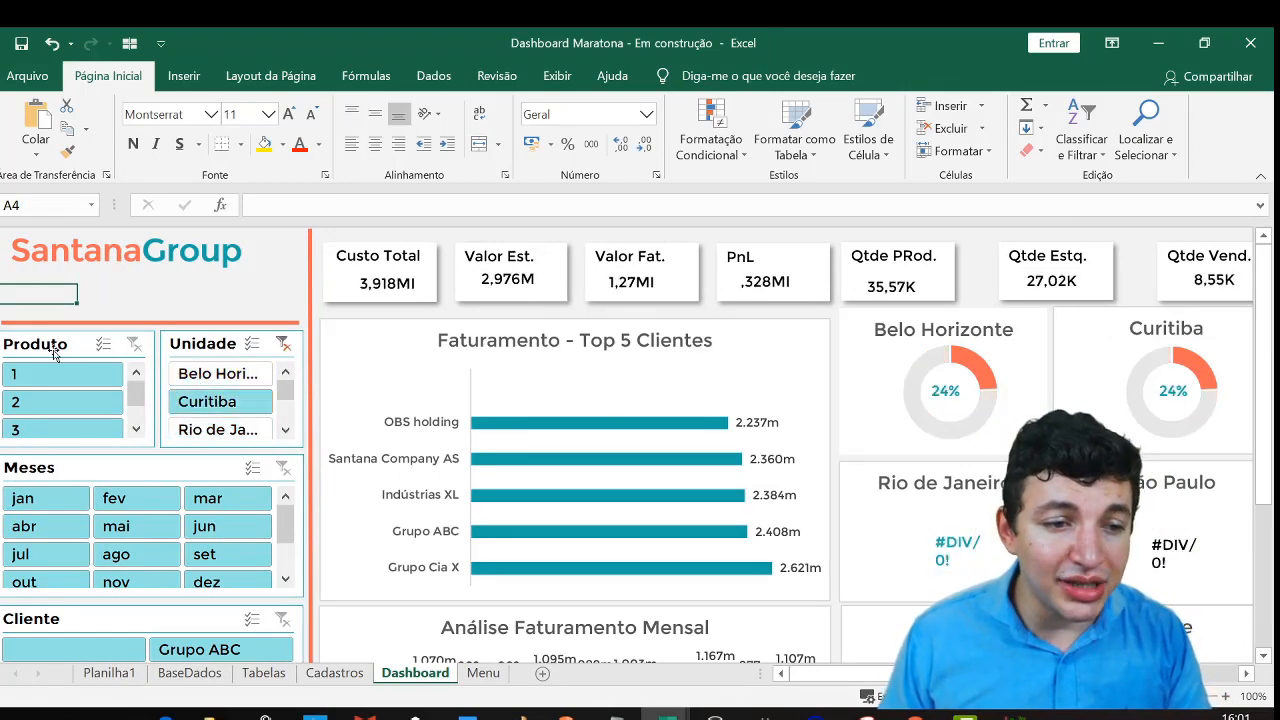
{"action": "left_click", "coordinate": [284, 343]}
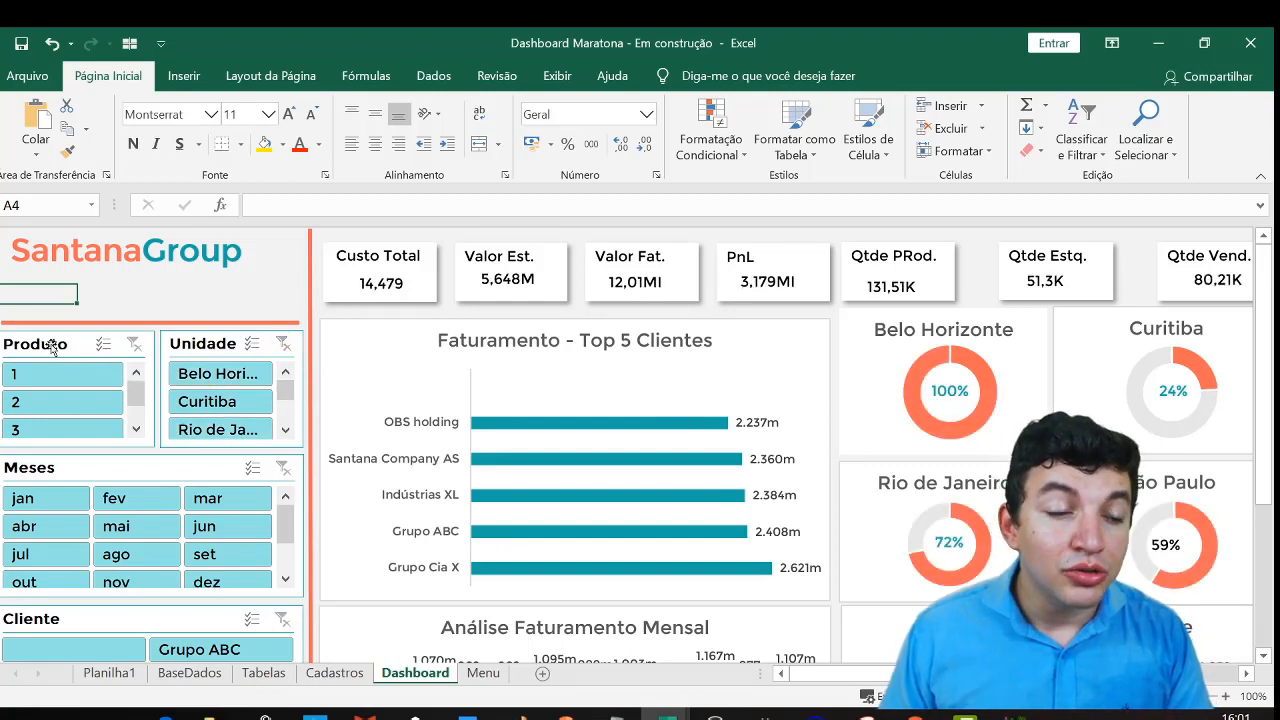
In the Produto slicer's report connections, include Top5Clientes so that every listed pivot table is connected, and apply the connections
{"action": "left_click", "coordinate": [50, 346]}
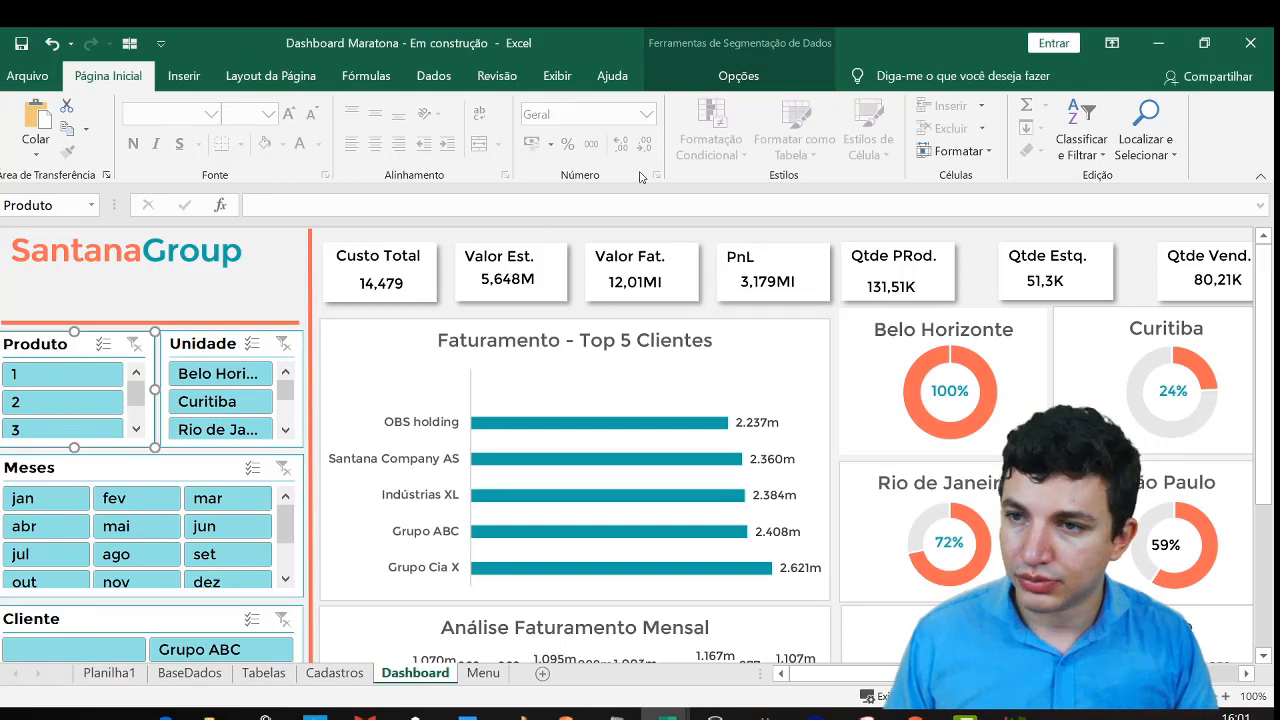
{"action": "left_click", "coordinate": [740, 76]}
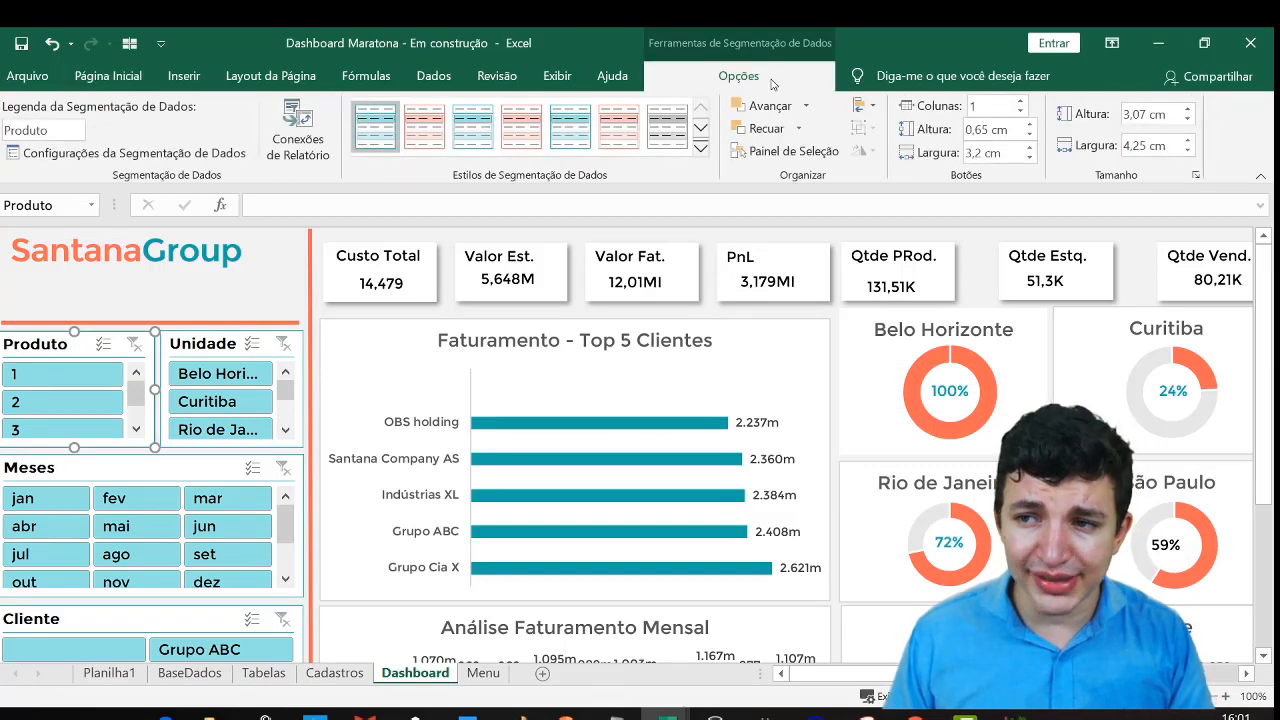
{"action": "left_click", "coordinate": [310, 140]}
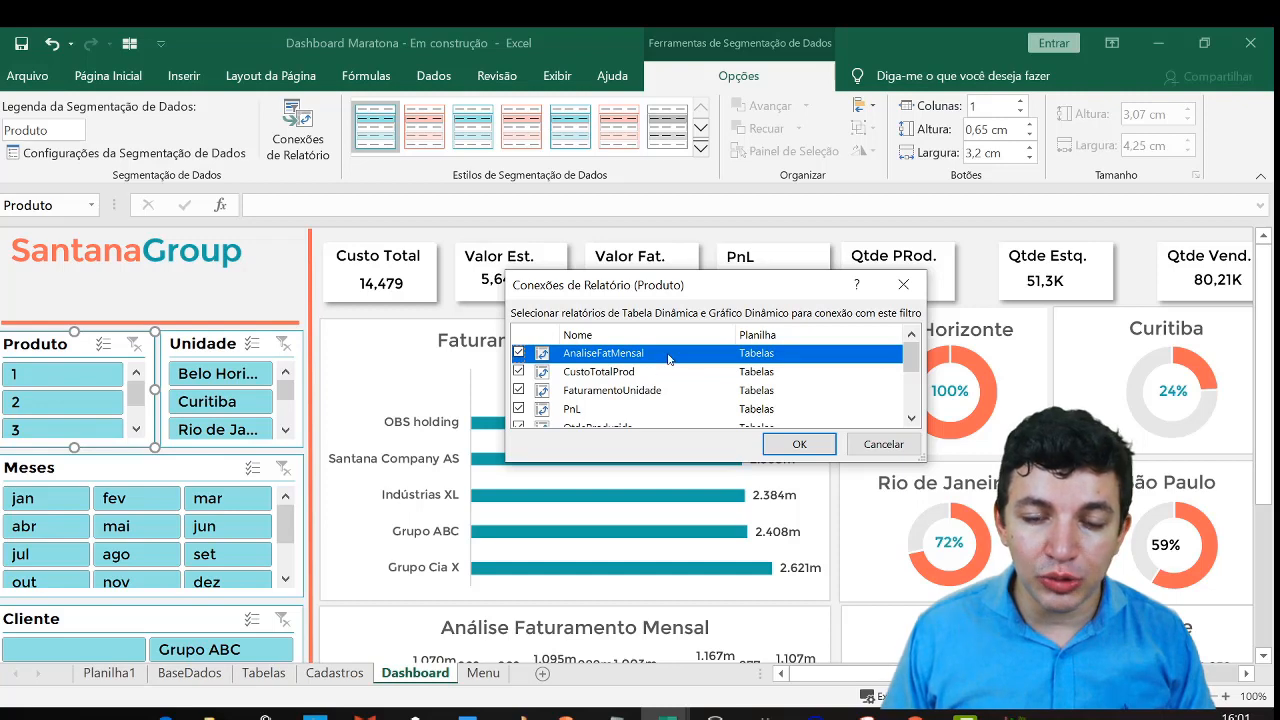
{"action": "key", "text": "Down"}
{"action": "key", "text": "Down"}
{"action": "key", "text": "Down"}
{"action": "key", "text": "Down"}
{"action": "key", "text": "Down"}
{"action": "key", "text": "Down"}
{"action": "key", "text": "Down"}
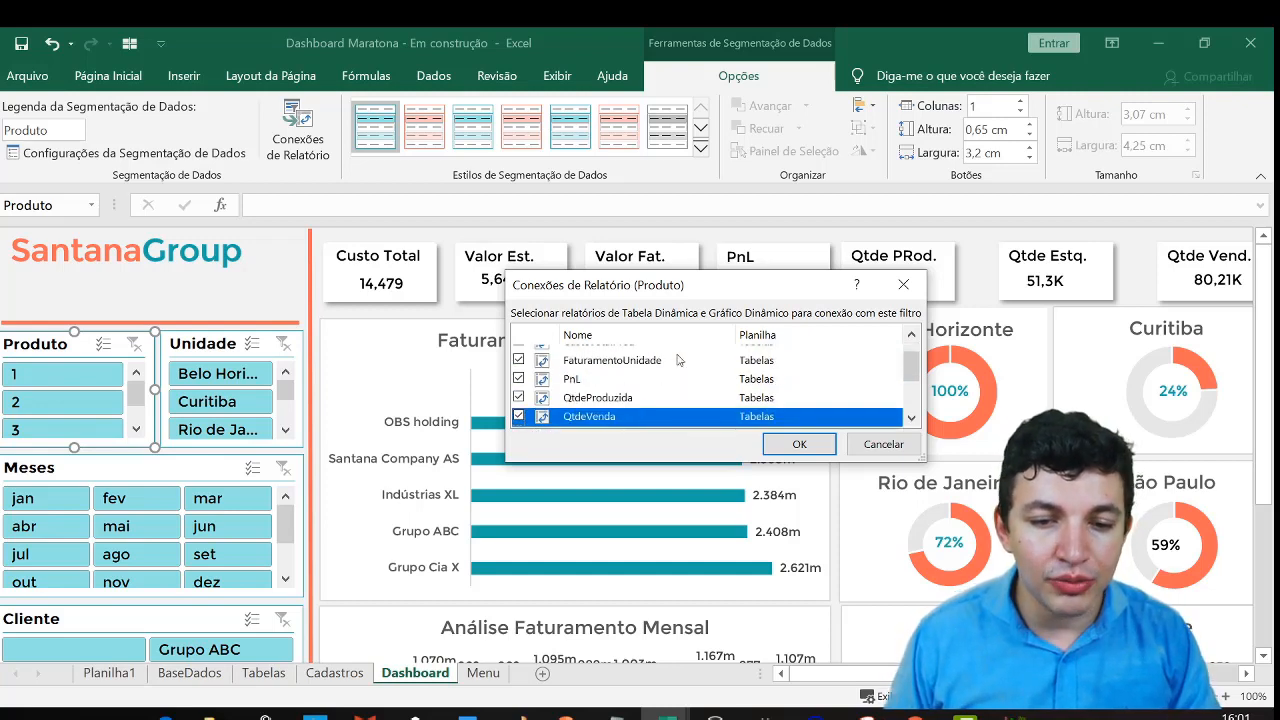
{"action": "key", "text": "Up"}
{"action": "key", "text": "Down"}
{"action": "key", "text": "Down"}
{"action": "key", "text": "Up"}
{"action": "key", "text": "Up"}
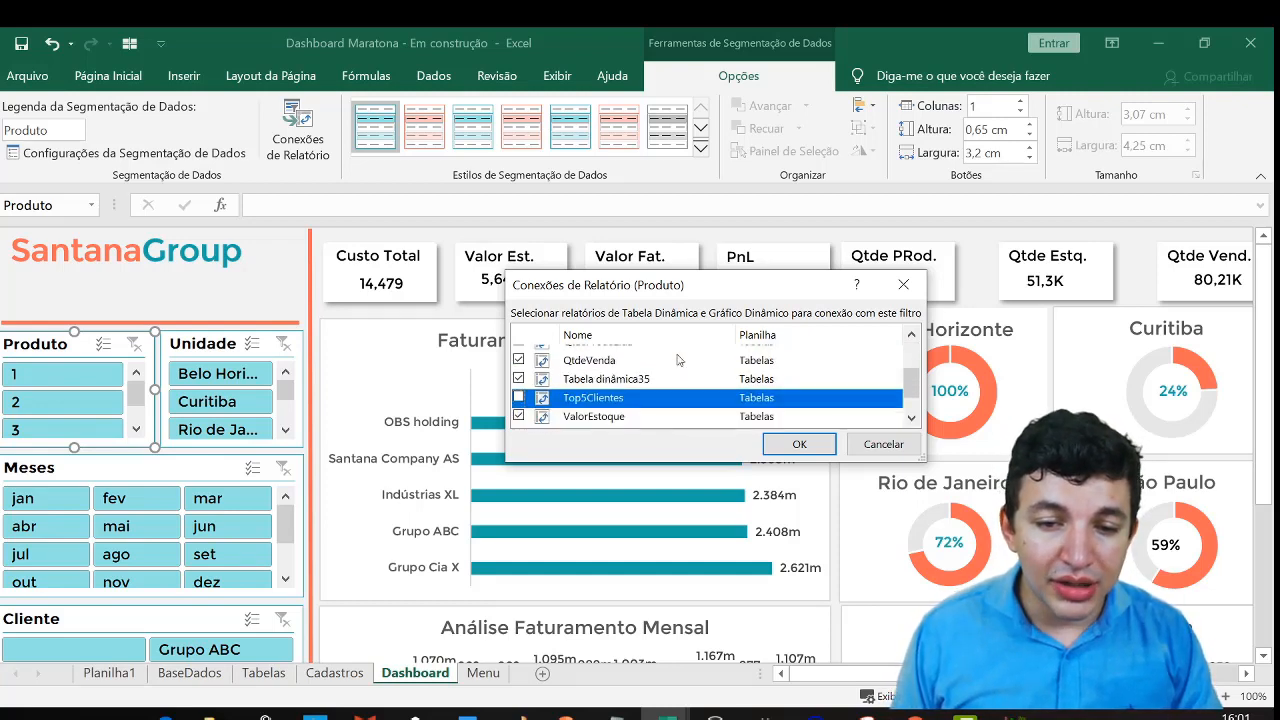
{"action": "key", "text": "Down"}
{"action": "key", "text": "space"}
{"action": "key", "text": "Down"}
{"action": "key", "text": "Down"}
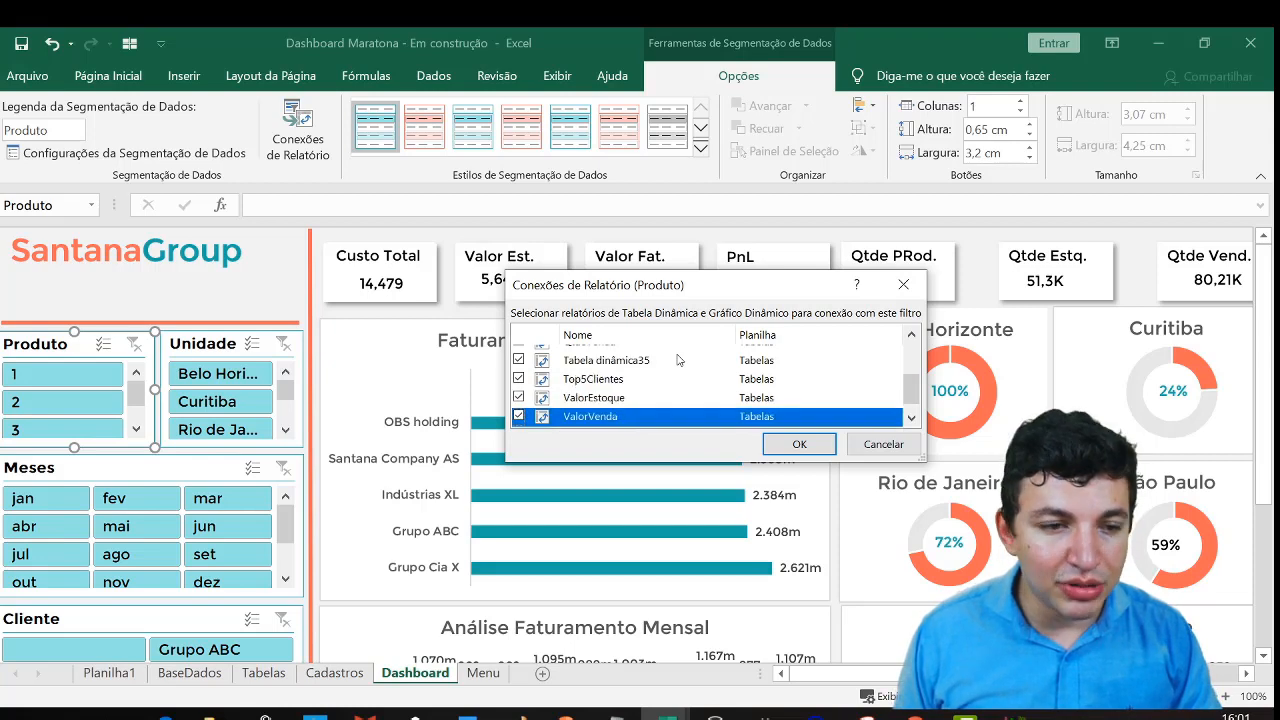
{"action": "key", "text": "Down"}
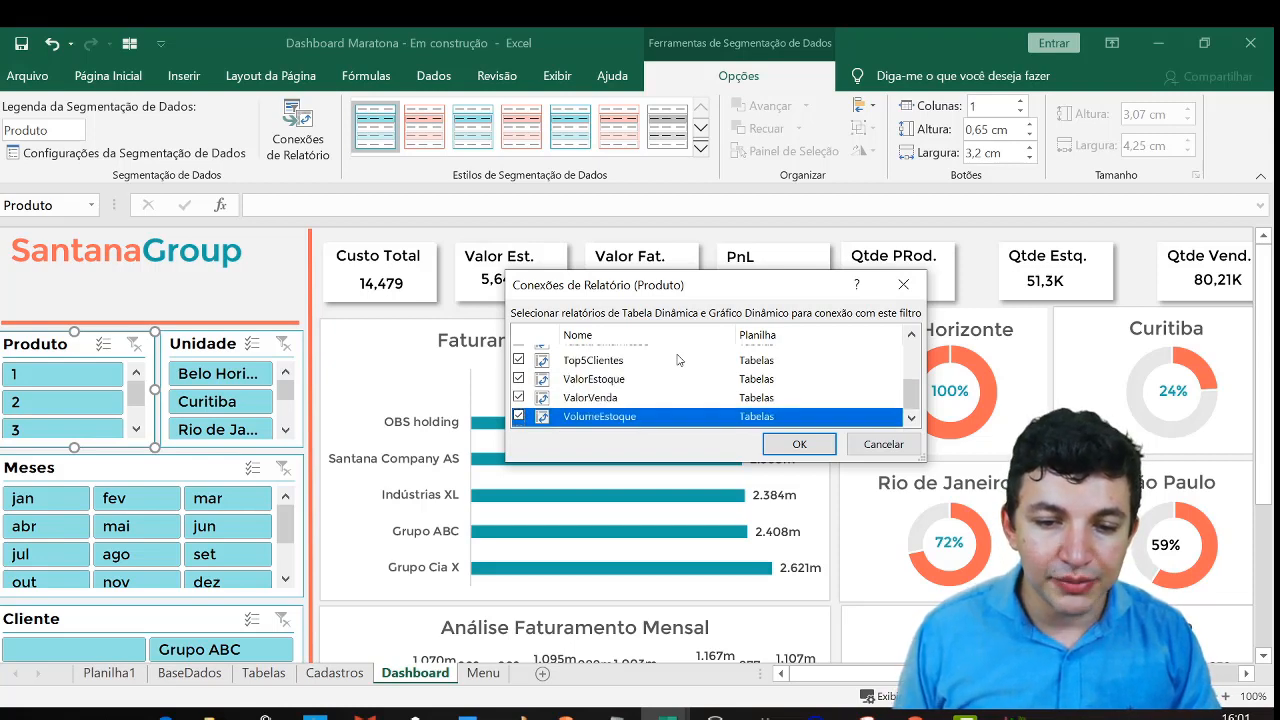
{"action": "key", "text": "Up"}
{"action": "key", "text": "Up"}
{"action": "left_click", "coordinate": [799, 444]}
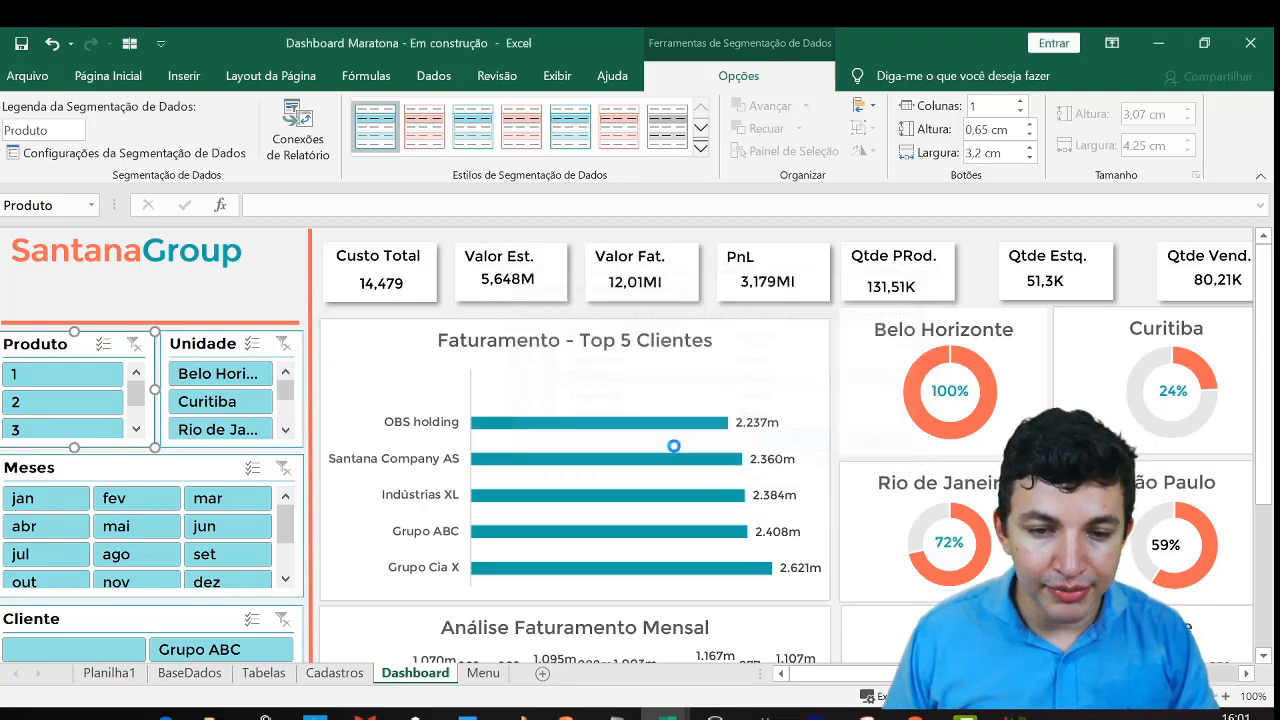
In the Meses slicer's report connections, disconnect AnaliseFatMensal and connect CustoTotalProd, FaturamentoUnidade and PnL
{"action": "left_click", "coordinate": [140, 470]}
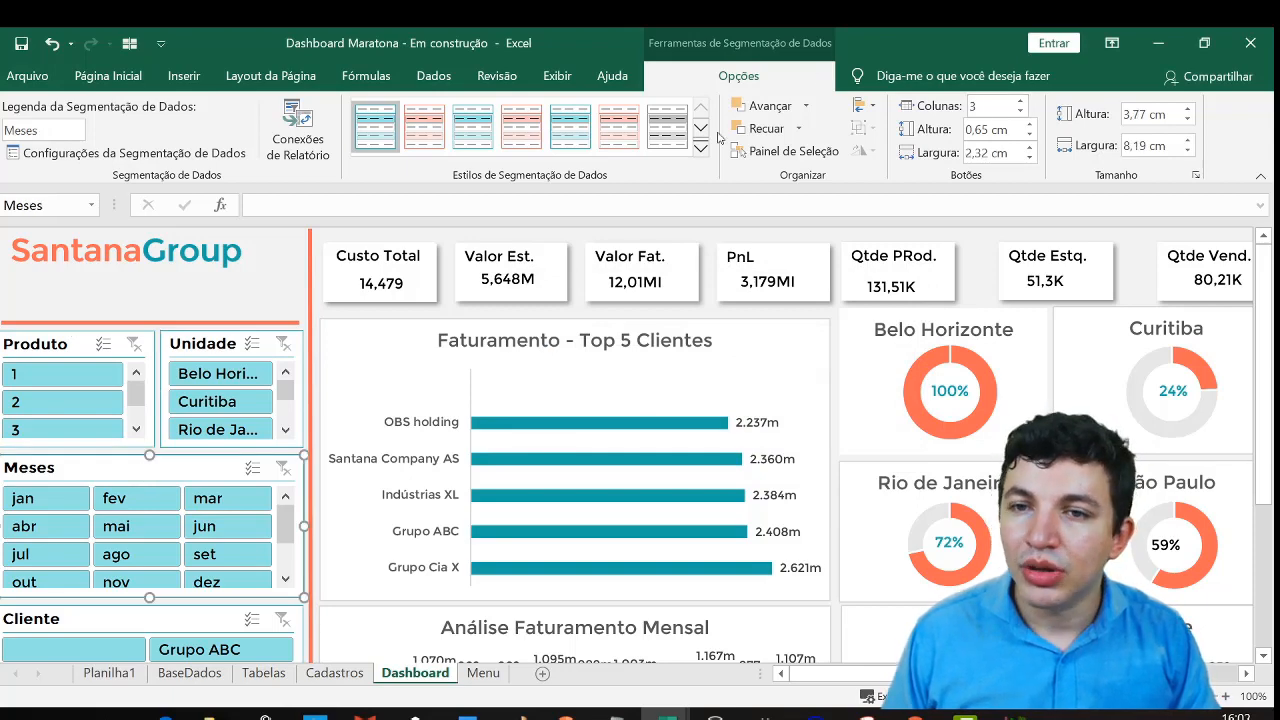
{"action": "left_click", "coordinate": [298, 135]}
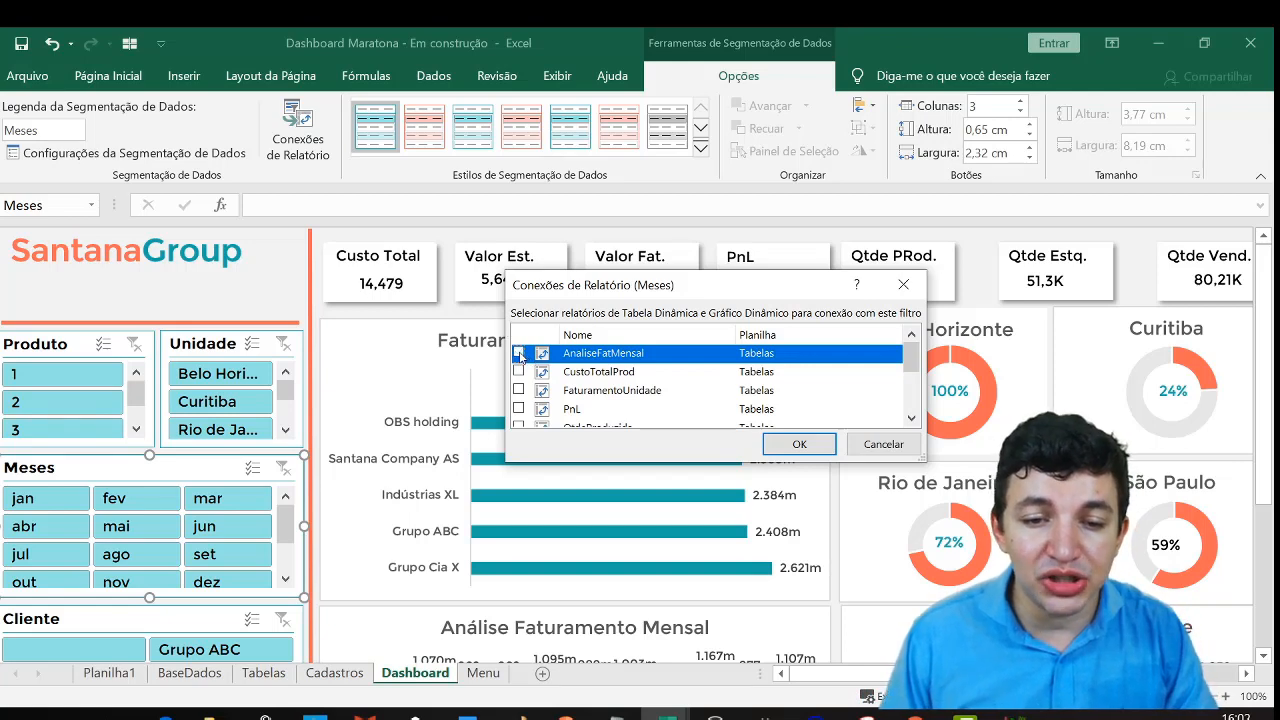
{"action": "left_click", "coordinate": [519, 353]}
{"action": "key", "text": "Down"}
{"action": "key", "text": "Down"}
{"action": "key", "text": "Down"}
{"action": "key", "text": "Down"}
{"action": "key", "text": "Down"}
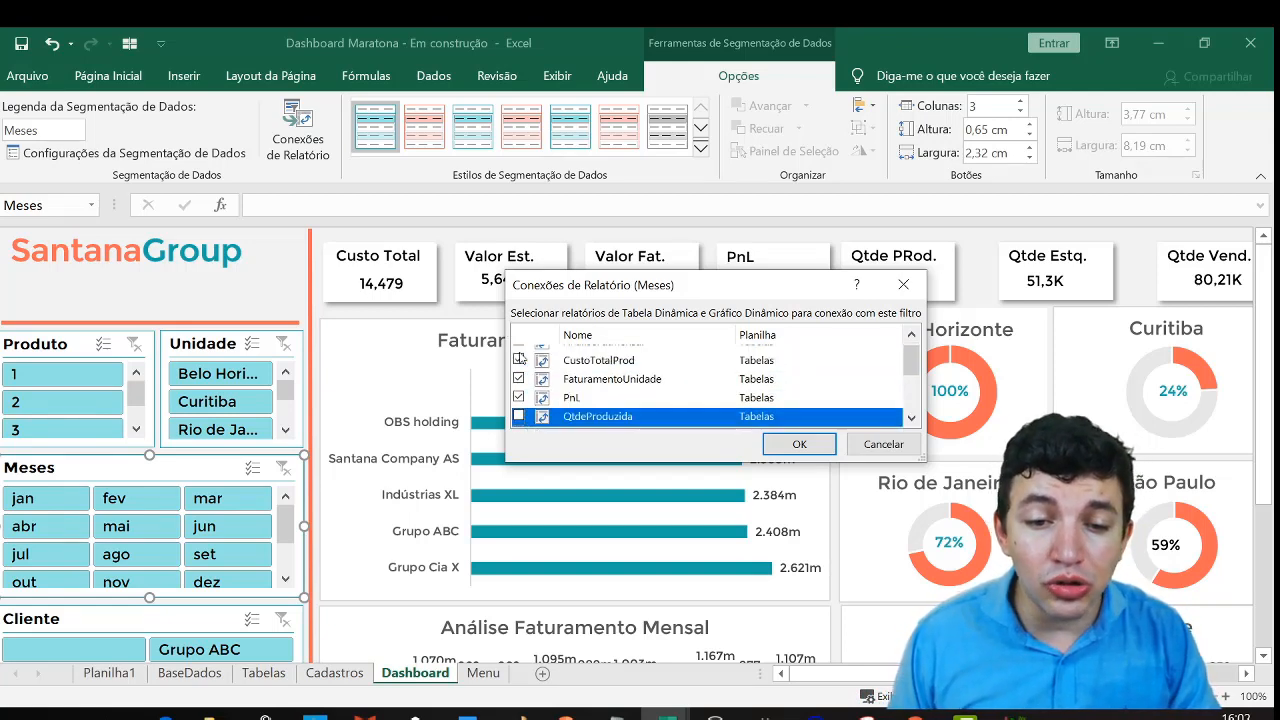
Connect the Meses slicer also to QtdeVenda, Top5Clientes, ValorEstoque, ValorVenda and VolumeEstoque, and apply the connections
{"action": "key", "text": "Down"}
{"action": "key", "text": "Down"}
{"action": "key", "text": "Down"}
{"action": "key", "text": "Down"}
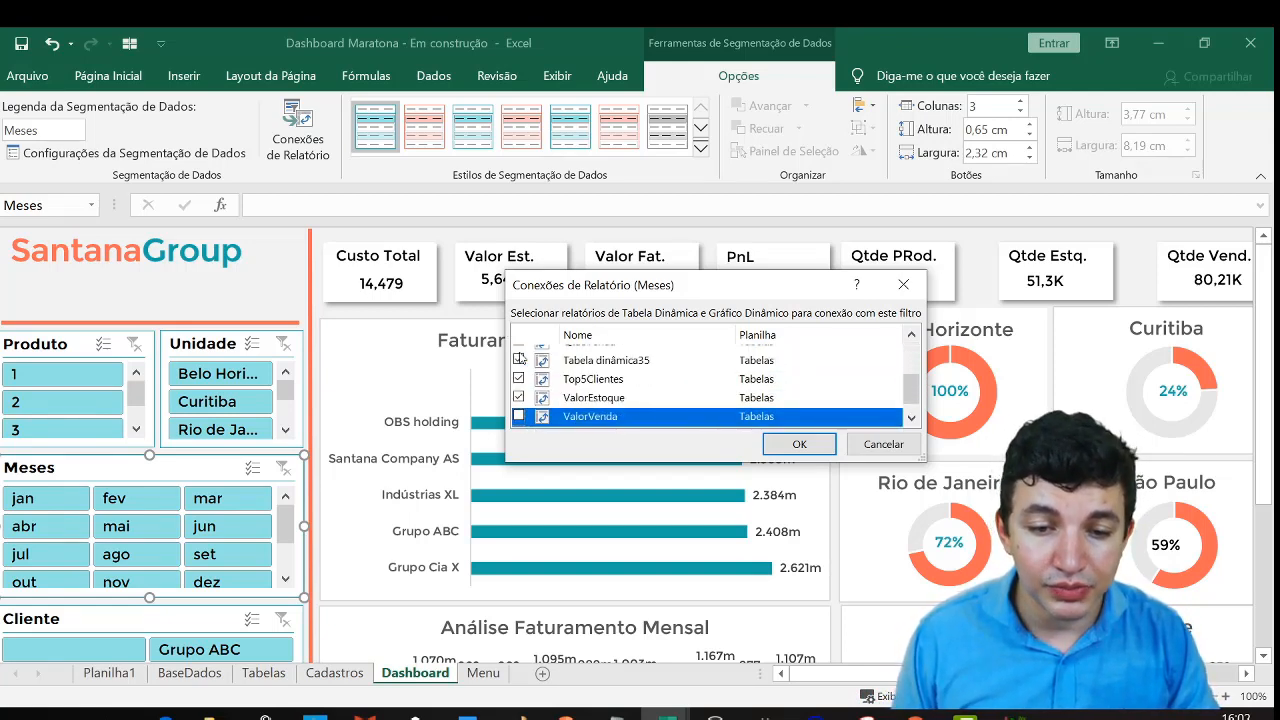
{"action": "key", "text": "Up"}
{"action": "key", "text": "Up"}
{"action": "key", "text": "Up"}
{"action": "key", "text": "Up"}
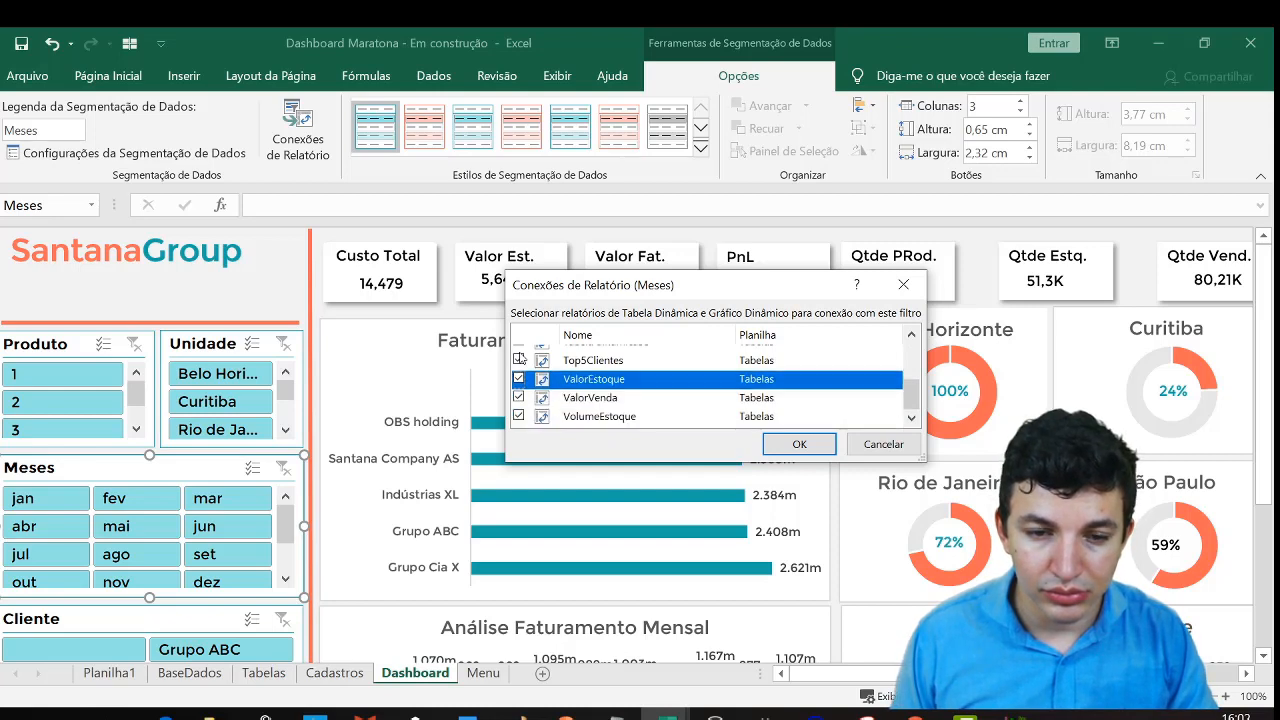
{"action": "key", "text": "Down"}
{"action": "key", "text": "Down"}
{"action": "key", "text": "Down"}
{"action": "key", "text": "Down"}
{"action": "key", "text": "space"}
{"action": "key", "text": "Up"}
{"action": "key", "text": "Up"}
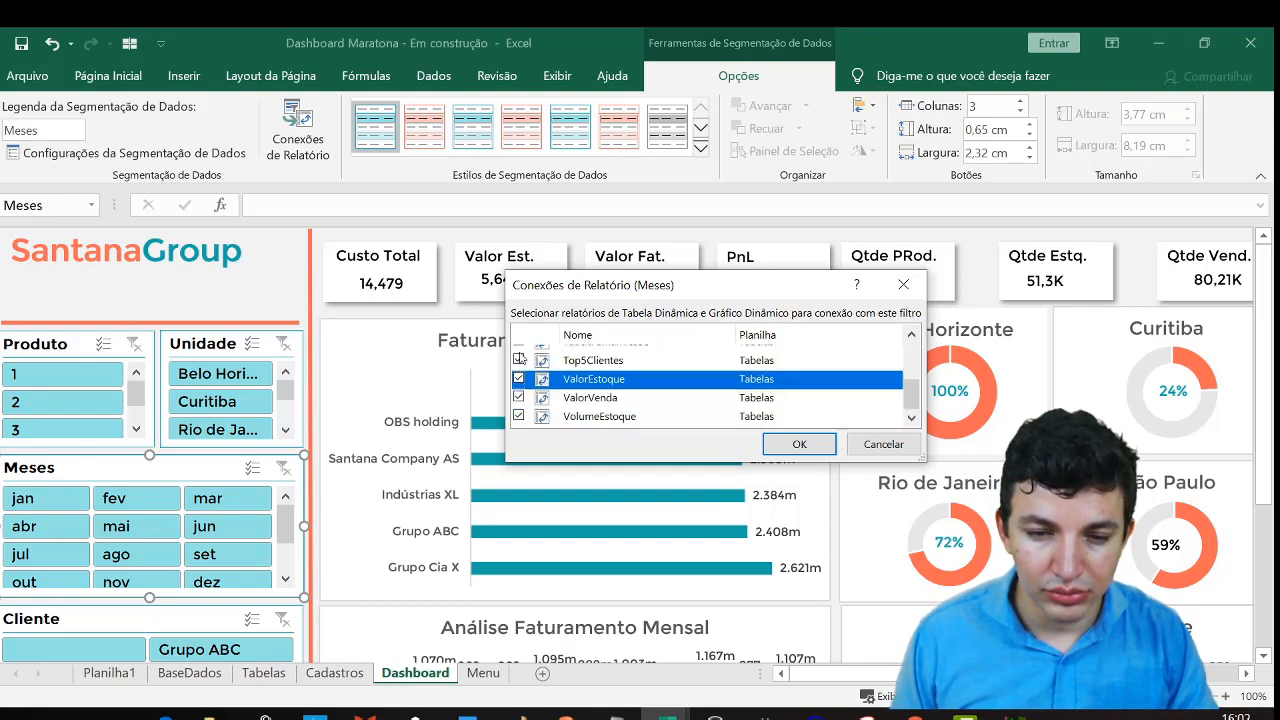
{"action": "key", "text": "Down"}
{"action": "key", "text": "Down"}
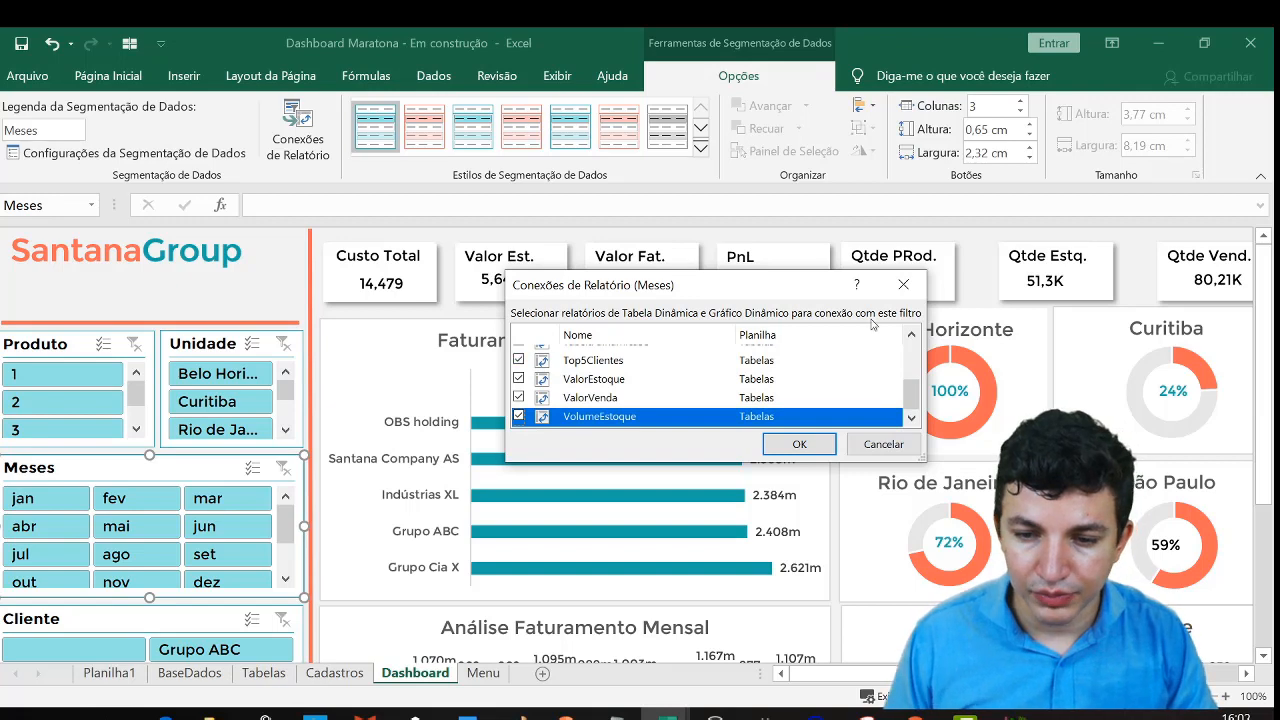
{"action": "left_click", "coordinate": [800, 444]}
Filter the Dashboard to fev with the Meses slicer
{"action": "left_click", "coordinate": [133, 498]}
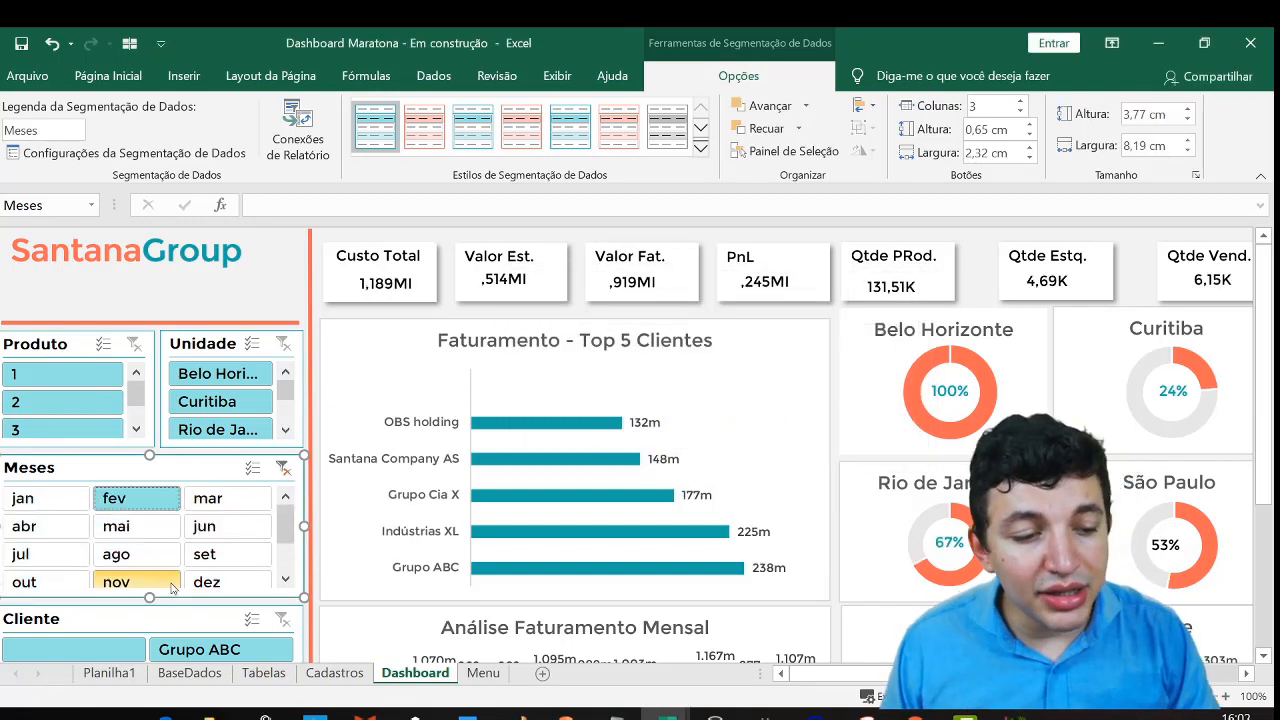
{"action": "scroll", "coordinate": [135, 582], "scroll_direction": "down", "scroll_amount": 2}
In the Cliente slicer's report connections, connect the FaturamentoUnidade and QtdeVenda pivot tables
{"action": "left_click", "coordinate": [138, 624]}
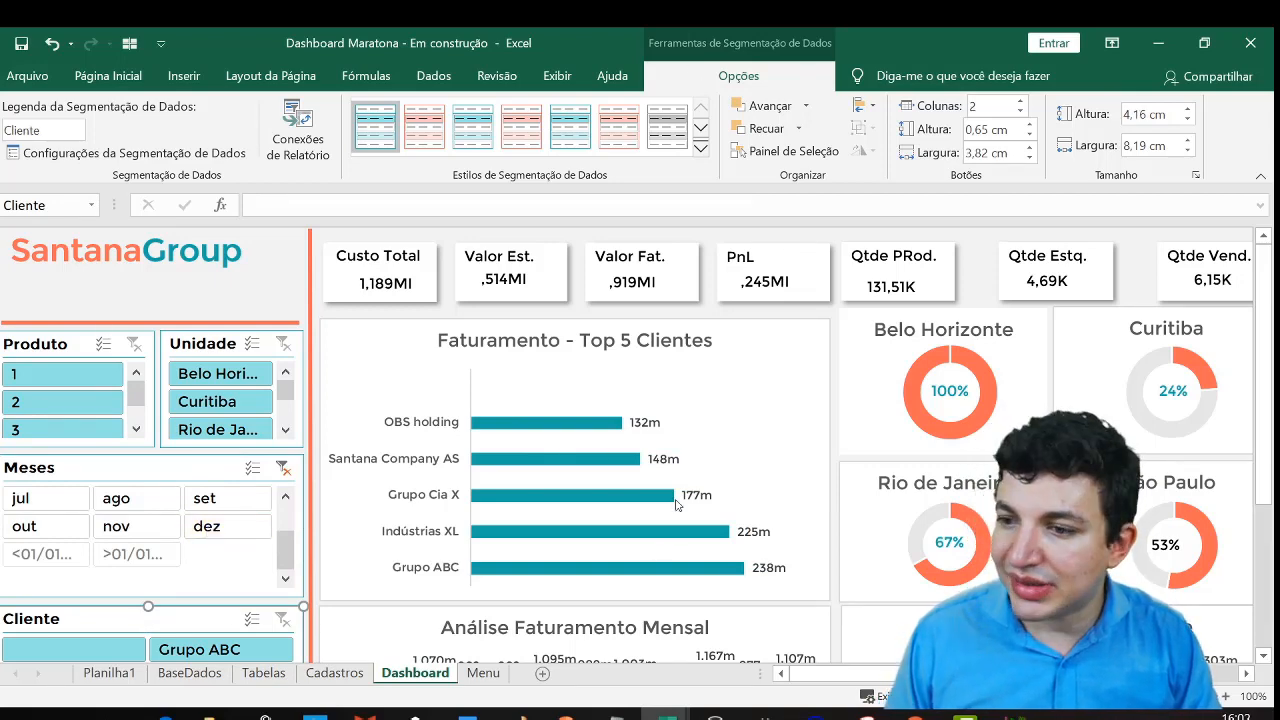
{"action": "scroll", "coordinate": [1262, 280], "scroll_direction": "down", "scroll_amount": 1}
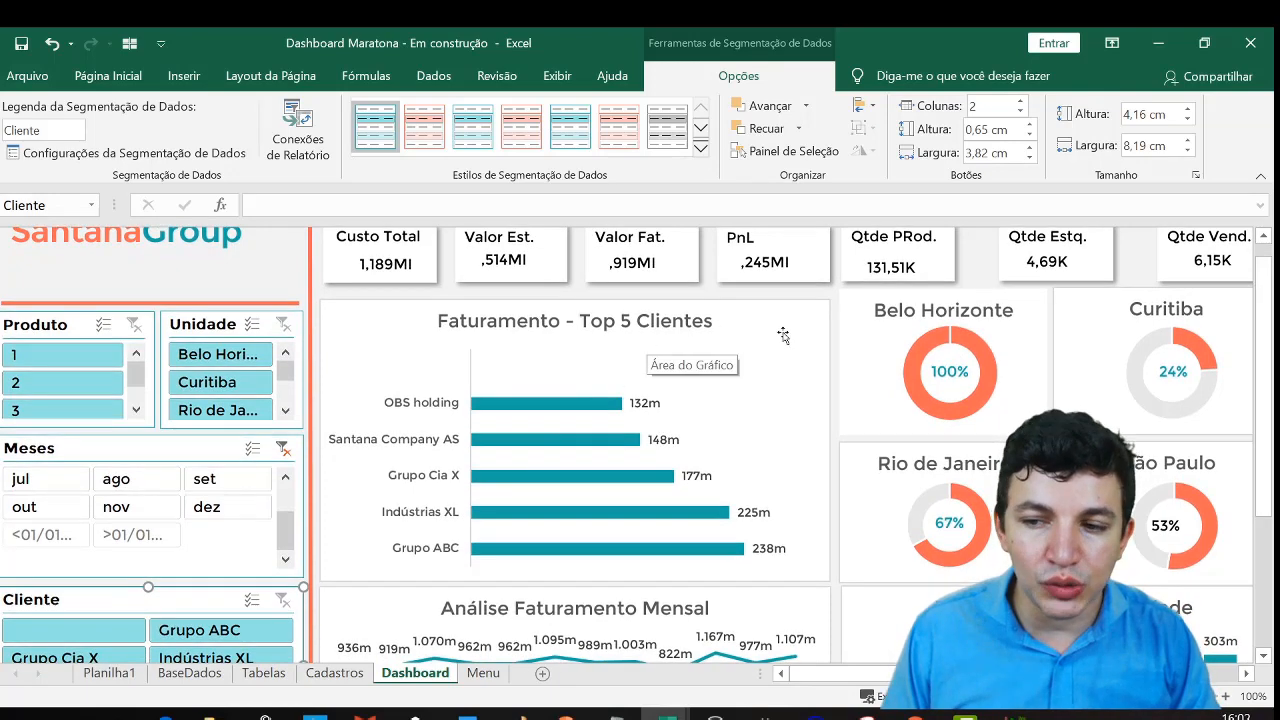
{"action": "left_click", "coordinate": [298, 126]}
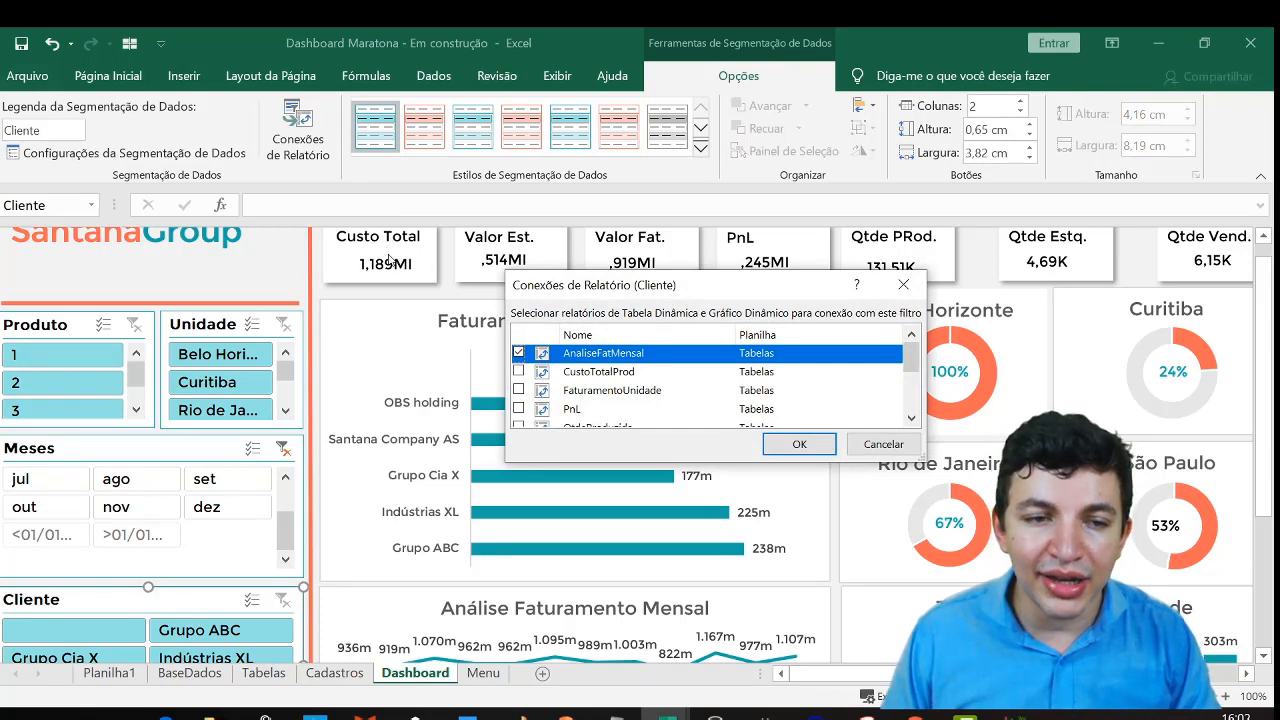
{"action": "left_click", "coordinate": [518, 390]}
{"action": "key", "text": "Up"}
{"action": "key", "text": "Down"}
{"action": "key", "text": "Down"}
{"action": "key", "text": "Down"}
{"action": "key", "text": "Down"}
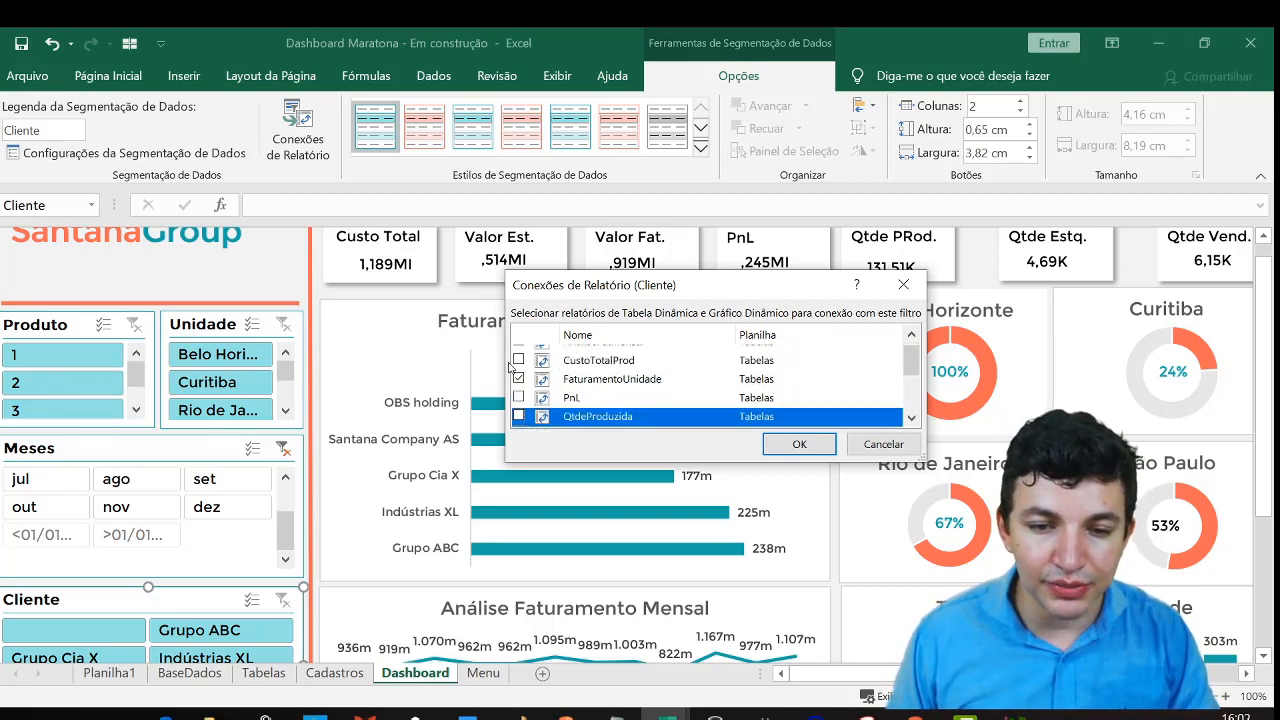
{"action": "key", "text": "Up"}
{"action": "key", "text": "Up"}
{"action": "key", "text": "Down"}
{"action": "key", "text": "Down"}
{"action": "key", "text": "Up"}
{"action": "key", "text": "Down"}
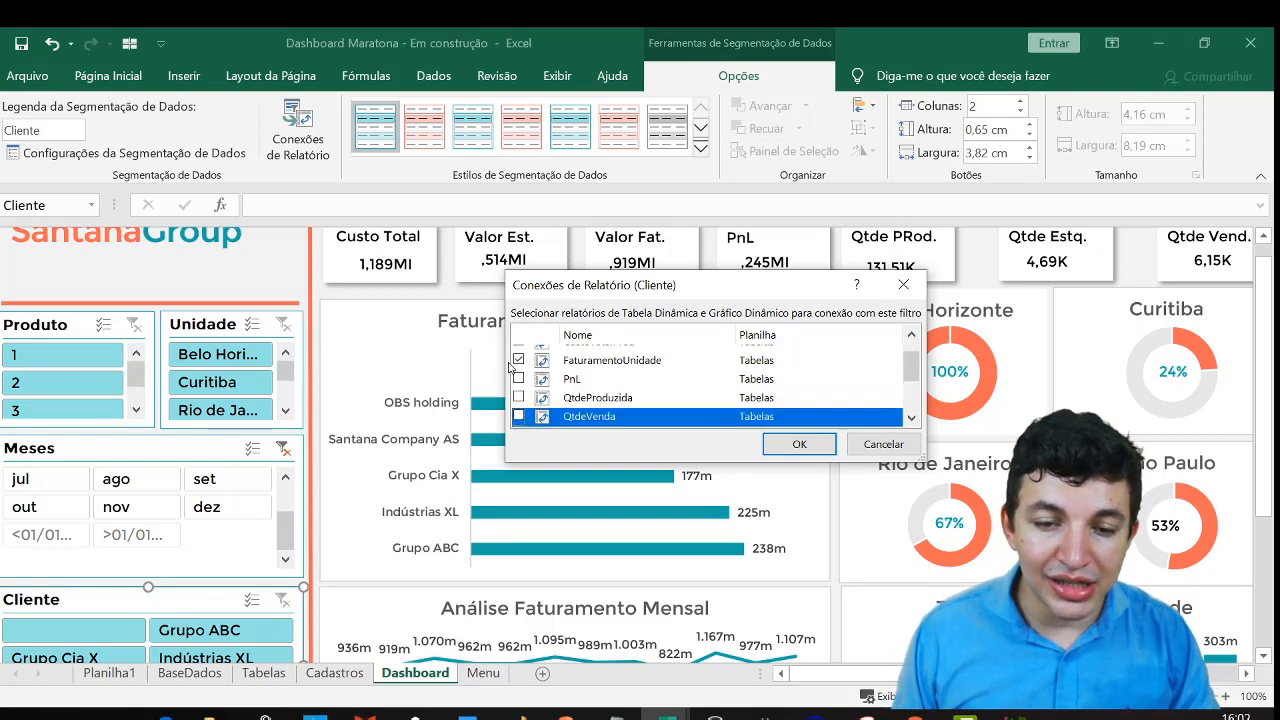
{"action": "key", "text": "space"}
Connect the Cliente slicer also to ValorVenda and VolumeEstoque, and apply the connections
{"action": "key", "text": "Down"}
{"action": "key", "text": "Down"}
{"action": "key", "text": "Up"}
{"action": "key", "text": "Down"}
{"action": "key", "text": "Down"}
{"action": "key", "text": "Down"}
{"action": "key", "text": "Down"}
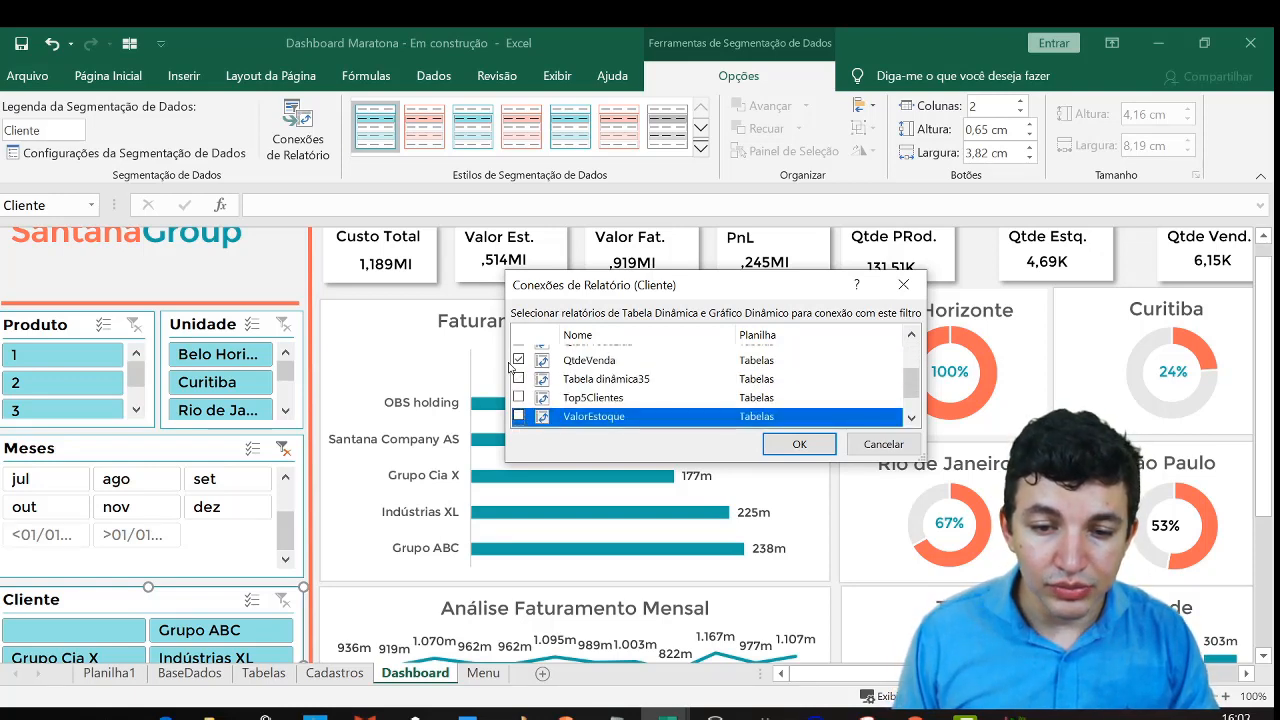
{"action": "key", "text": "Up"}
{"action": "key", "text": "Down"}
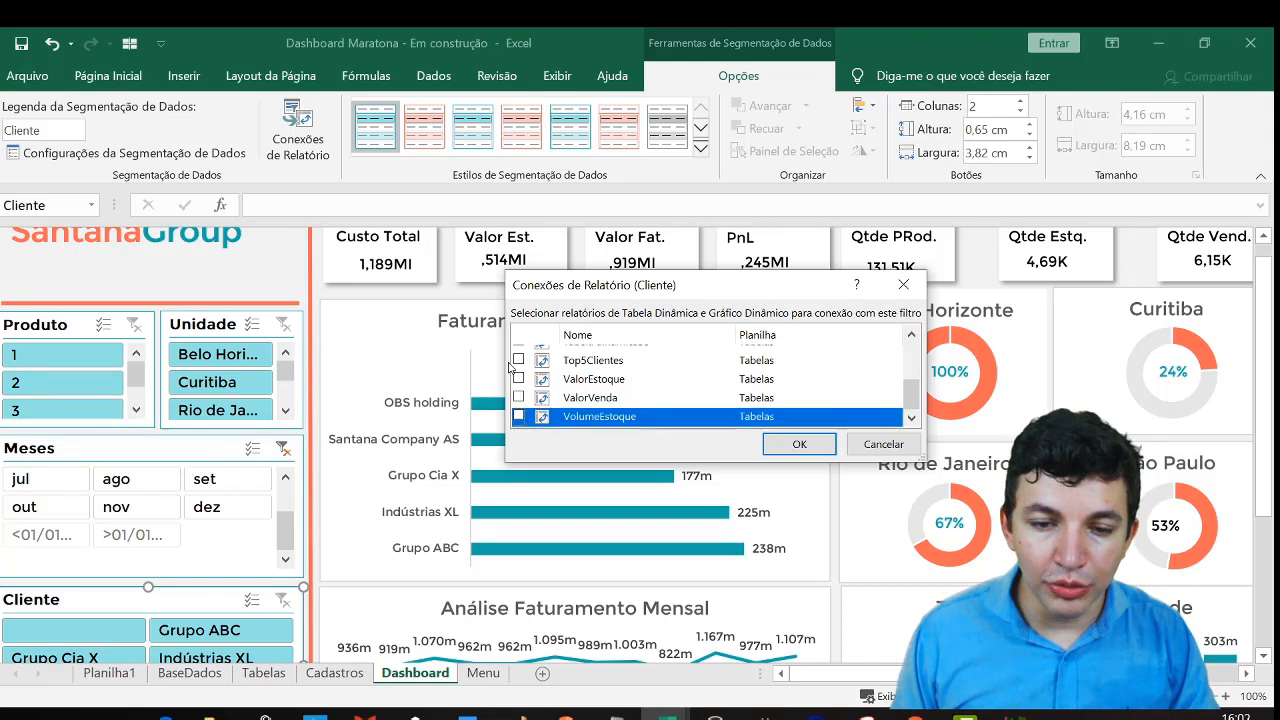
{"action": "key", "text": "Up"}
{"action": "key", "text": "space"}
{"action": "key", "text": "Down"}
{"action": "key", "text": "space"}
{"action": "key", "text": "Up"}
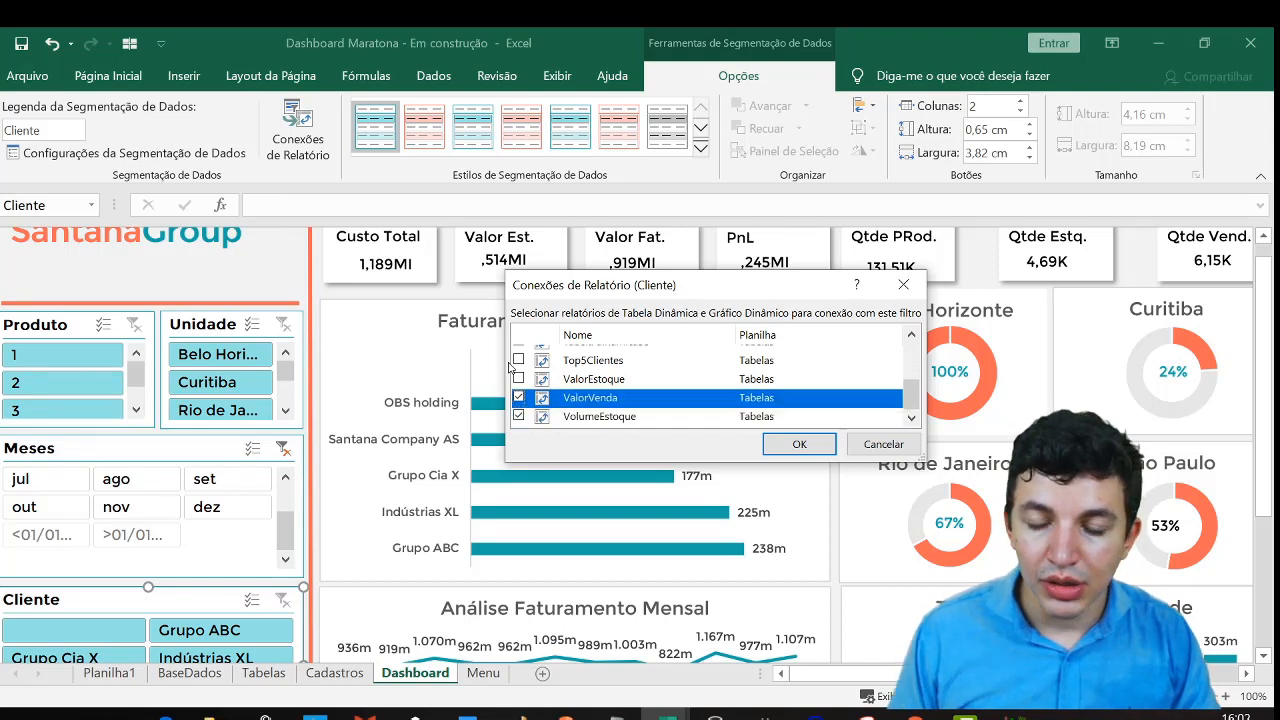
{"action": "left_click", "coordinate": [805, 445]}
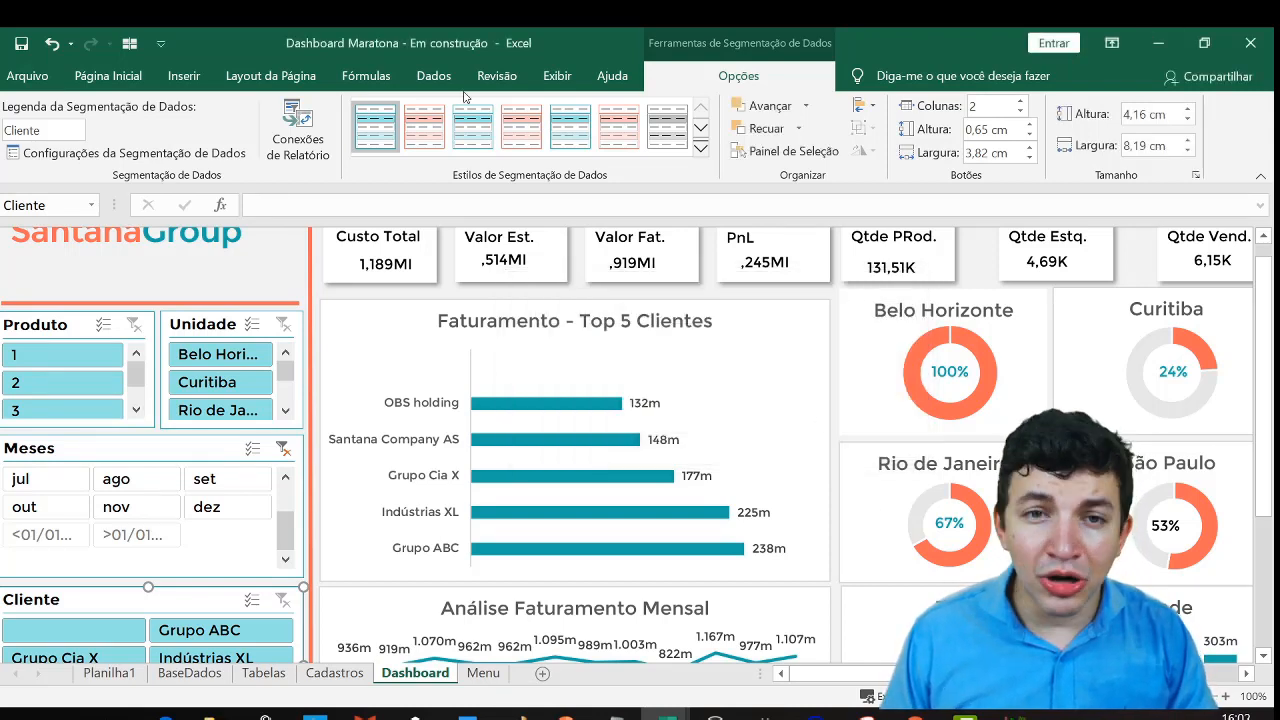
{"action": "left_click", "coordinate": [210, 262]}
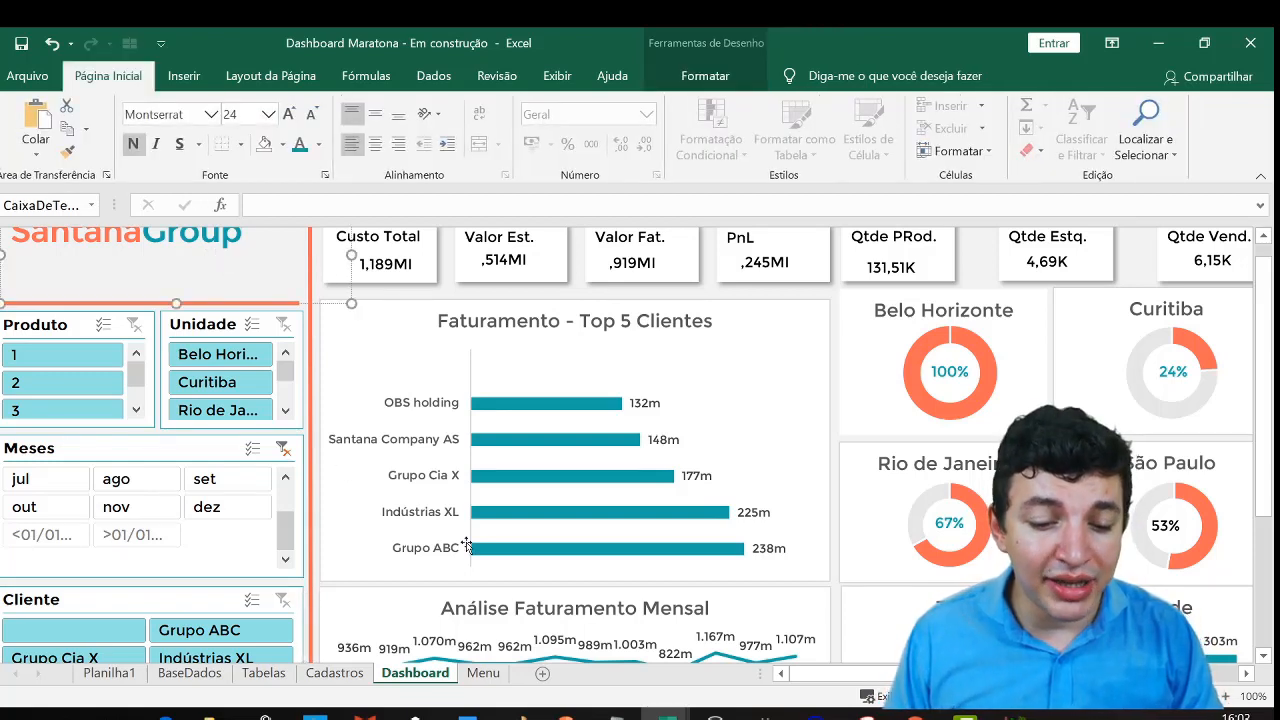
{"action": "left_click", "coordinate": [481, 674]}
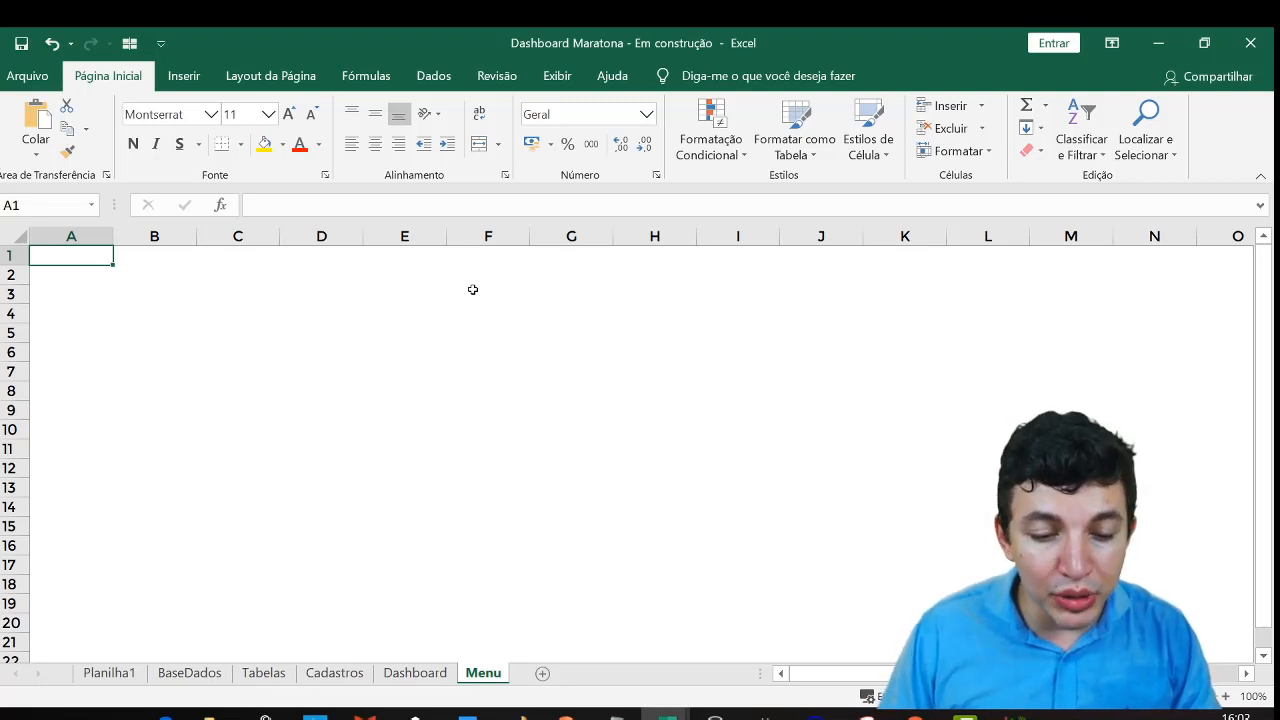
{"action": "left_click", "coordinate": [302, 318]}
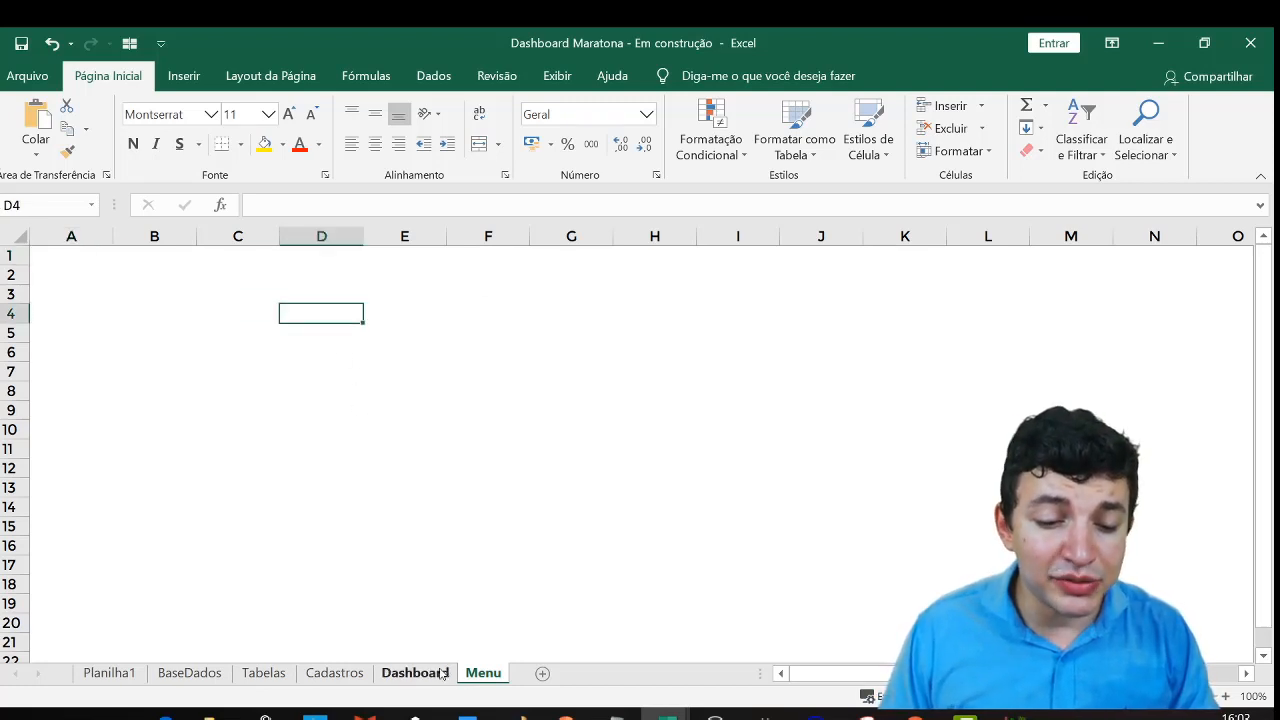
On the Dashboard sheet, draw a right-pointing block arrow about 0.92 cm high and 1.86 cm wide below the SantanaGroup title
{"action": "left_click", "coordinate": [441, 674]}
{"action": "left_click", "coordinate": [183, 76]}
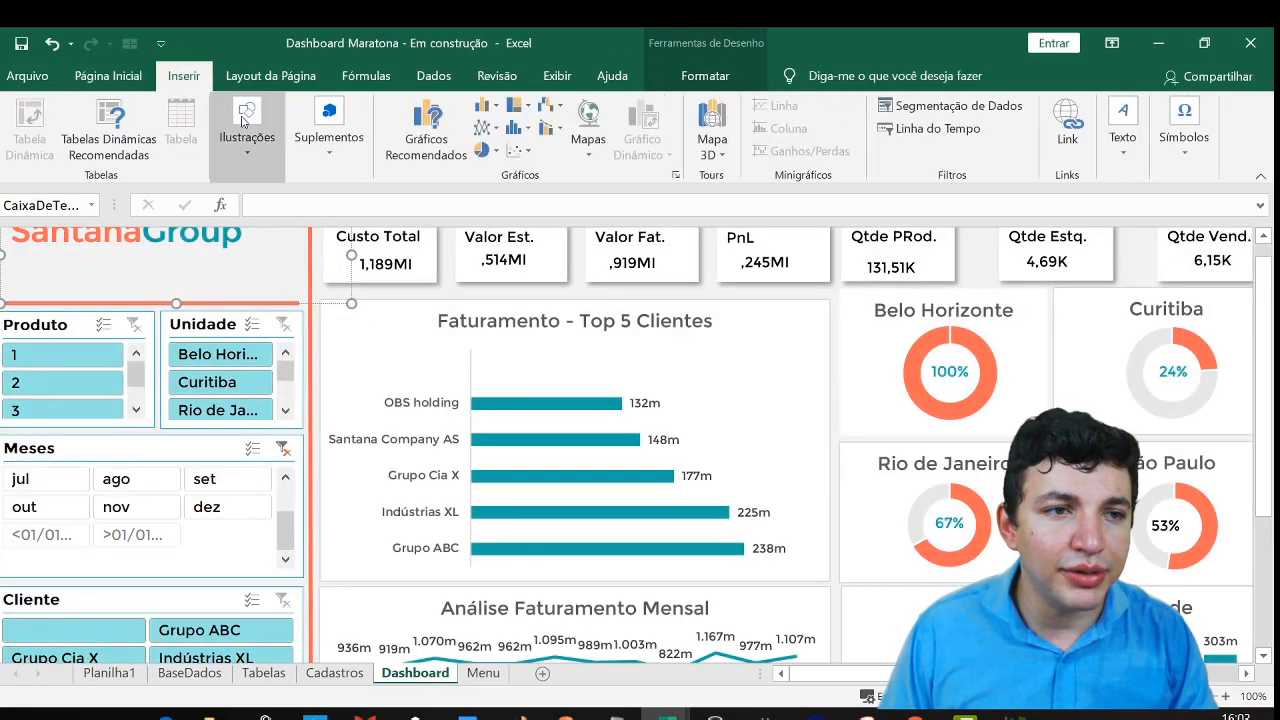
{"action": "left_click", "coordinate": [247, 140]}
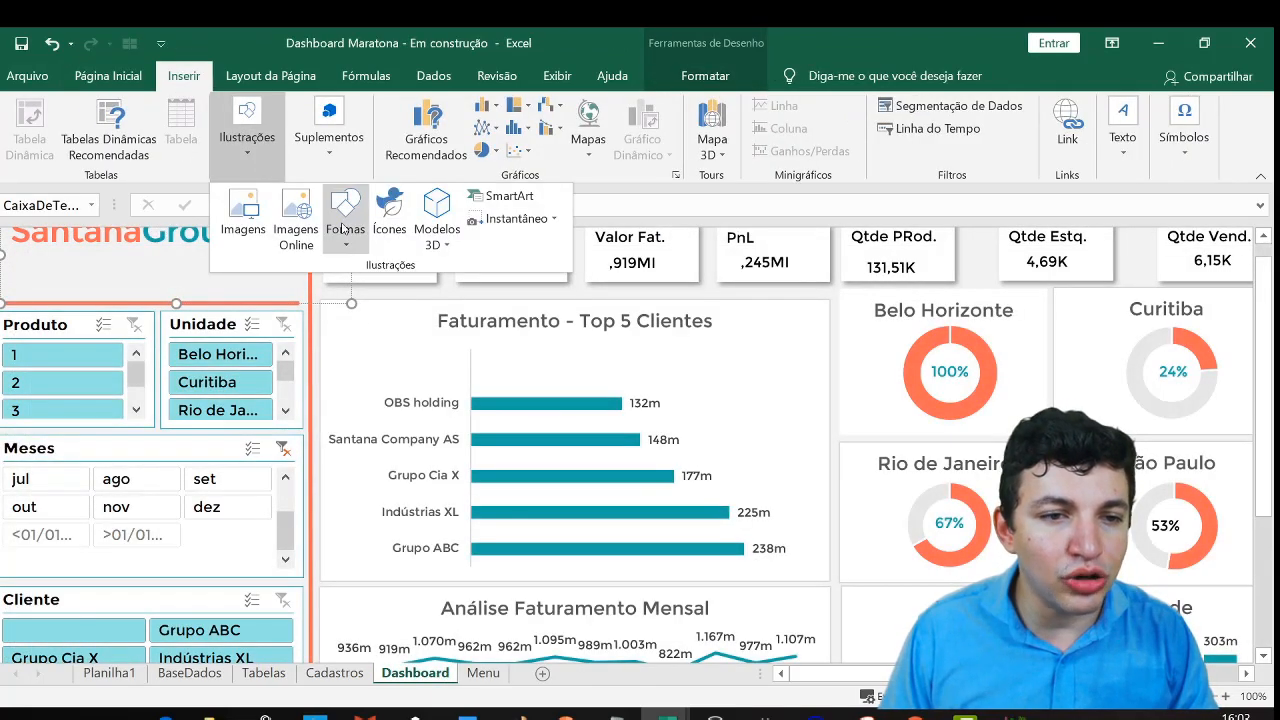
{"action": "left_click", "coordinate": [256, 254]}
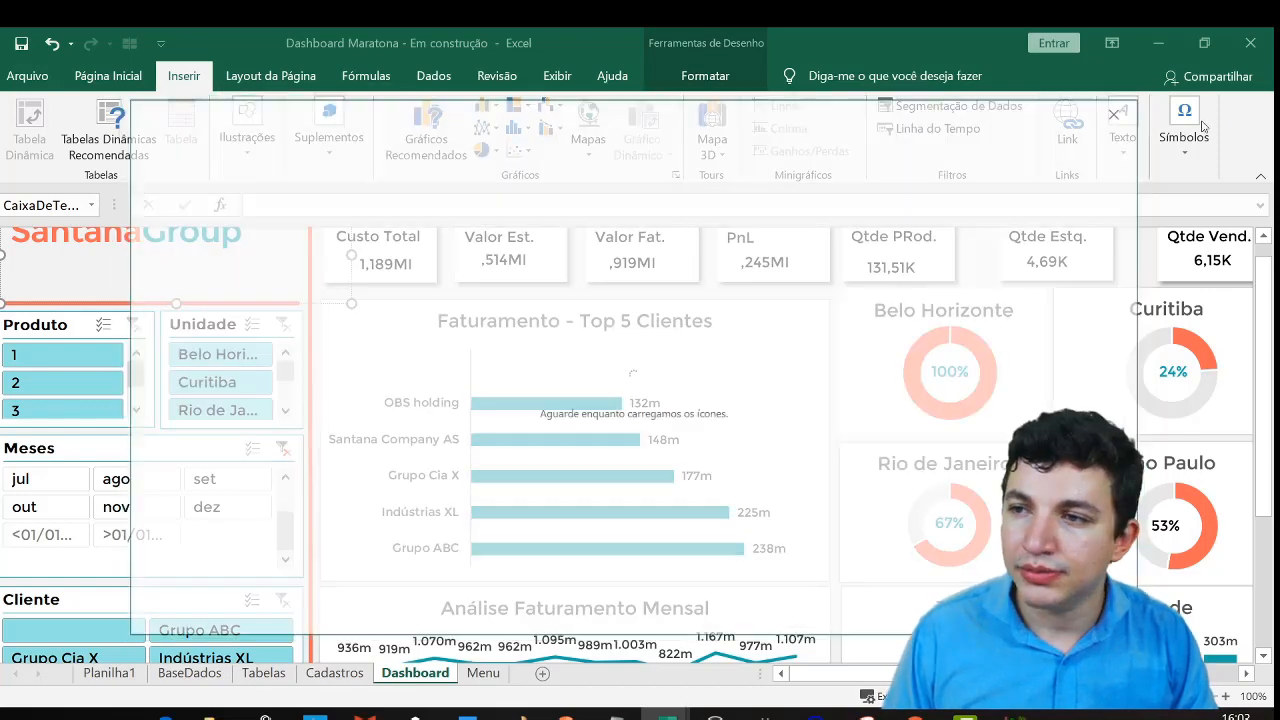
{"action": "left_click", "coordinate": [247, 128]}
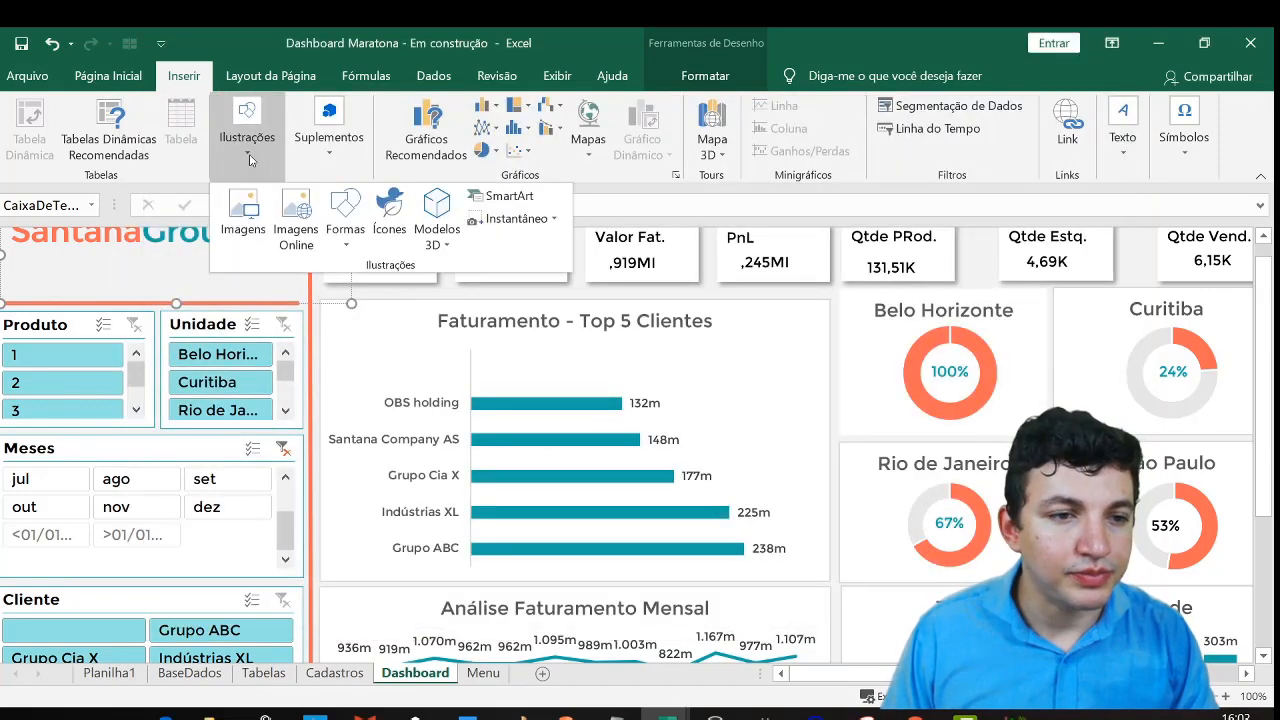
{"action": "left_click", "coordinate": [345, 217]}
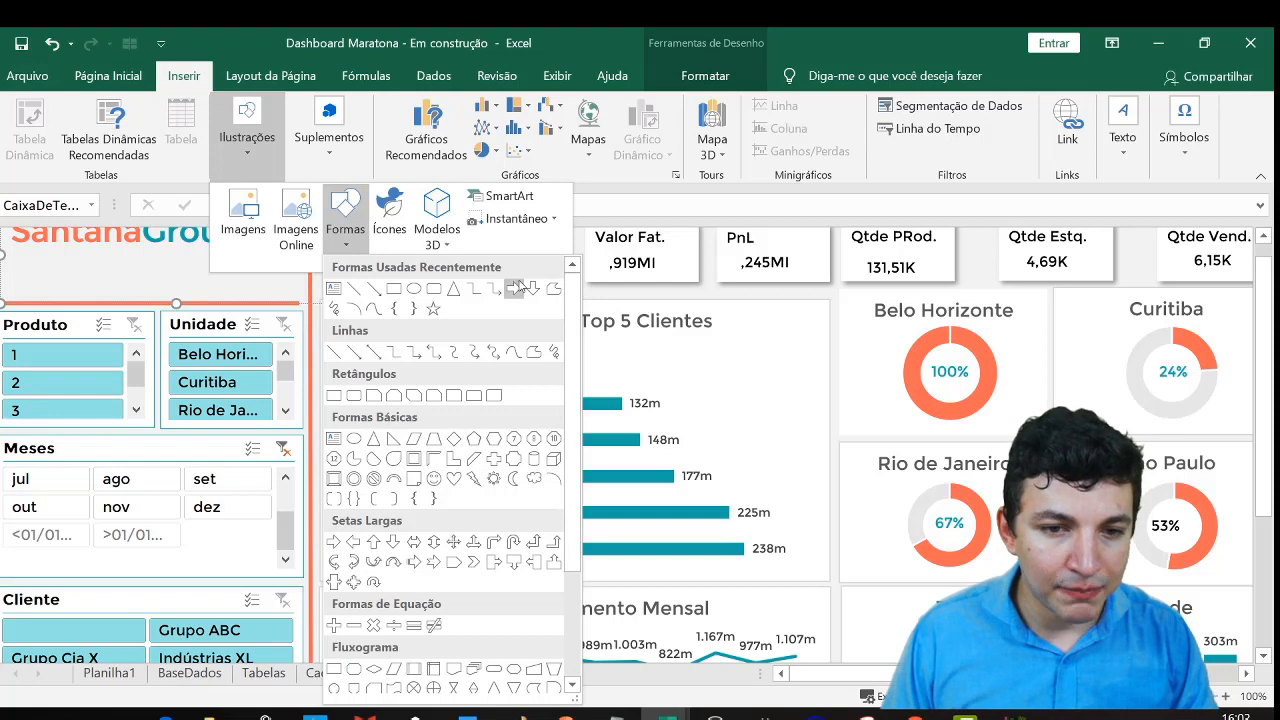
{"action": "left_click", "coordinate": [527, 288]}
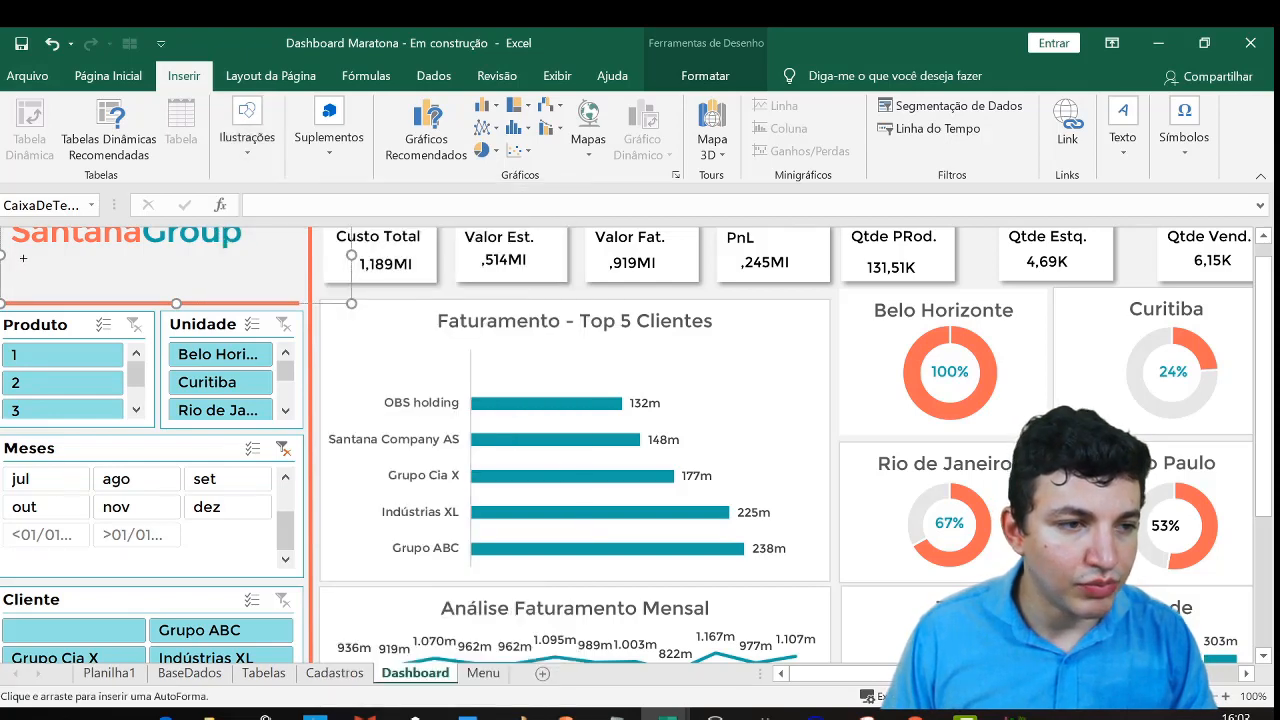
{"action": "left_click_drag", "start_coordinate": [22, 264], "coordinate": [91, 289]}
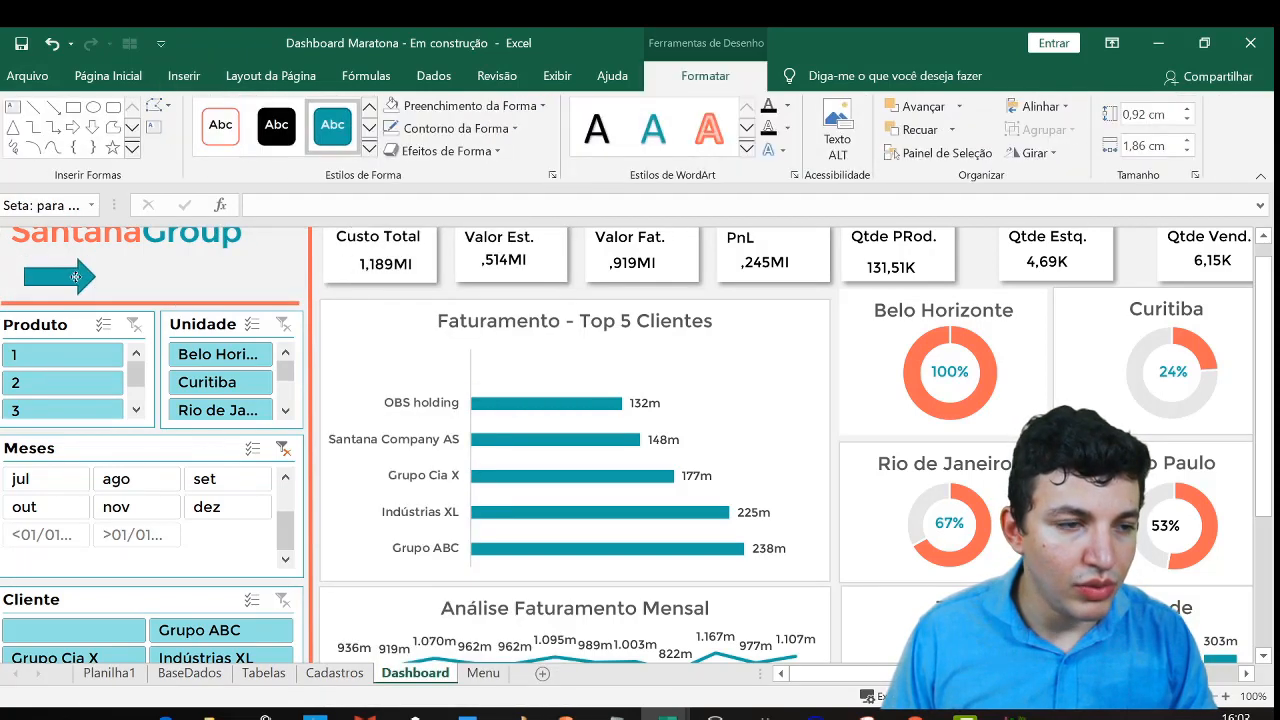
{"action": "left_click", "coordinate": [136, 262]}
Draw a rectangle about 0.8 cm high and 2.56 cm wide just to the right of the arrow
{"action": "left_click", "coordinate": [184, 76]}
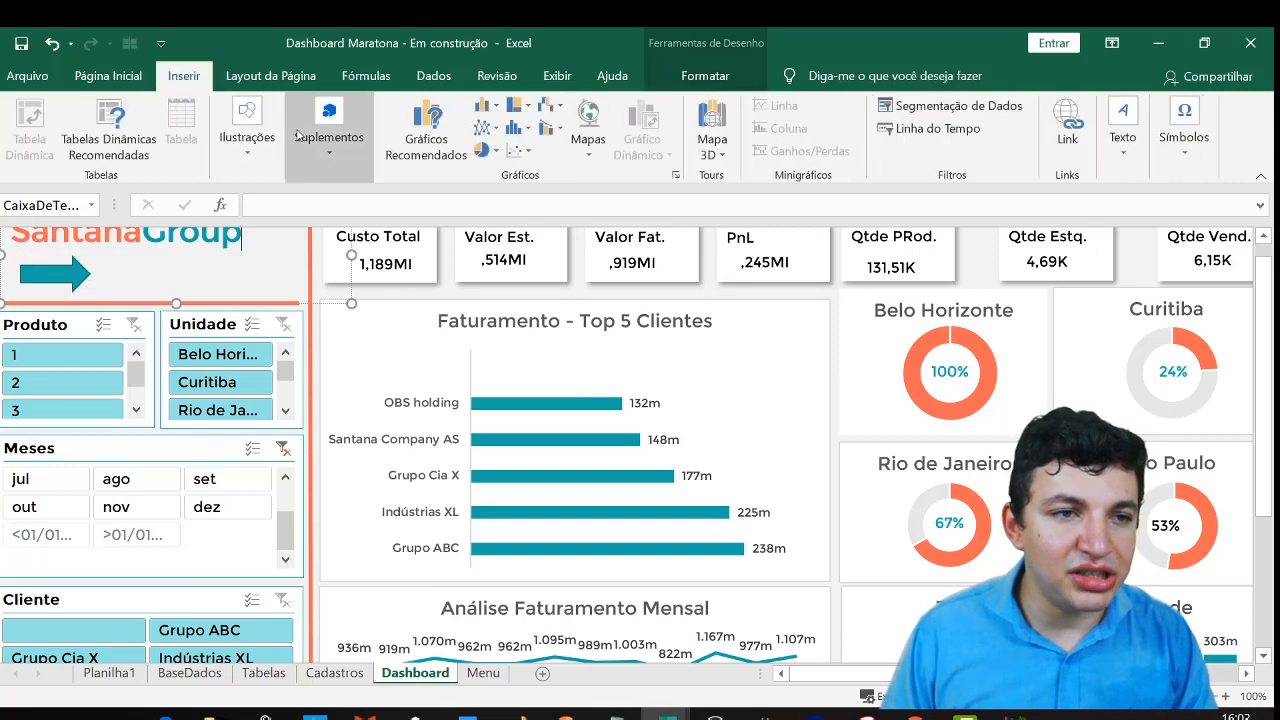
{"action": "left_click", "coordinate": [247, 138]}
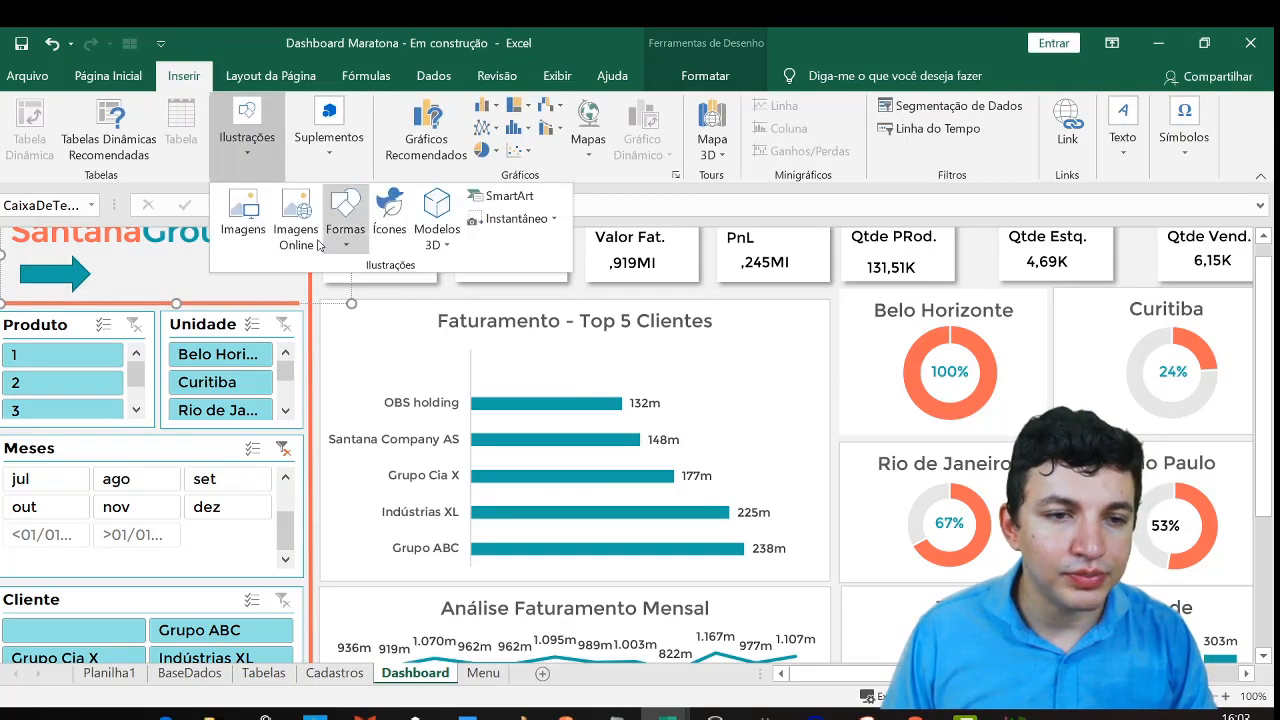
{"action": "left_click", "coordinate": [345, 230]}
{"action": "left_click", "coordinate": [394, 292]}
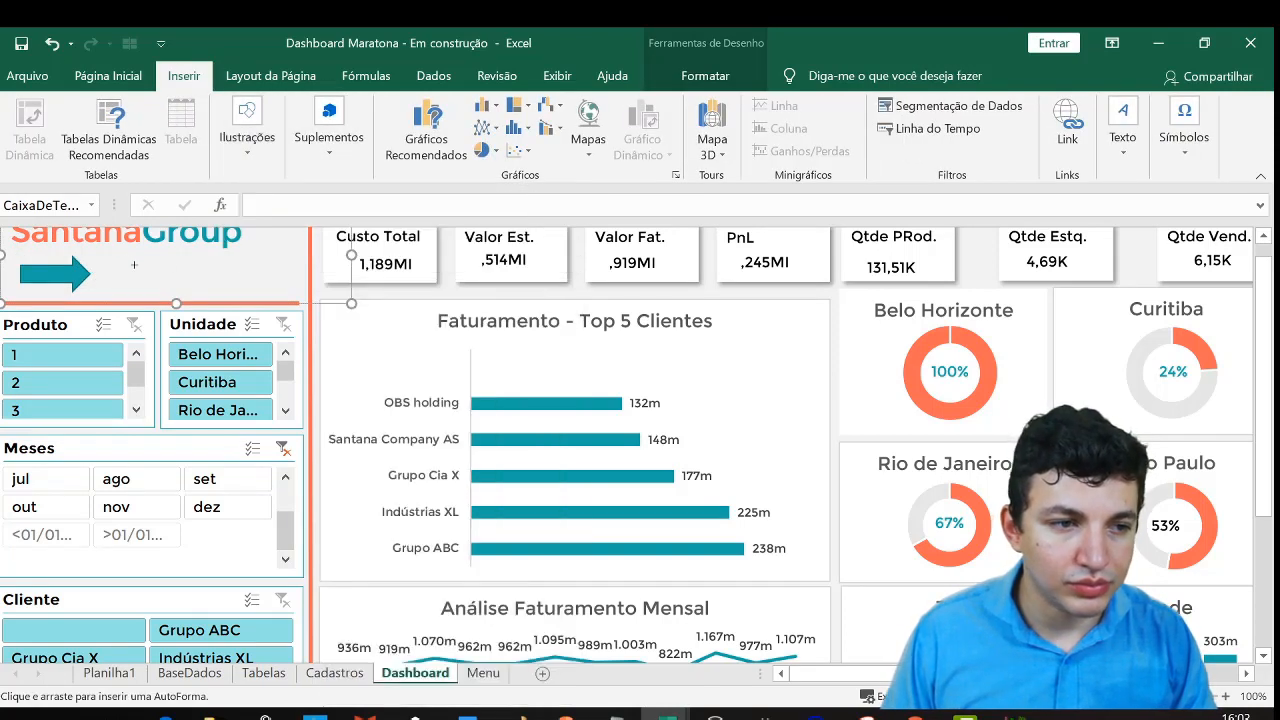
{"action": "mouse_move", "coordinate": [115, 262]}
{"action": "left_mouse_down"}
{"action": "mouse_move", "coordinate": [222, 292]}
{"action": "mouse_move", "coordinate": [171, 278]}
{"action": "left_mouse_up"}
Add the text Menu to the new rectangle beside the arrow
{"action": "left_click", "coordinate": [282, 211]}
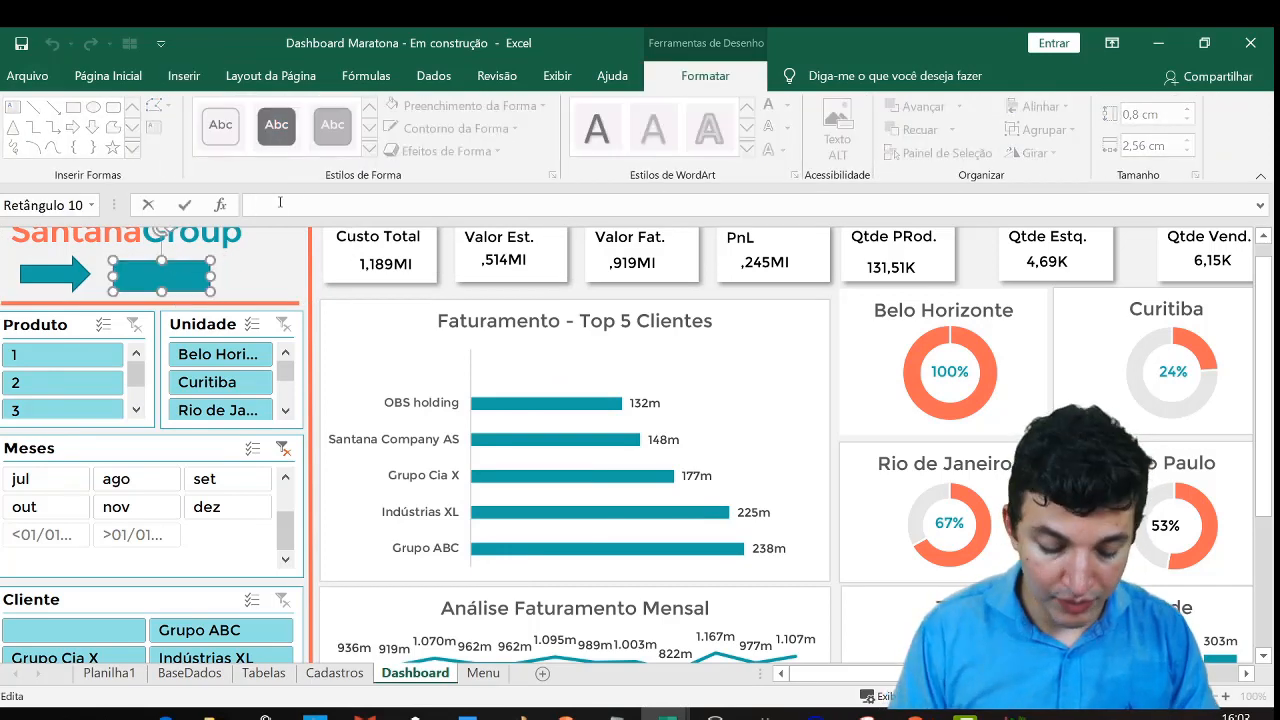
{"action": "type", "text": "Menu"}
{"action": "key", "text": "Return"}
{"action": "key", "text": "Return"}
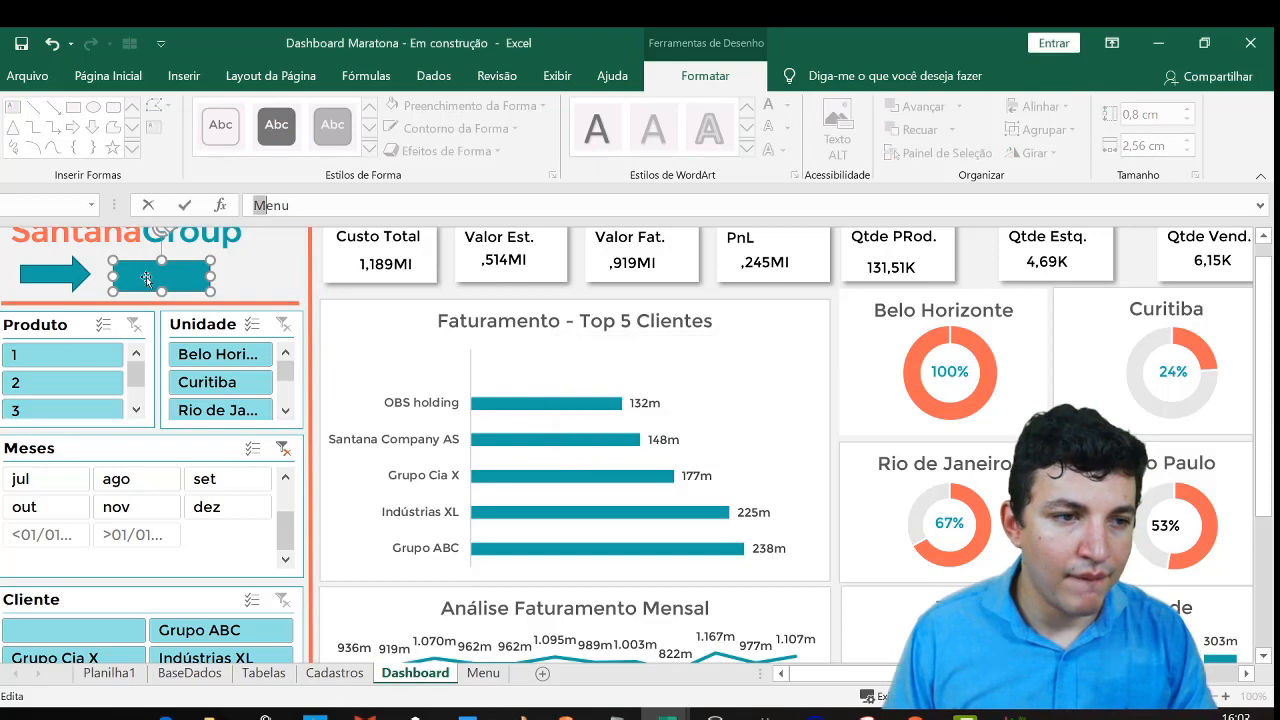
{"action": "key", "text": "Escape"}
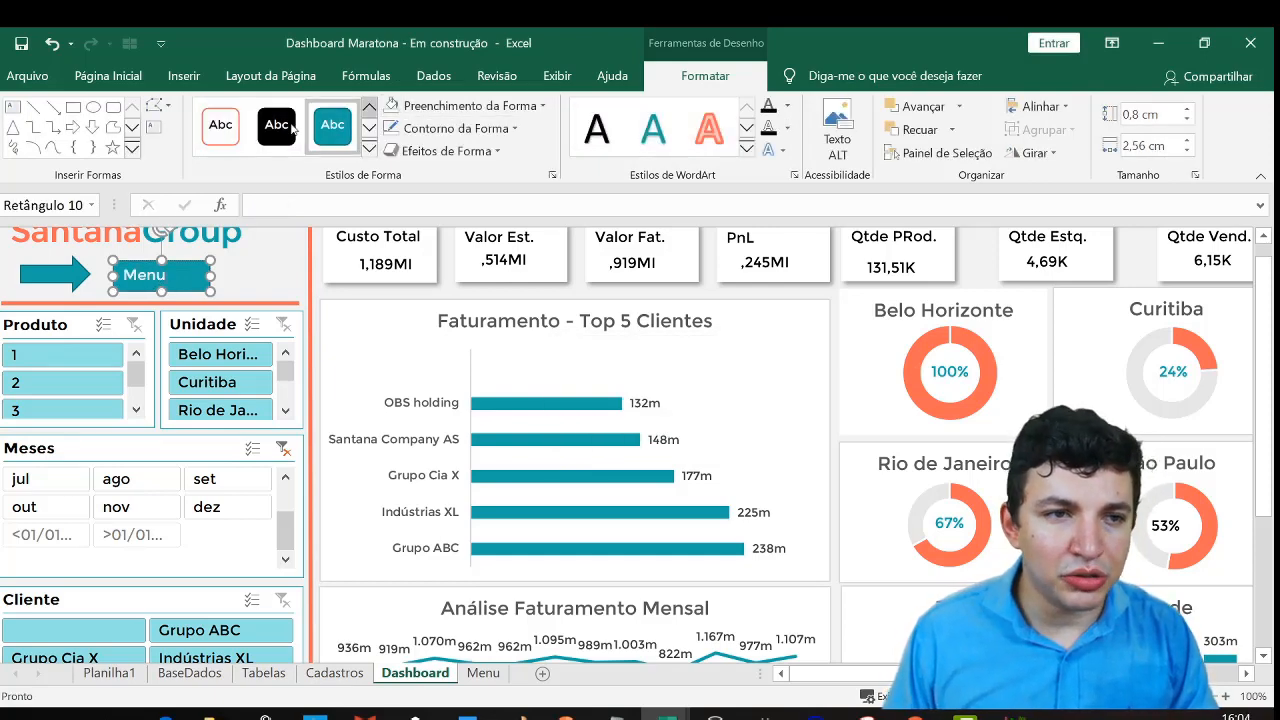
Fill the Menu rectangle with the recently used orange color
{"action": "left_click", "coordinate": [502, 108]}
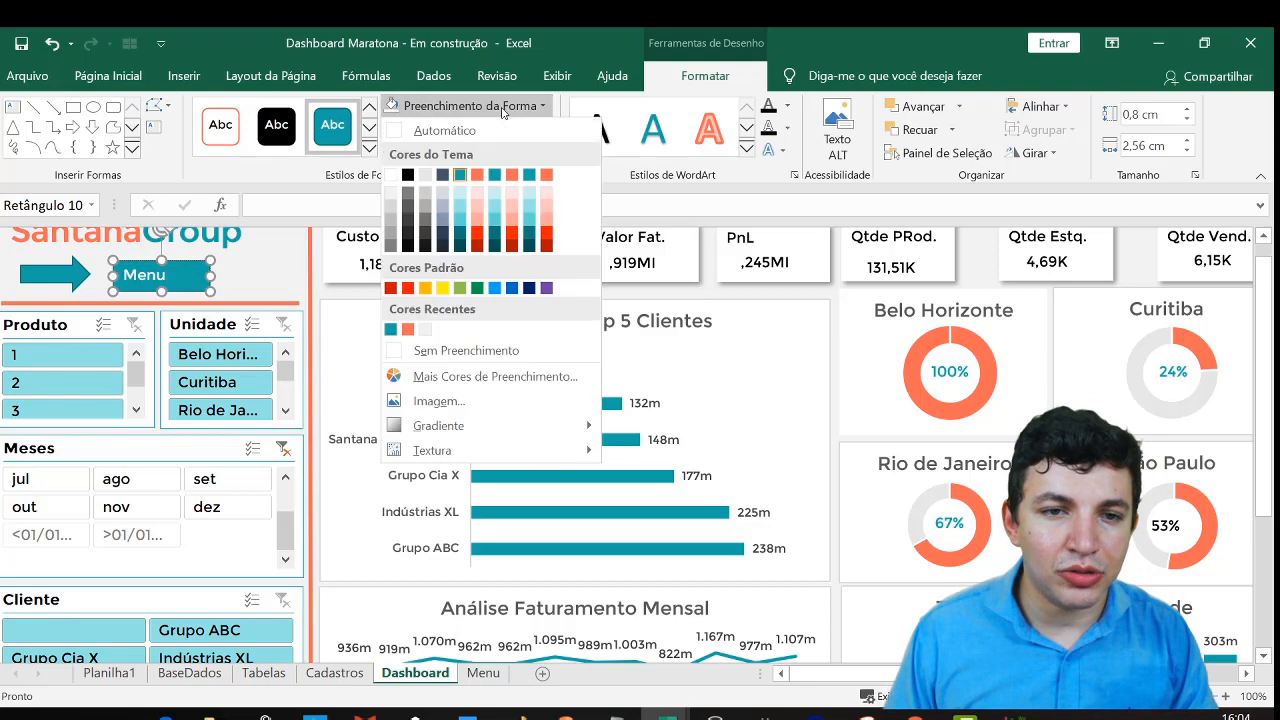
{"action": "left_click", "coordinate": [408, 329]}
{"action": "scroll", "coordinate": [150, 290], "scroll_direction": "up", "scroll_amount": 1}
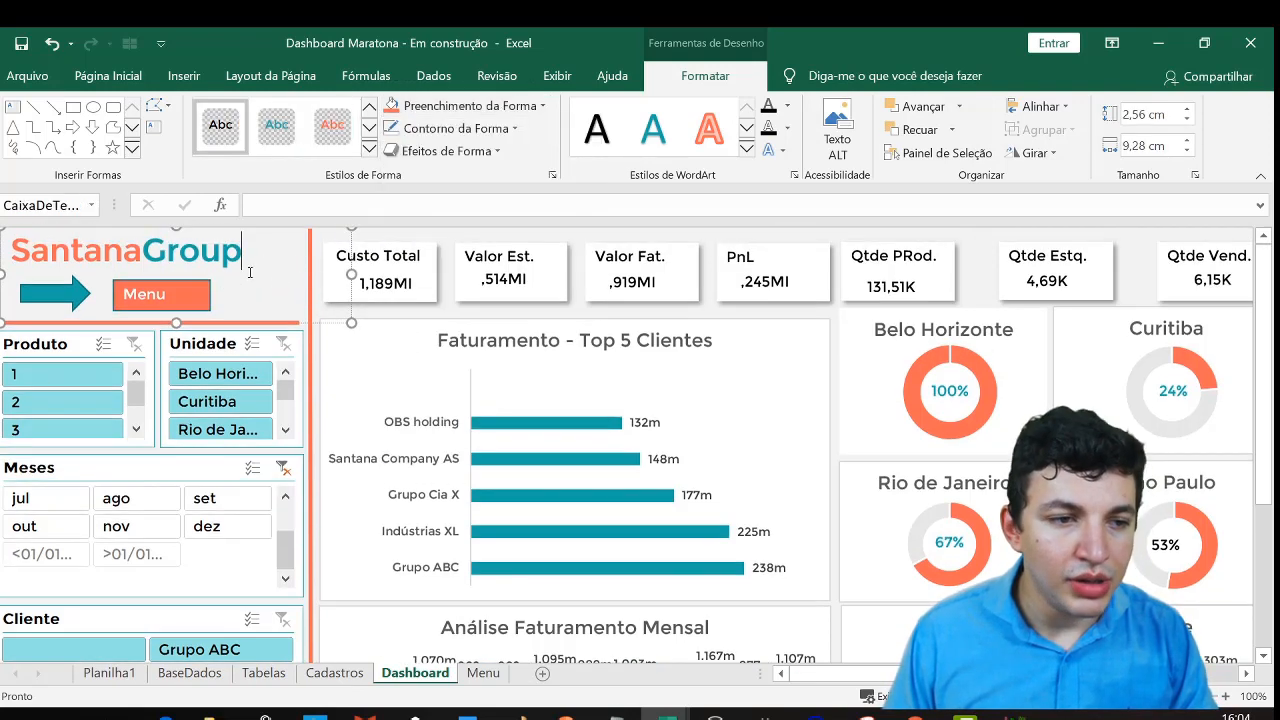
{"action": "left_click", "coordinate": [65, 294]}
{"action": "left_click", "coordinate": [165, 293], "text": "ctrl"}
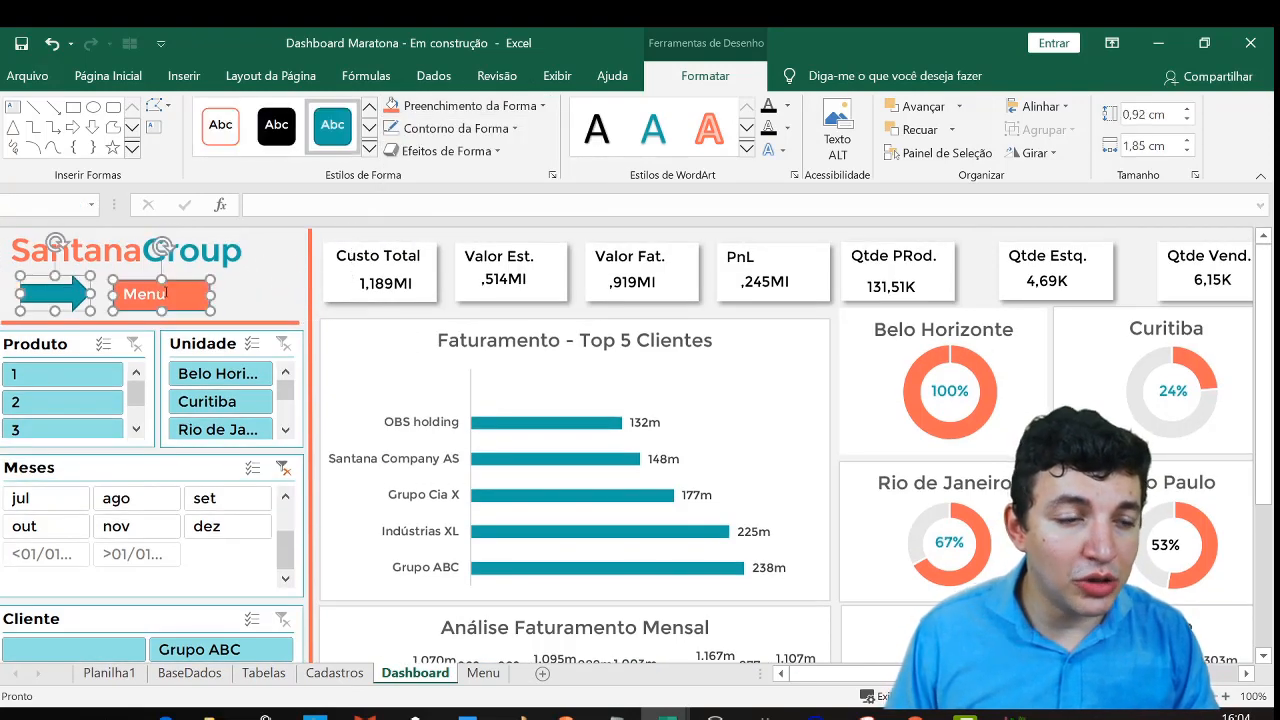
{"action": "right_click", "coordinate": [177, 292]}
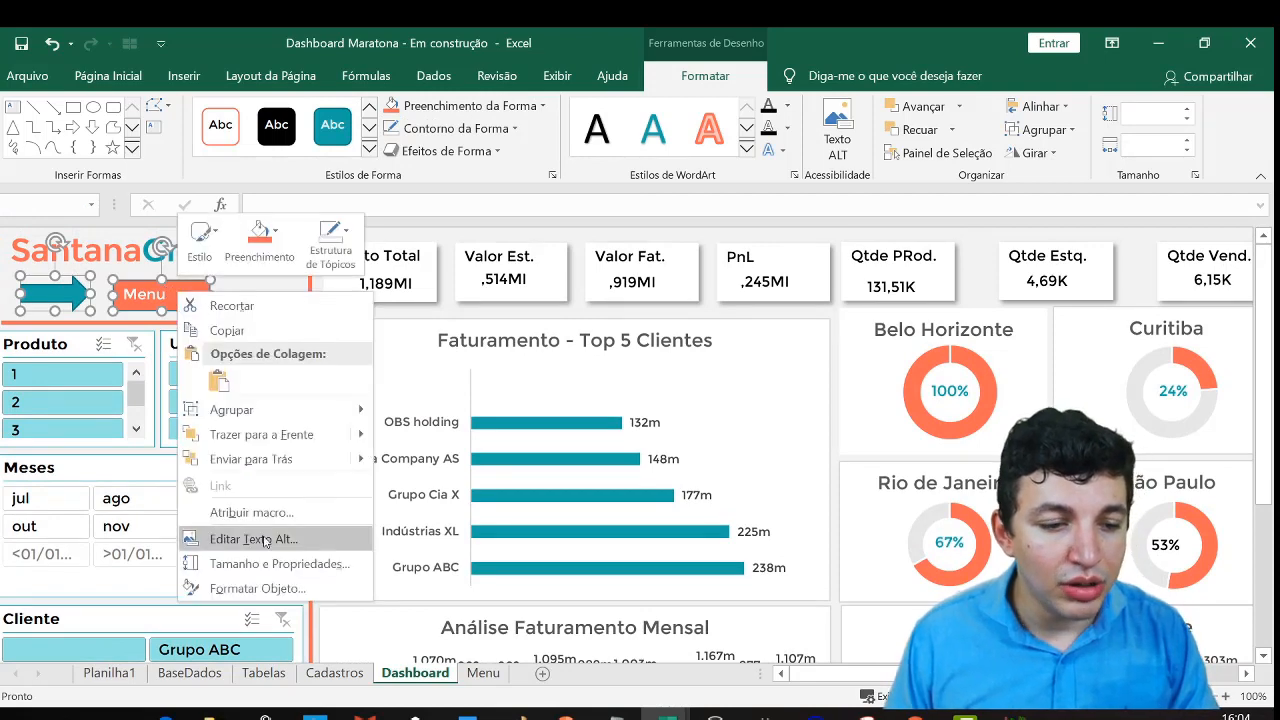
{"action": "left_click", "coordinate": [74, 304]}
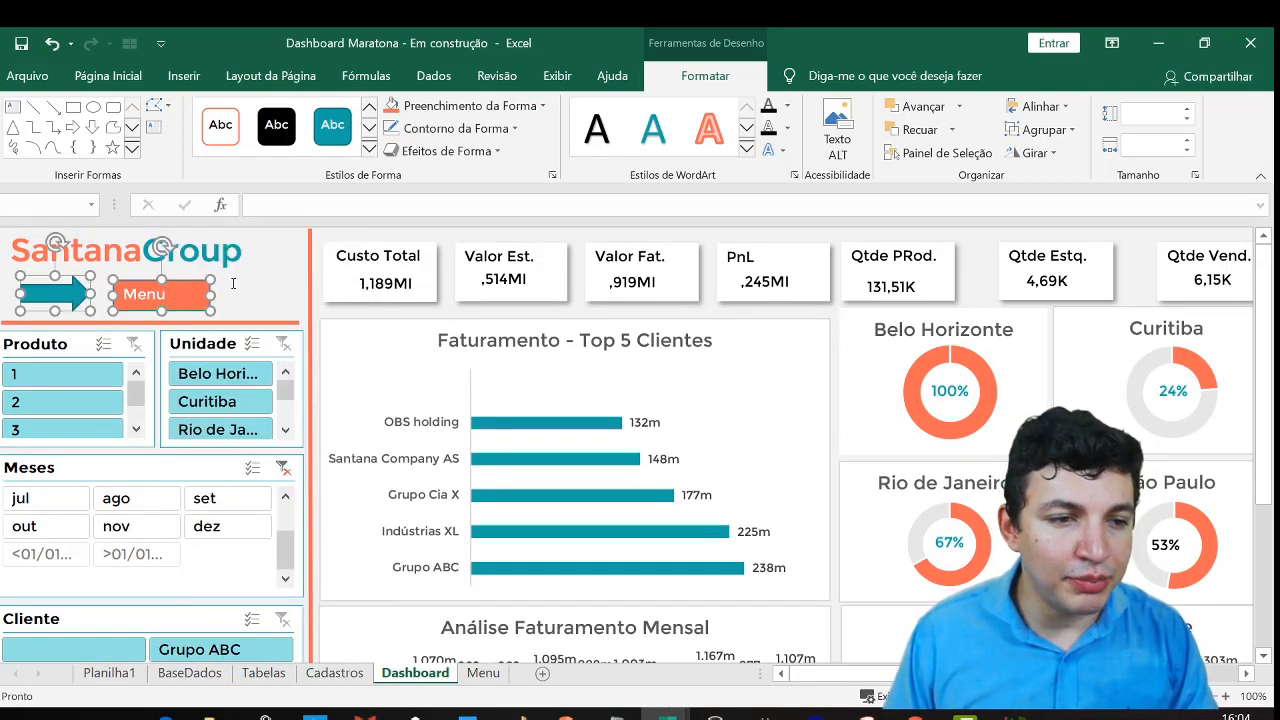
{"action": "left_click", "coordinate": [120, 294]}
Insert a hyperlink on the arrow shape that goes to cell A1 of the Menu sheet in this document
{"action": "left_click", "coordinate": [74, 296]}
{"action": "right_click", "coordinate": [70, 296]}
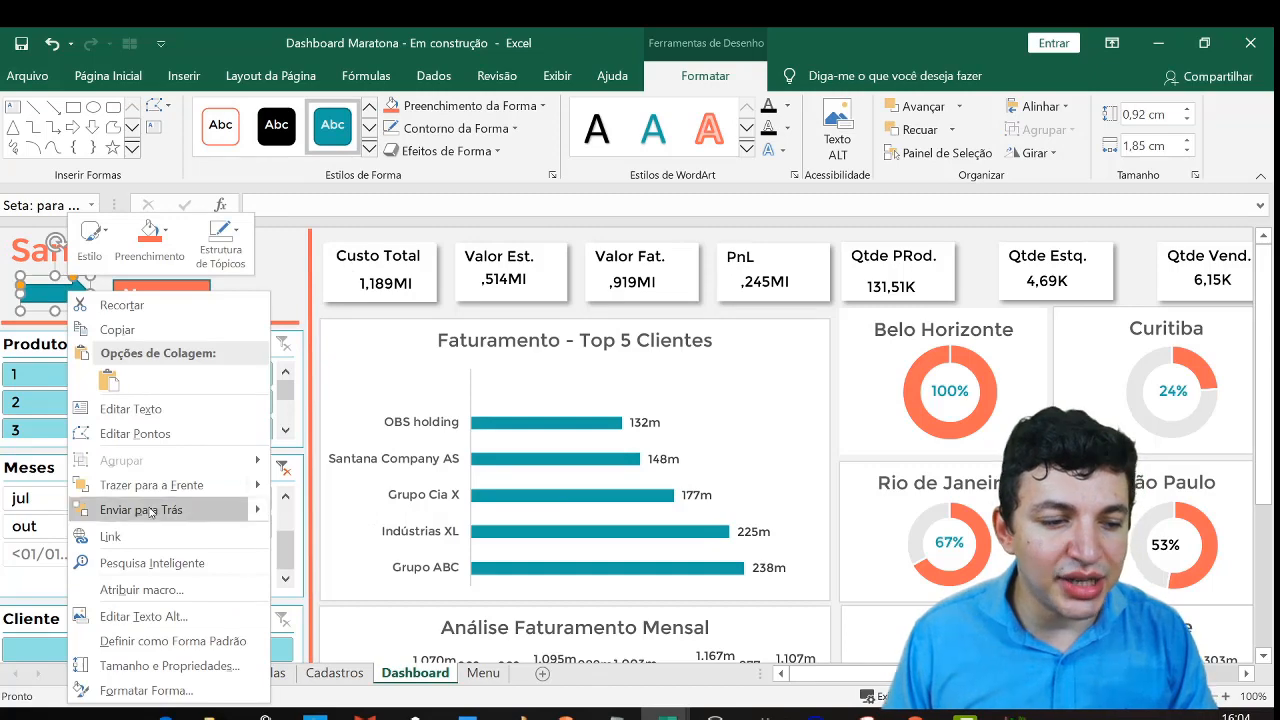
{"action": "left_click", "coordinate": [120, 536]}
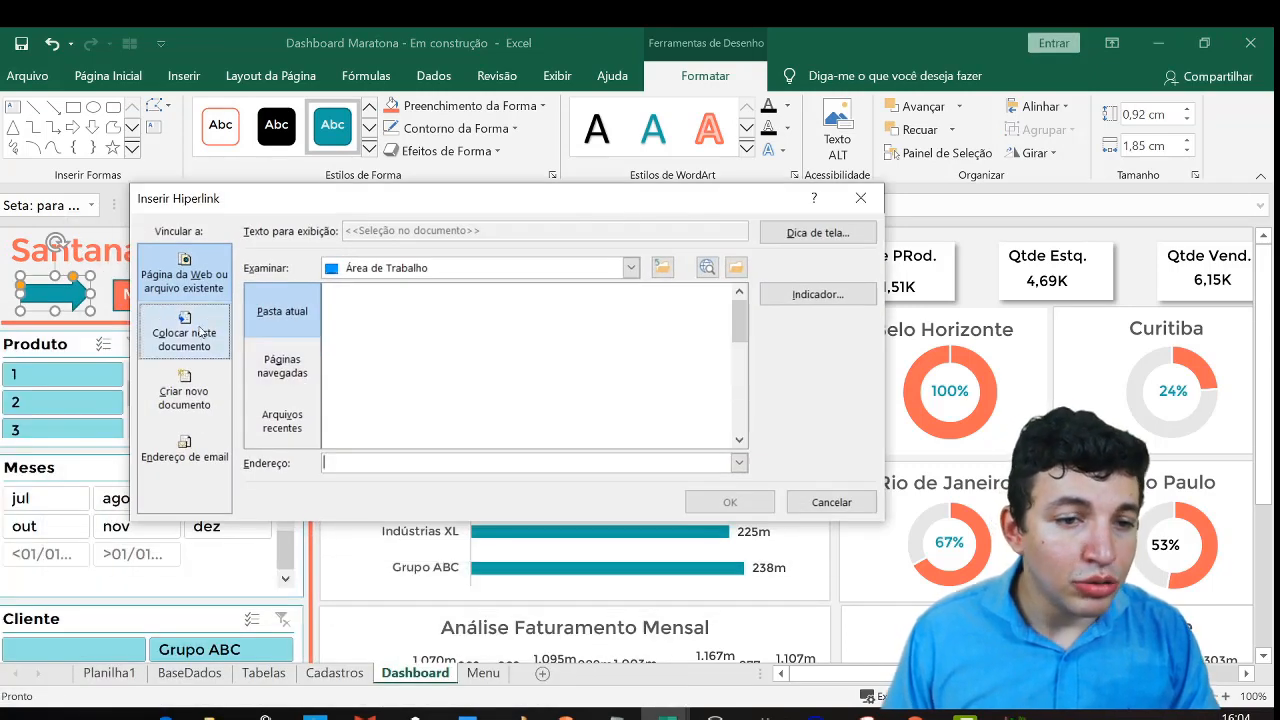
{"action": "left_click", "coordinate": [195, 335]}
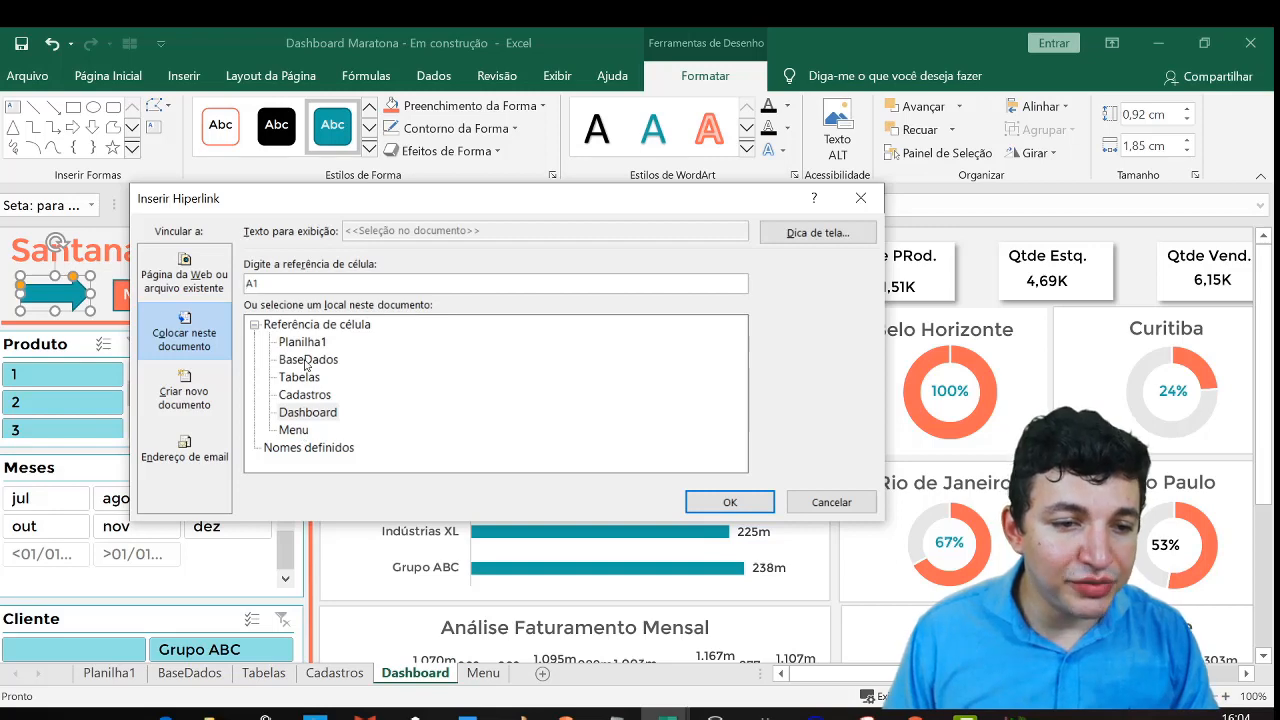
{"action": "left_click", "coordinate": [294, 430]}
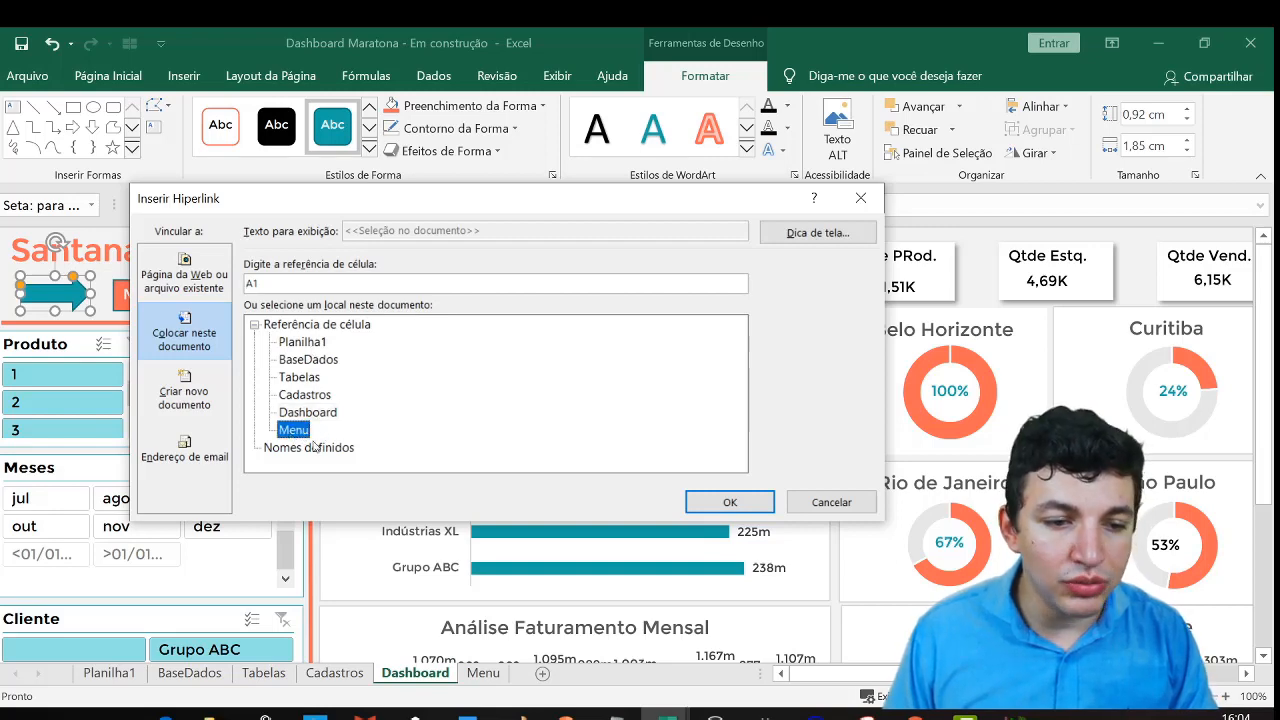
{"action": "left_click", "coordinate": [730, 502]}
{"action": "left_click", "coordinate": [248, 268]}
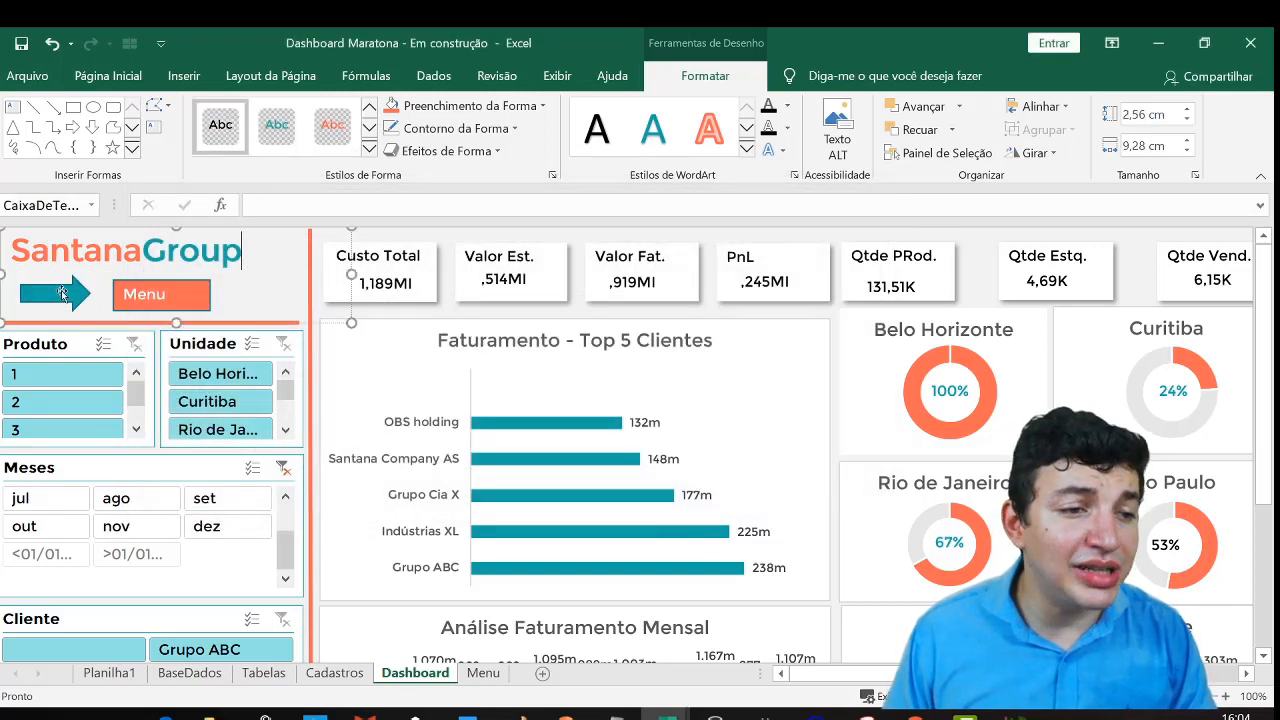
Test the arrow's hyperlink to the Menu sheet, and return to the Dashboard sheet
{"action": "left_click", "coordinate": [448, 312]}
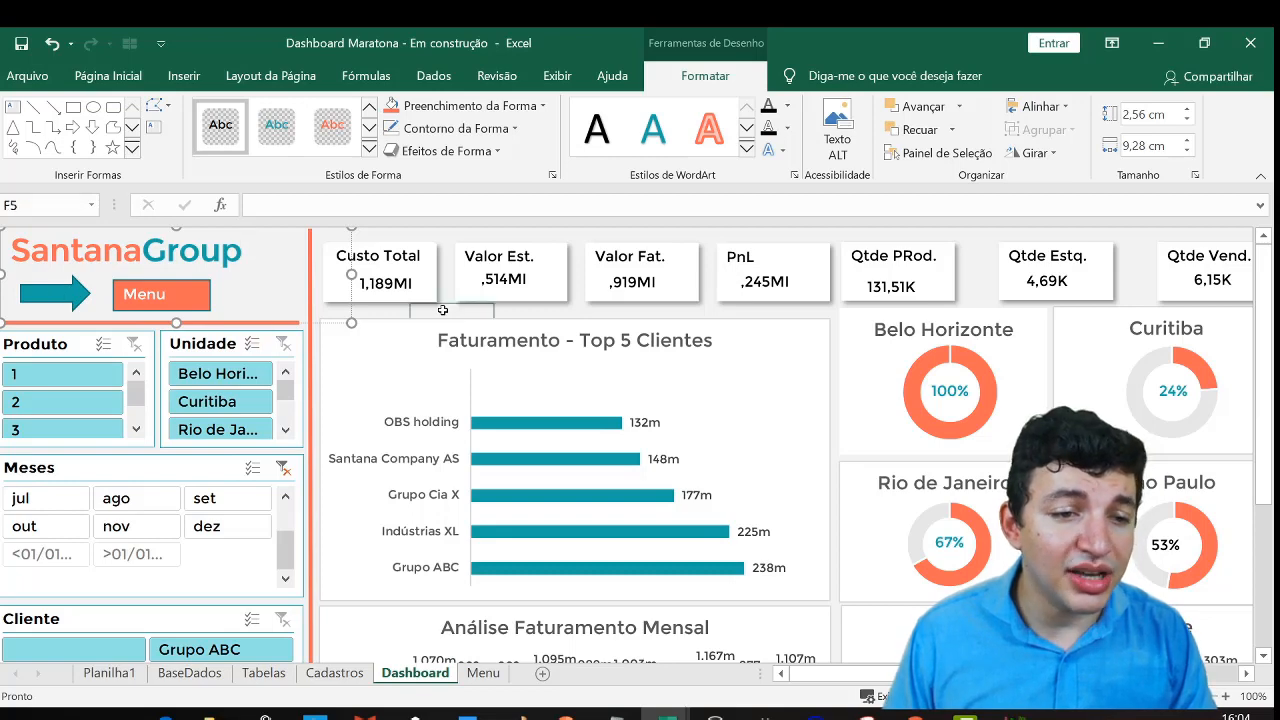
{"action": "left_click", "coordinate": [55, 290]}
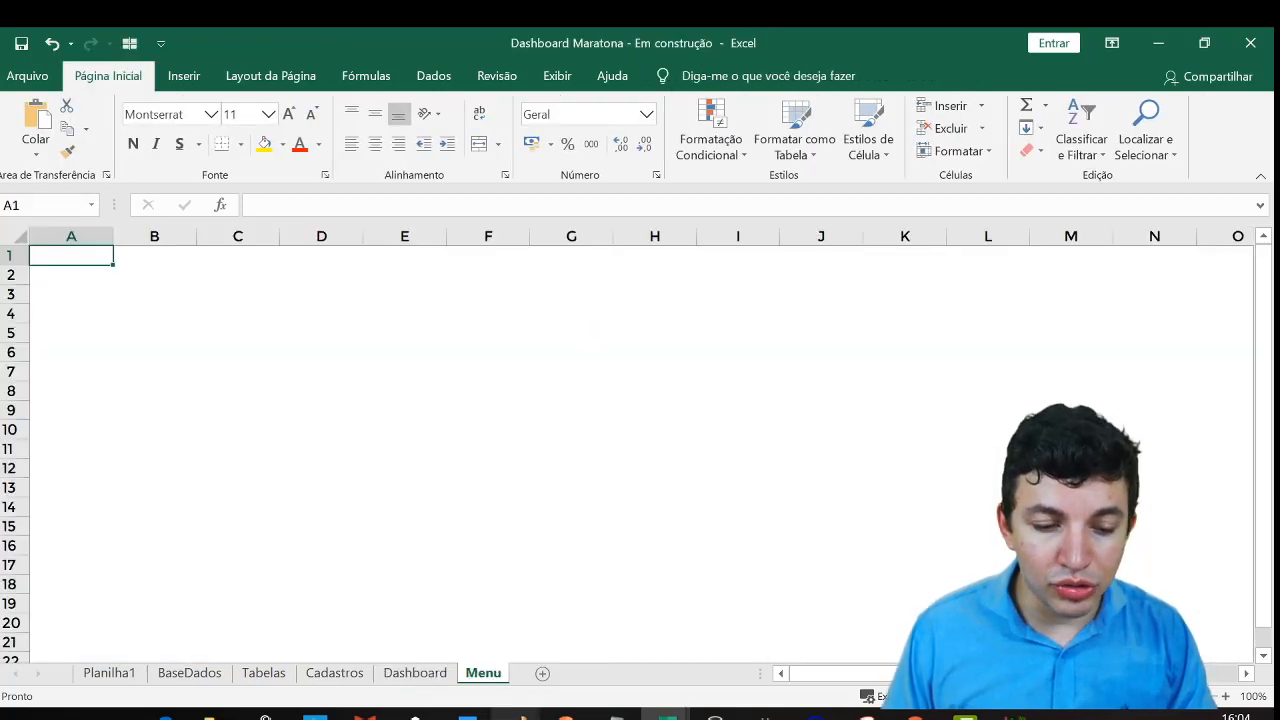
{"action": "left_click", "coordinate": [420, 676]}
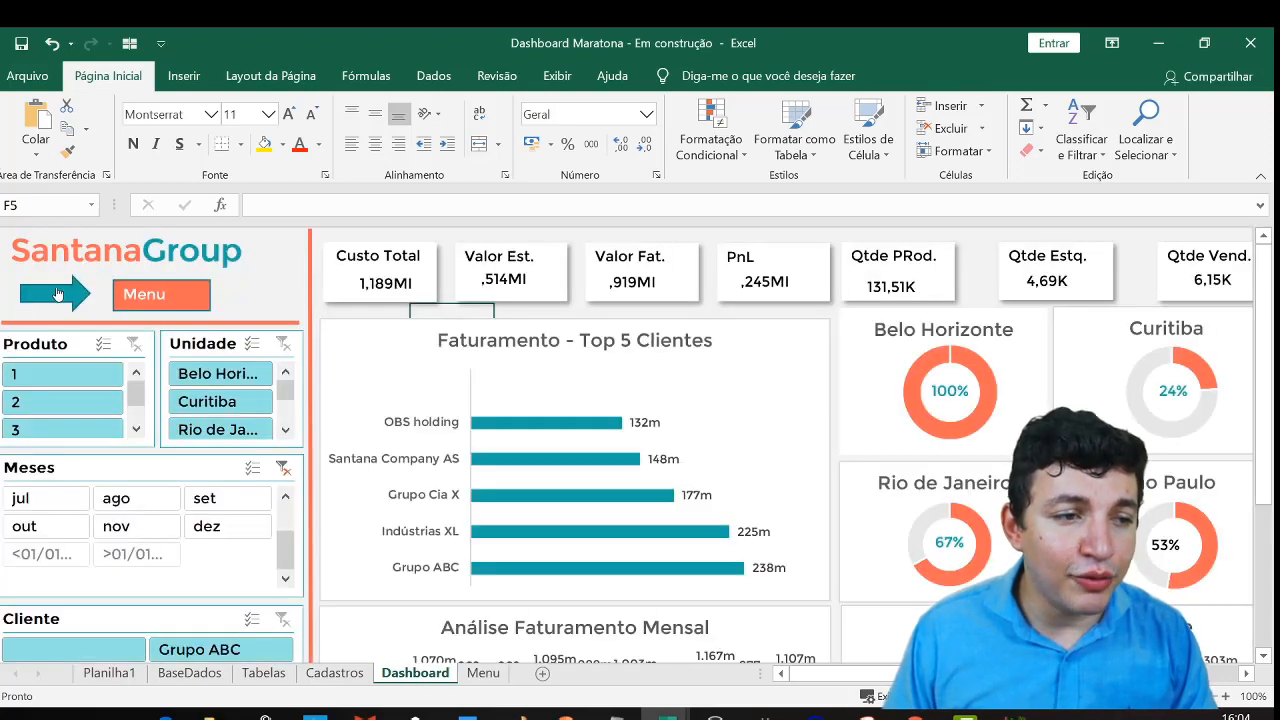
Group the Menu rectangle and the arrow into one object, and deselect it
{"action": "left_click", "coordinate": [169, 289]}
{"action": "left_click", "coordinate": [70, 304], "text": "ctrl"}
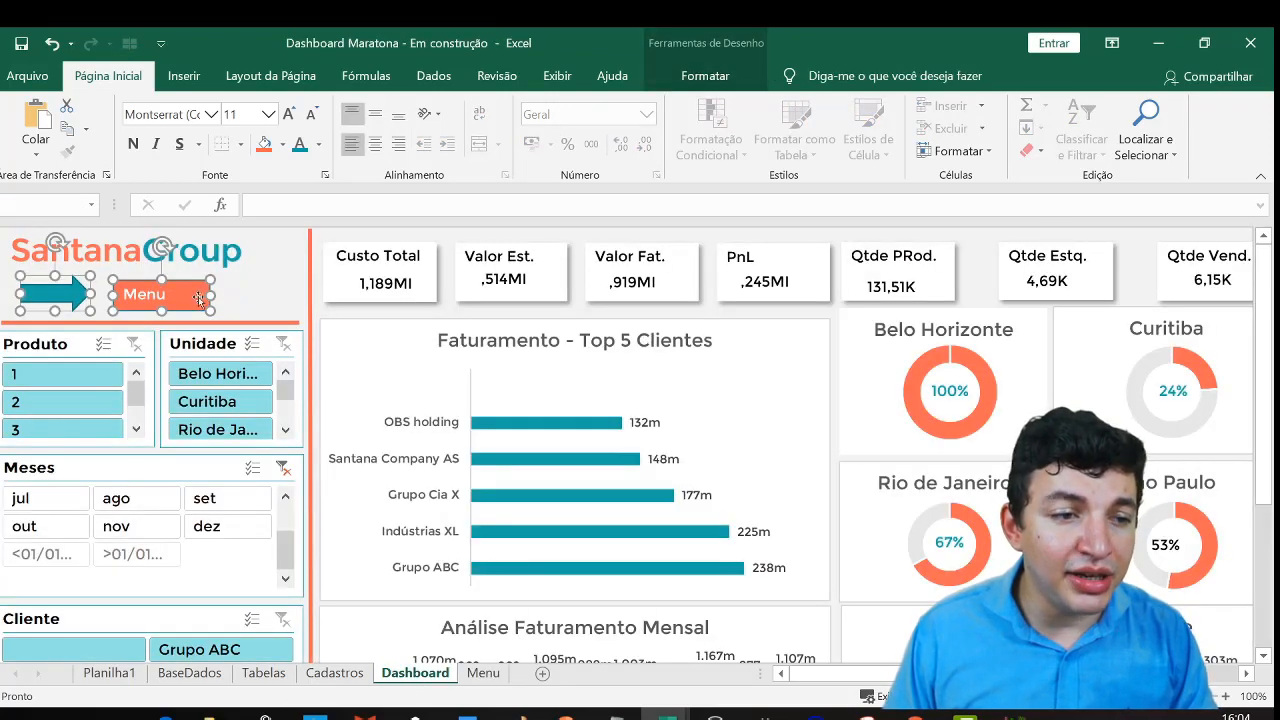
{"action": "right_click", "coordinate": [199, 298]}
{"action": "mouse_move", "coordinate": [290, 416]}
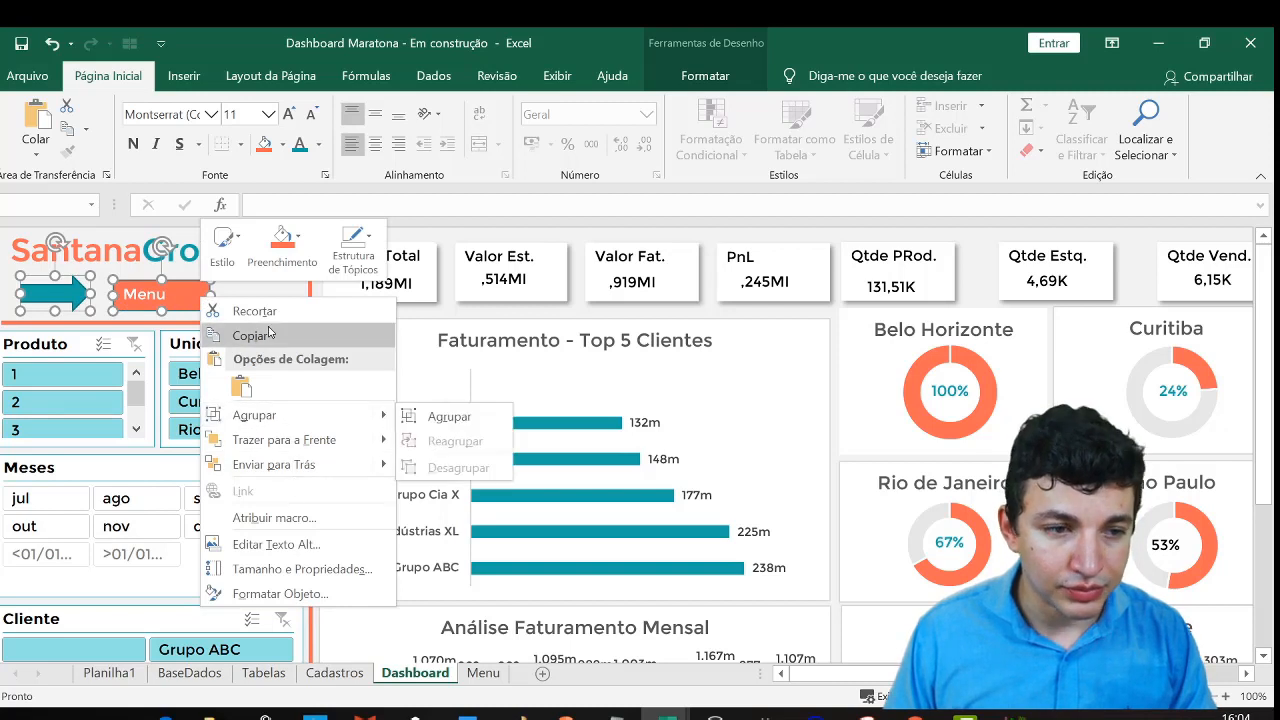
{"action": "left_click", "coordinate": [450, 418]}
{"action": "left_click", "coordinate": [260, 273]}
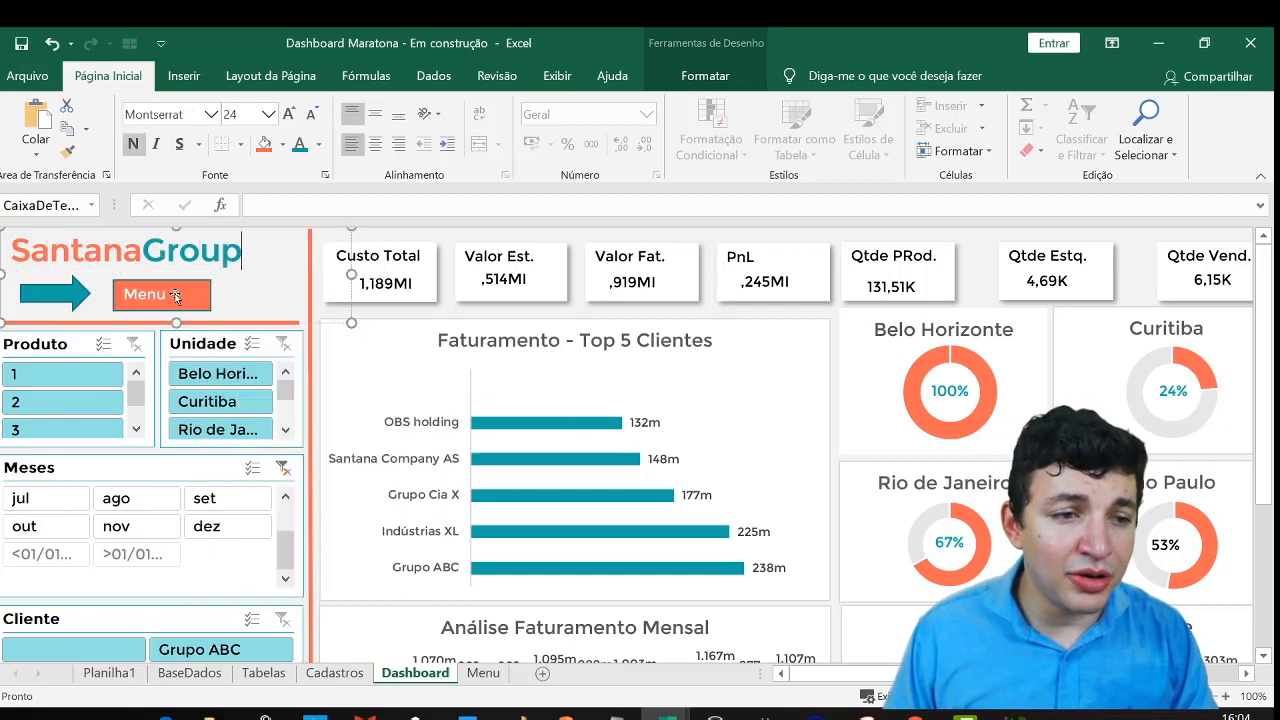
{"action": "left_click", "coordinate": [455, 236]}
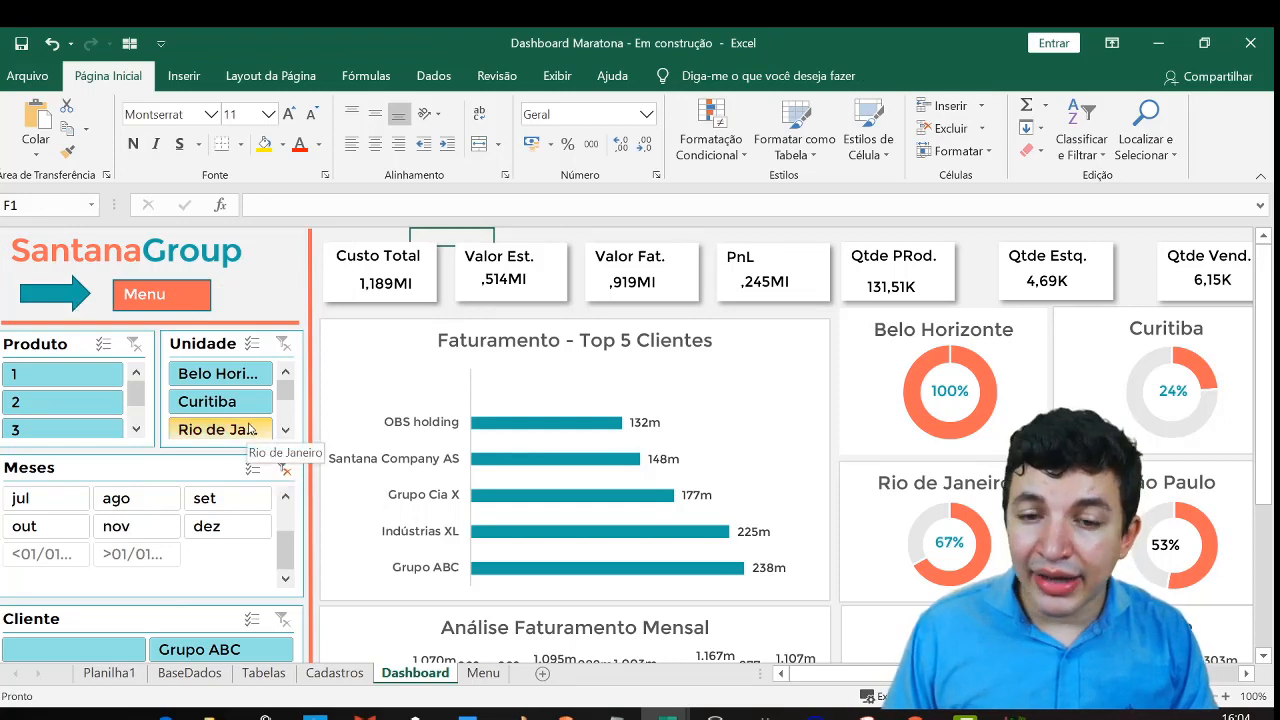
Clear the month filter of the Meses slicer on the Dashboard sheet
{"action": "left_click", "coordinate": [483, 675]}
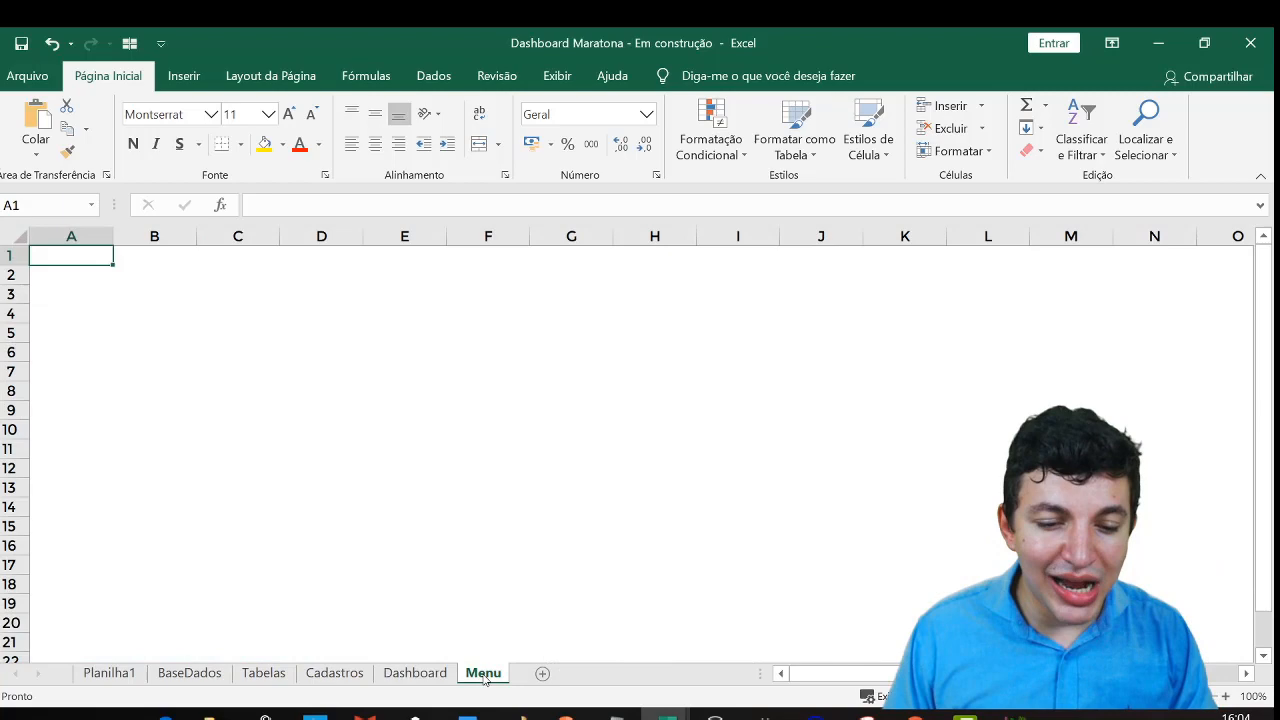
{"action": "left_click", "coordinate": [416, 674]}
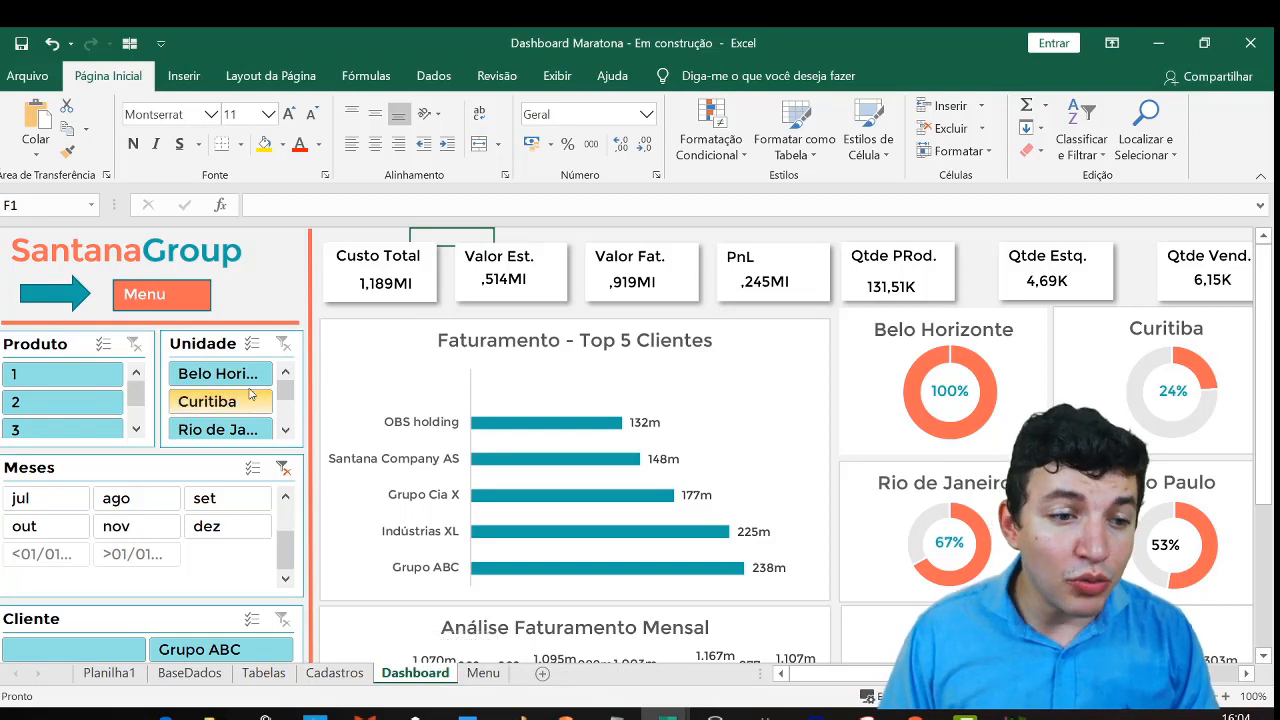
{"action": "left_click", "coordinate": [283, 468]}
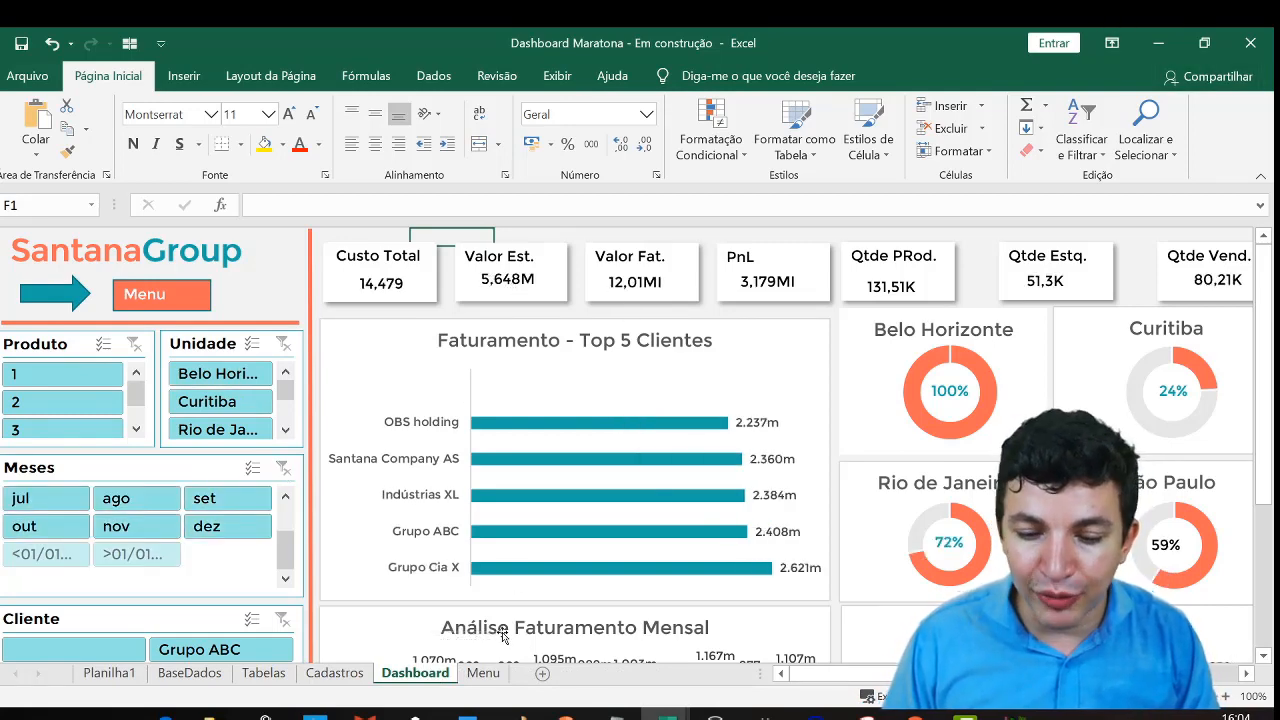
Try drawing a straight horizontal line about 3 cm long between the title and the value of the Custo Total card
{"action": "left_click", "coordinate": [184, 76]}
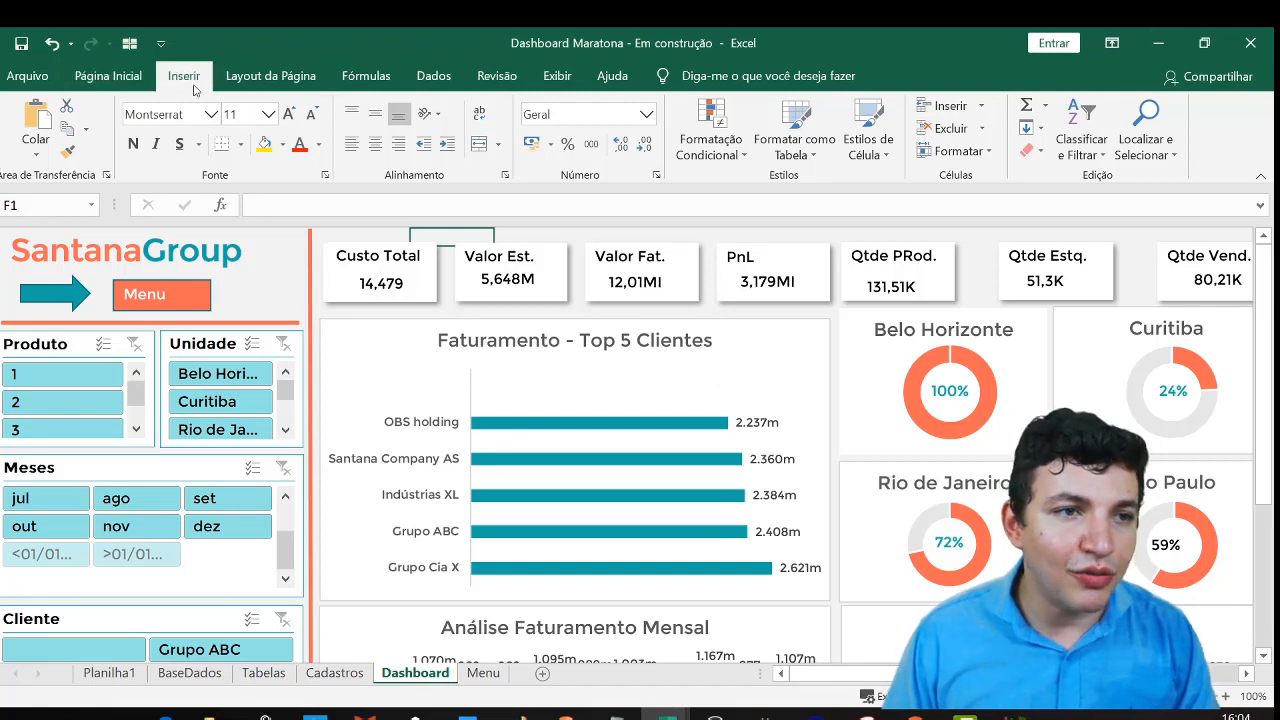
{"action": "left_click", "coordinate": [245, 150]}
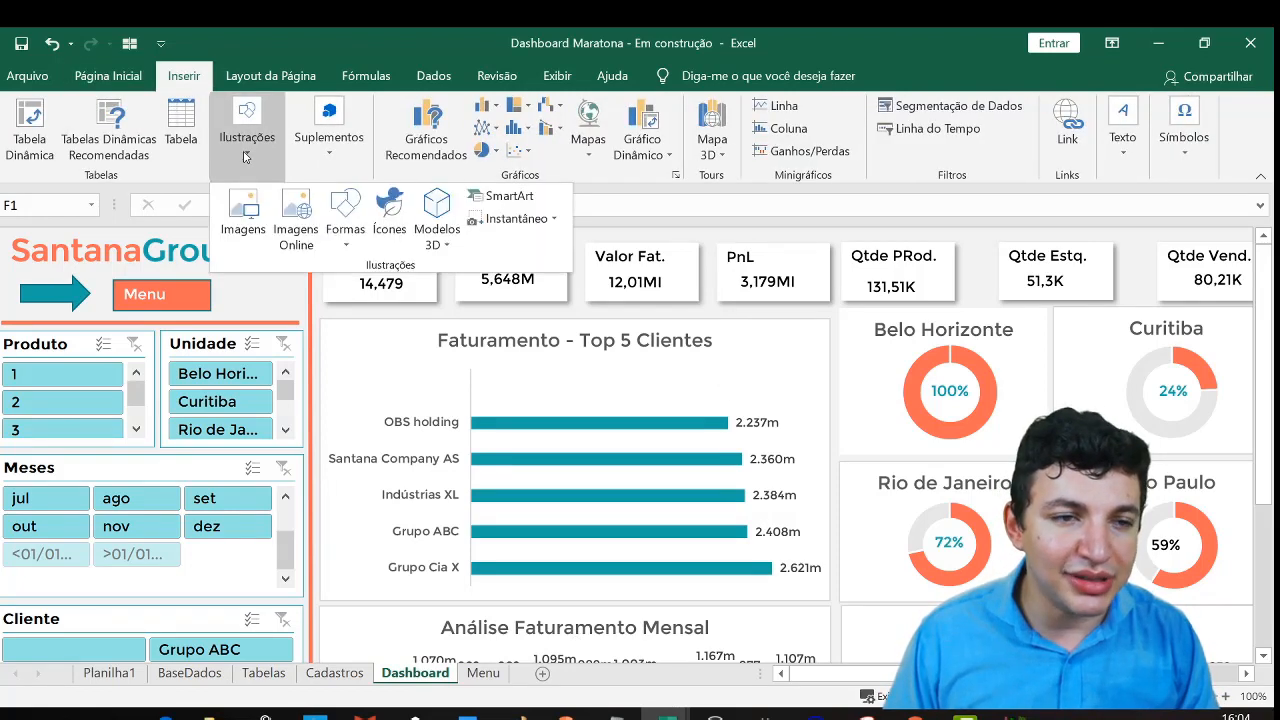
{"action": "left_click", "coordinate": [350, 238]}
{"action": "left_click", "coordinate": [335, 290]}
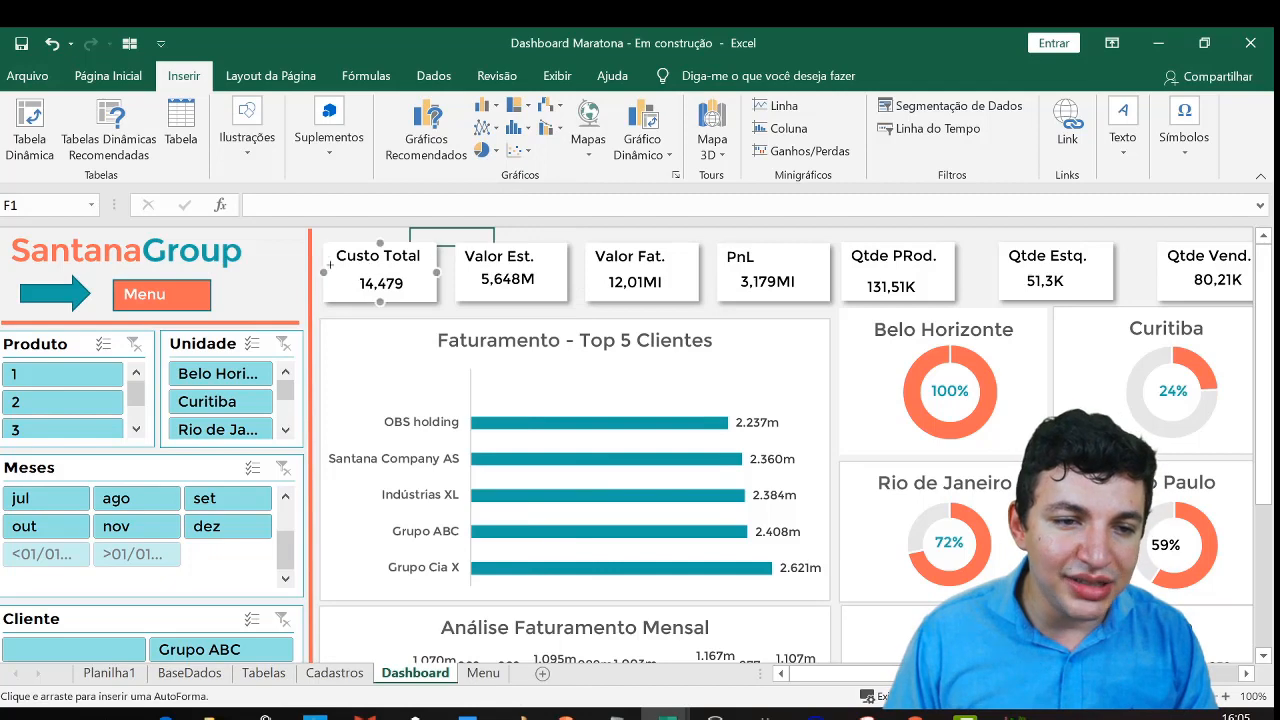
{"action": "left_click_drag", "start_coordinate": [439, 264], "coordinate": [438, 268]}
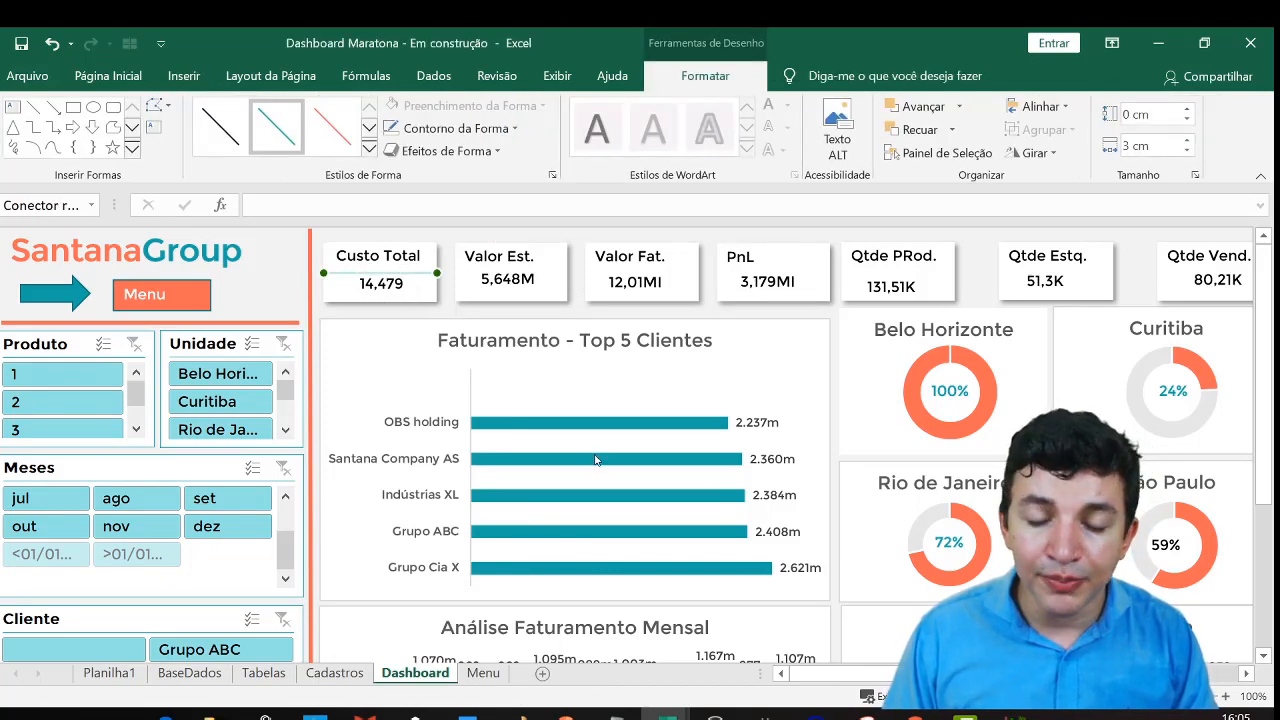
{"action": "key", "text": "Escape"}
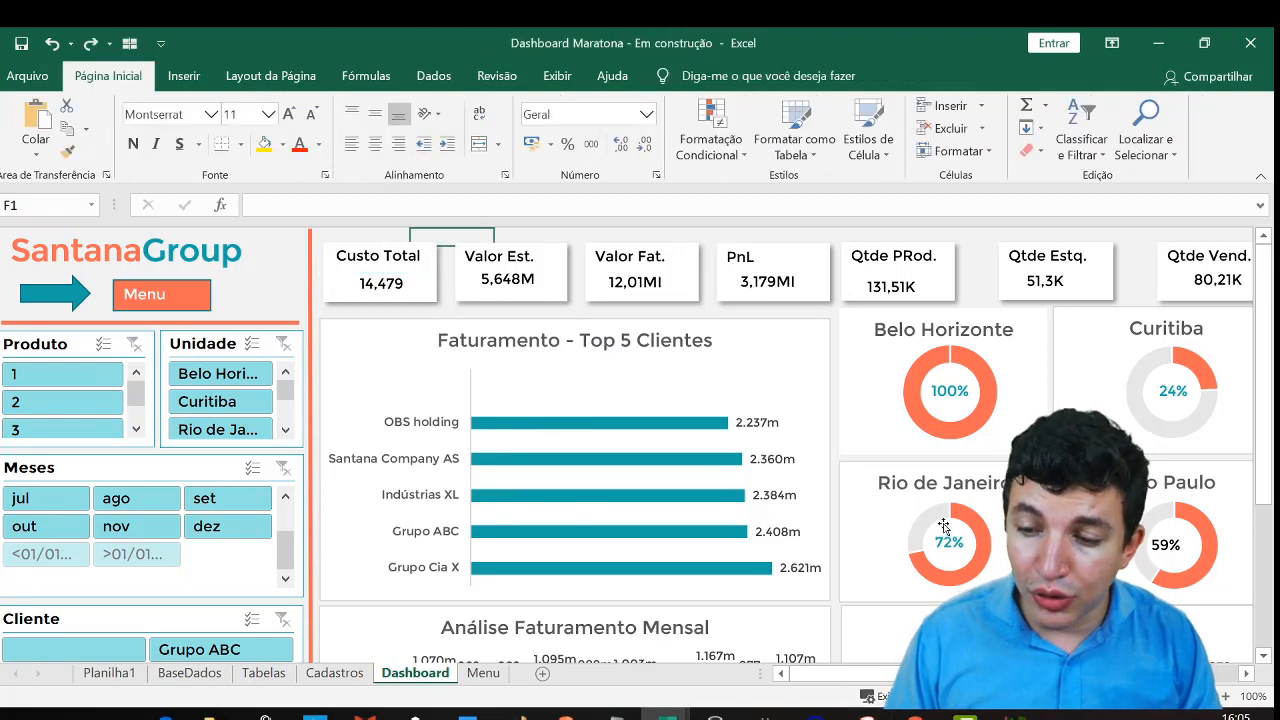
Switch to the Dashboard Maratona - Final workbook and inspect the coins icon on its Faturamento - Top 5 Clientes chart
{"action": "scroll", "coordinate": [905, 636], "scroll_direction": "down", "scroll_amount": 2}
{"action": "left_click", "coordinate": [952, 587]}
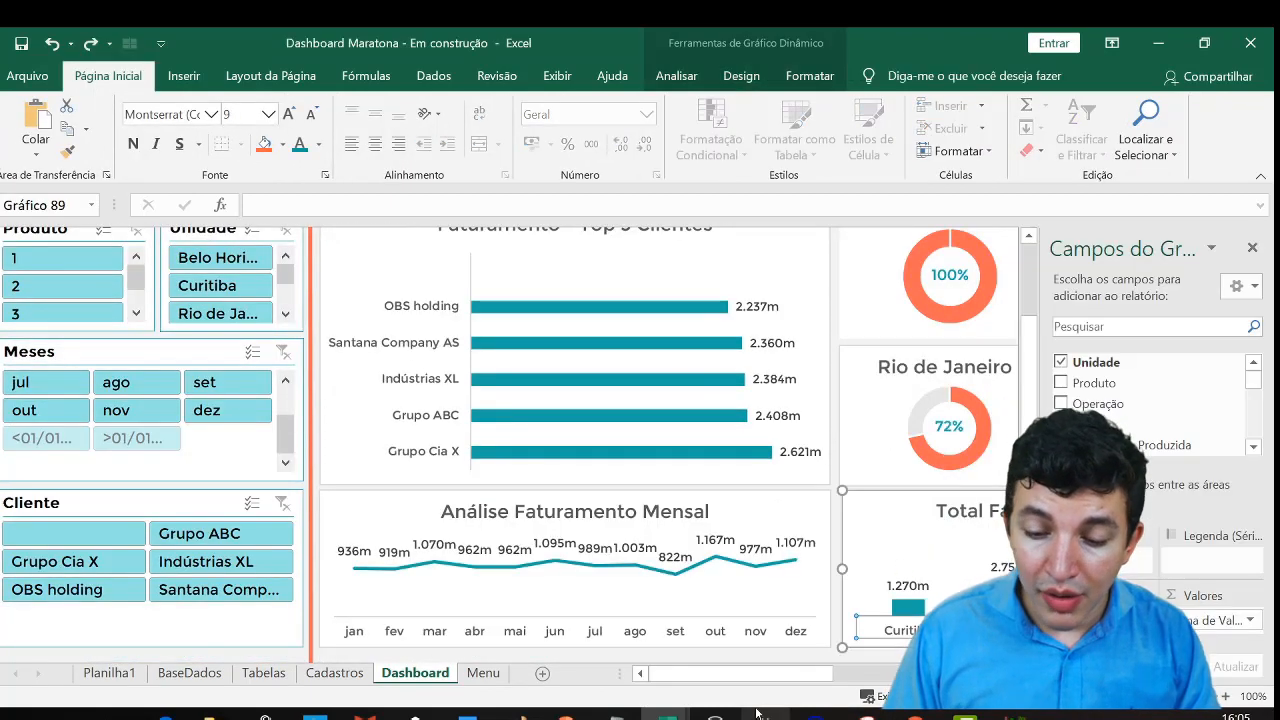
{"action": "mouse_move", "coordinate": [666, 716]}
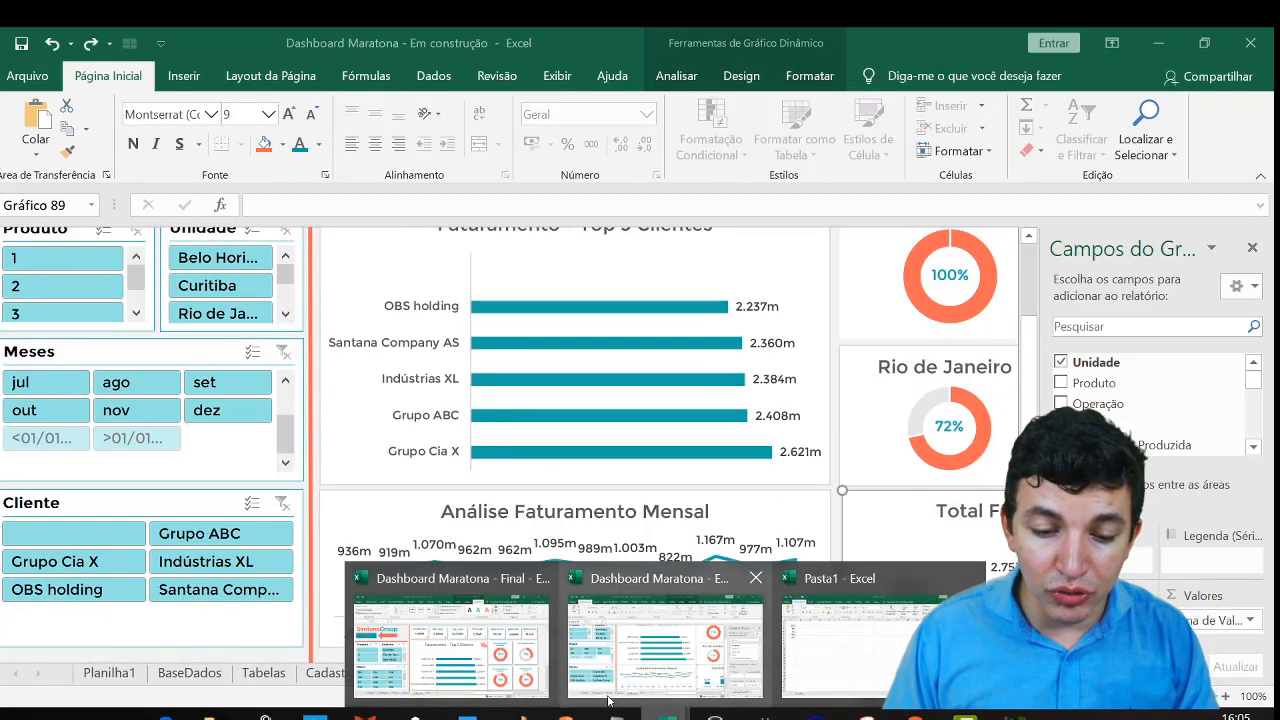
{"action": "left_click", "coordinate": [507, 657]}
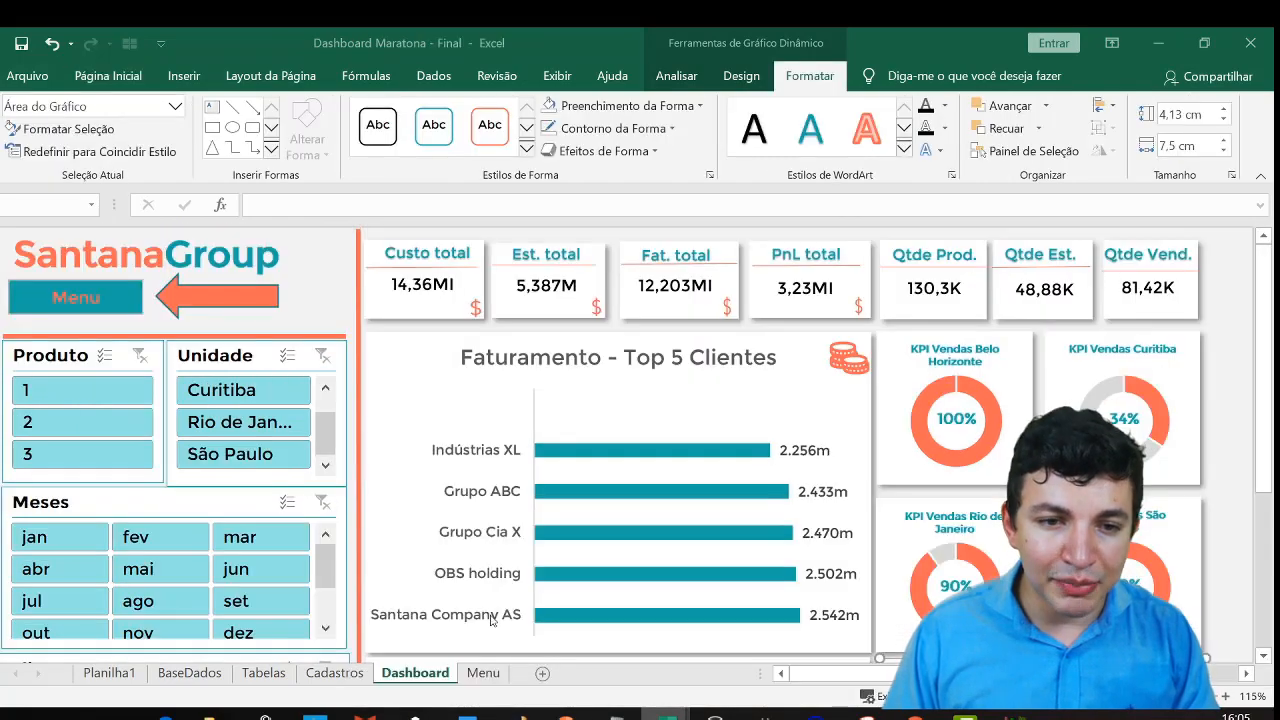
{"action": "scroll", "coordinate": [705, 407], "scroll_direction": "down", "scroll_amount": 1}
{"action": "scroll", "coordinate": [705, 407], "scroll_direction": "up", "scroll_amount": 1}
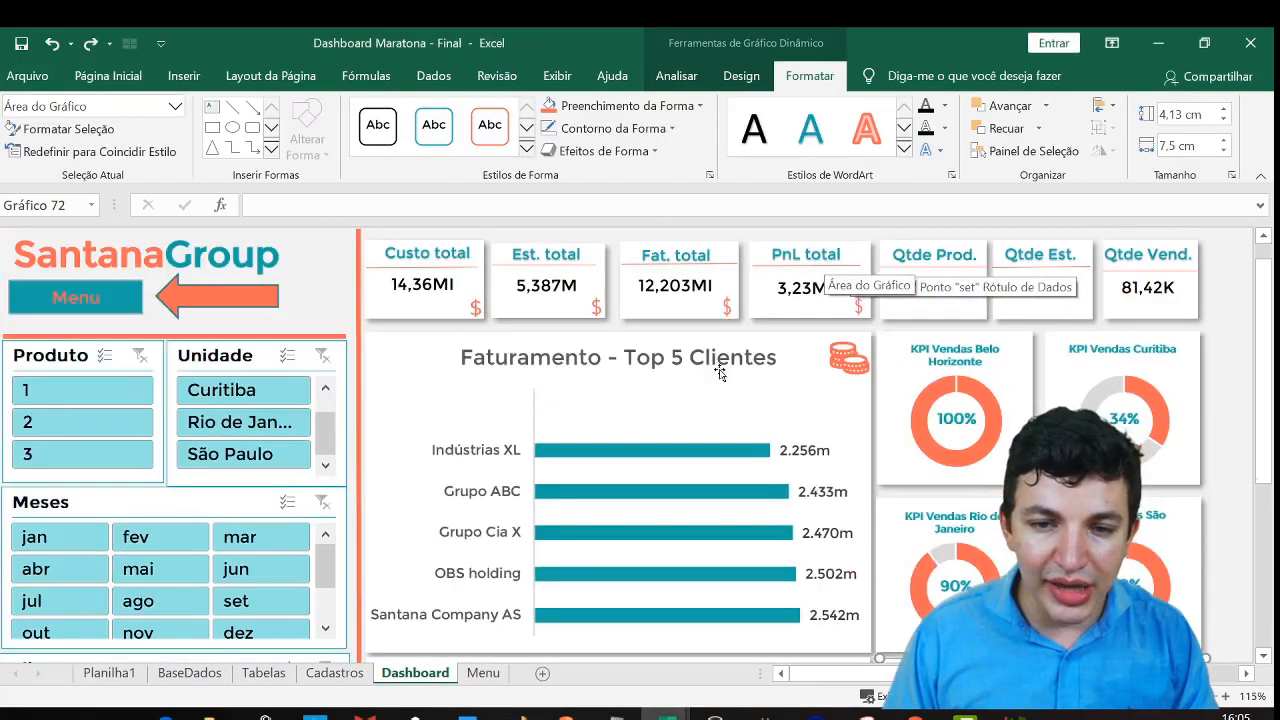
{"action": "left_click", "coordinate": [845, 360]}
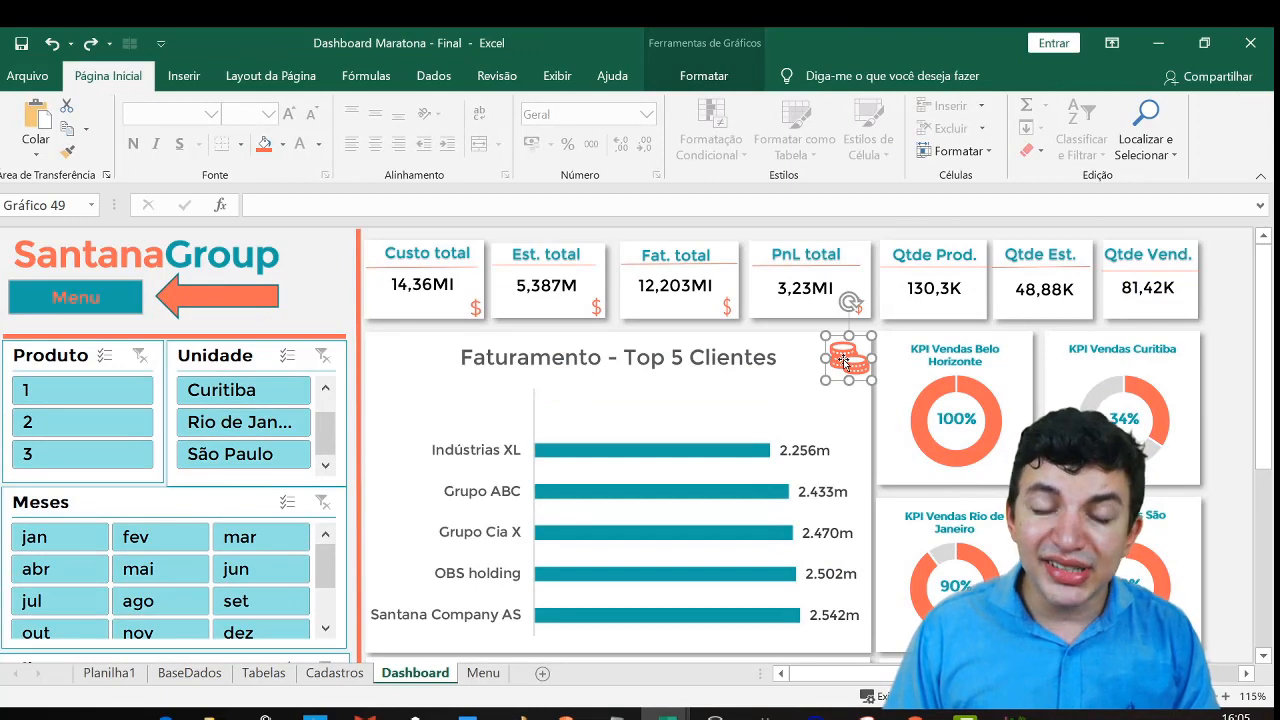
Insert the coins icon from the Comércio category of the icon library into the Dashboard sheet of the Final workbook
{"action": "left_click", "coordinate": [183, 77]}
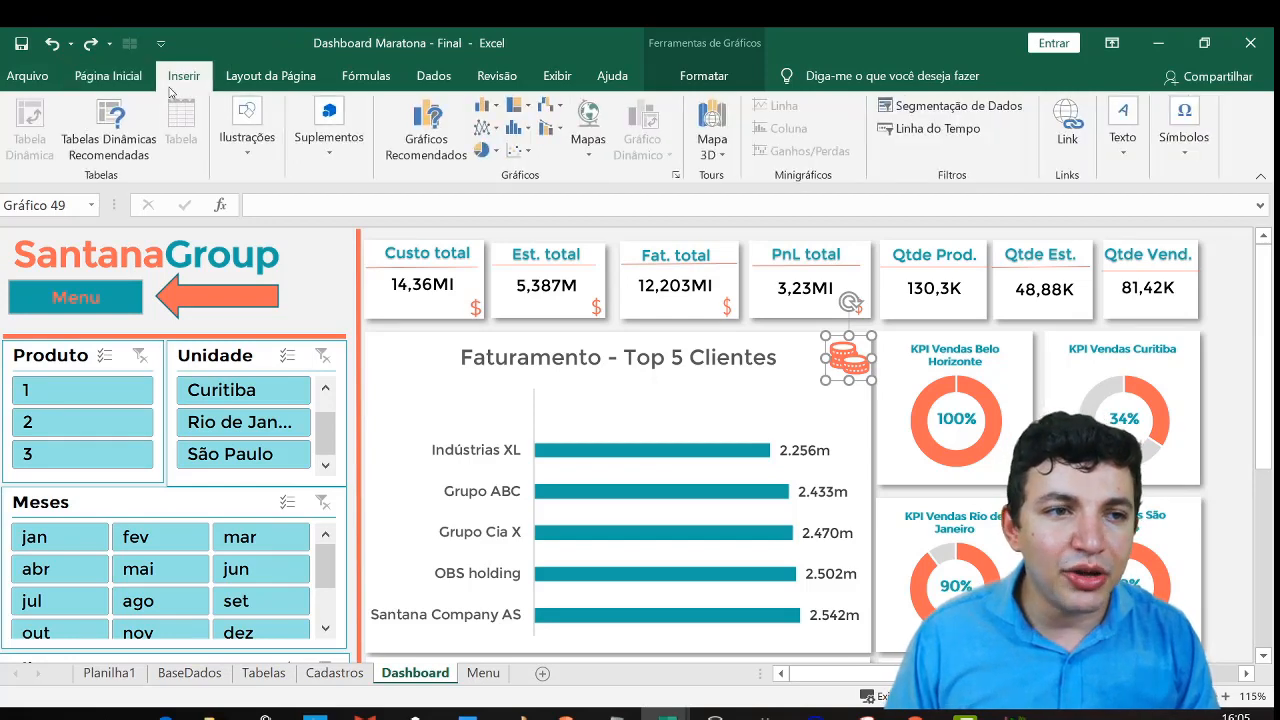
{"action": "left_click", "coordinate": [232, 150]}
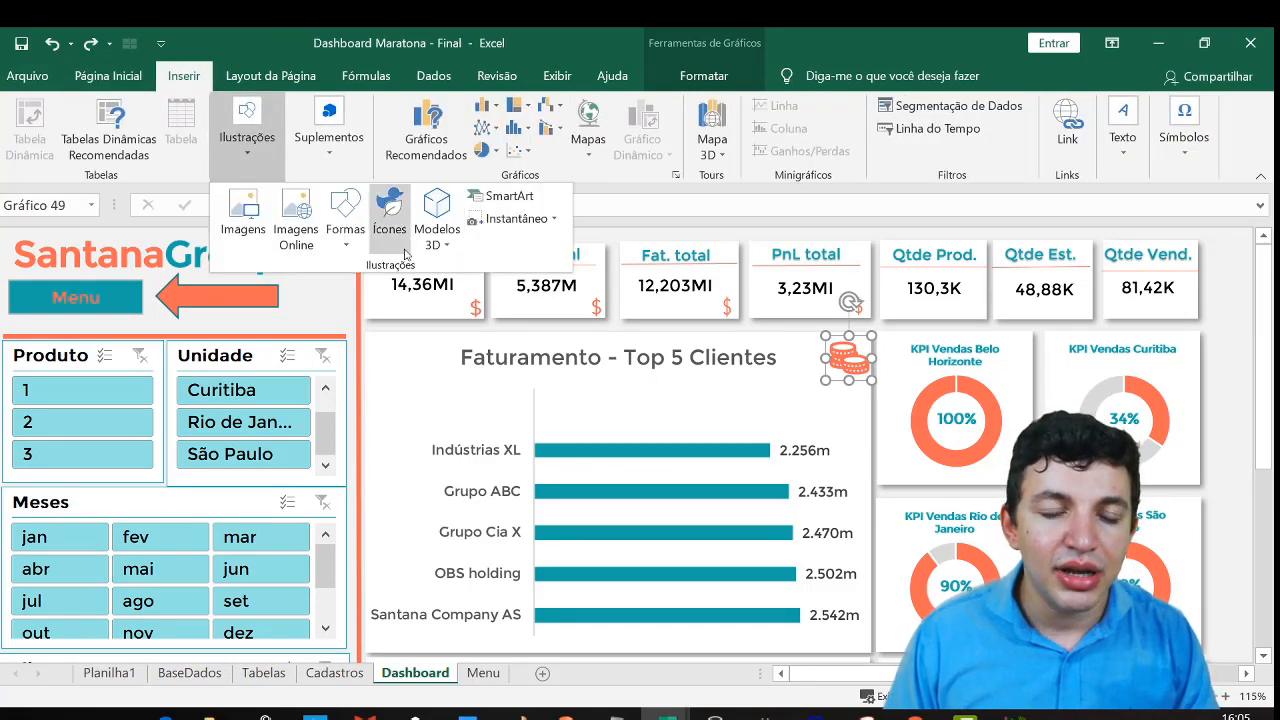
{"action": "left_click", "coordinate": [389, 212]}
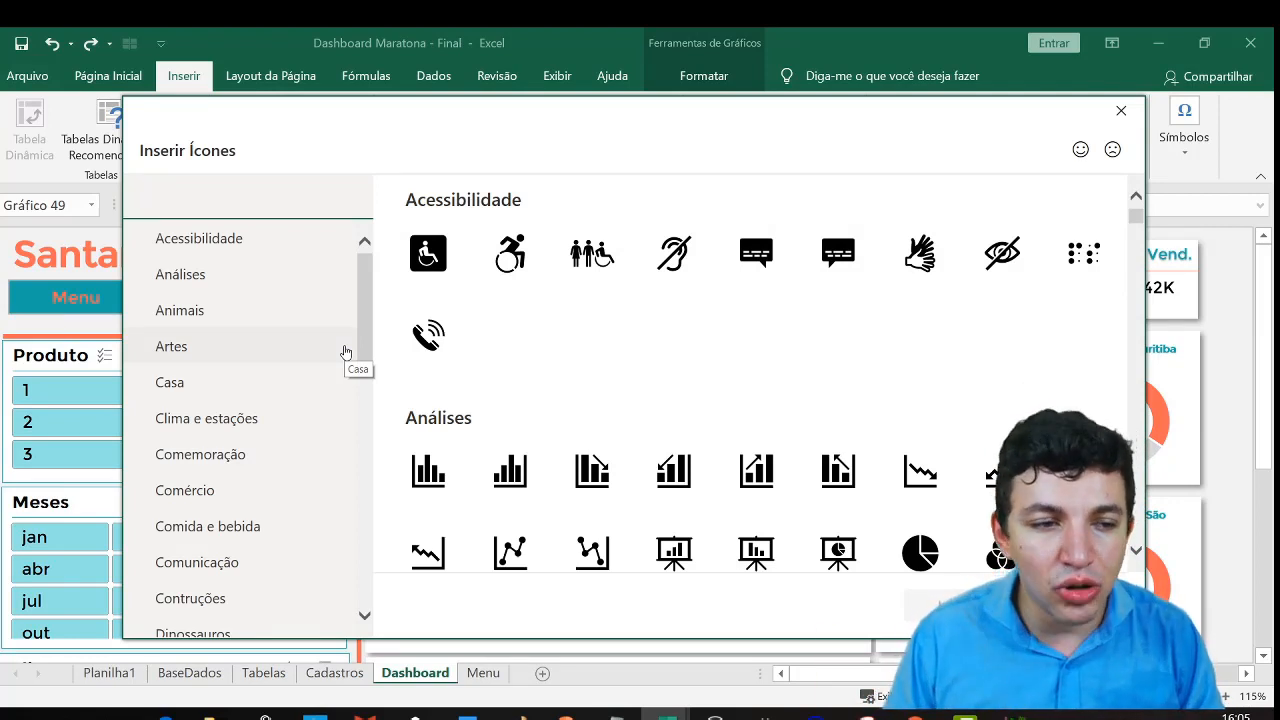
{"action": "left_click", "coordinate": [270, 490]}
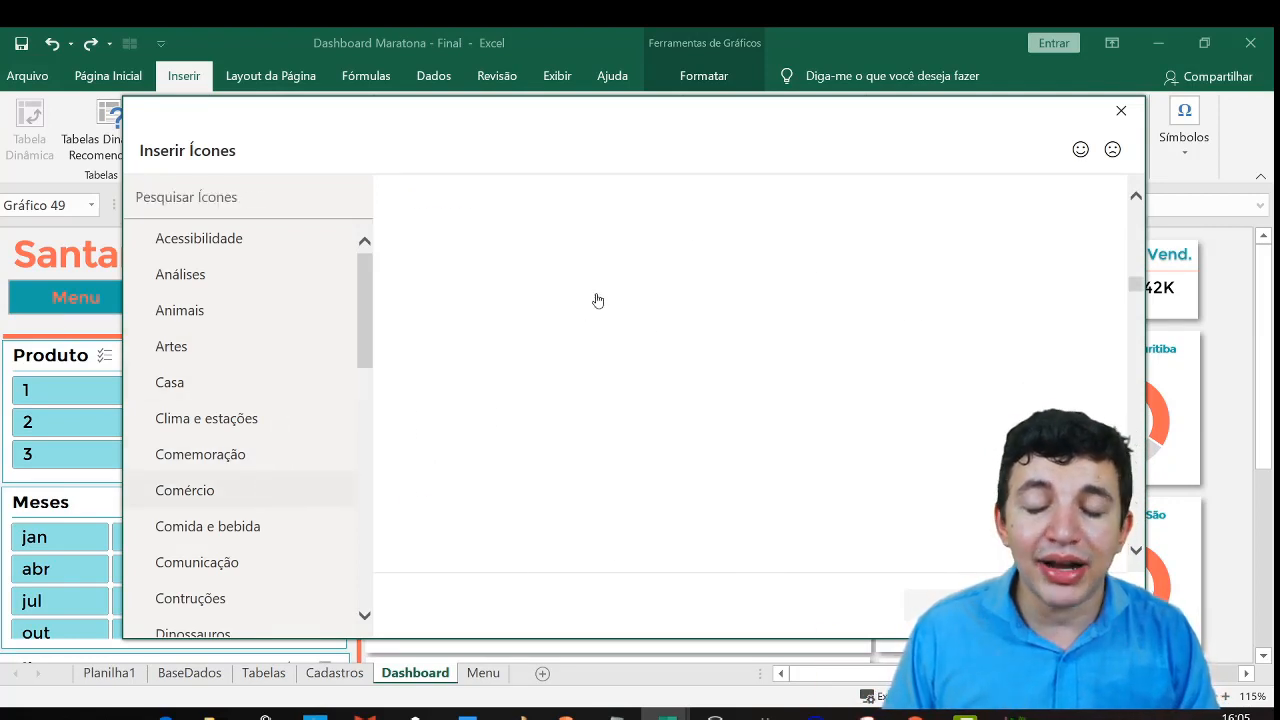
{"action": "left_click", "coordinate": [429, 254]}
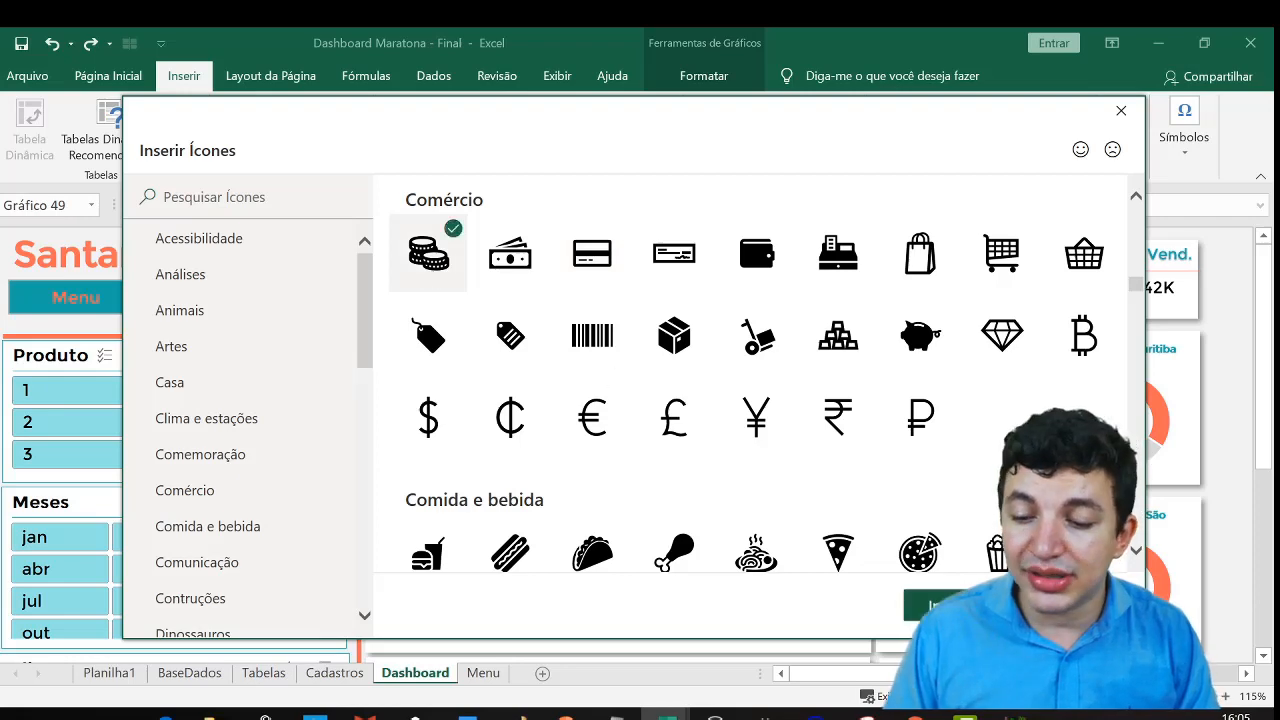
{"action": "left_click", "coordinate": [940, 605]}
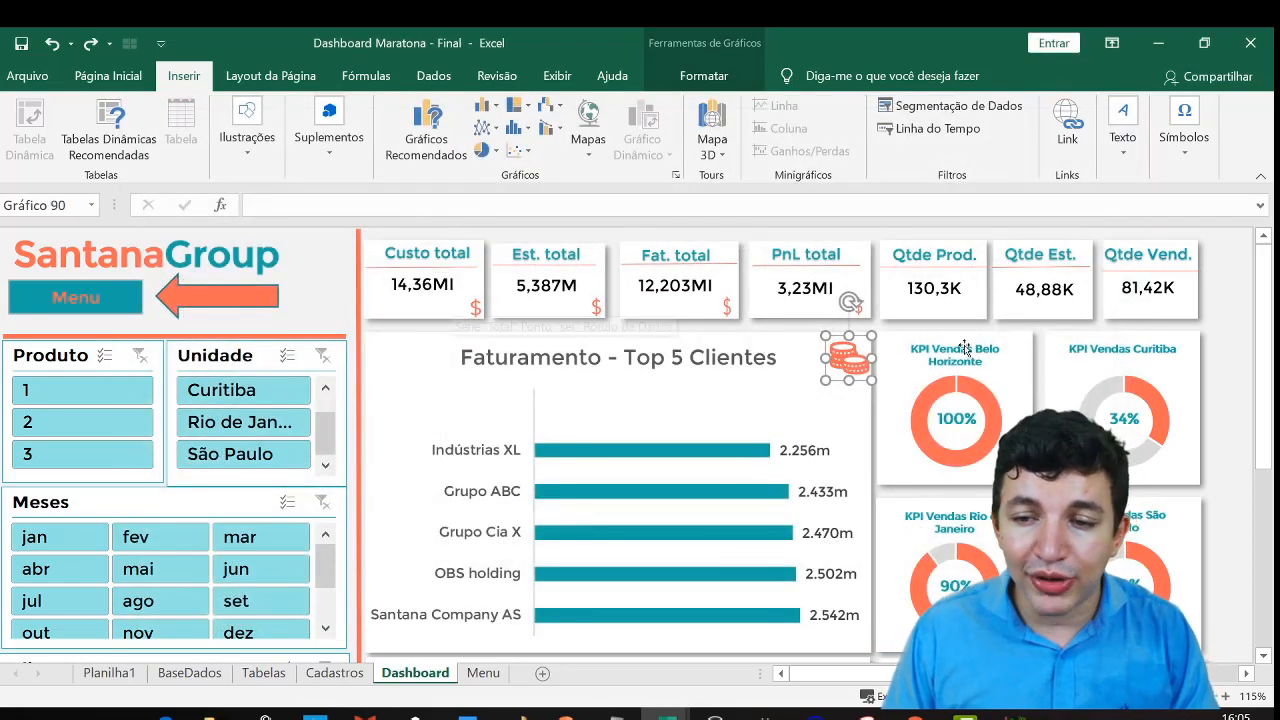
{"action": "scroll", "coordinate": [780, 370], "scroll_direction": "down", "scroll_amount": 3}
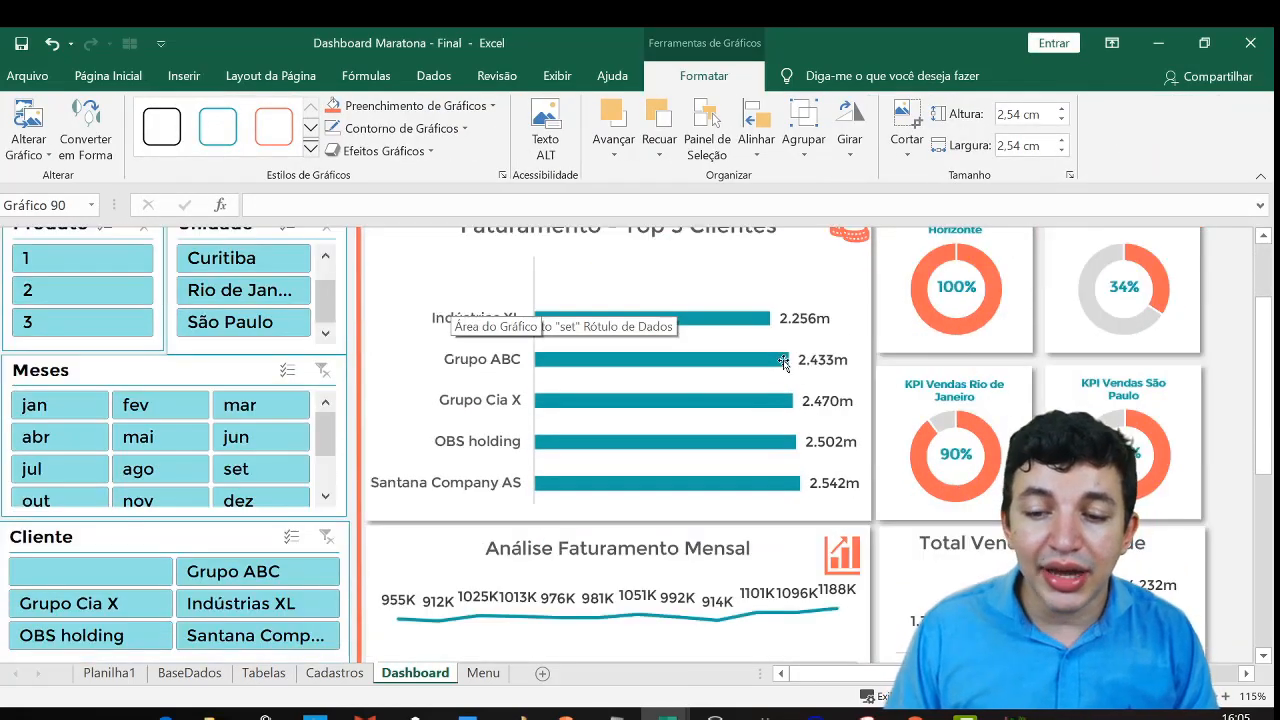
{"action": "scroll", "coordinate": [825, 330], "scroll_direction": "up", "scroll_amount": 3}
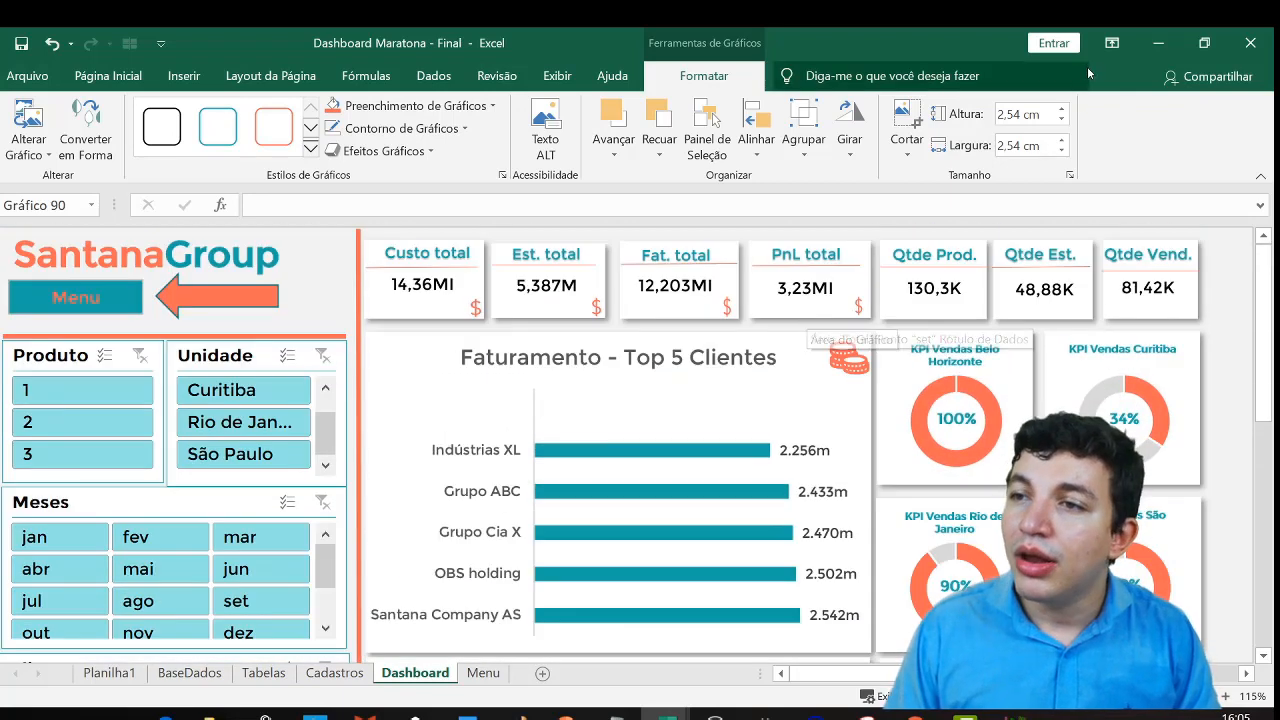
Set the ribbon to hide automatically, and deselect the inserted icon
{"action": "left_click", "coordinate": [1110, 43]}
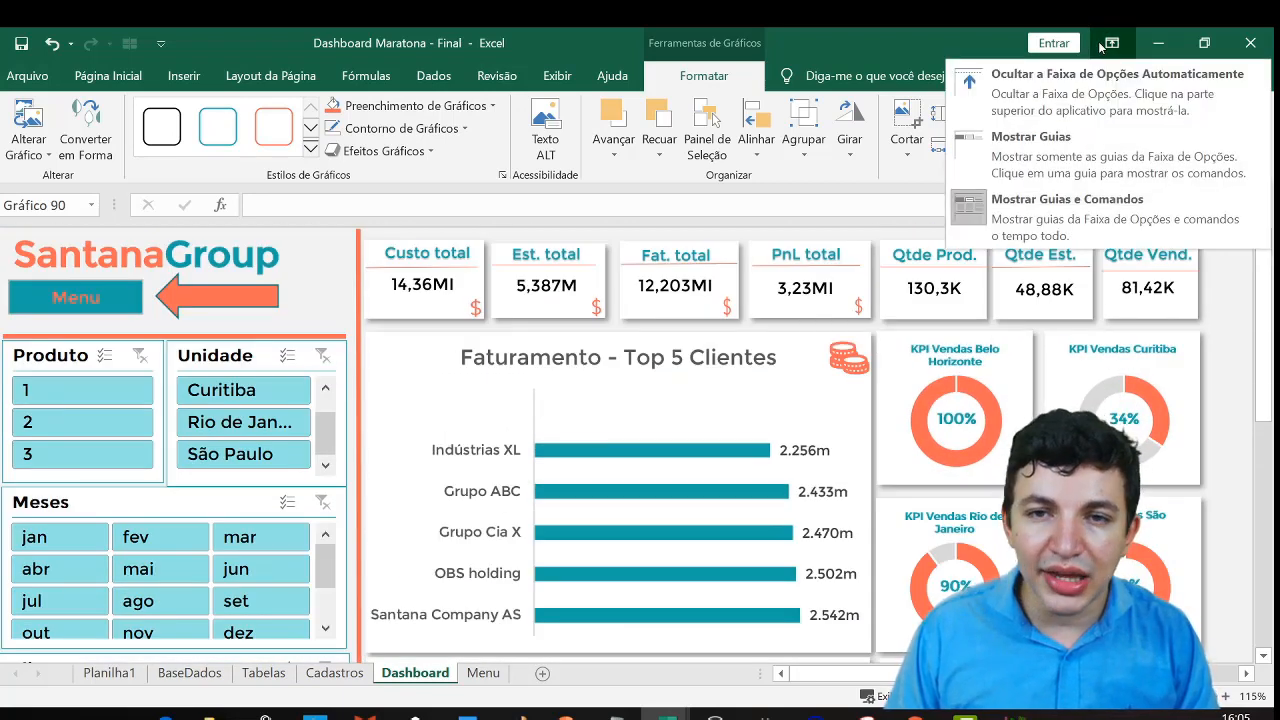
{"action": "left_click", "coordinate": [558, 76]}
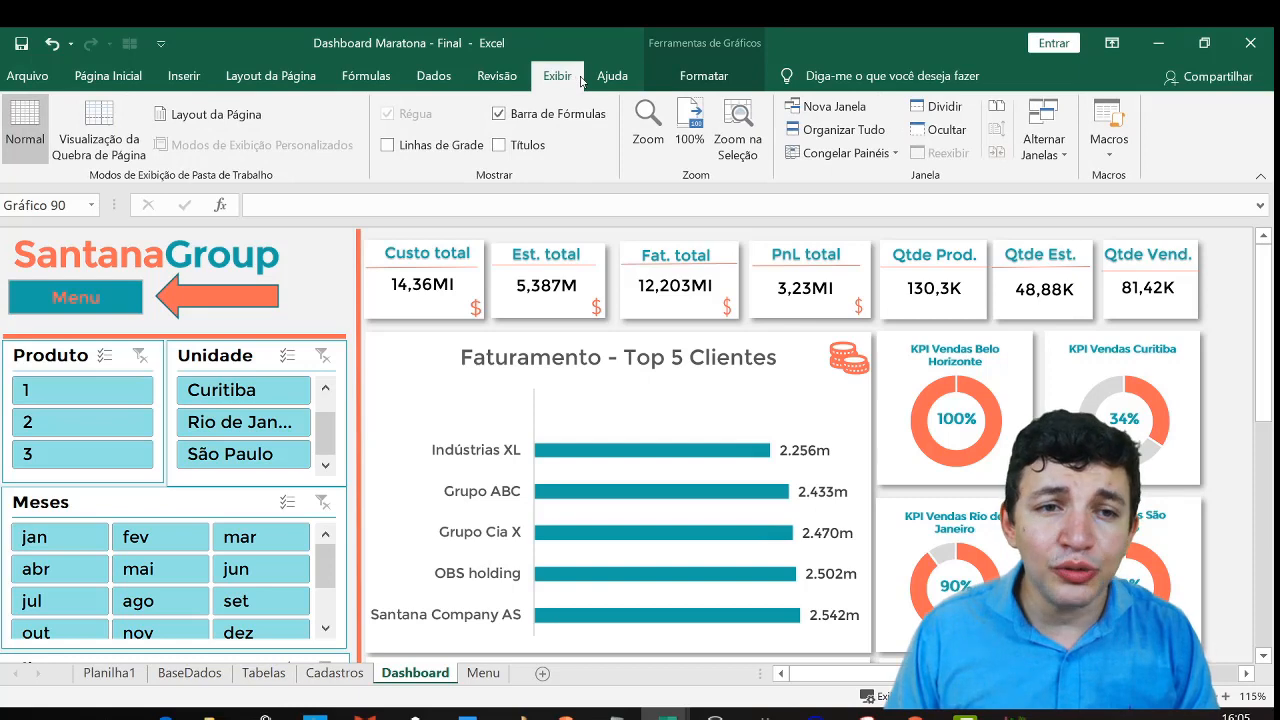
{"action": "left_click", "coordinate": [1106, 43]}
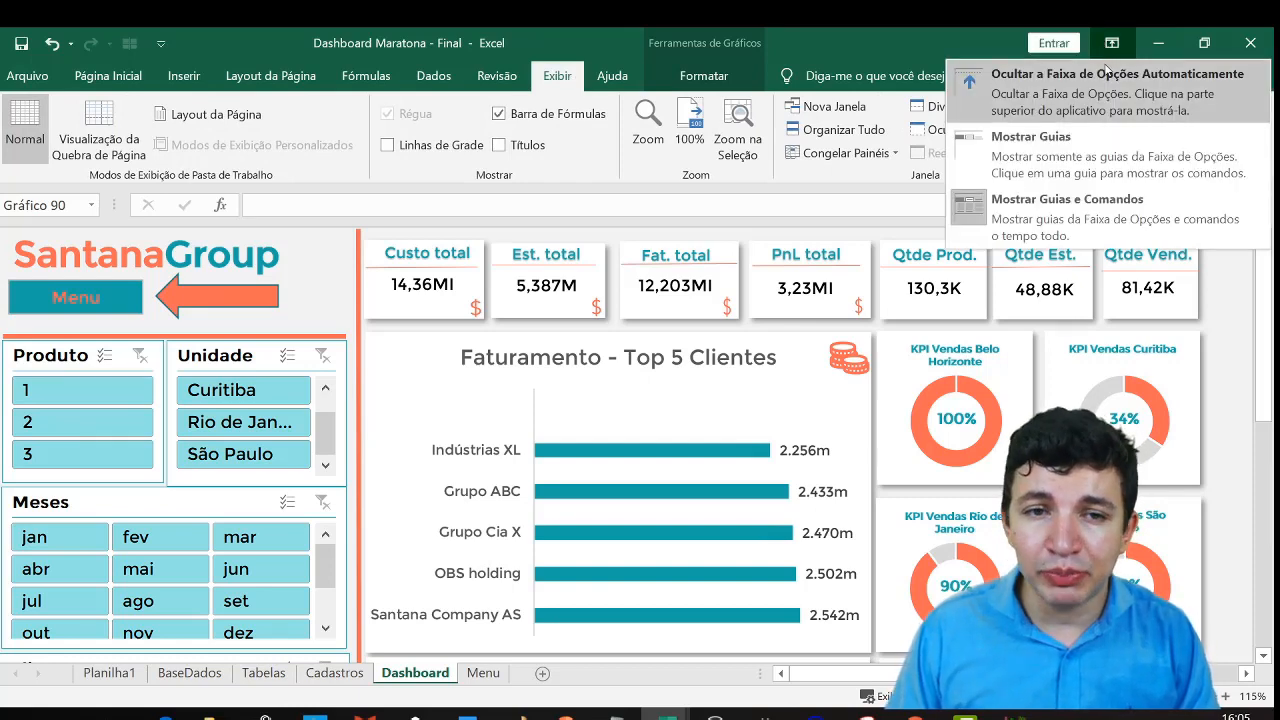
{"action": "left_click", "coordinate": [1106, 72]}
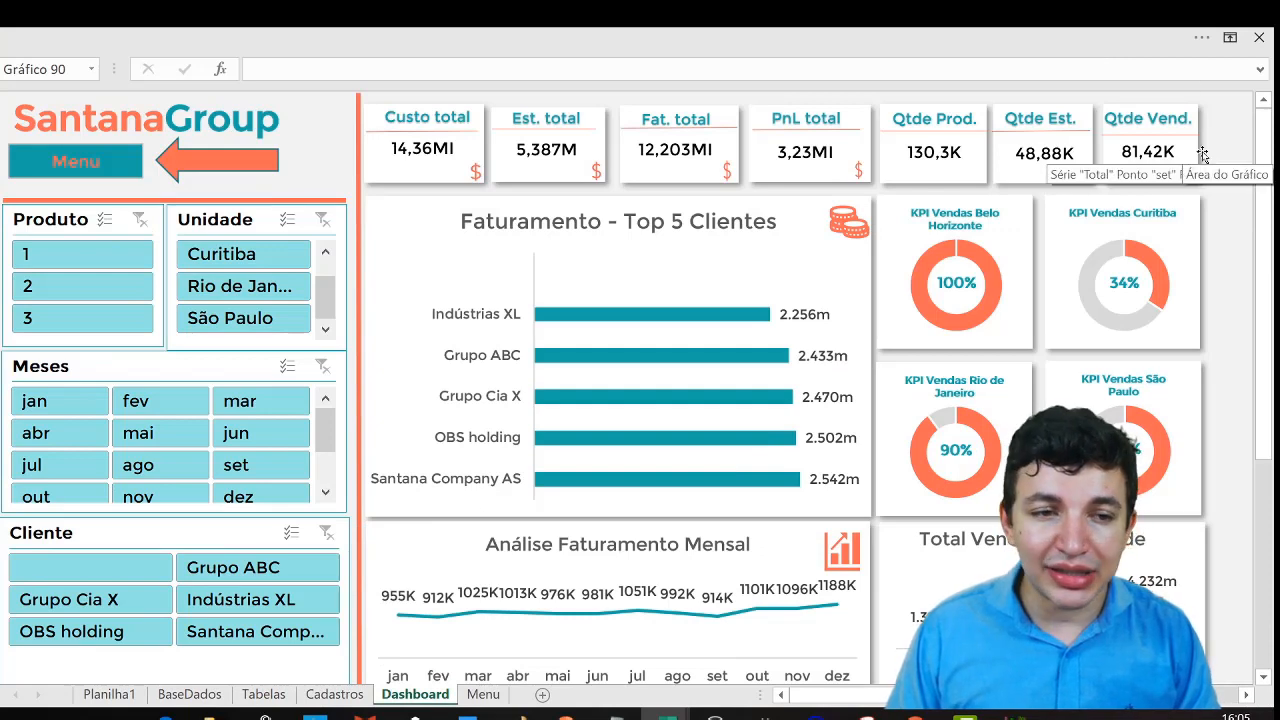
{"action": "left_click", "coordinate": [1234, 141]}
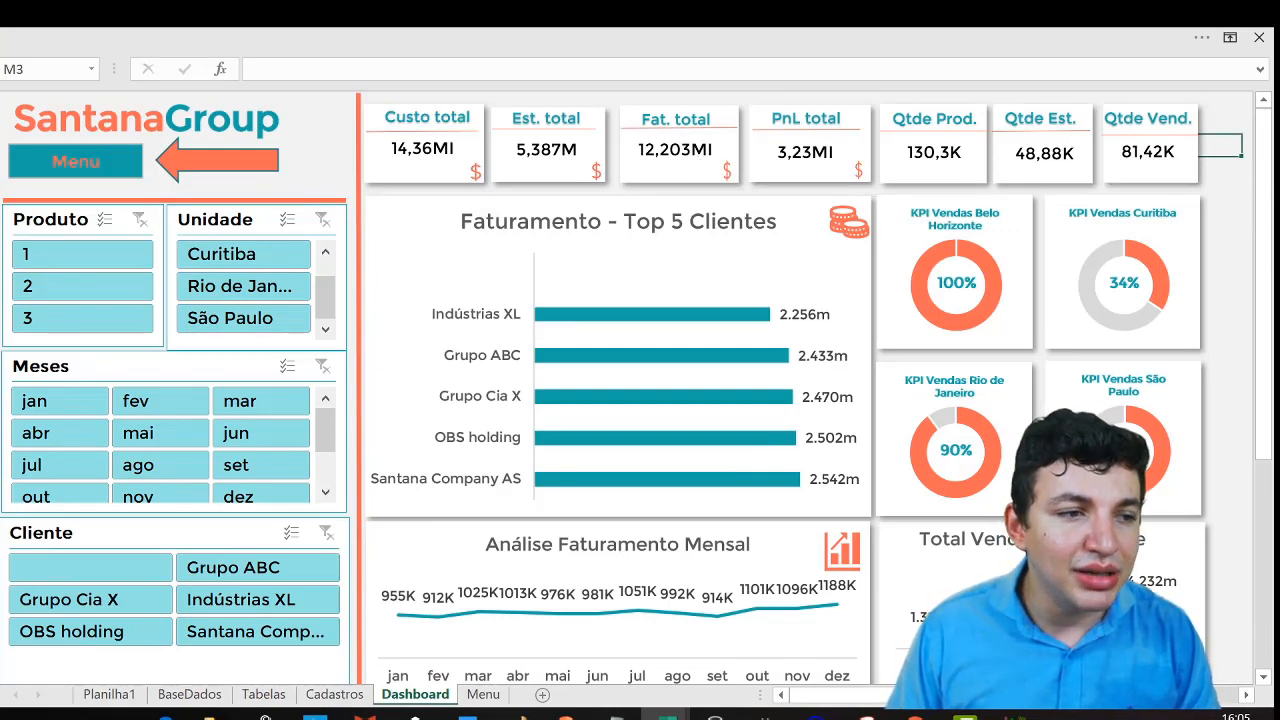
Filter the dashboard with the slicers to product 1, unit Curitiba, months jan, fev and mar, and client Grupo ABC
{"action": "left_click", "coordinate": [43, 265]}
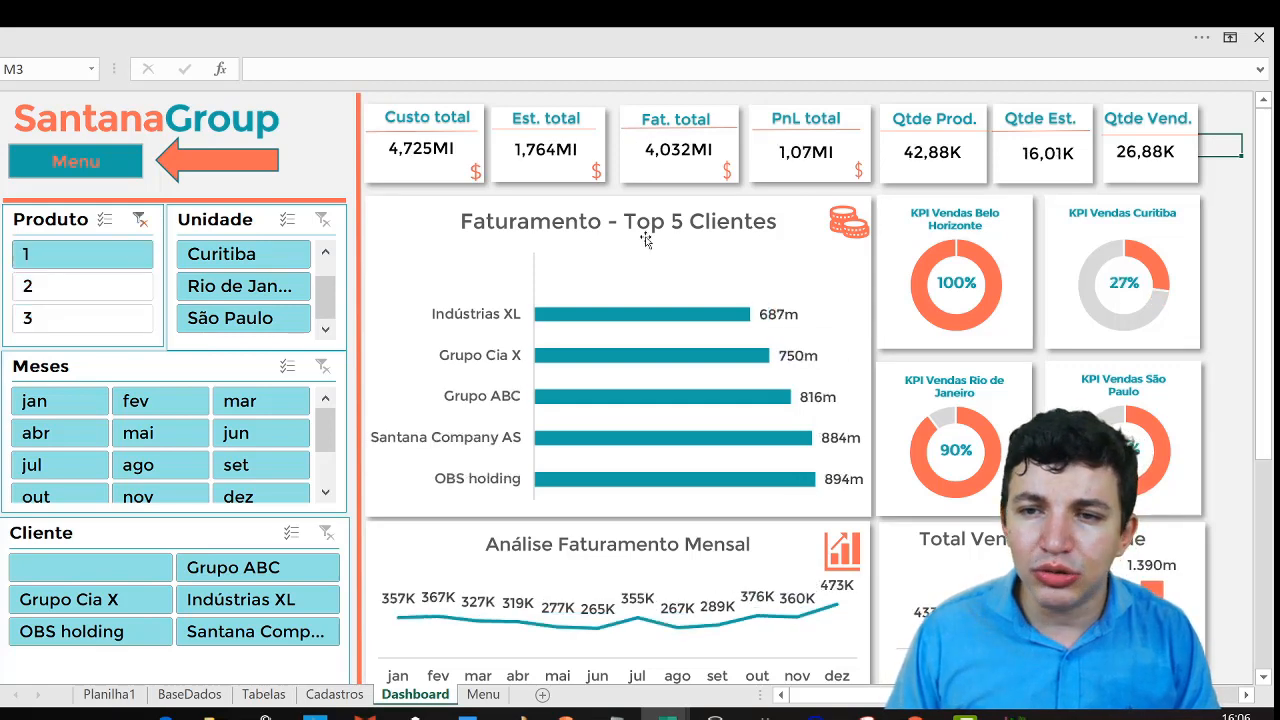
{"action": "left_click", "coordinate": [263, 255]}
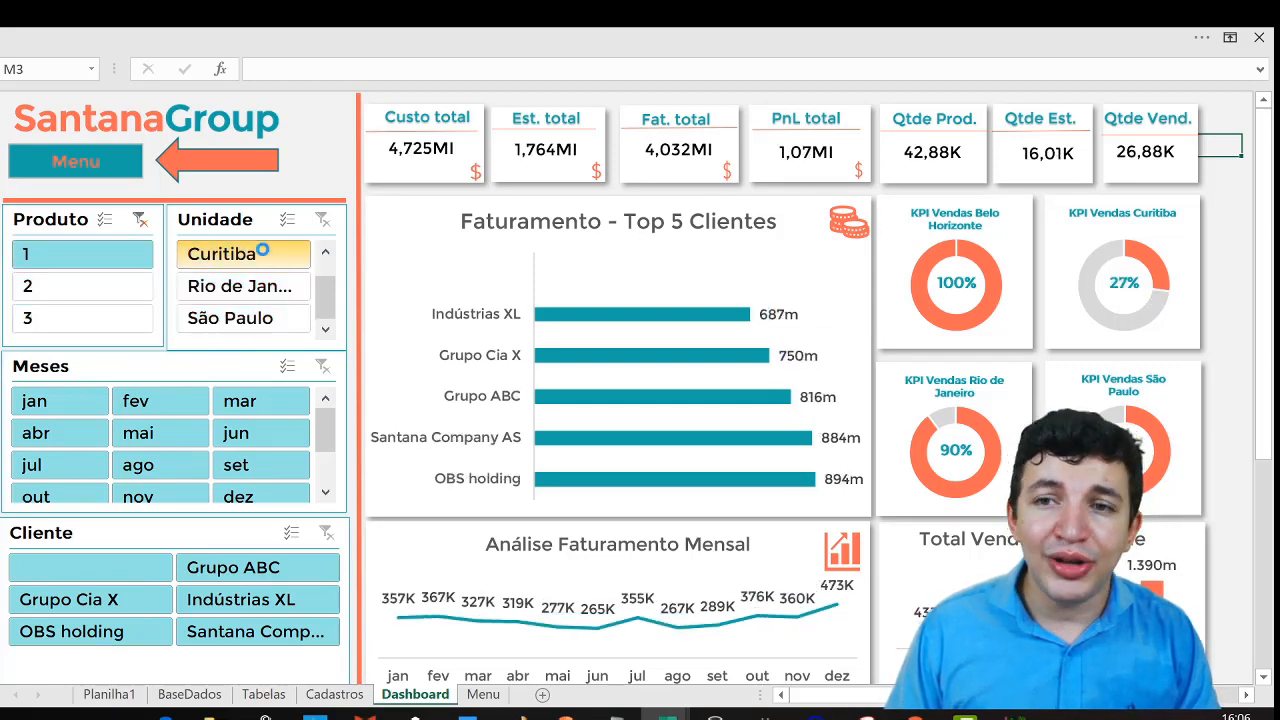
{"action": "left_click", "coordinate": [52, 404]}
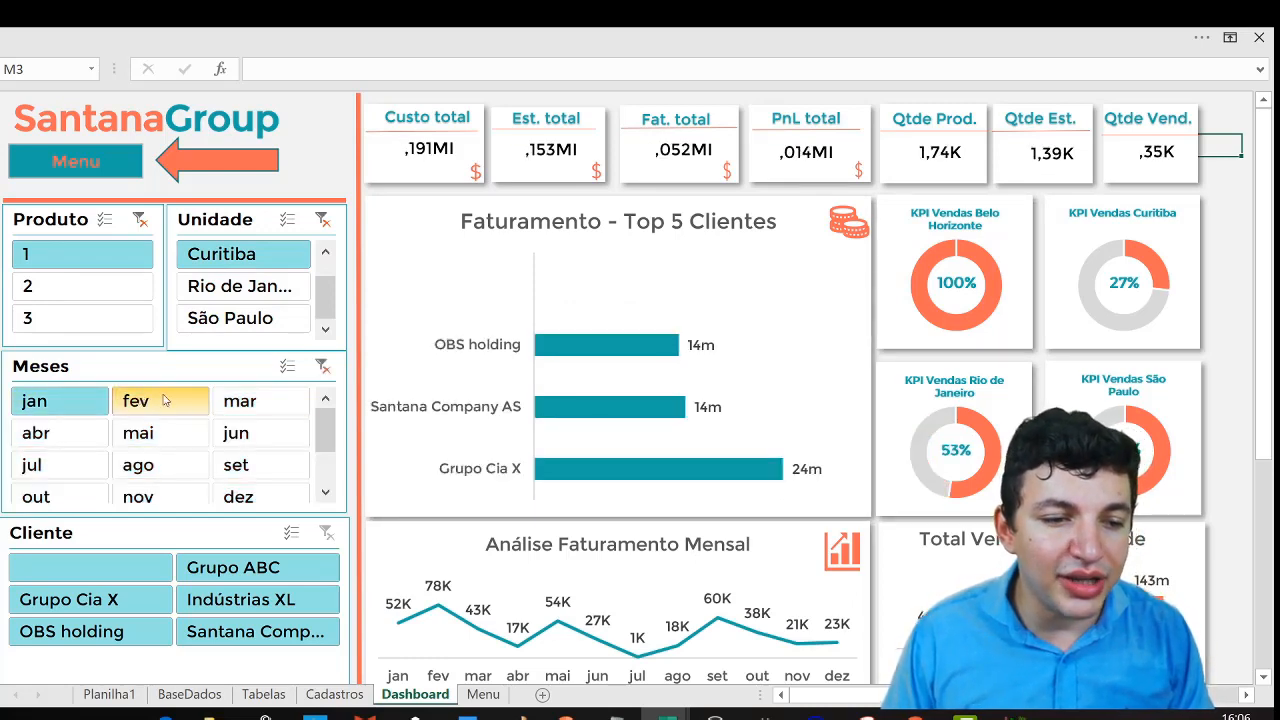
{"action": "left_click", "coordinate": [165, 400], "text": "ctrl"}
{"action": "left_click", "coordinate": [245, 400], "text": "ctrl"}
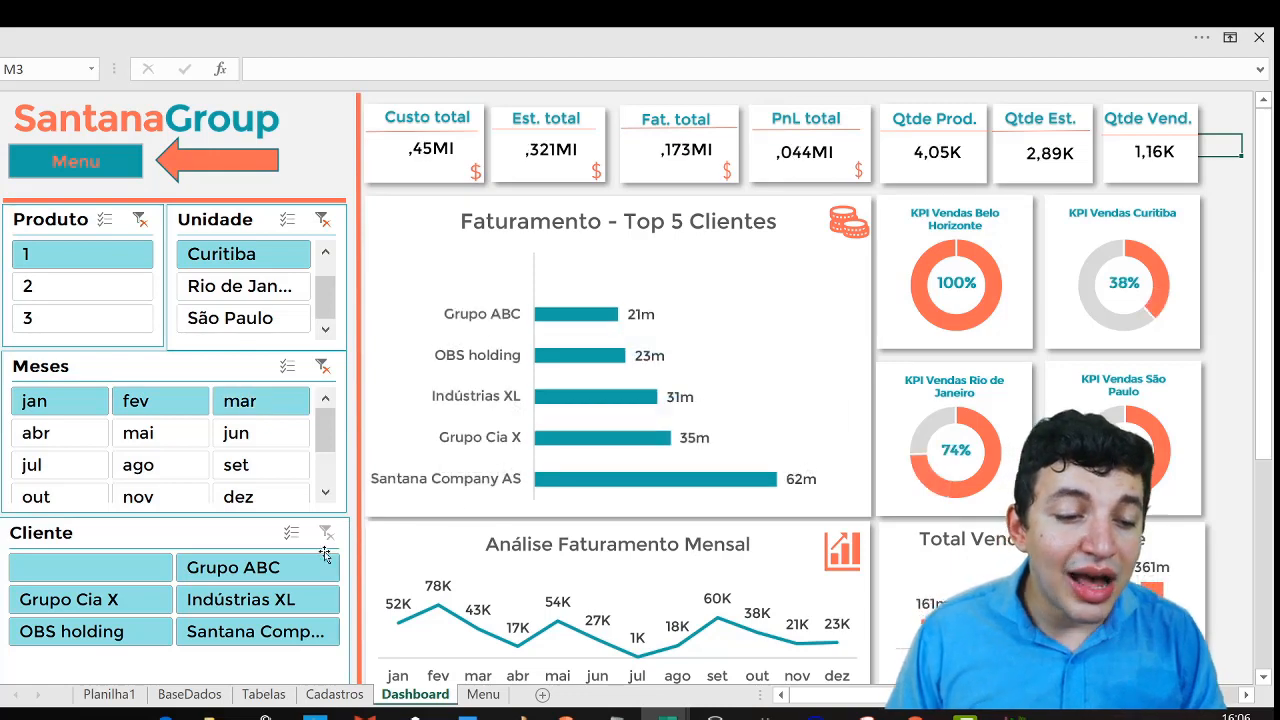
{"action": "left_click", "coordinate": [280, 578]}
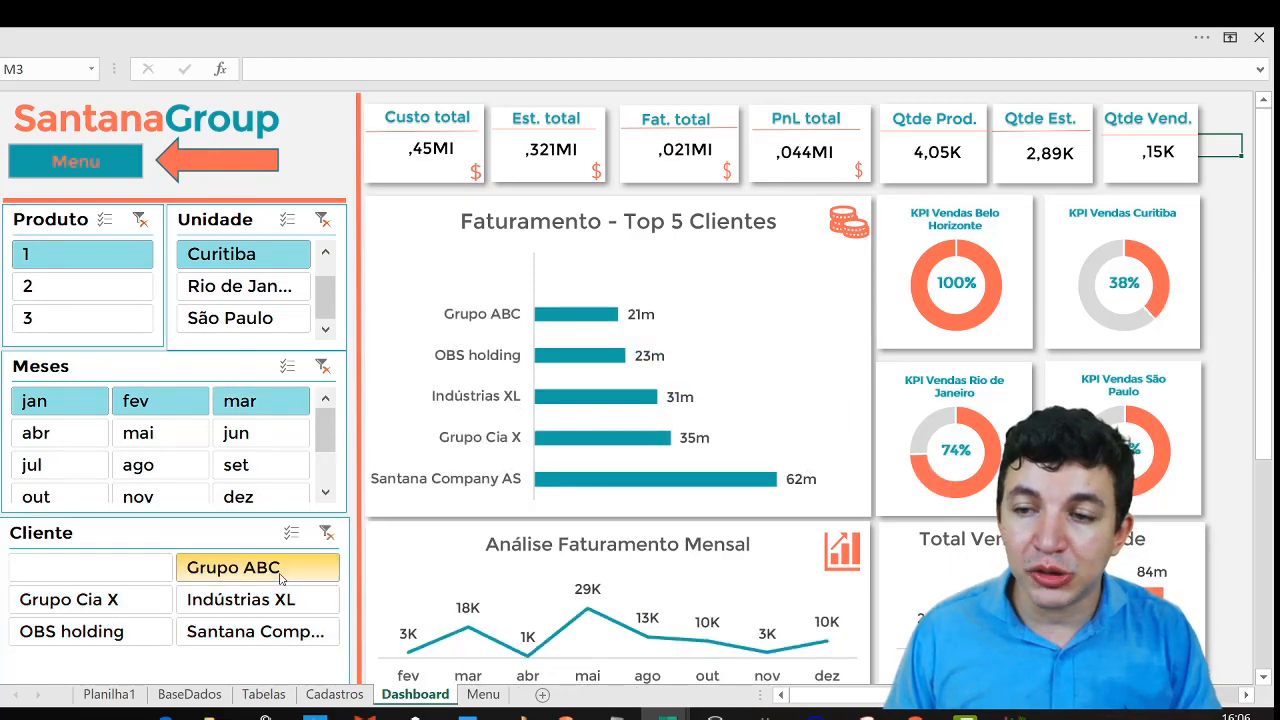
{"action": "scroll", "coordinate": [700, 395], "scroll_direction": "down", "scroll_amount": 1}
{"action": "scroll", "coordinate": [660, 385], "scroll_direction": "up", "scroll_amount": 1}
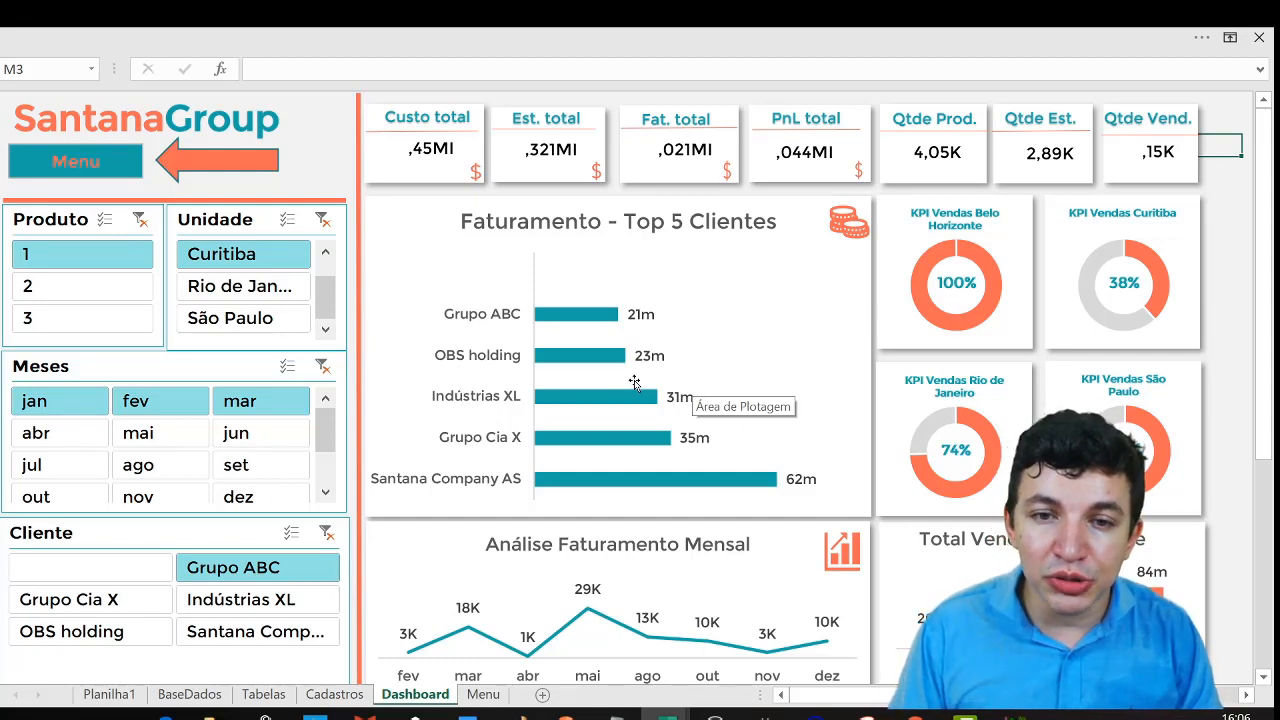
Examine the Quantidade Produzida column's formula and filter list on the BaseDados sheet, and return to the Dashboard sheet
{"action": "left_click", "coordinate": [190, 694]}
{"action": "left_click", "coordinate": [480, 293]}
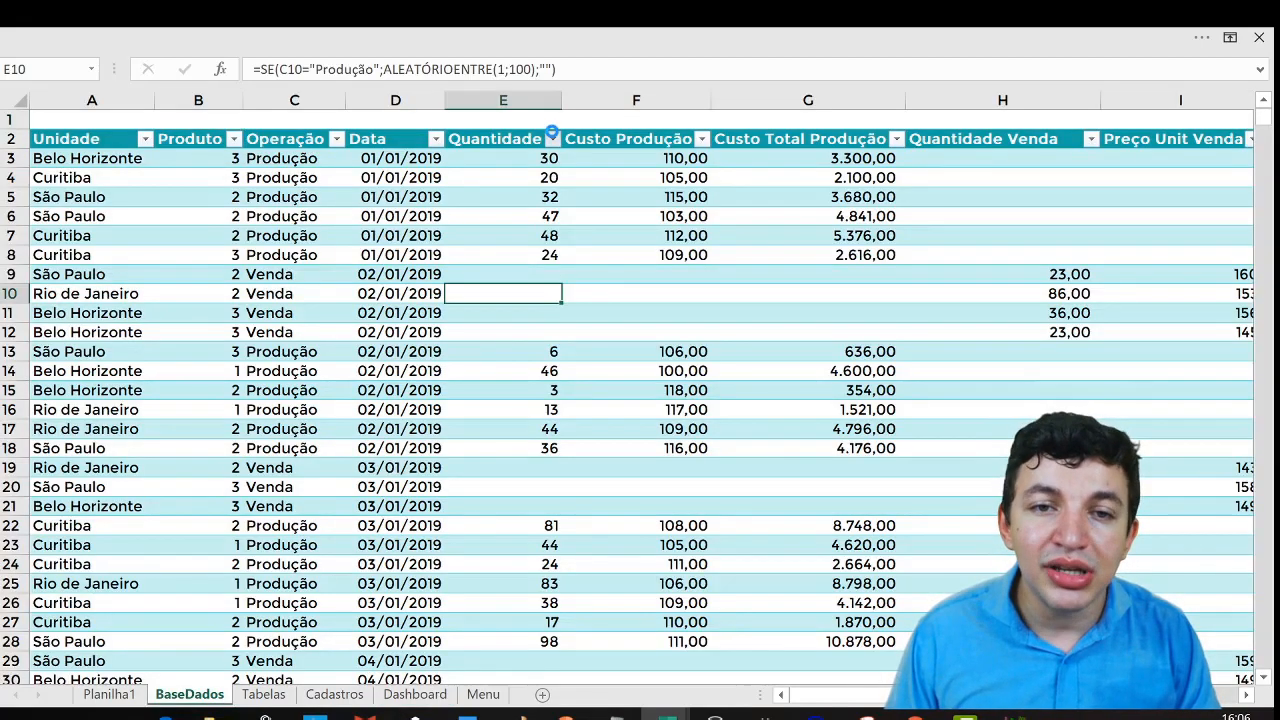
{"action": "left_click", "coordinate": [552, 138]}
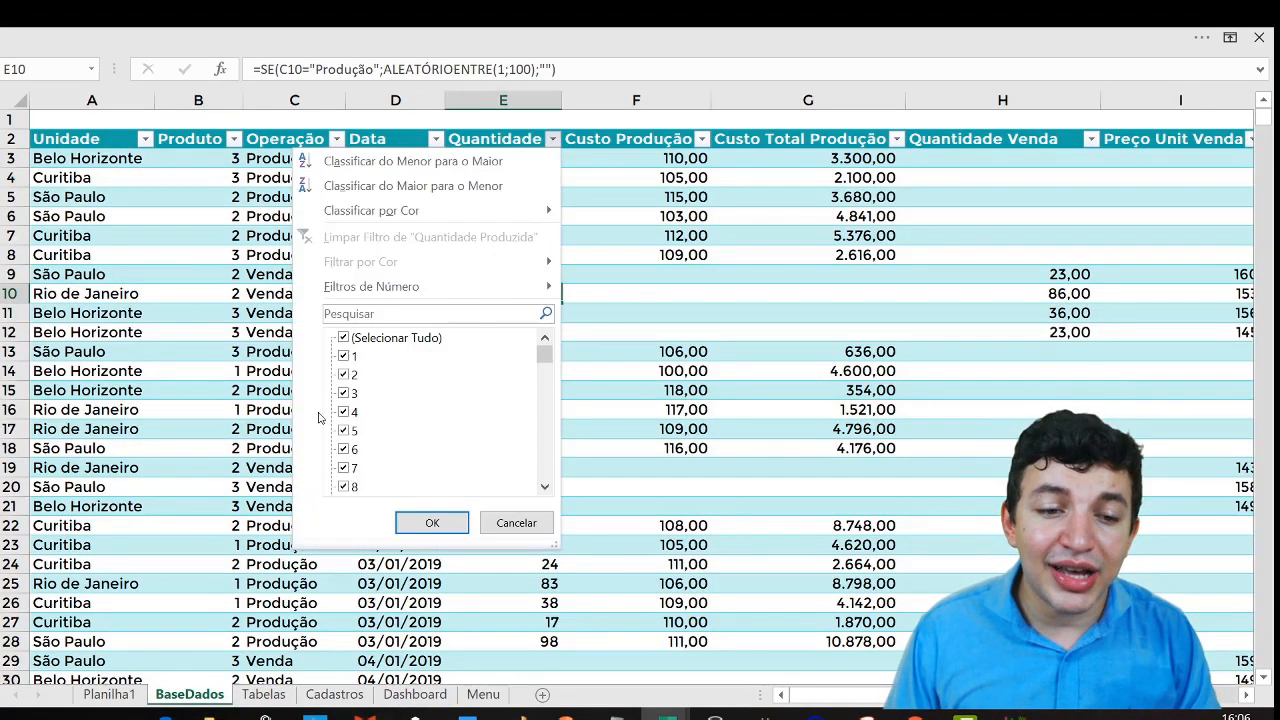
{"action": "left_click", "coordinate": [517, 523]}
{"action": "left_click", "coordinate": [417, 694]}
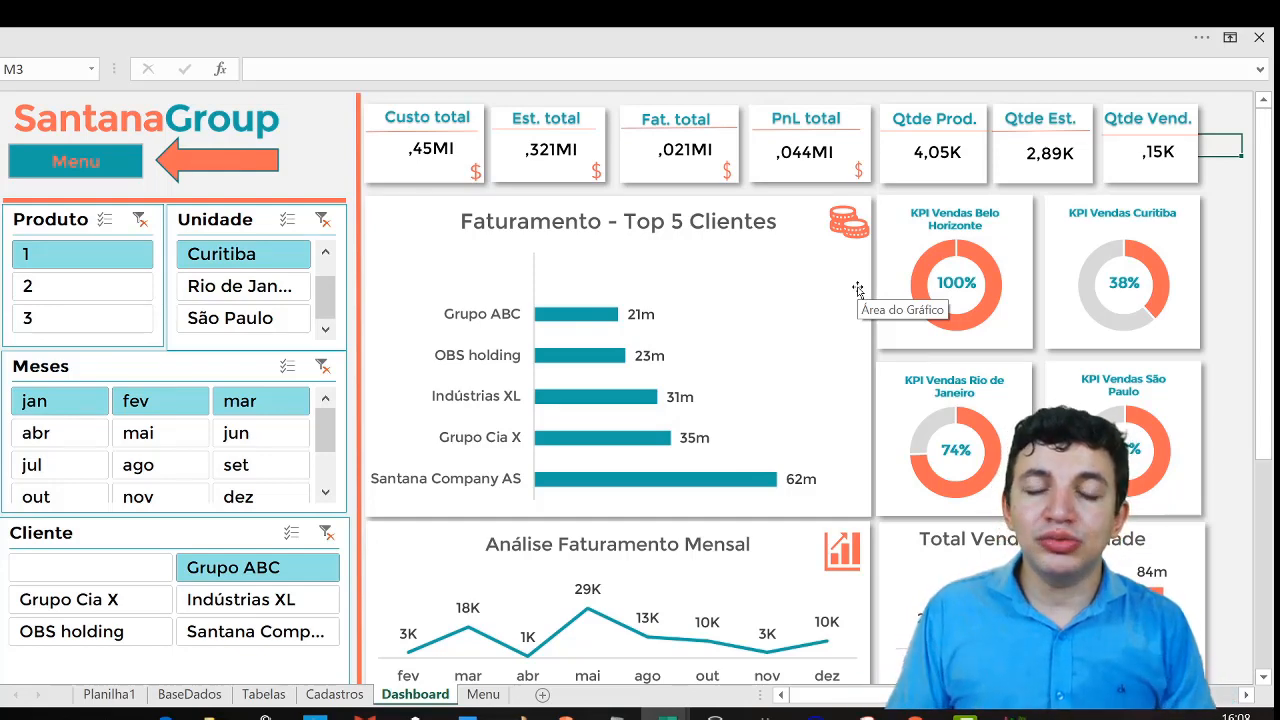
Change the Unidade slicer to Rio de Janeiro, and the Meses slicer first to jun and finally to mai
{"action": "left_click", "coordinate": [259, 287]}
{"action": "left_click", "coordinate": [246, 436]}
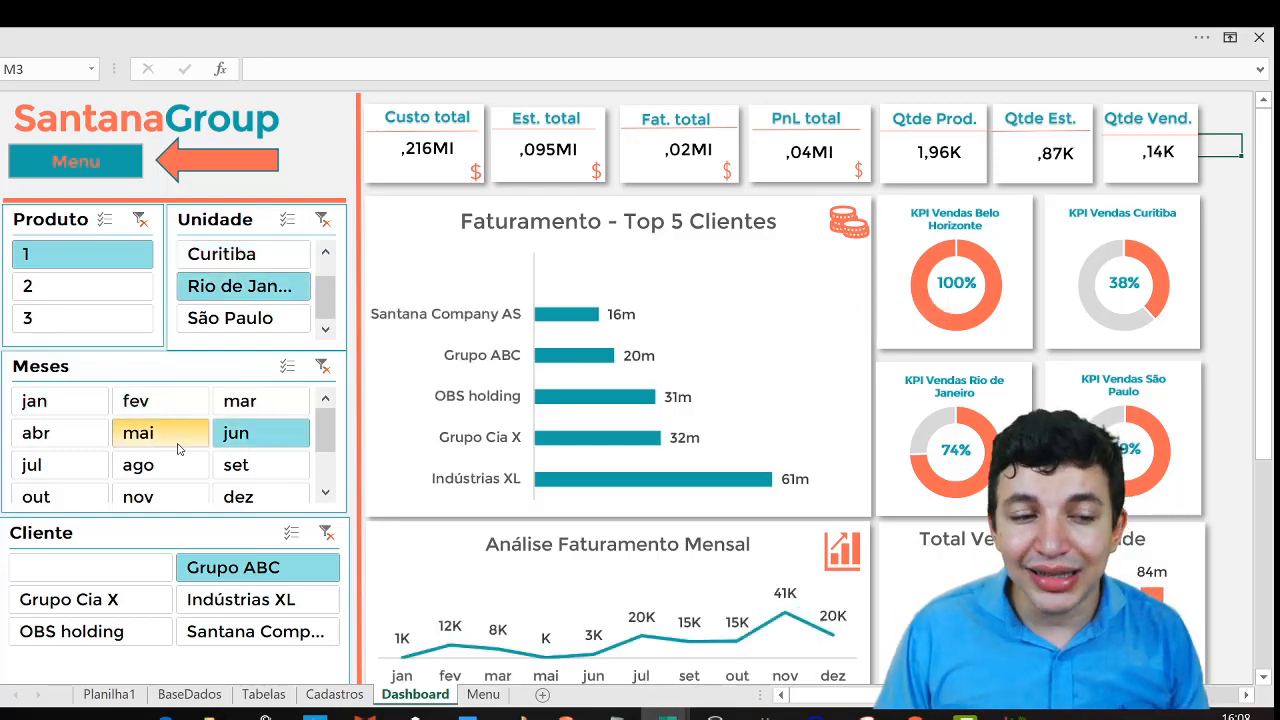
{"action": "left_click", "coordinate": [170, 440]}
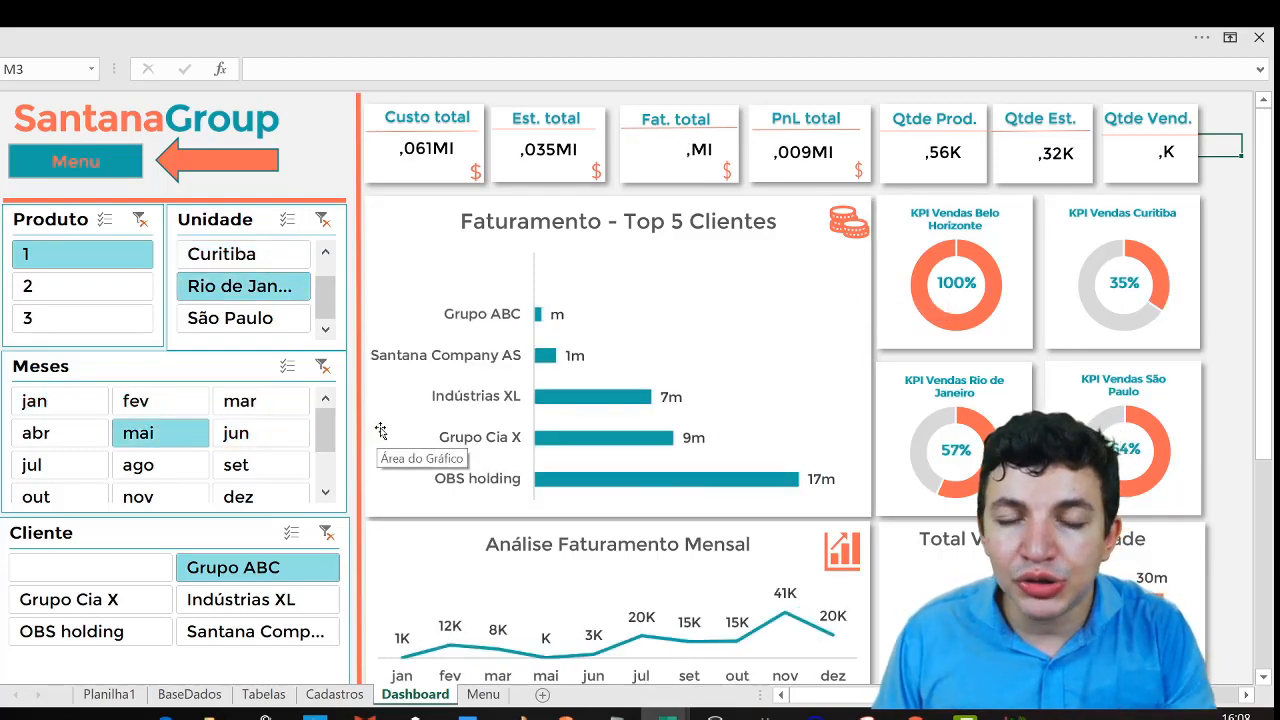